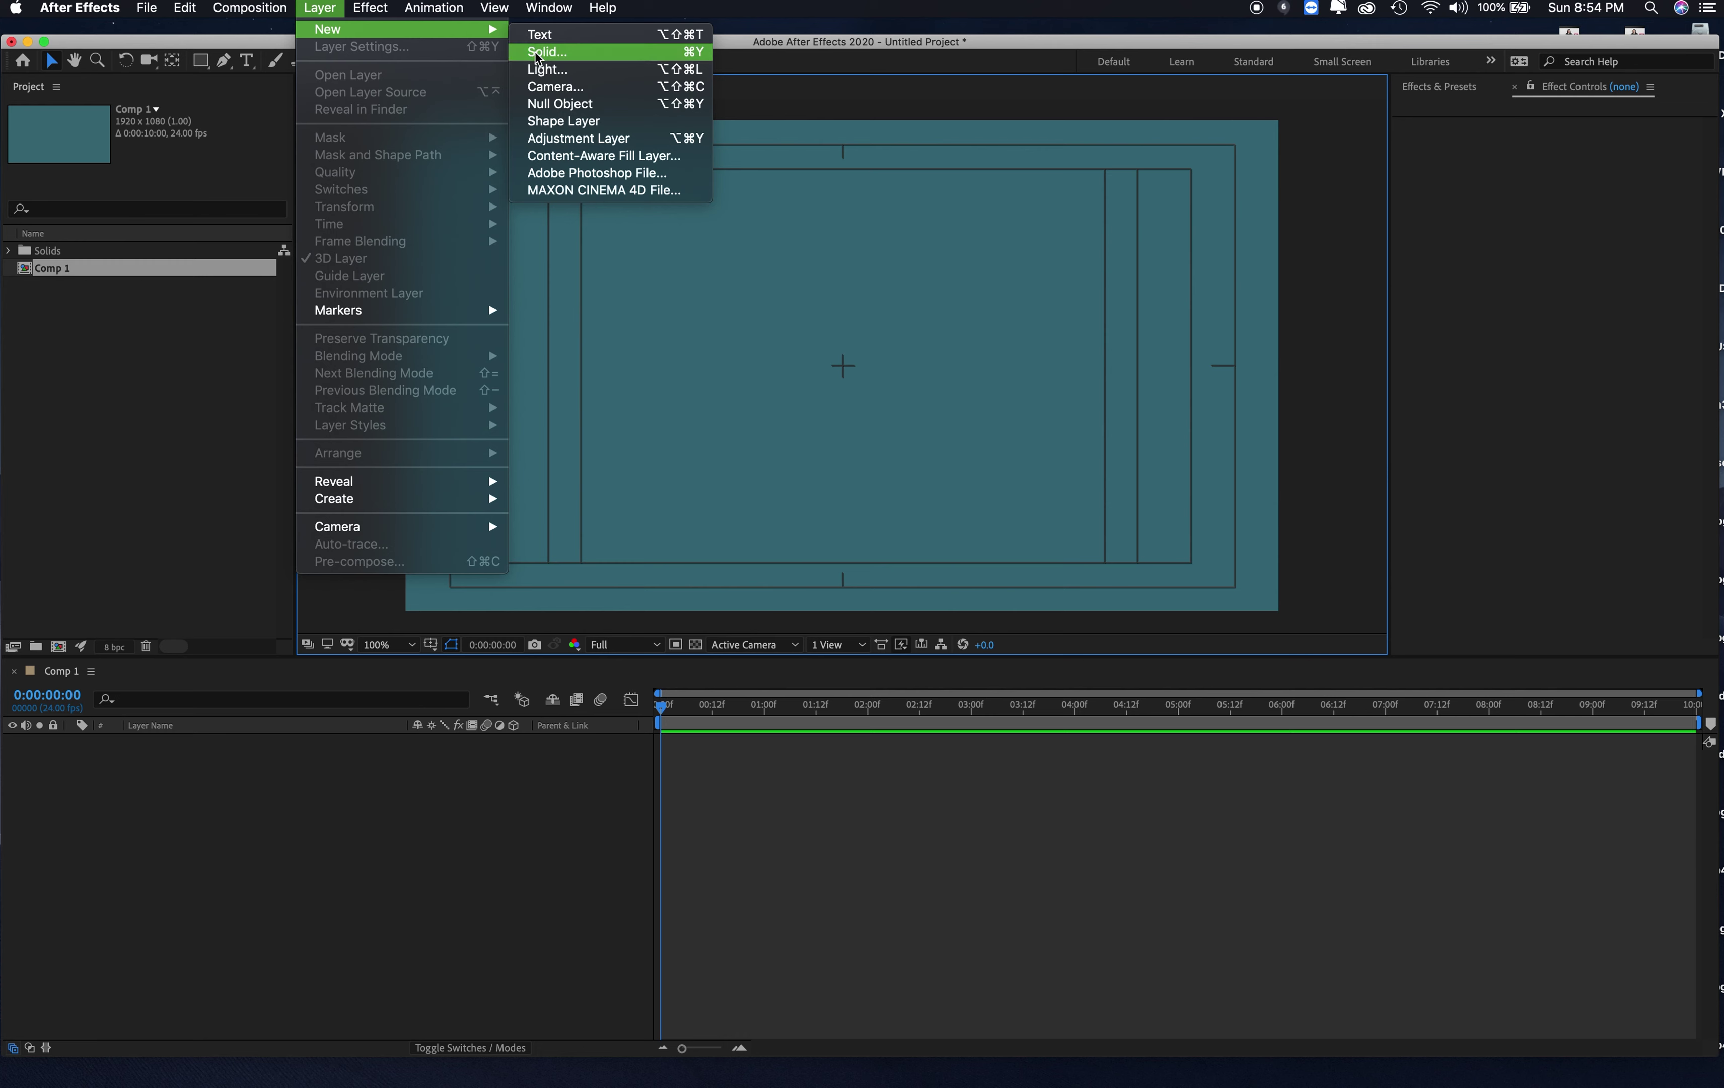
Step: Create a black solid layer at 1920 x 1080 px in Comp 1
{"action": "left_click", "coordinate": [538, 51]}
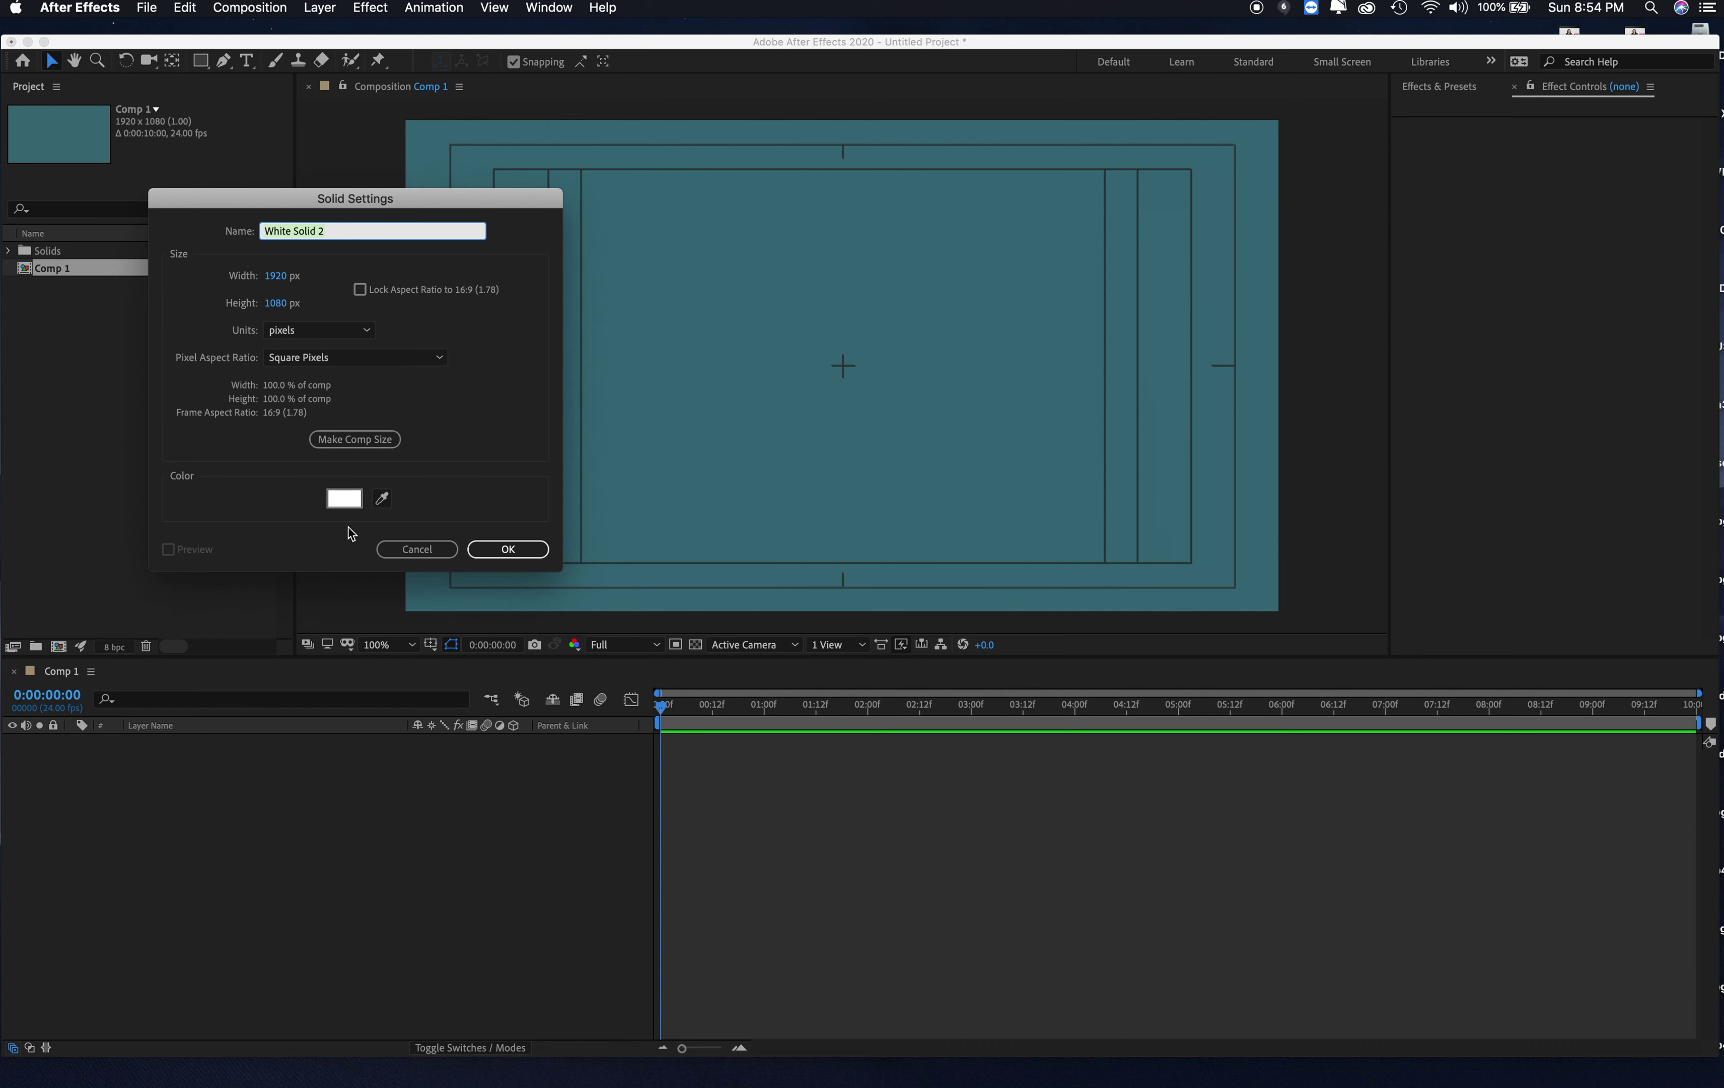
{"action": "left_click", "coordinate": [353, 503]}
{"action": "left_click_drag", "start_coordinate": [179, 287], "coordinate": [244, 394]}
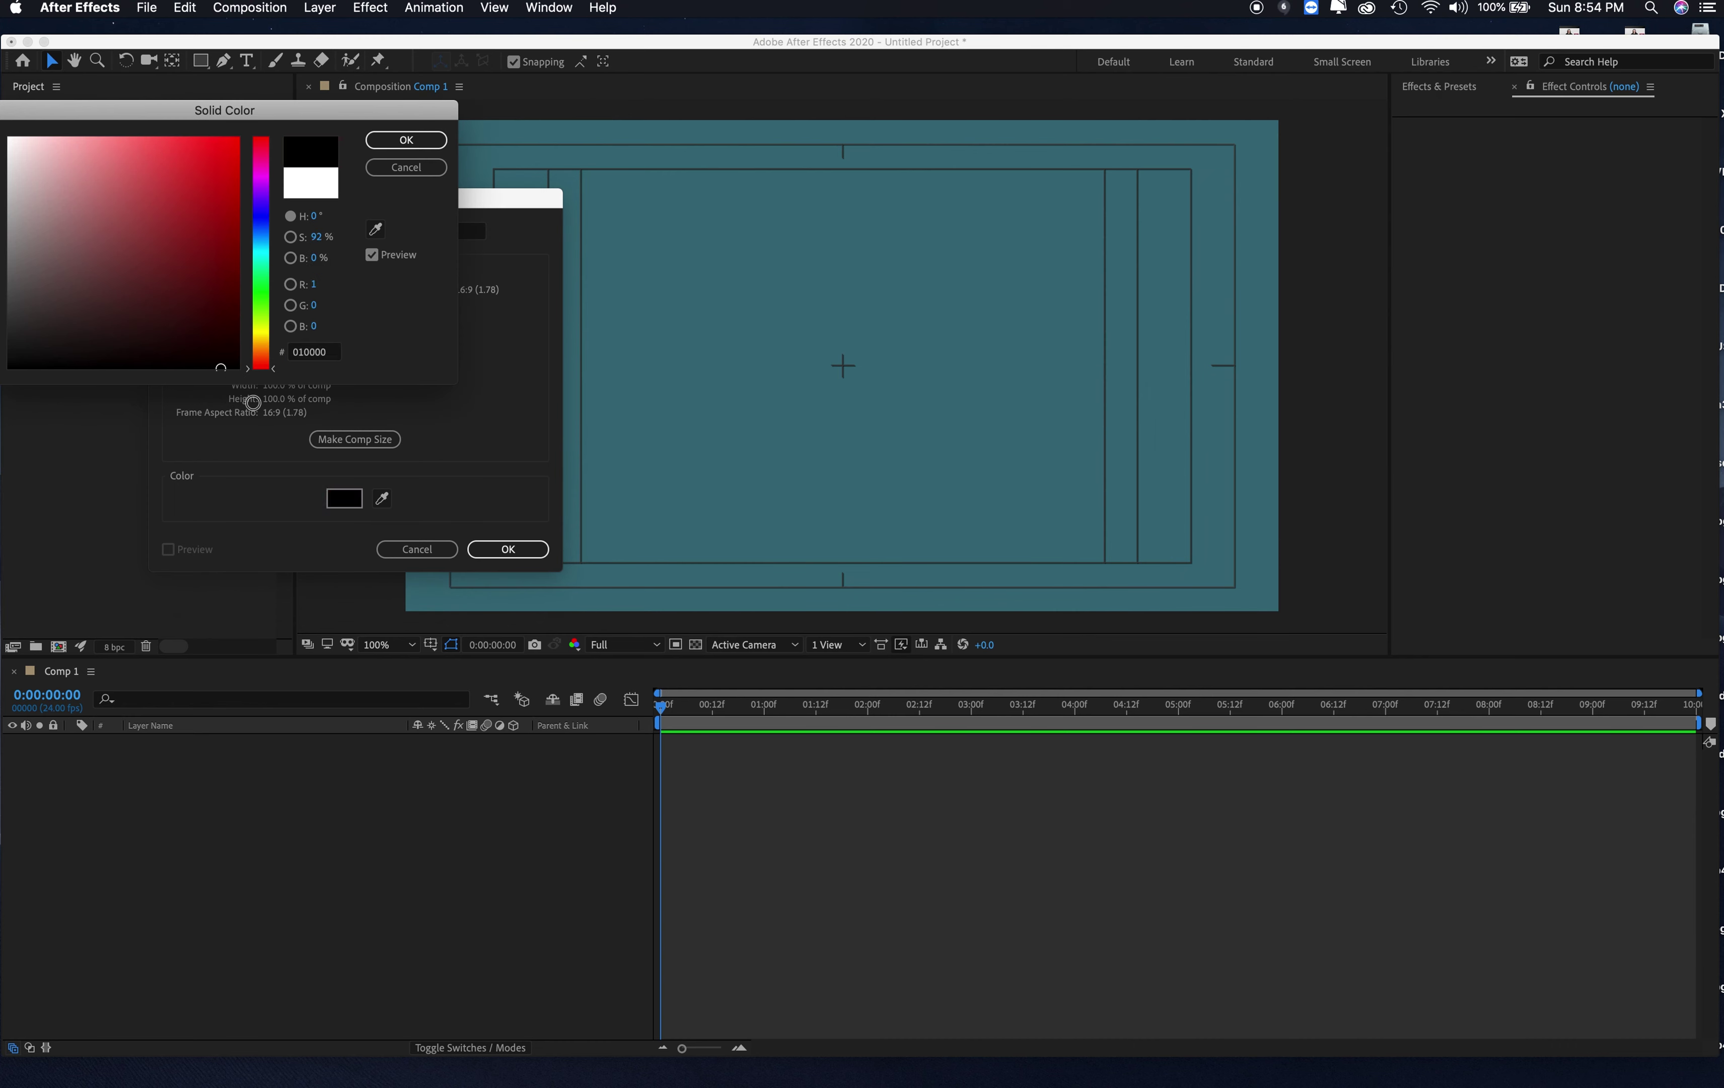
{"action": "left_click", "coordinate": [407, 139]}
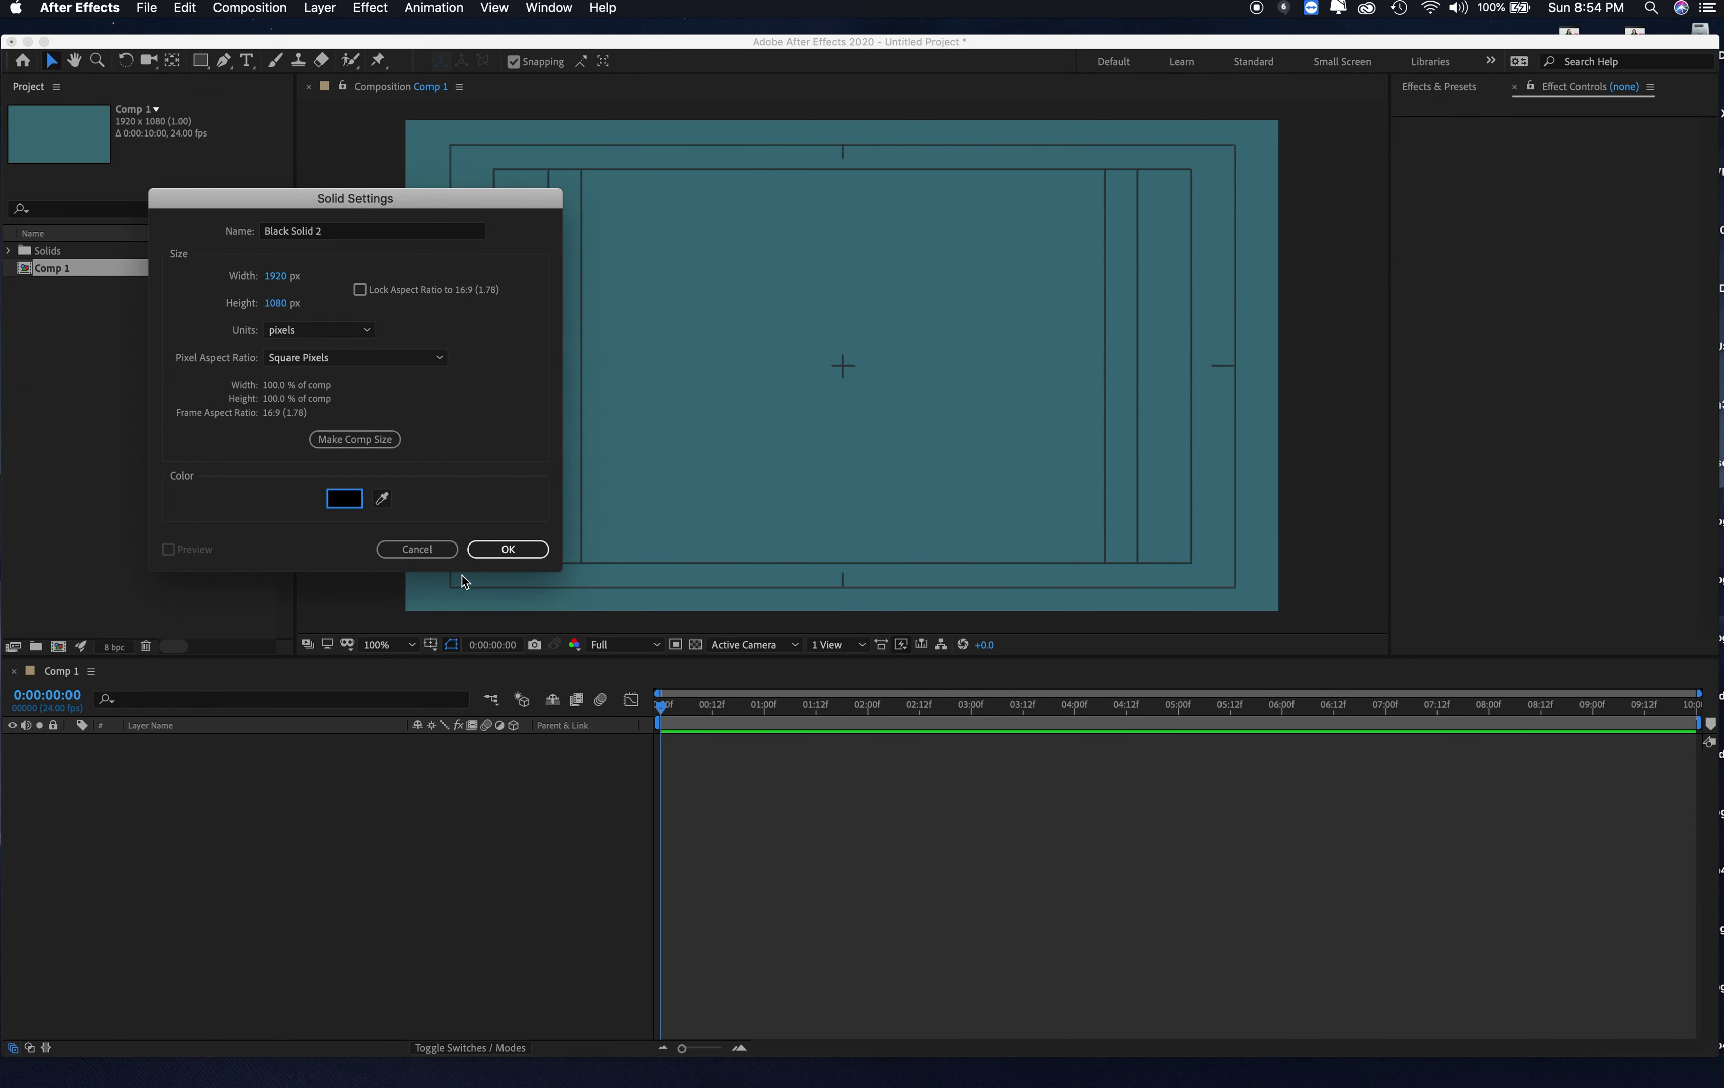
{"action": "left_click", "coordinate": [507, 549]}
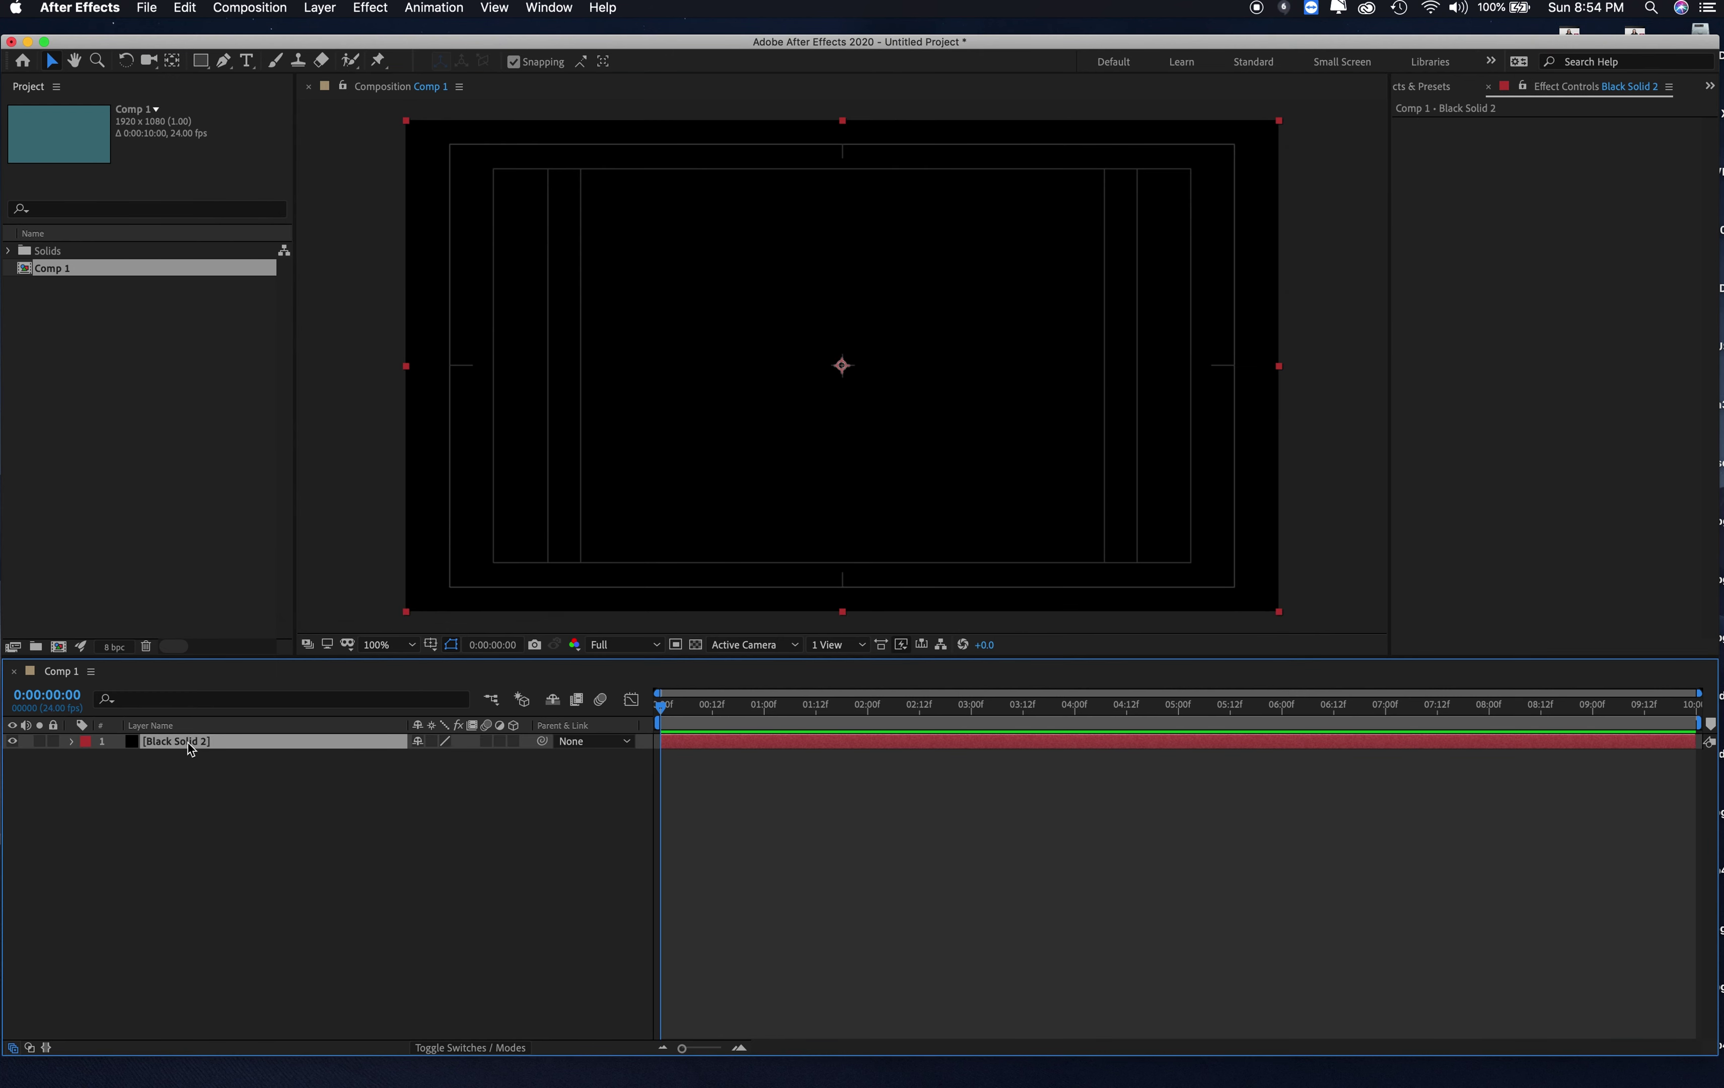
Step: Rename the black solid layer "floor" and keep it selected
{"action": "key", "text": "Return"}
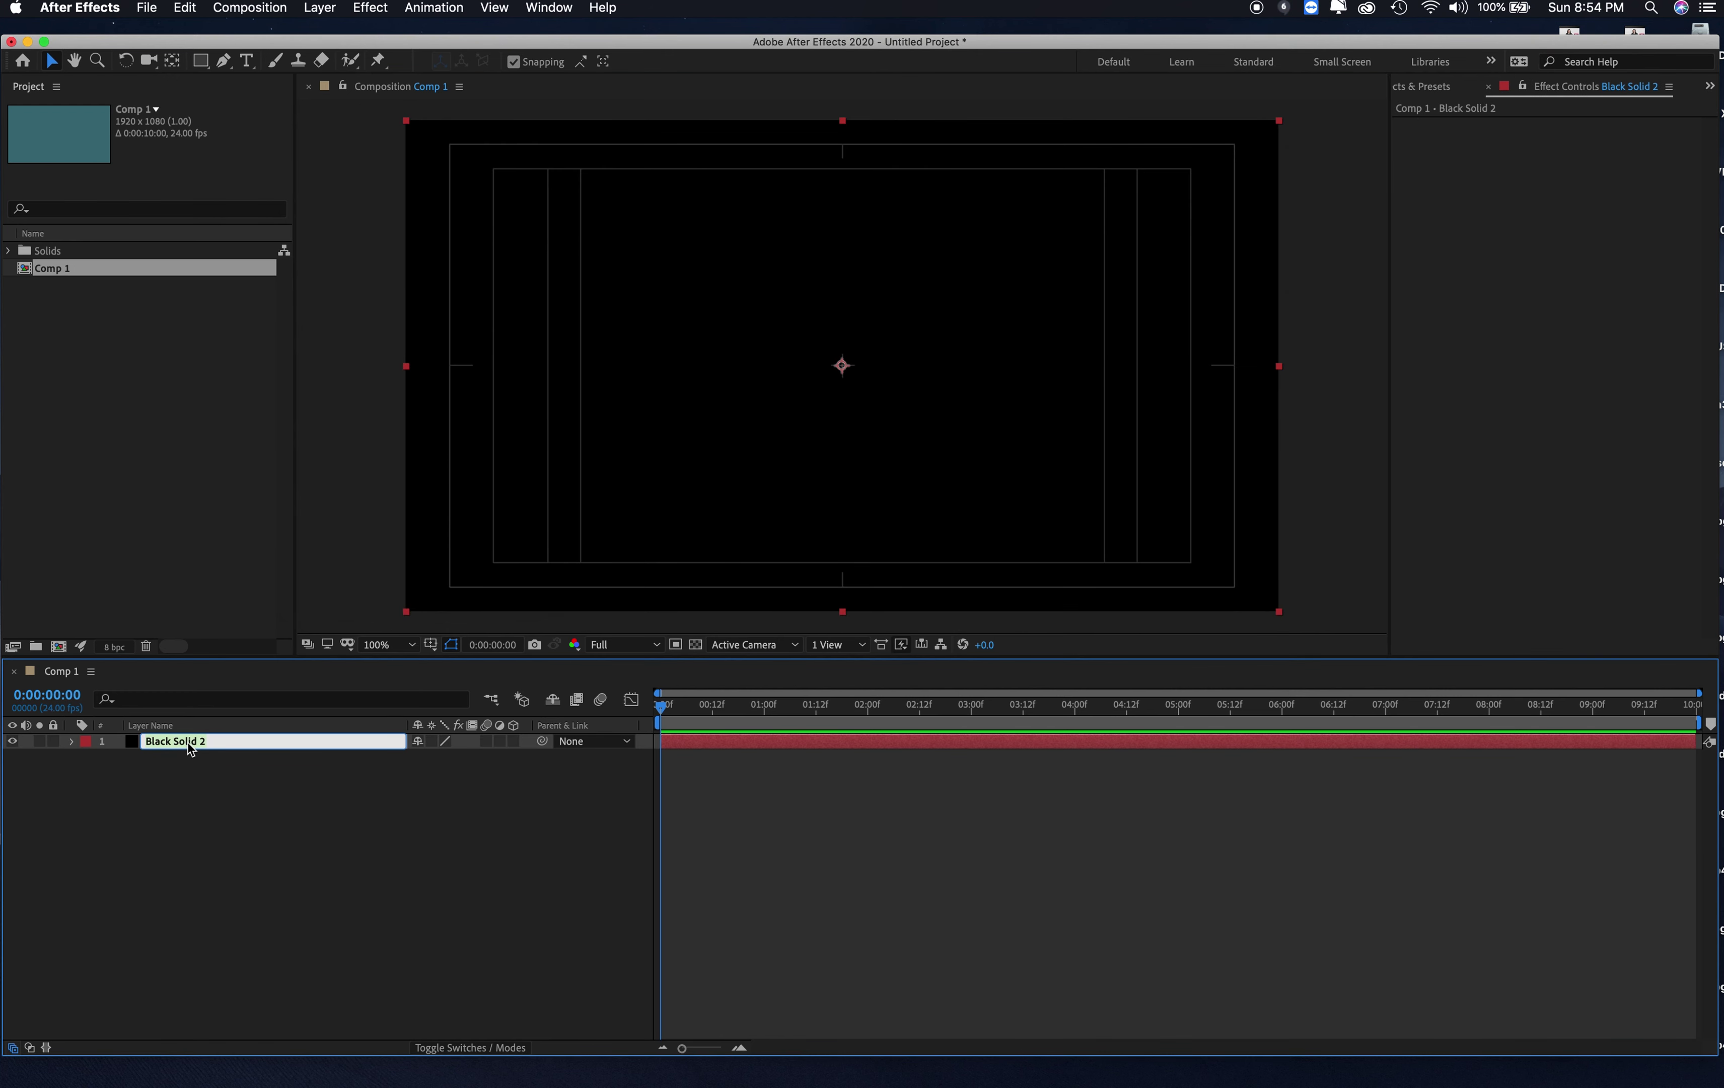
{"action": "type", "text": "floor"}
{"action": "left_click_drag", "start_coordinate": [71, 845], "coordinate": [148, 778]}
{"action": "left_click", "coordinate": [168, 745]}
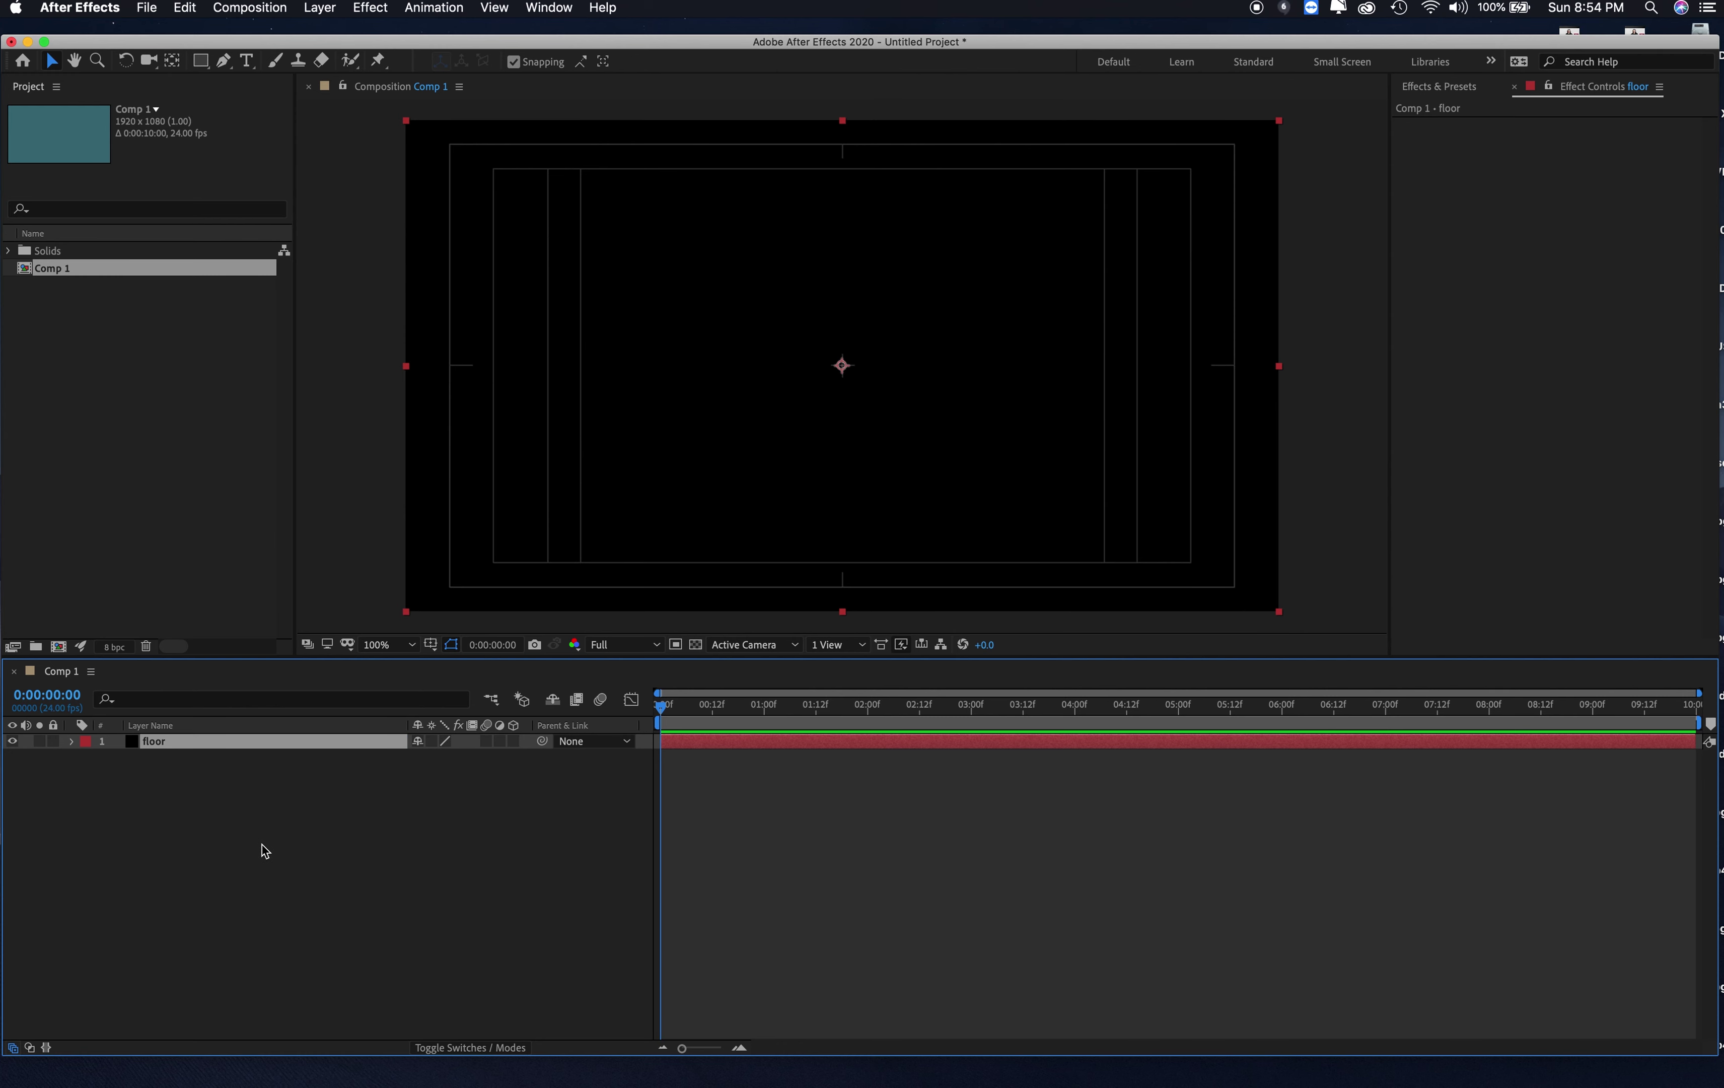
Step: Duplicate the floor layer and rename the copy "wall"
{"action": "key", "text": "super+d"}
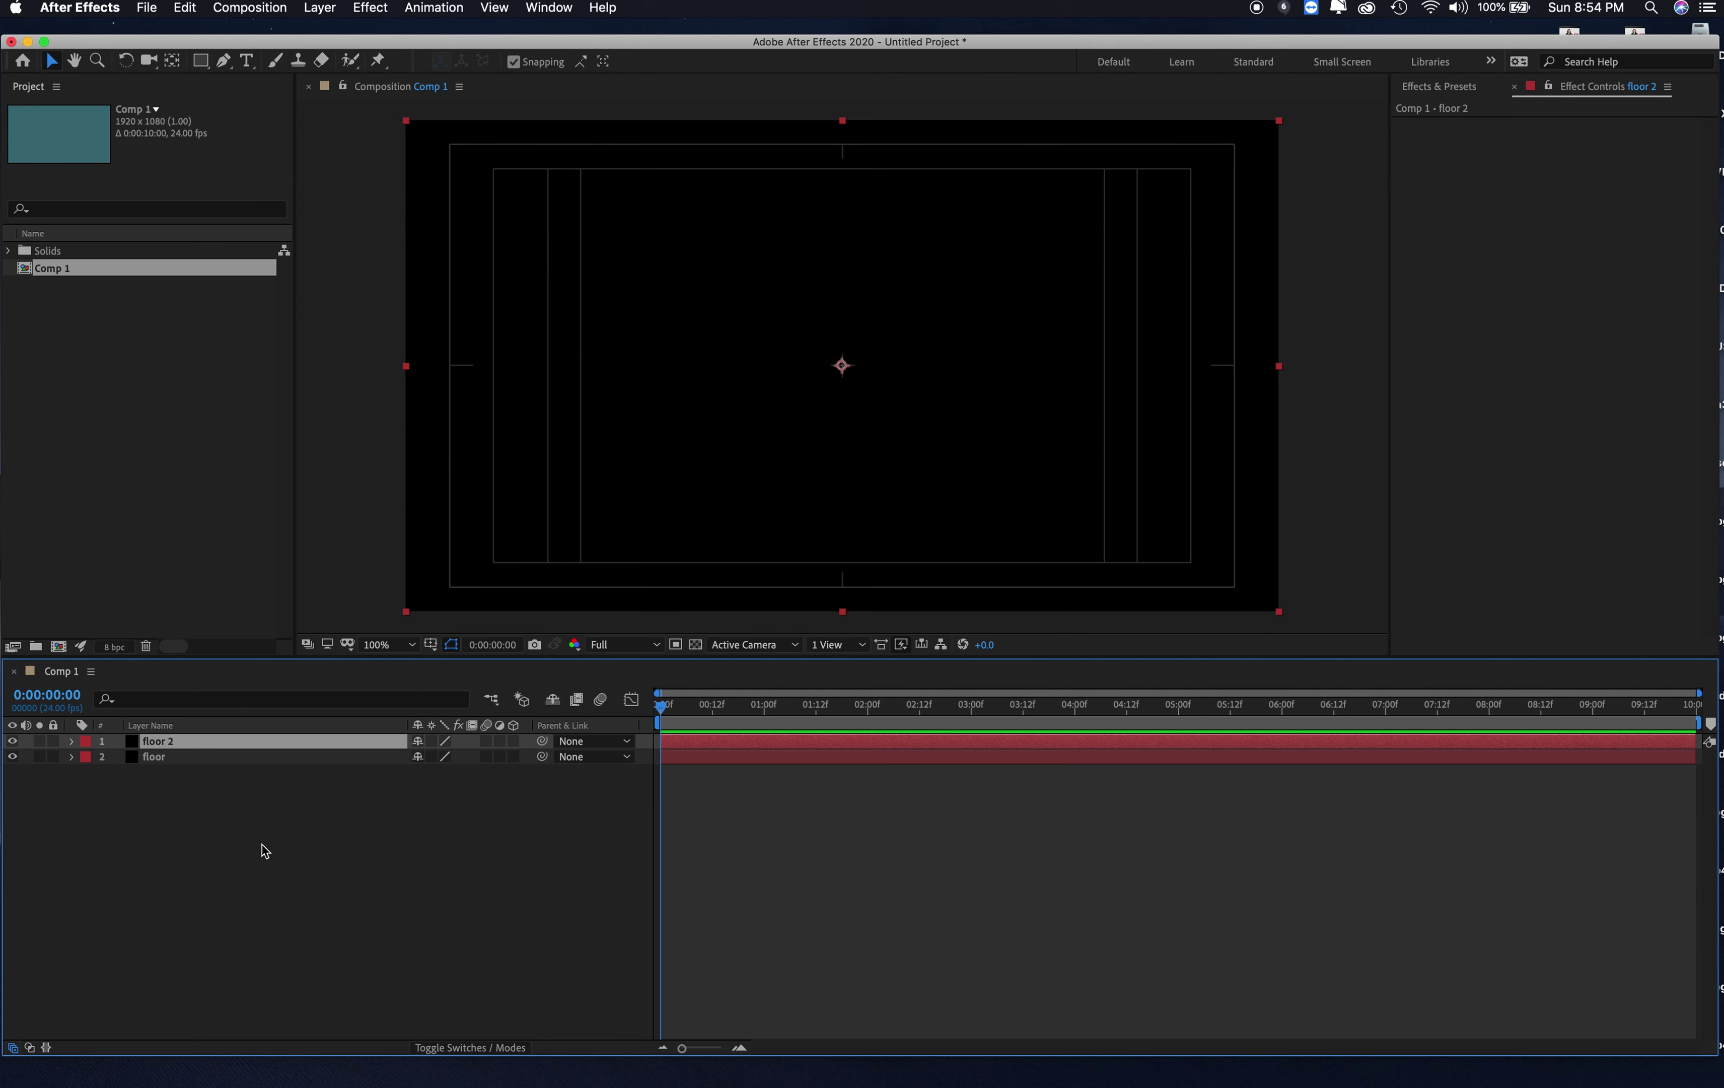
{"action": "key", "text": "Return"}
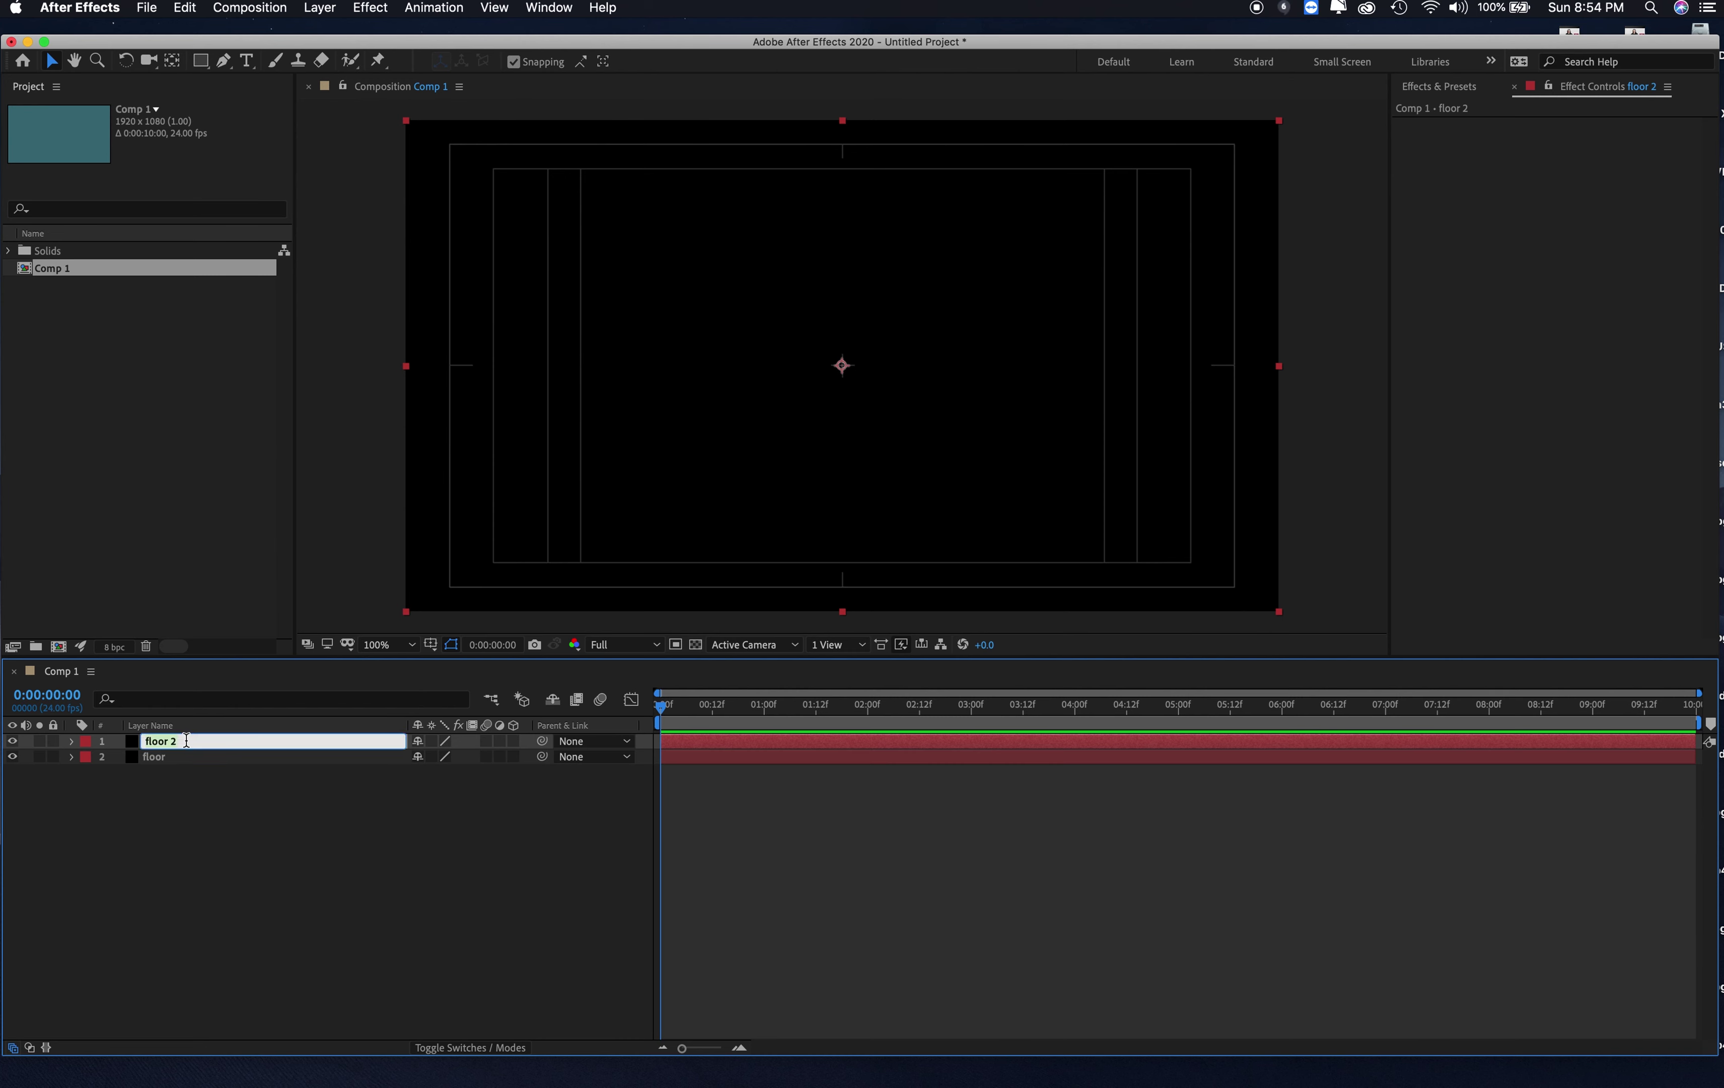
{"action": "type", "text": "wall"}
{"action": "left_click", "coordinate": [217, 908]}
Step: Turn both the wall and floor layers into 3D layers
{"action": "left_click", "coordinate": [204, 742]}
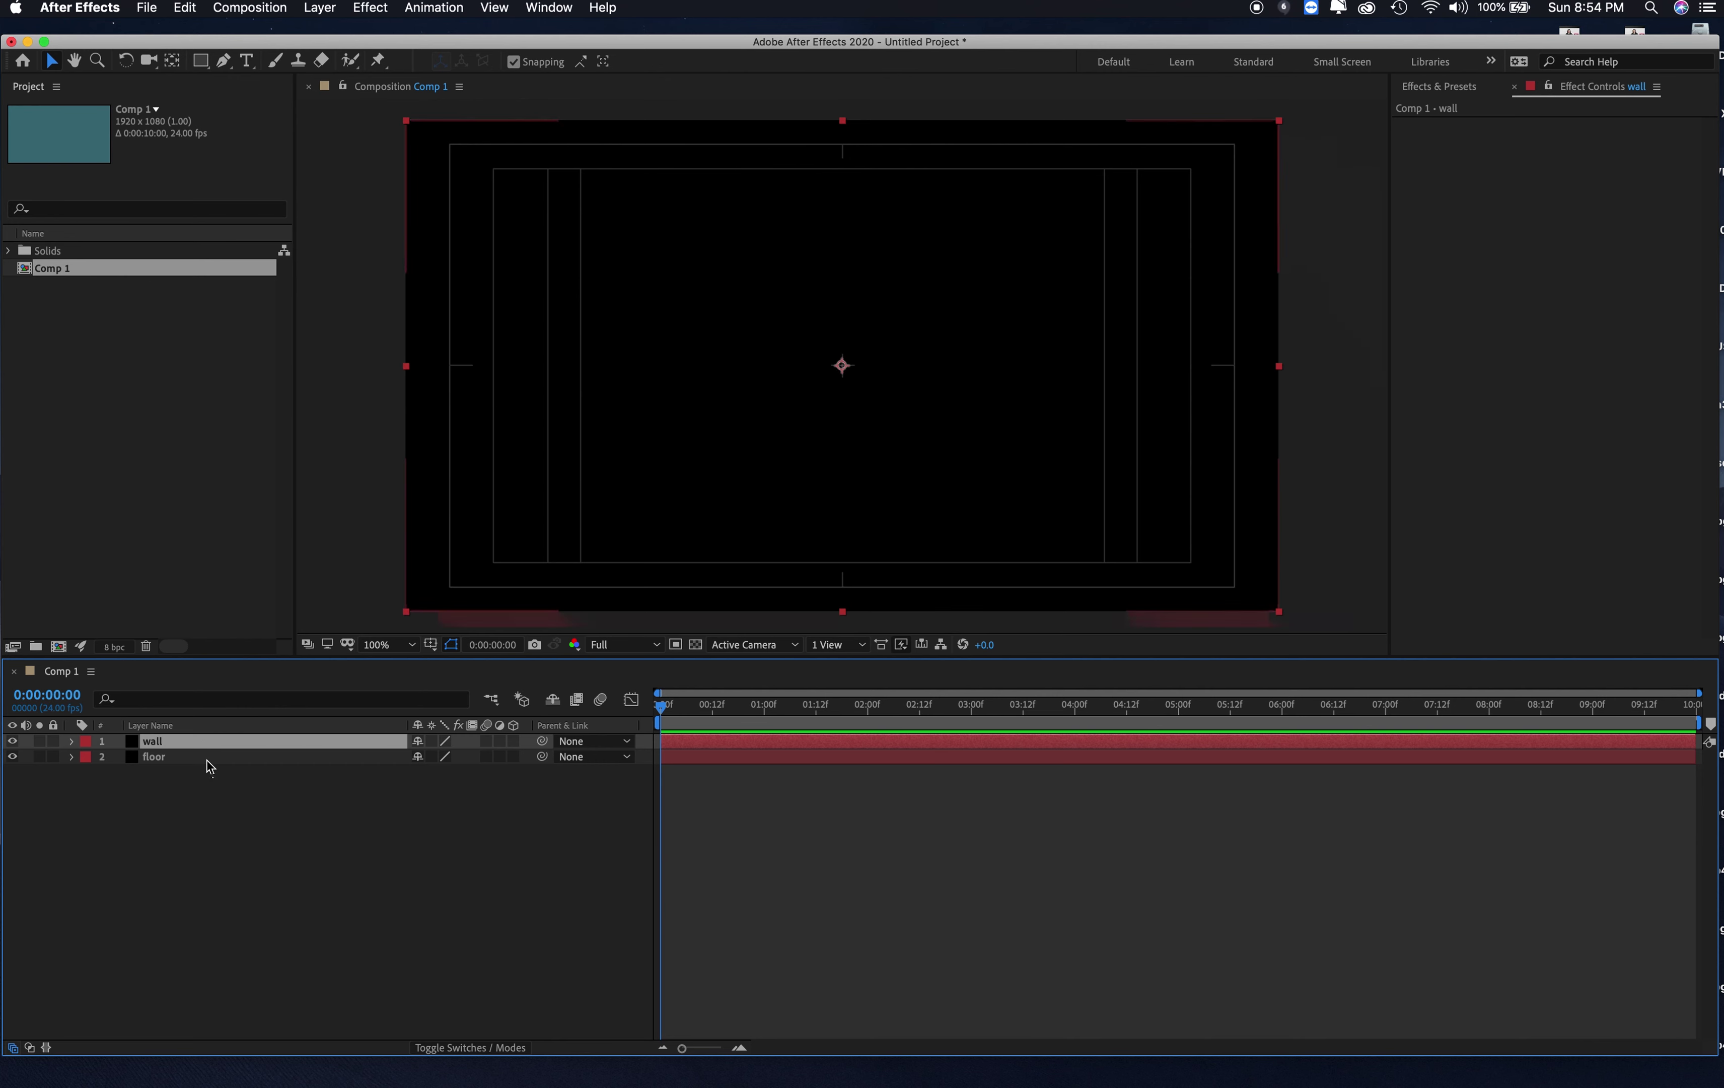
{"action": "left_click", "coordinate": [206, 760], "text": "shift"}
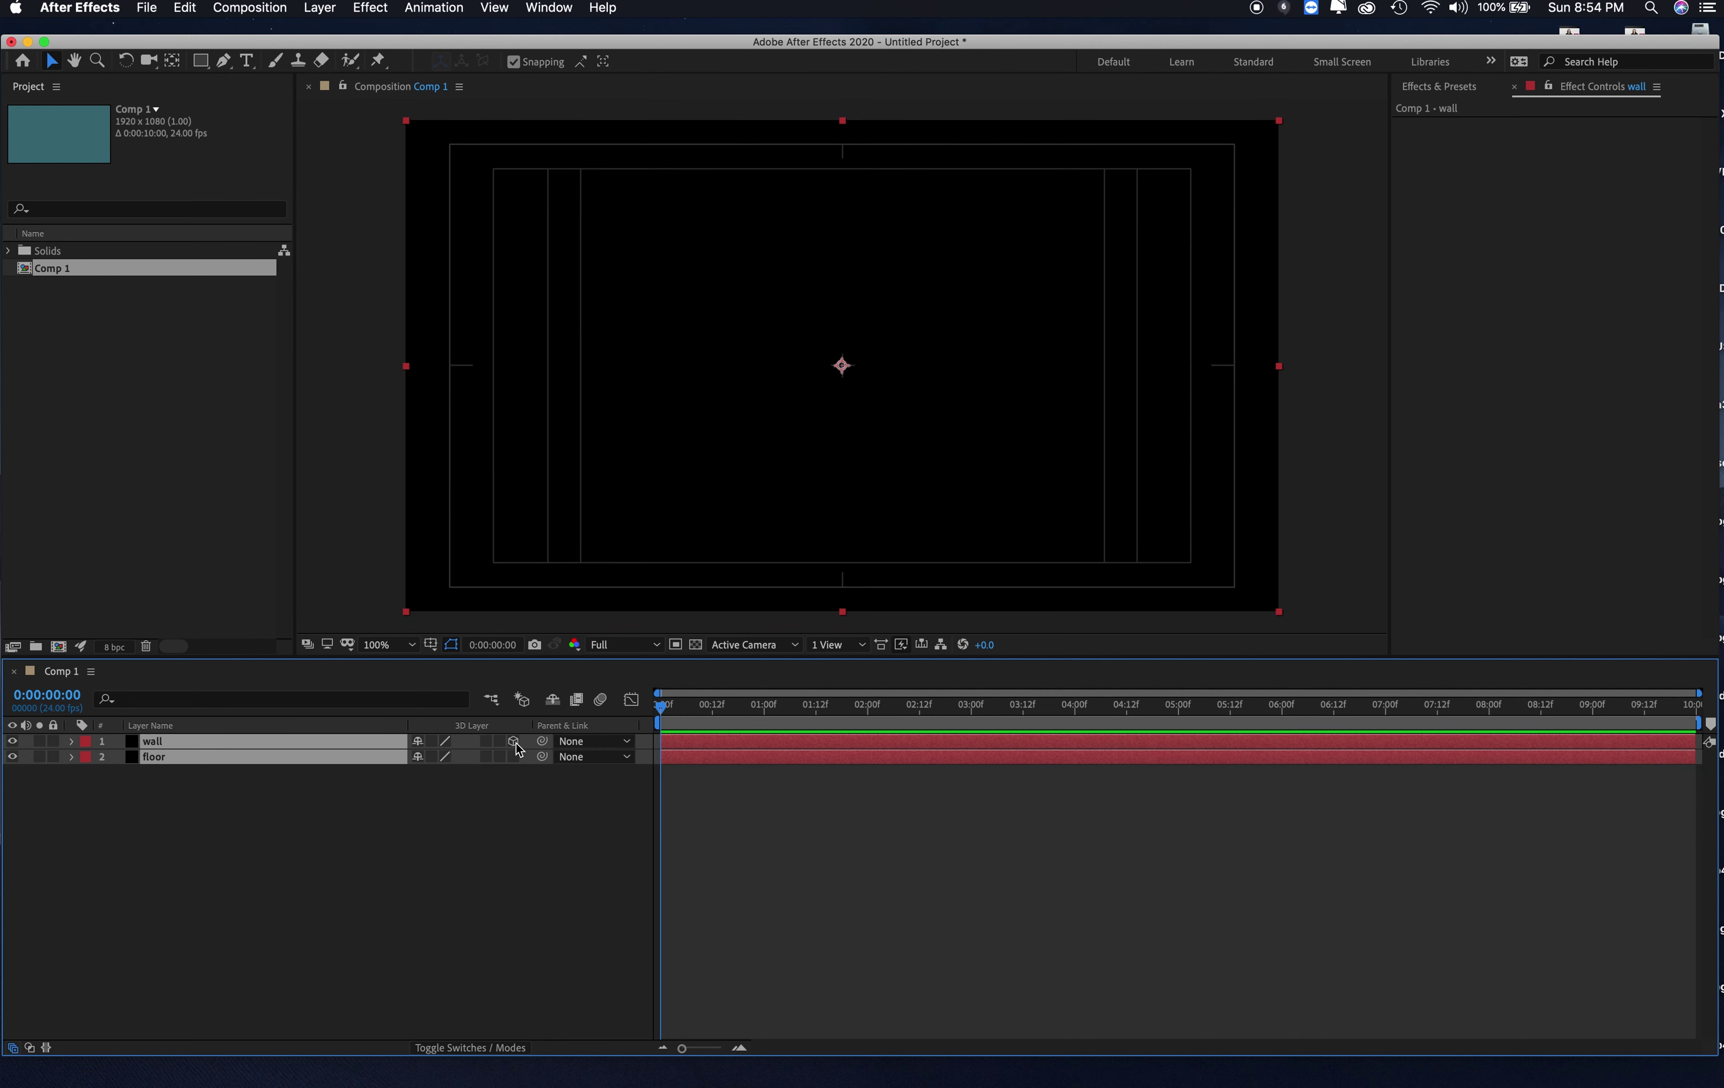
{"action": "left_click", "coordinate": [513, 756]}
{"action": "left_click", "coordinate": [514, 776]}
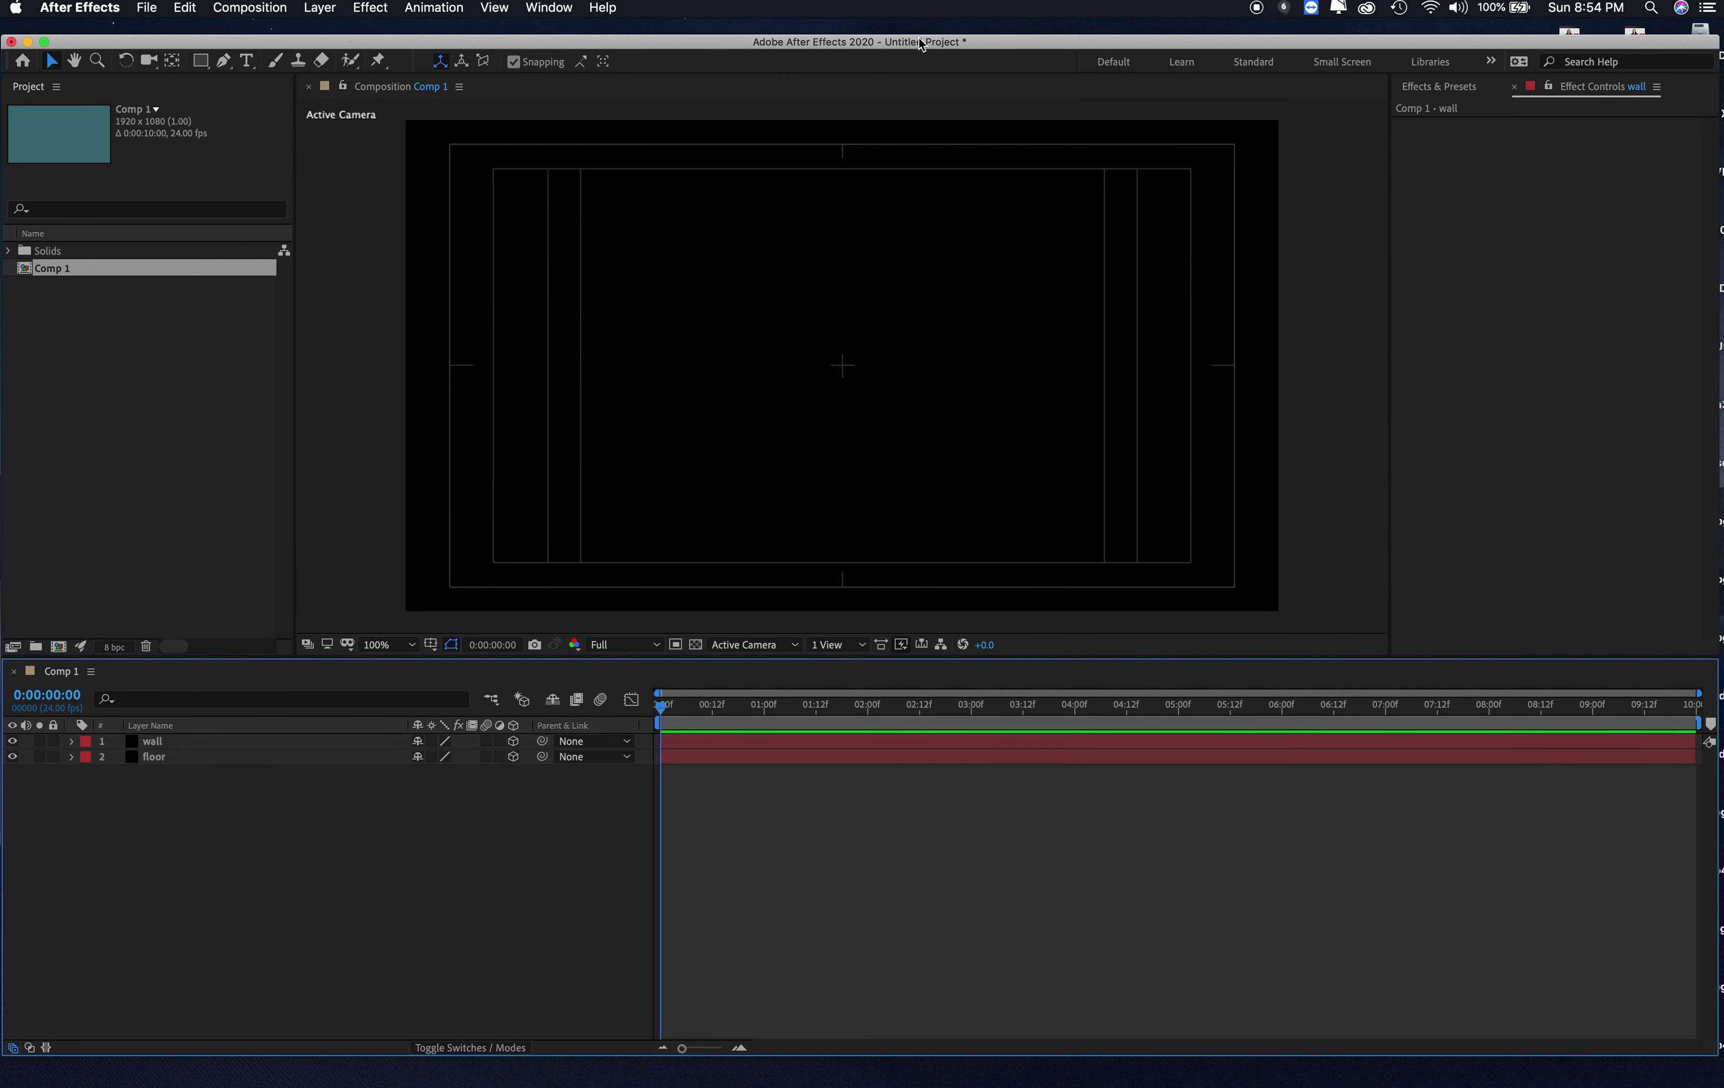
Step: Search the effects for "grid" and apply the Grid effect to both the wall and floor layers
{"action": "left_click", "coordinate": [460, 8]}
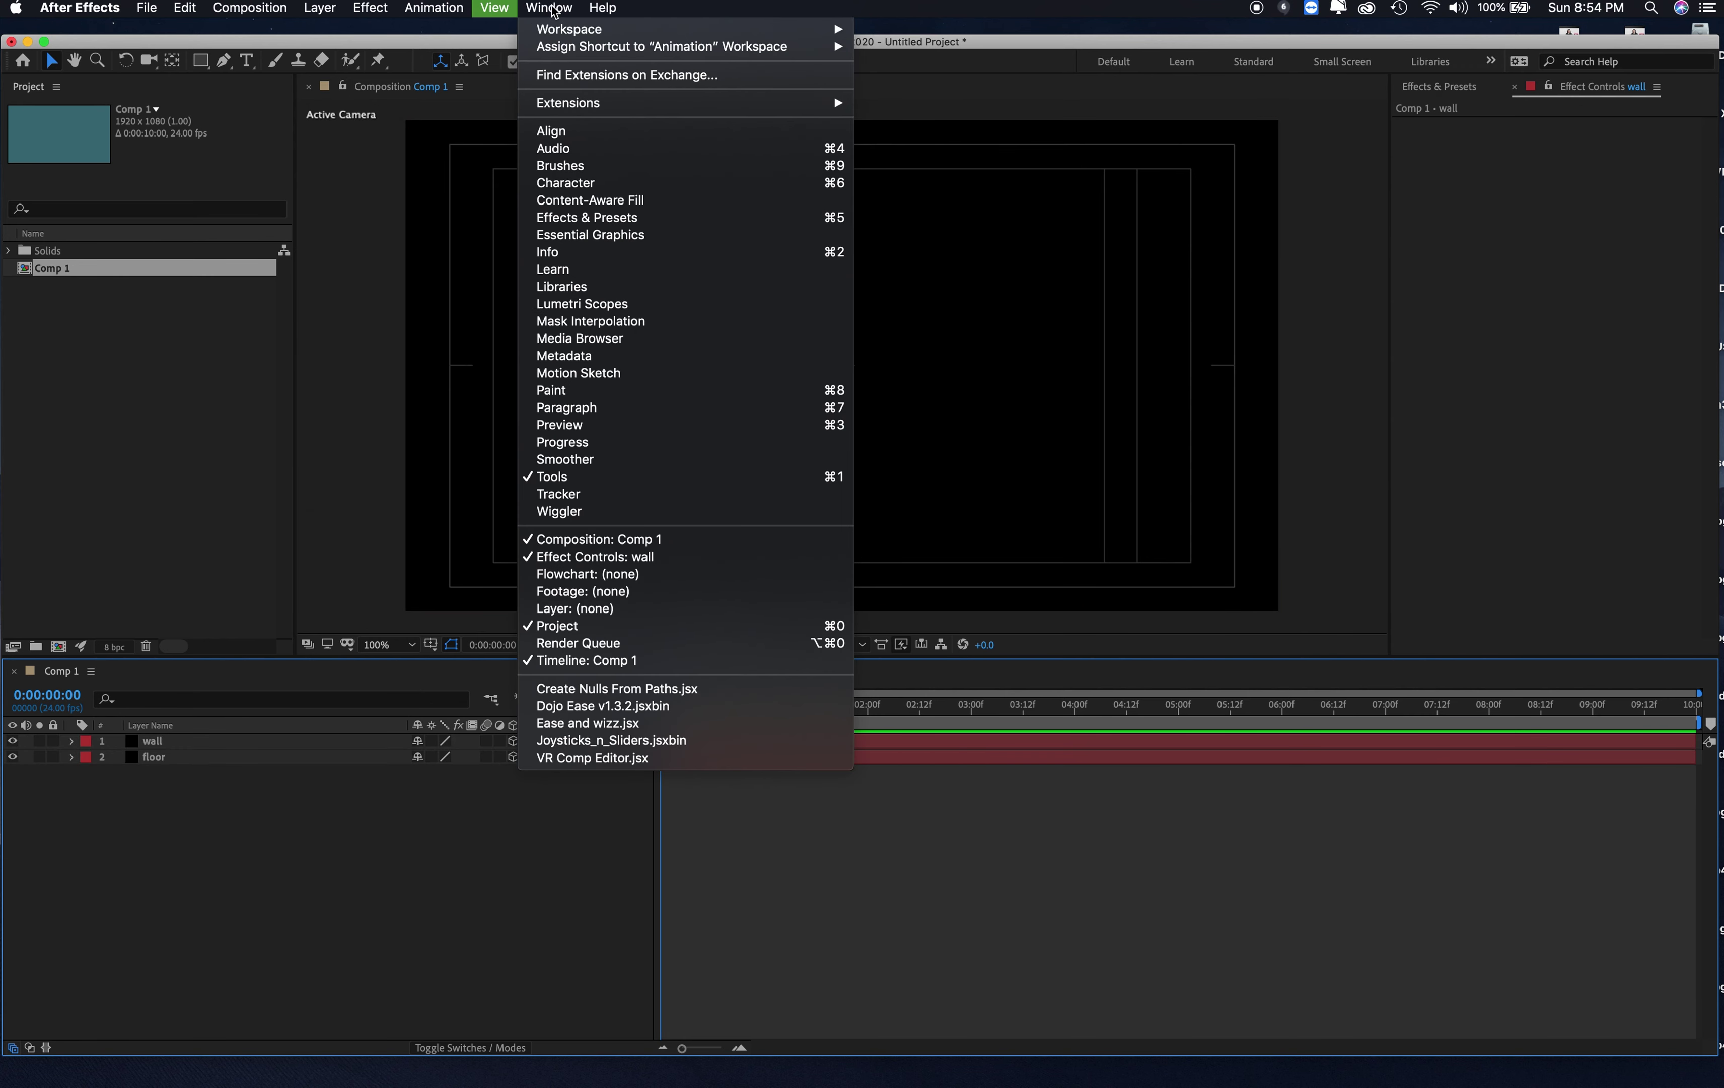
{"action": "left_click", "coordinate": [579, 220]}
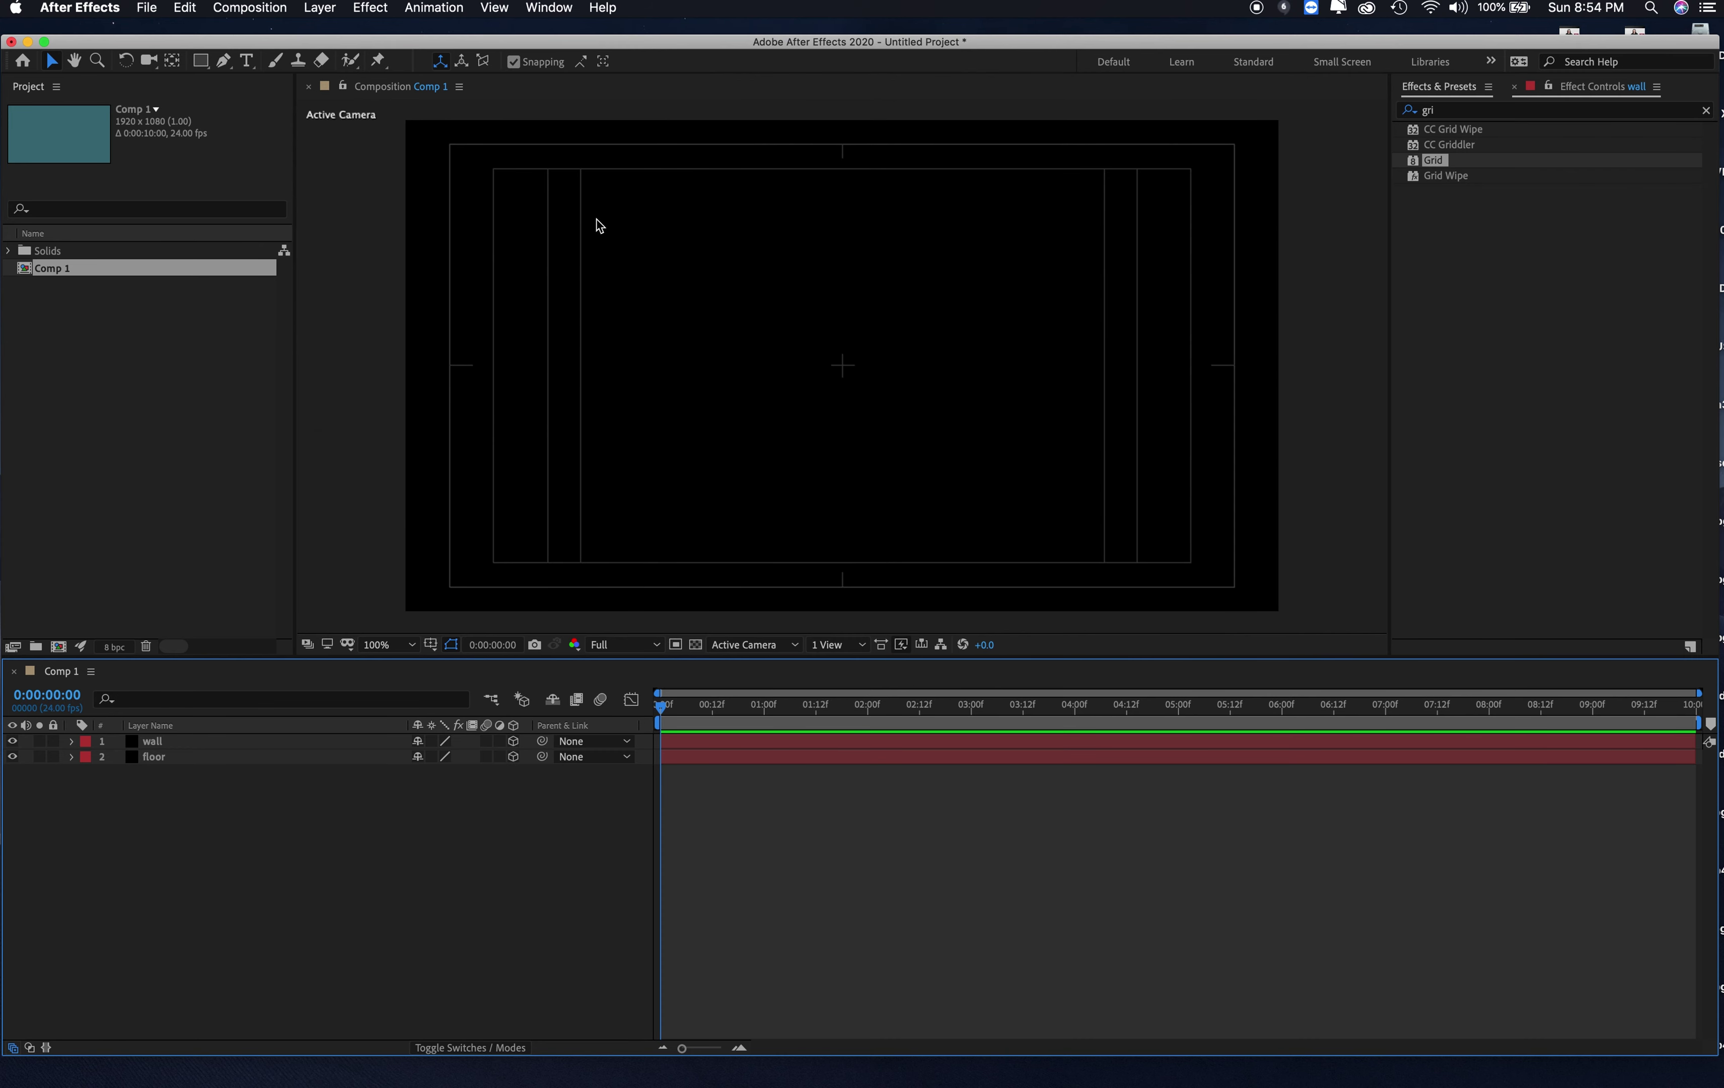
{"action": "left_click", "coordinate": [1460, 112]}
{"action": "type", "text": "d"}
{"action": "left_click", "coordinate": [1453, 198]}
{"action": "left_click_drag", "start_coordinate": [1426, 167], "coordinate": [282, 746]}
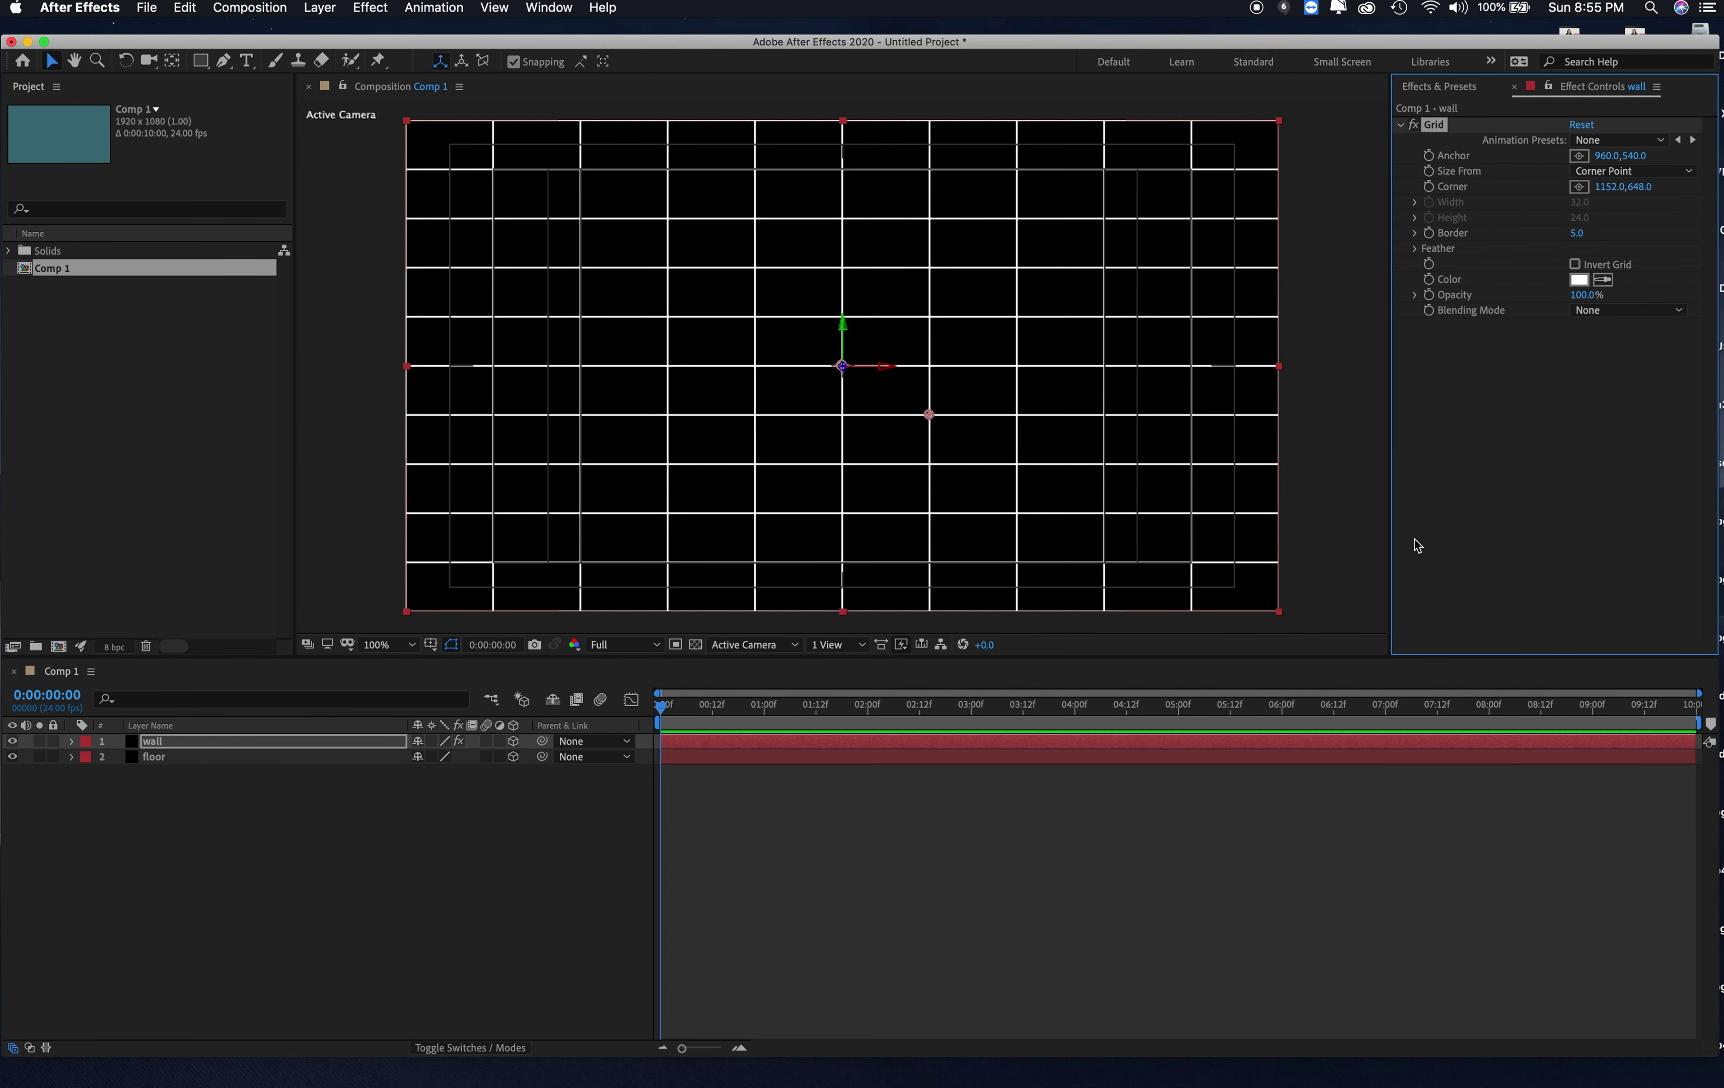
{"action": "mouse_move", "coordinate": [1435, 127]}
{"action": "left_mouse_down"}
{"action": "mouse_move", "coordinate": [1553, 106]}
{"action": "mouse_move", "coordinate": [1431, 90]}
{"action": "left_mouse_up"}
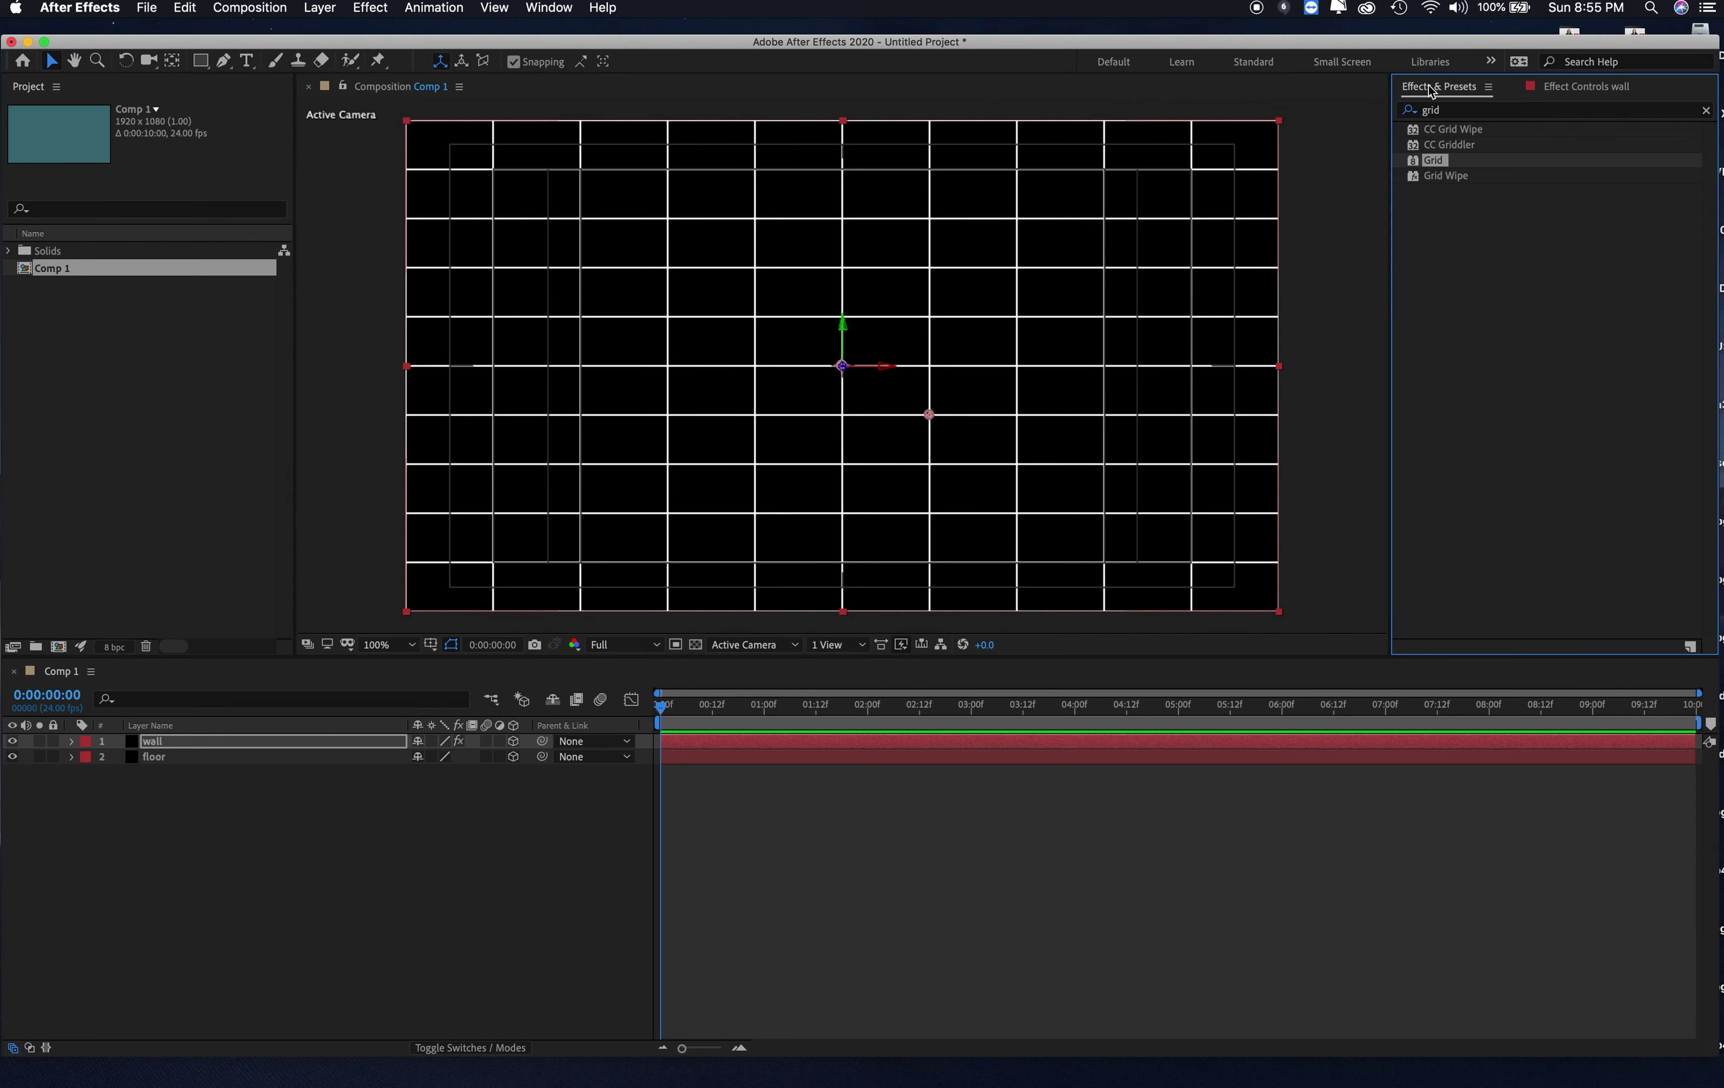
{"action": "left_click_drag", "start_coordinate": [1411, 173], "coordinate": [237, 761]}
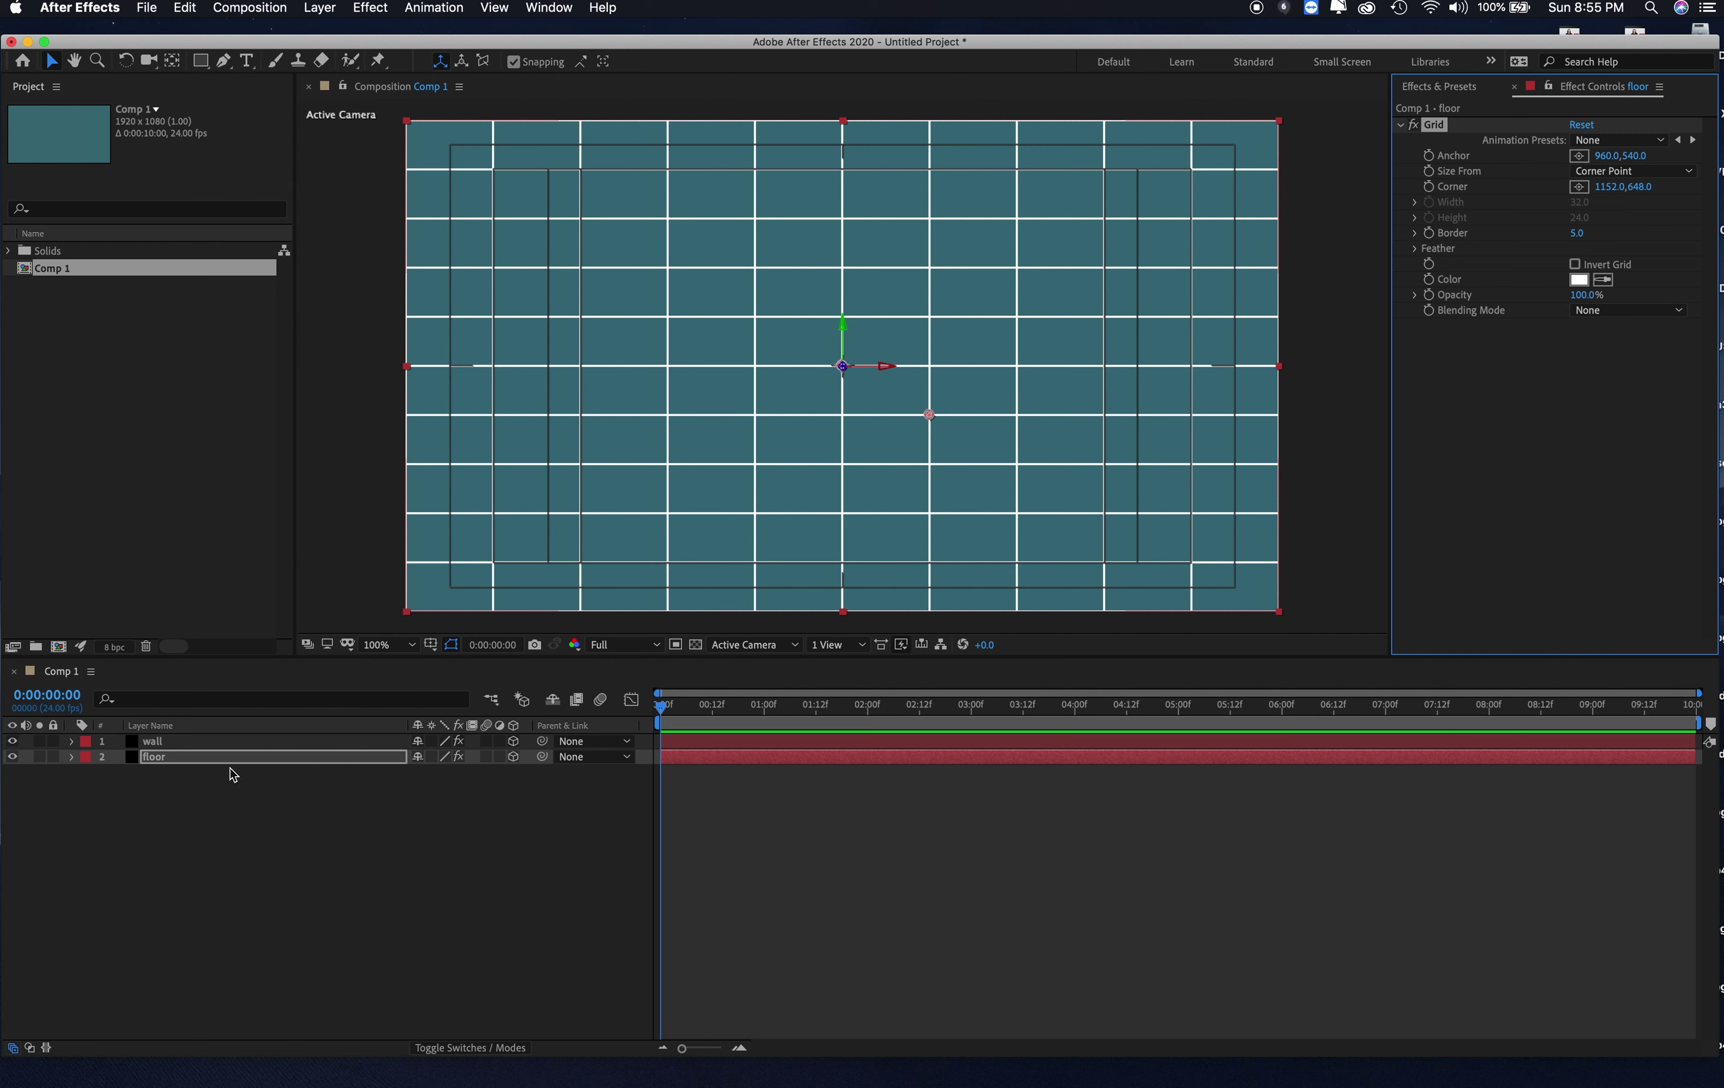
Step: Reveal the floor layer's Position and change its Y value to 521, with the wall layer visible
{"action": "left_click", "coordinate": [178, 760]}
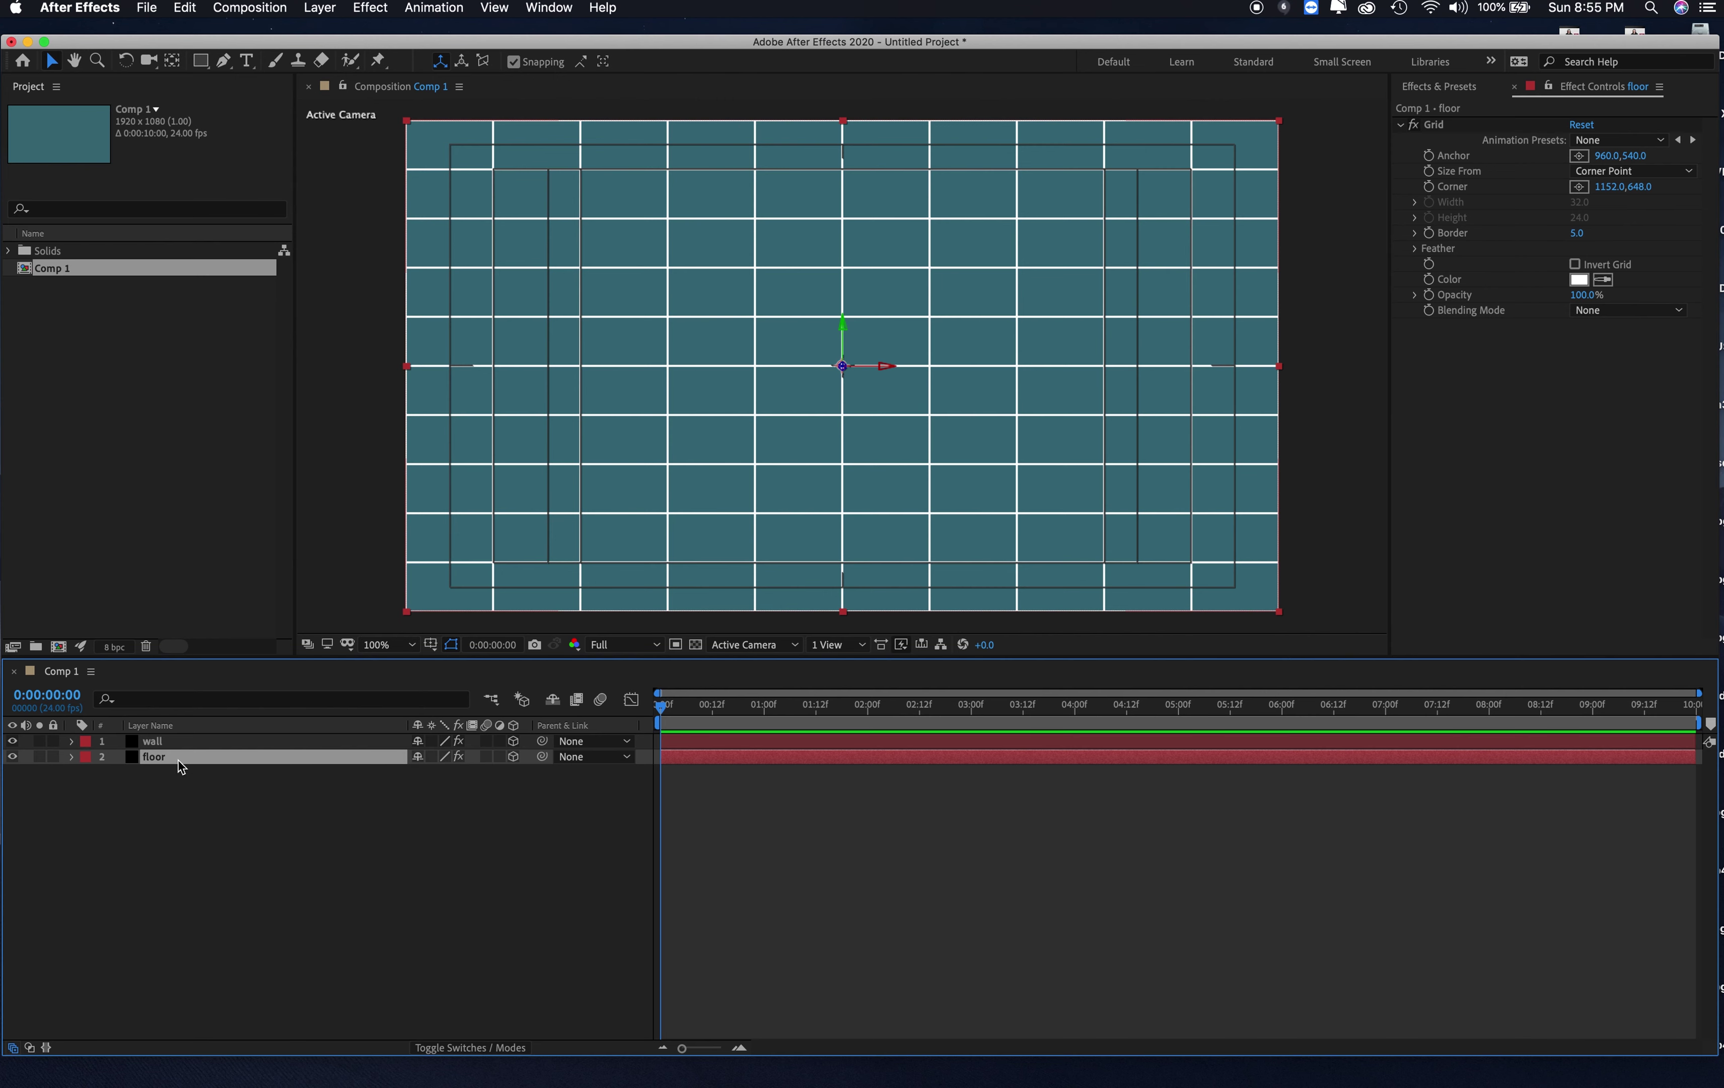
{"action": "left_click", "coordinate": [72, 757]}
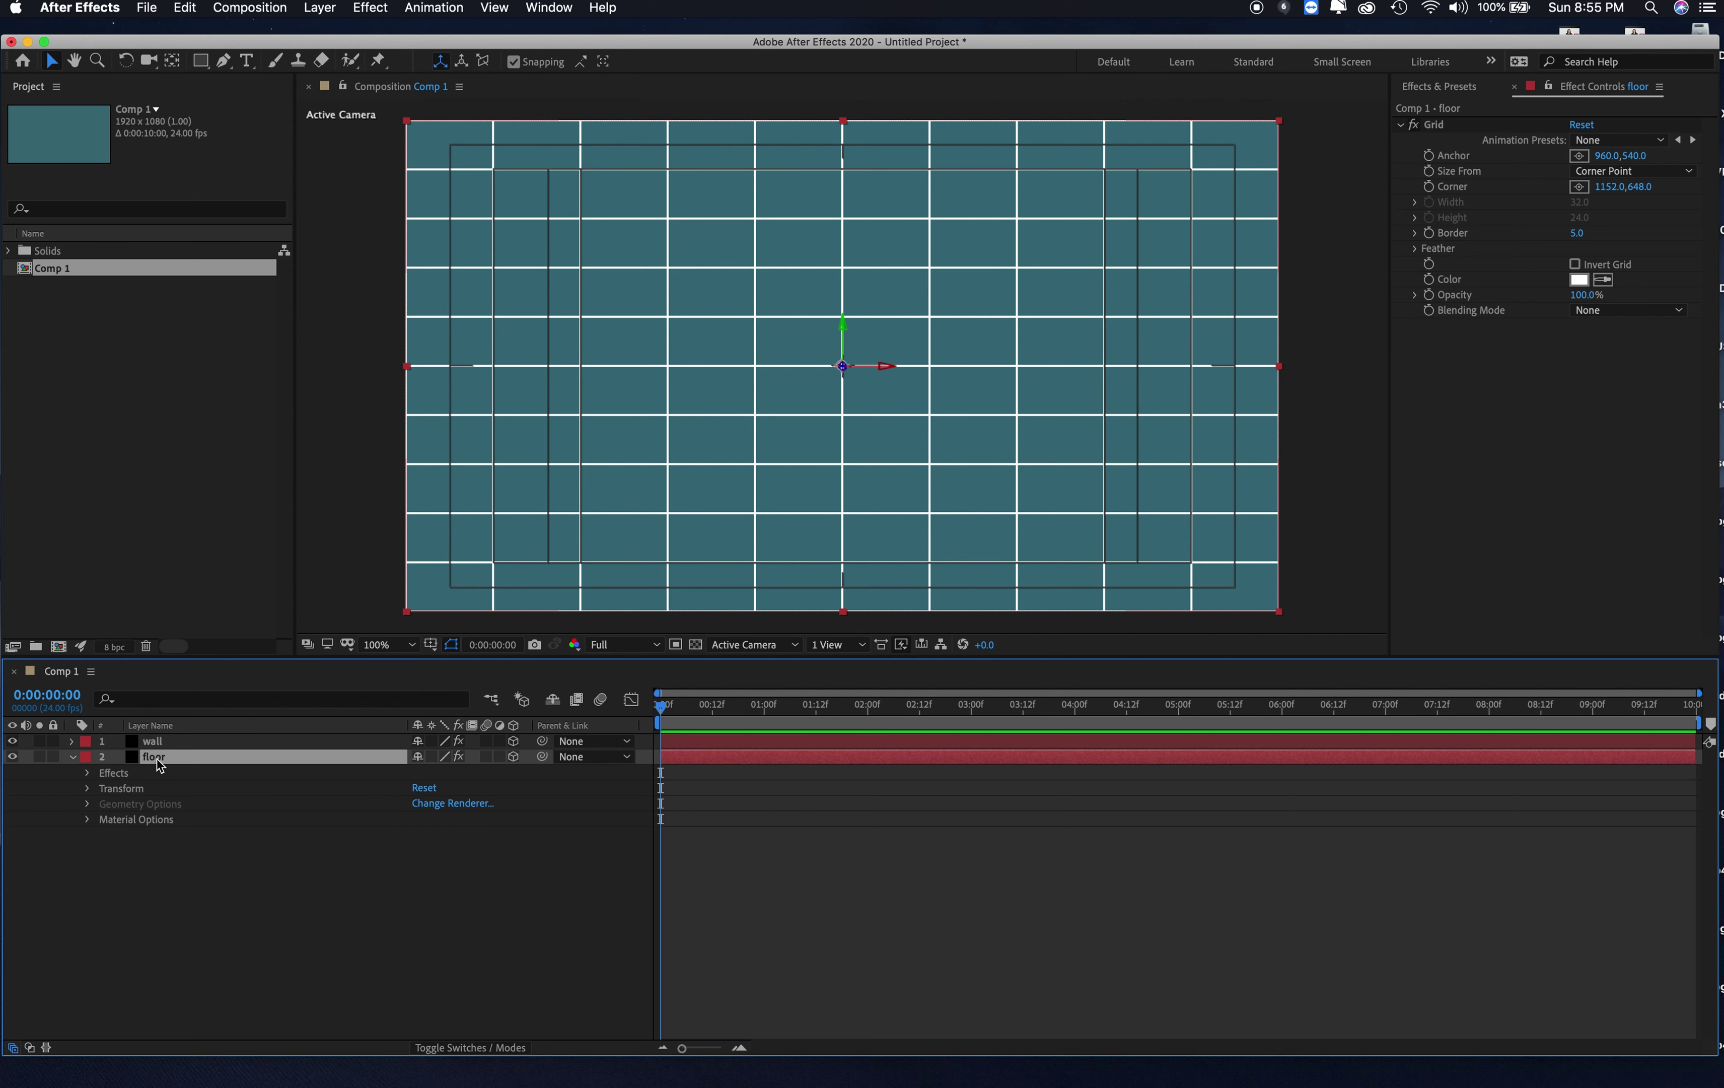
{"action": "key", "text": "p"}
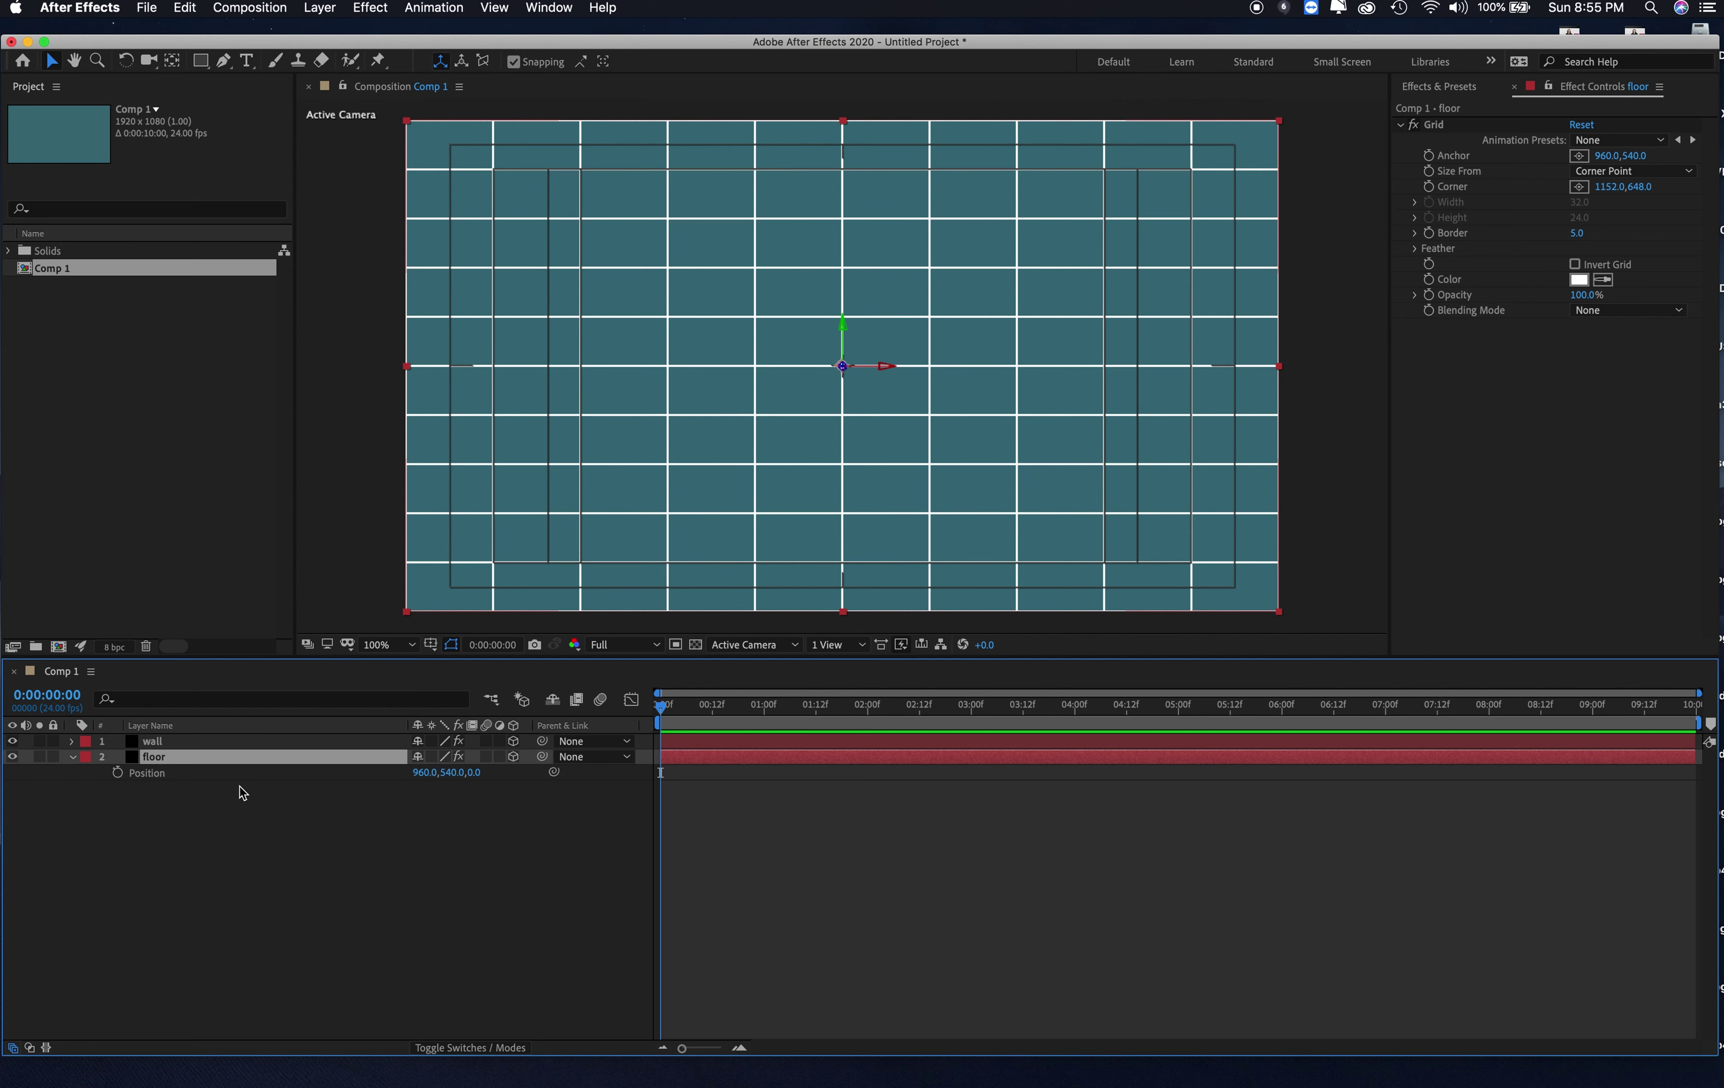
{"action": "left_click_drag", "start_coordinate": [446, 772], "coordinate": [422, 772]}
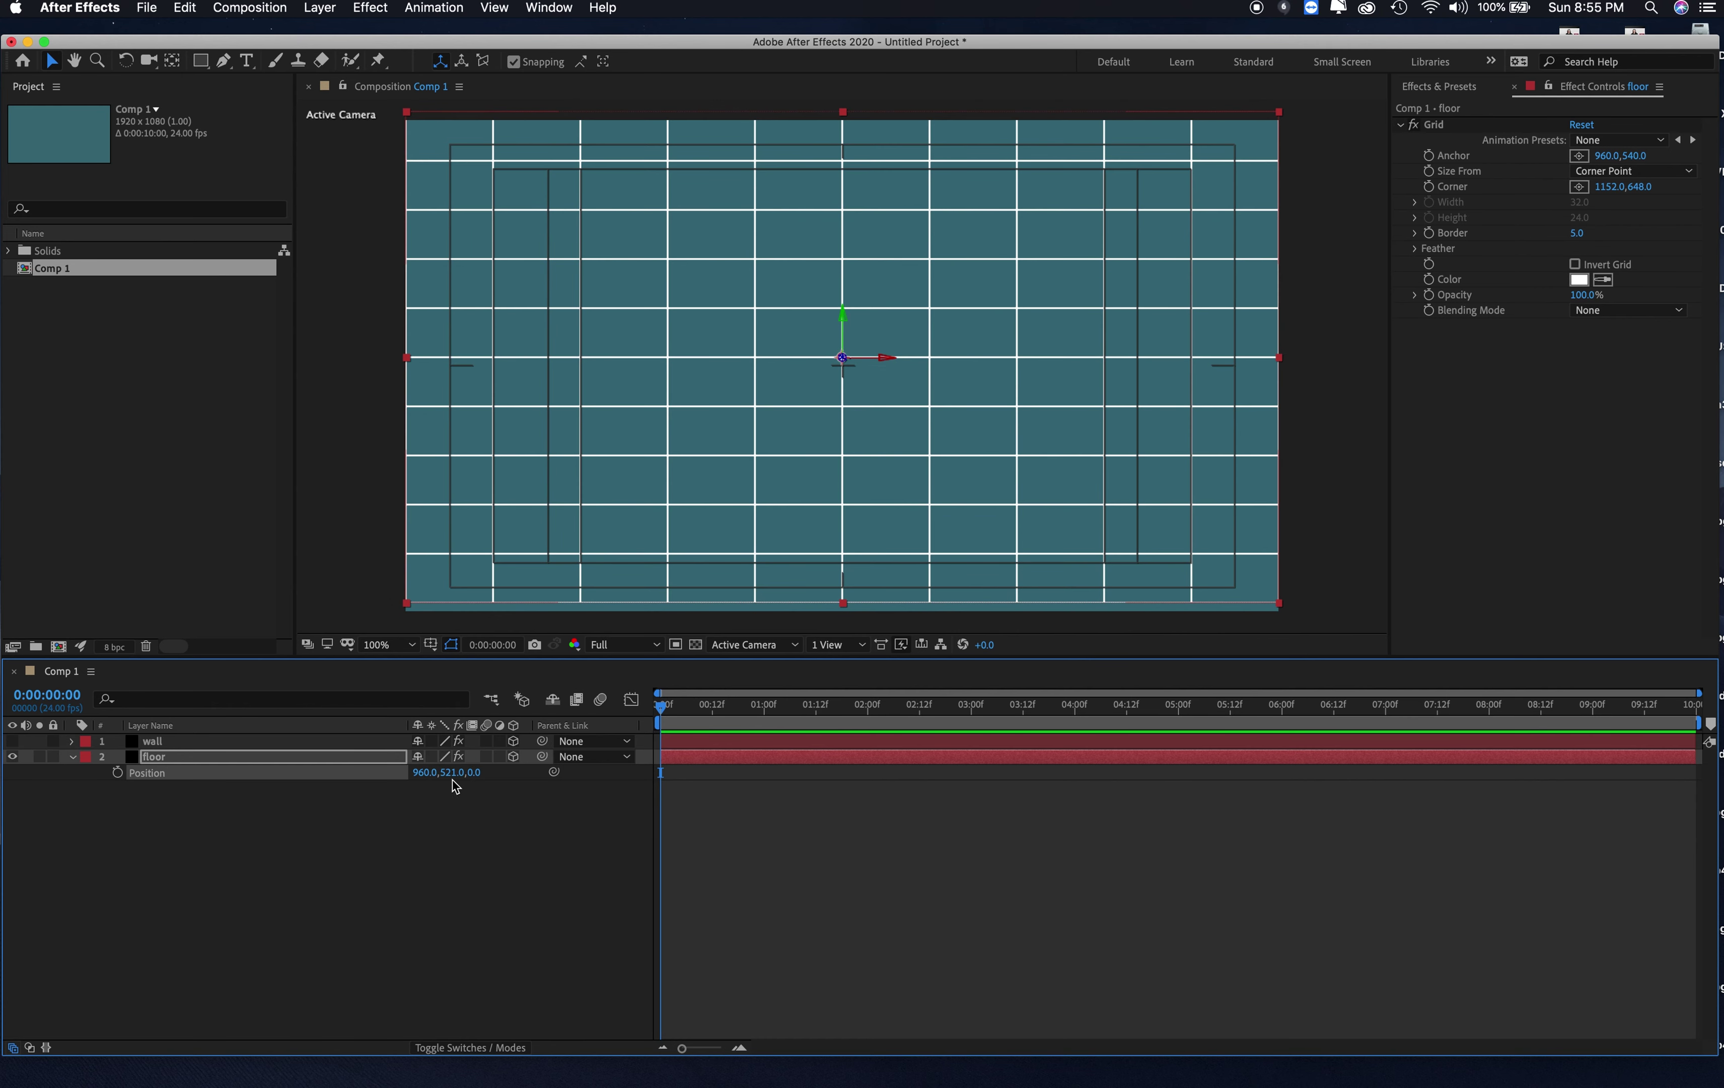
{"action": "key", "text": "super+z"}
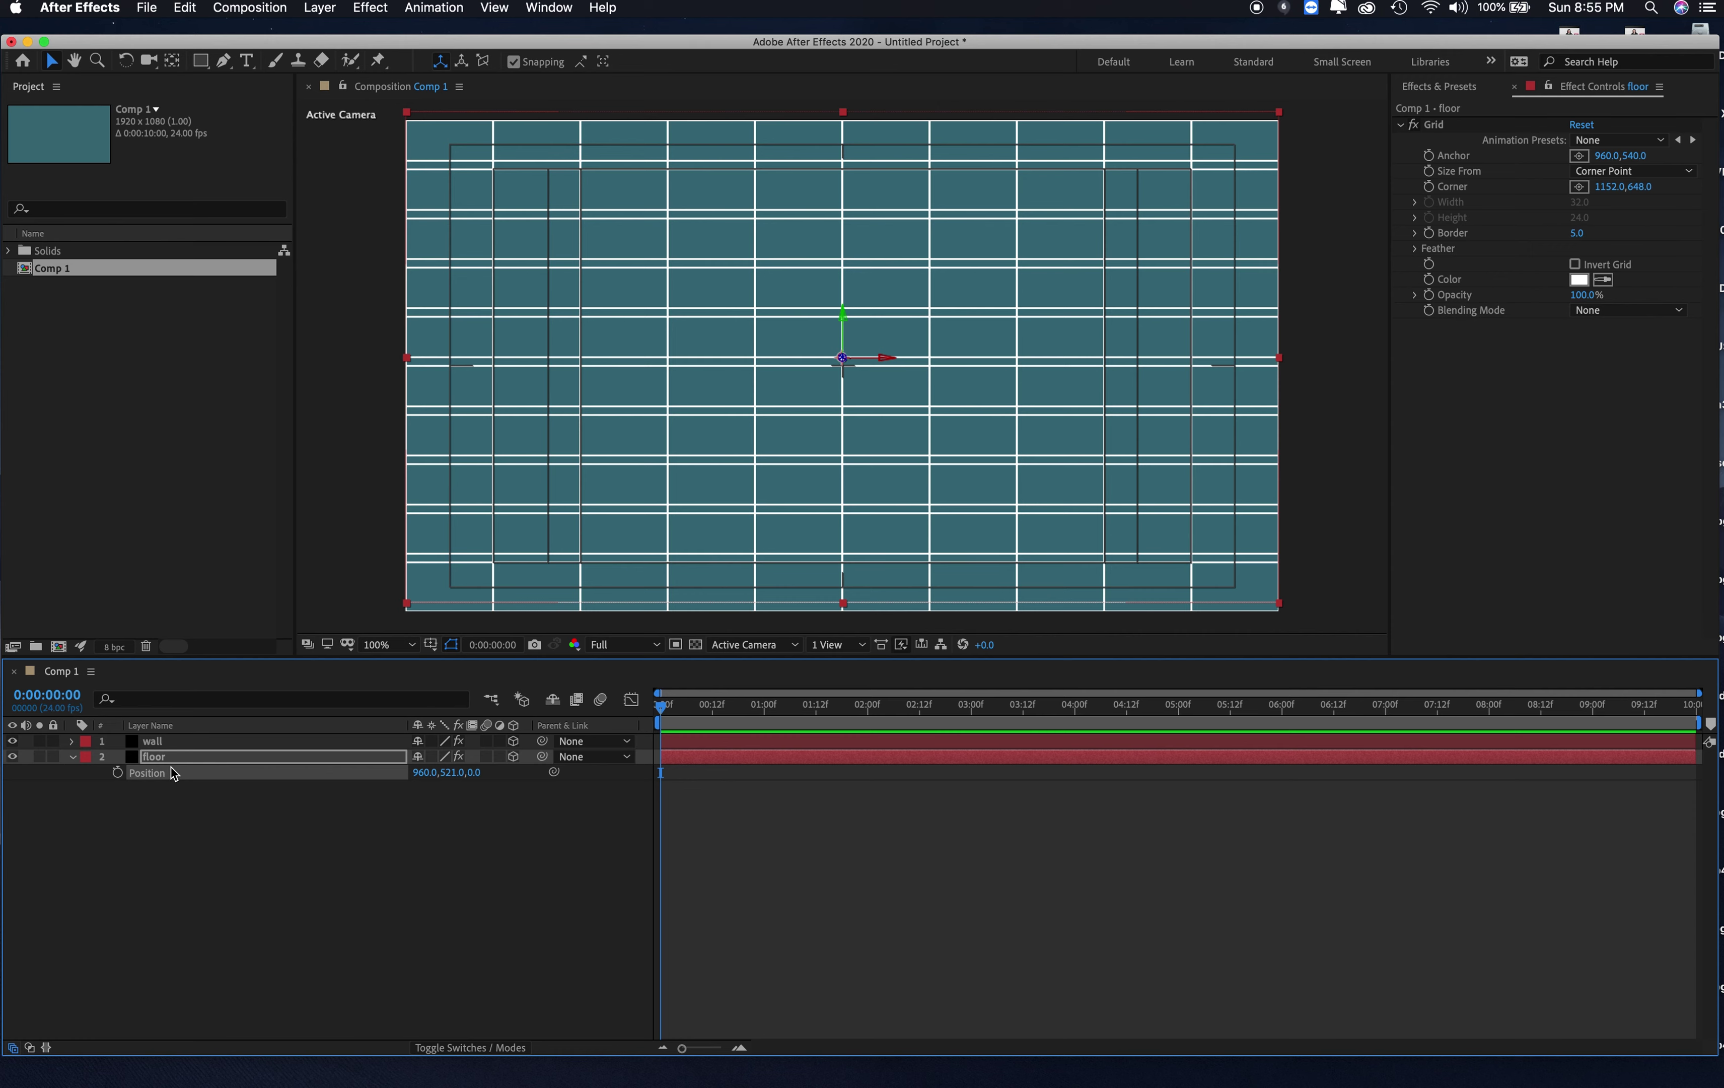
Step: Set the floor layer's X Rotation to -90° so its grid lies flat
{"action": "key", "text": "r"}
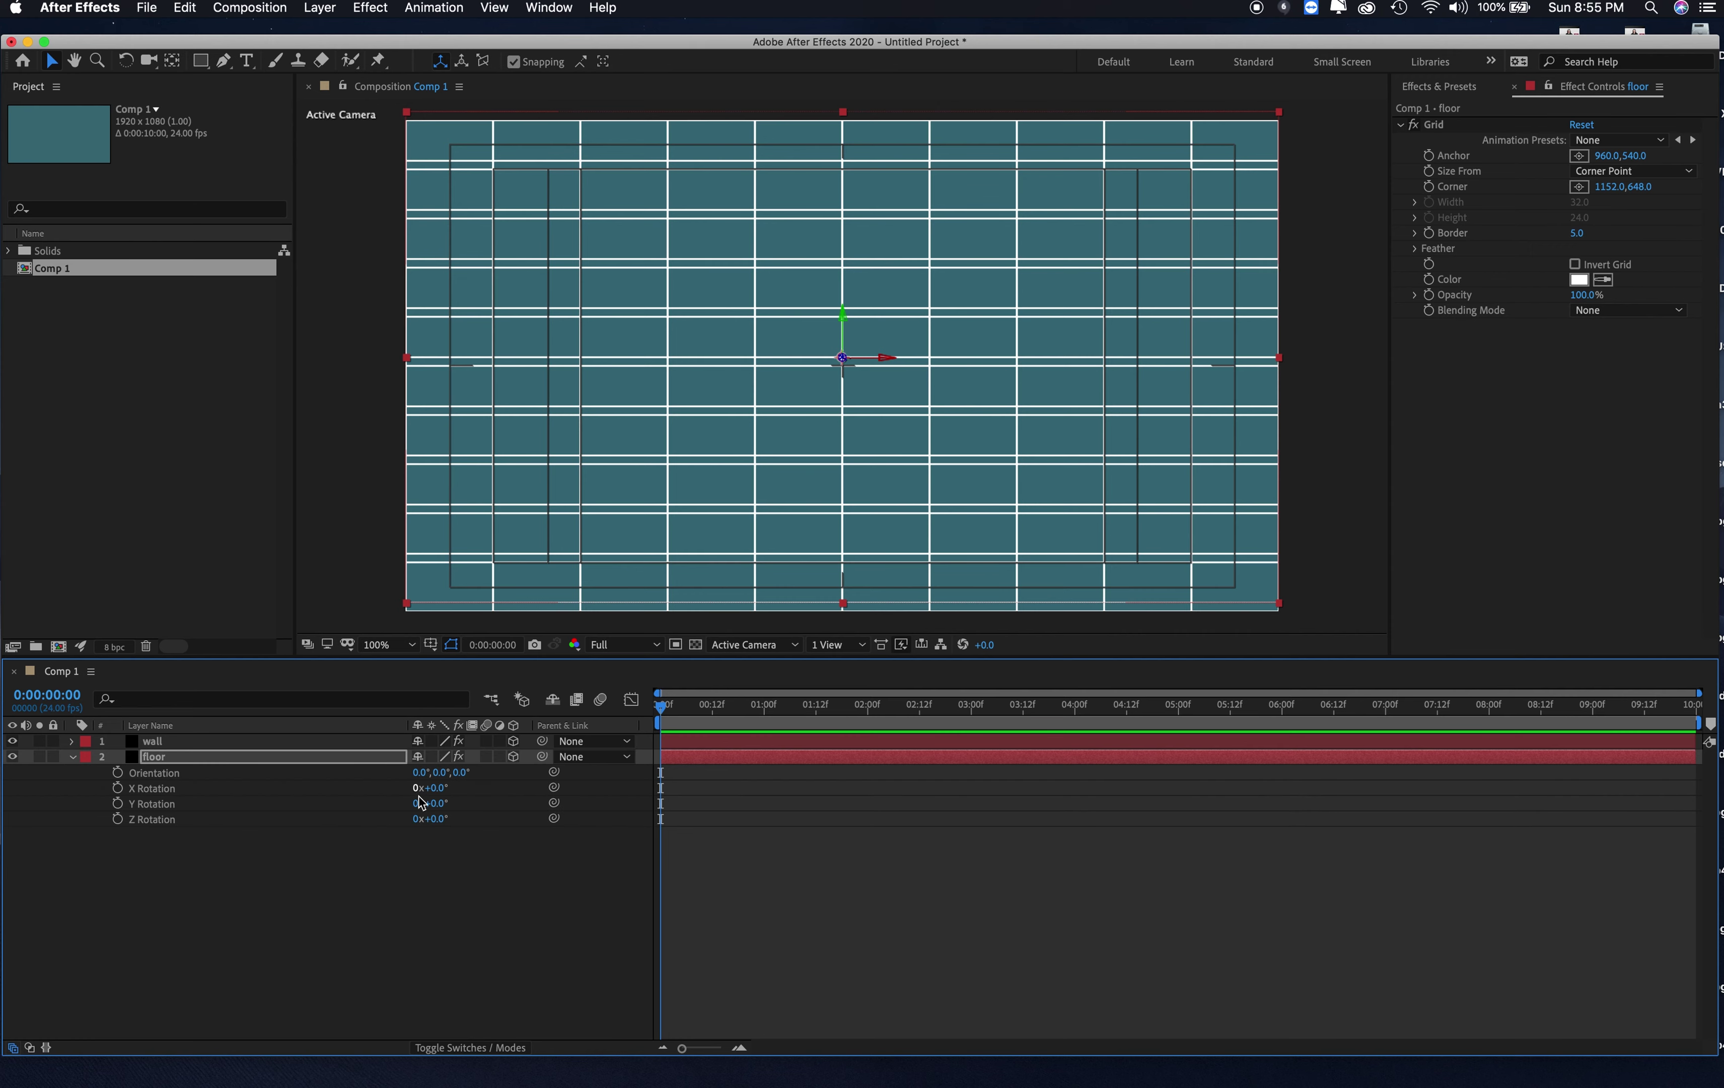
{"action": "left_click_drag", "start_coordinate": [435, 787], "coordinate": [299, 789]}
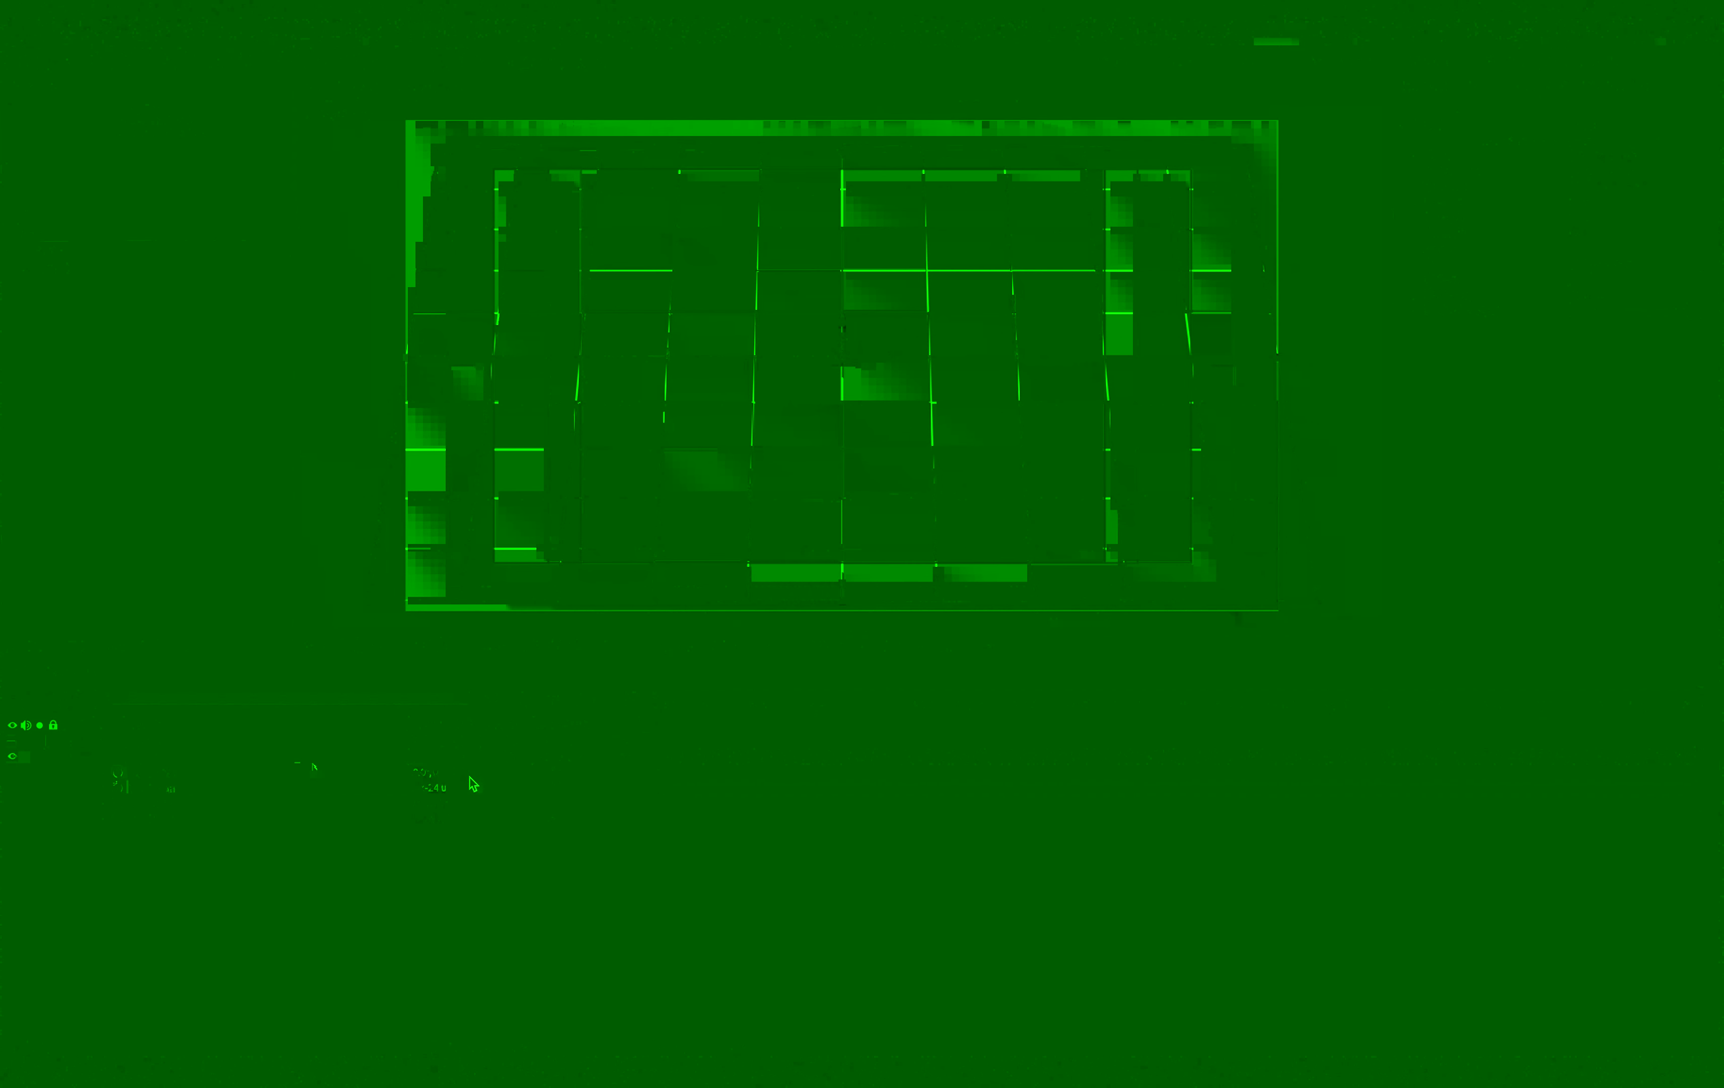
{"action": "left_click_drag", "start_coordinate": [464, 777], "coordinate": [334, 737]}
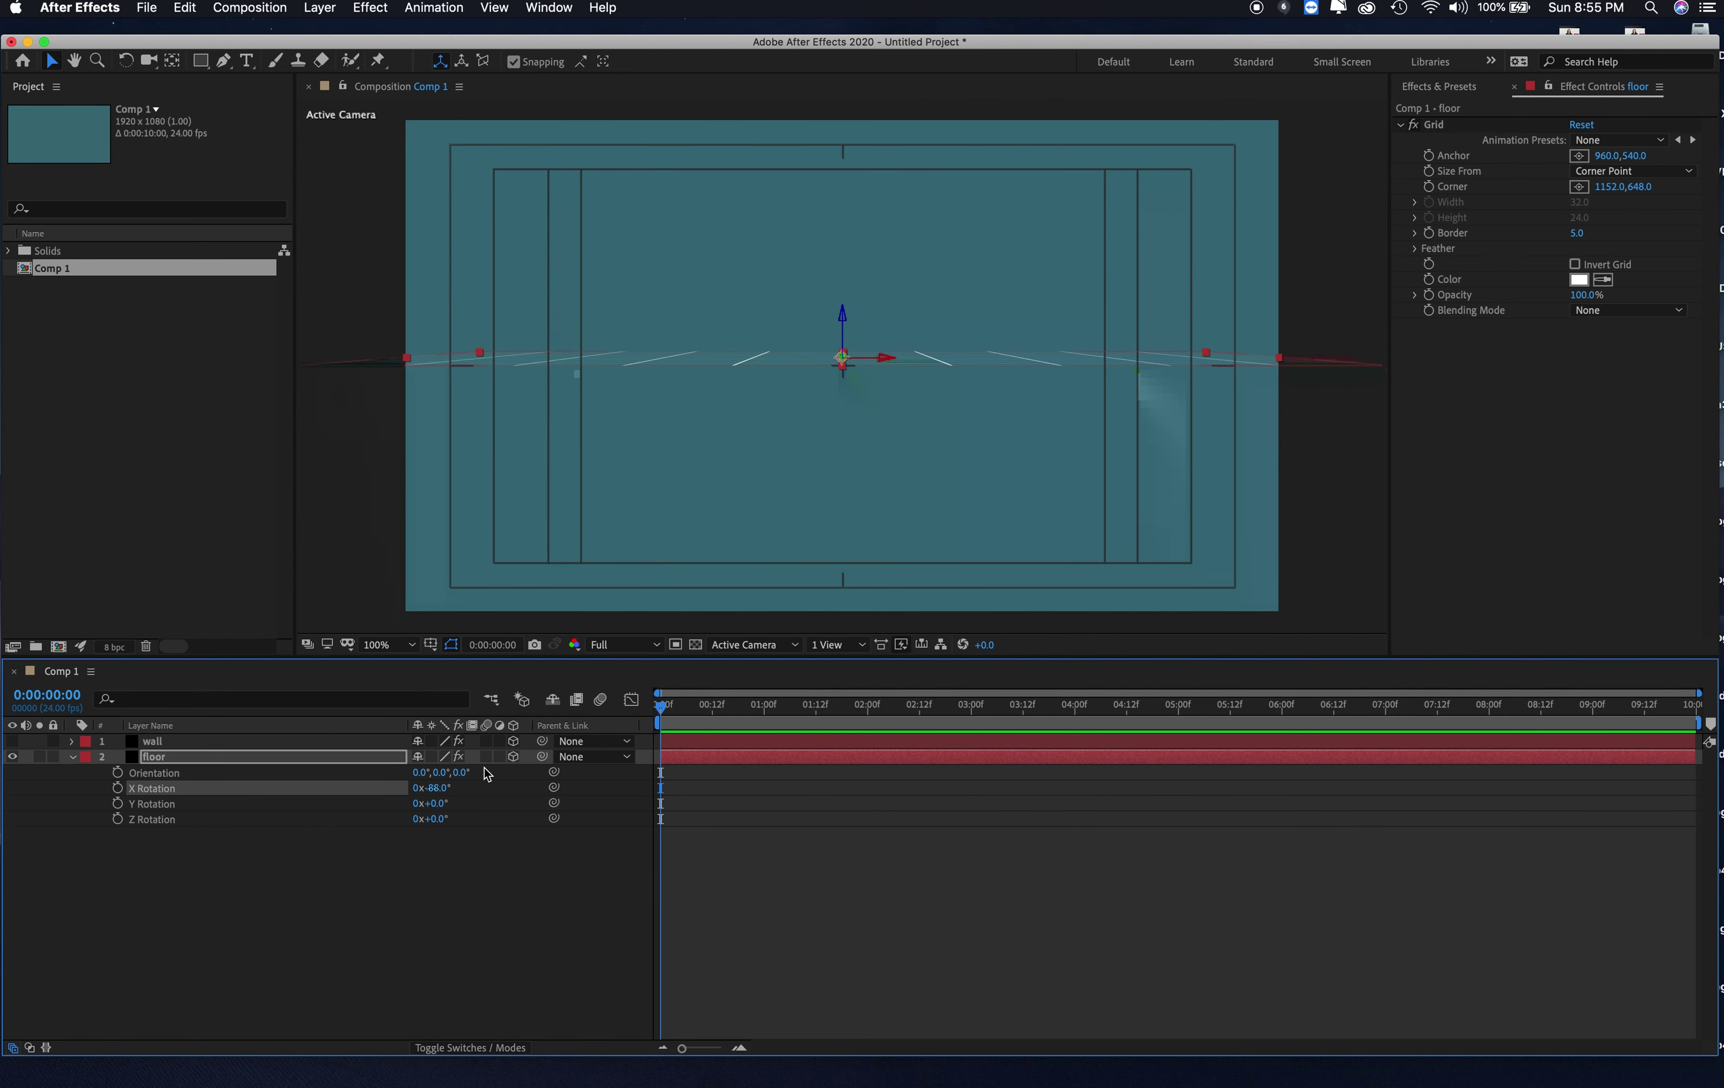
{"action": "left_click", "coordinate": [434, 787]}
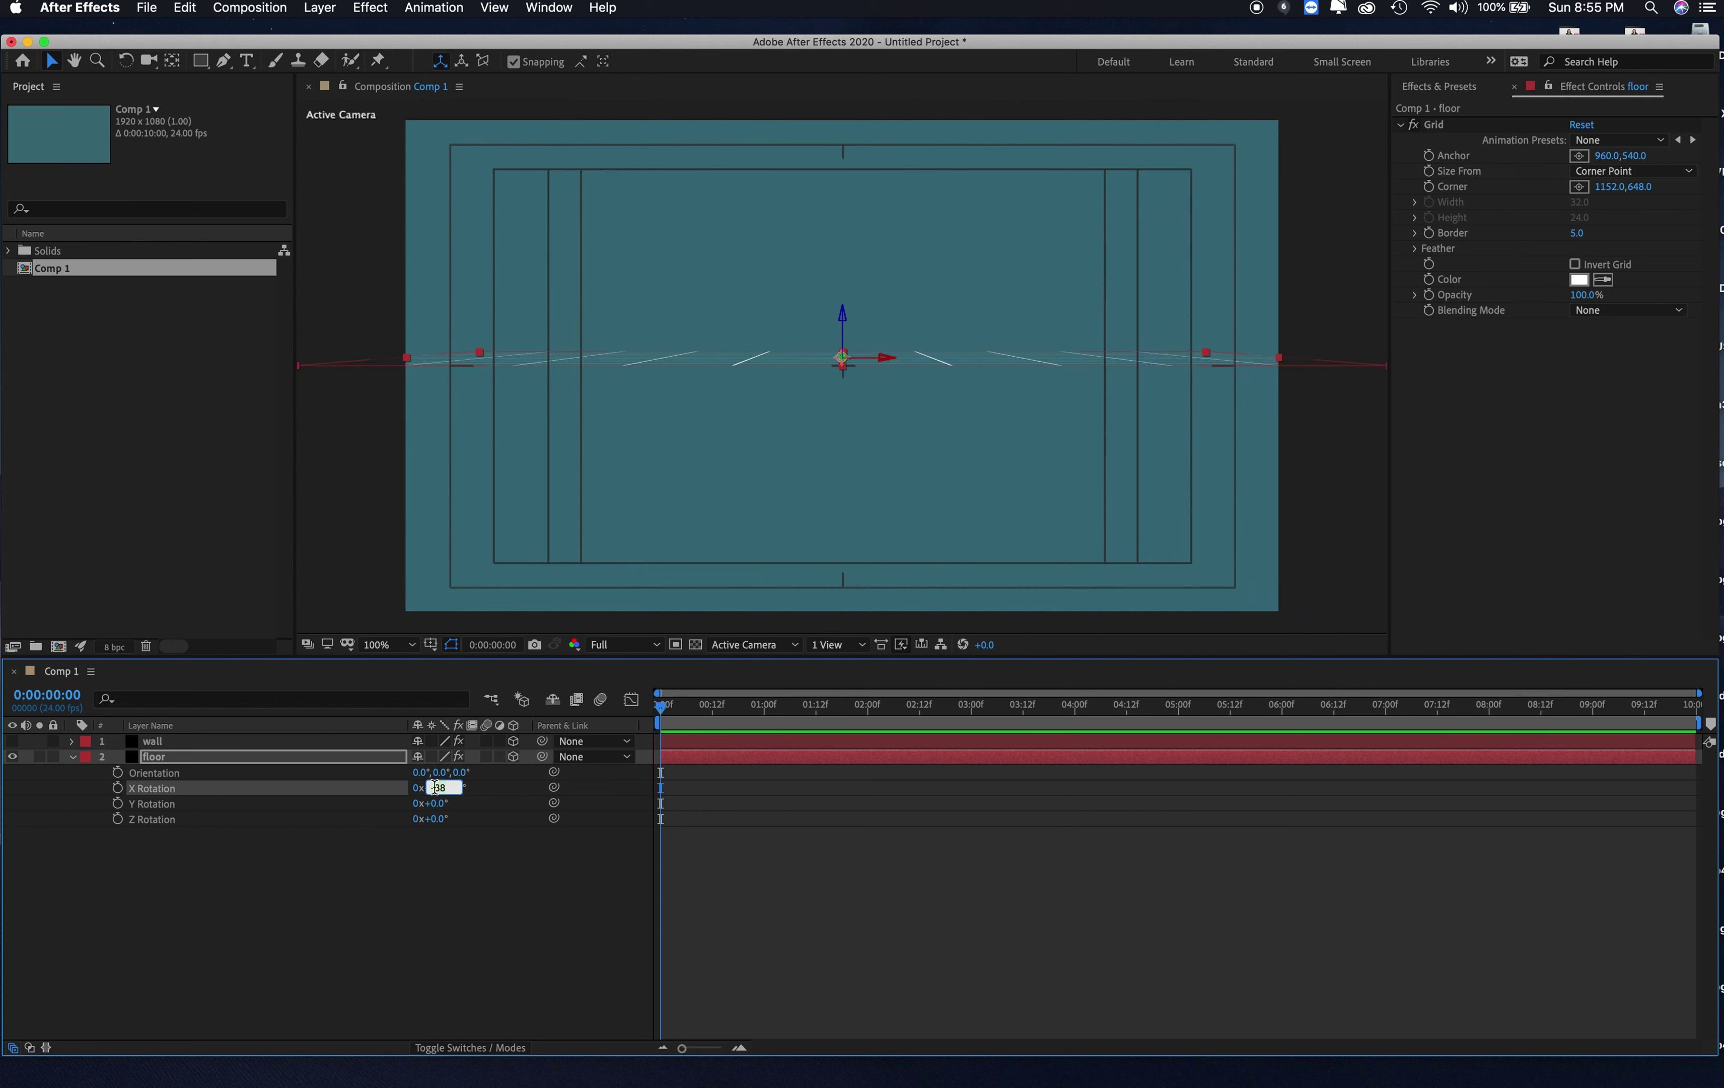
{"action": "type", "text": "-90"}
{"action": "key", "text": "Return"}
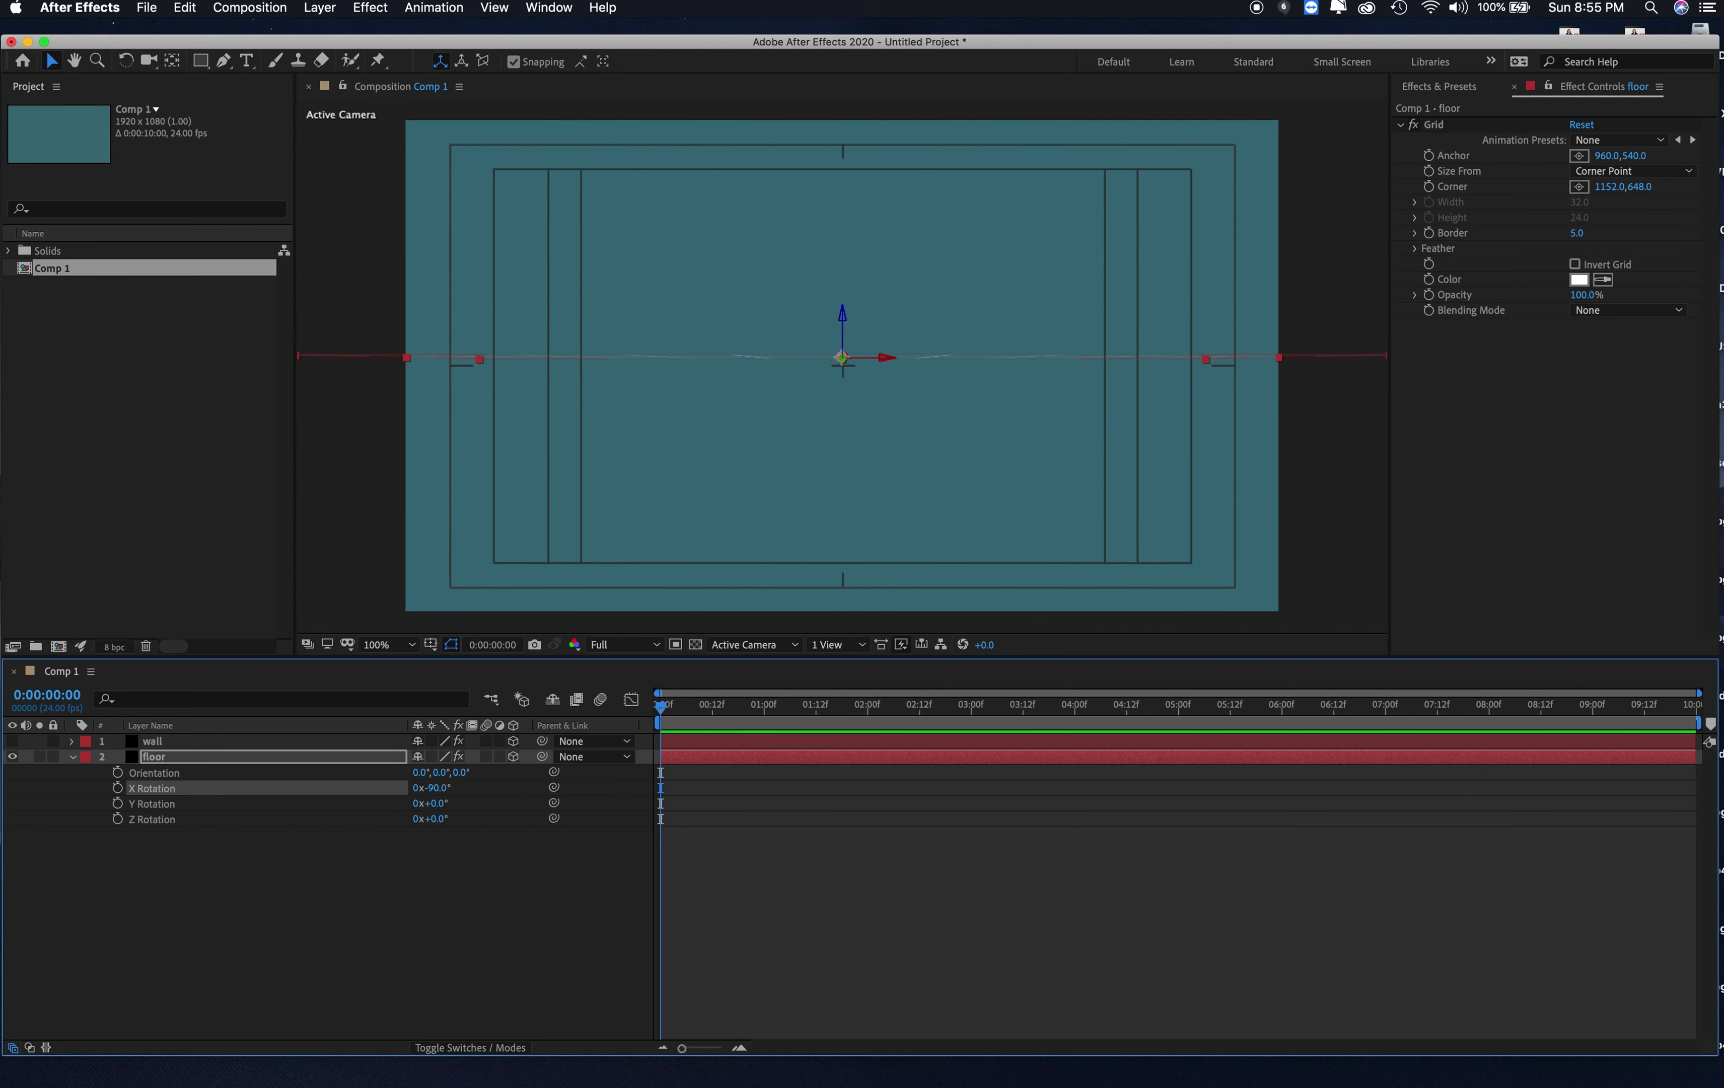
Step: Move the floor grid down to the lower edge of the composition frame and lock the layer
{"action": "left_click_drag", "start_coordinate": [844, 313], "coordinate": [822, 521]}
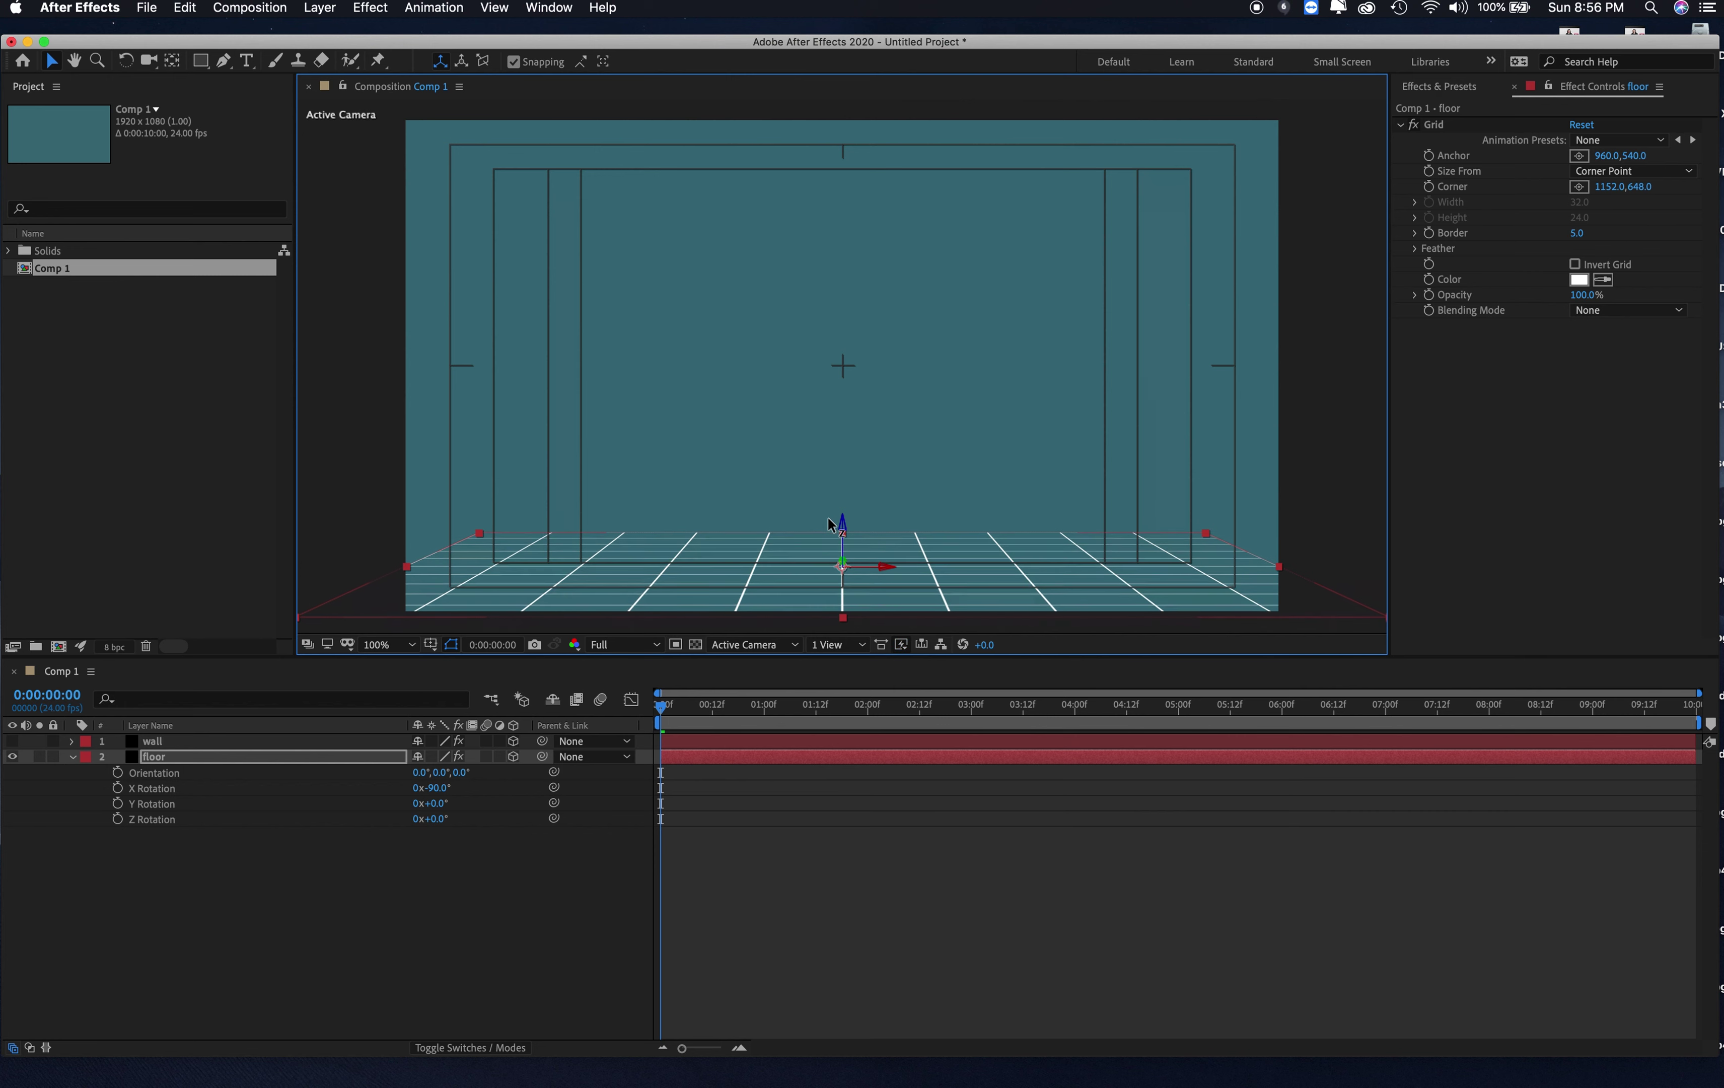
{"action": "left_click", "coordinate": [53, 756]}
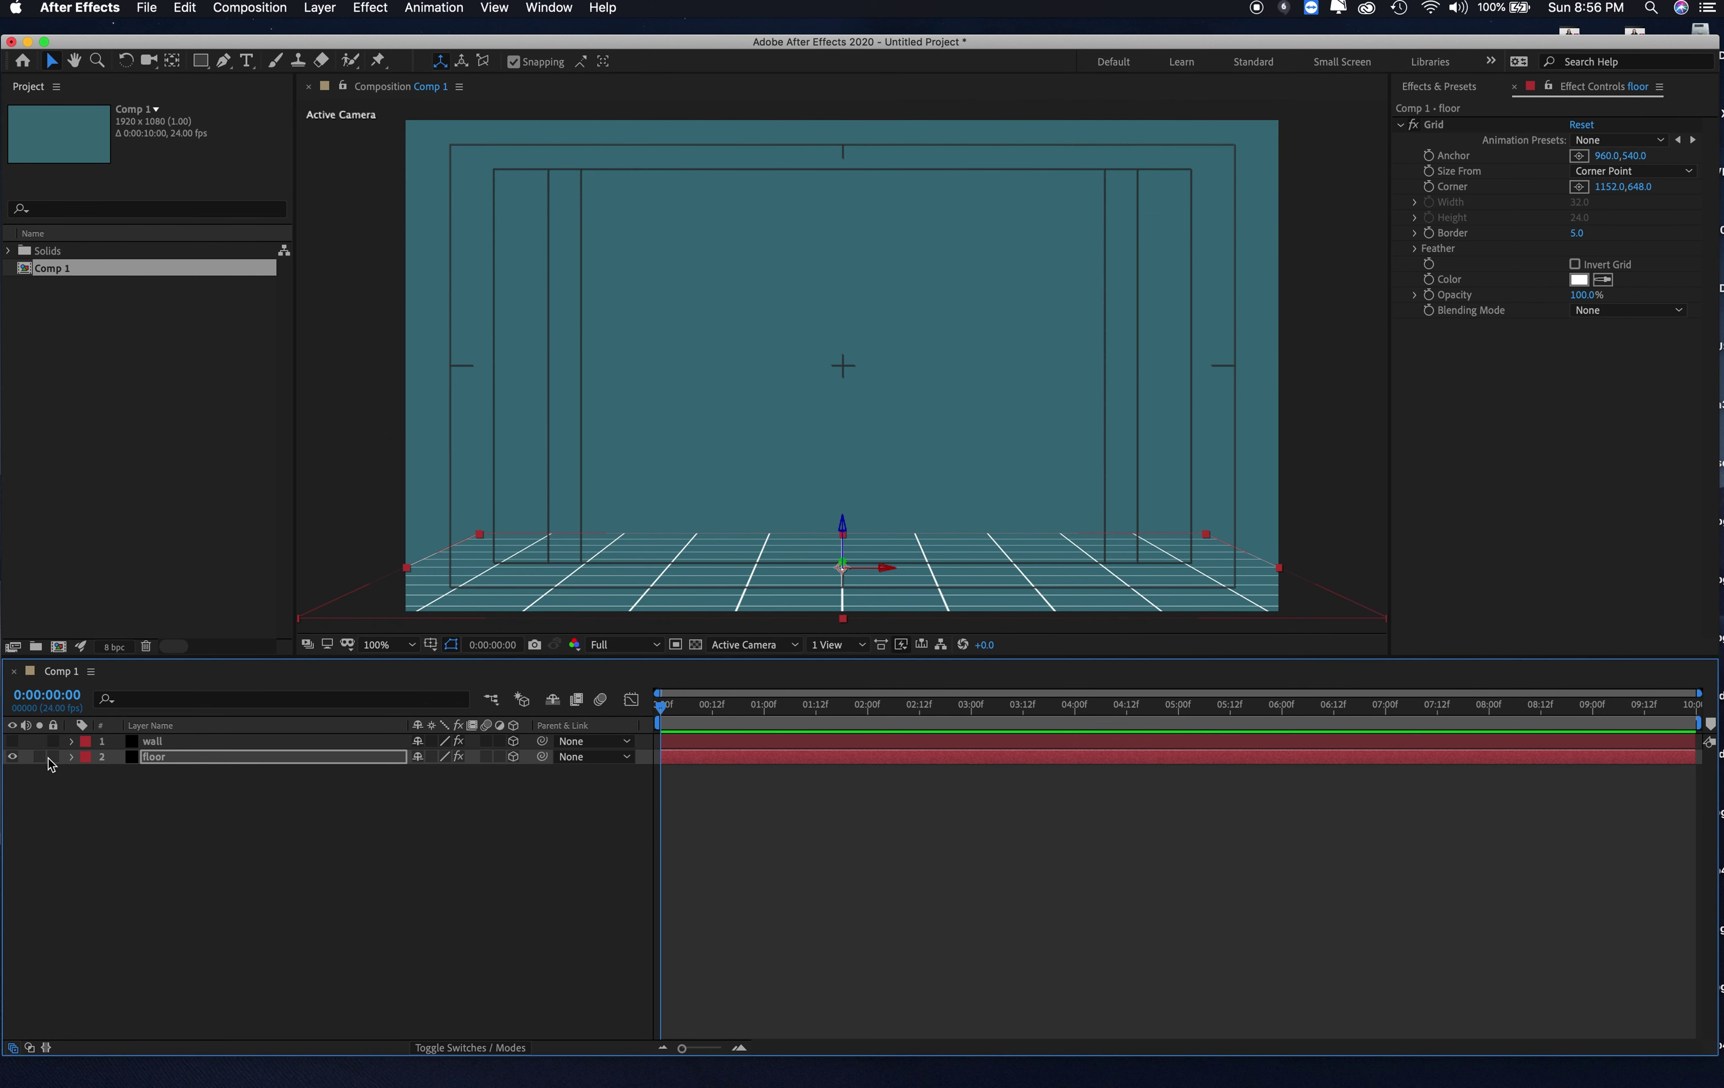
Step: Show the wall layer and push it back along the Z axis to about 1418, at the floor's rear edge
{"action": "left_click", "coordinate": [12, 741]}
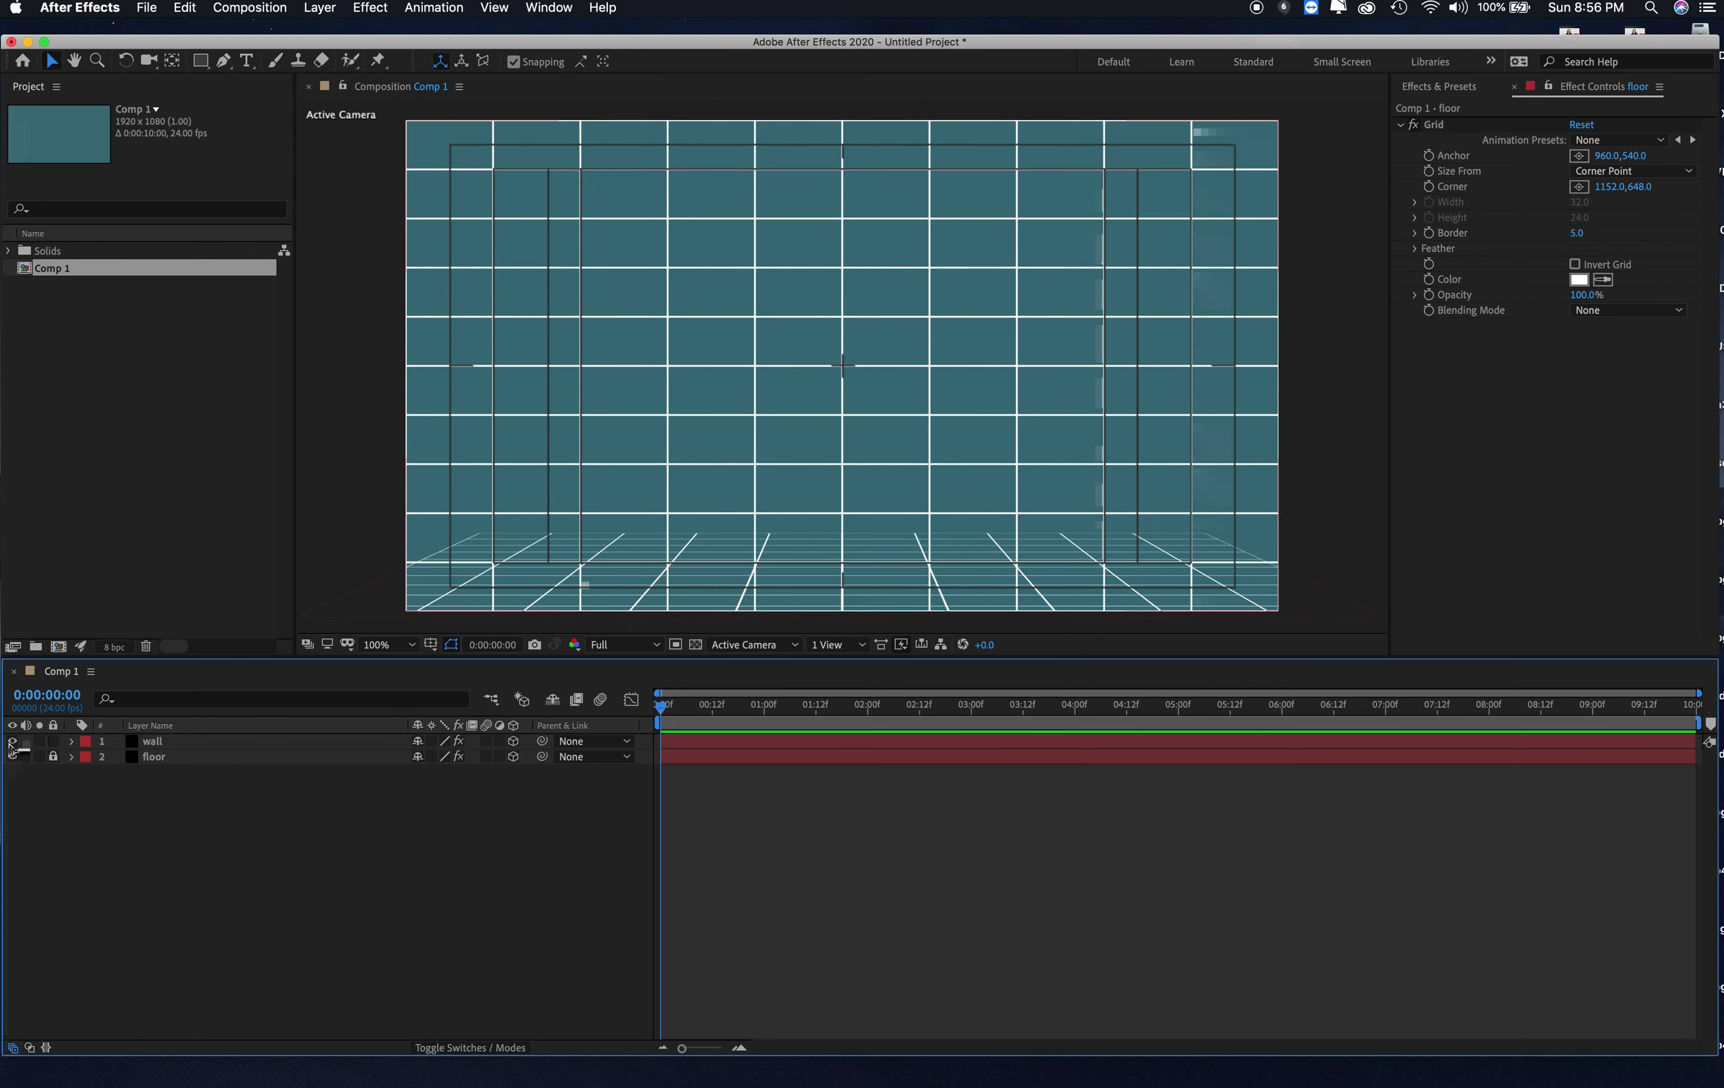
{"action": "left_click", "coordinate": [155, 742]}
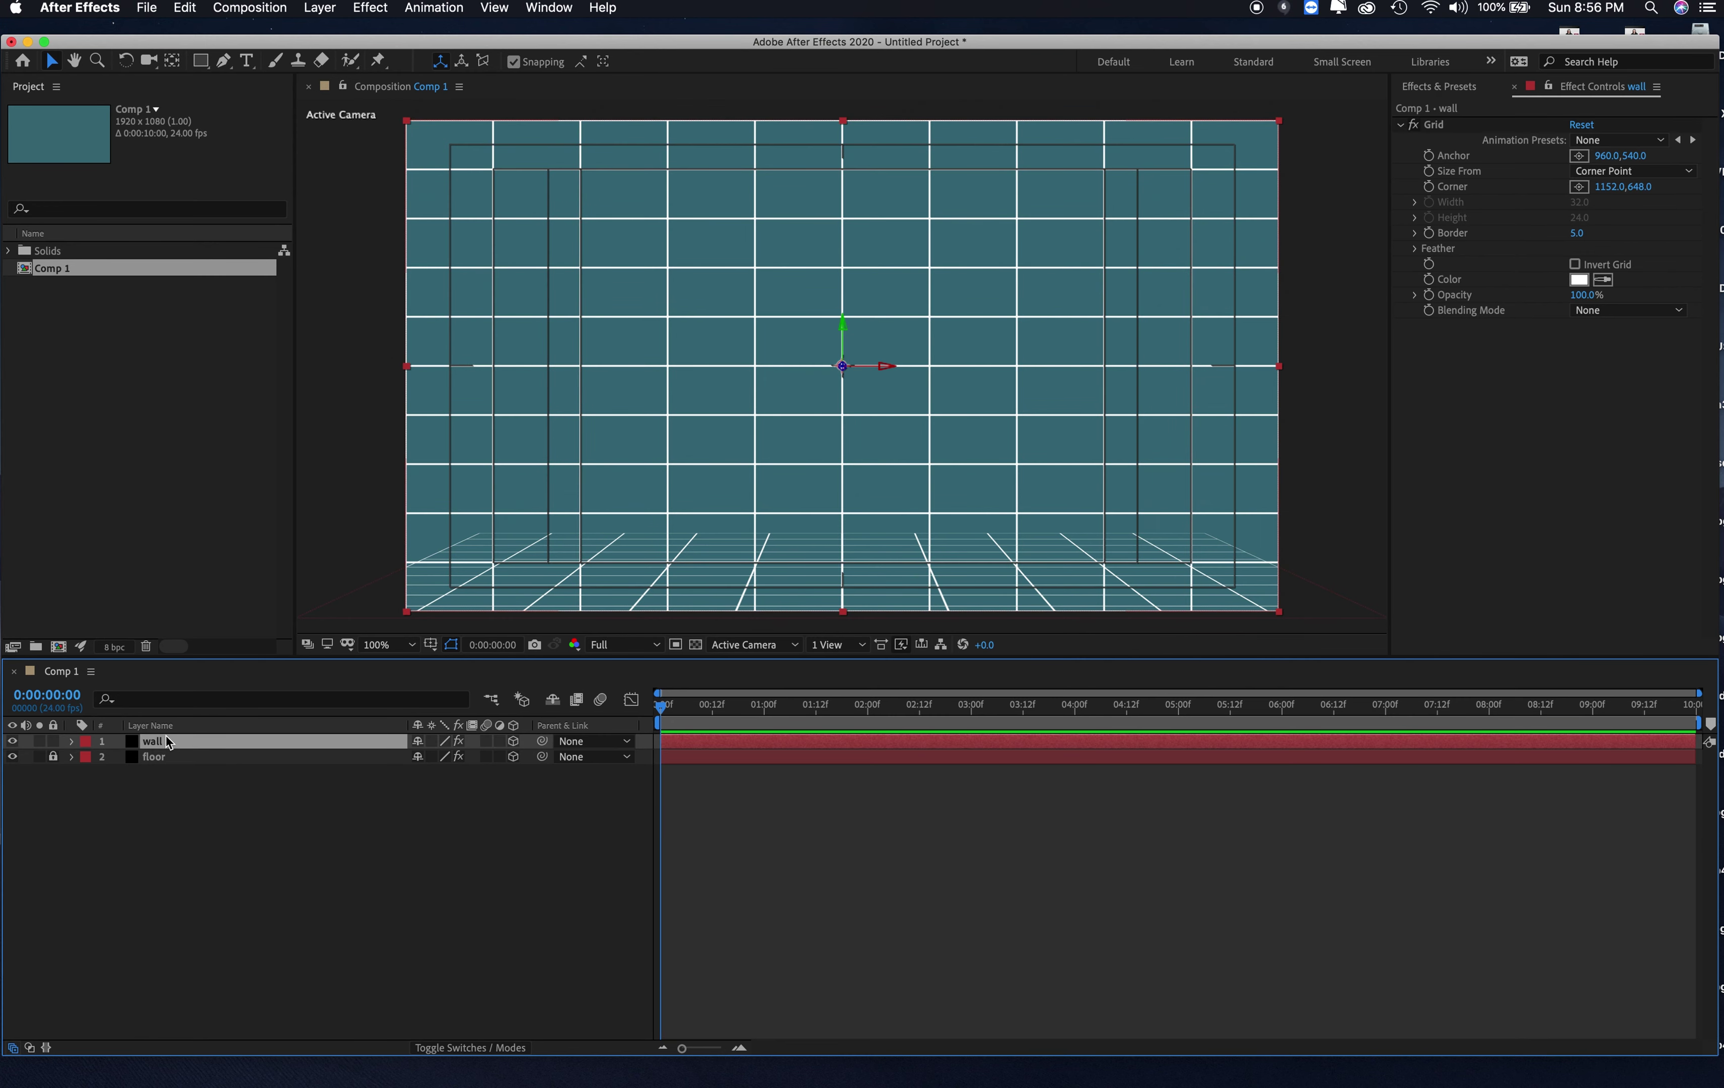
{"action": "key", "text": "p"}
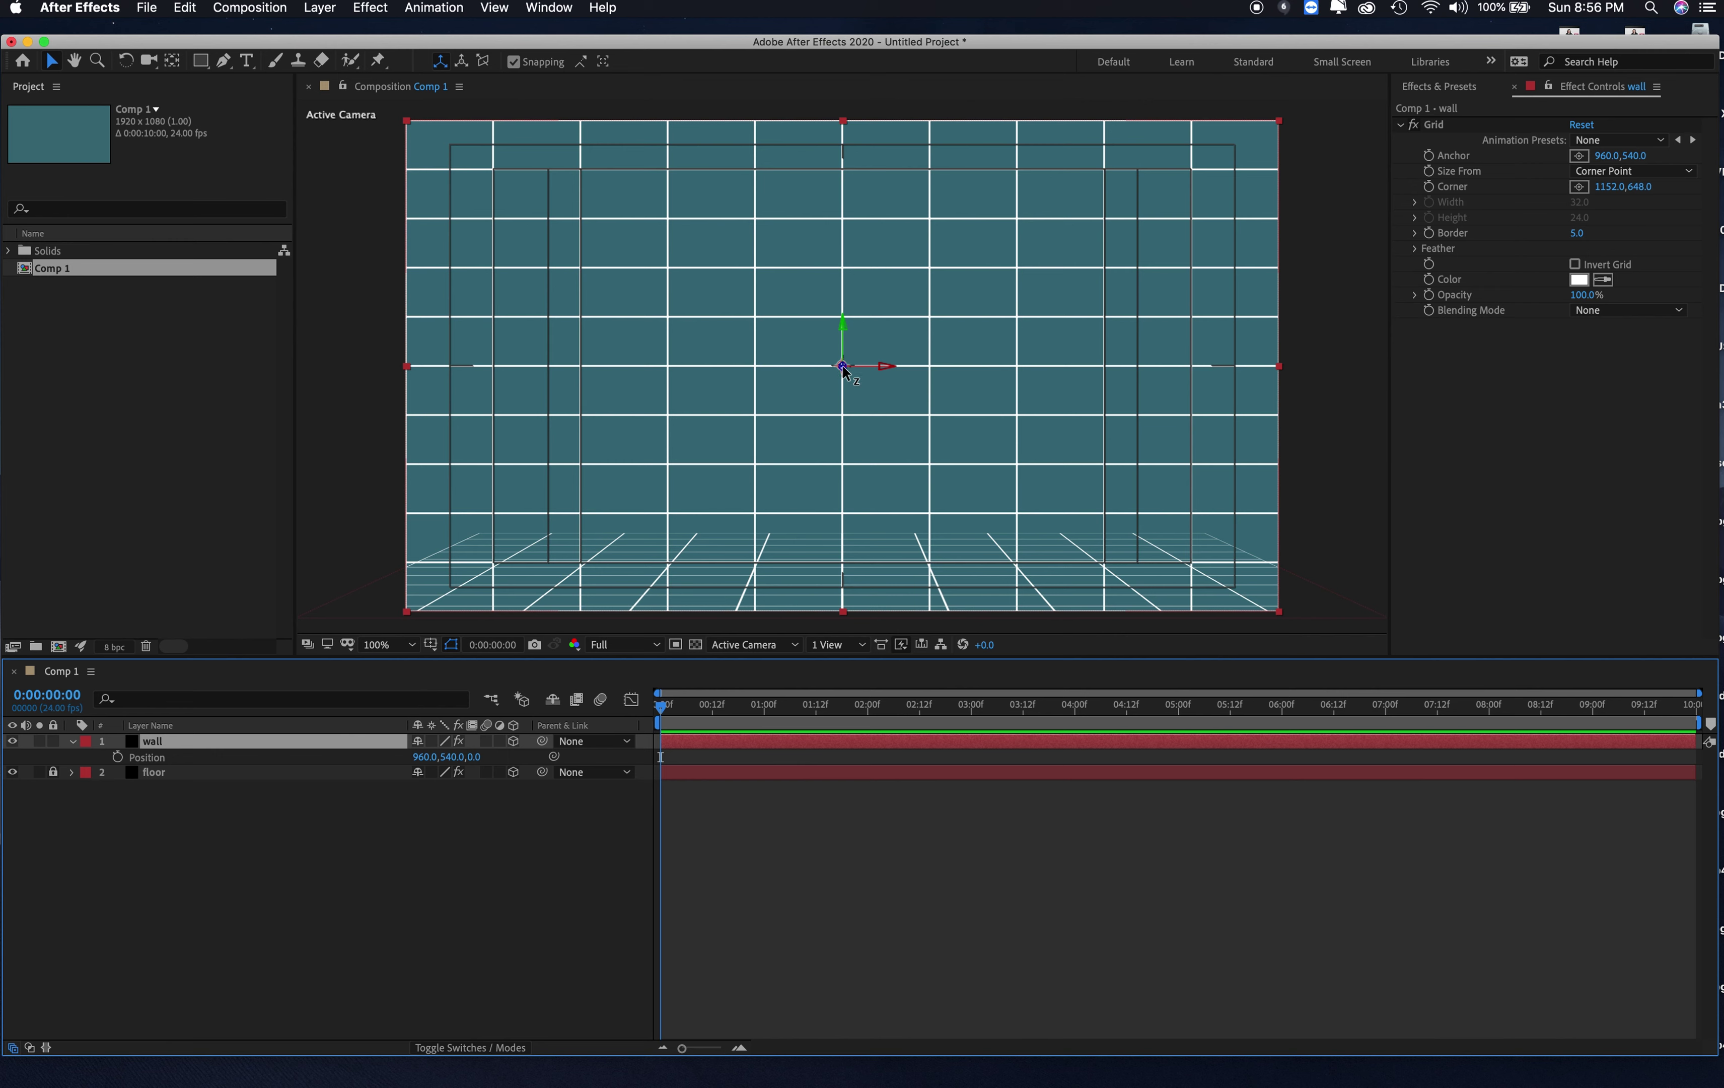
{"action": "left_click_drag", "start_coordinate": [847, 371], "coordinate": [249, 425]}
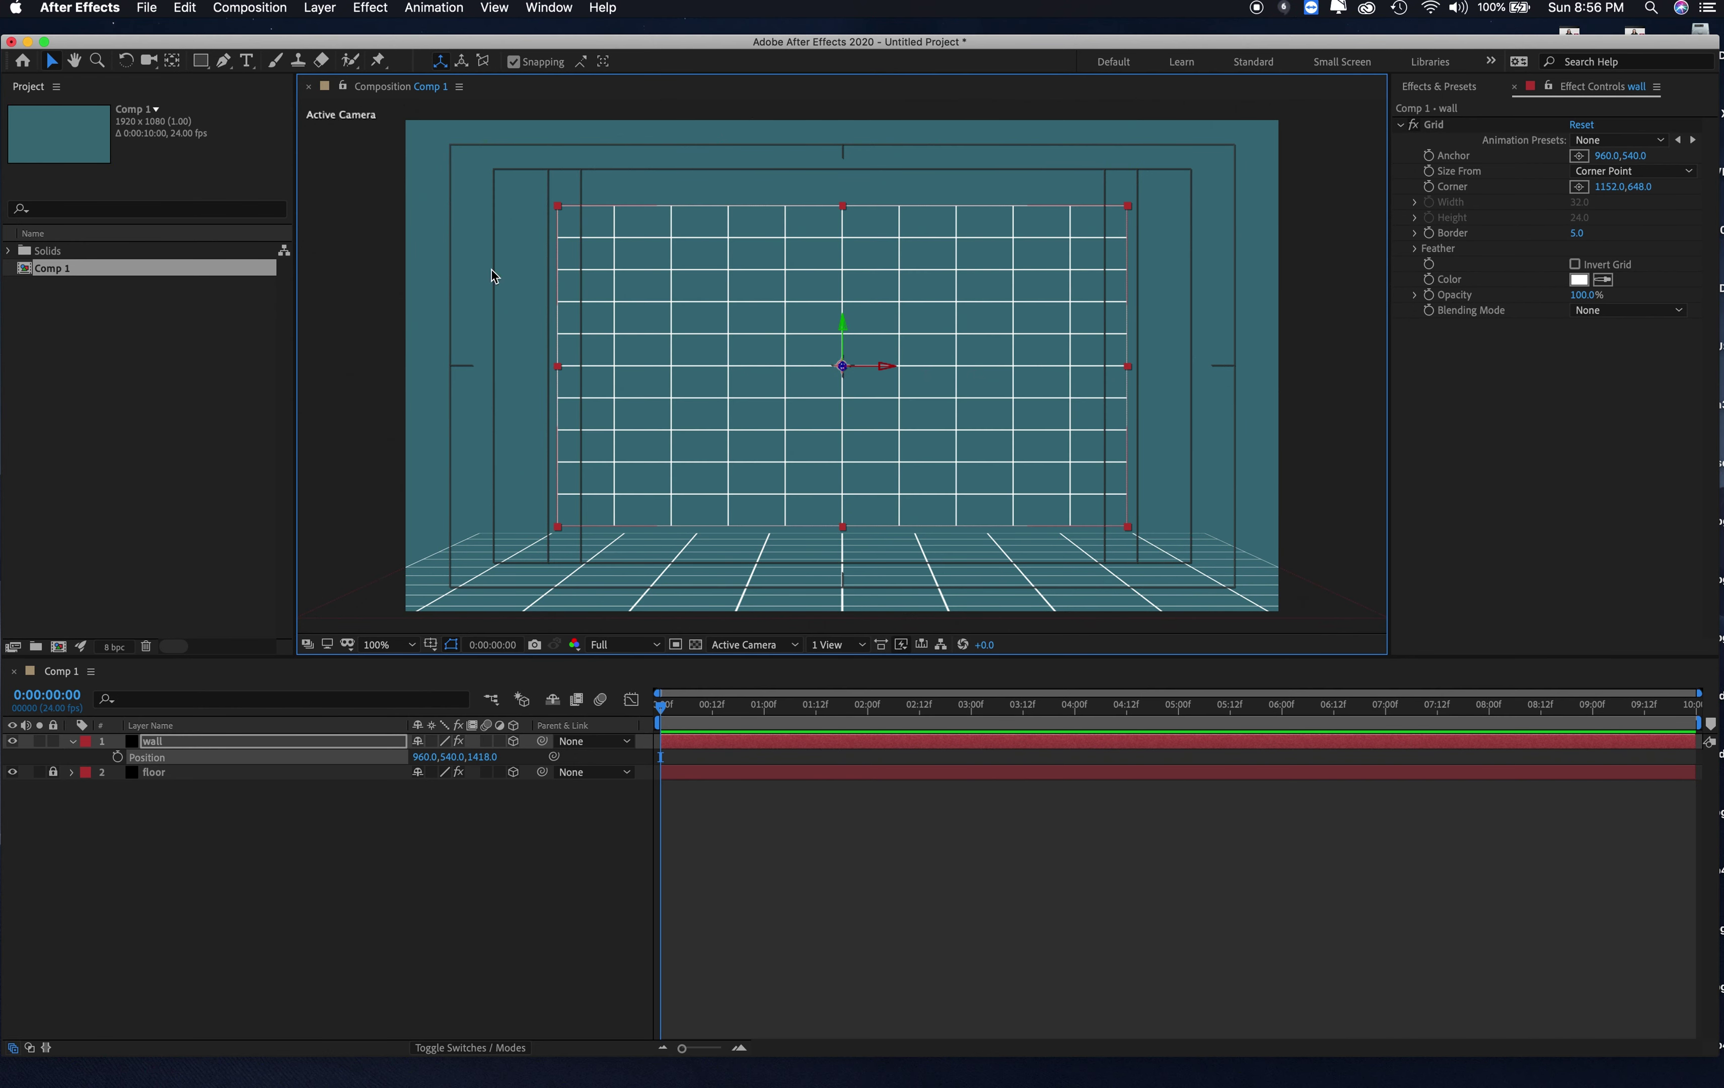
Step: Change the composition's background color to black (000000) in the composition settings
{"action": "left_click", "coordinate": [246, 8]}
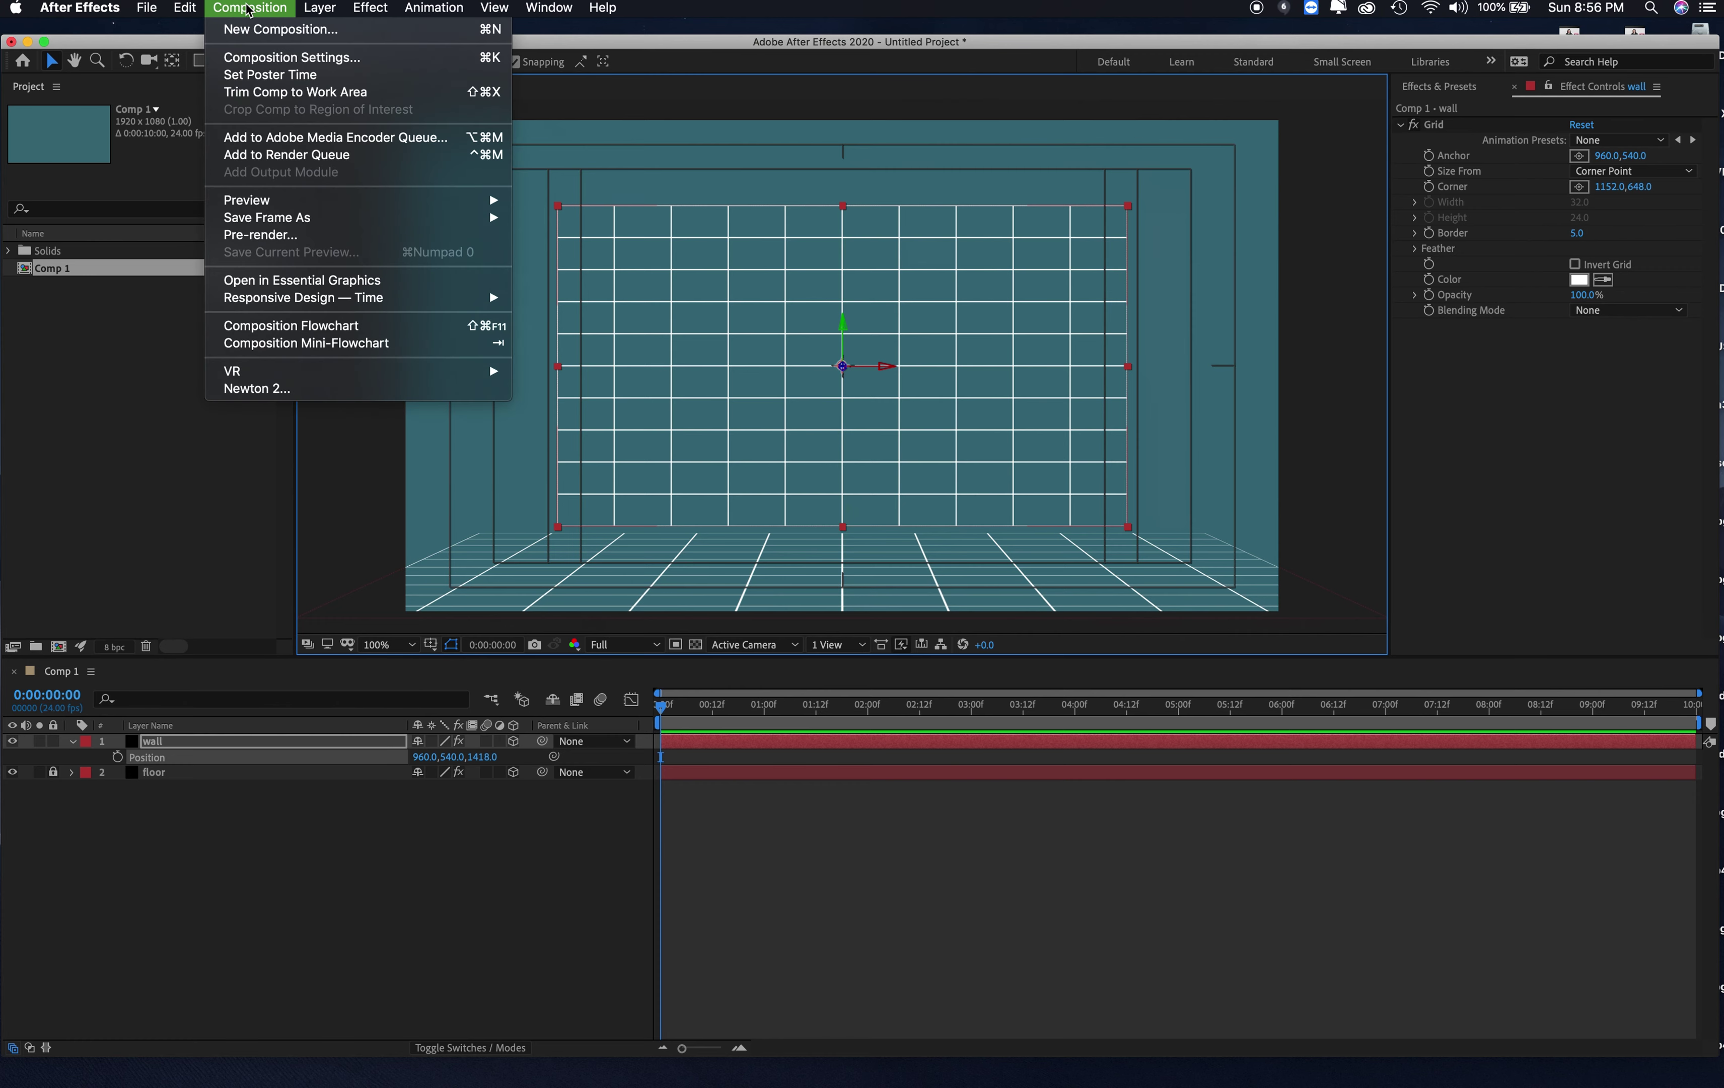
{"action": "left_click", "coordinate": [244, 57]}
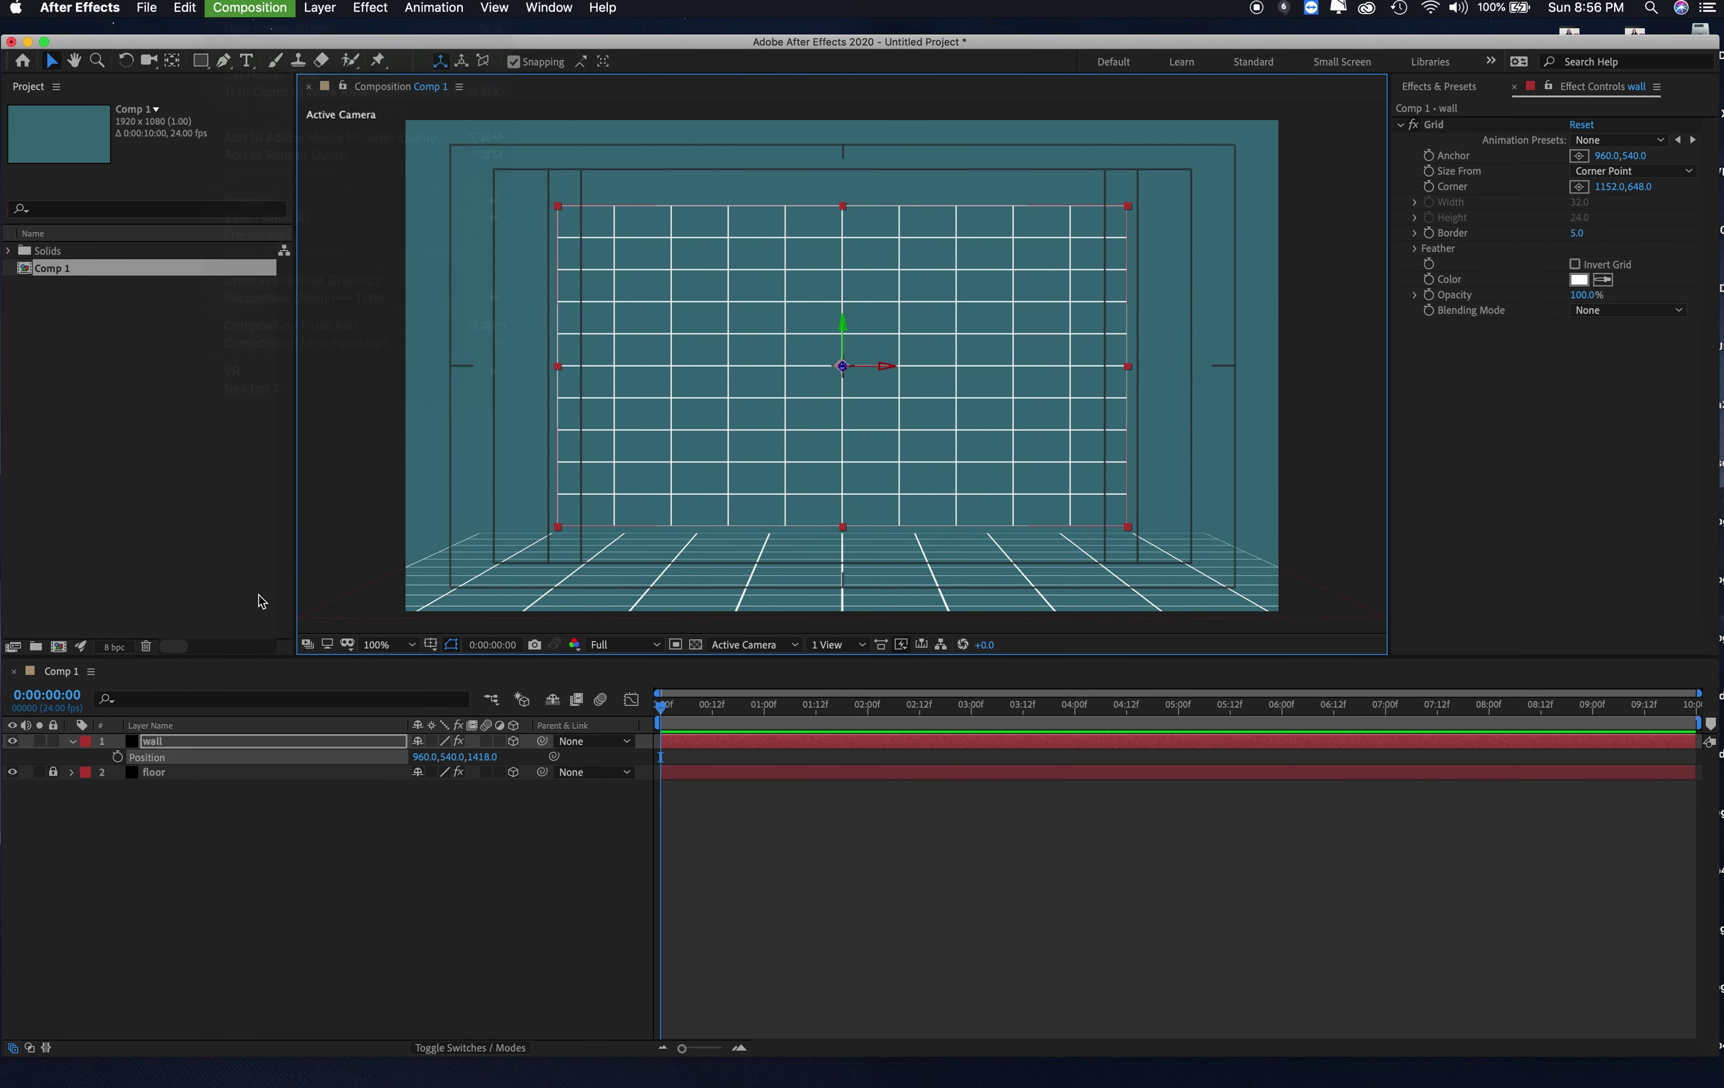
{"action": "left_click", "coordinate": [230, 617]}
{"action": "left_click", "coordinate": [234, 366]}
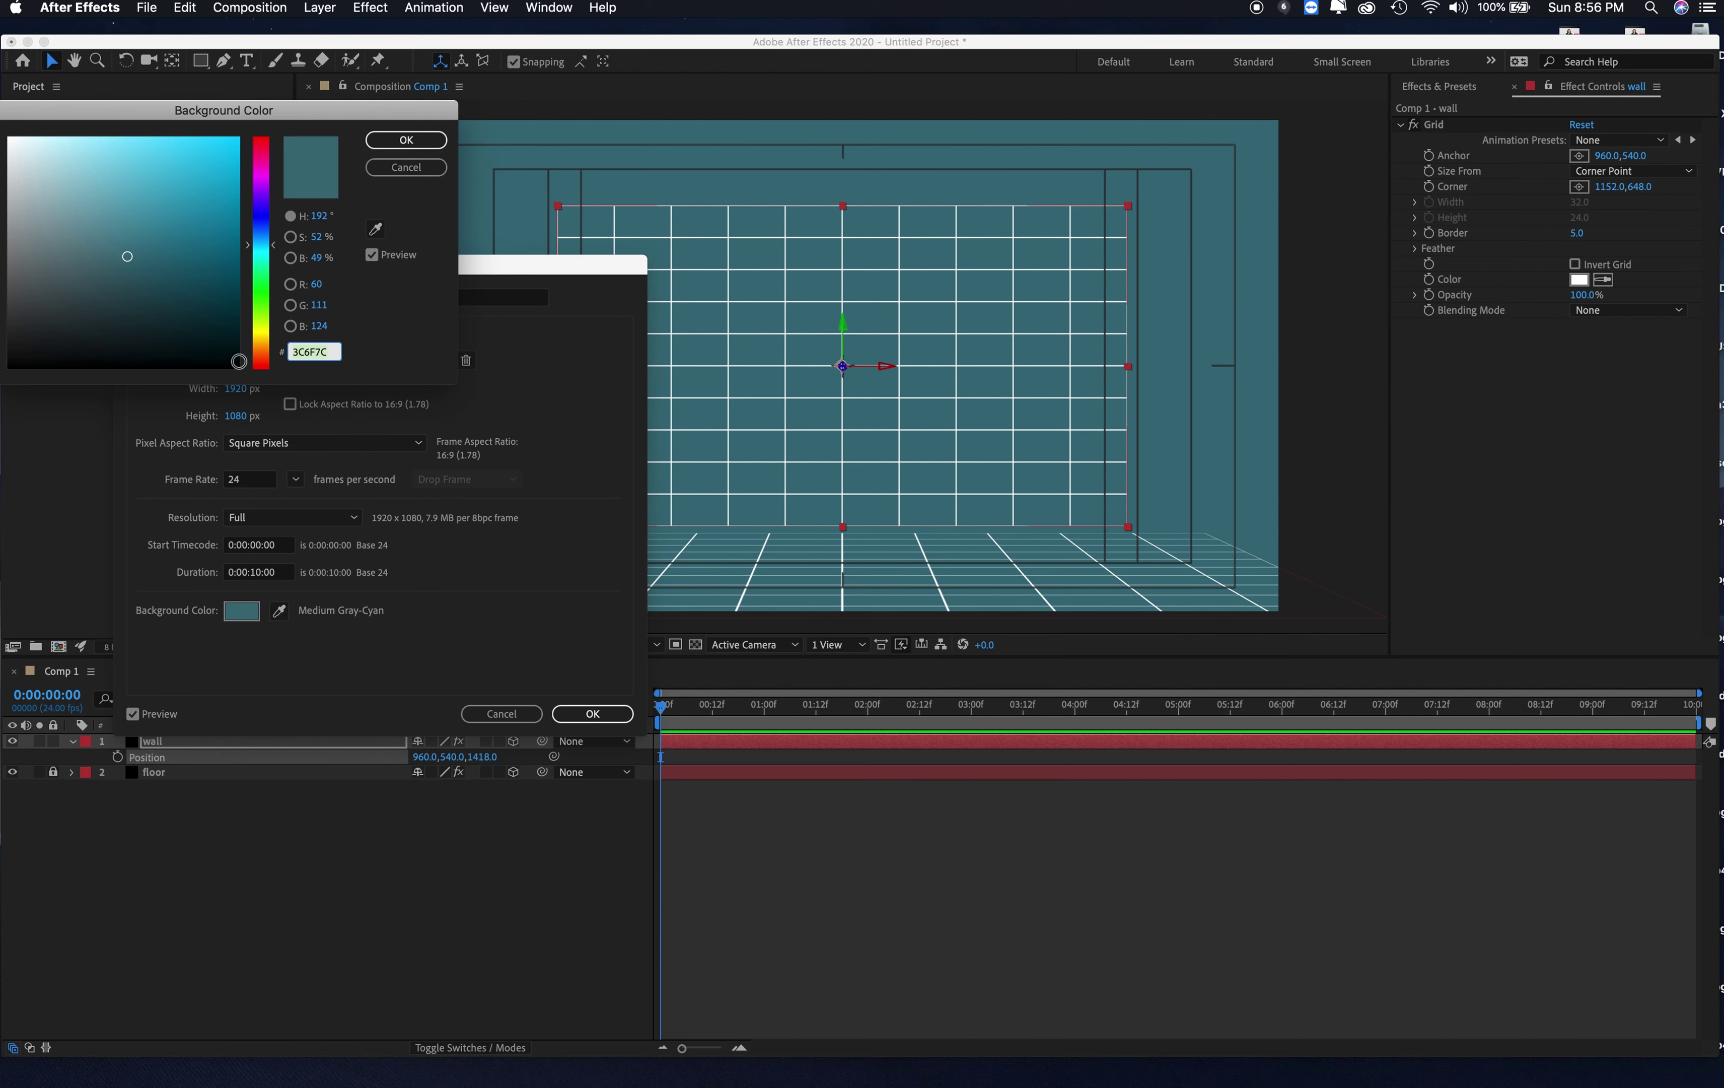
{"action": "left_click_drag", "start_coordinate": [234, 366], "coordinate": [258, 403]}
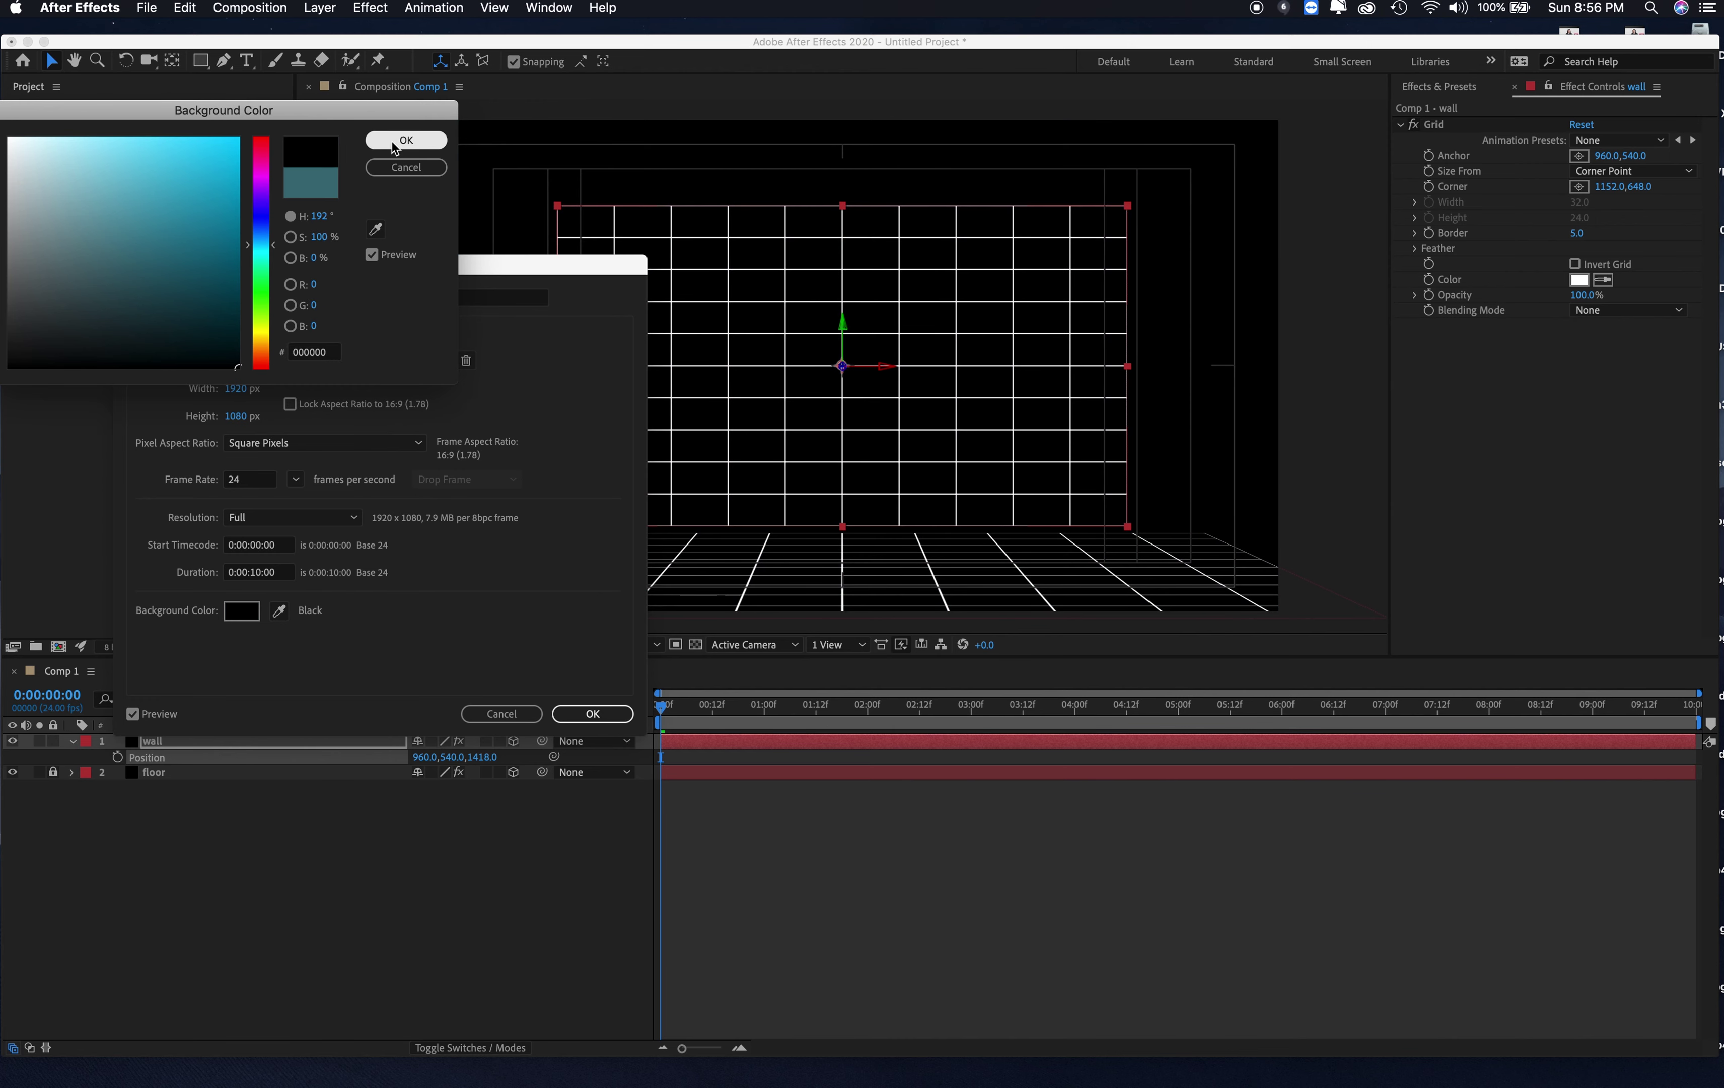
{"action": "left_click", "coordinate": [393, 174]}
{"action": "left_click", "coordinate": [593, 713]}
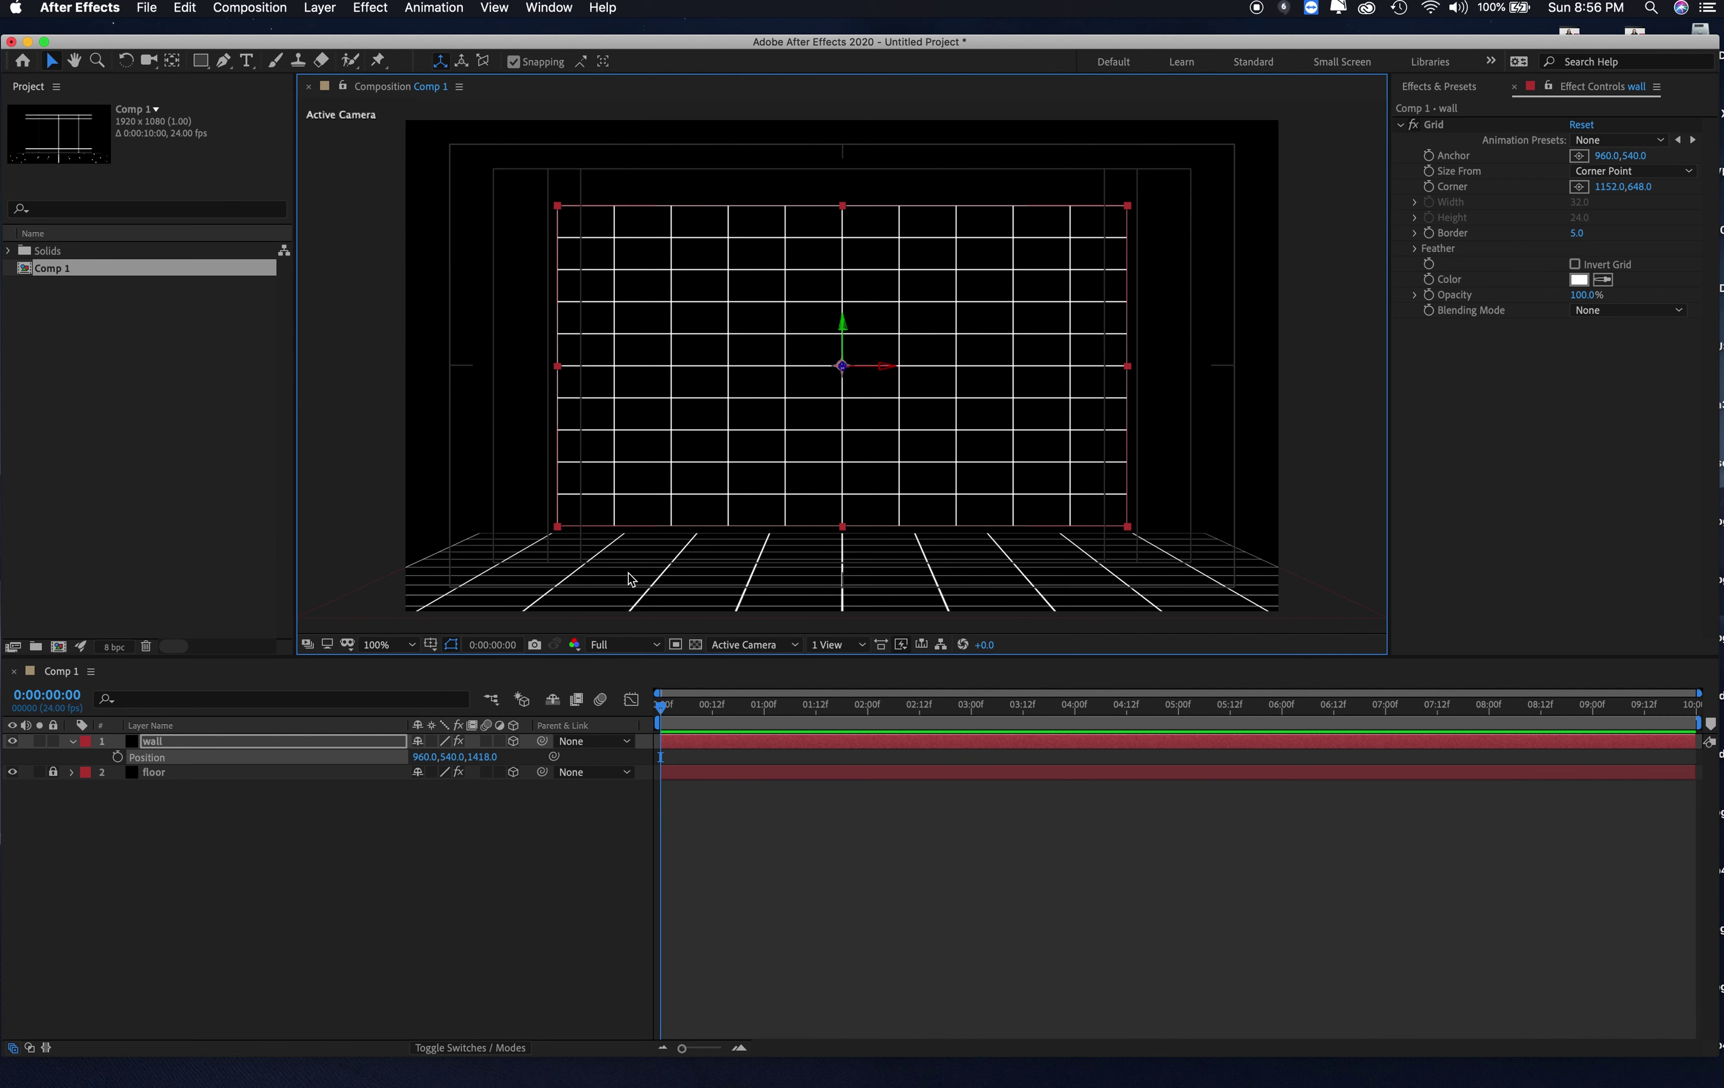
Step: Collapse the wall layer's properties and lock the layer
{"action": "left_click", "coordinate": [70, 743]}
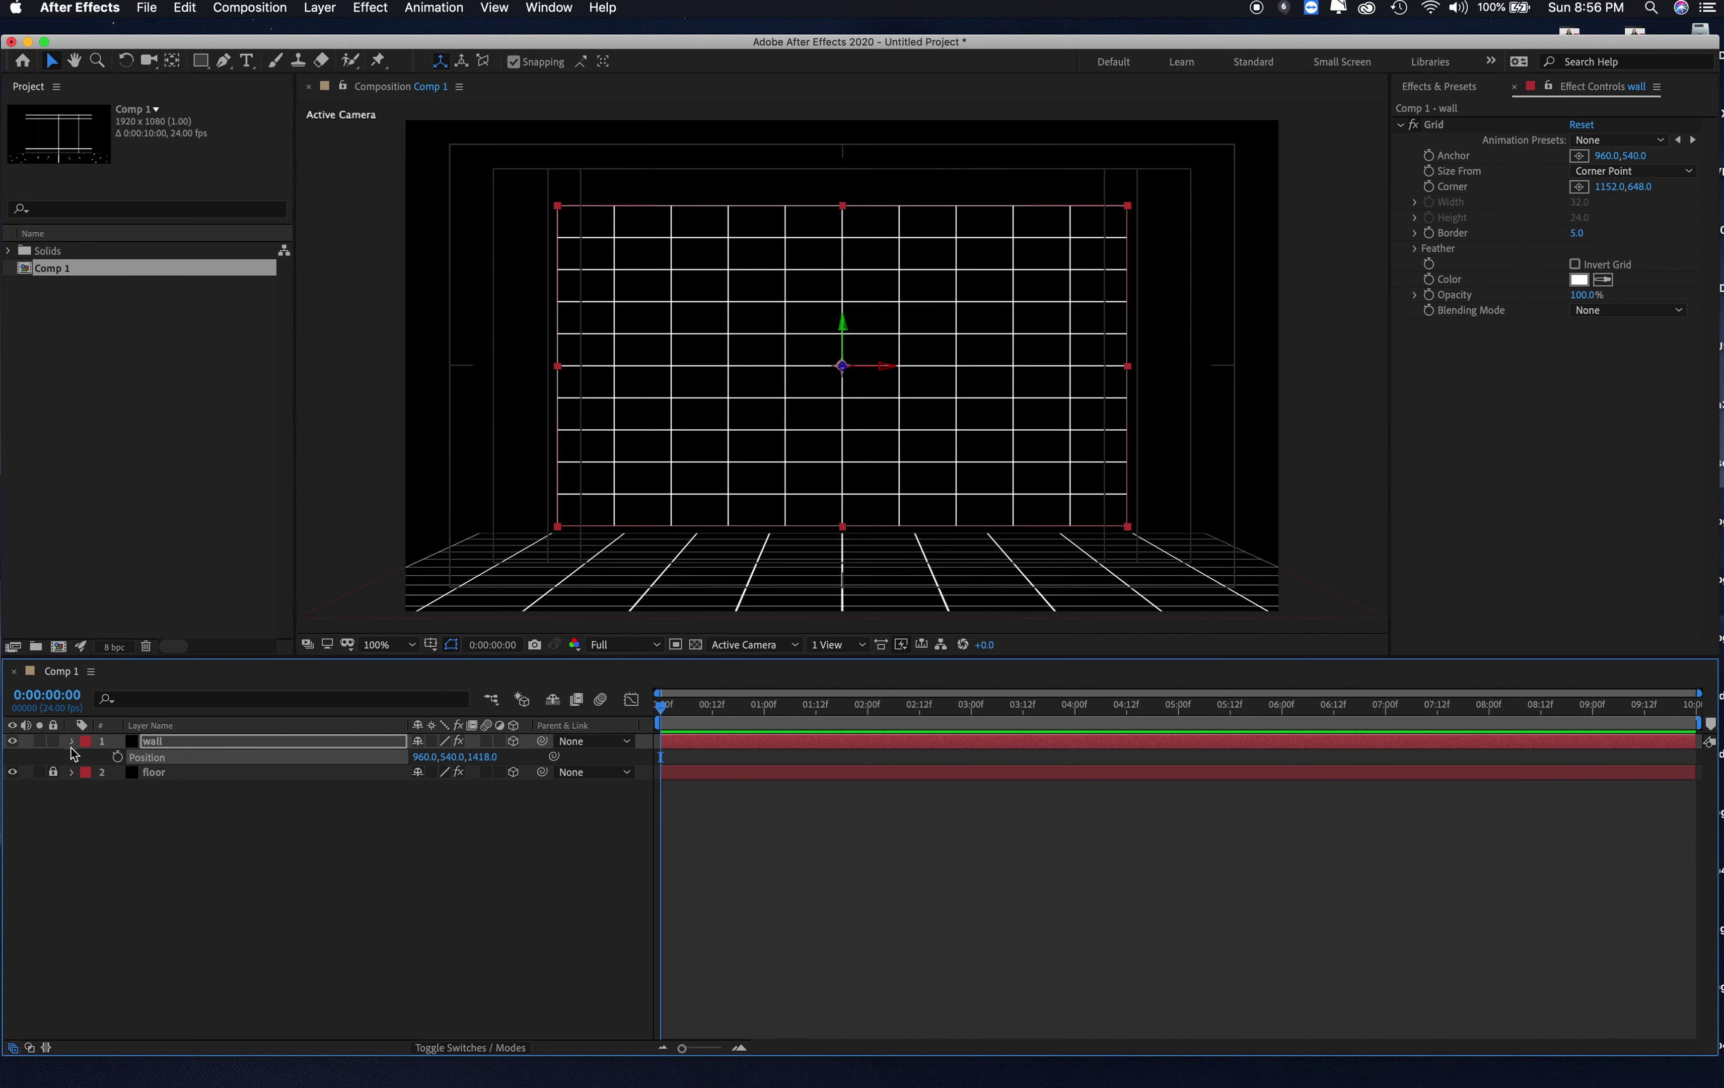
{"action": "left_click", "coordinate": [53, 740]}
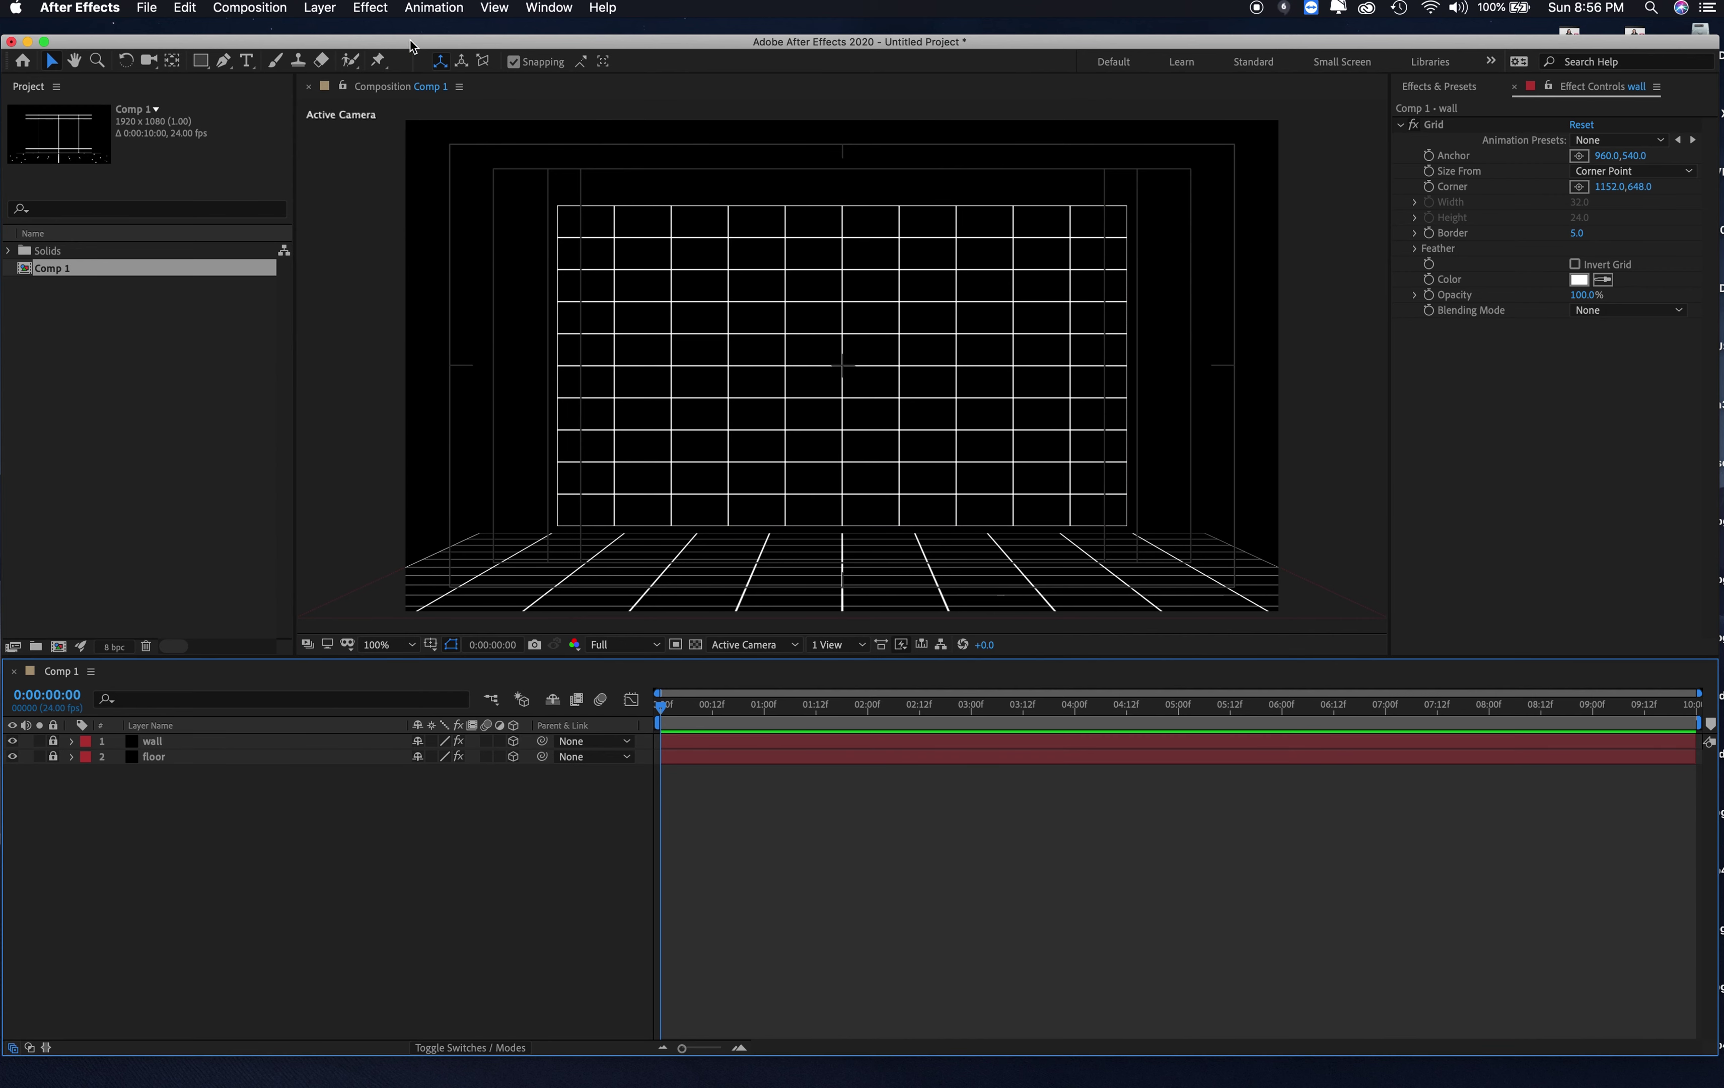
Step: Add a text layer reading ONE over the front-left part of the floor grid, with the Character settings moved clear of the composition
{"action": "left_click", "coordinate": [247, 60]}
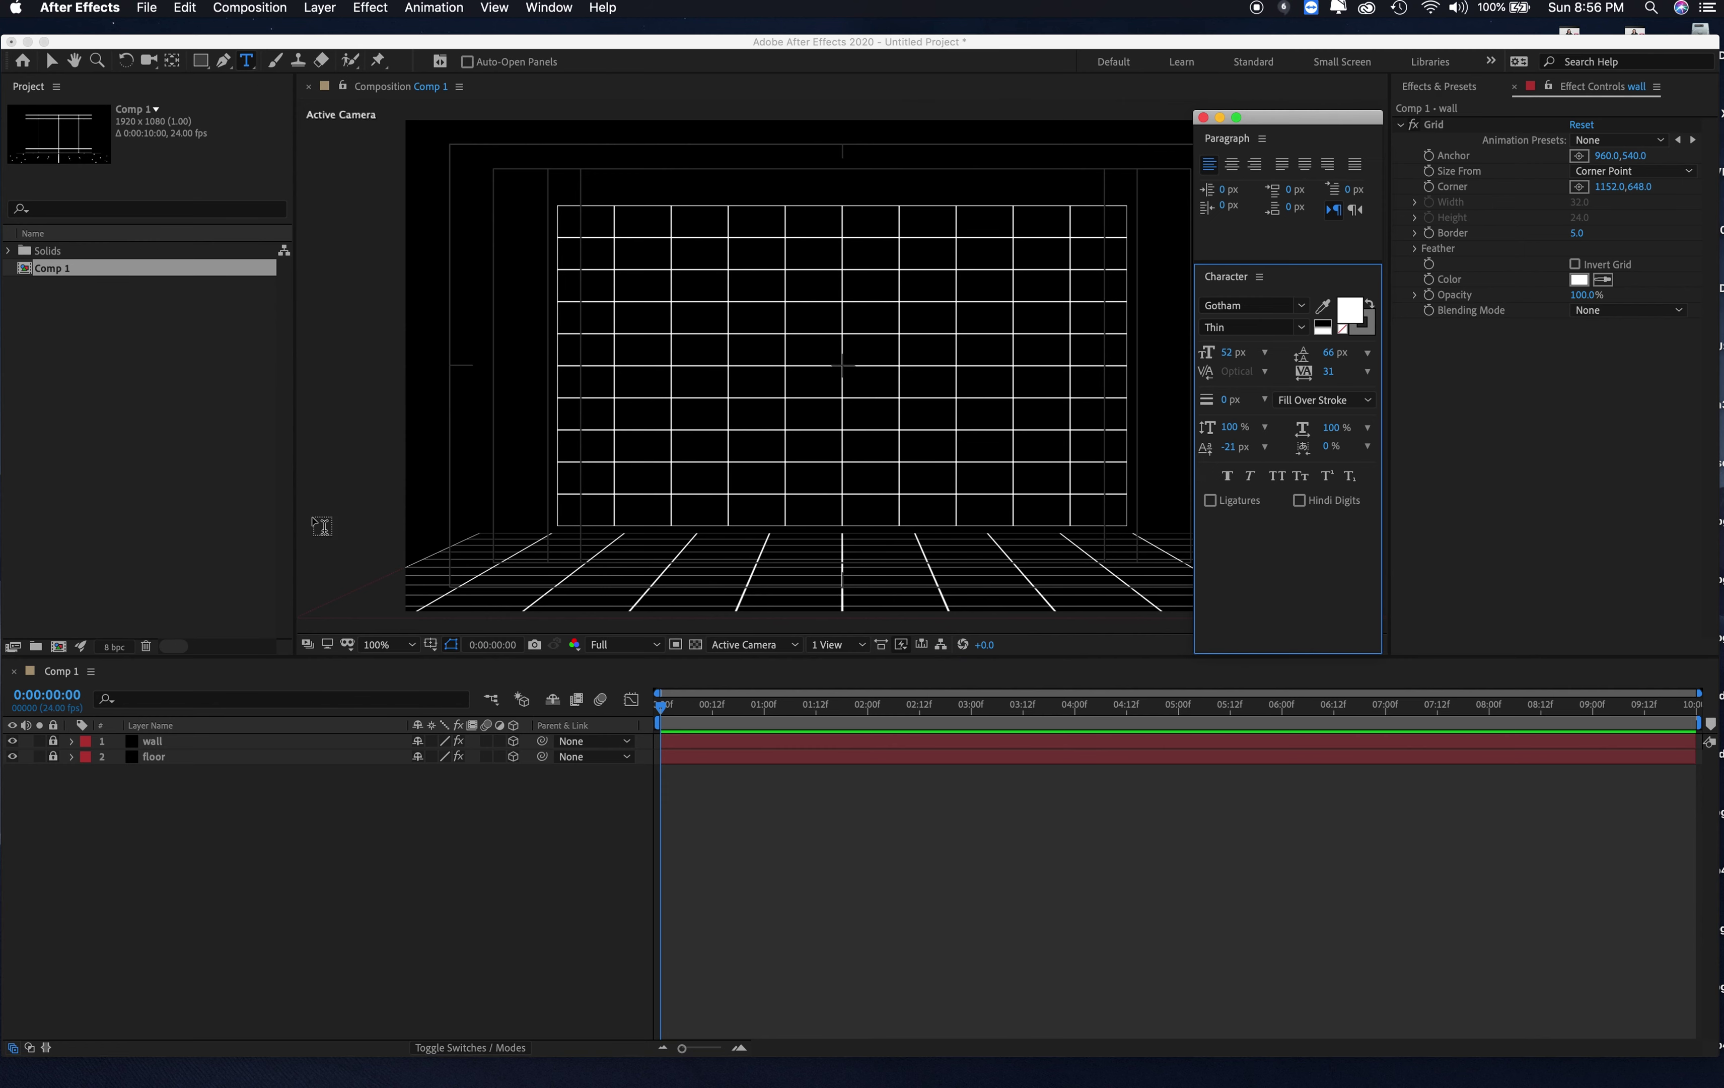
{"action": "left_click_drag", "start_coordinate": [1280, 126], "coordinate": [1463, 75]}
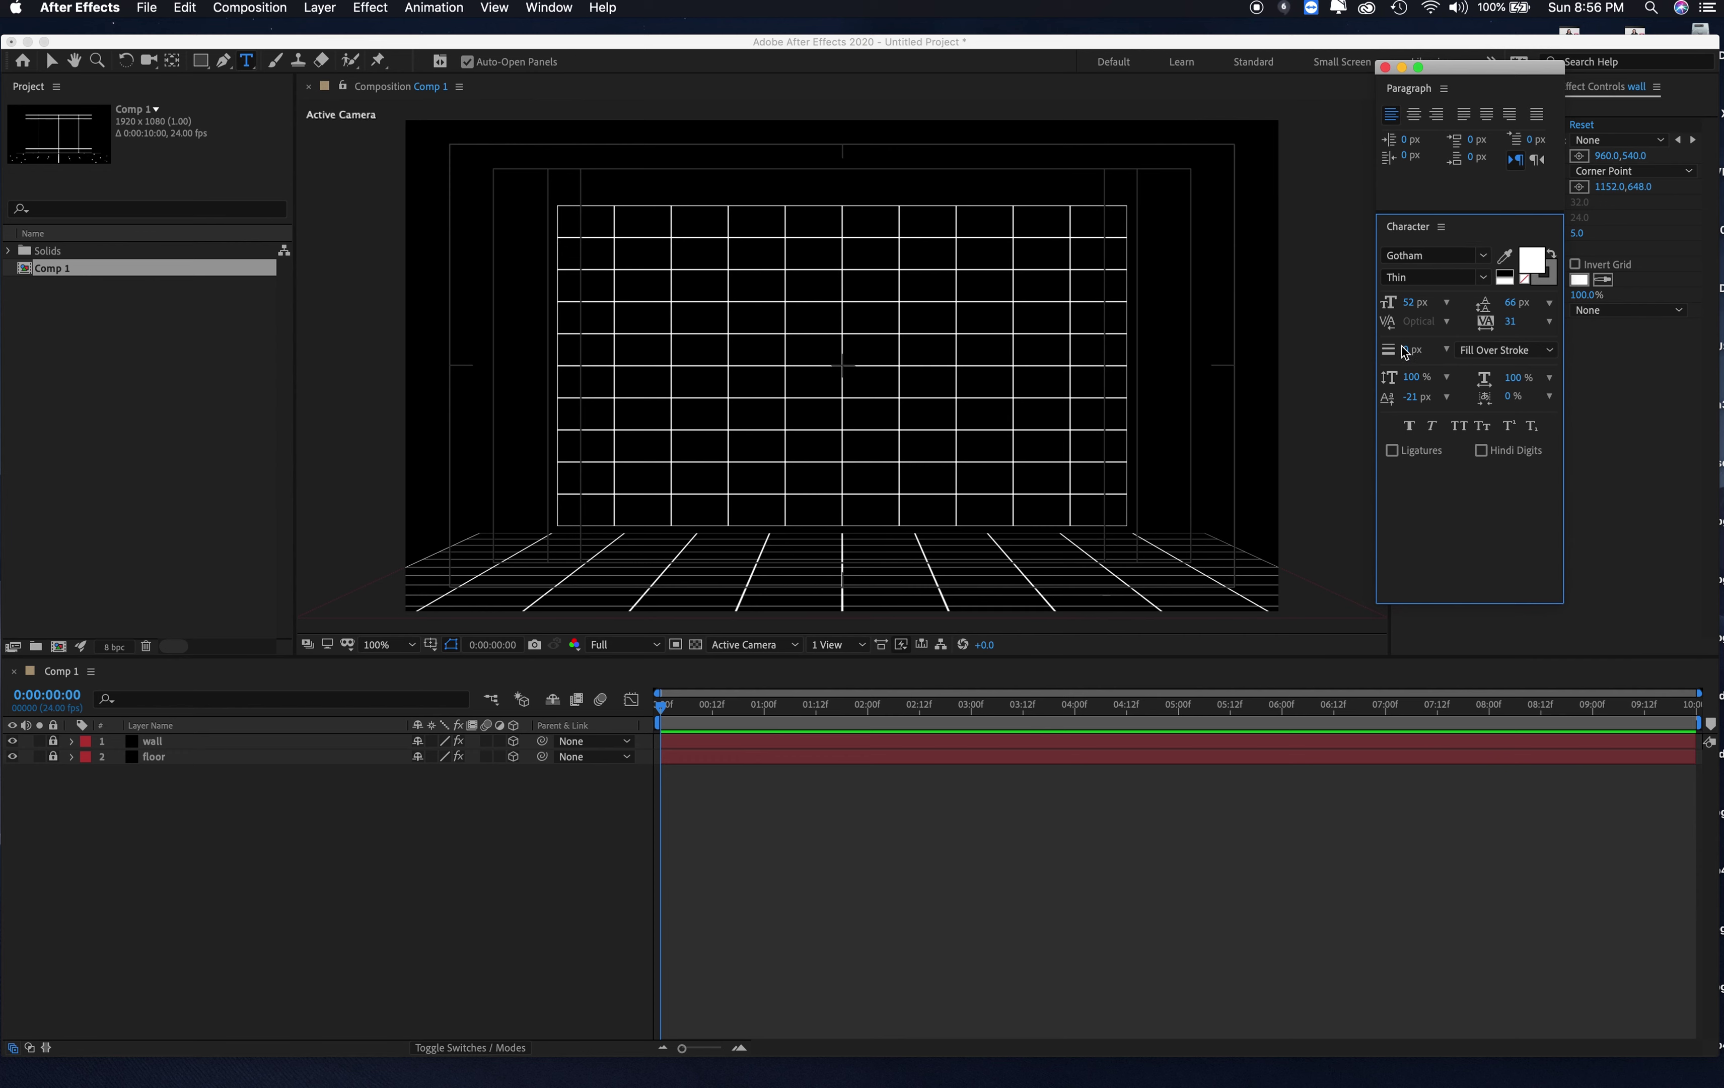
{"action": "left_click", "coordinate": [494, 583]}
{"action": "left_click", "coordinate": [526, 574]}
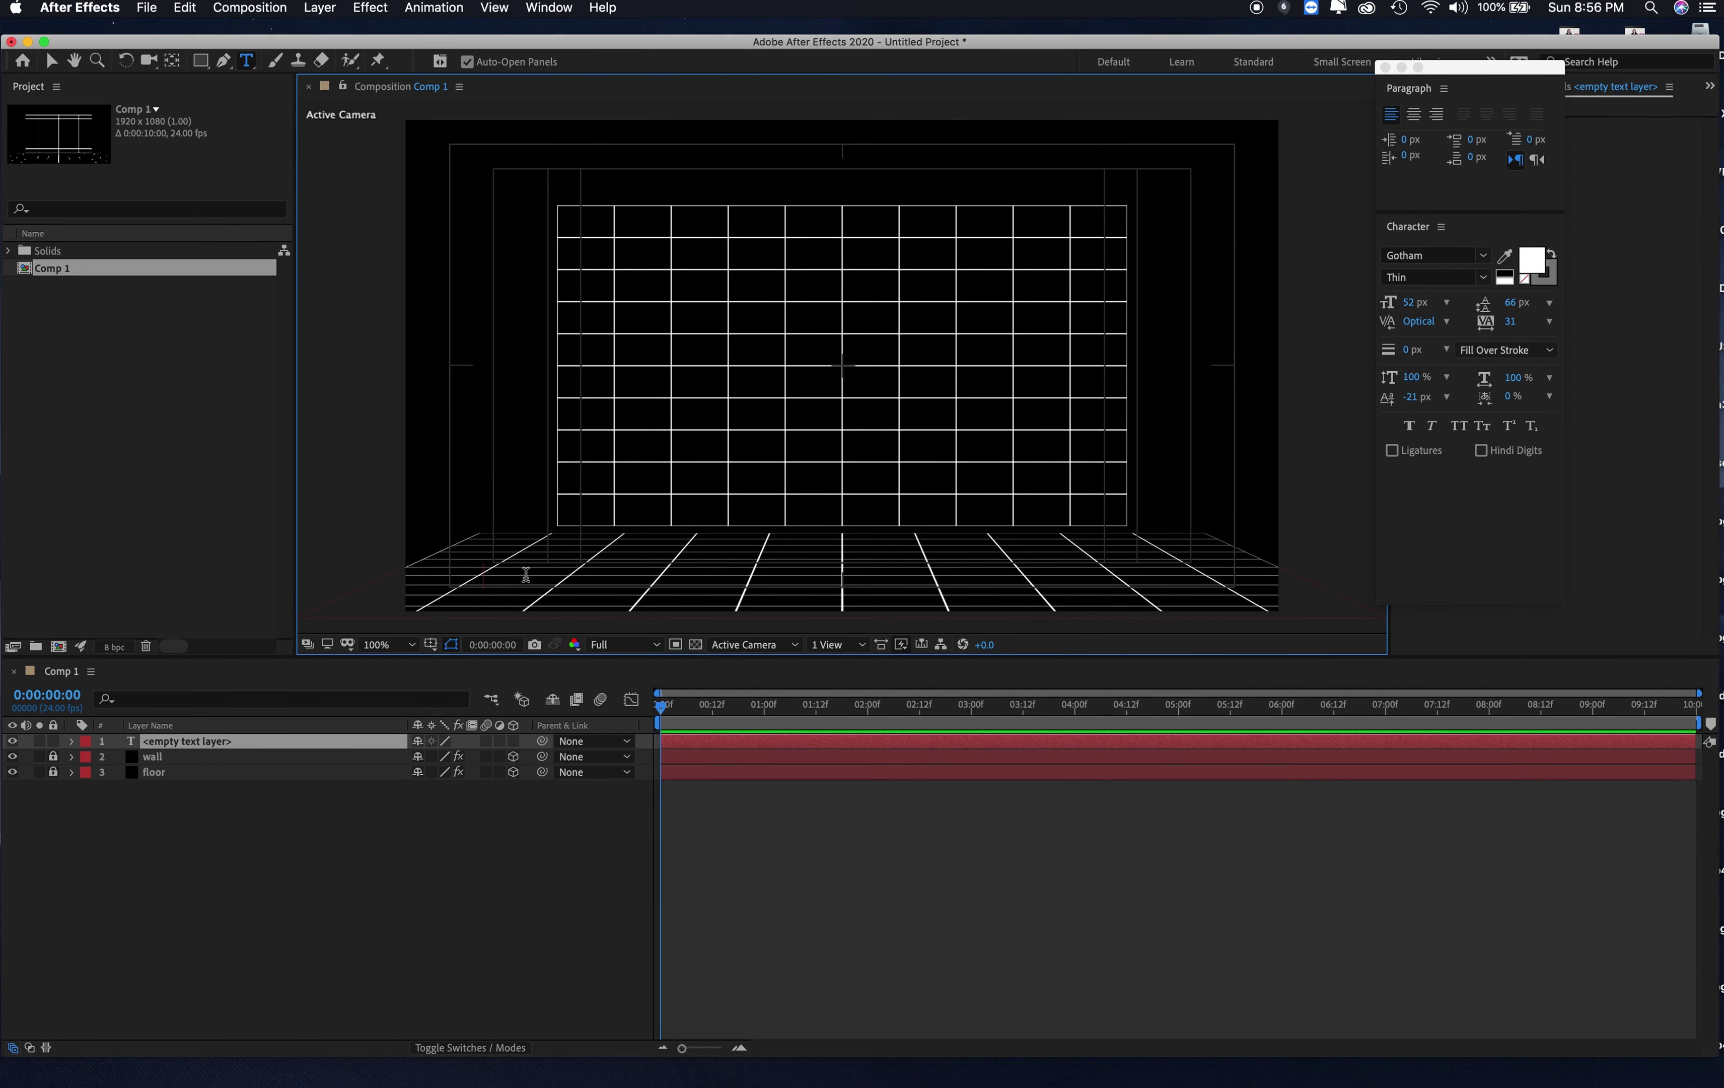
{"action": "type", "text": "O"}
{"action": "key", "text": "BackSpace"}
{"action": "type", "text": "OV"}
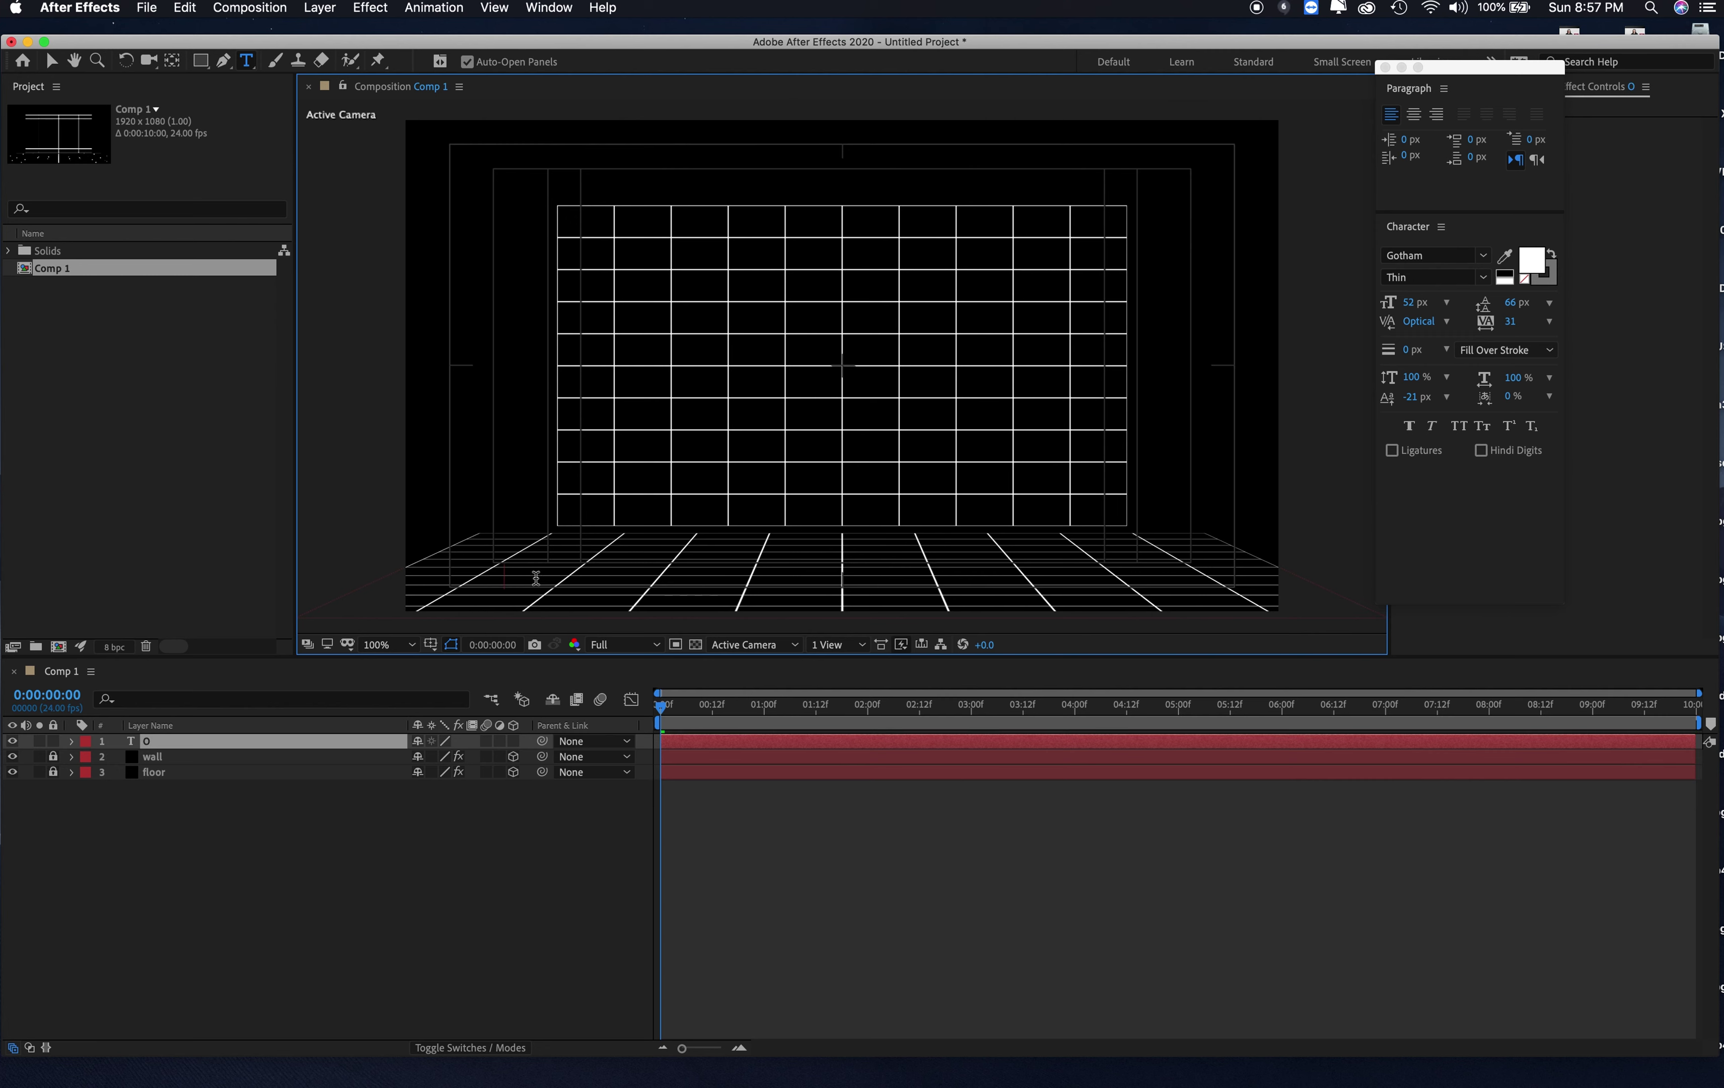
{"action": "key", "text": "BackSpace"}
{"action": "key", "text": "BackSpace"}
{"action": "type", "text": "ONE"}
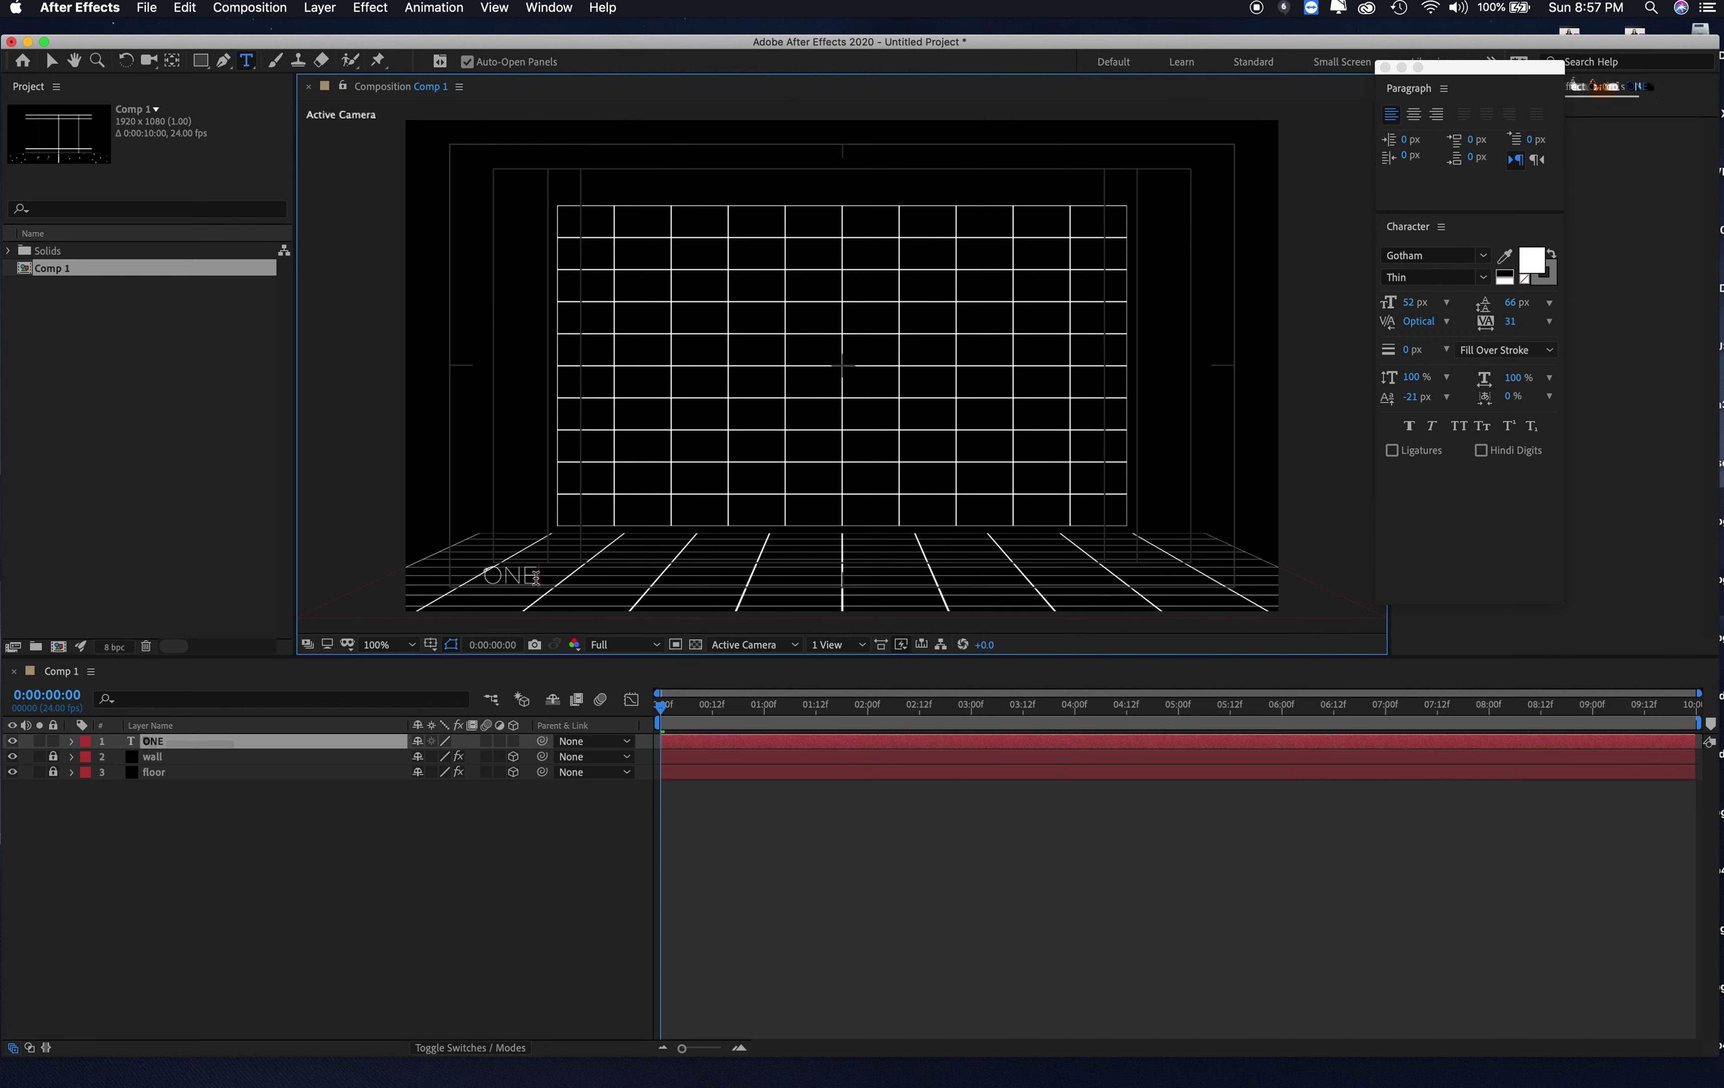
Step: Change the font style of the ONE text to Gotham Medium
{"action": "double_click", "coordinate": [492, 575]}
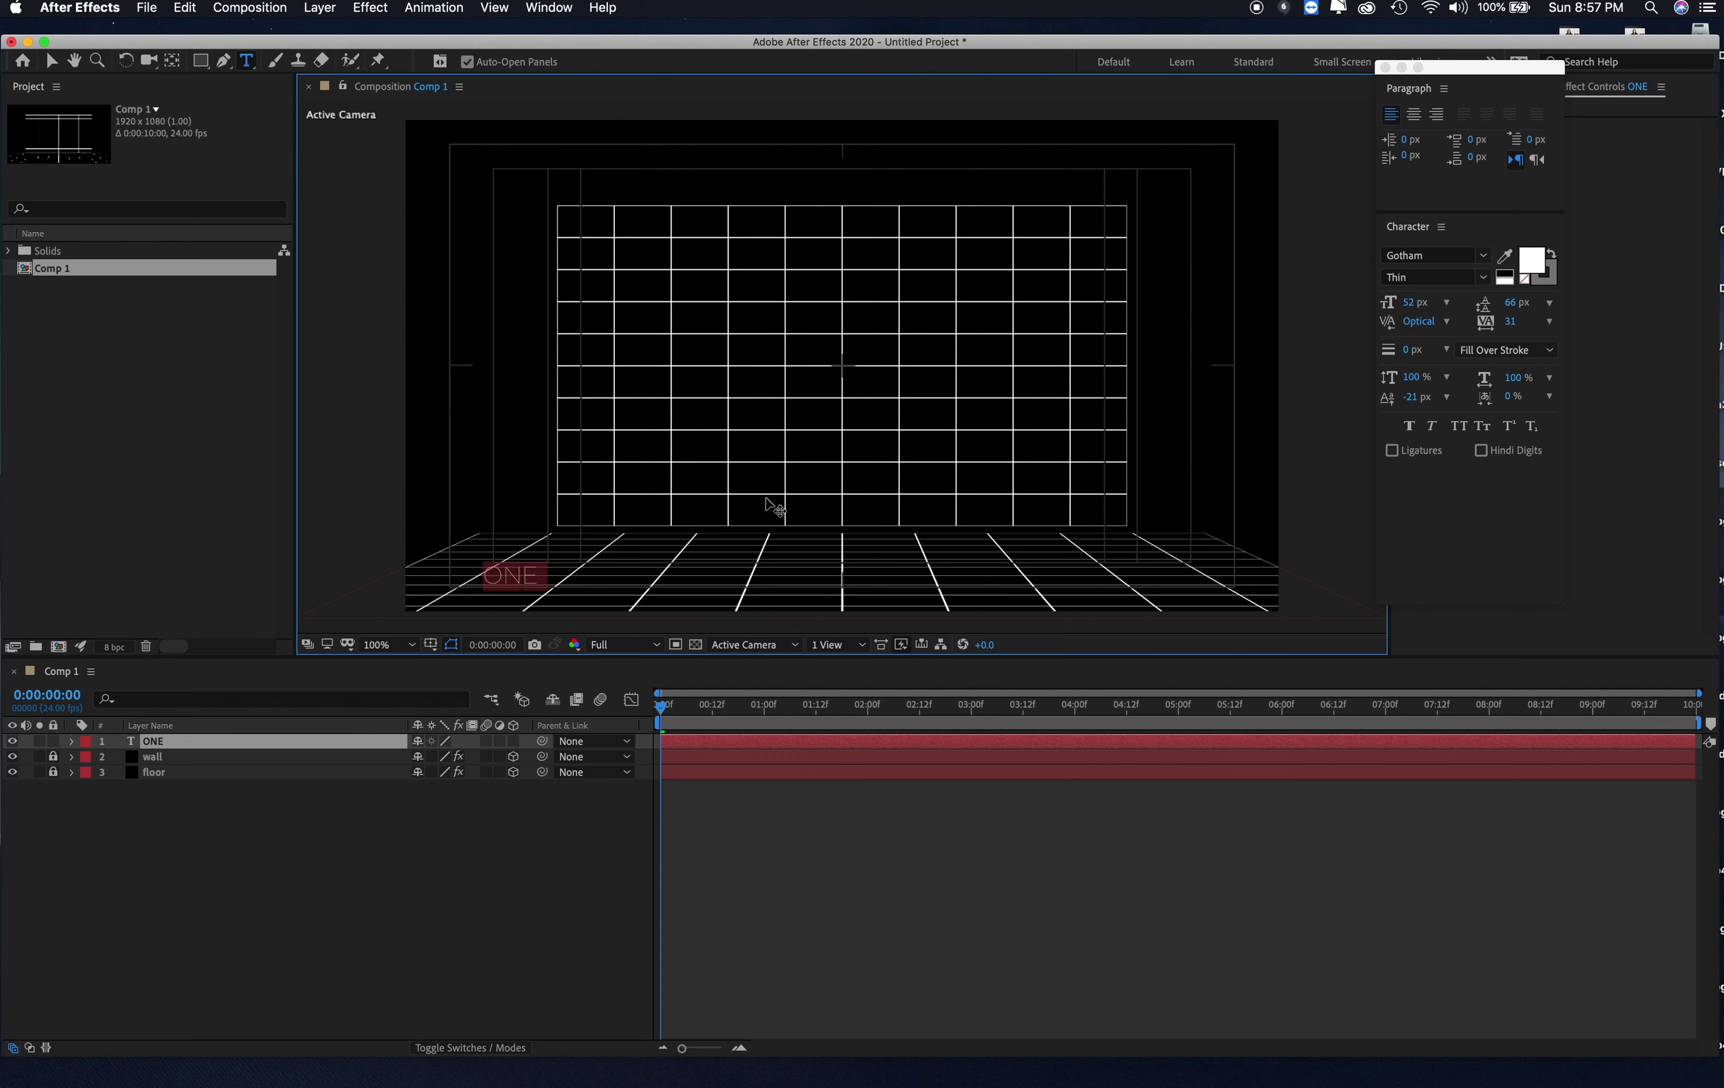
{"action": "left_click", "coordinate": [1480, 285]}
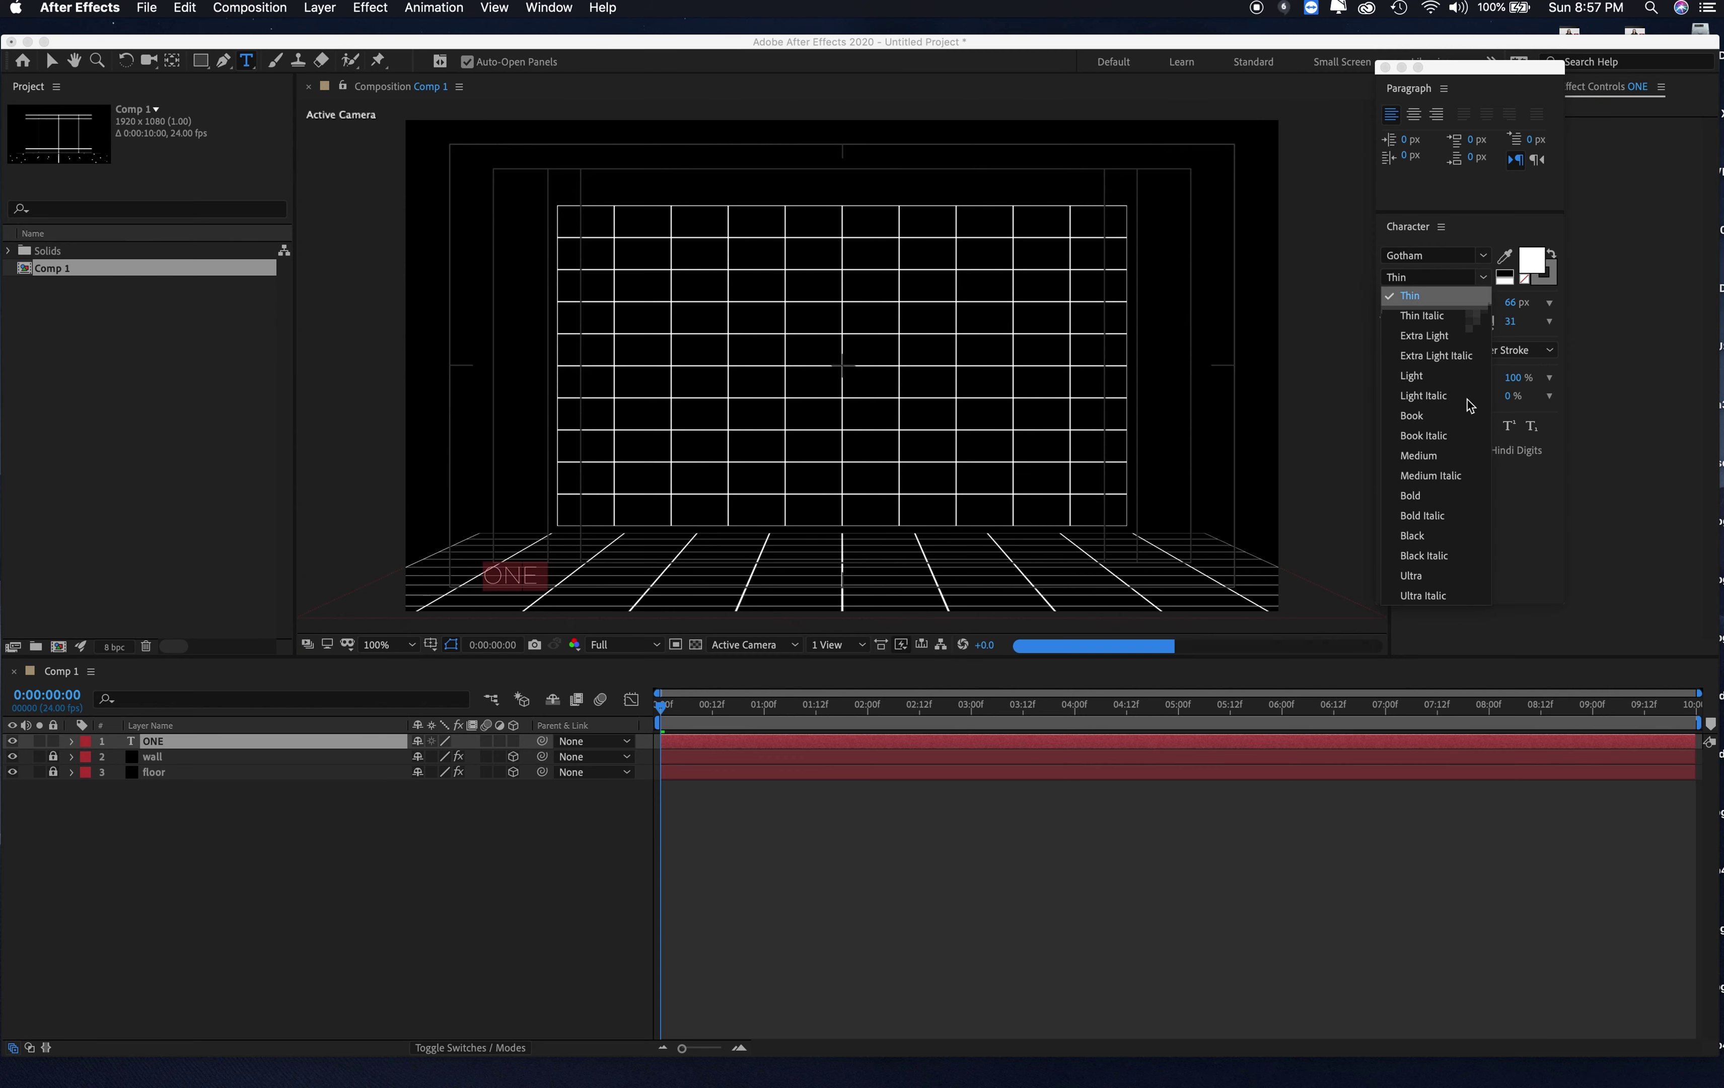
{"action": "key", "text": "Return"}
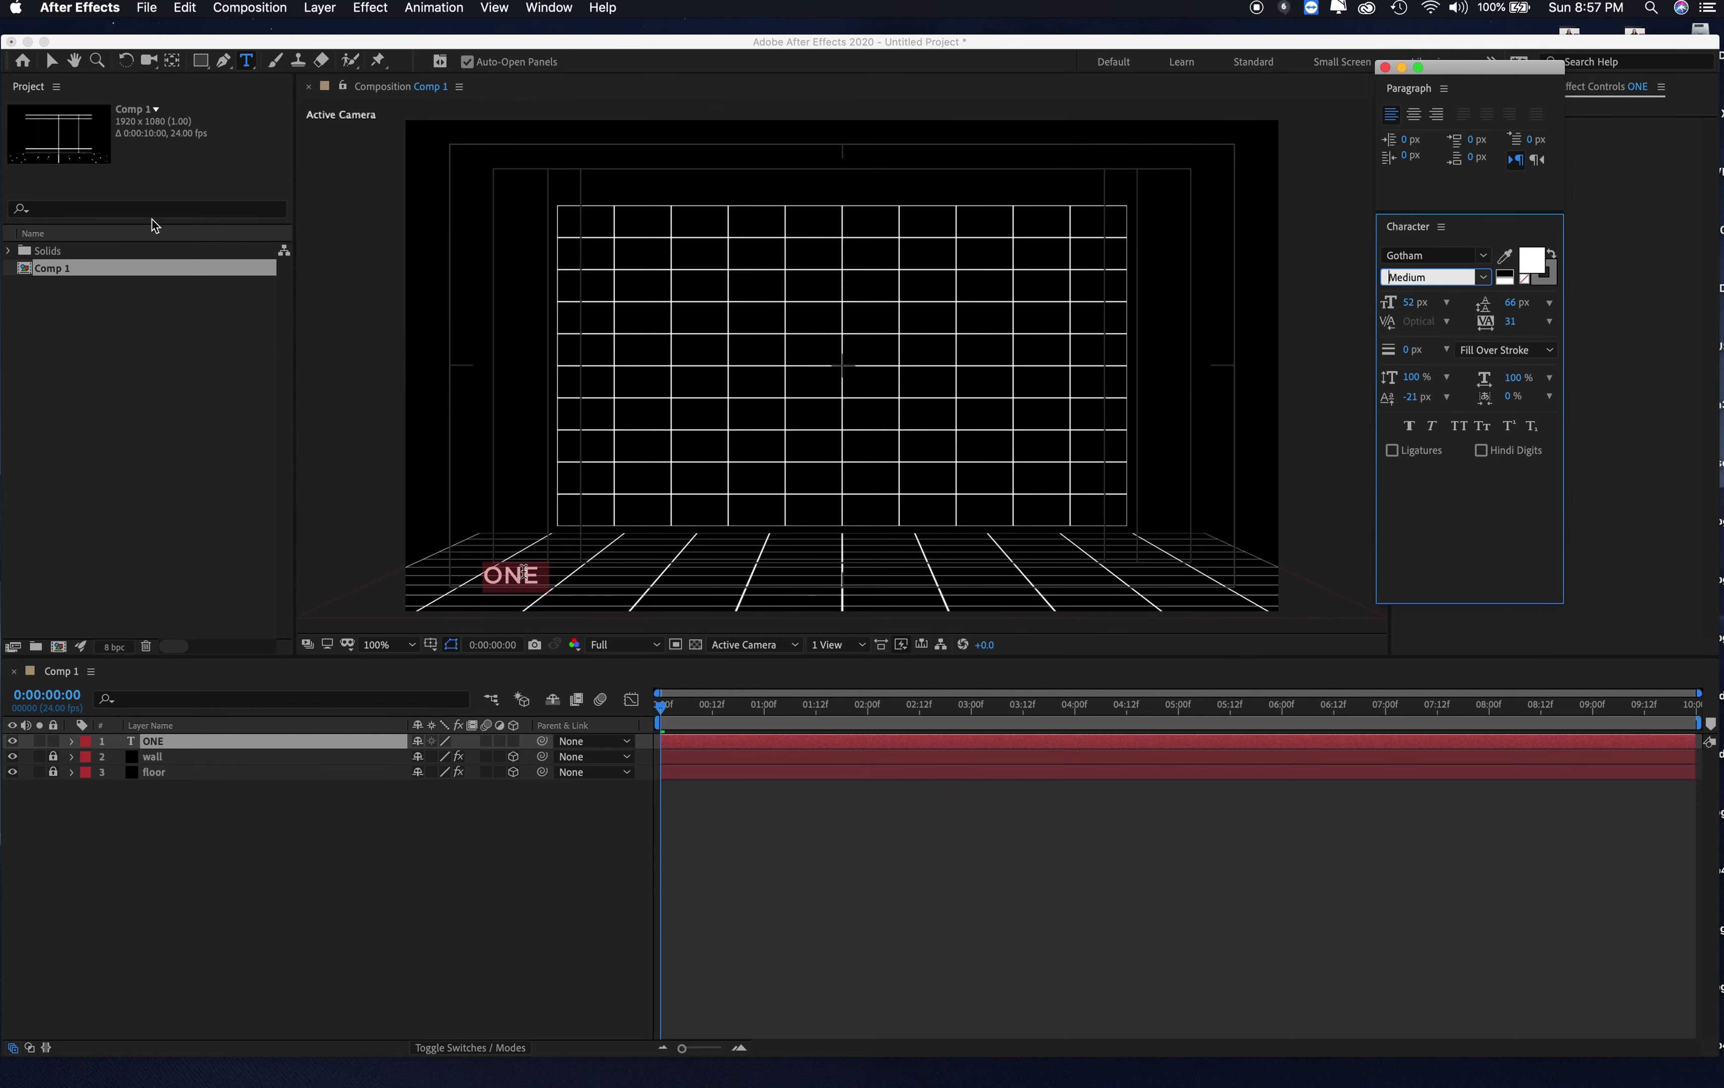
{"action": "left_click", "coordinate": [52, 65]}
Step: Move the ONE layer's anchor point to the bottom center of its text with the Pan Behind tool
{"action": "key", "text": "period"}
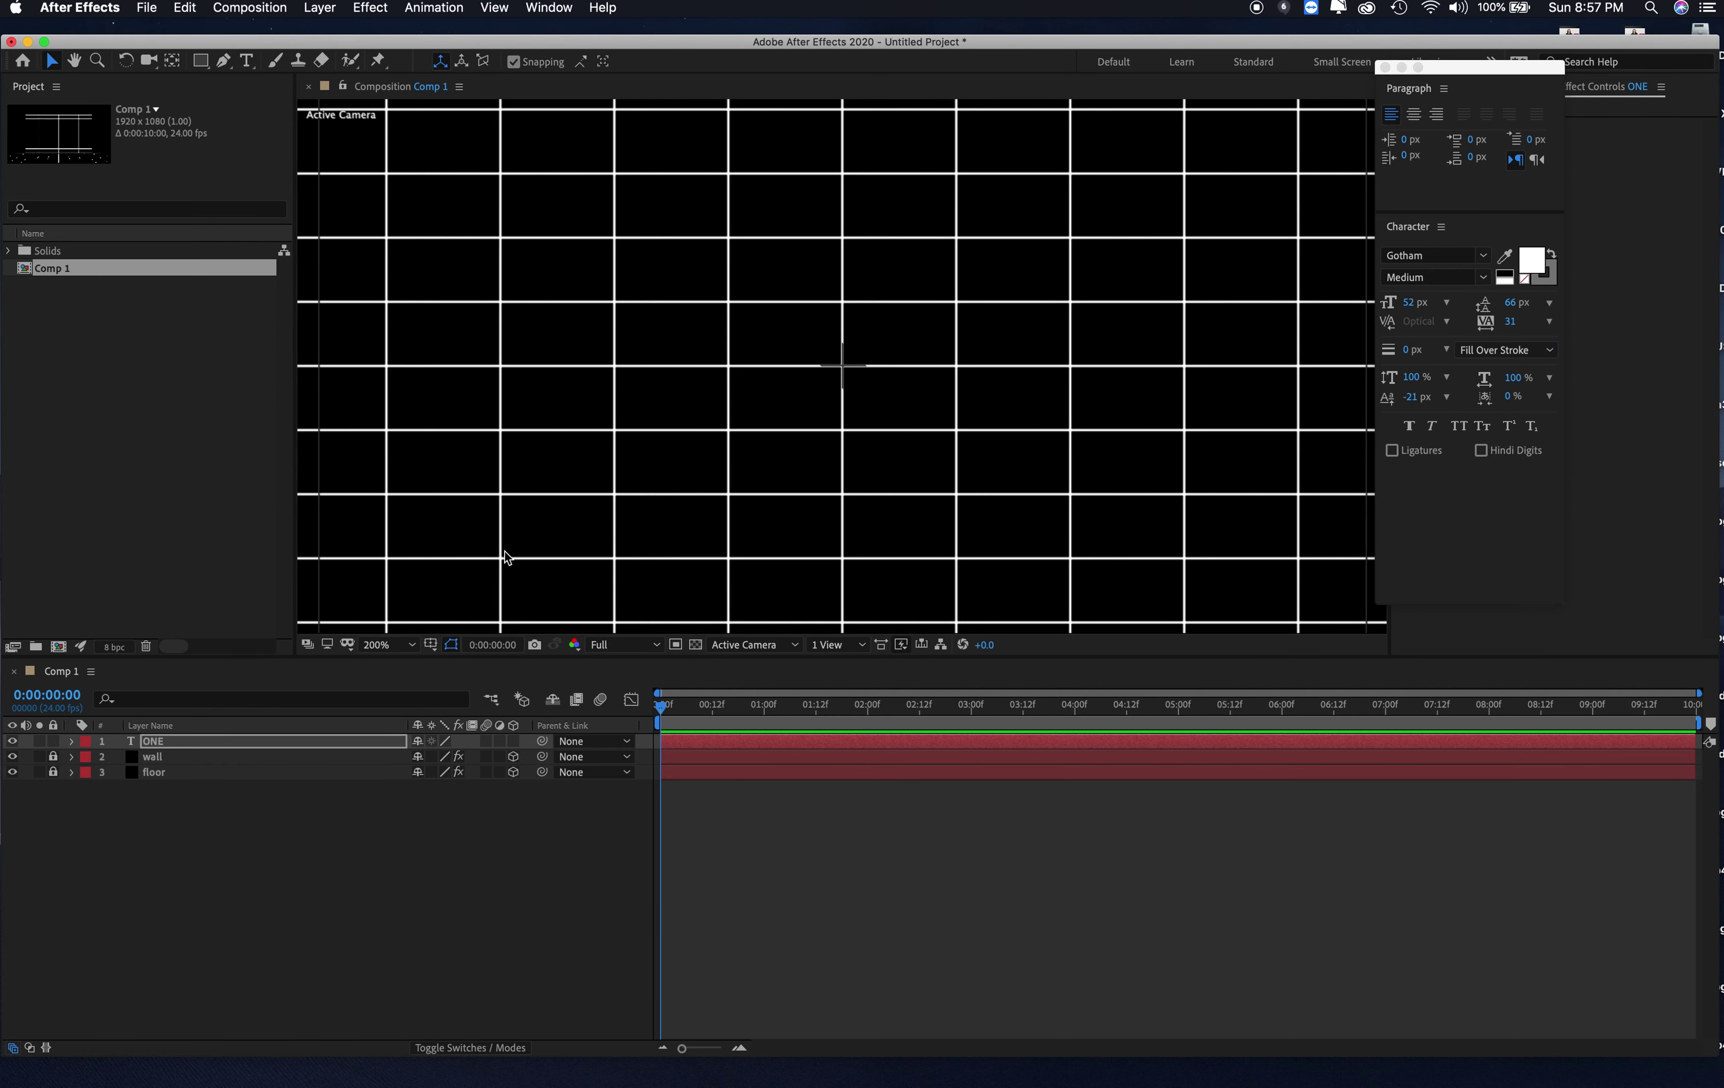
{"action": "key", "text": "comma"}
{"action": "left_click_drag", "start_coordinate": [504, 550], "coordinate": [888, 222]}
{"action": "key", "text": "period"}
{"action": "key", "text": "period"}
{"action": "key", "text": "period"}
{"action": "key", "text": "comma"}
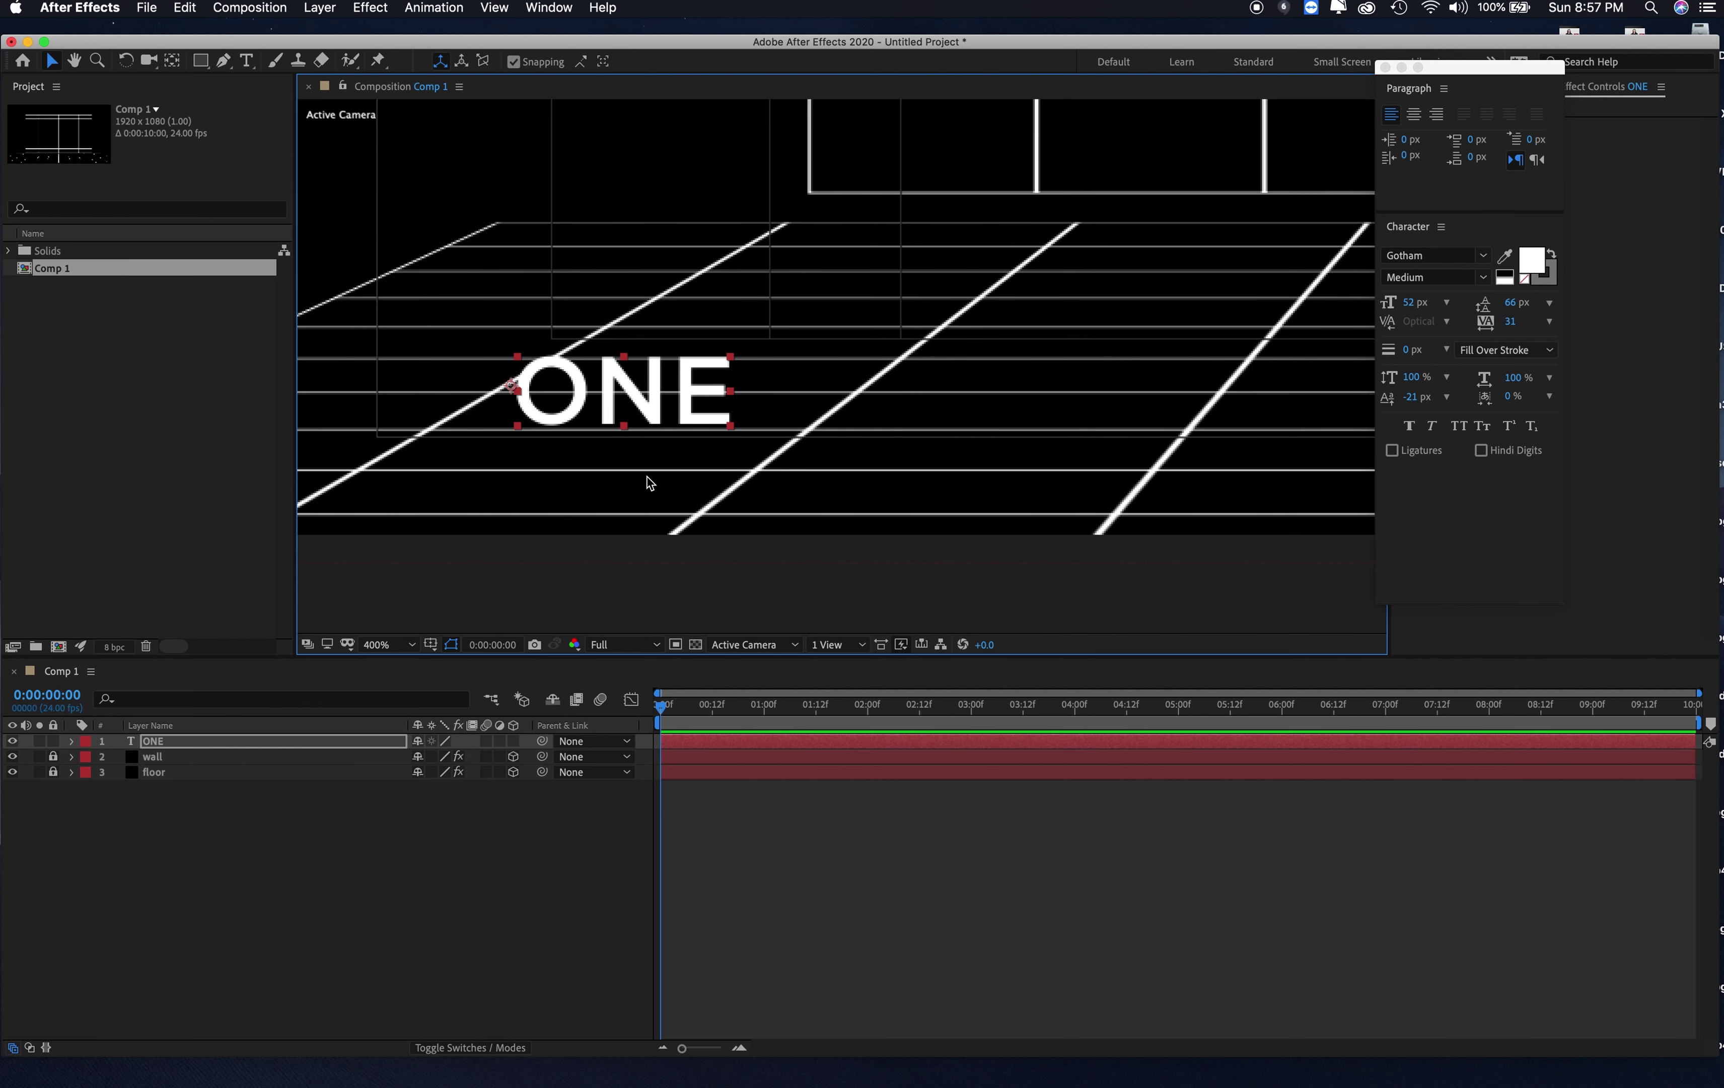
{"action": "key", "text": "space"}
{"action": "left_click_drag", "start_coordinate": [818, 401], "coordinate": [834, 398]}
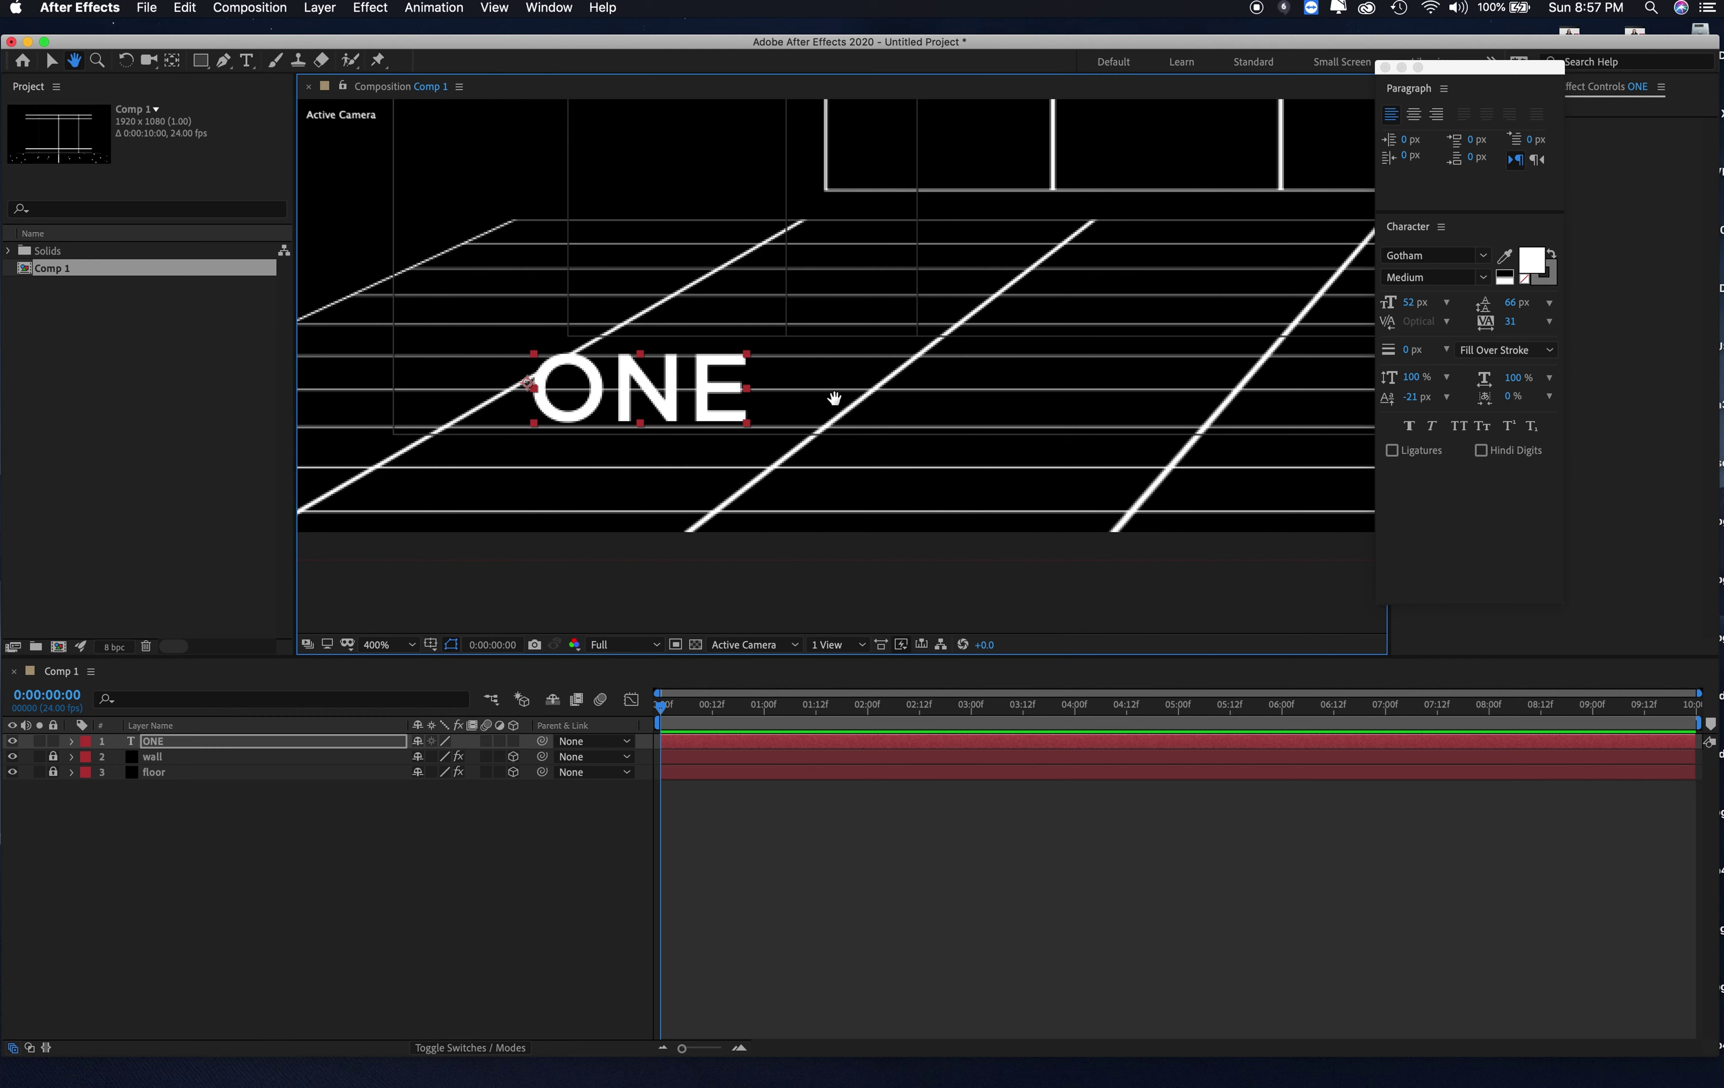
{"action": "scroll", "coordinate": [834, 397], "scroll_direction": "left", "scroll_amount": 5}
{"action": "scroll", "coordinate": [828, 486], "scroll_direction": "up", "scroll_amount": 3}
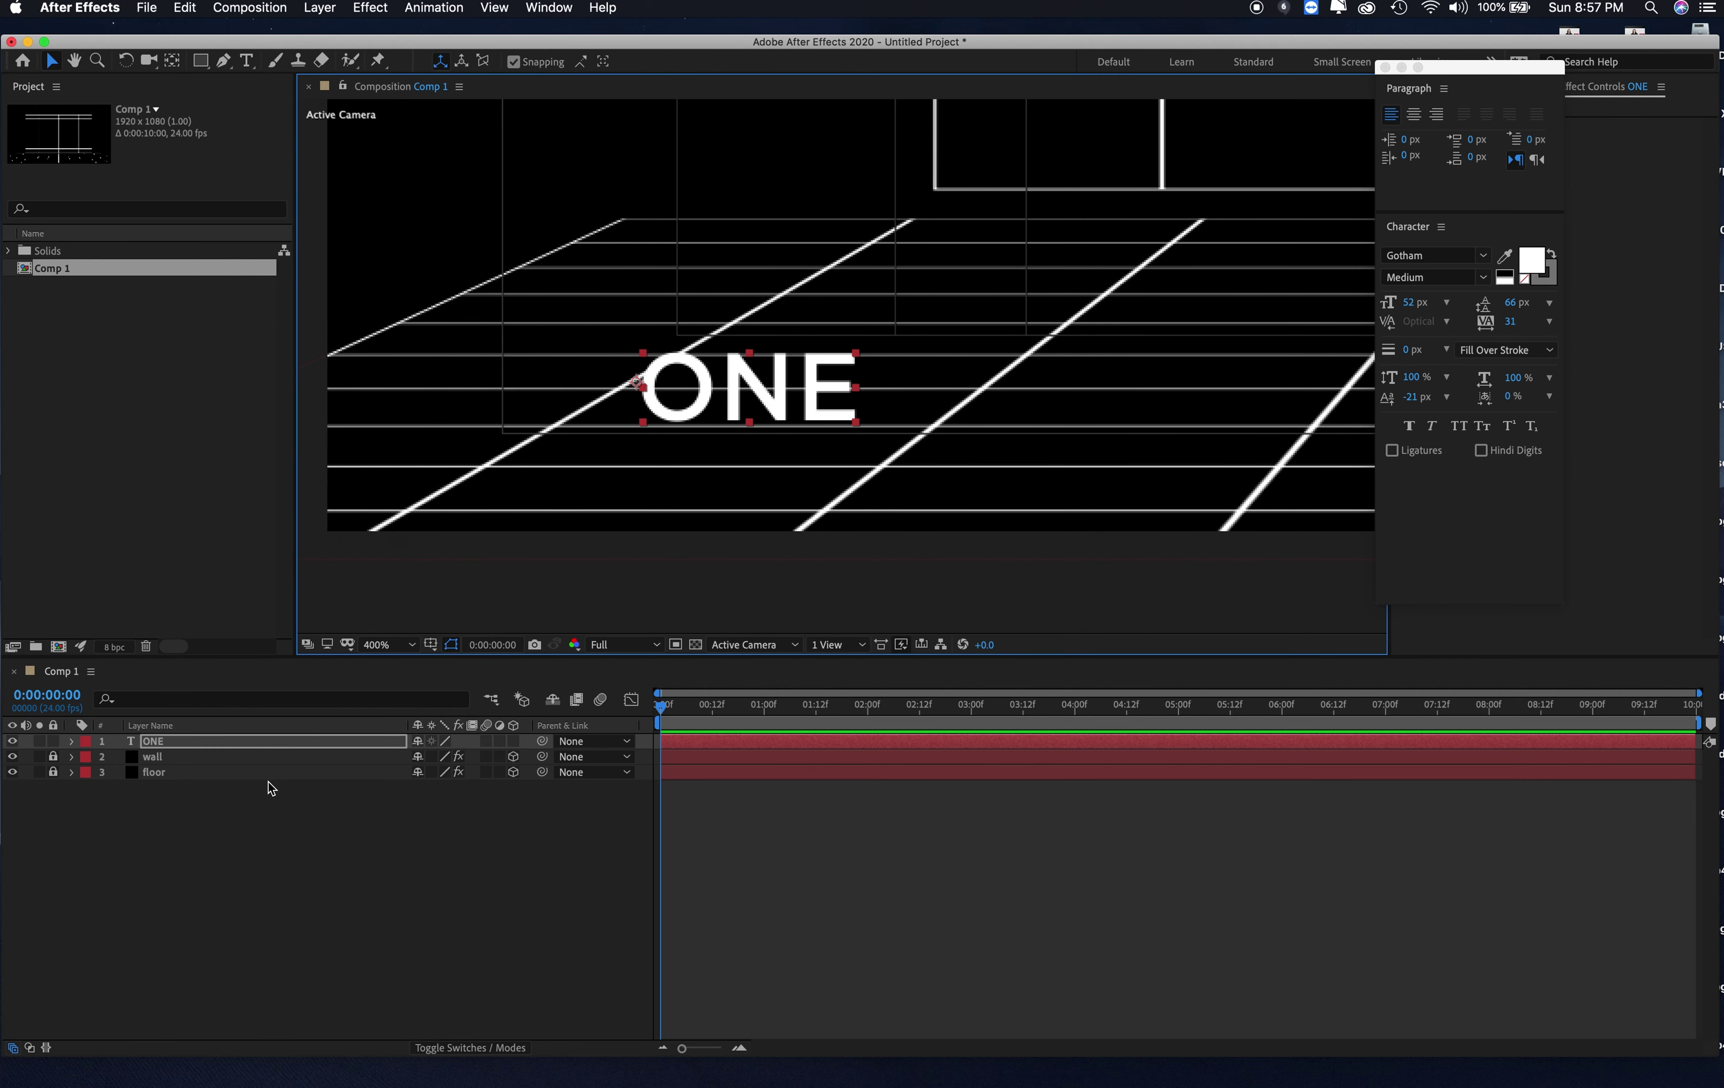
{"action": "left_click", "coordinate": [206, 742]}
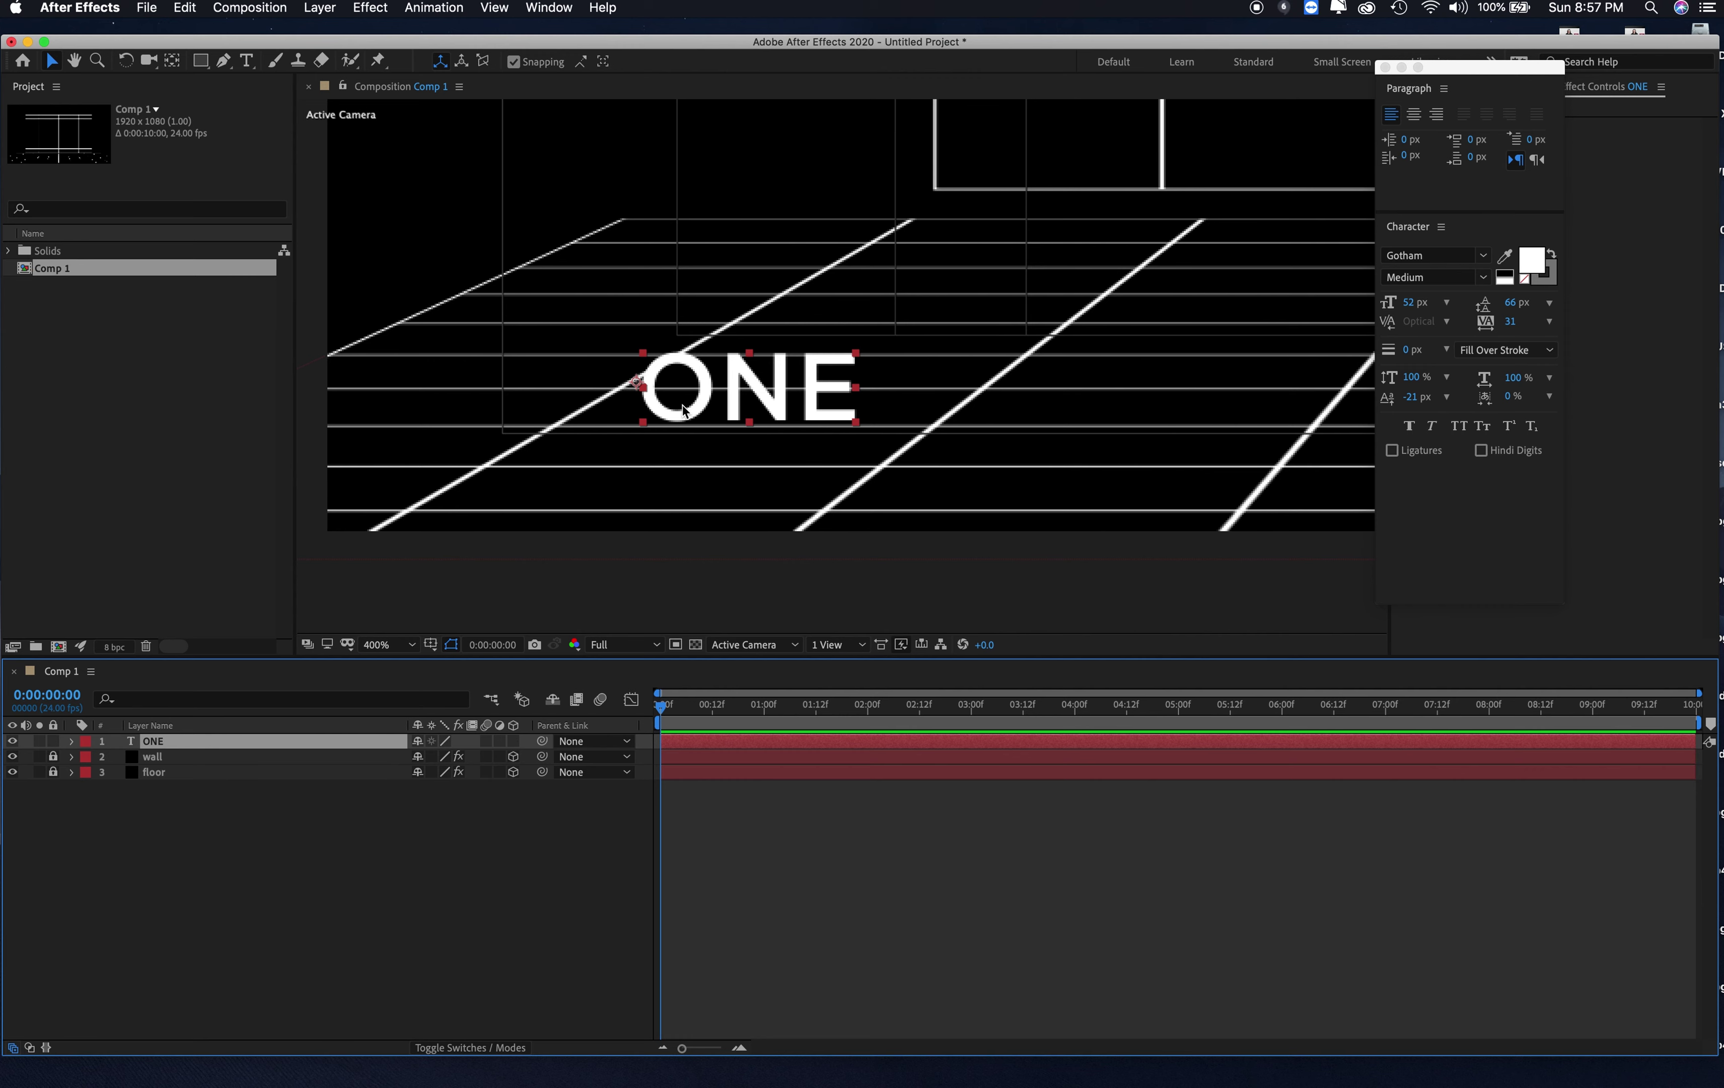
{"action": "left_click", "coordinate": [96, 61]}
{"action": "left_click", "coordinate": [782, 426]}
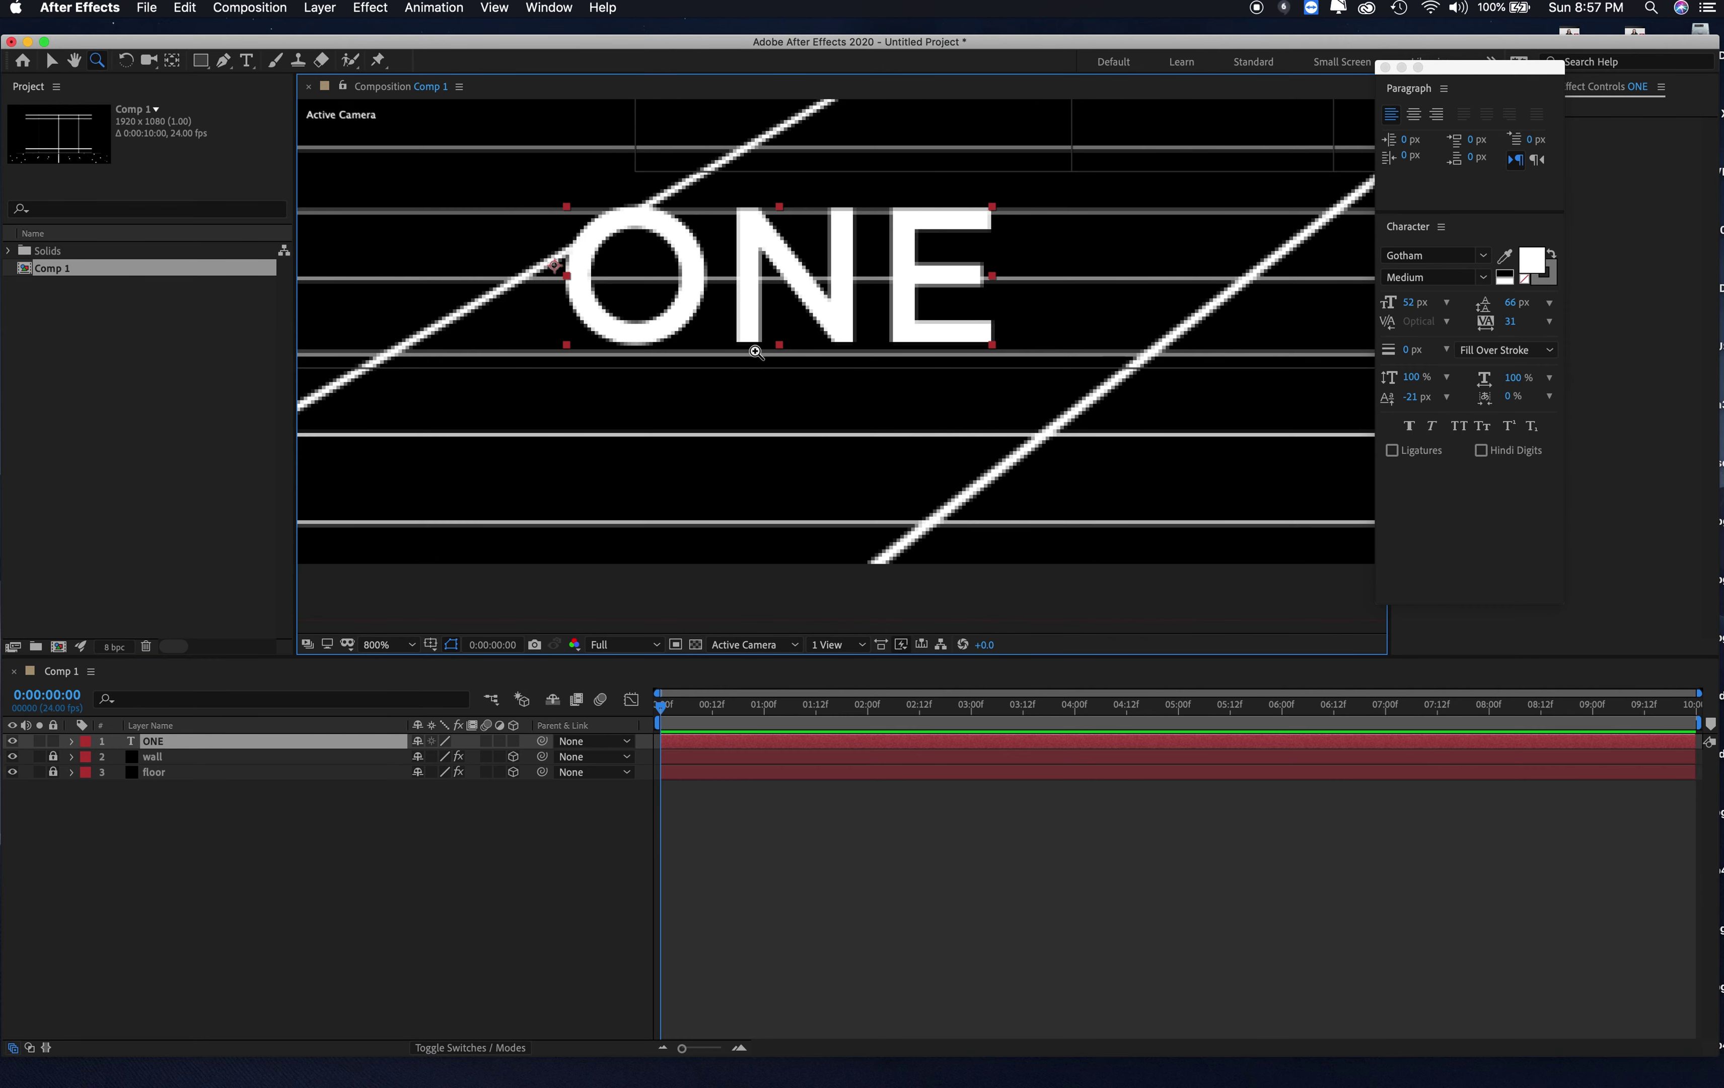
{"action": "left_click", "coordinate": [755, 352]}
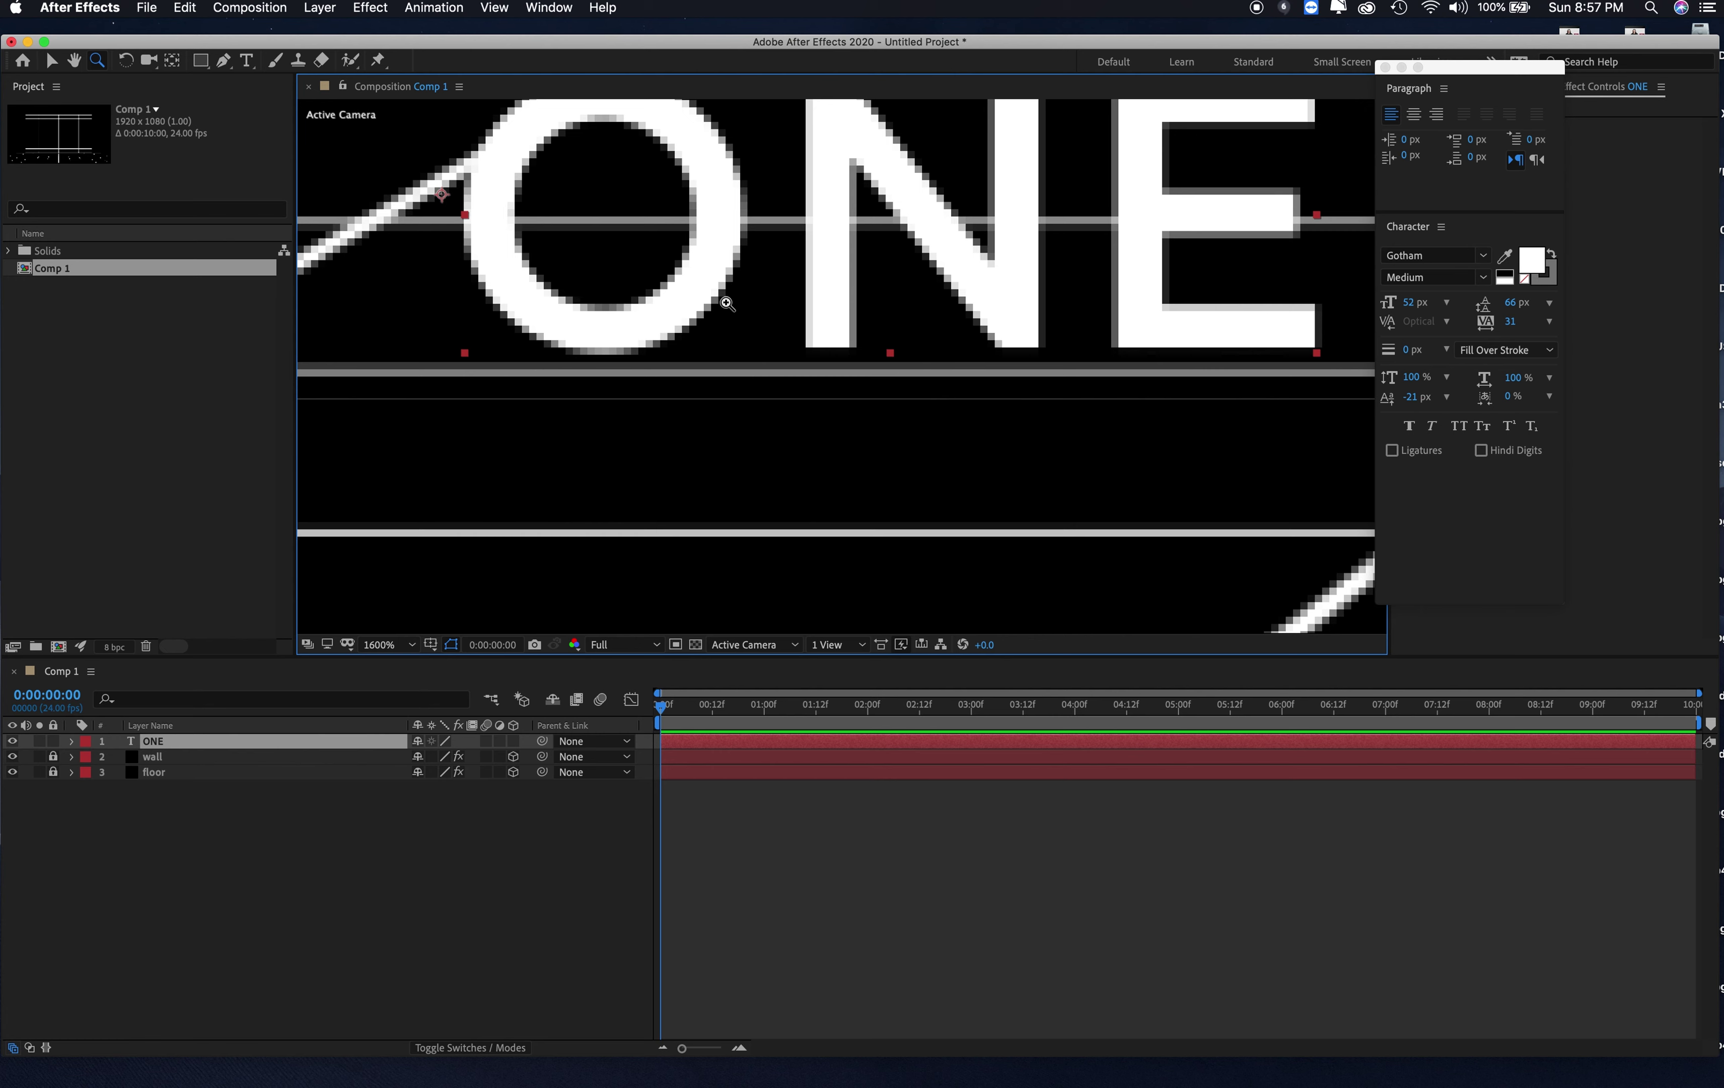
{"action": "left_click", "coordinate": [51, 61]}
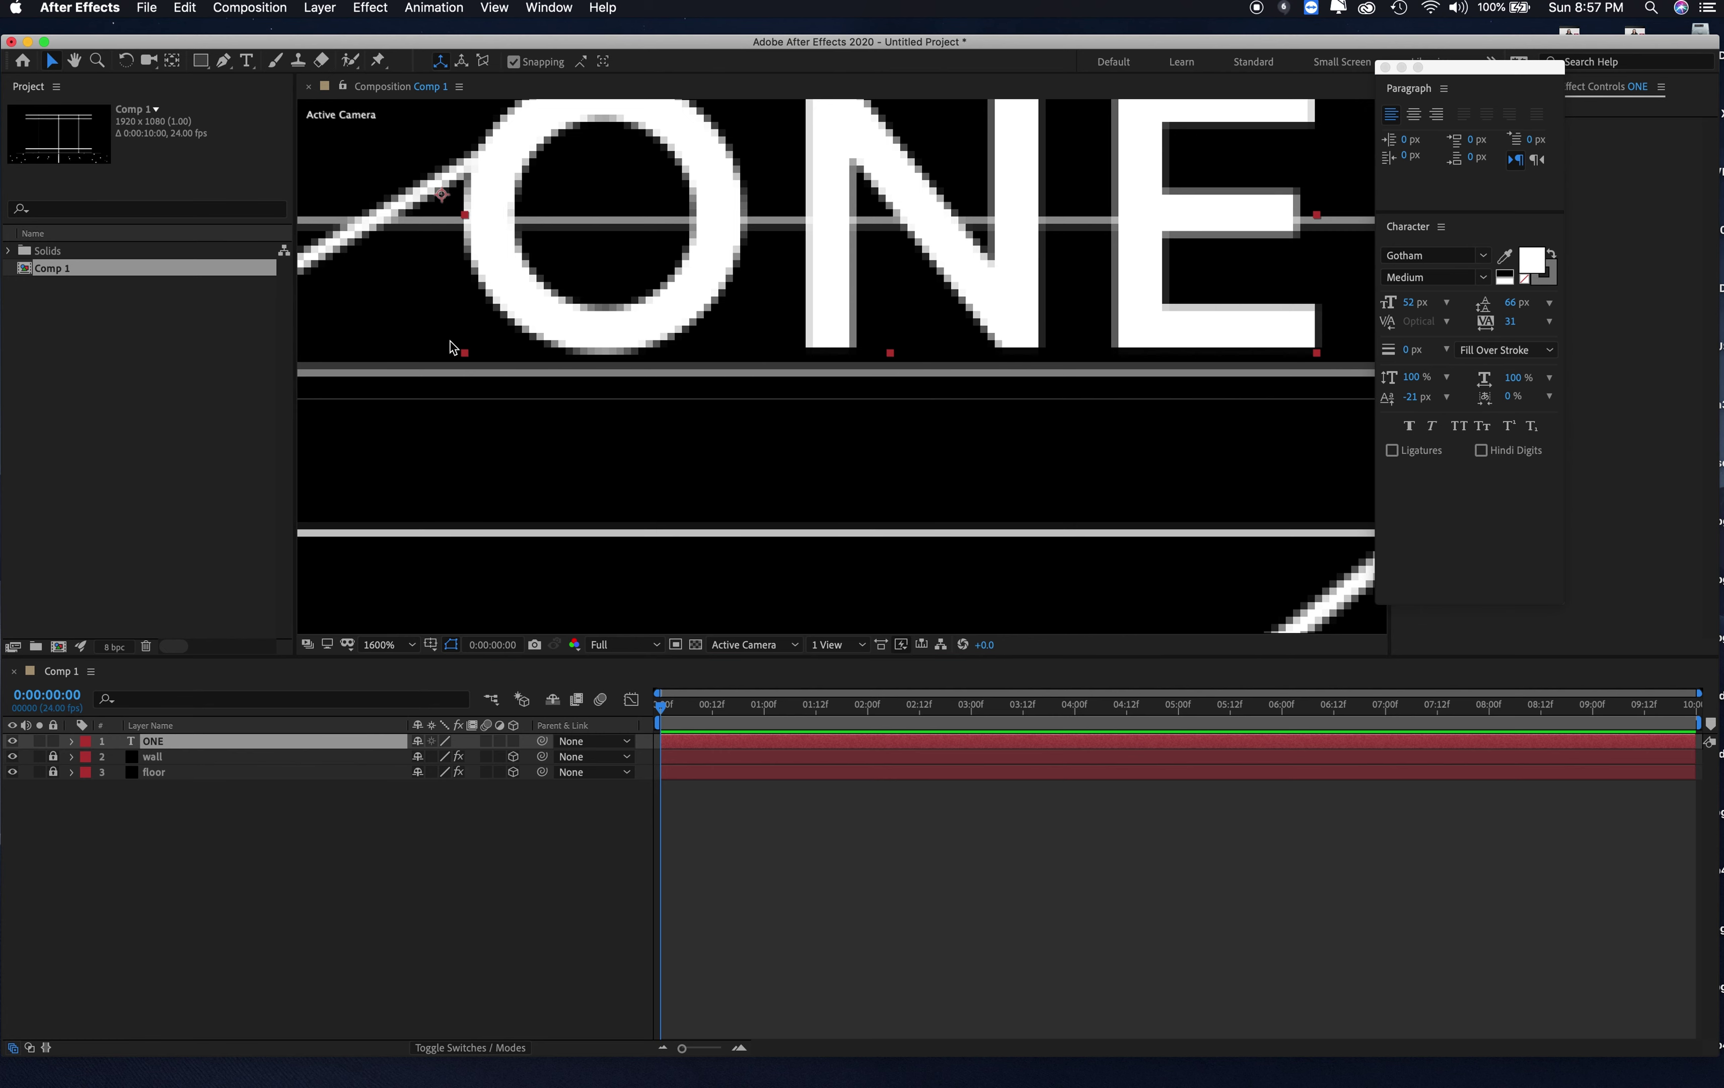
{"action": "left_click", "coordinate": [440, 216]}
{"action": "key", "text": "y"}
{"action": "key", "text": "y"}
{"action": "key", "text": "v"}
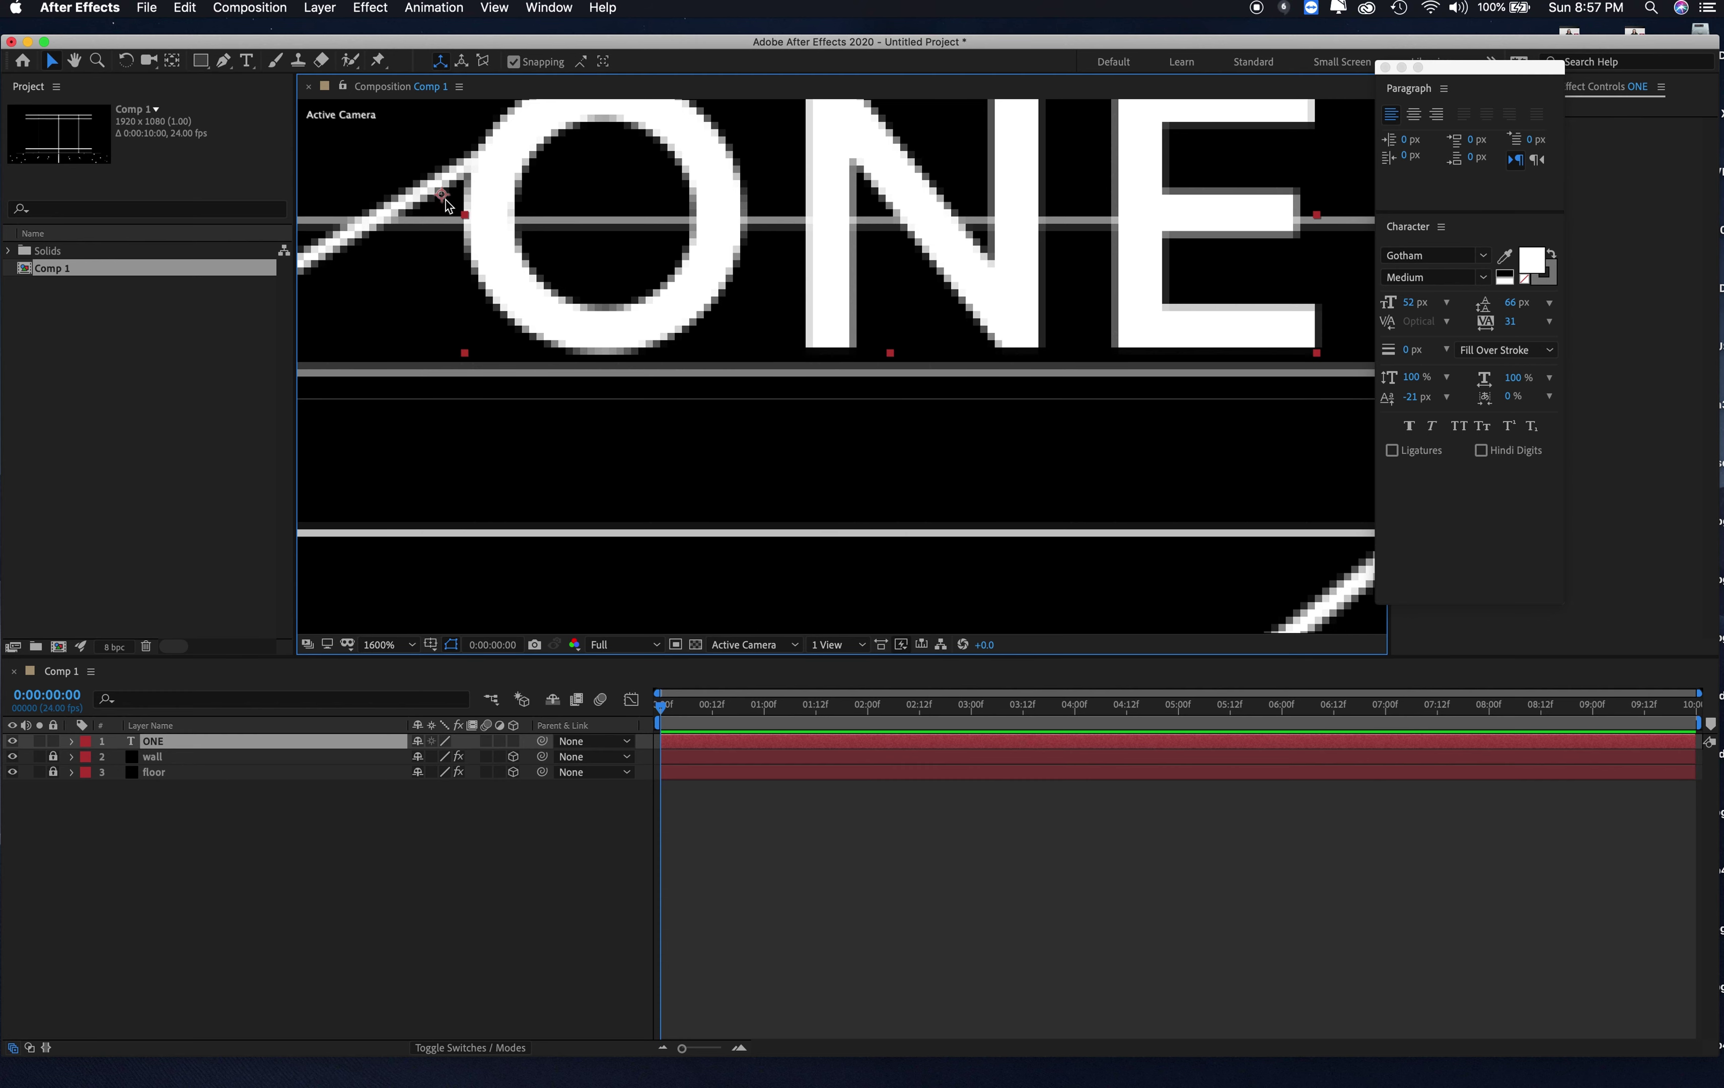
{"action": "key", "text": "y"}
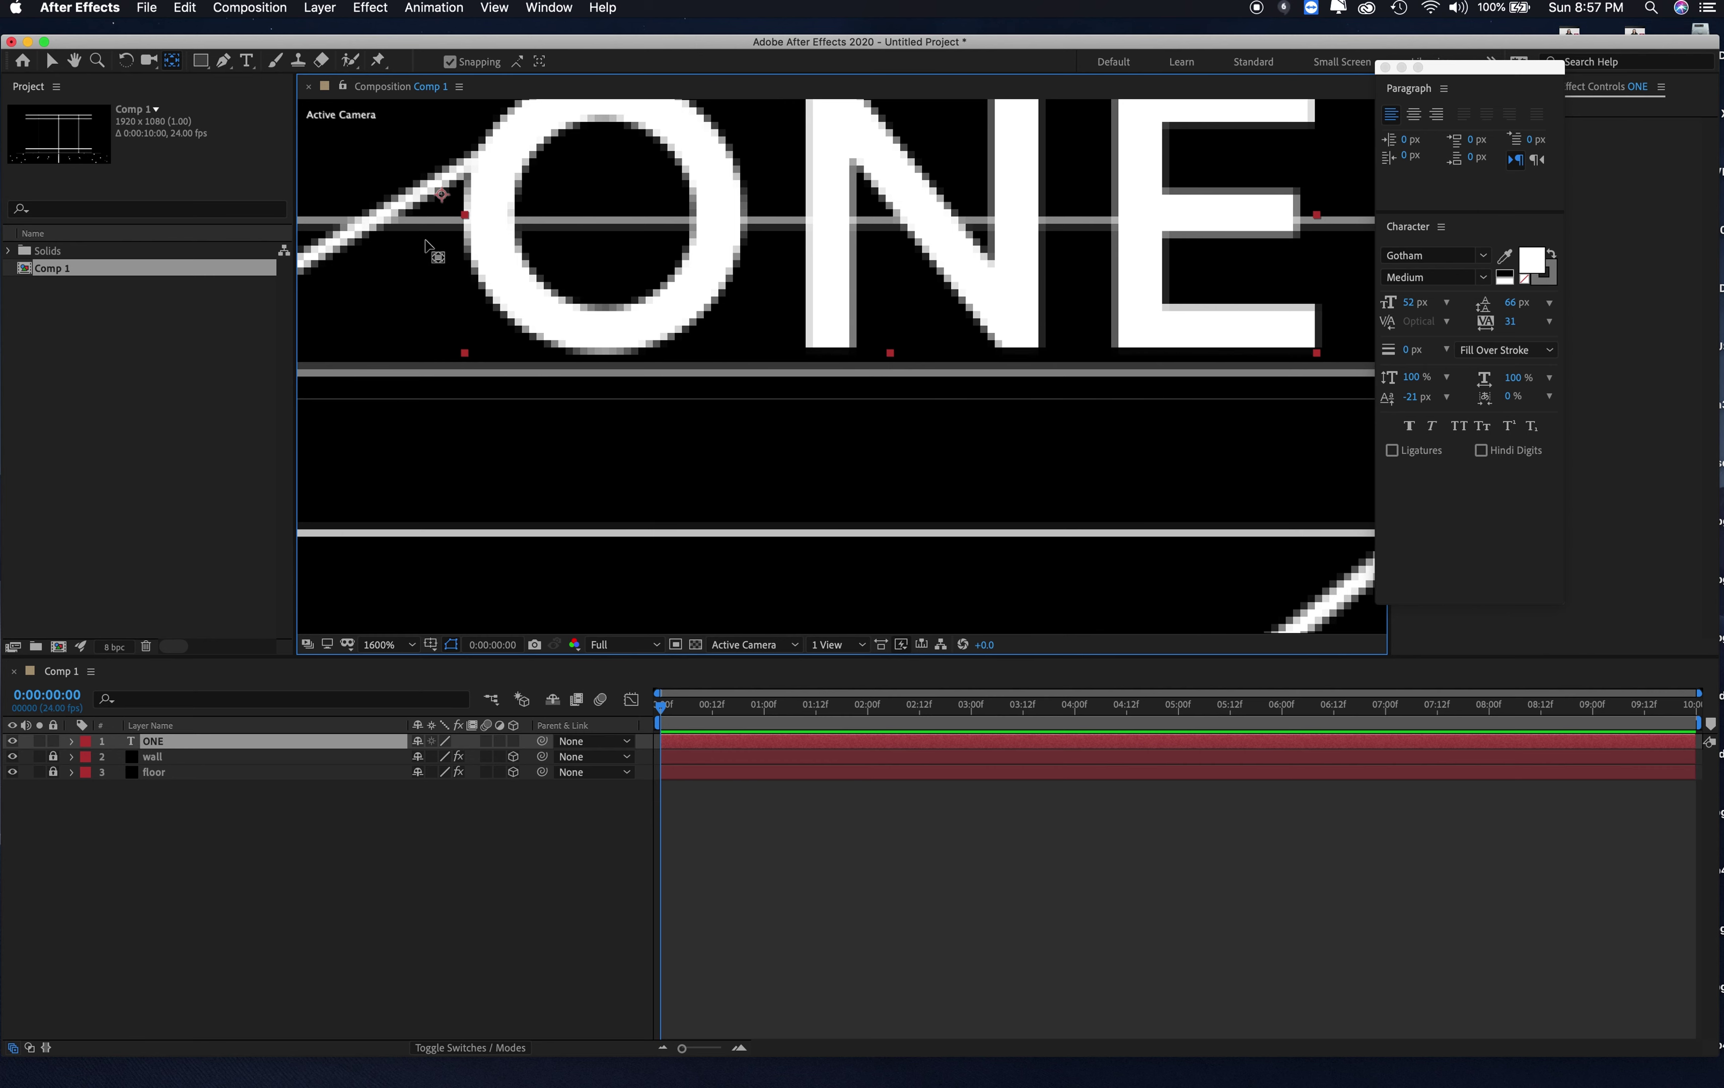
{"action": "key", "text": "v"}
{"action": "key", "text": "y"}
{"action": "left_click_drag", "start_coordinate": [442, 196], "coordinate": [891, 364]}
{"action": "key", "text": "Caps_Lock"}
{"action": "key", "text": "Caps_Lock"}
{"action": "key", "text": "v"}
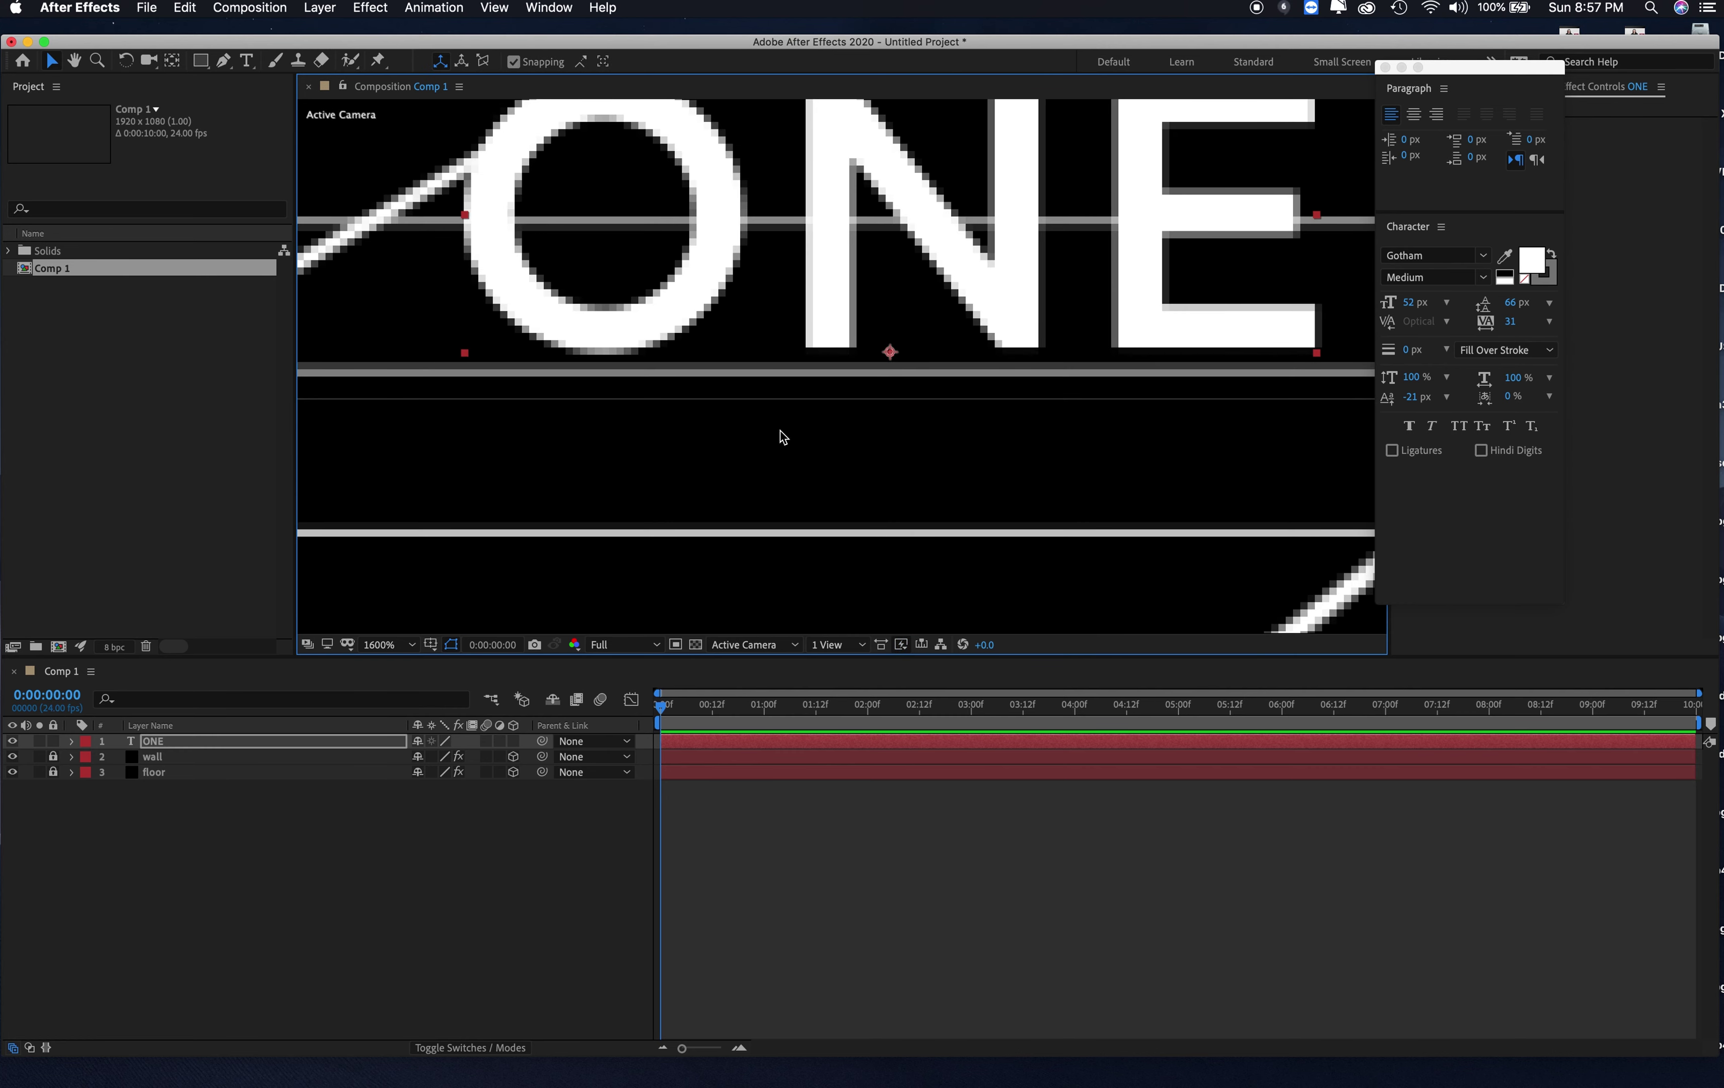
Step: Shift the ONE text left at the same height, over the nearby diagonal line of the floor grid
{"action": "key", "text": "comma"}
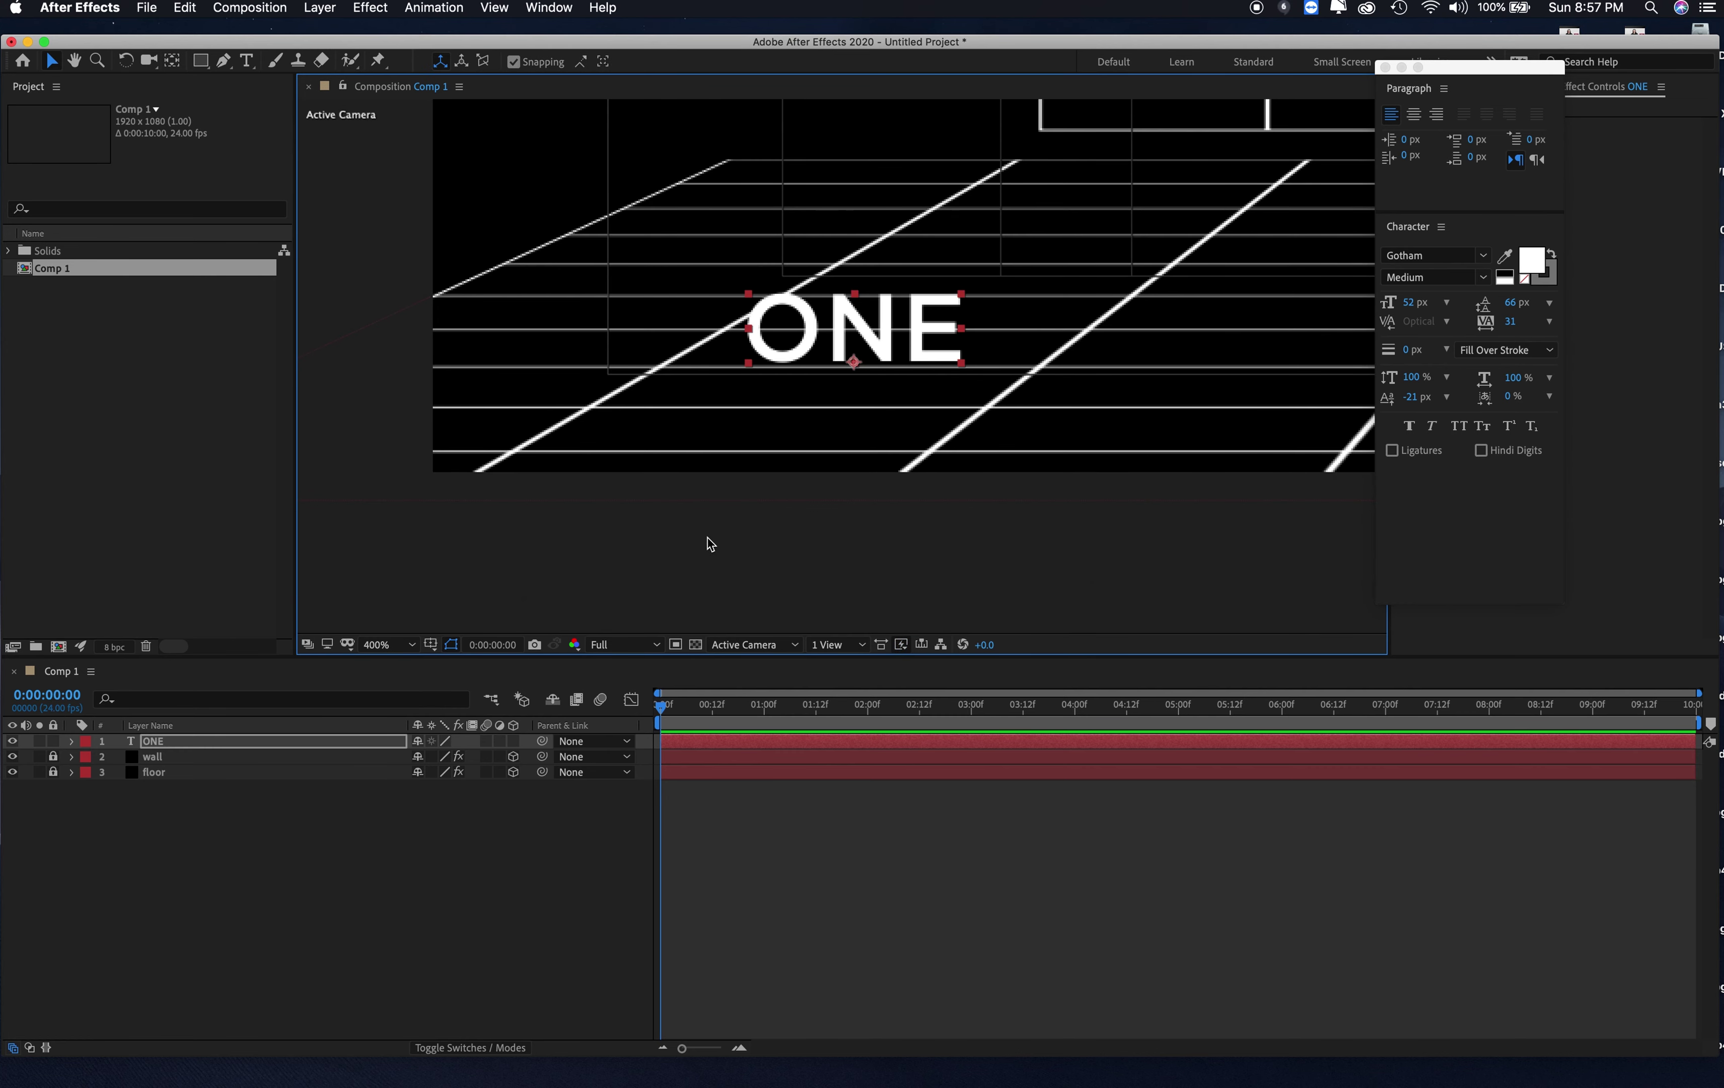
{"action": "left_click_drag", "start_coordinate": [886, 342], "coordinate": [771, 346]}
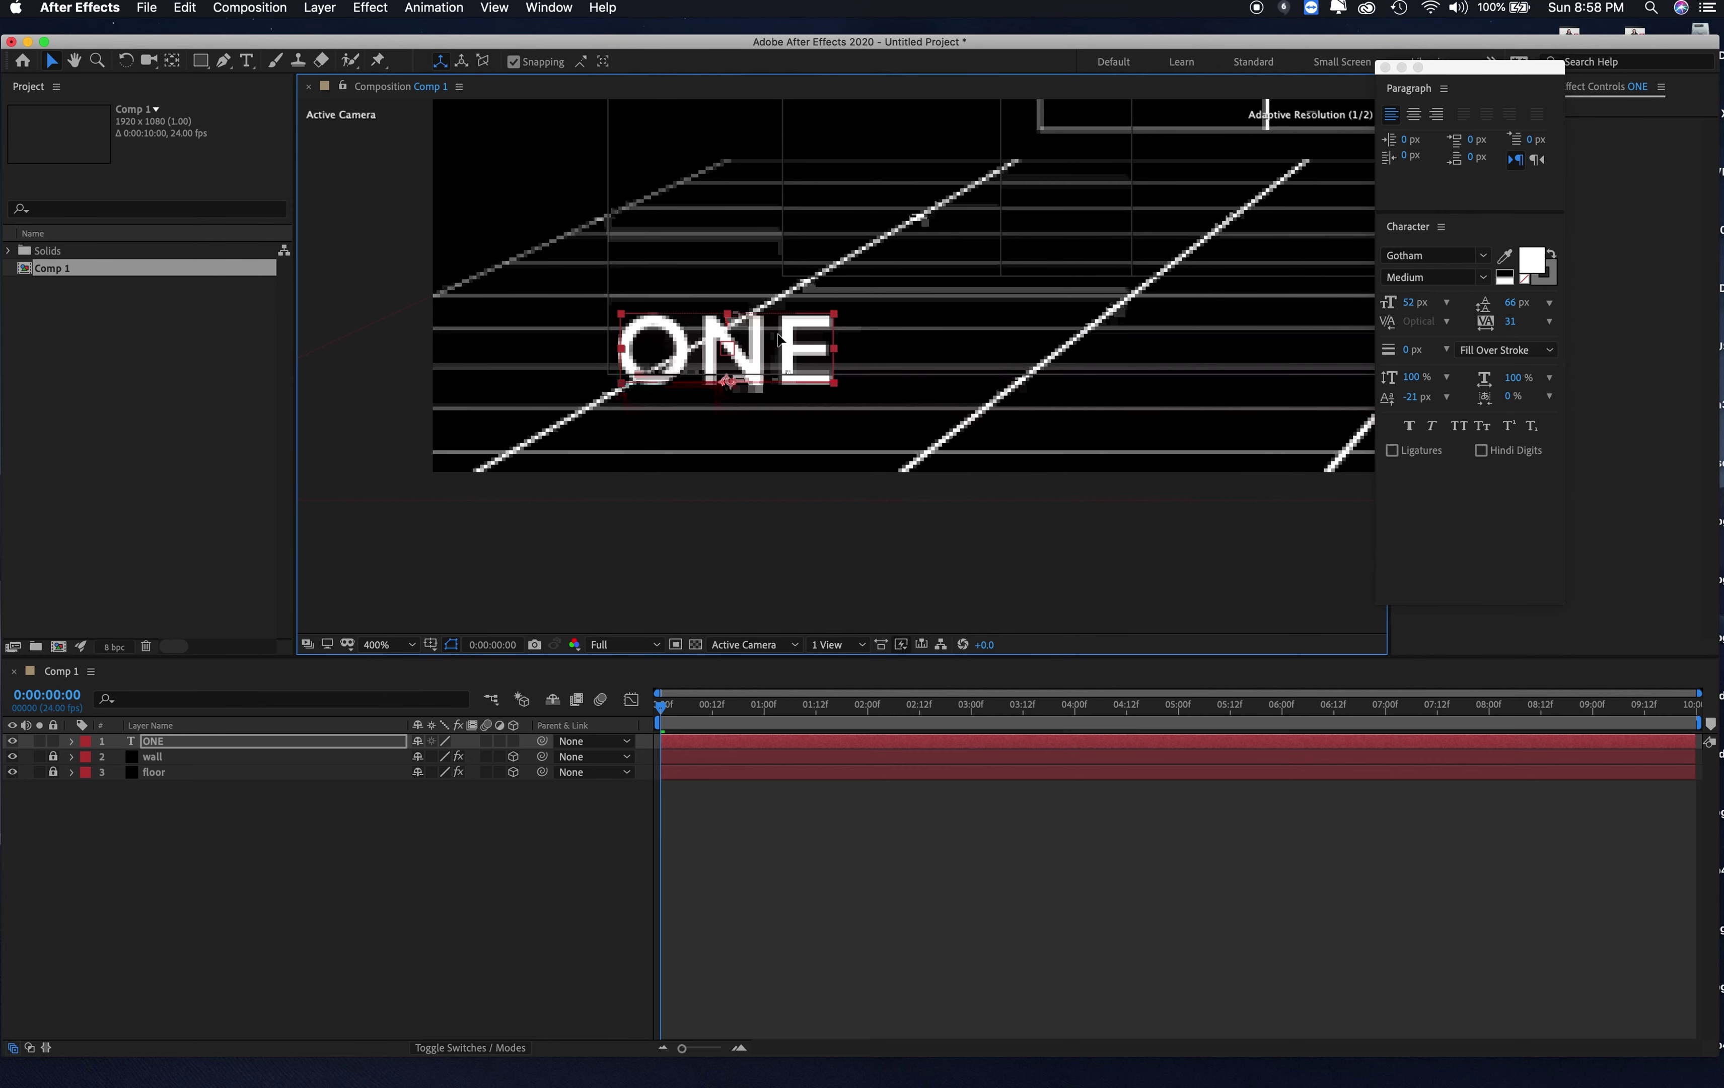
Step: Duplicate the ONE text layer and place the copy to its right on the same baseline
{"action": "left_click", "coordinate": [192, 742]}
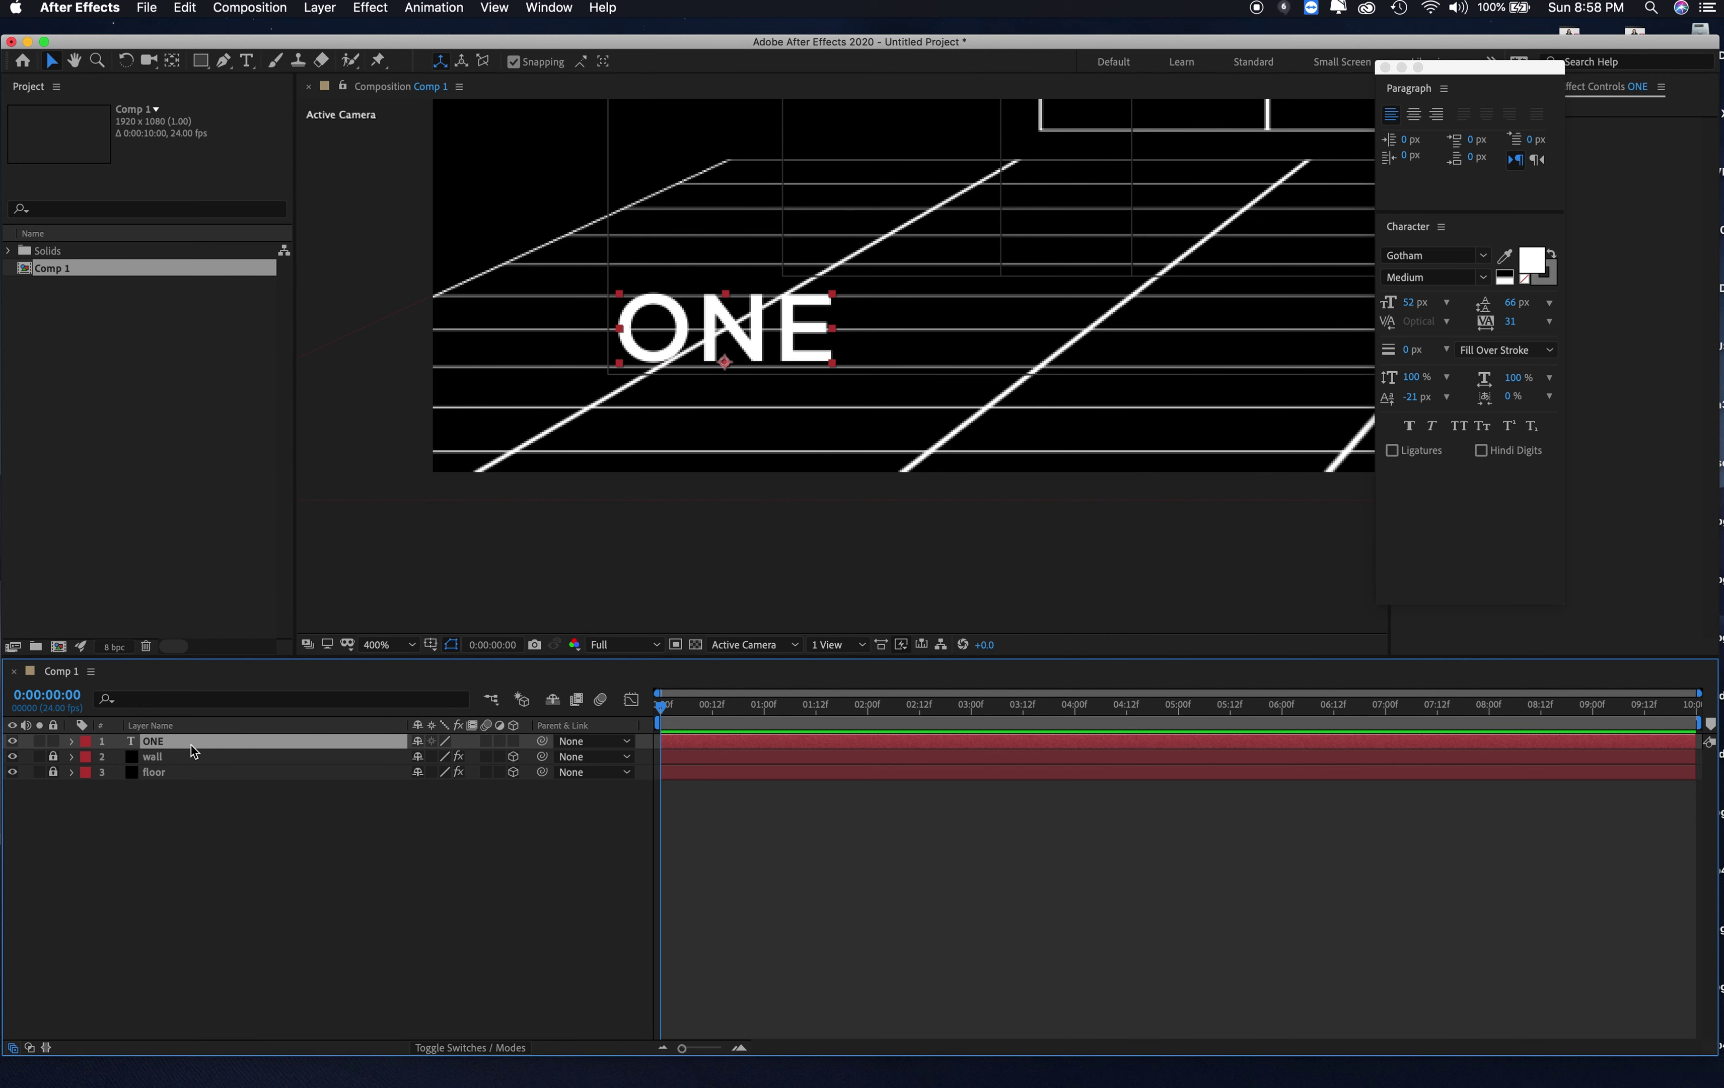
{"action": "key", "text": "super+d"}
{"action": "left_click_drag", "start_coordinate": [732, 327], "coordinate": [1035, 329]}
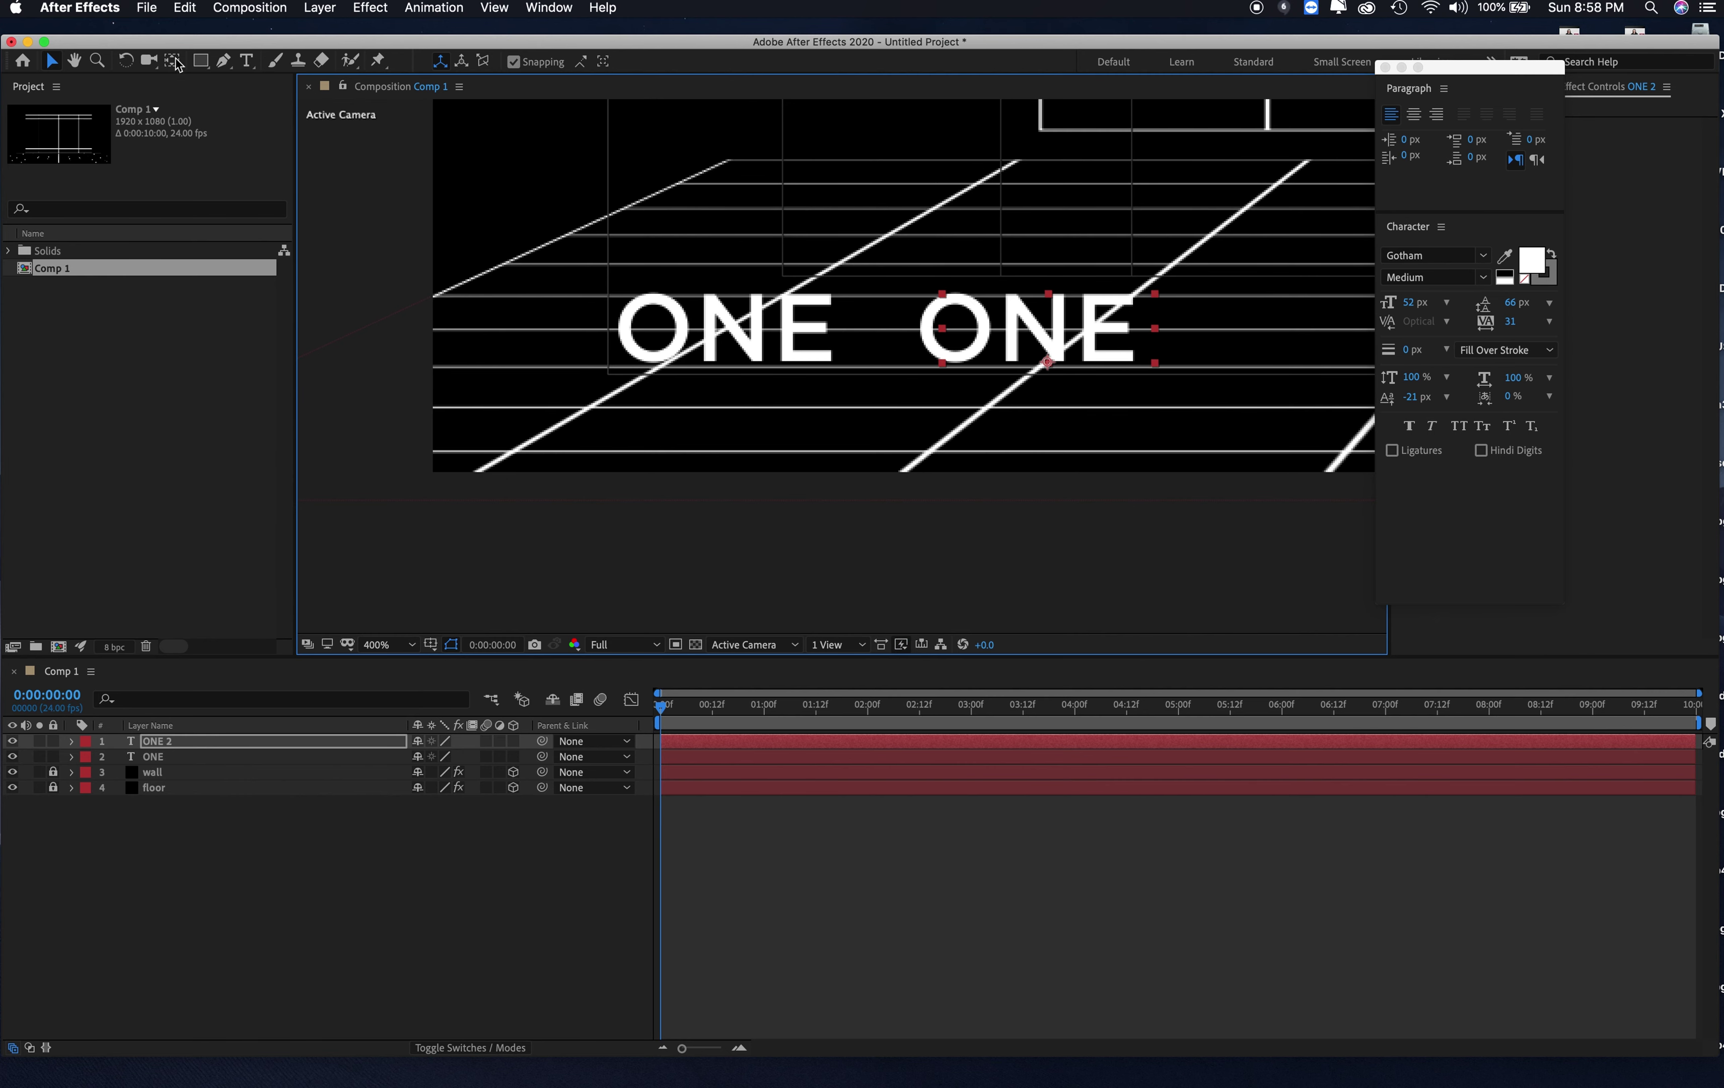
Step: Replace the duplicated layer's text with TWO in capitals
{"action": "left_click", "coordinate": [247, 60]}
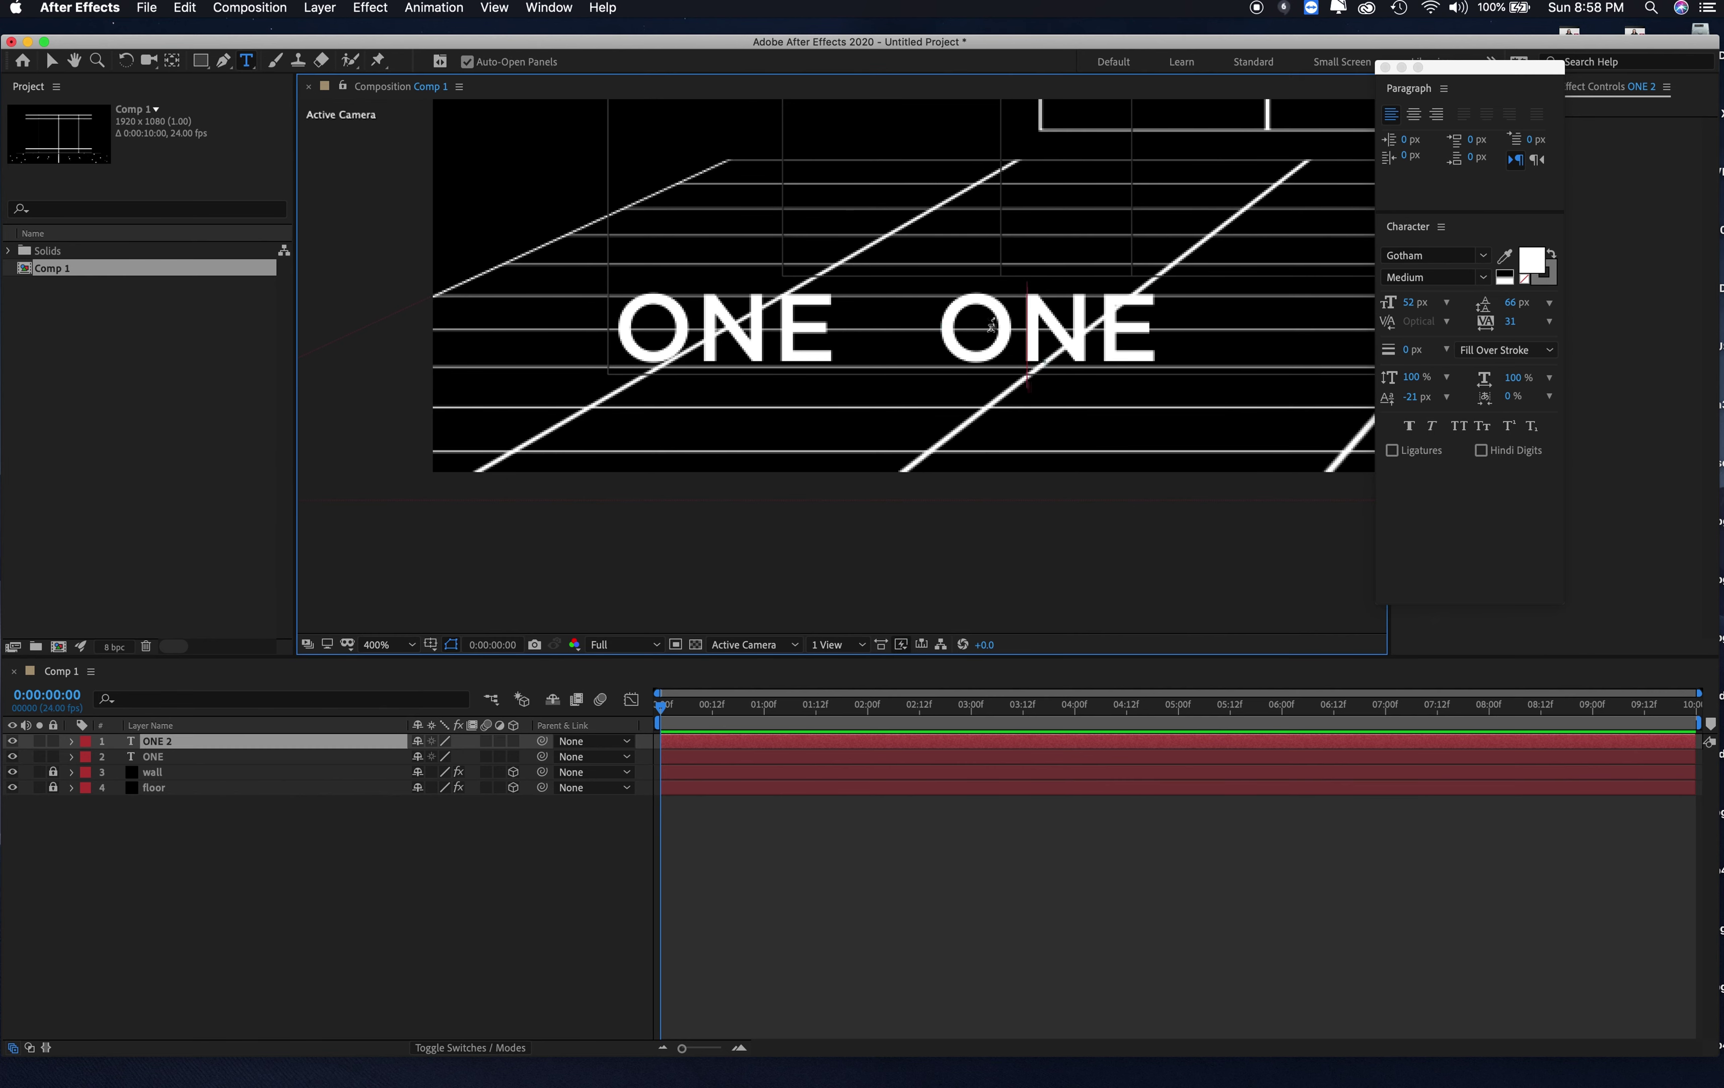
{"action": "type", "text": "two"}
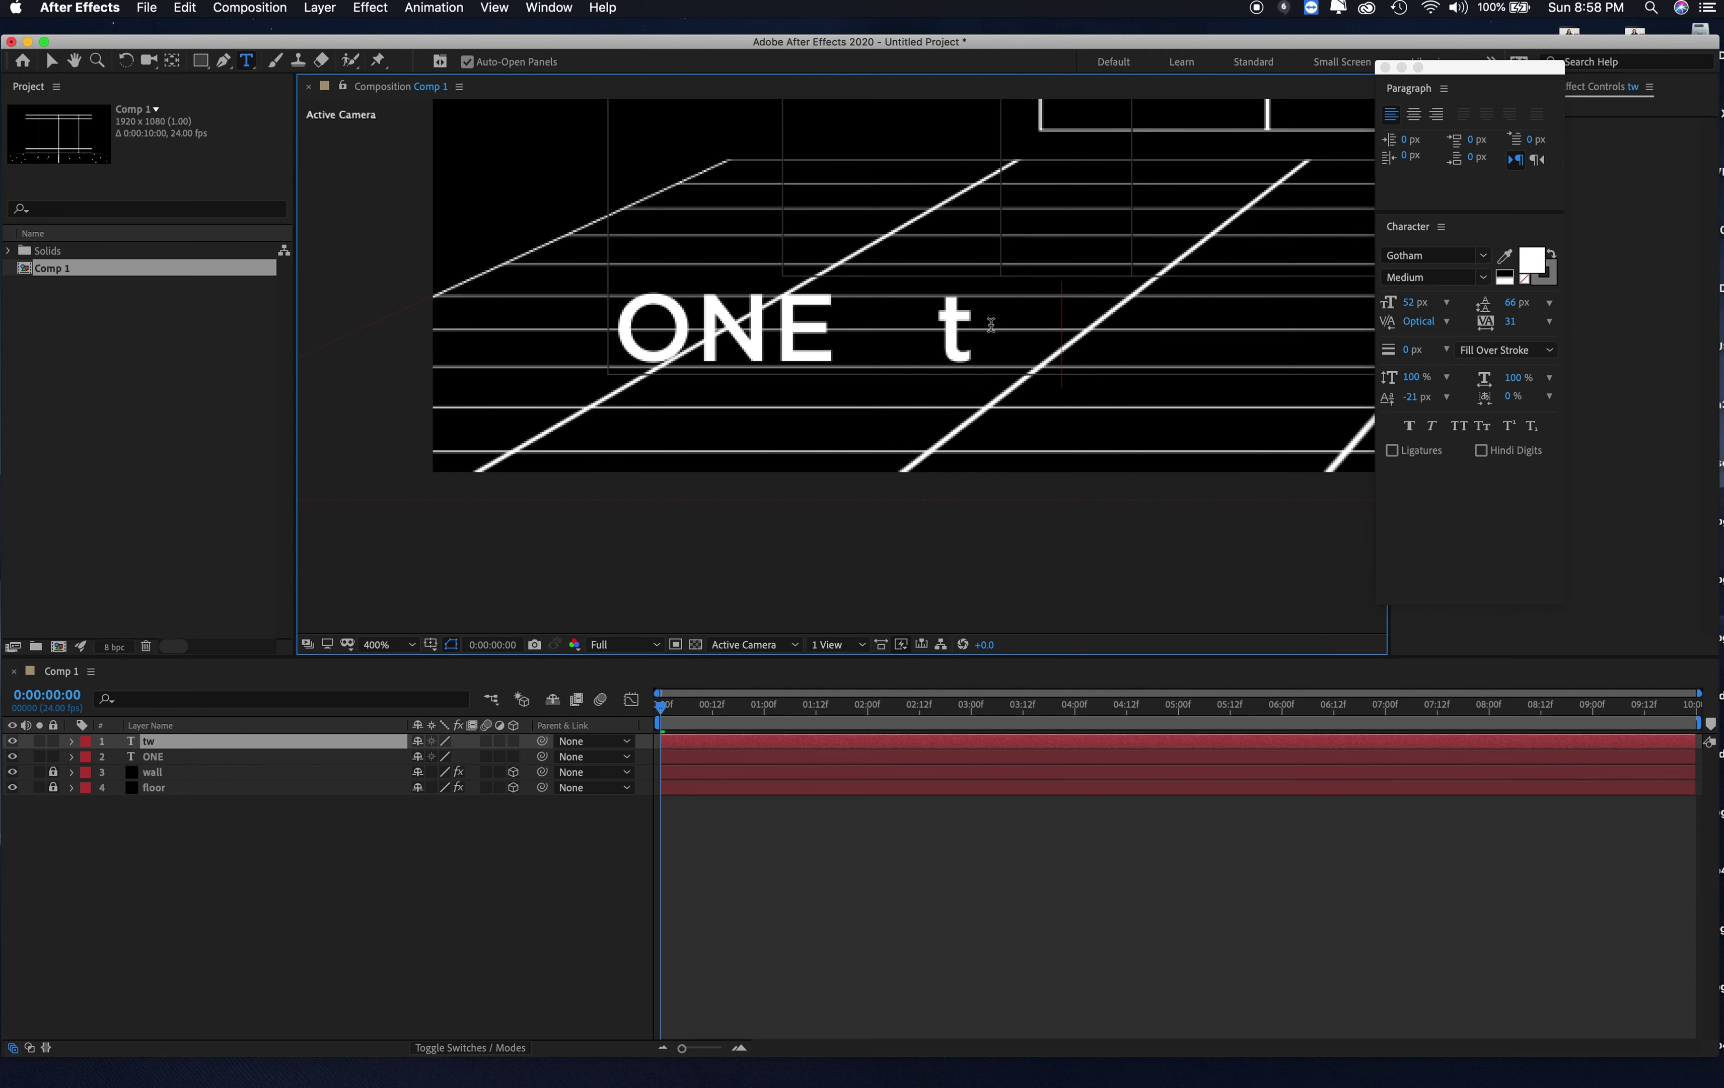
{"action": "key", "text": "BackSpace"}
{"action": "key", "text": "BackSpace"}
{"action": "key", "text": "BackSpace"}
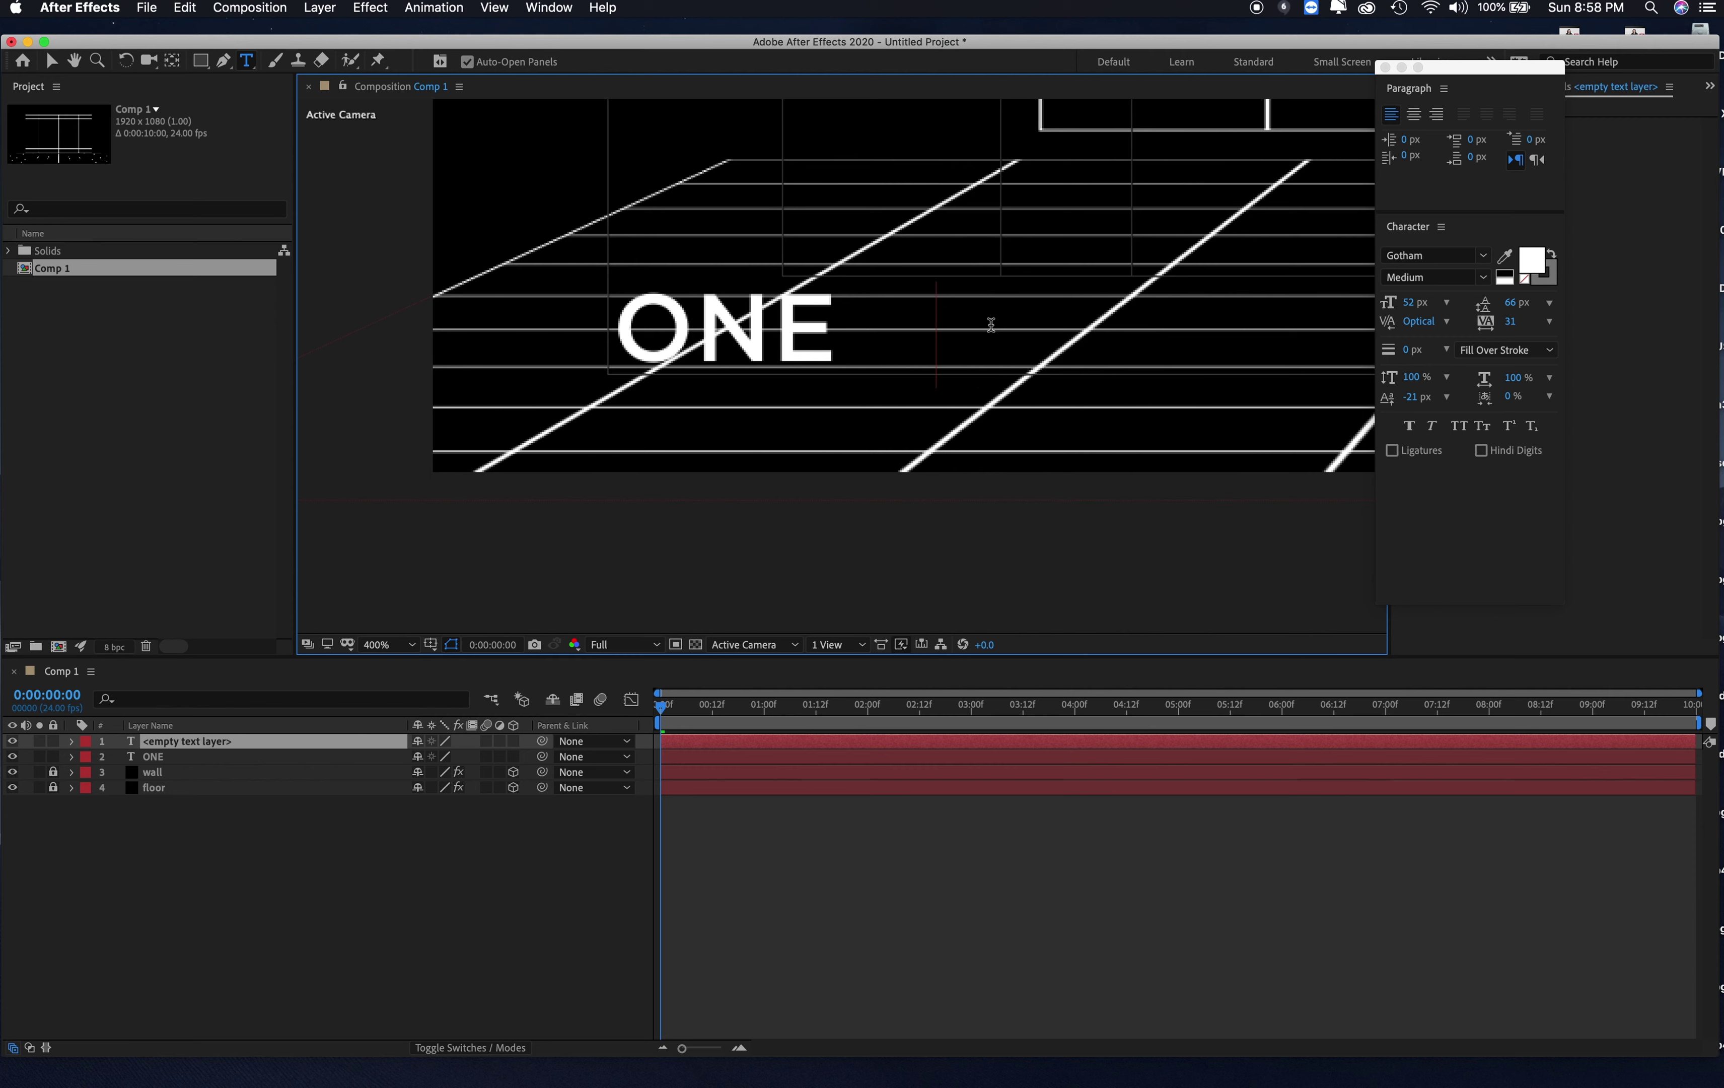
{"action": "type", "text": "TWO"}
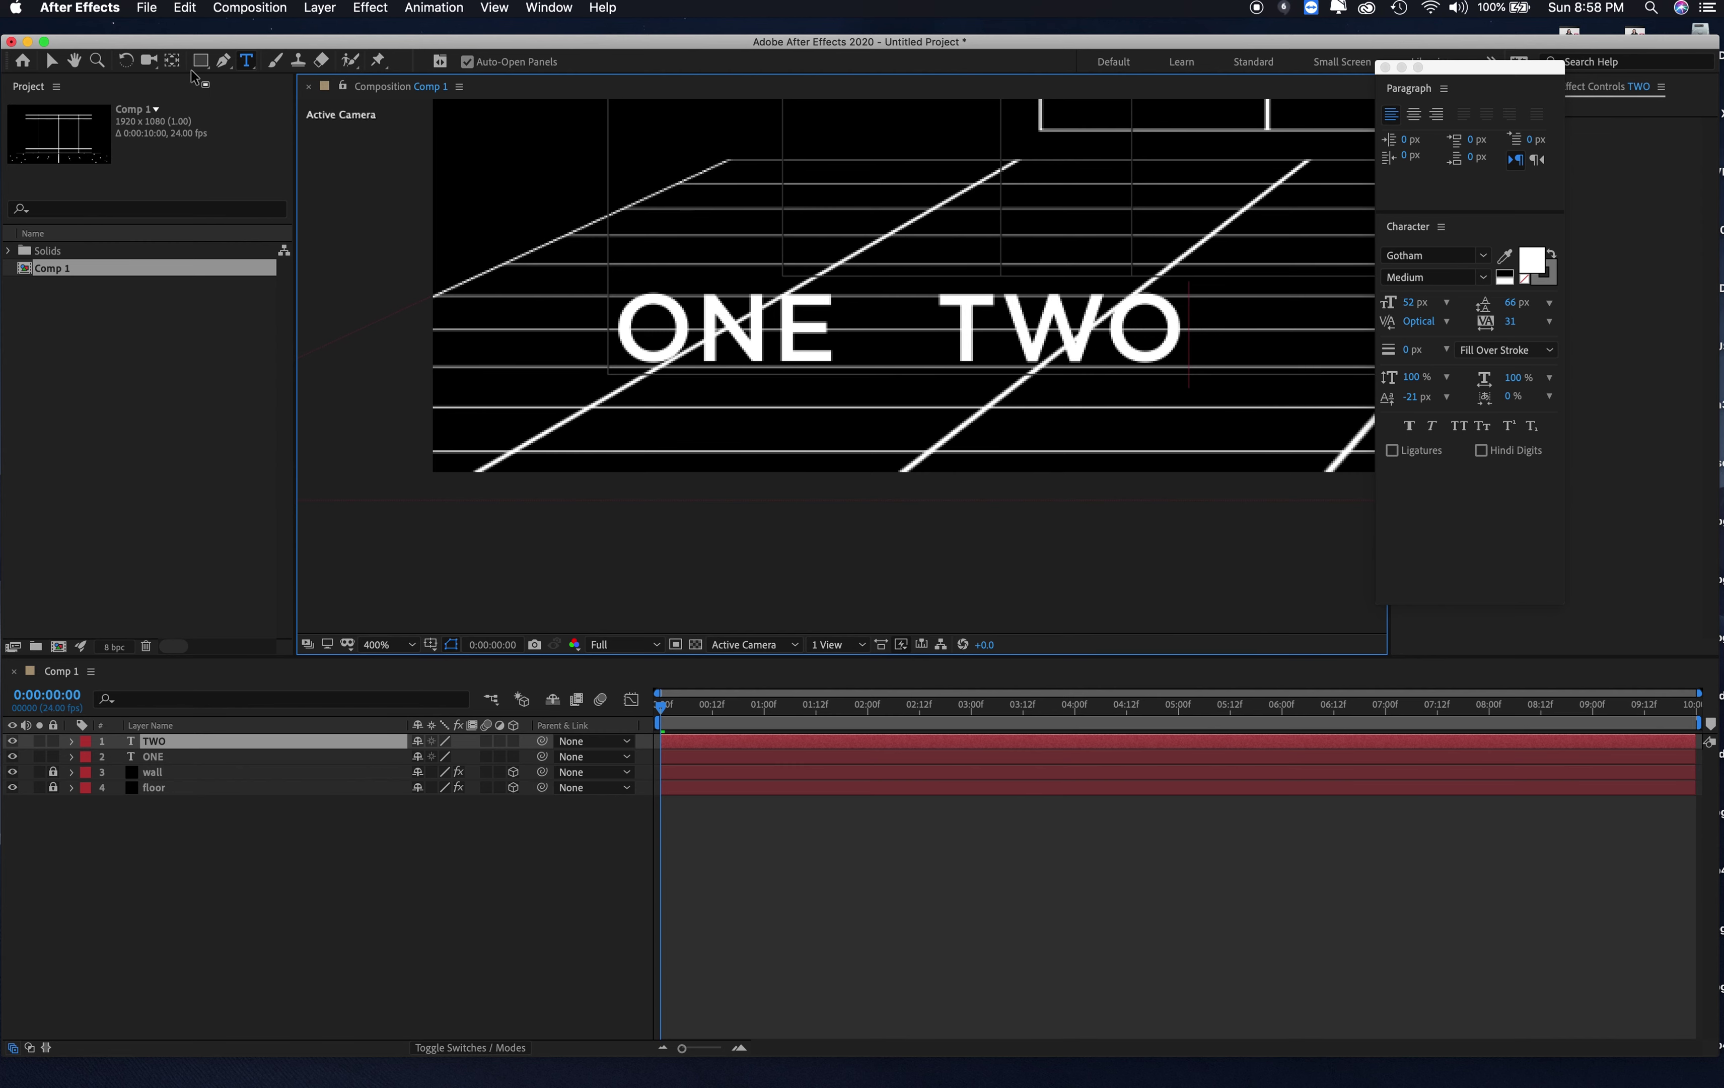
{"action": "left_click", "coordinate": [51, 61]}
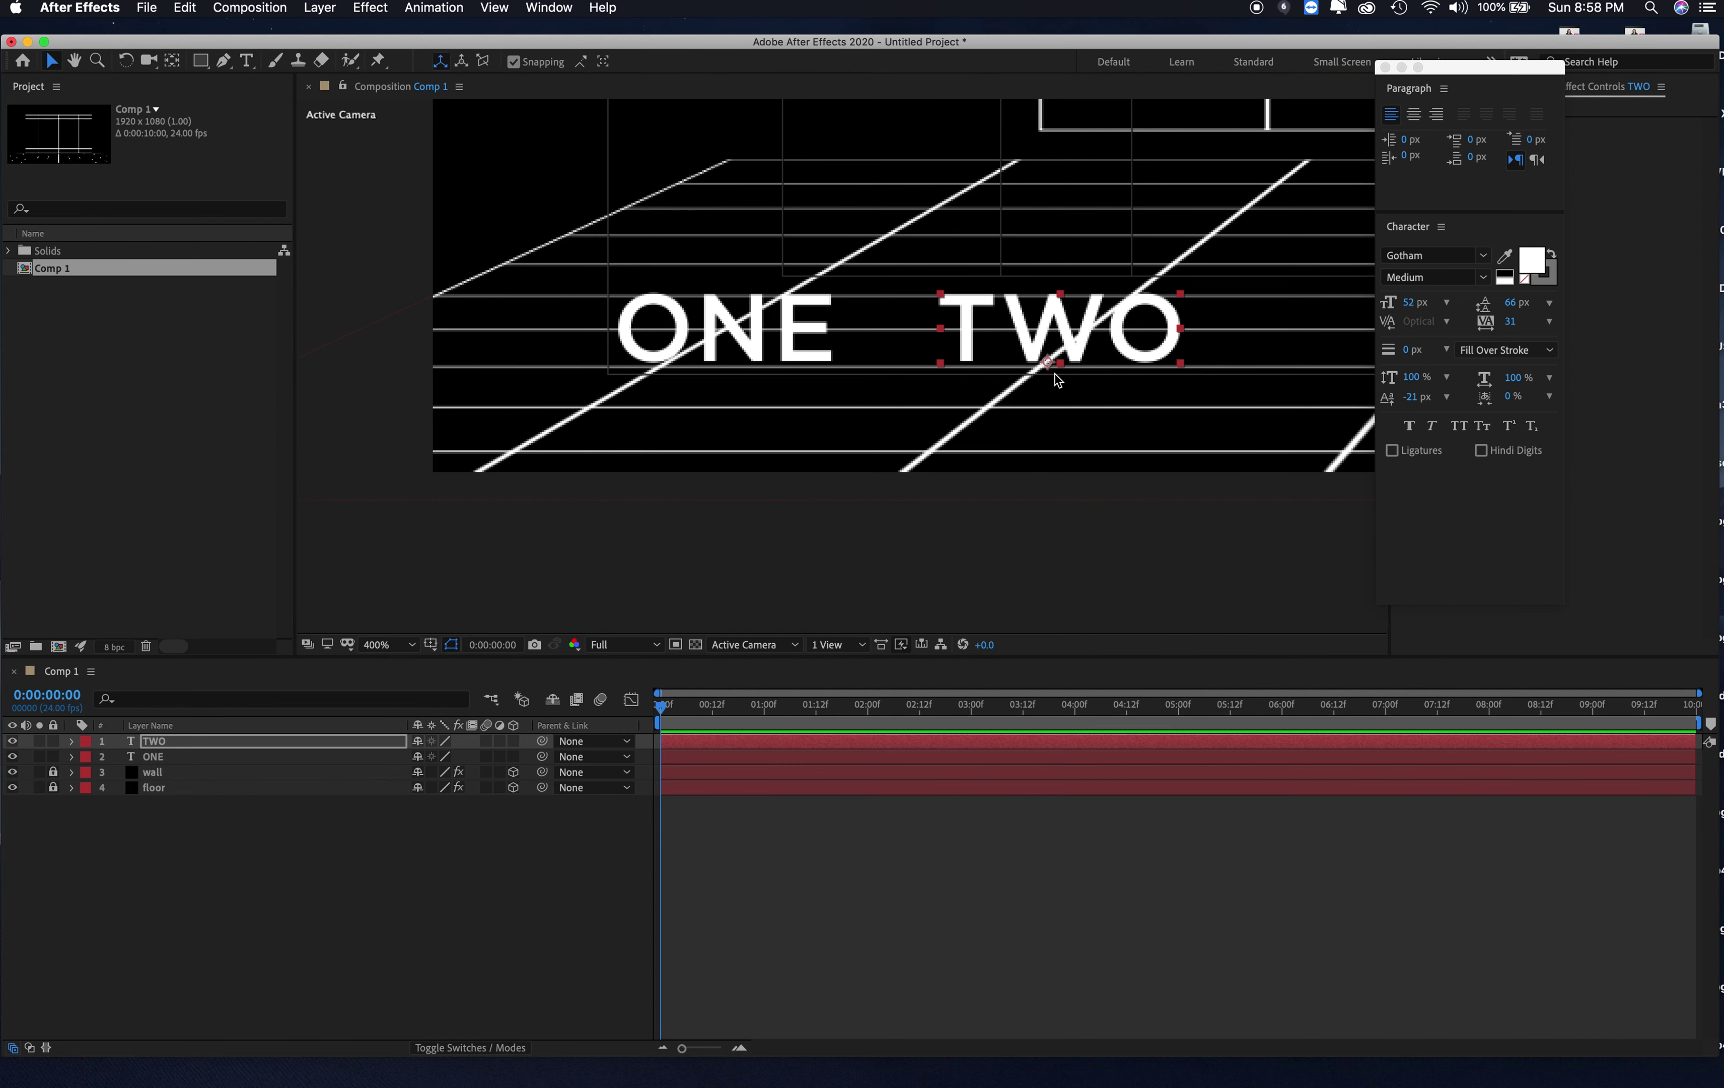
Step: Move the TWO layer's anchor point to the bottom center of its text with the Pan Behind tool
{"action": "key", "text": "period"}
{"action": "key", "text": "h"}
{"action": "key", "text": "period"}
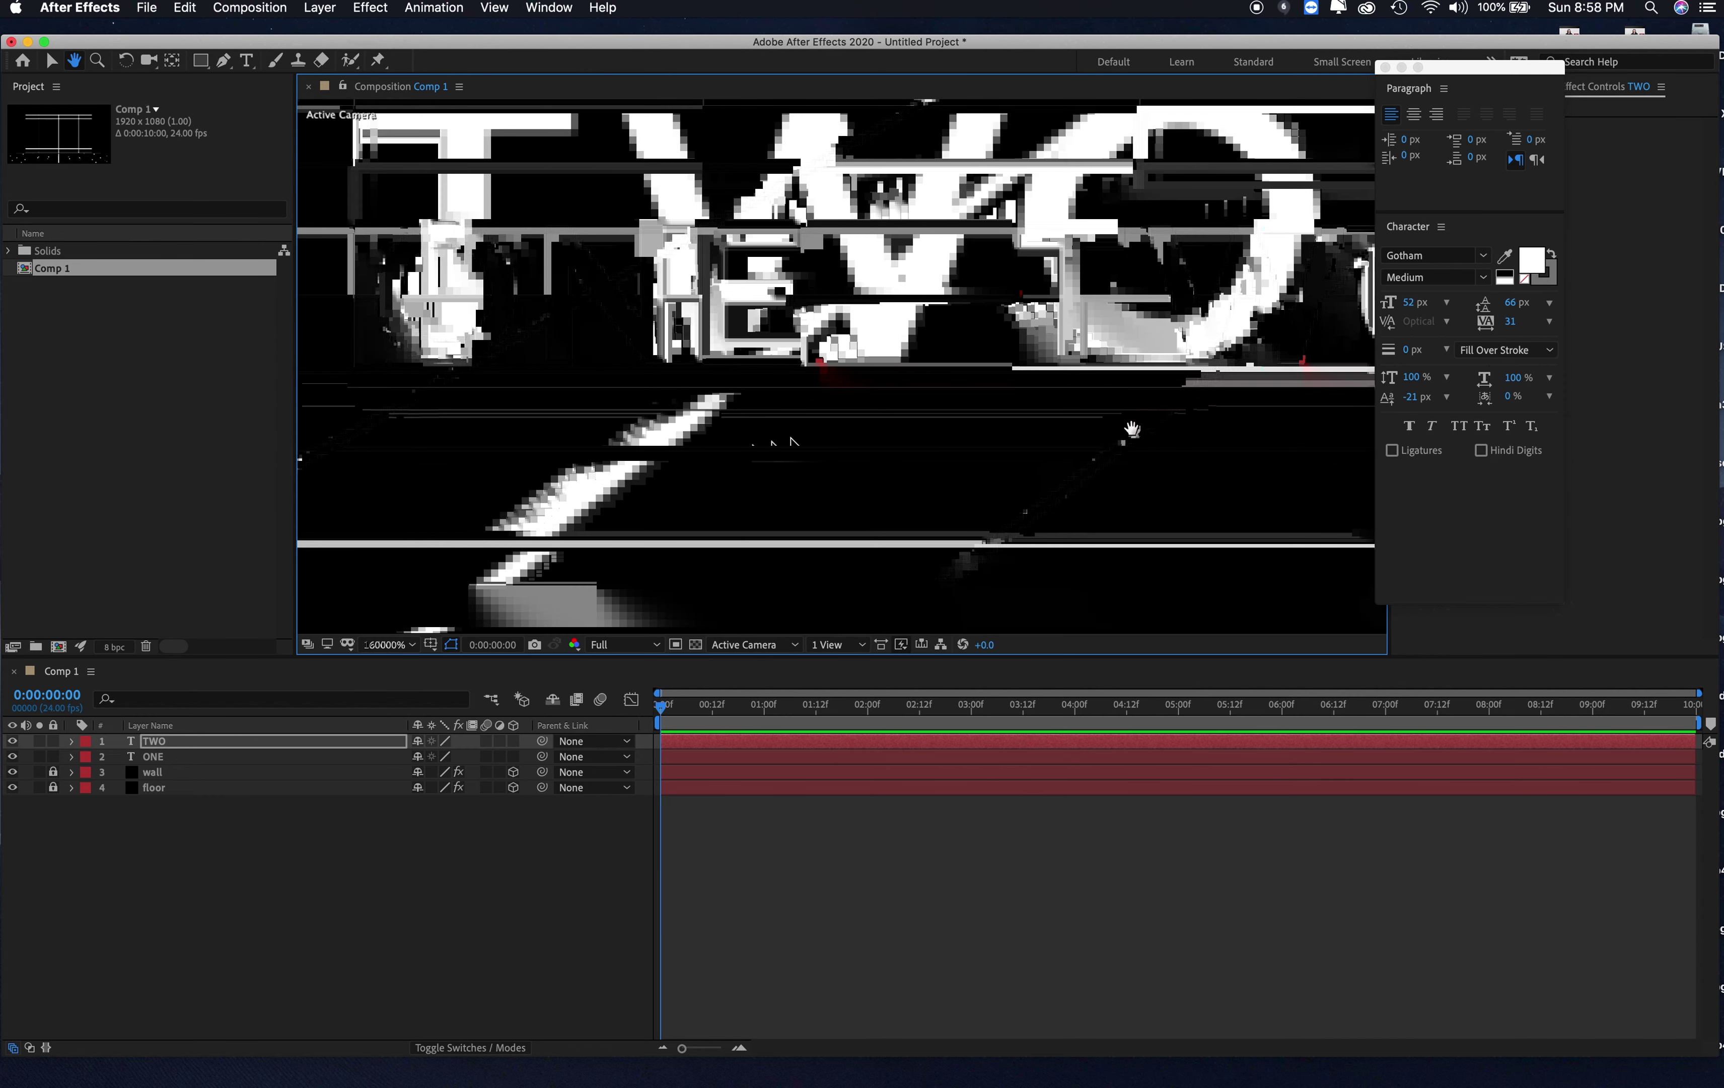
{"action": "key", "text": "v"}
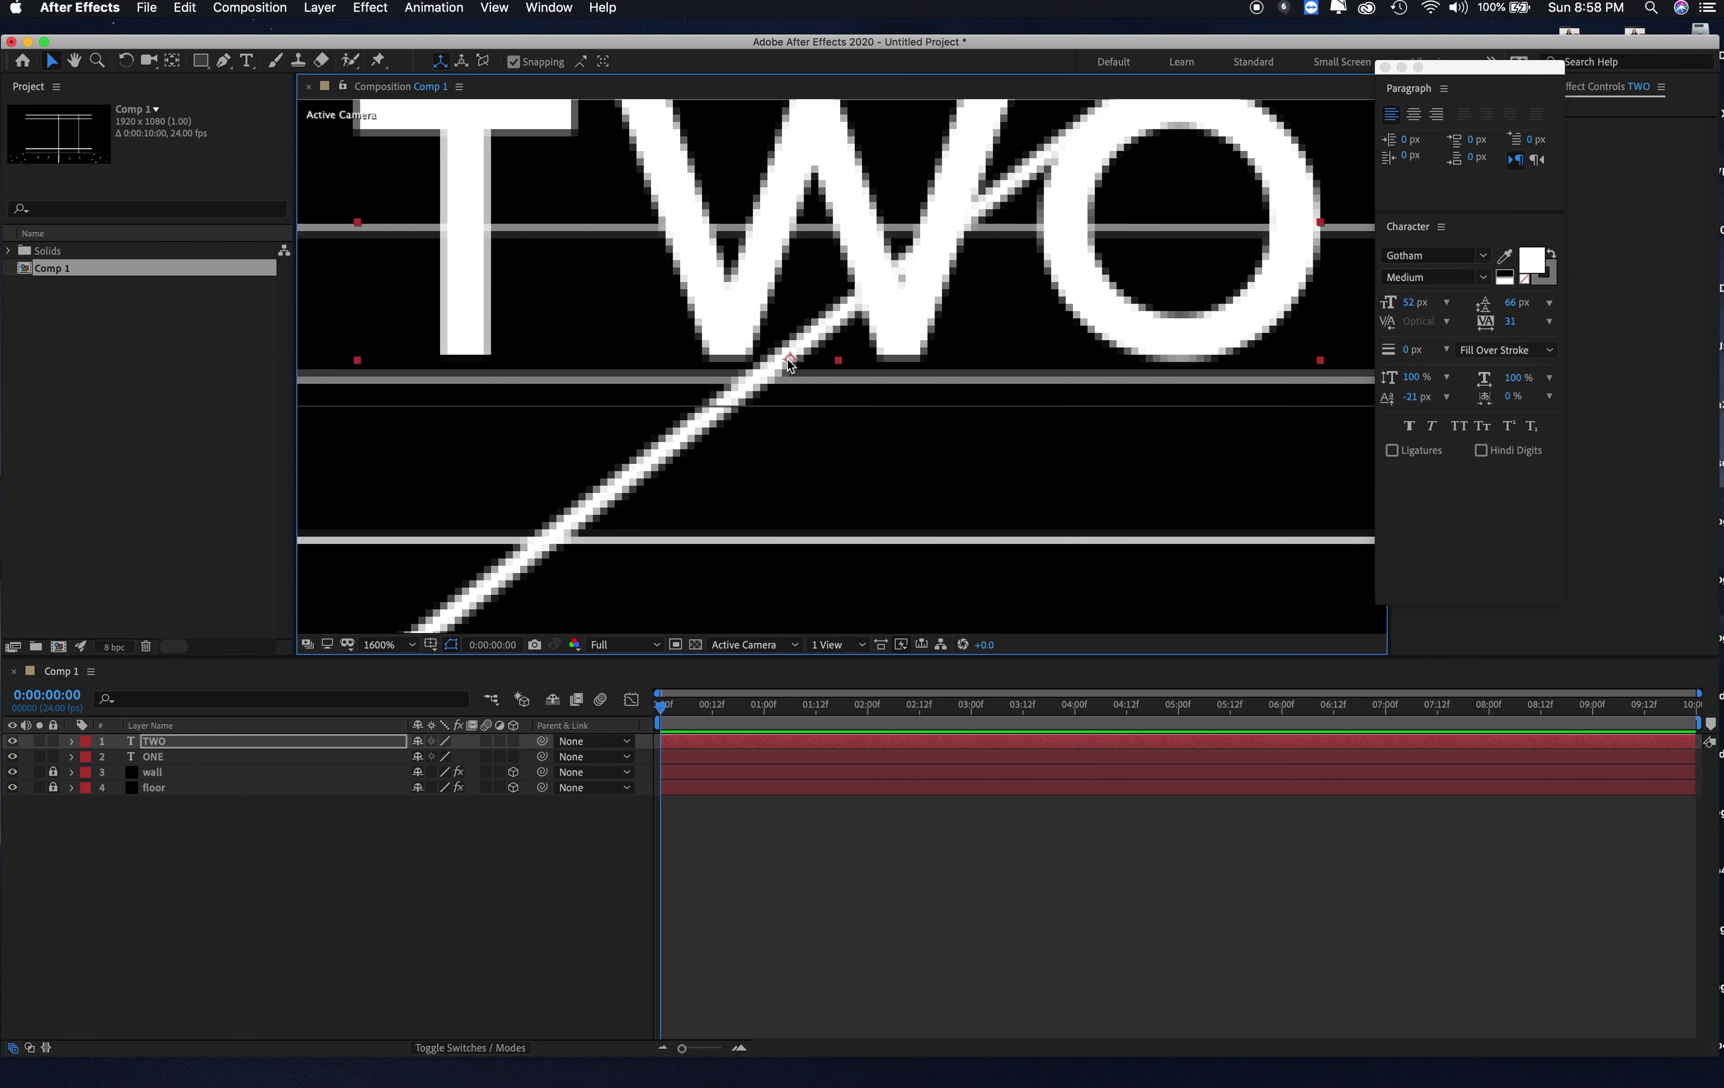
{"action": "key", "text": "y"}
{"action": "left_click_drag", "start_coordinate": [788, 359], "coordinate": [862, 399]}
{"action": "key", "text": "comma"}
{"action": "key", "text": "v"}
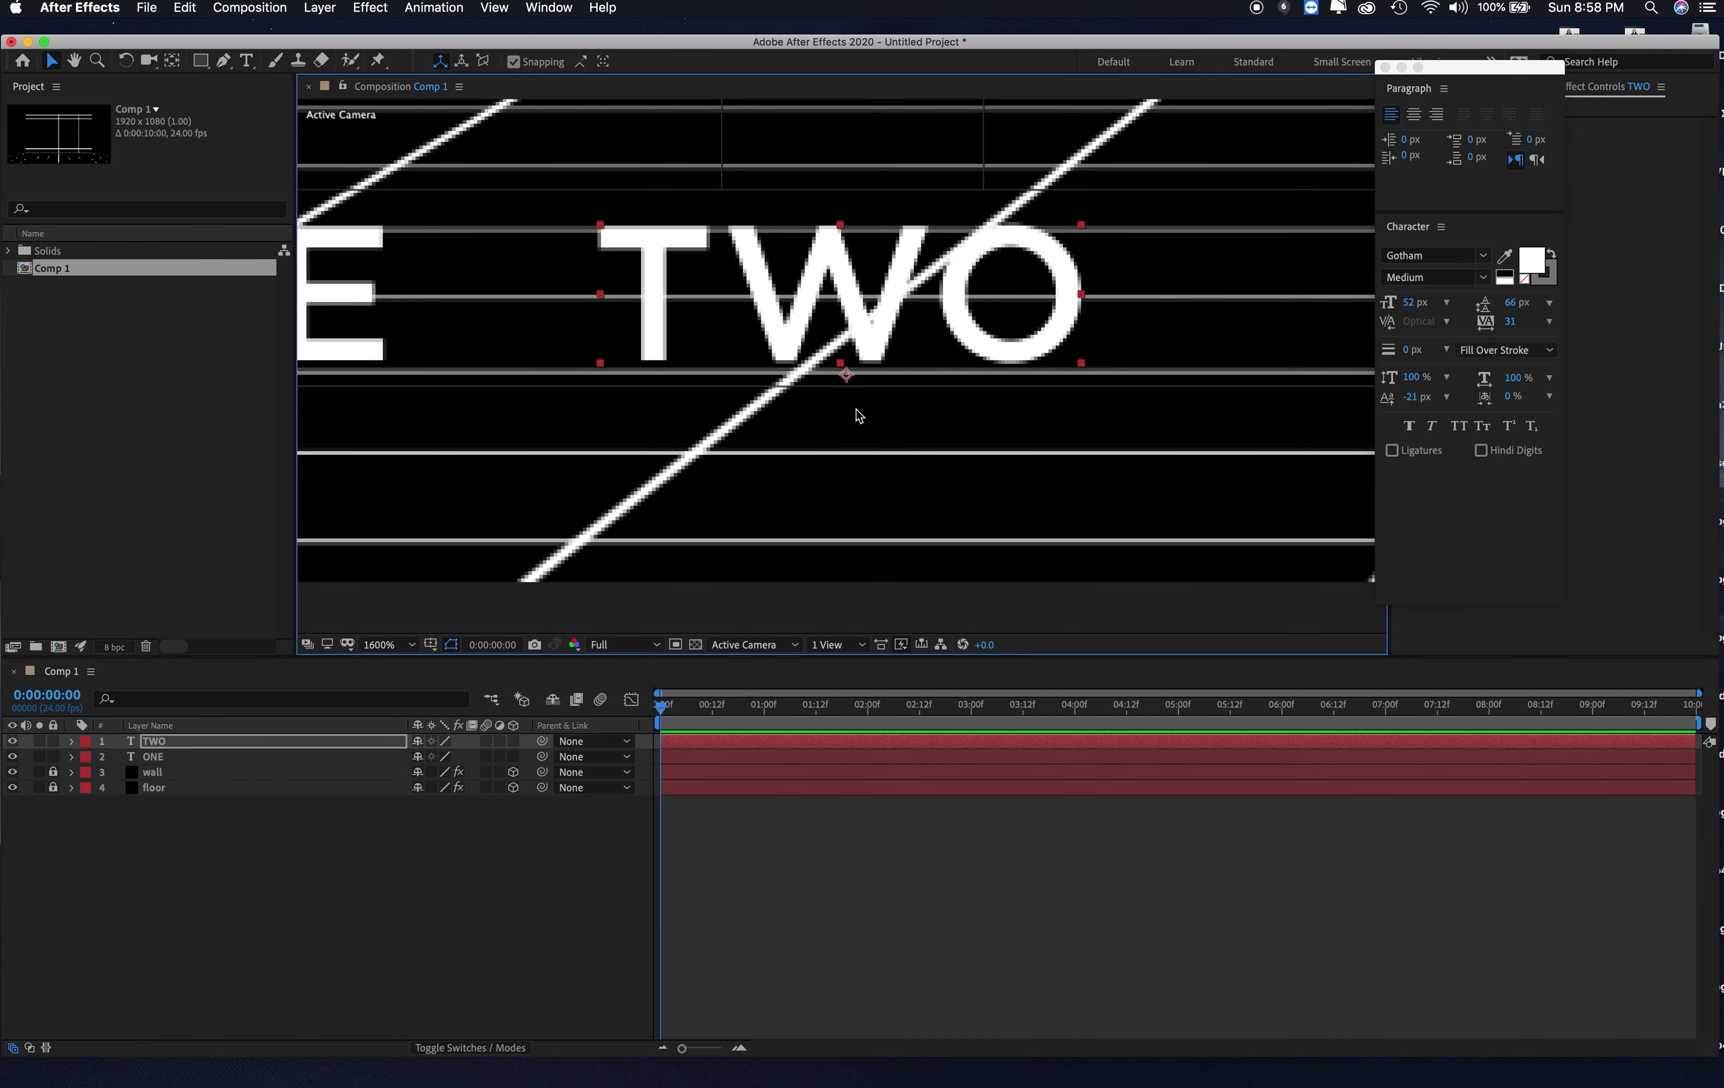
{"action": "key", "text": "period"}
{"action": "key", "text": "y"}
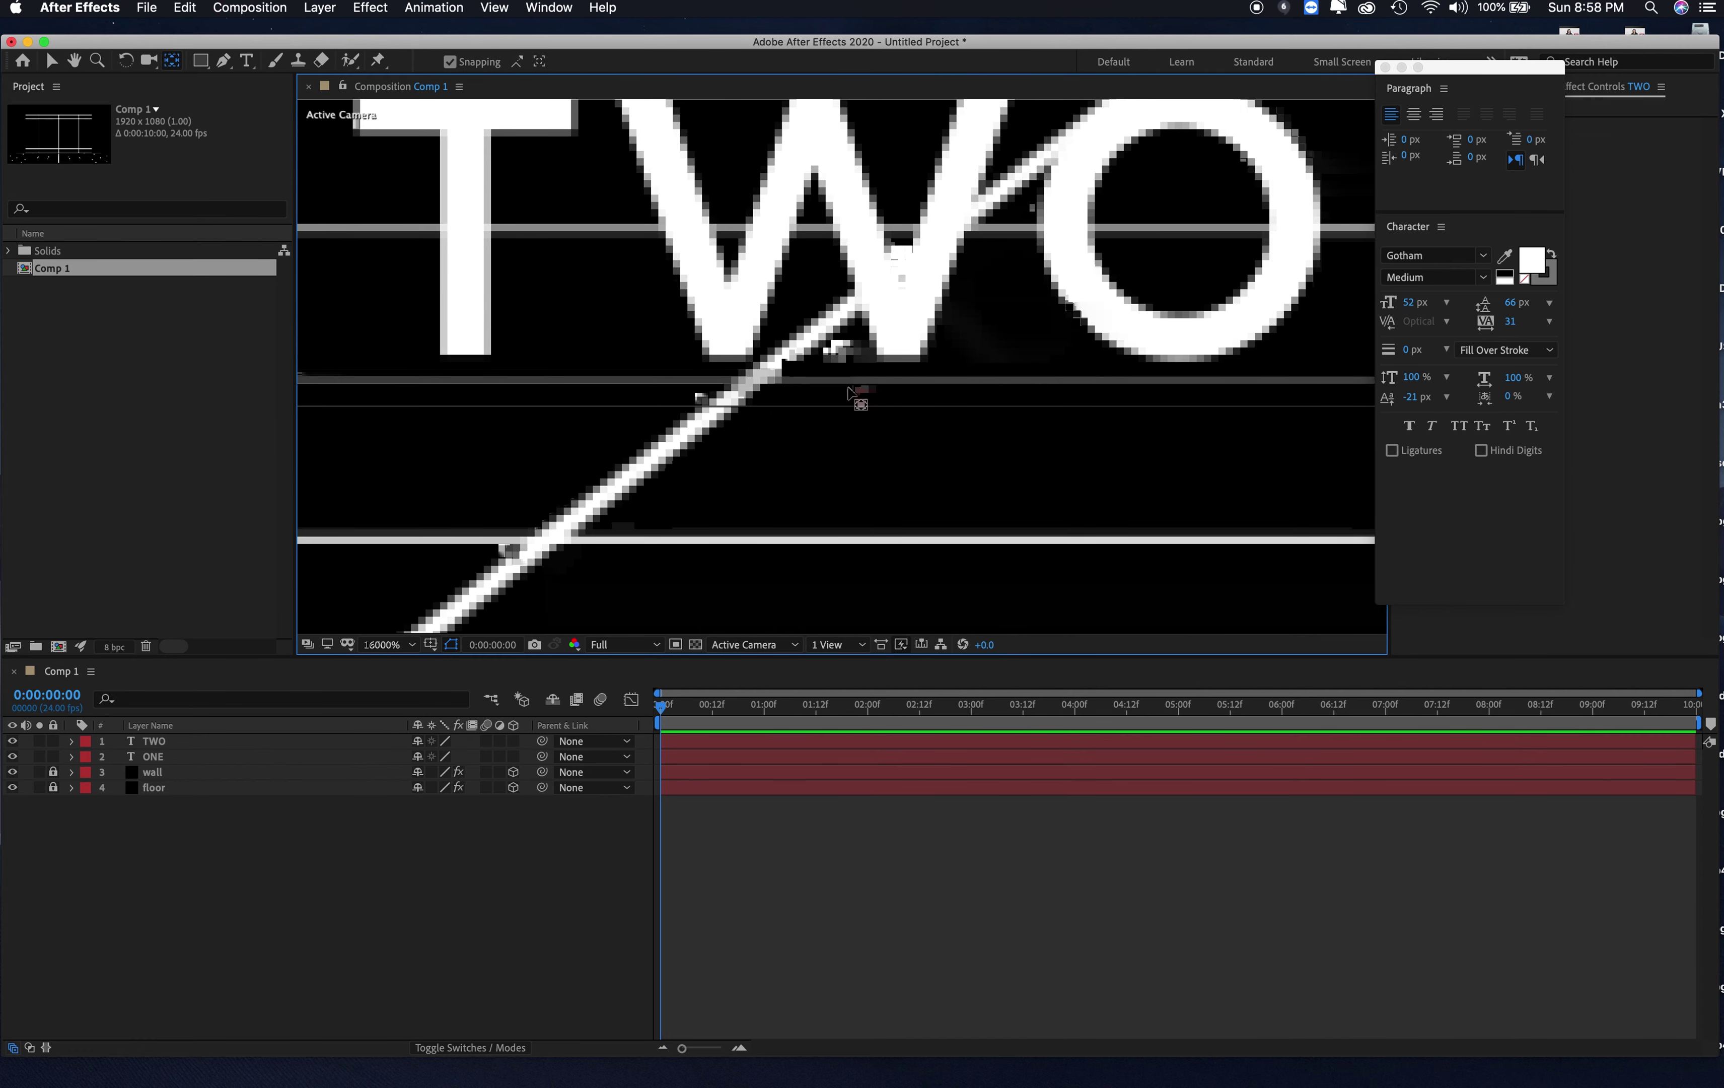
{"action": "left_click", "coordinate": [854, 388]}
{"action": "left_click_drag", "start_coordinate": [850, 381], "coordinate": [839, 360]}
{"action": "key", "text": "comma"}
{"action": "key", "text": "comma"}
{"action": "key", "text": "v"}
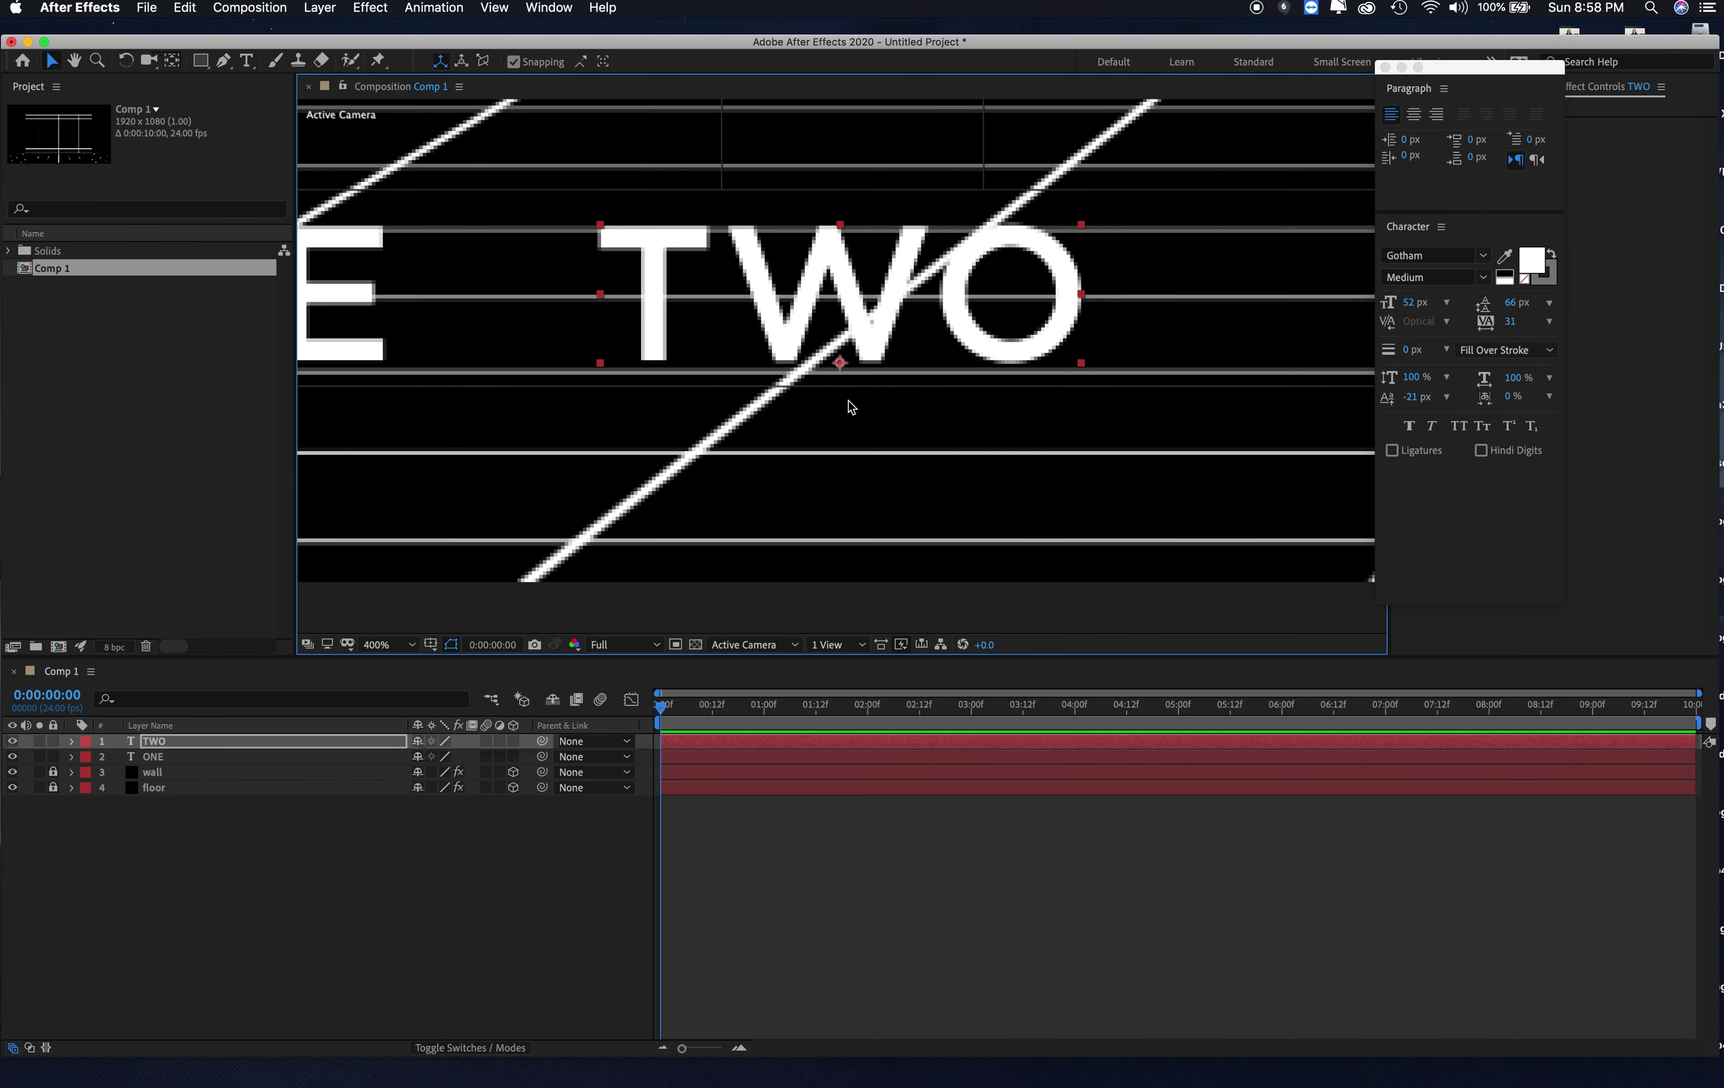
Step: Duplicate the TWO text layer and place the copy to its right on the same baseline, over the neighbouring diagonal floor line
{"action": "left_click", "coordinate": [256, 742]}
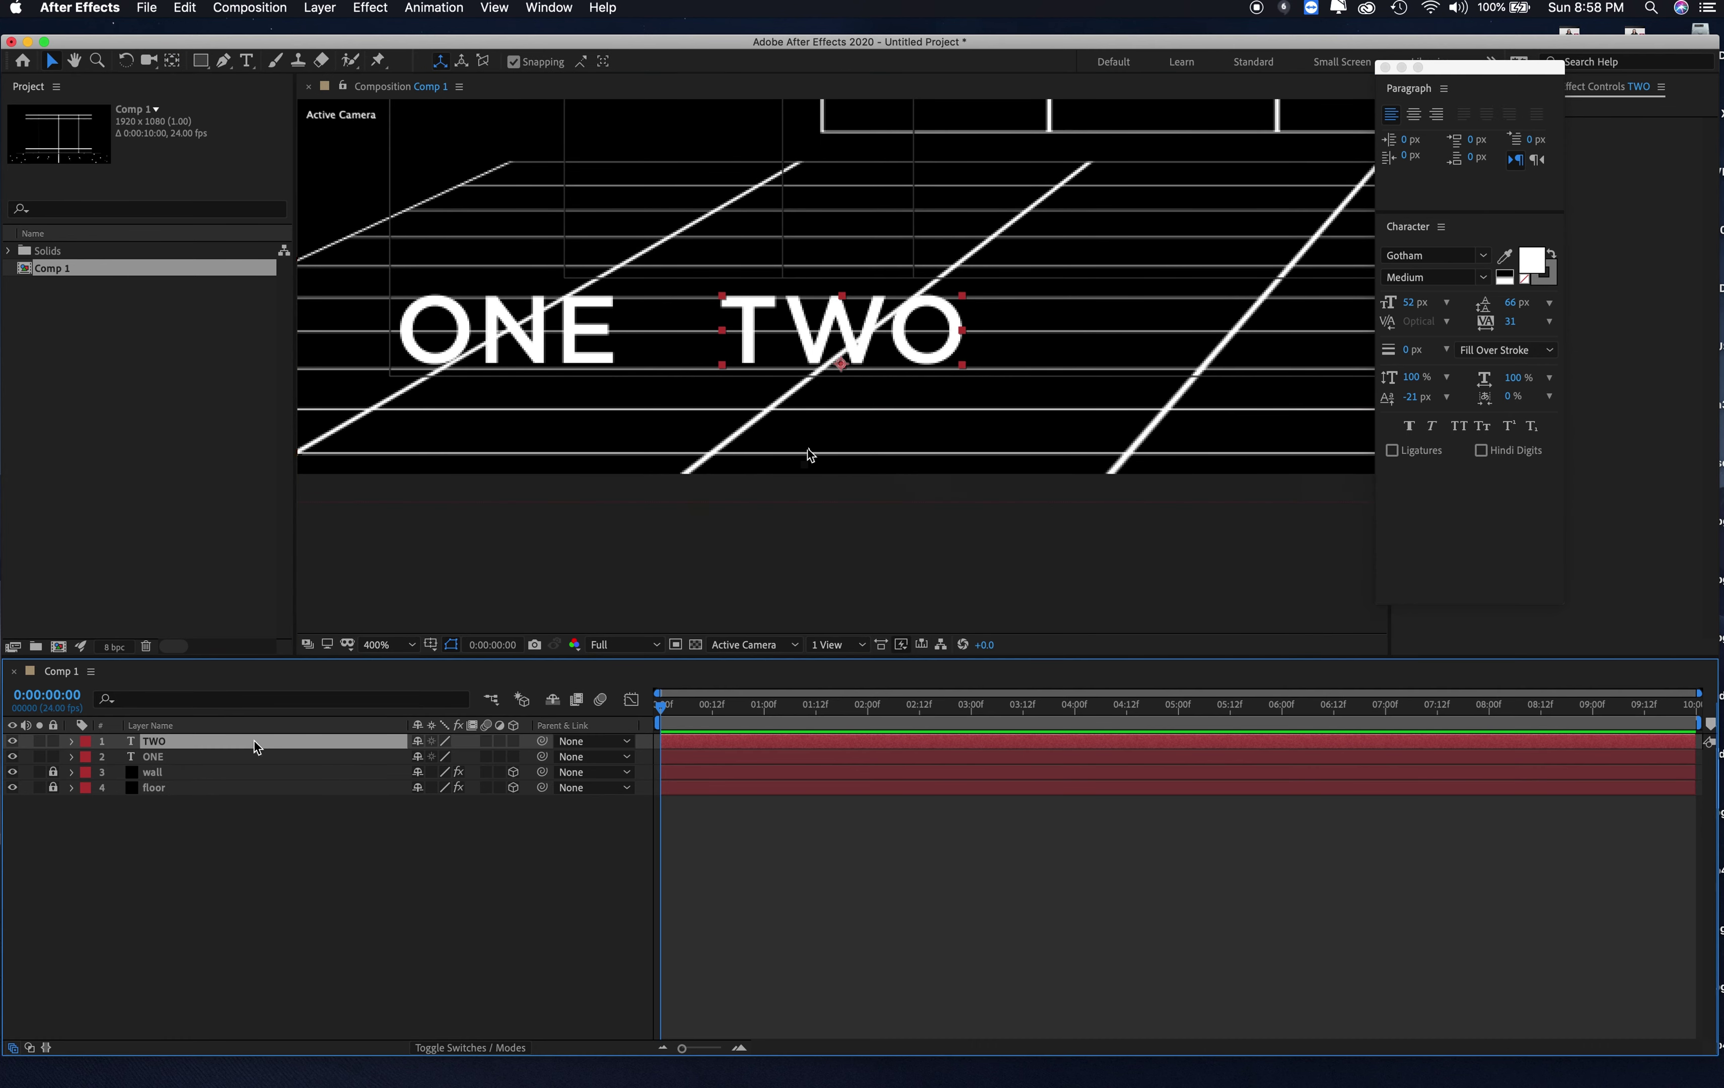
{"action": "key", "text": "super+d"}
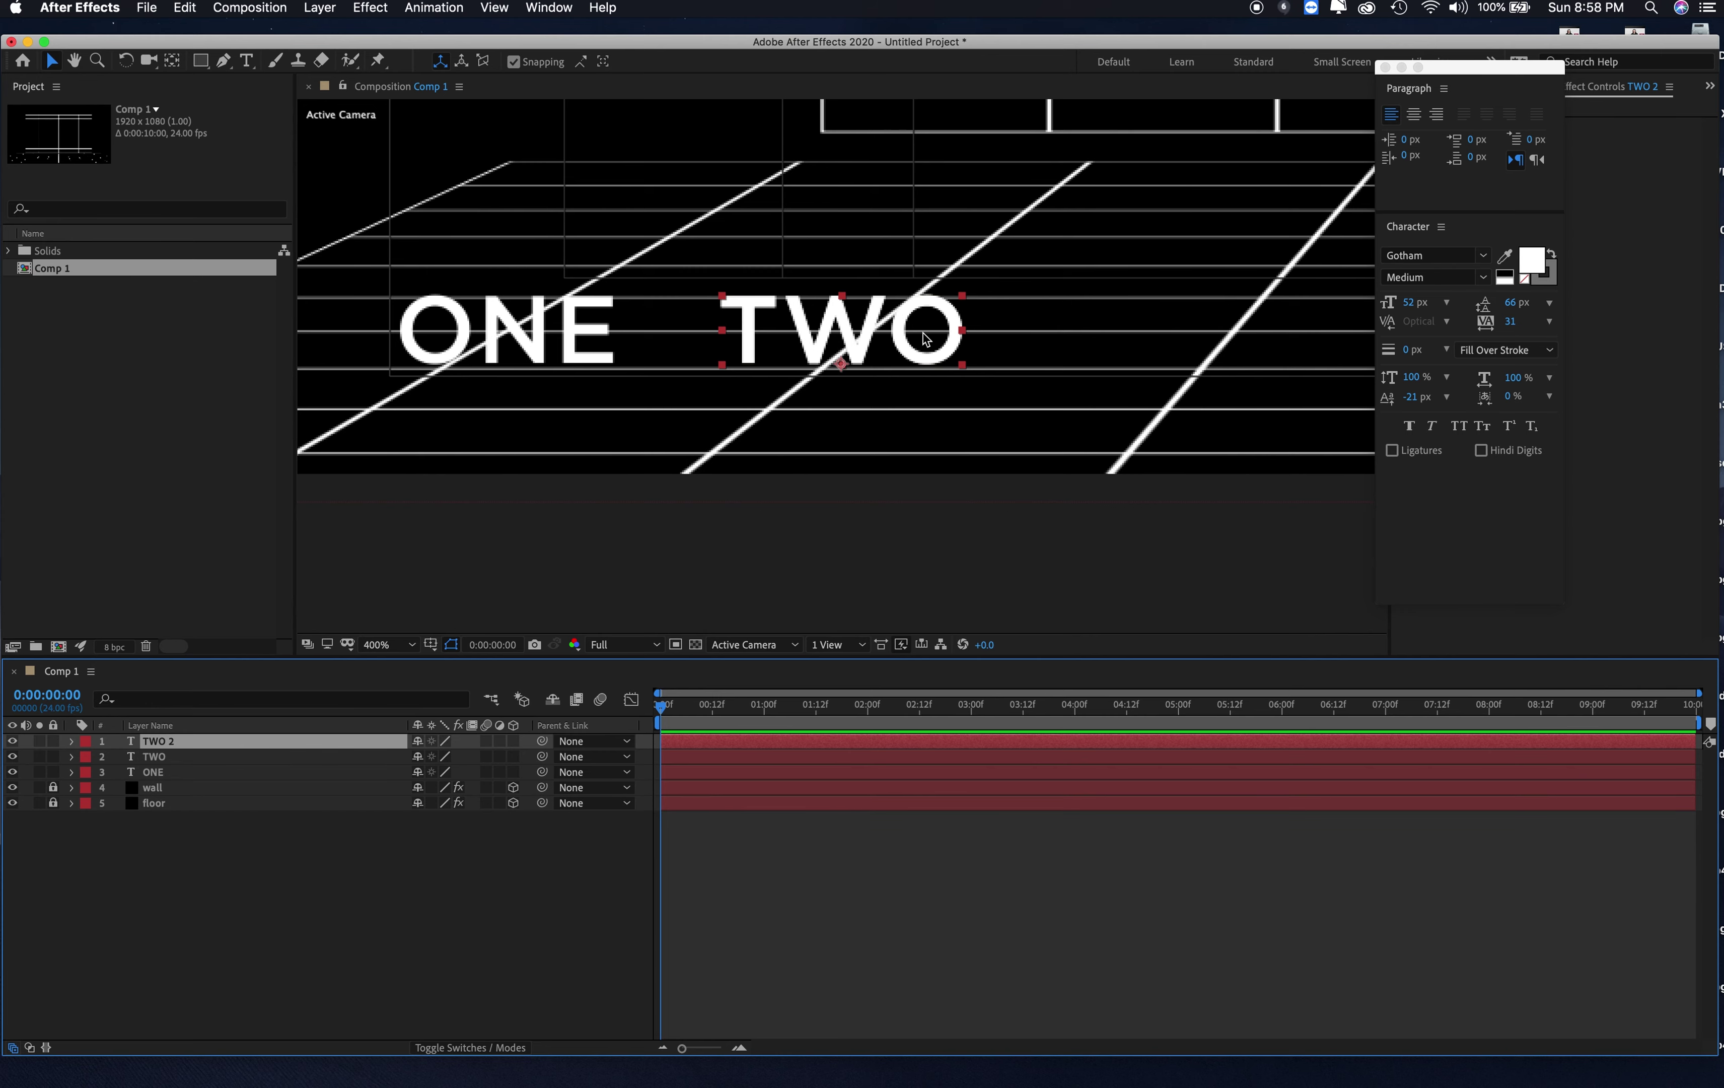
{"action": "left_click_drag", "start_coordinate": [909, 356], "coordinate": [1245, 358]}
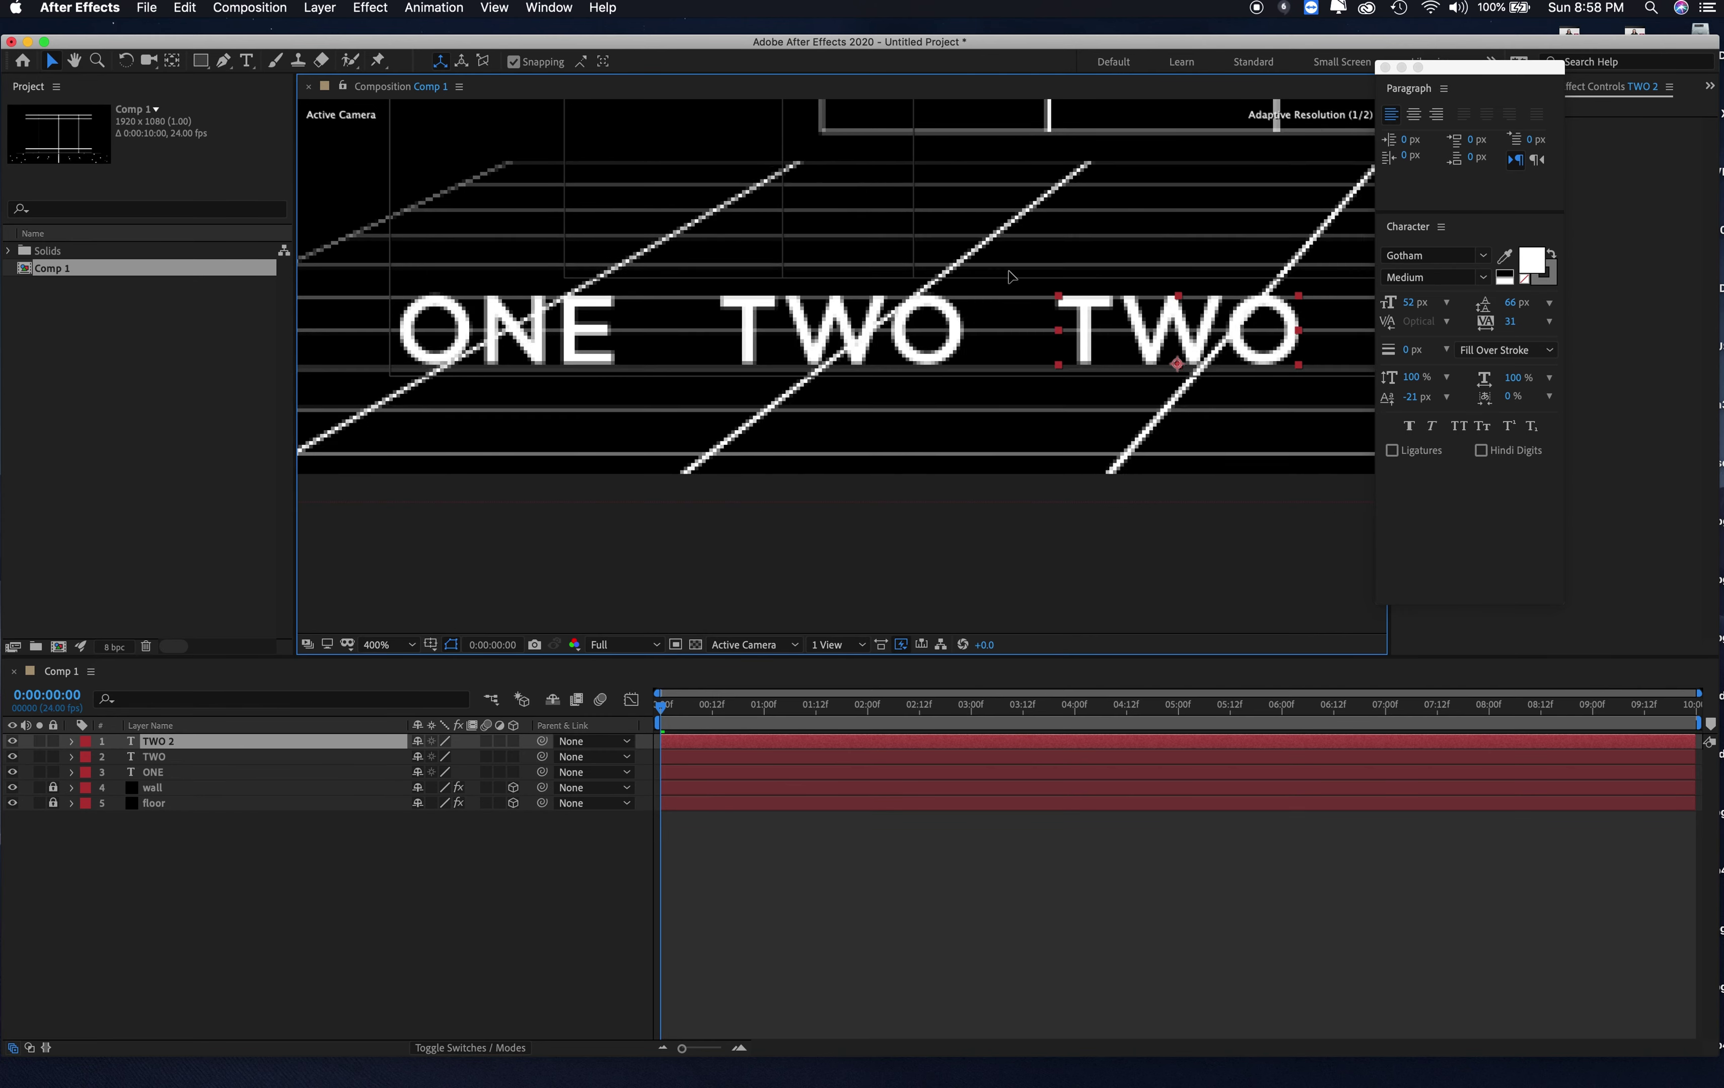
{"action": "left_click", "coordinate": [246, 61]}
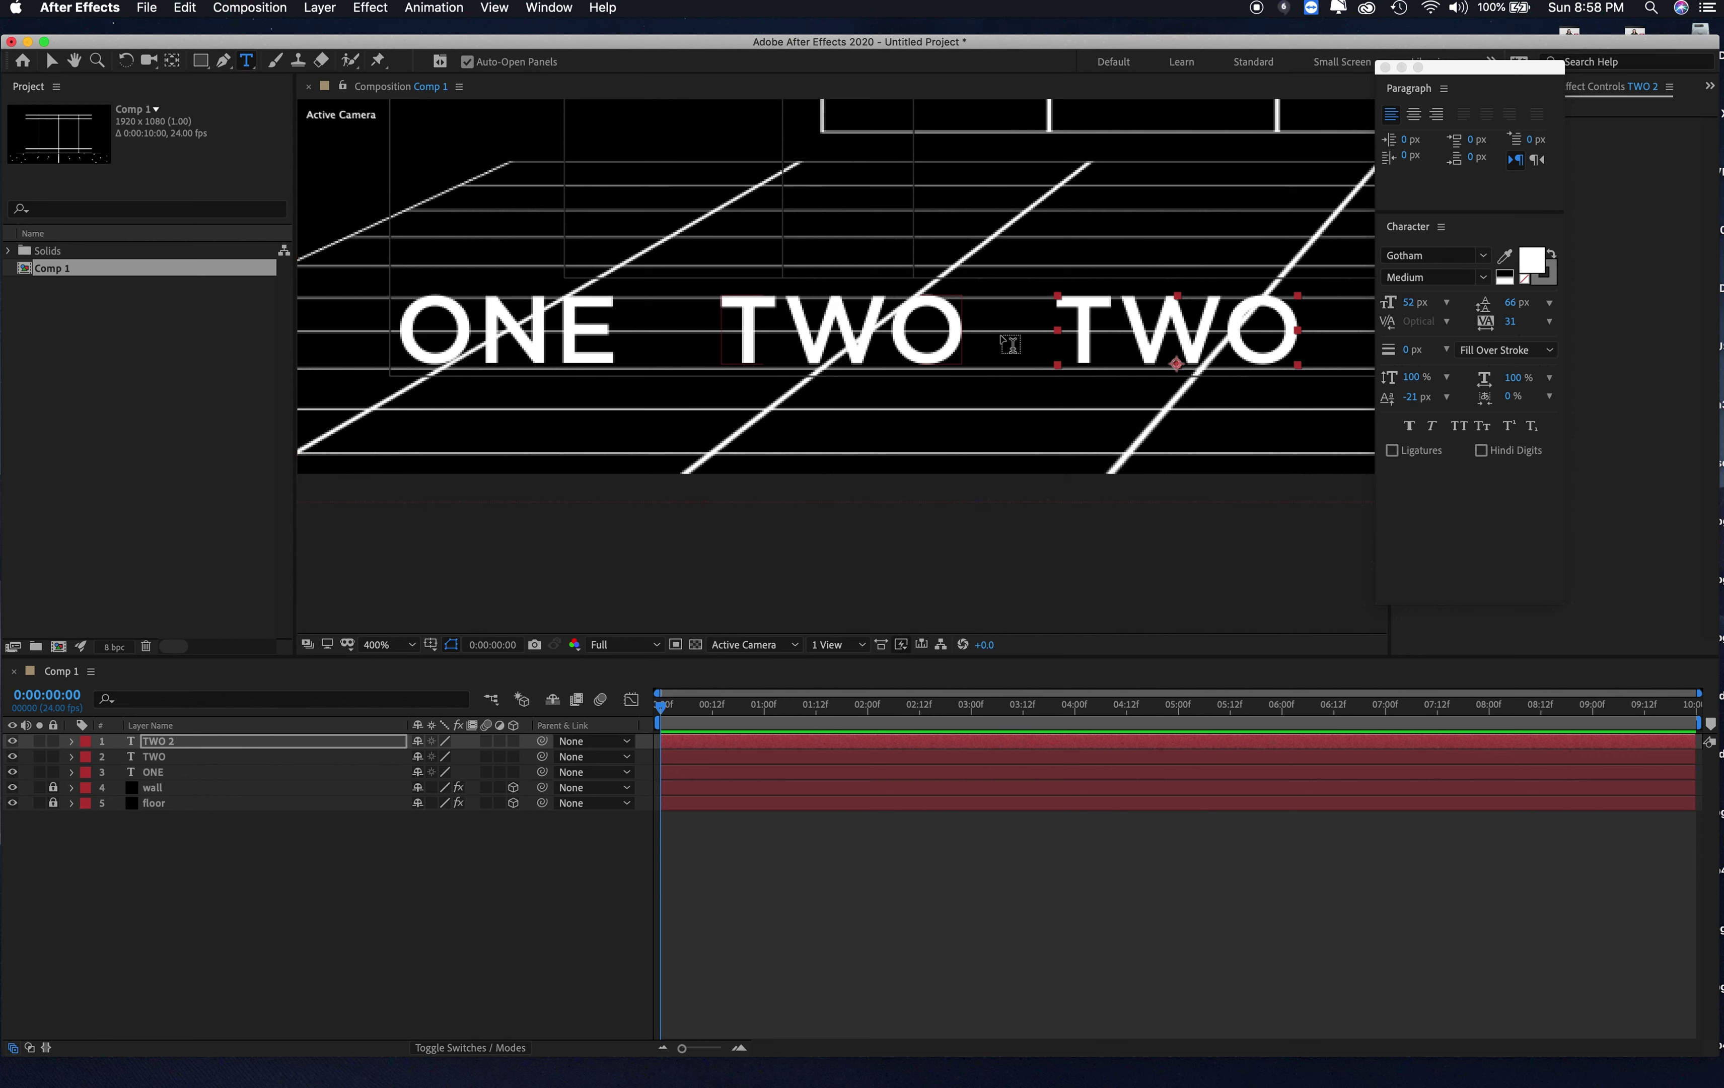
{"action": "double_click", "coordinate": [1113, 327]}
{"action": "type", "text": "T"}
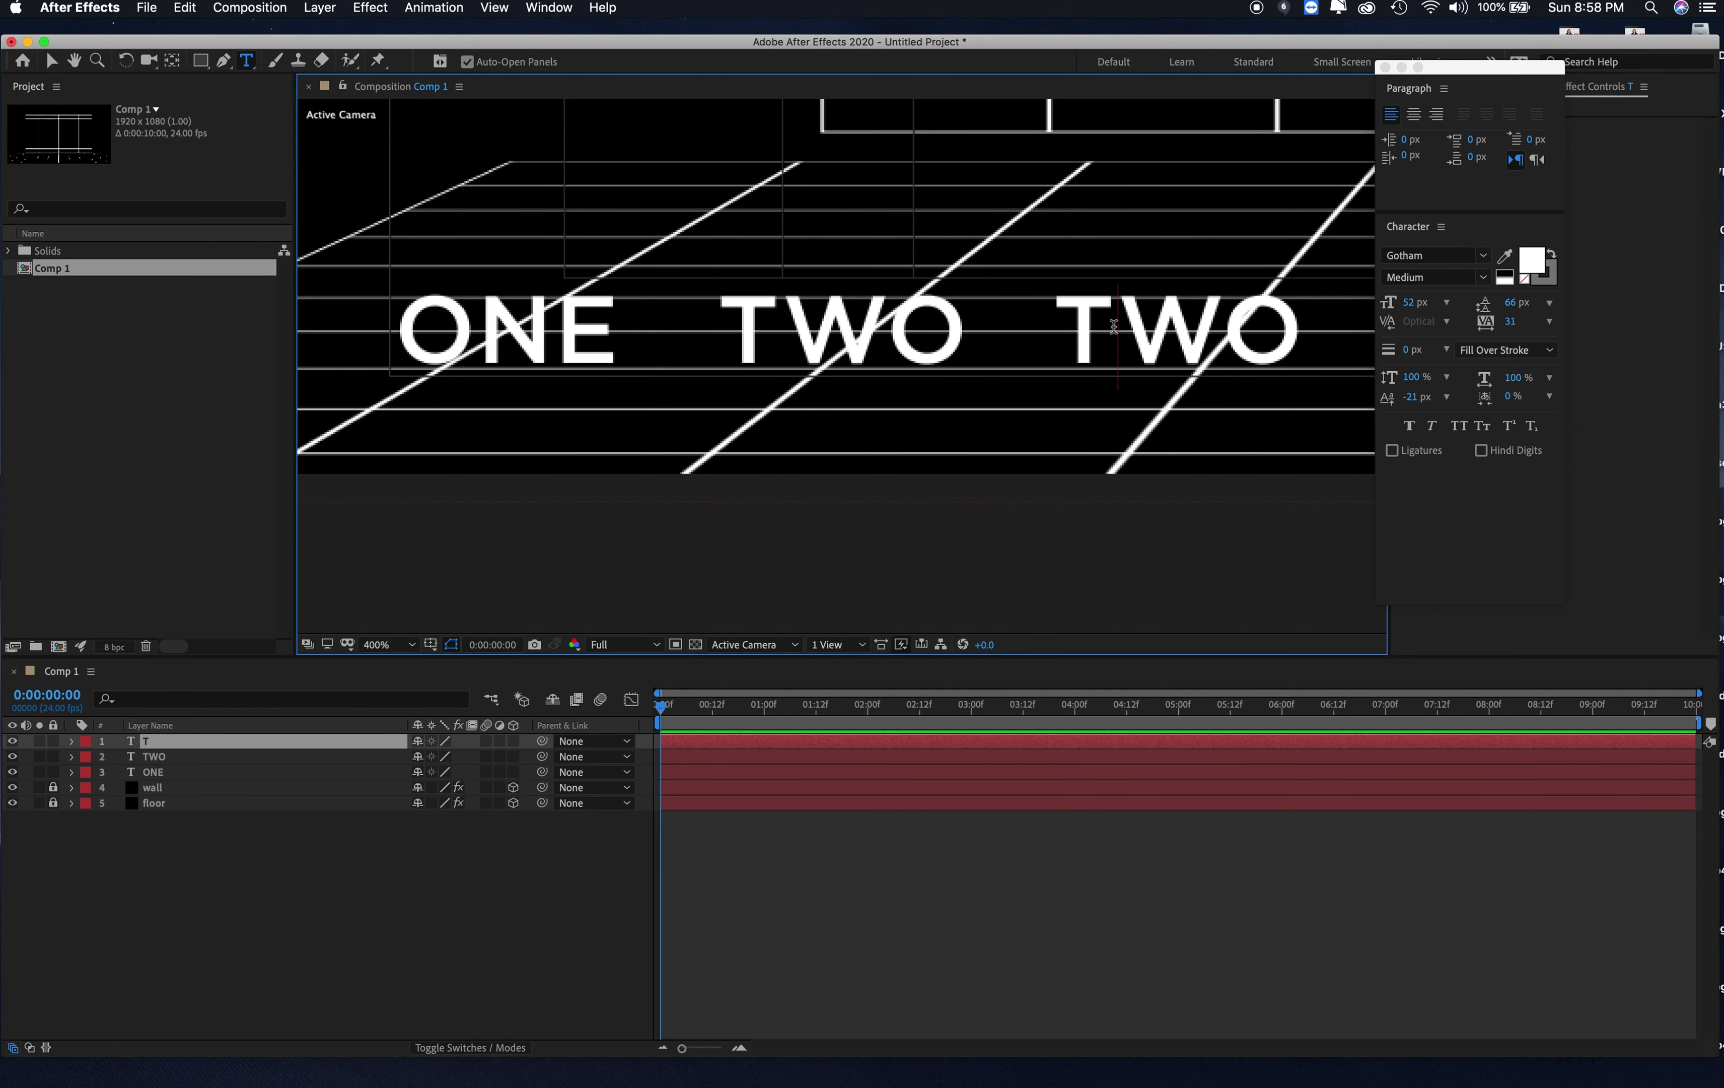
{"action": "type", "text": "HREE"}
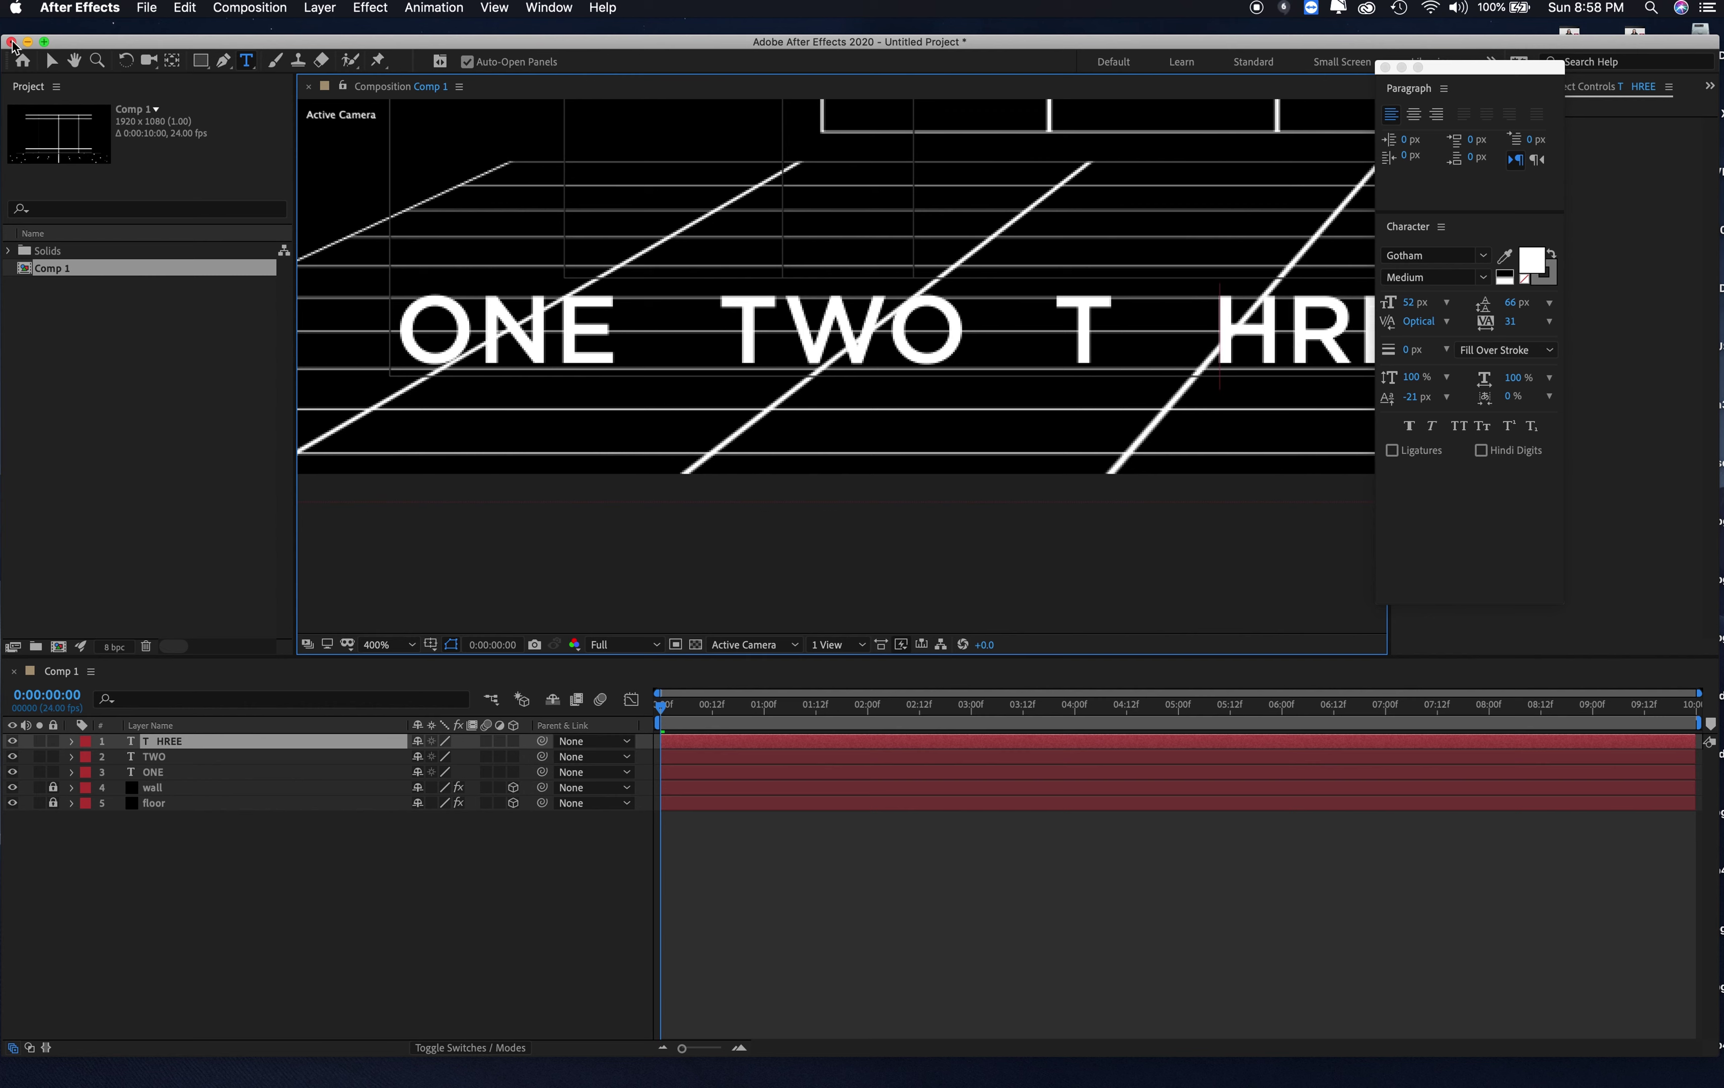
{"action": "left_click", "coordinate": [46, 61]}
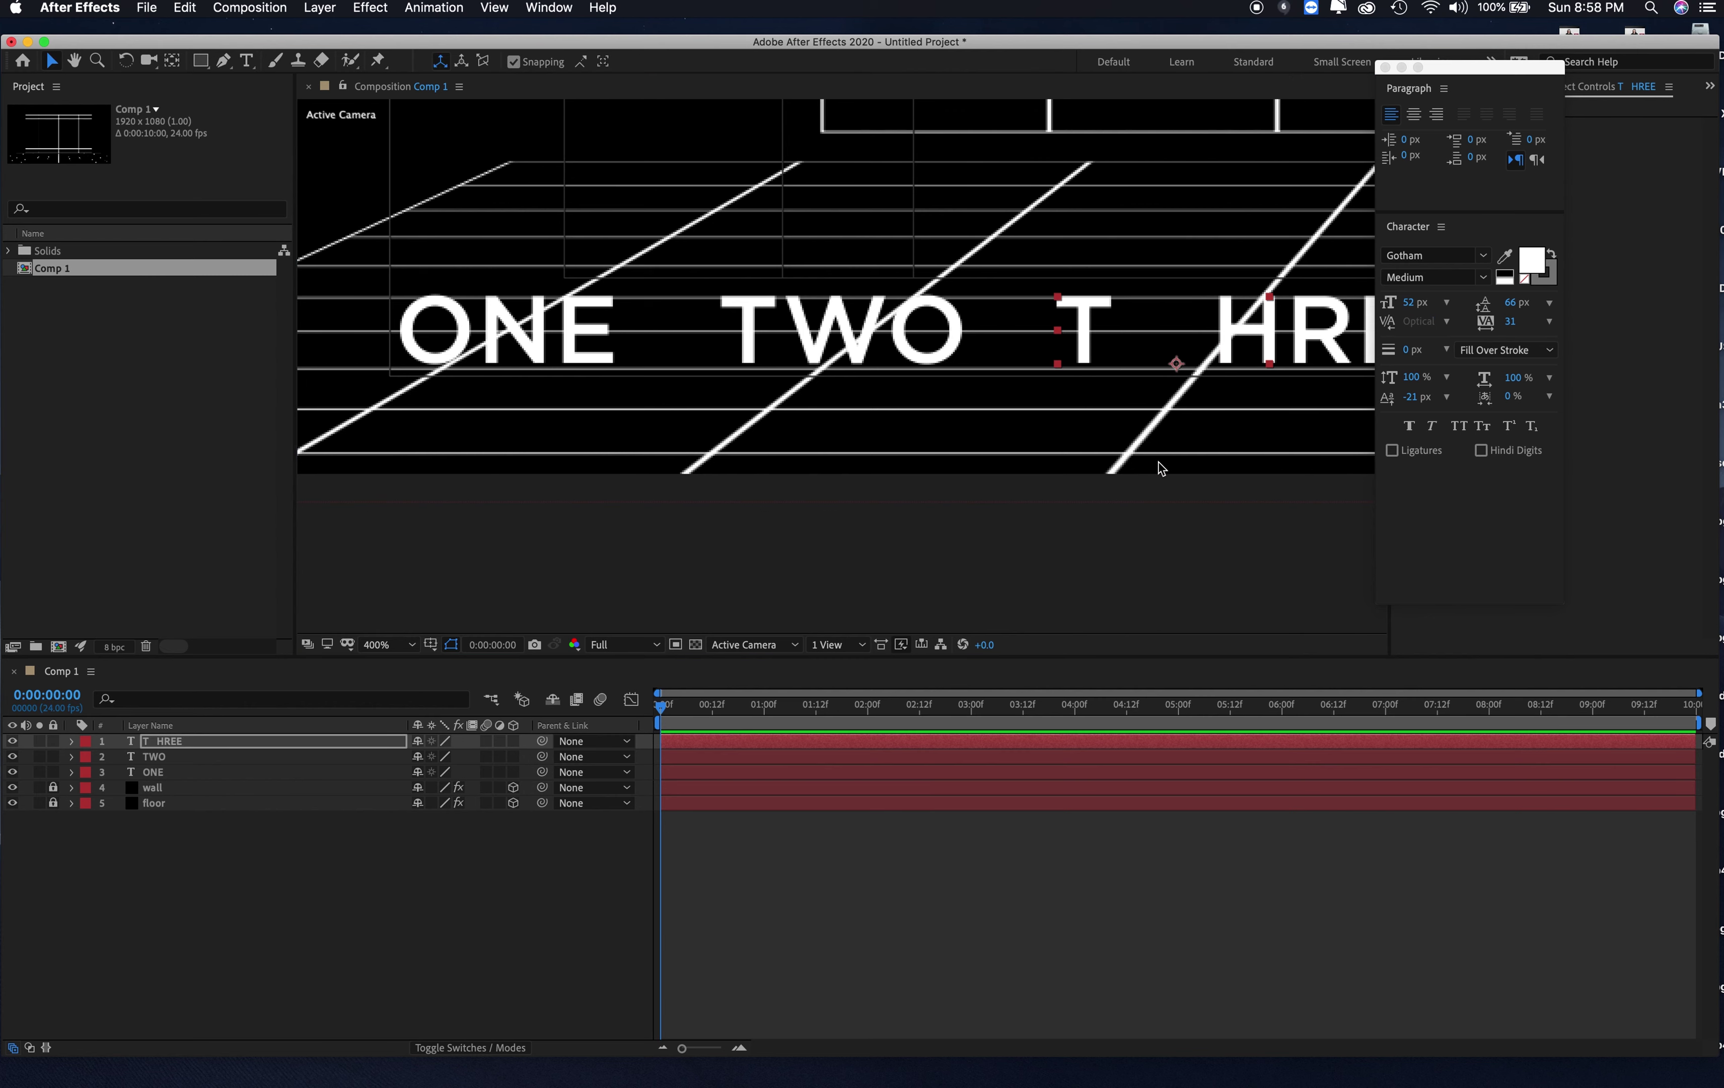
{"action": "key", "text": "super+z"}
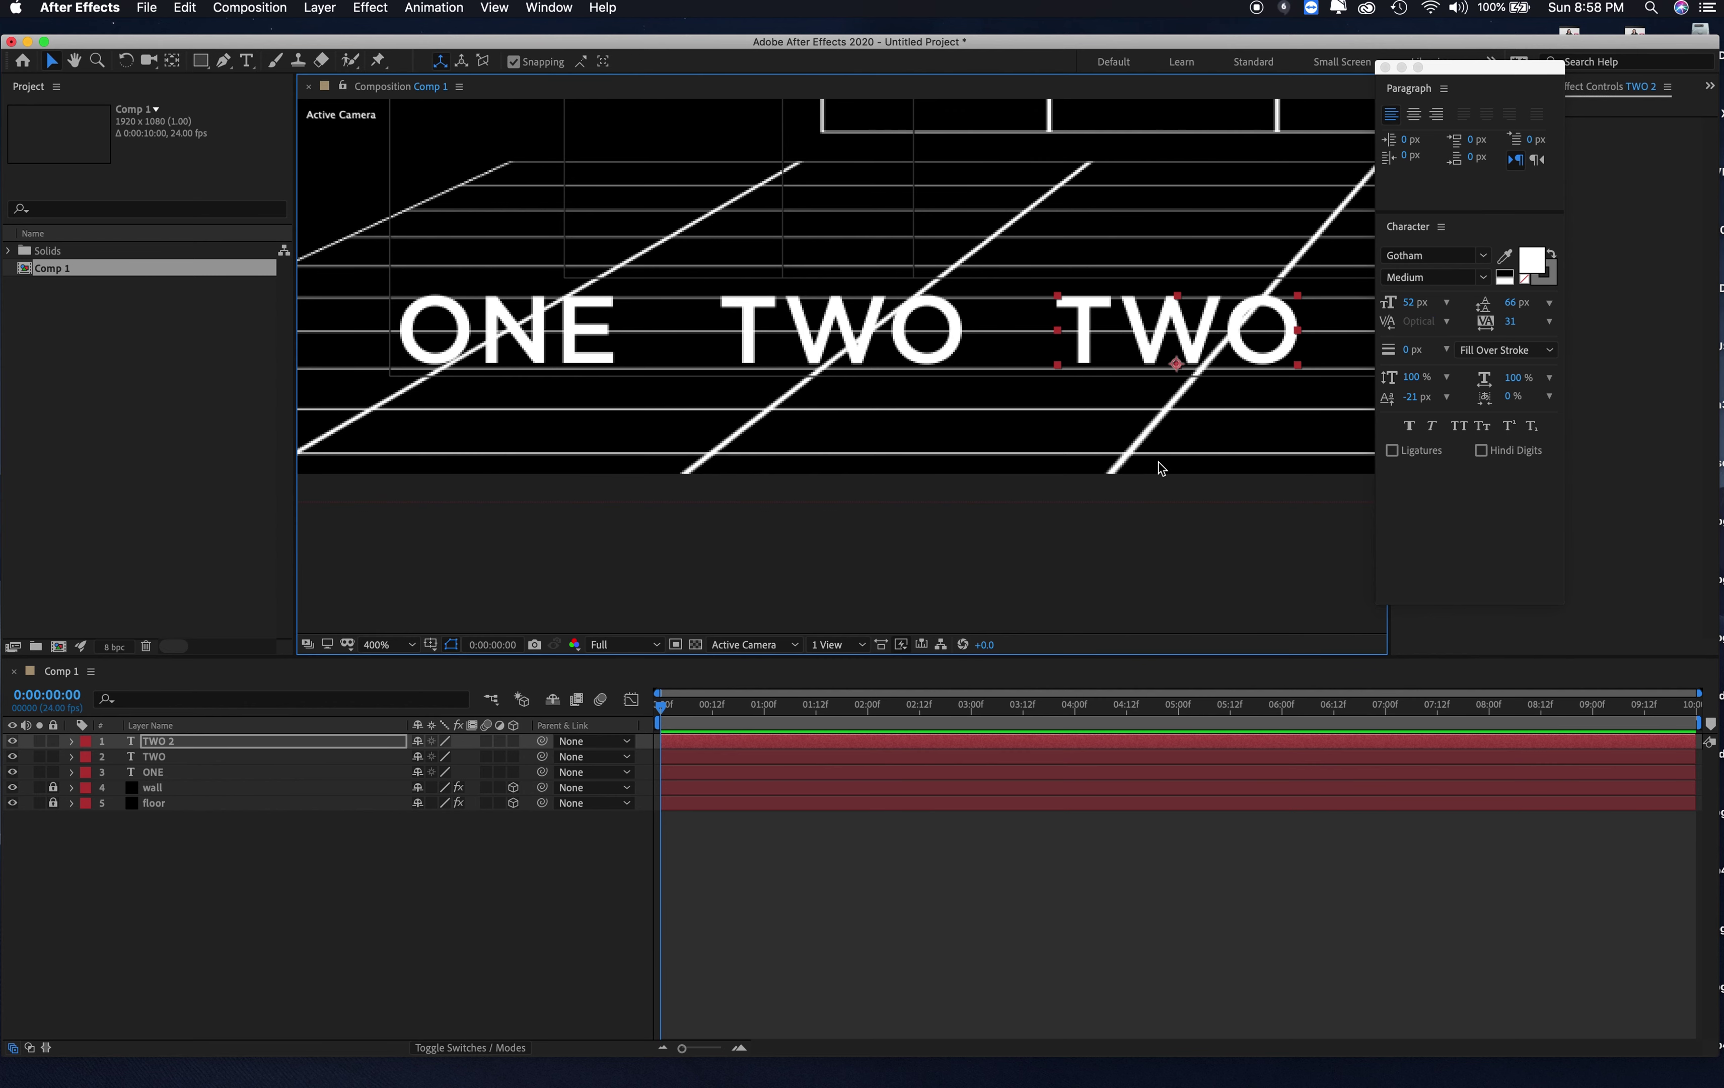
Step: Replace the text of the duplicated TWO layer with THREE in capitals
{"action": "left_click", "coordinate": [245, 61]}
{"action": "double_click", "coordinate": [1101, 333]}
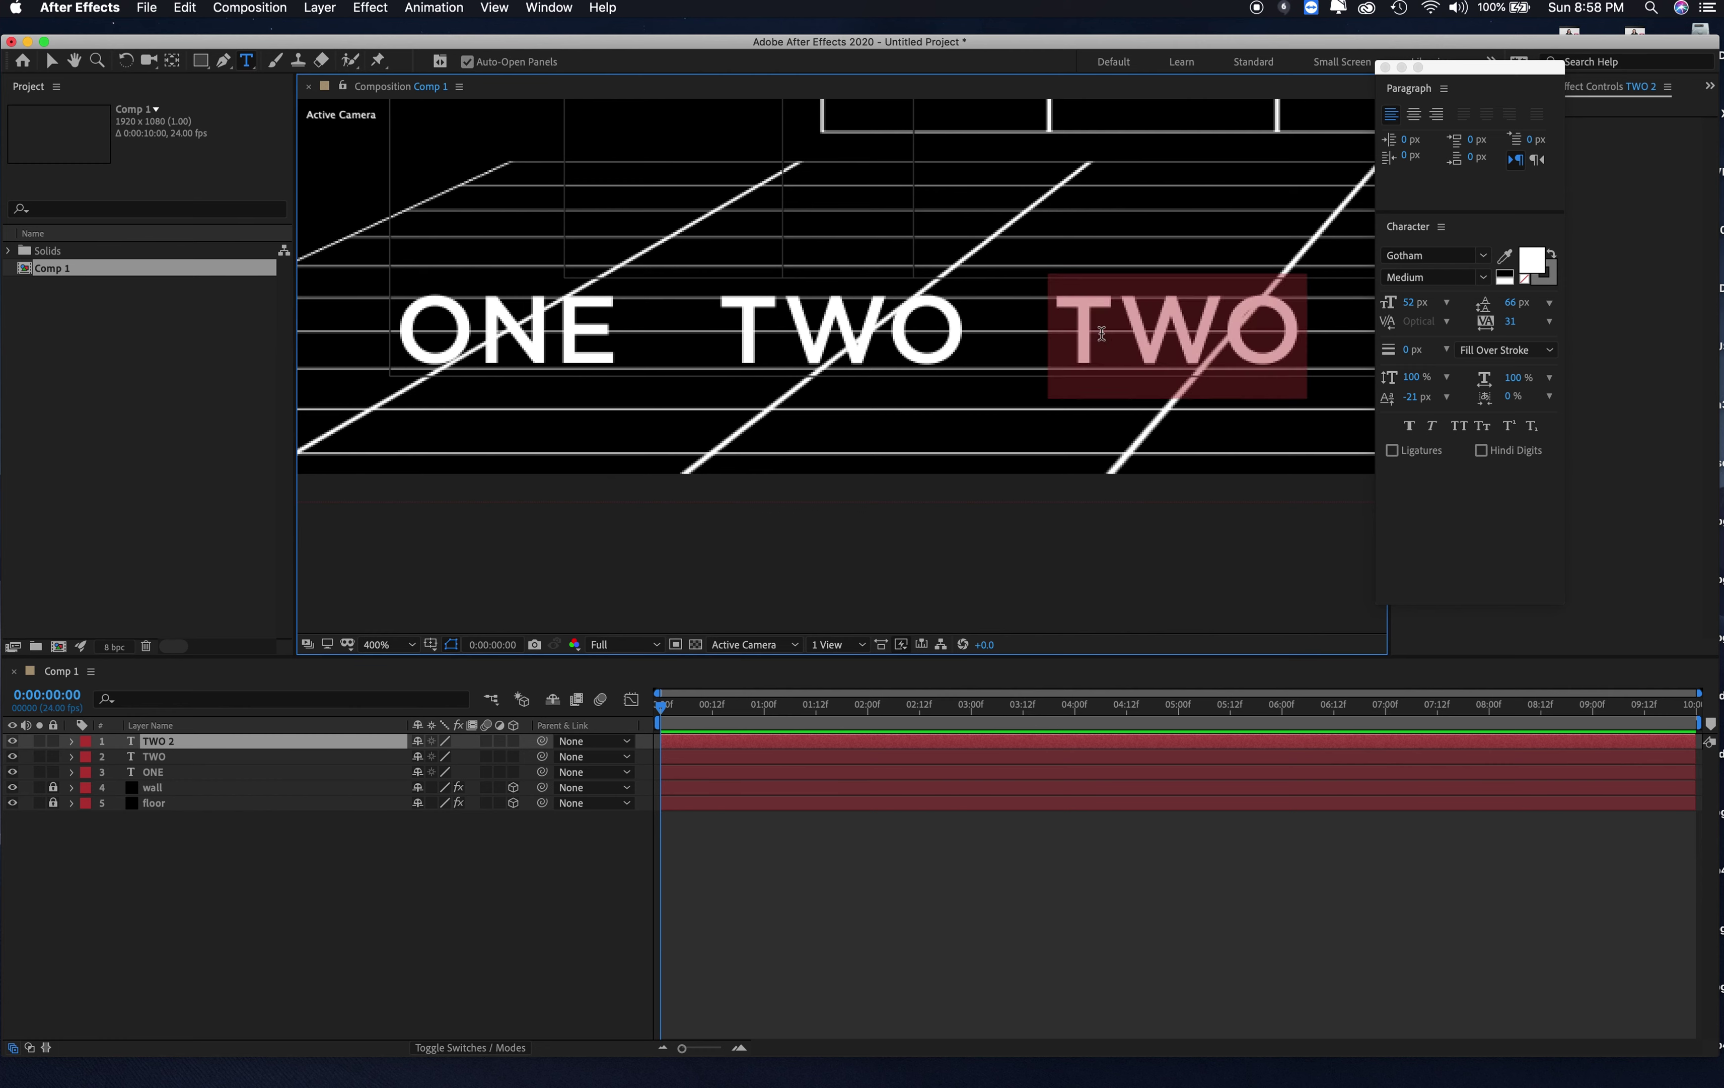
{"action": "type", "text": "THREE"}
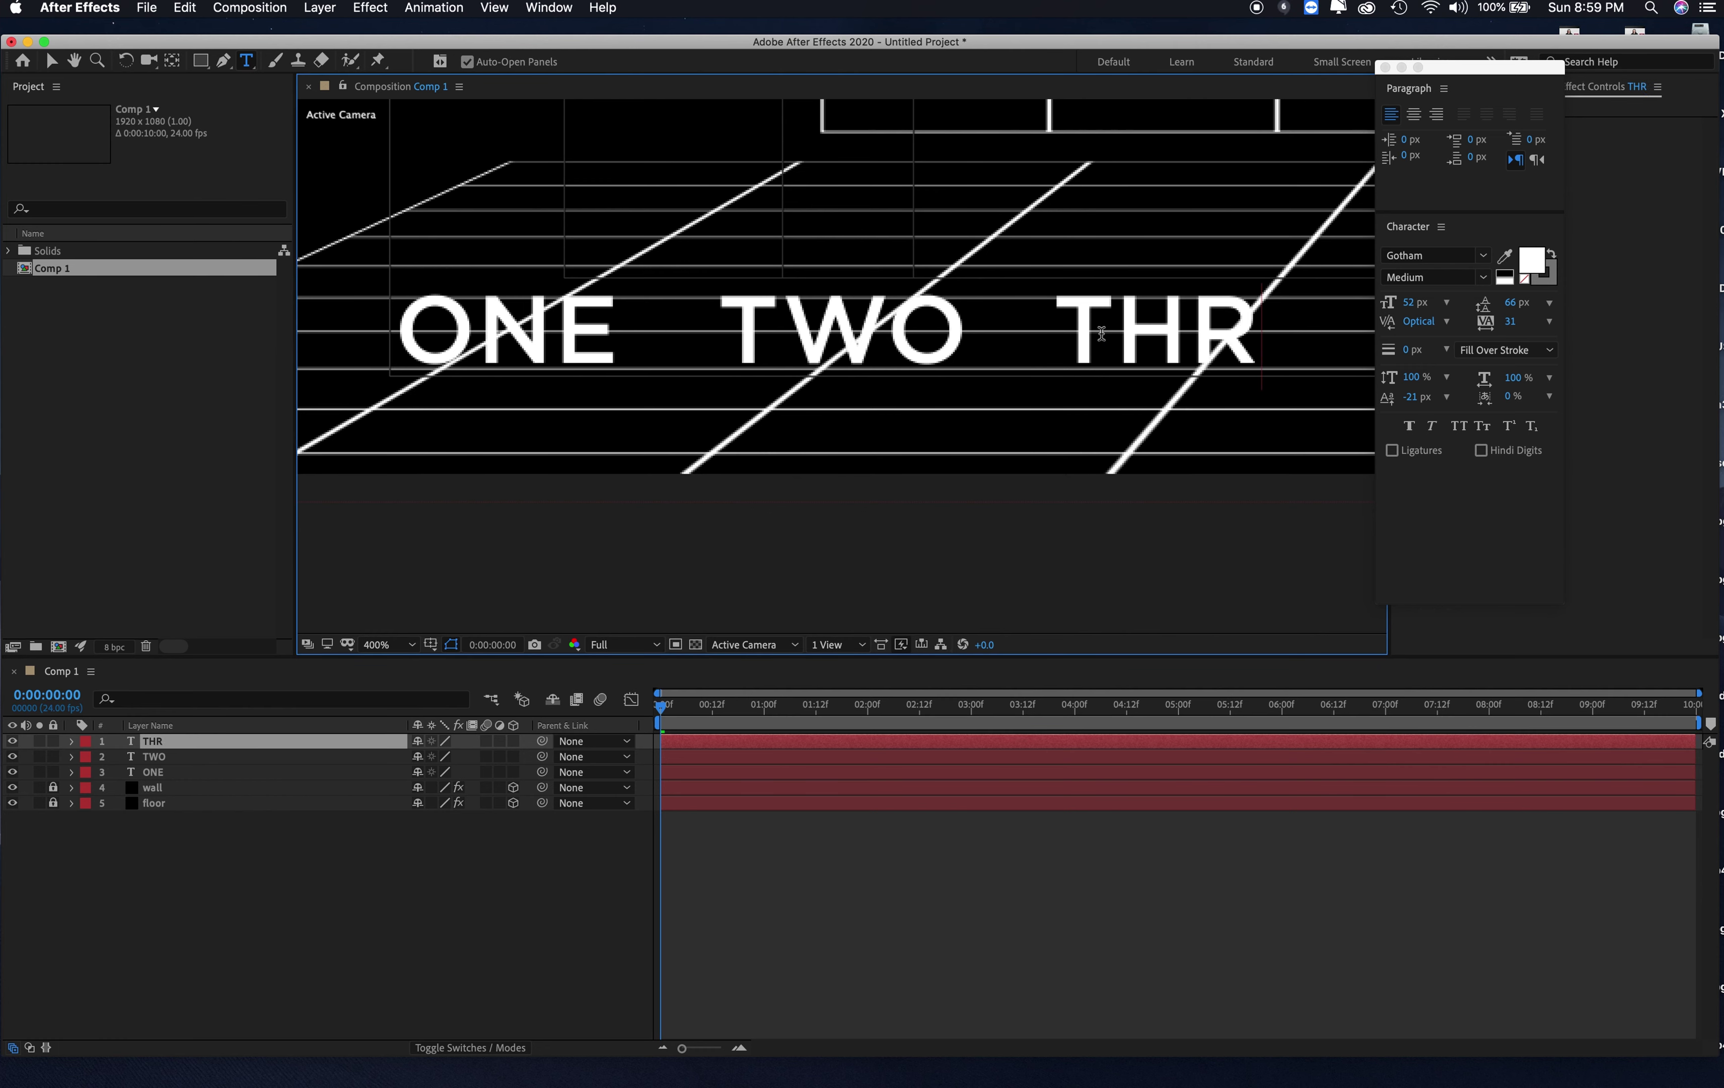
{"action": "left_click", "coordinate": [74, 61]}
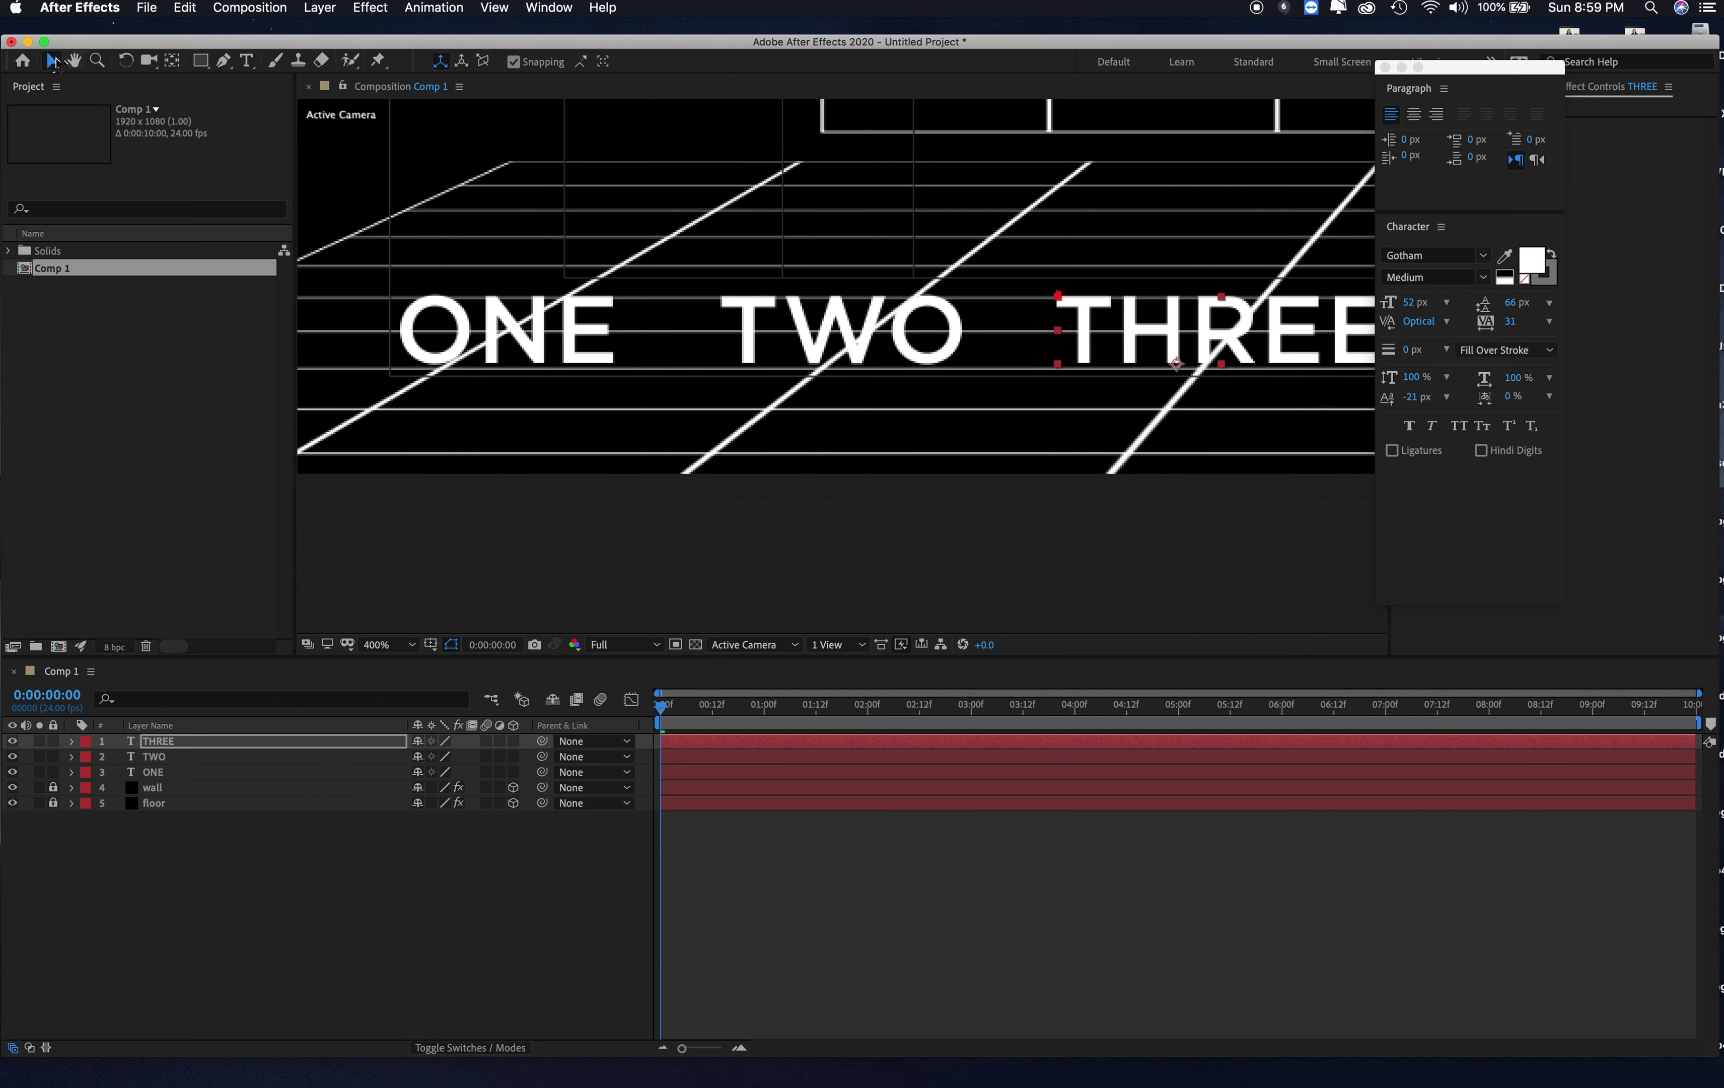
Step: Move the THREE layer's anchor point to the bottom center of its text with the Pan Behind tool
{"action": "left_click_drag", "start_coordinate": [1023, 453], "coordinate": [550, 460]}
{"action": "key", "text": "v"}
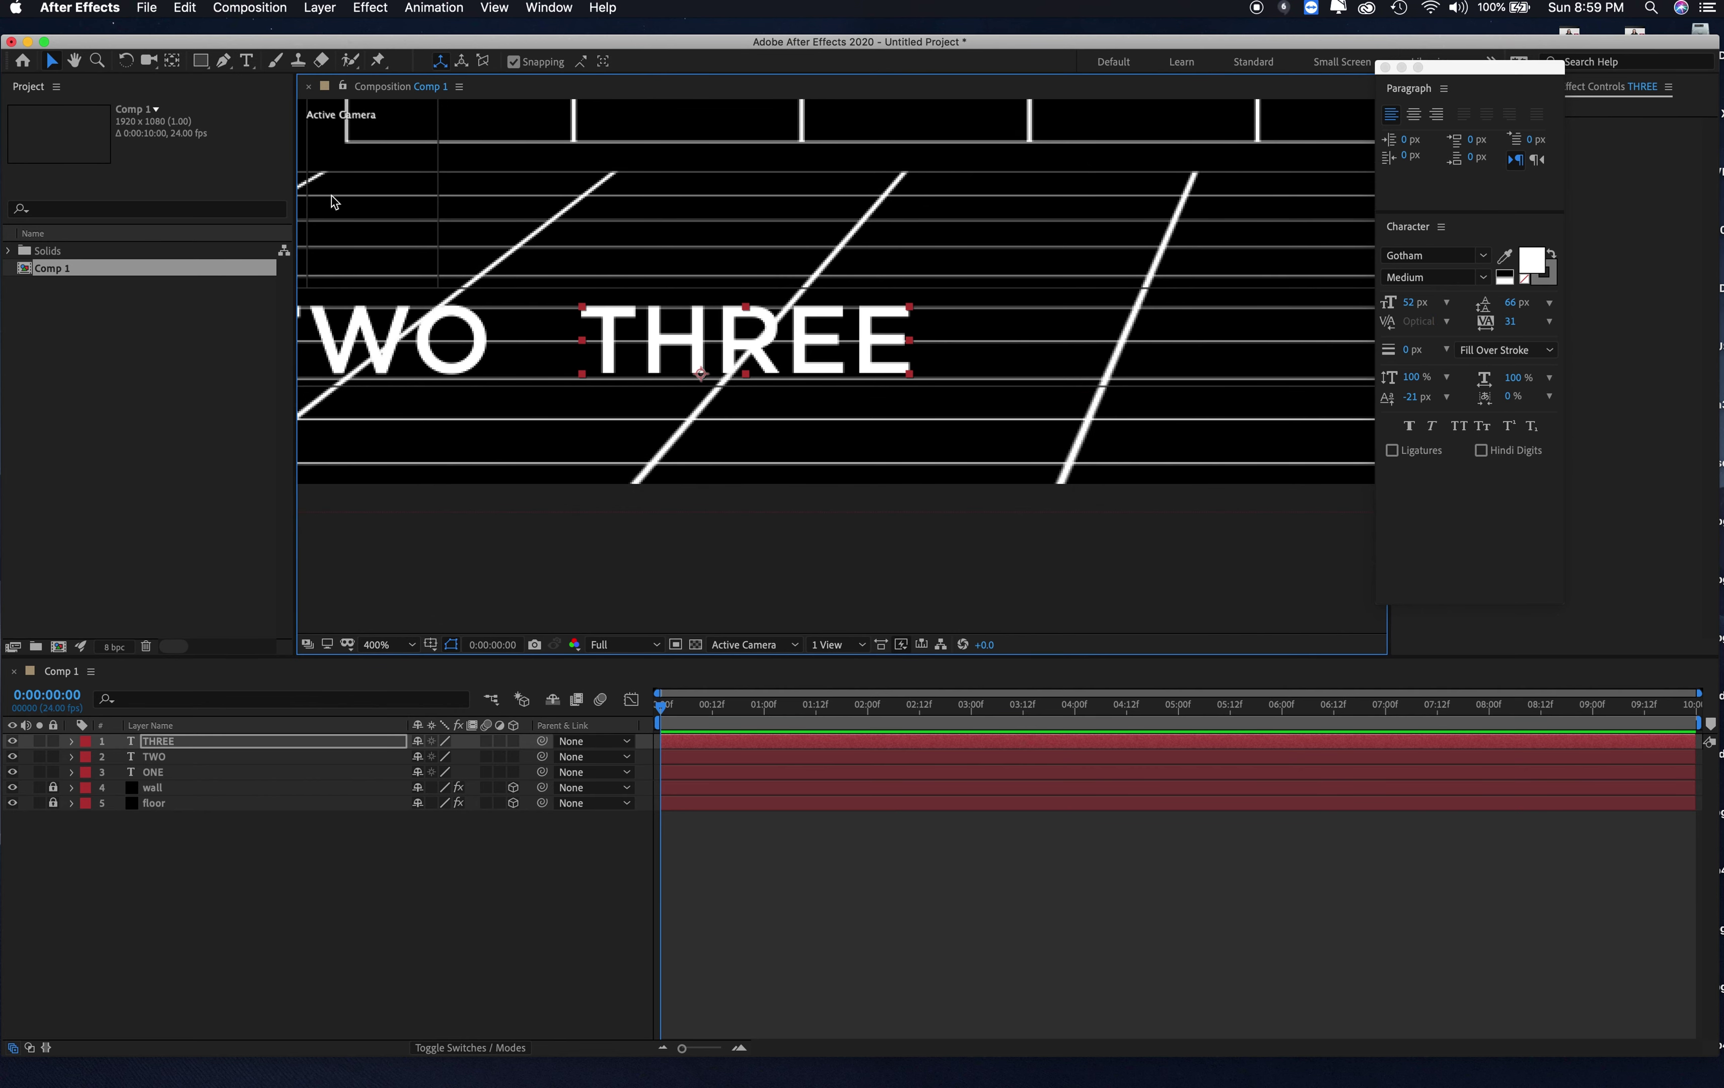
{"action": "key", "text": "y"}
{"action": "left_click", "coordinate": [697, 384]}
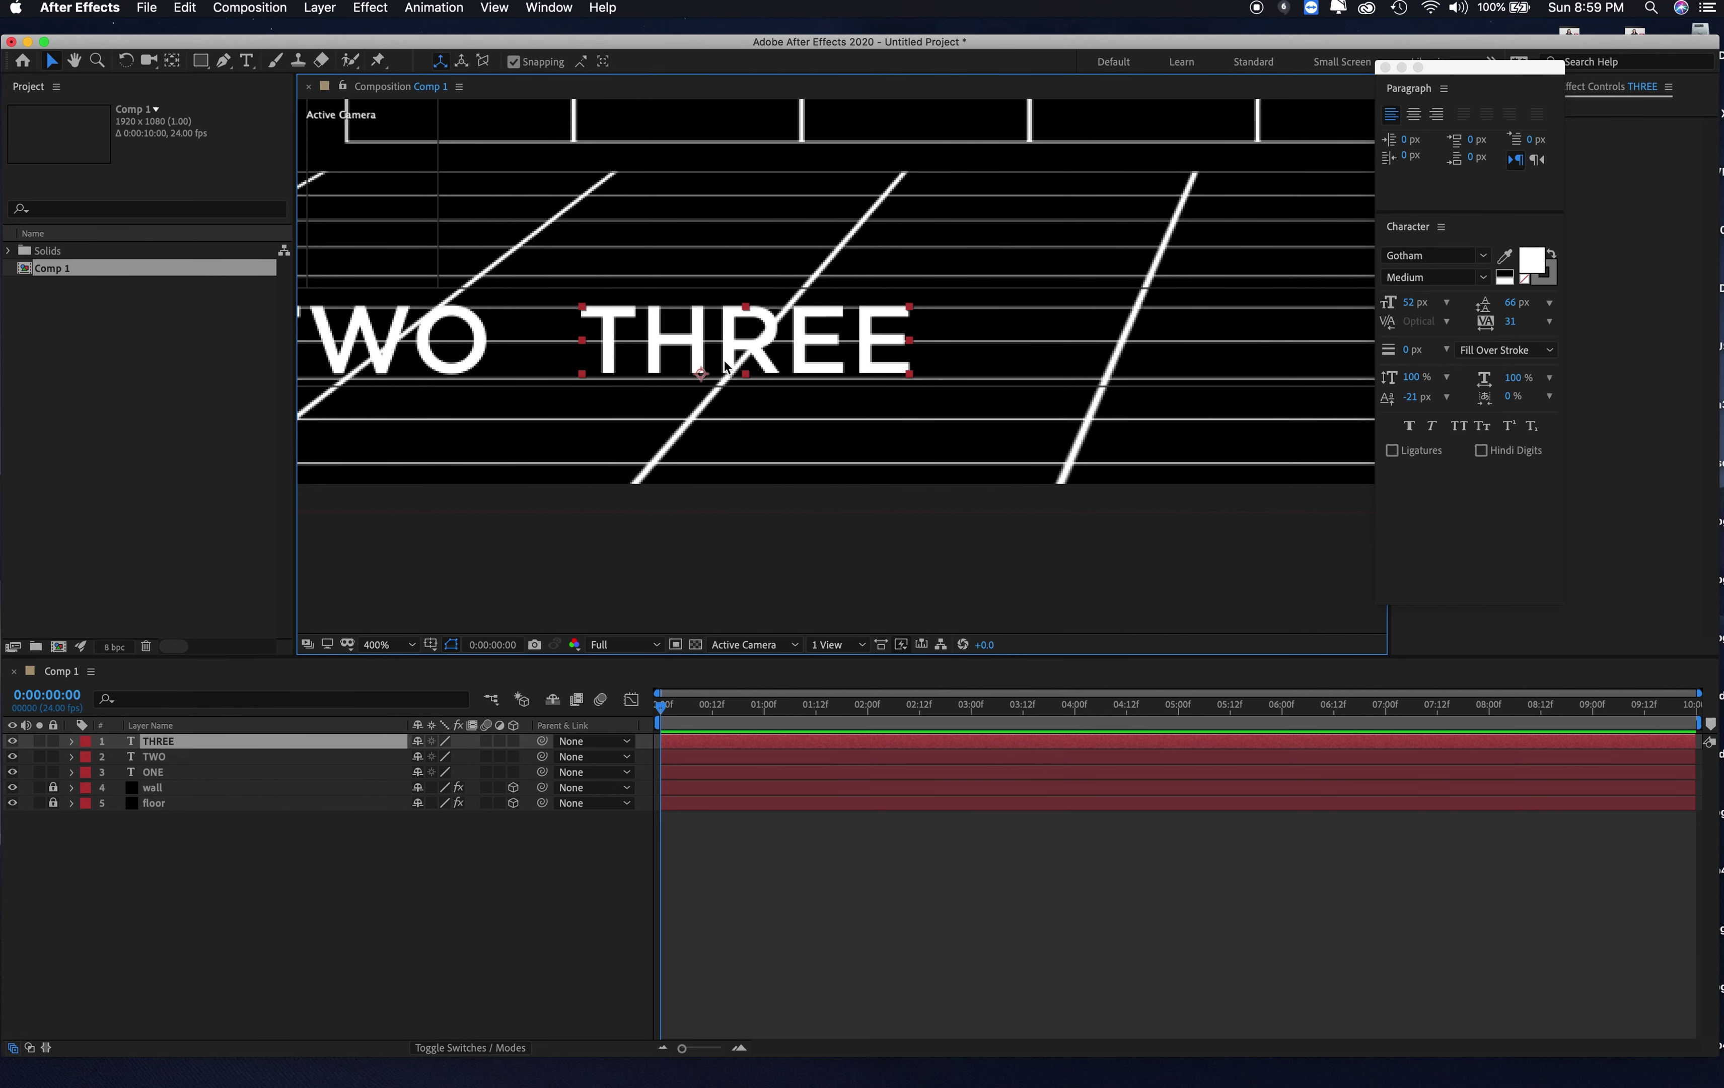
{"action": "left_click_drag", "start_coordinate": [743, 384], "coordinate": [751, 389]}
{"action": "key", "text": "v"}
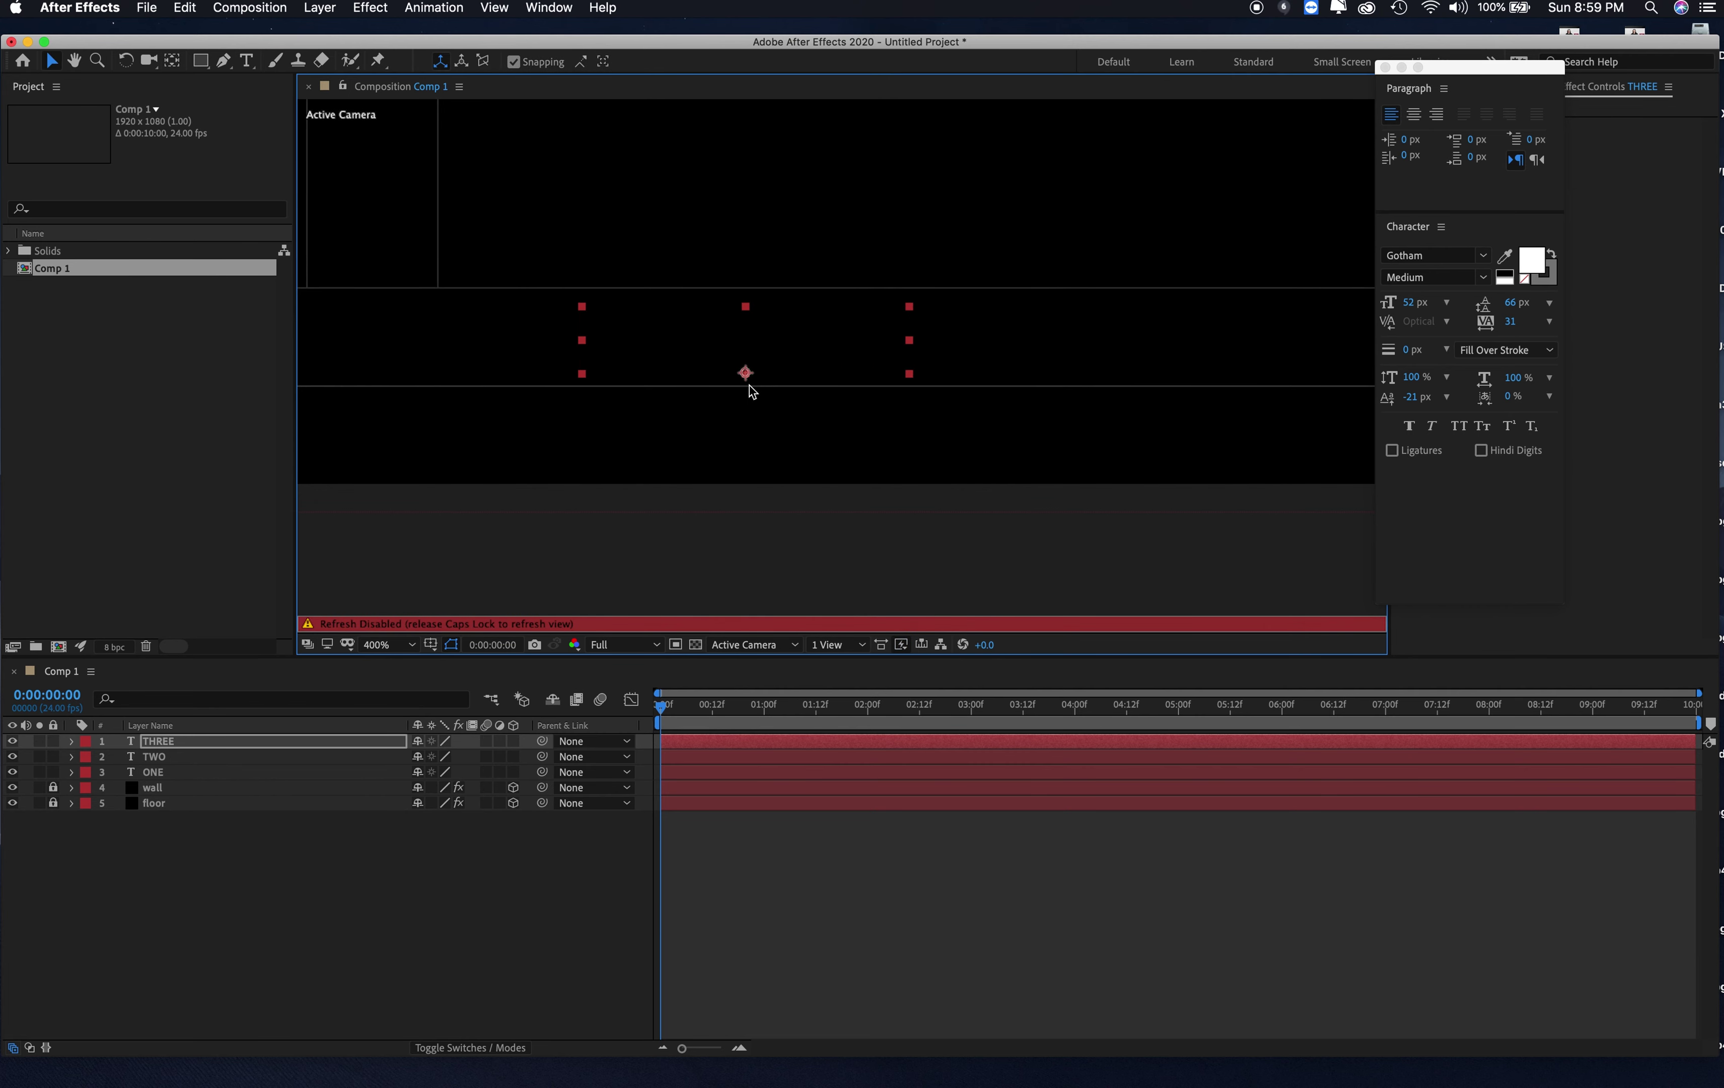
Step: Duplicate the THREE text layer and place the copy to its right on the same baseline, just before the floor's vertical center line
{"action": "key", "text": "comma"}
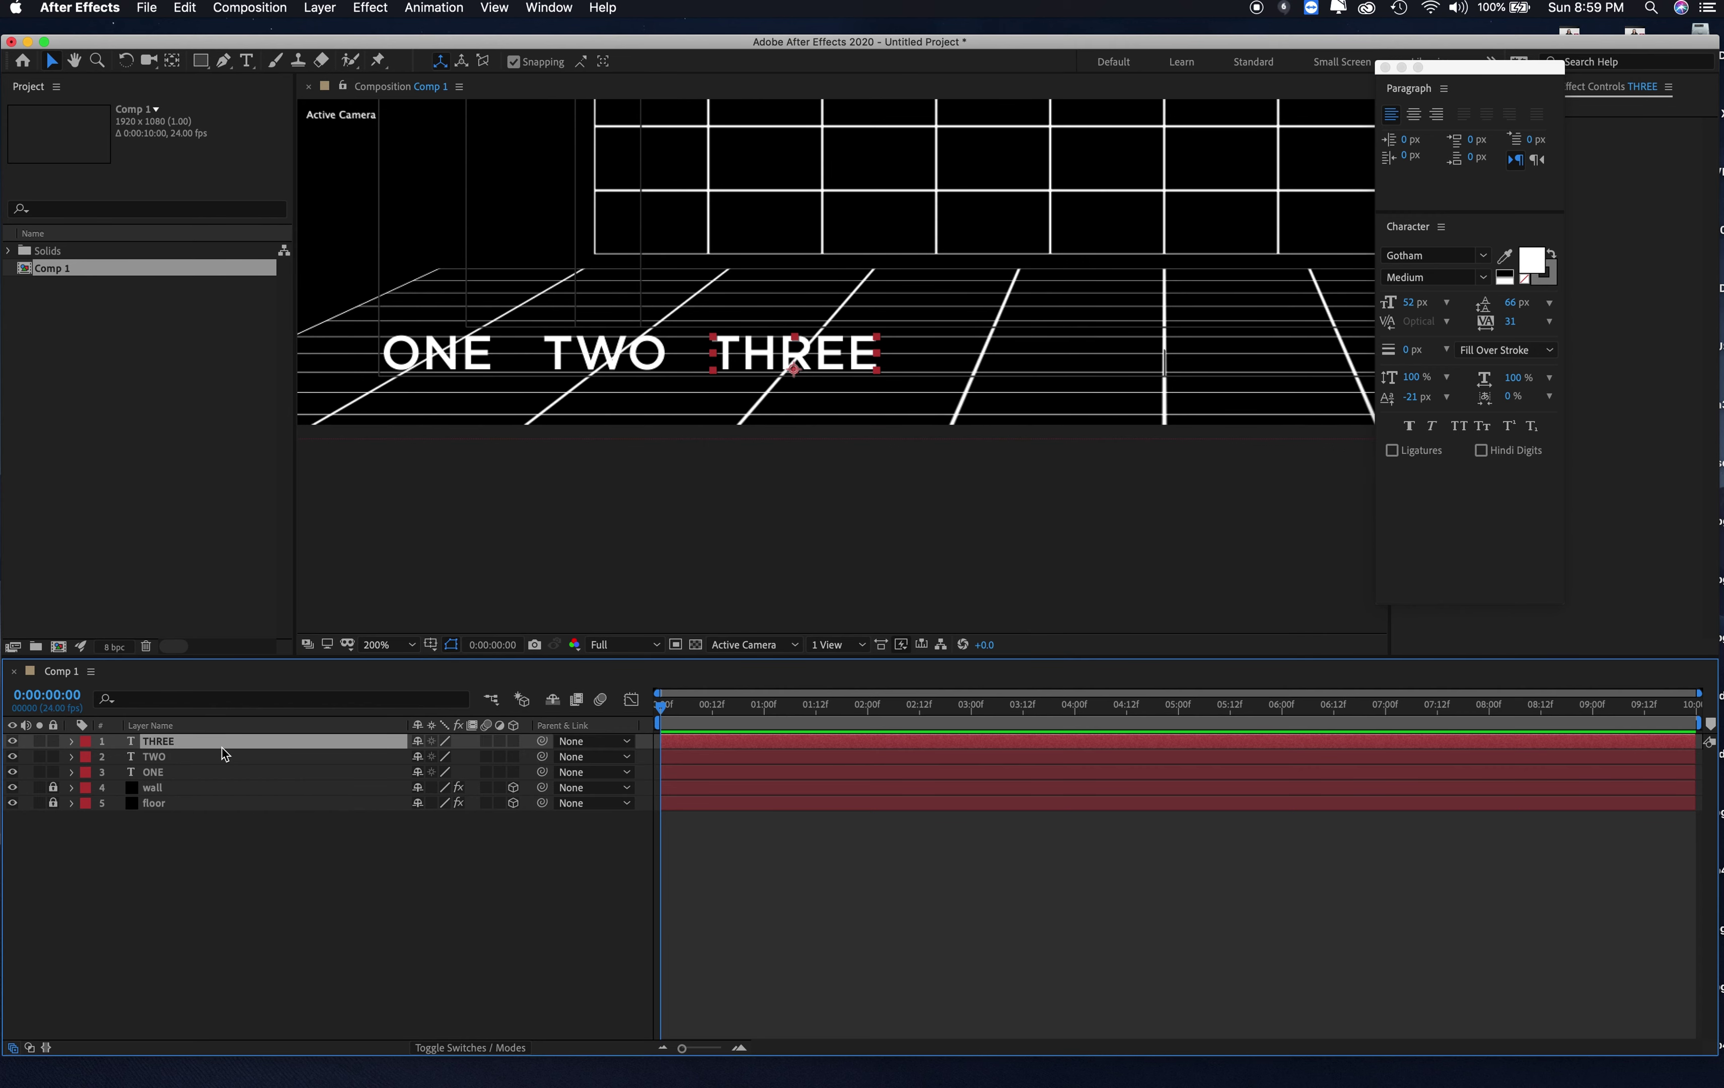
{"action": "key", "text": "super+d"}
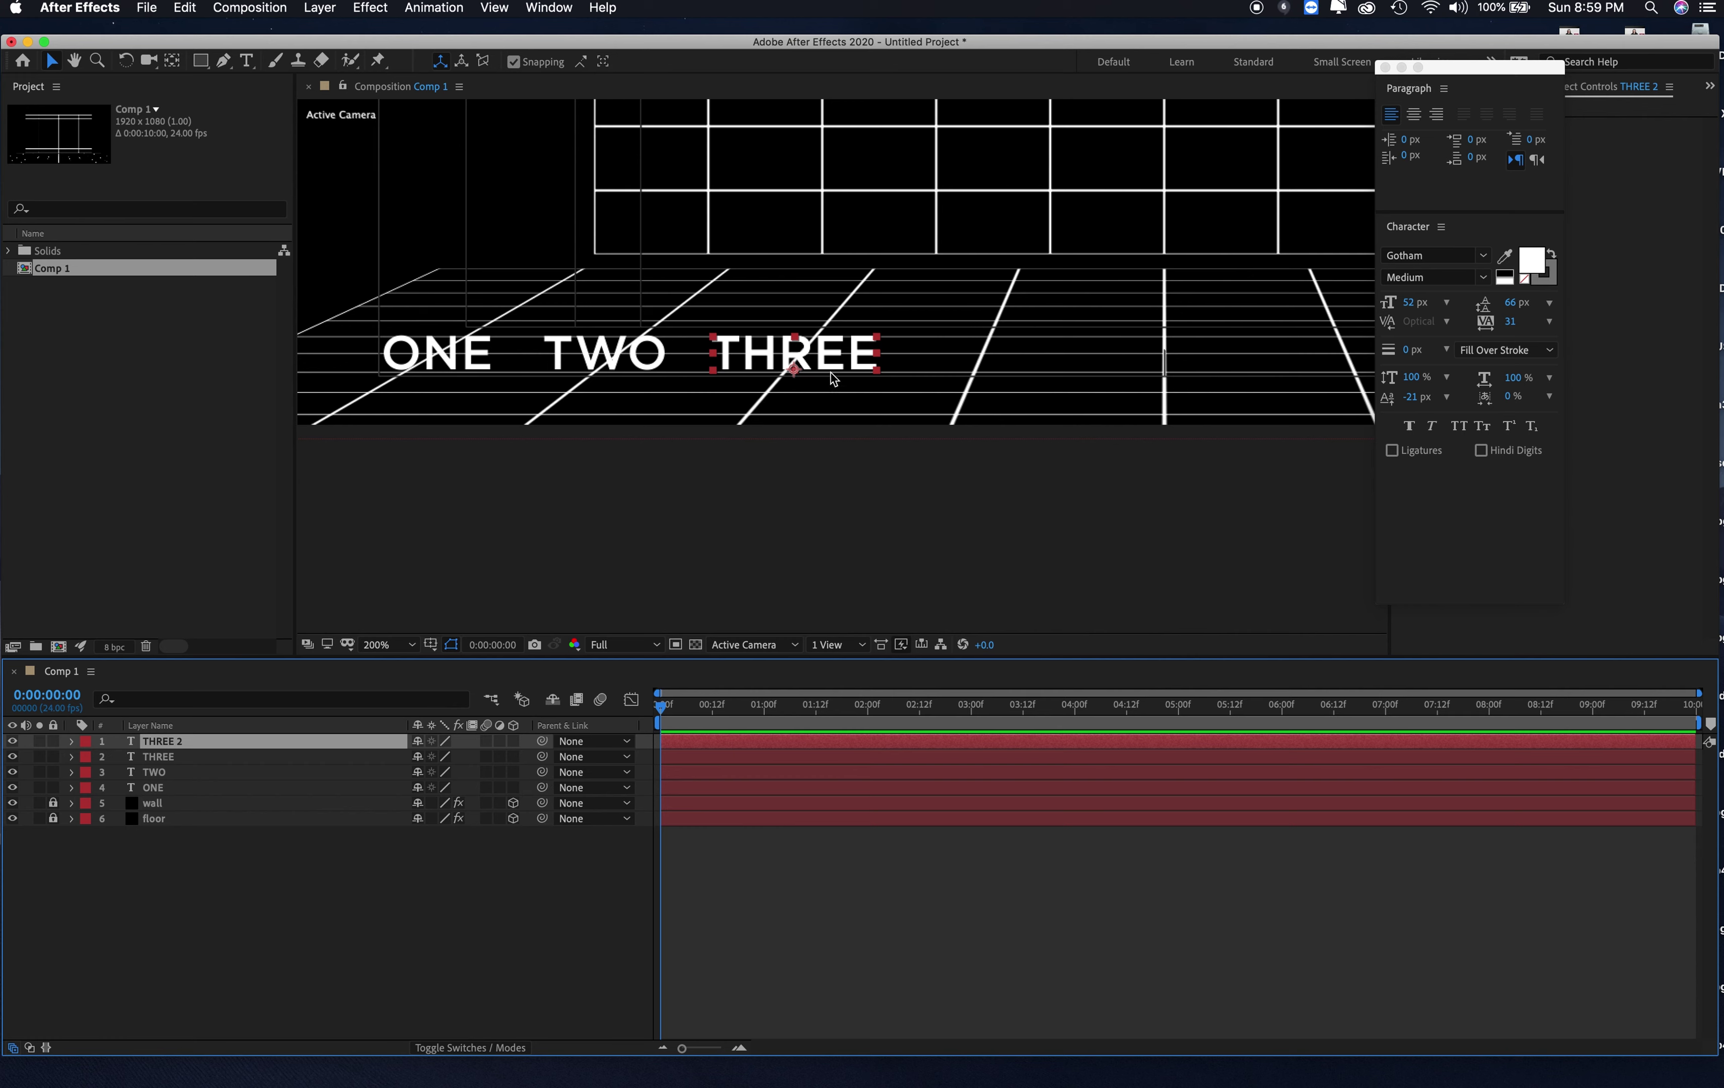
{"action": "key", "text": "space"}
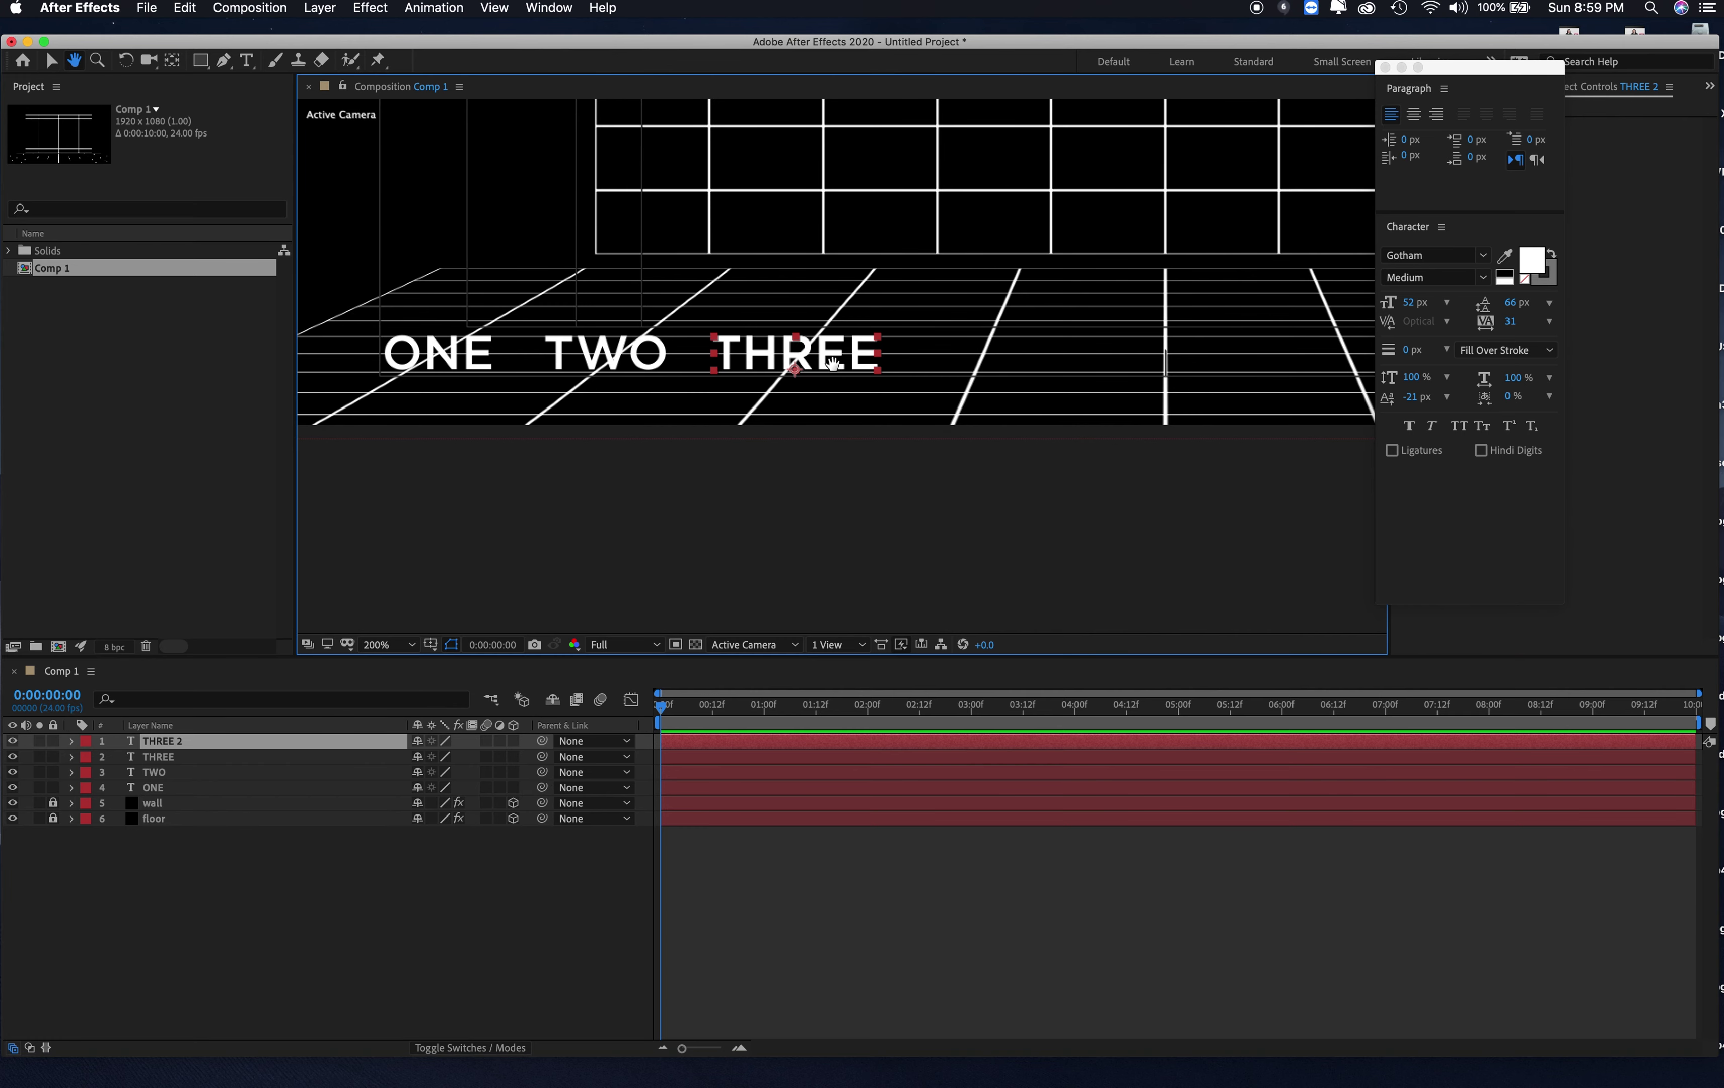
{"action": "left_click_drag", "start_coordinate": [832, 362], "coordinate": [1041, 356]}
{"action": "left_click_drag", "start_coordinate": [843, 366], "coordinate": [780, 358]}
{"action": "left_click_drag", "start_coordinate": [917, 368], "coordinate": [695, 367]}
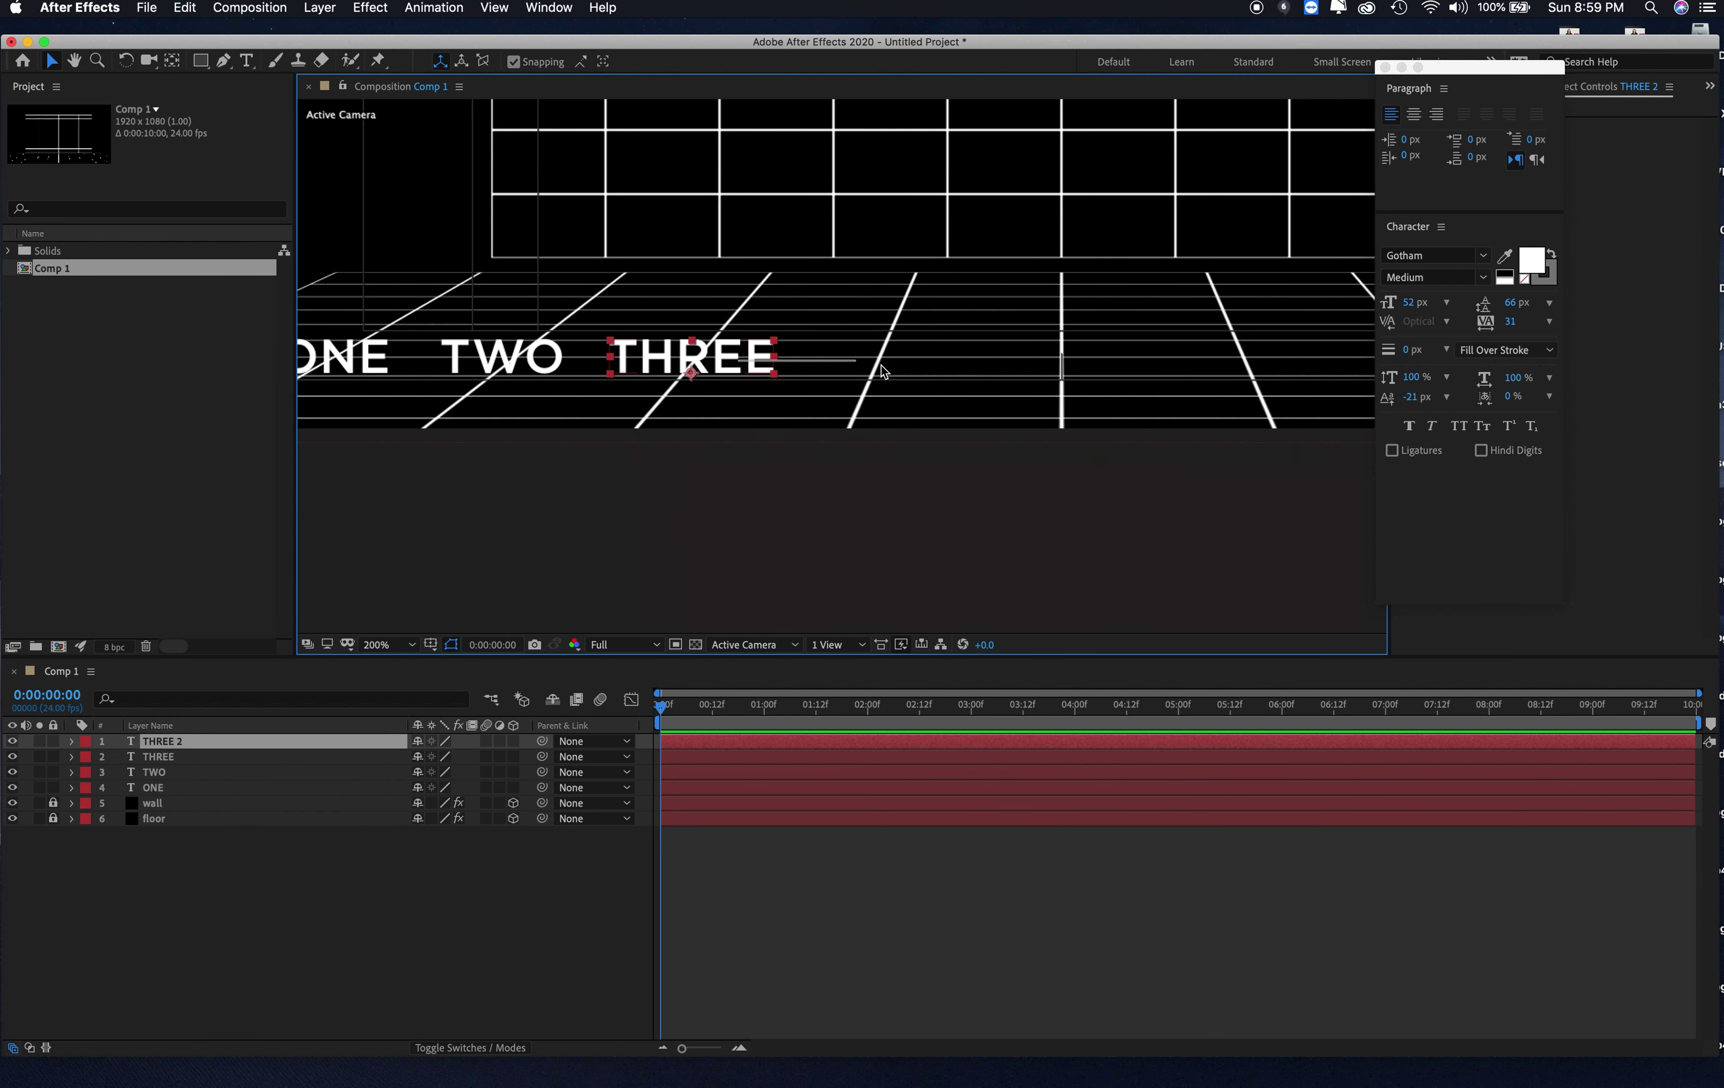
{"action": "left_click_drag", "start_coordinate": [884, 373], "coordinate": [1101, 382]}
Step: Replace the text of the duplicated THREE layer with FOUR in capitals
{"action": "left_click", "coordinate": [248, 61]}
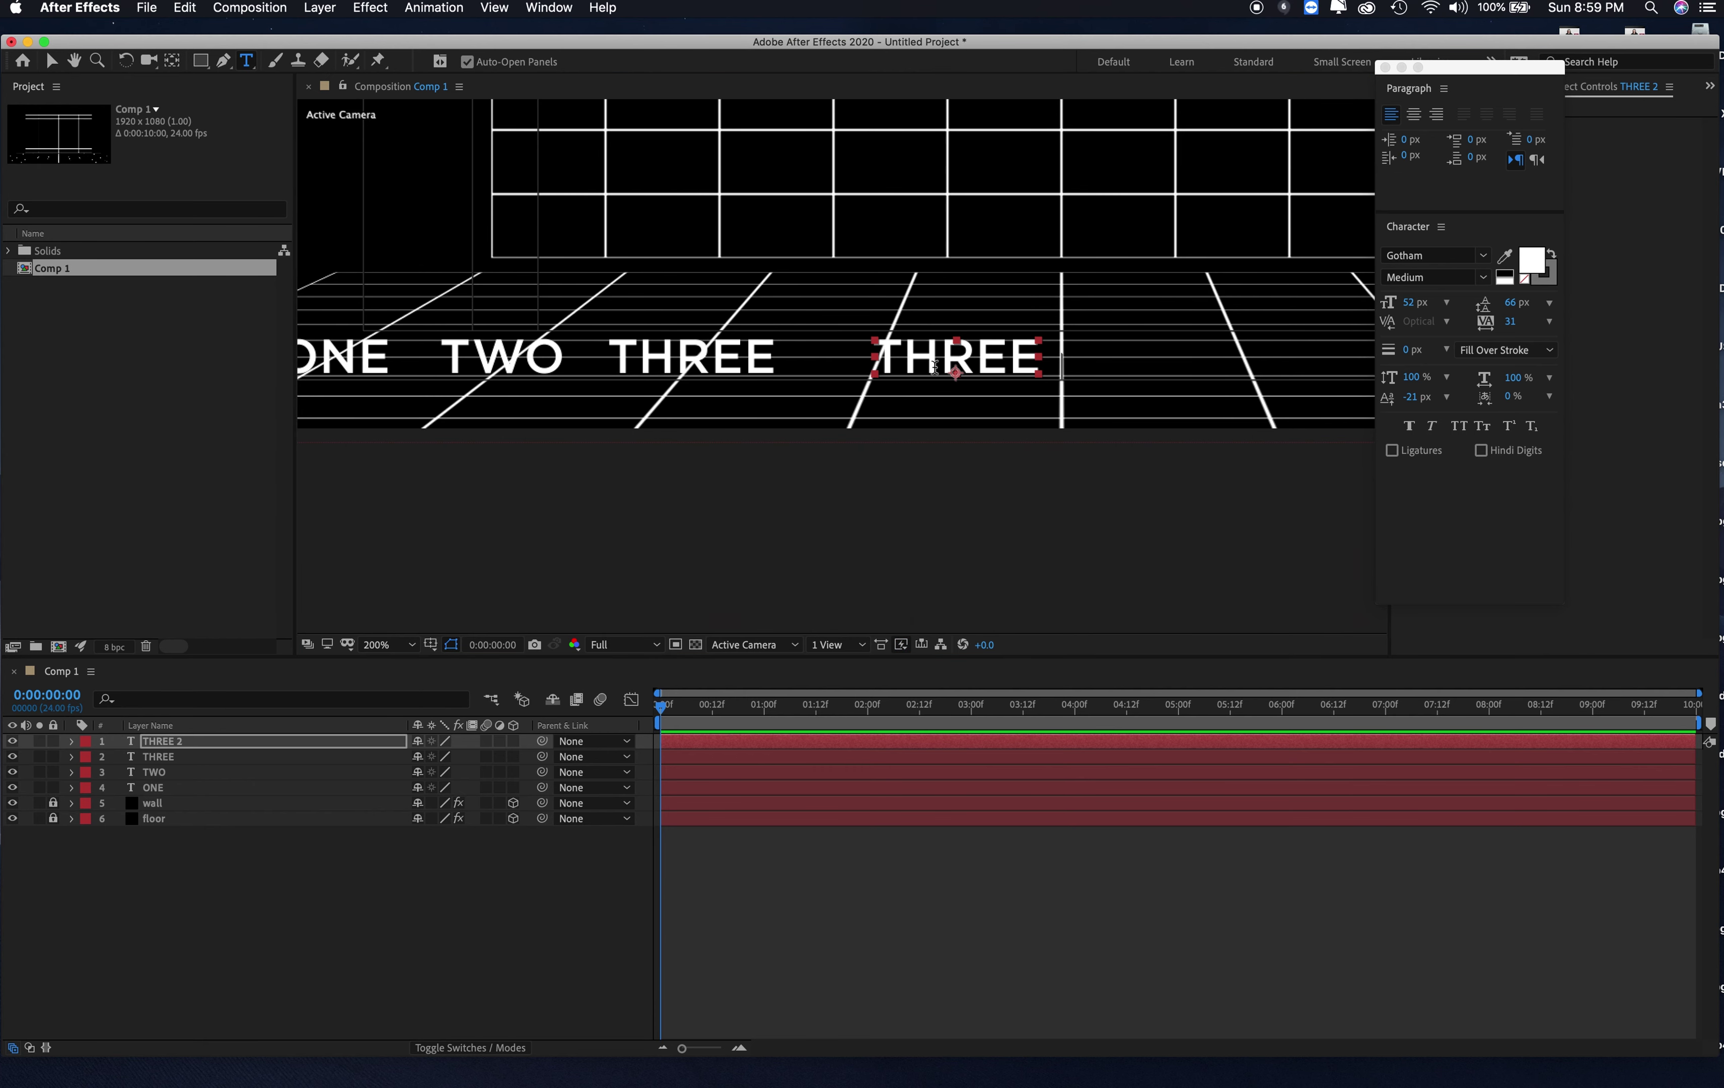
{"action": "double_click", "coordinate": [951, 358]}
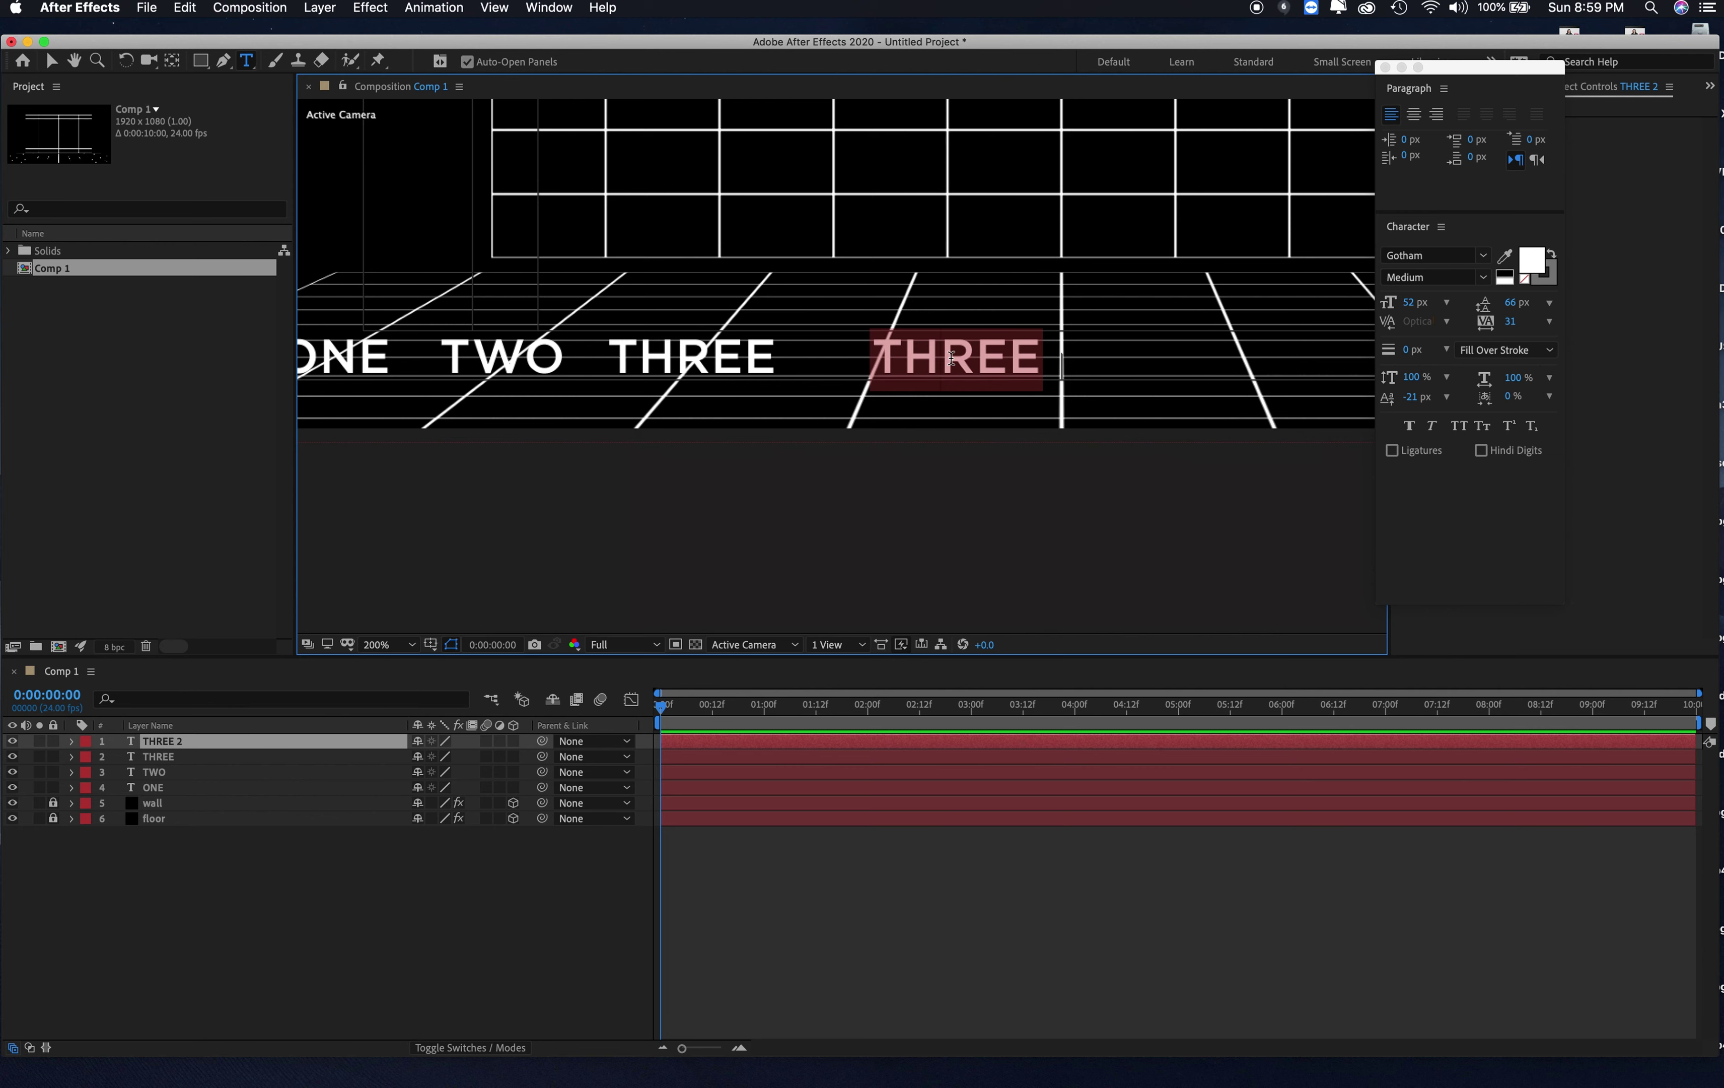
{"action": "type", "text": "FOUR"}
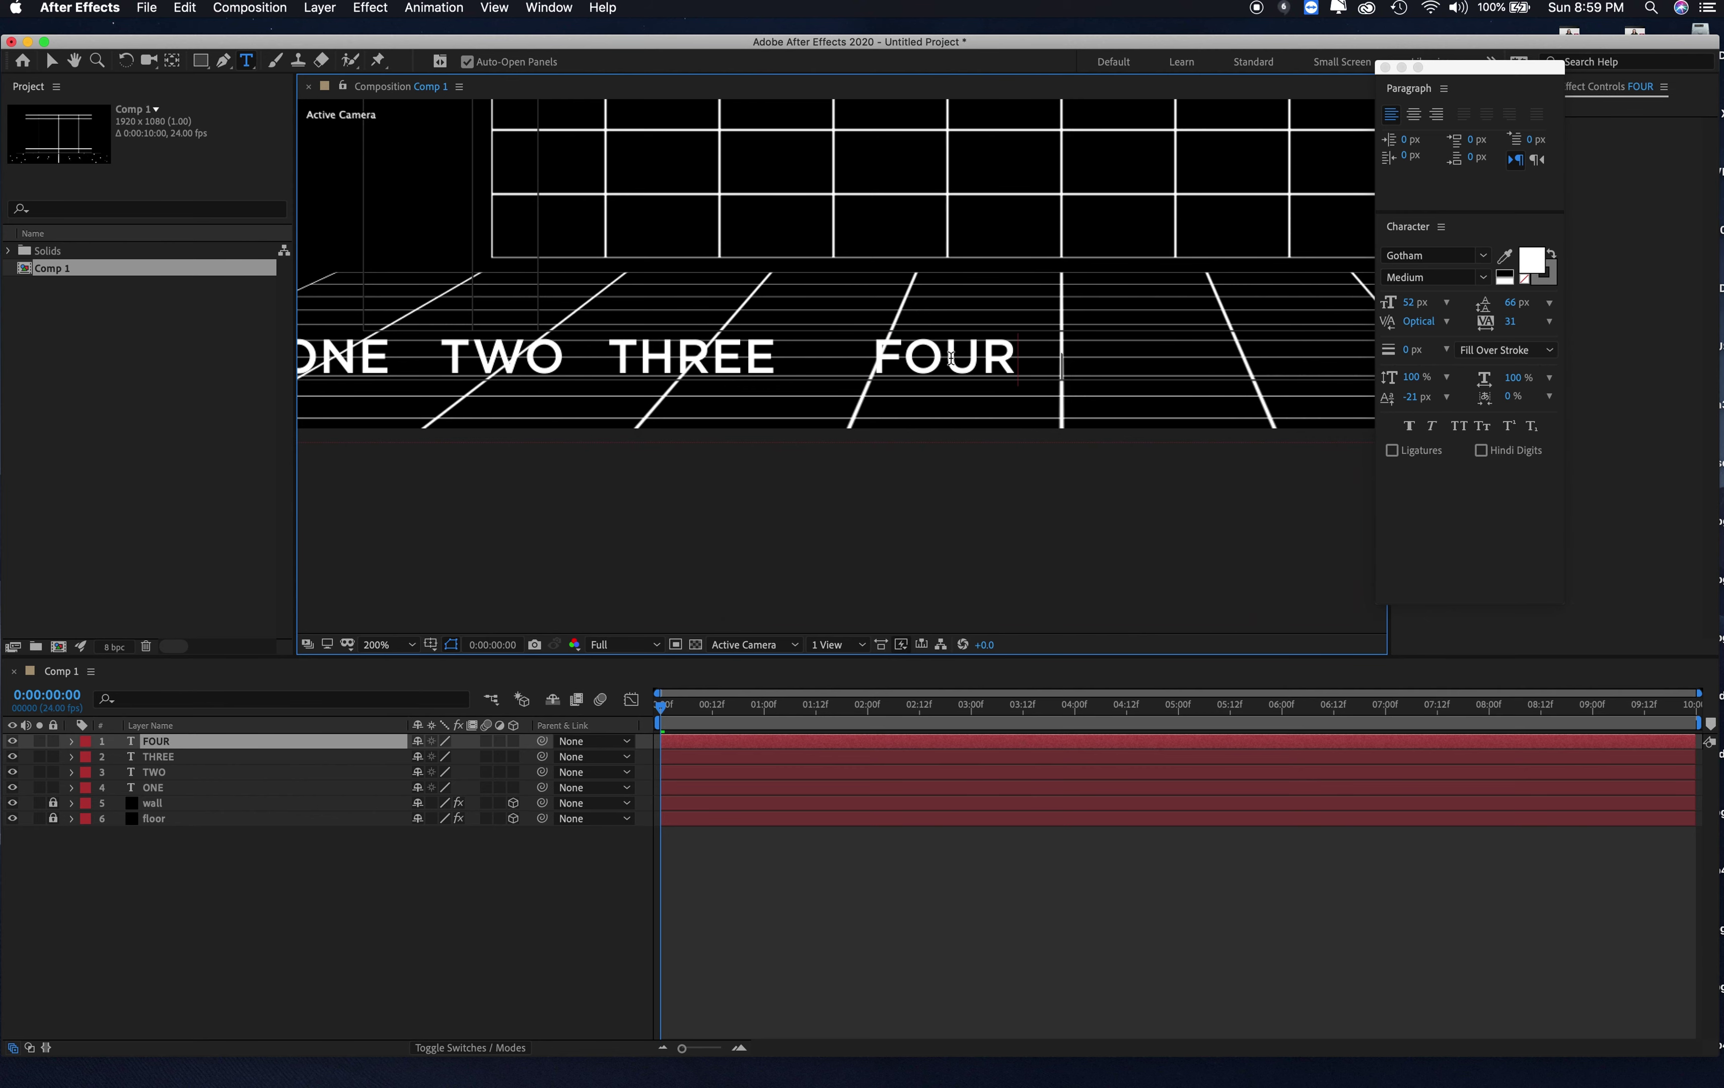
Step: Move the FOUR layer's anchor point to the bottom center of its text with the Pan Behind tool
{"action": "key", "text": "period"}
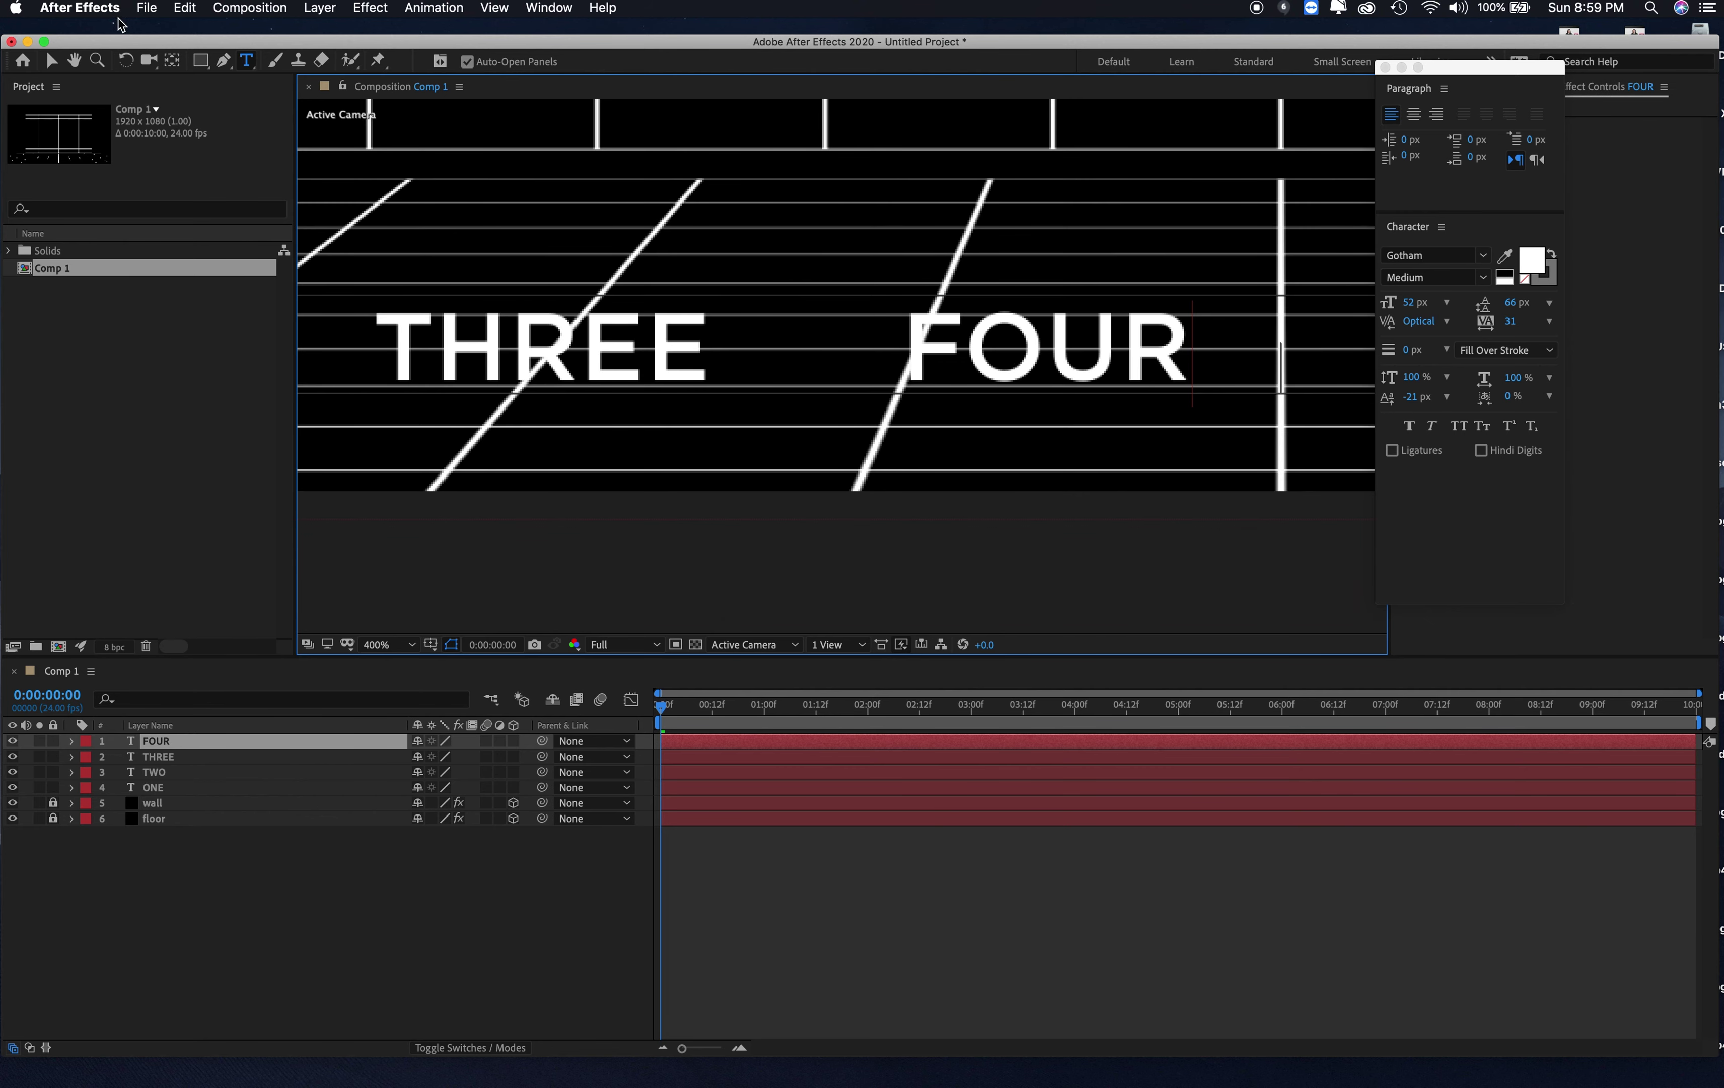
{"action": "left_click", "coordinate": [51, 60]}
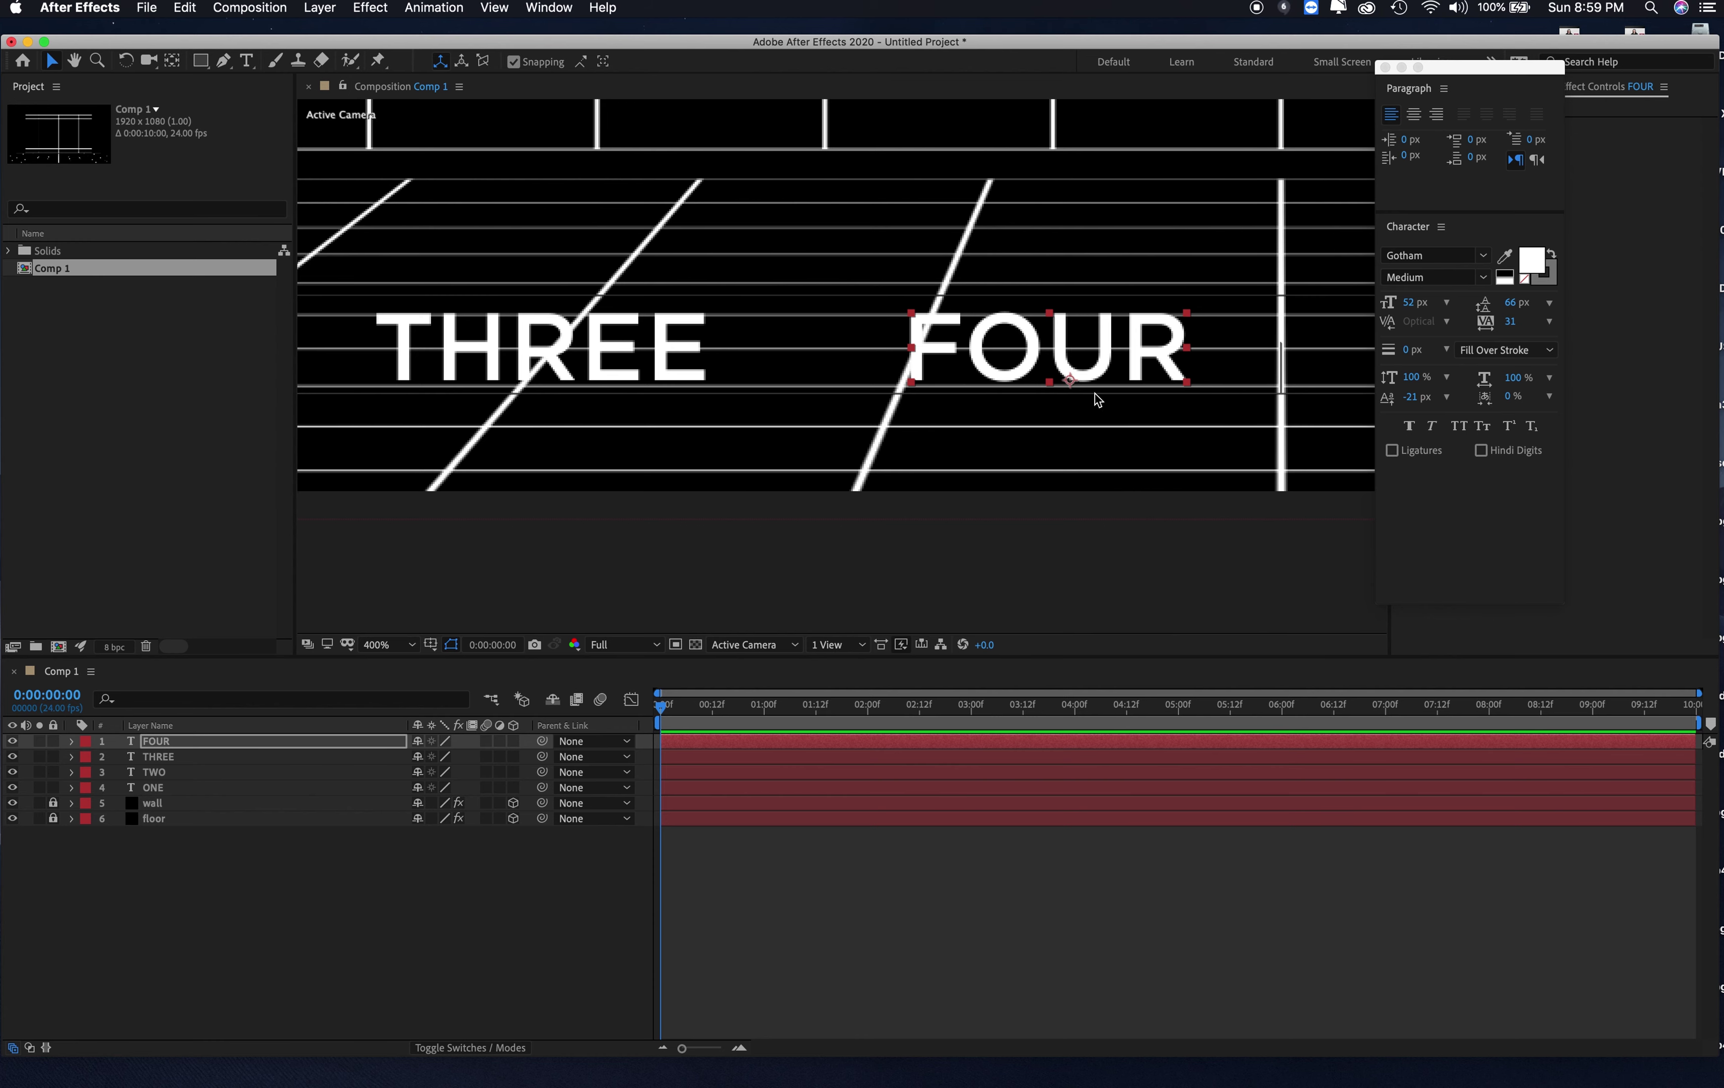
{"action": "key", "text": "y"}
{"action": "left_click_drag", "start_coordinate": [1080, 400], "coordinate": [1051, 393]}
{"action": "key", "text": "comma"}
{"action": "key", "text": "comma"}
{"action": "key", "text": "comma"}
{"action": "key", "text": "v"}
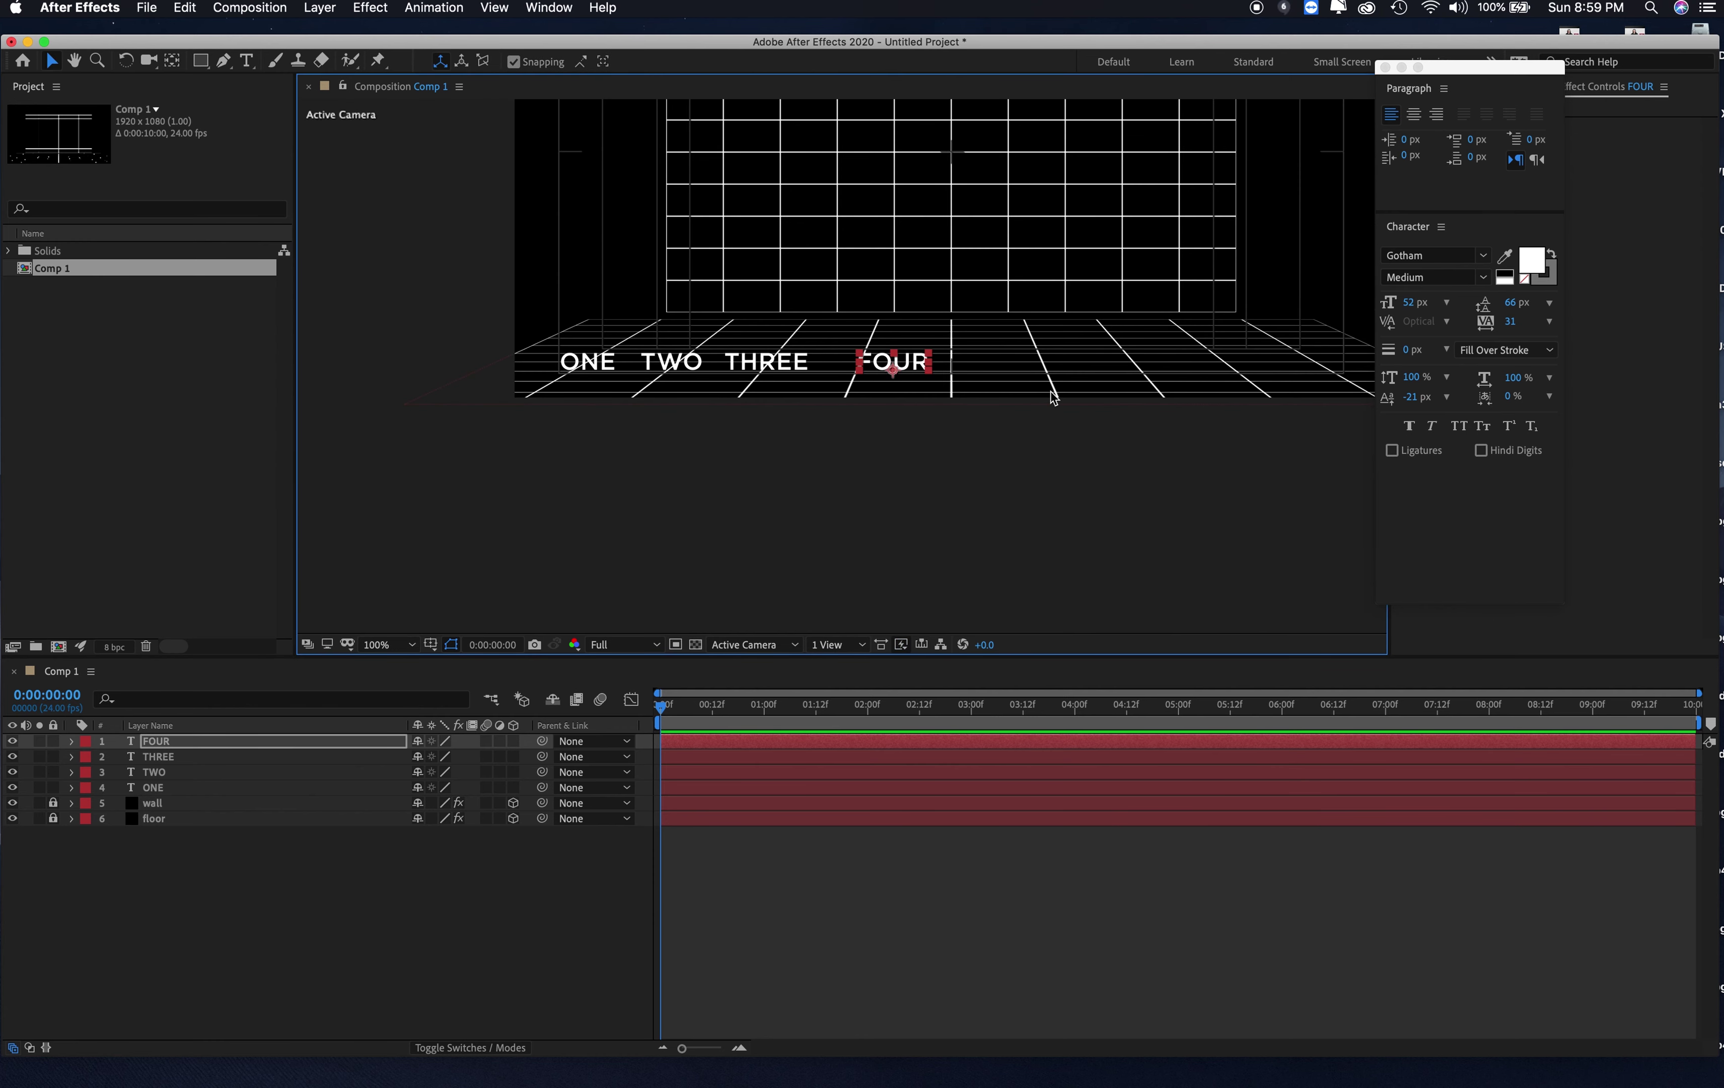
Step: Duplicate the FOUR text layer and place the copy on the same baseline, just right of the floor's vertical center line
{"action": "key", "text": "period"}
{"action": "key", "text": "period"}
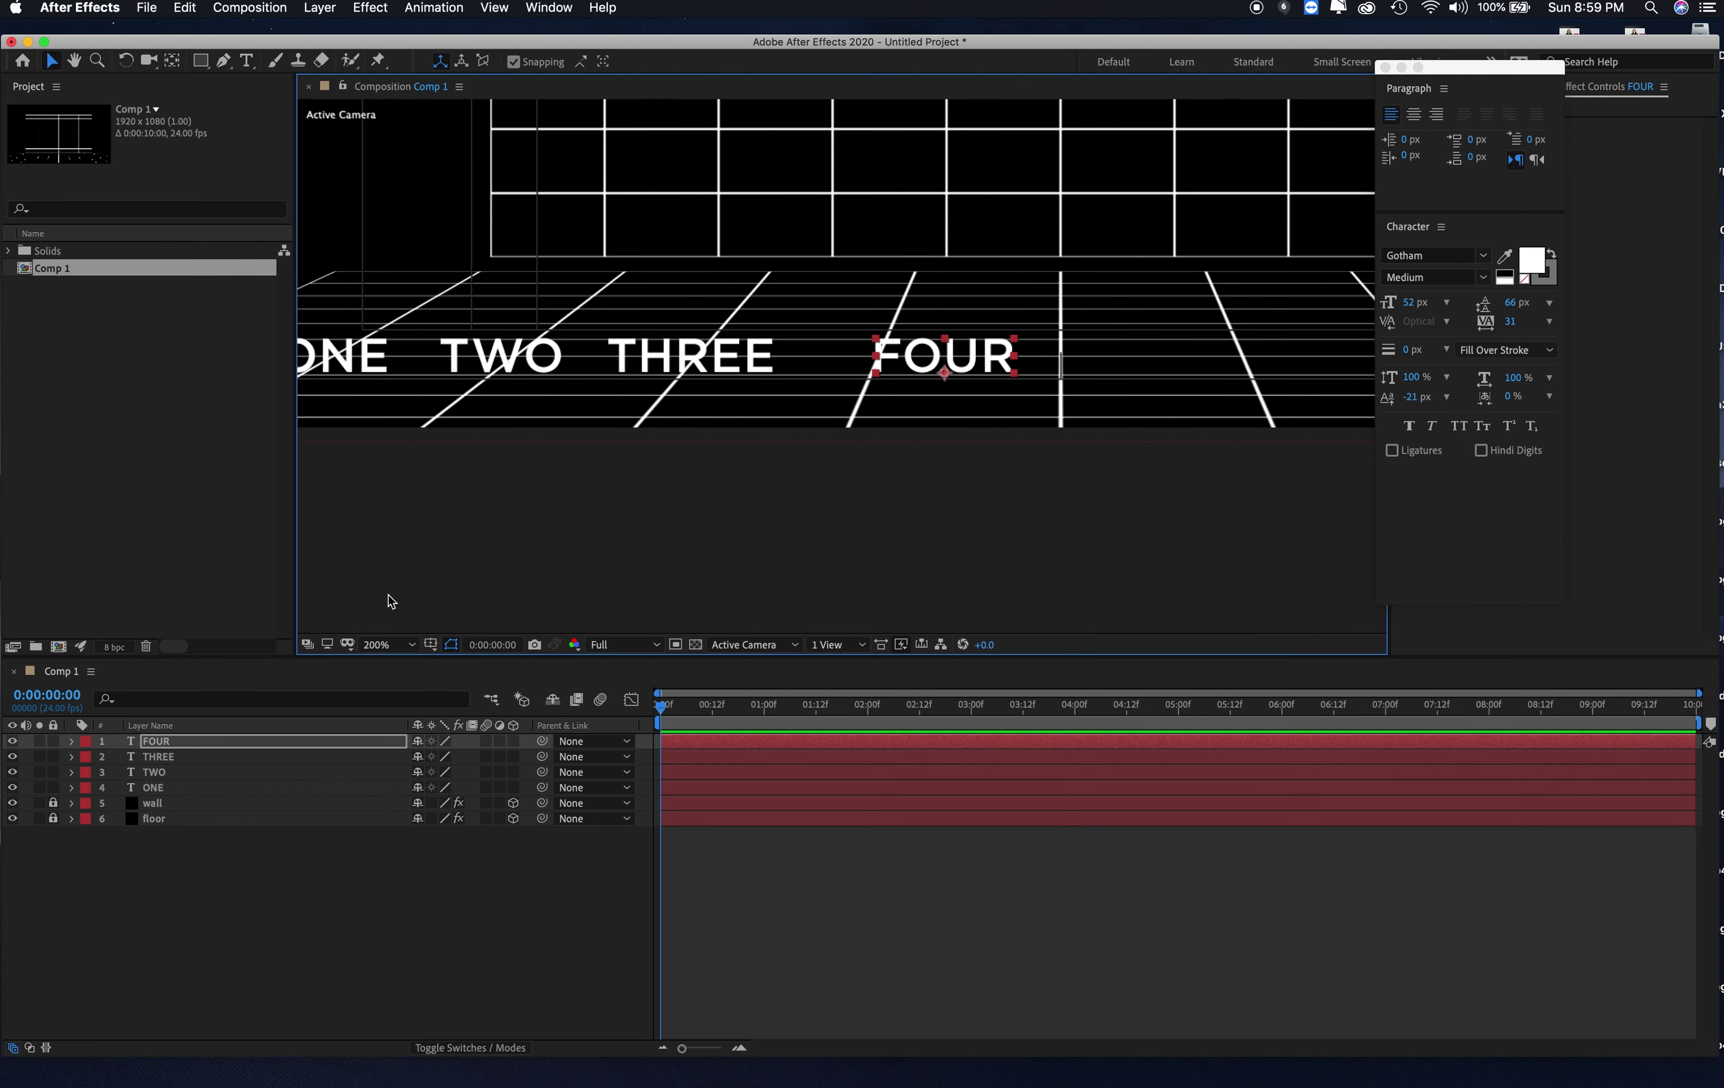
{"action": "left_click", "coordinate": [173, 746]}
{"action": "key", "text": "super+d"}
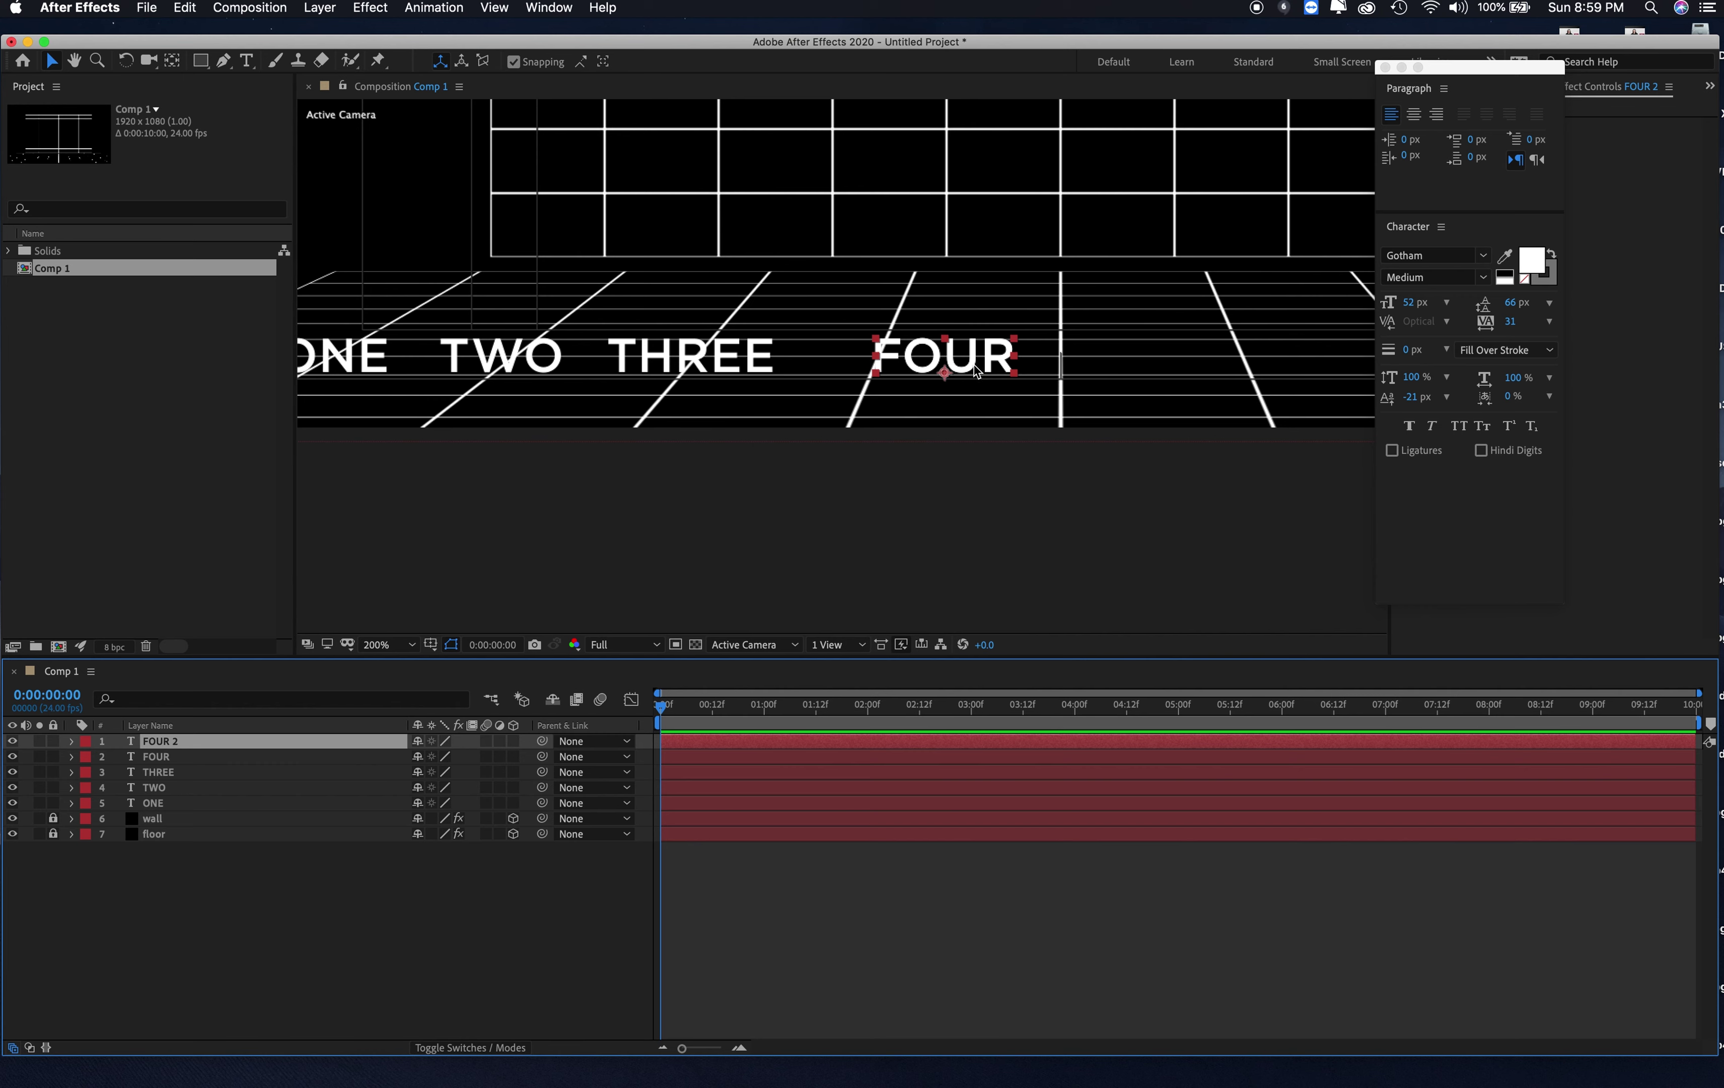
{"action": "left_click_drag", "start_coordinate": [944, 373], "coordinate": [1201, 405]}
{"action": "key", "text": "Return"}
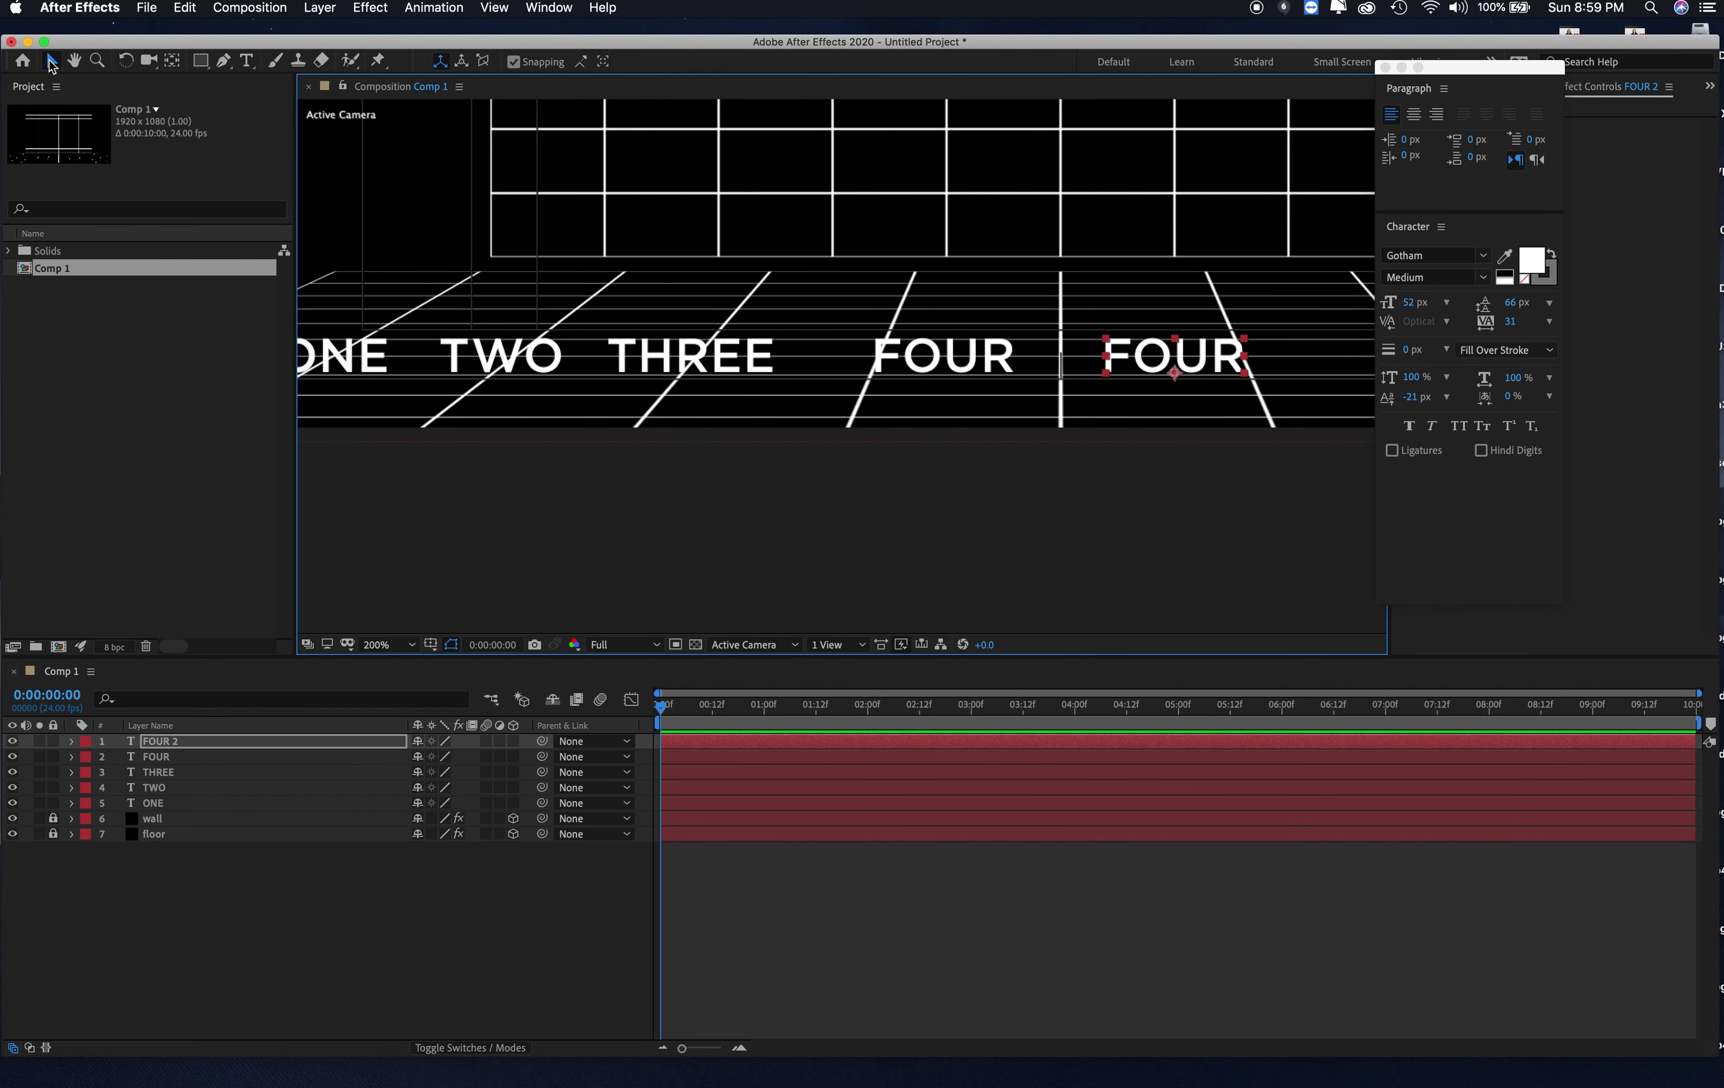
Step: Replace the text of the duplicated FOUR layer with FIVE in capitals
{"action": "left_click", "coordinate": [248, 62]}
{"action": "double_click", "coordinate": [1129, 344]}
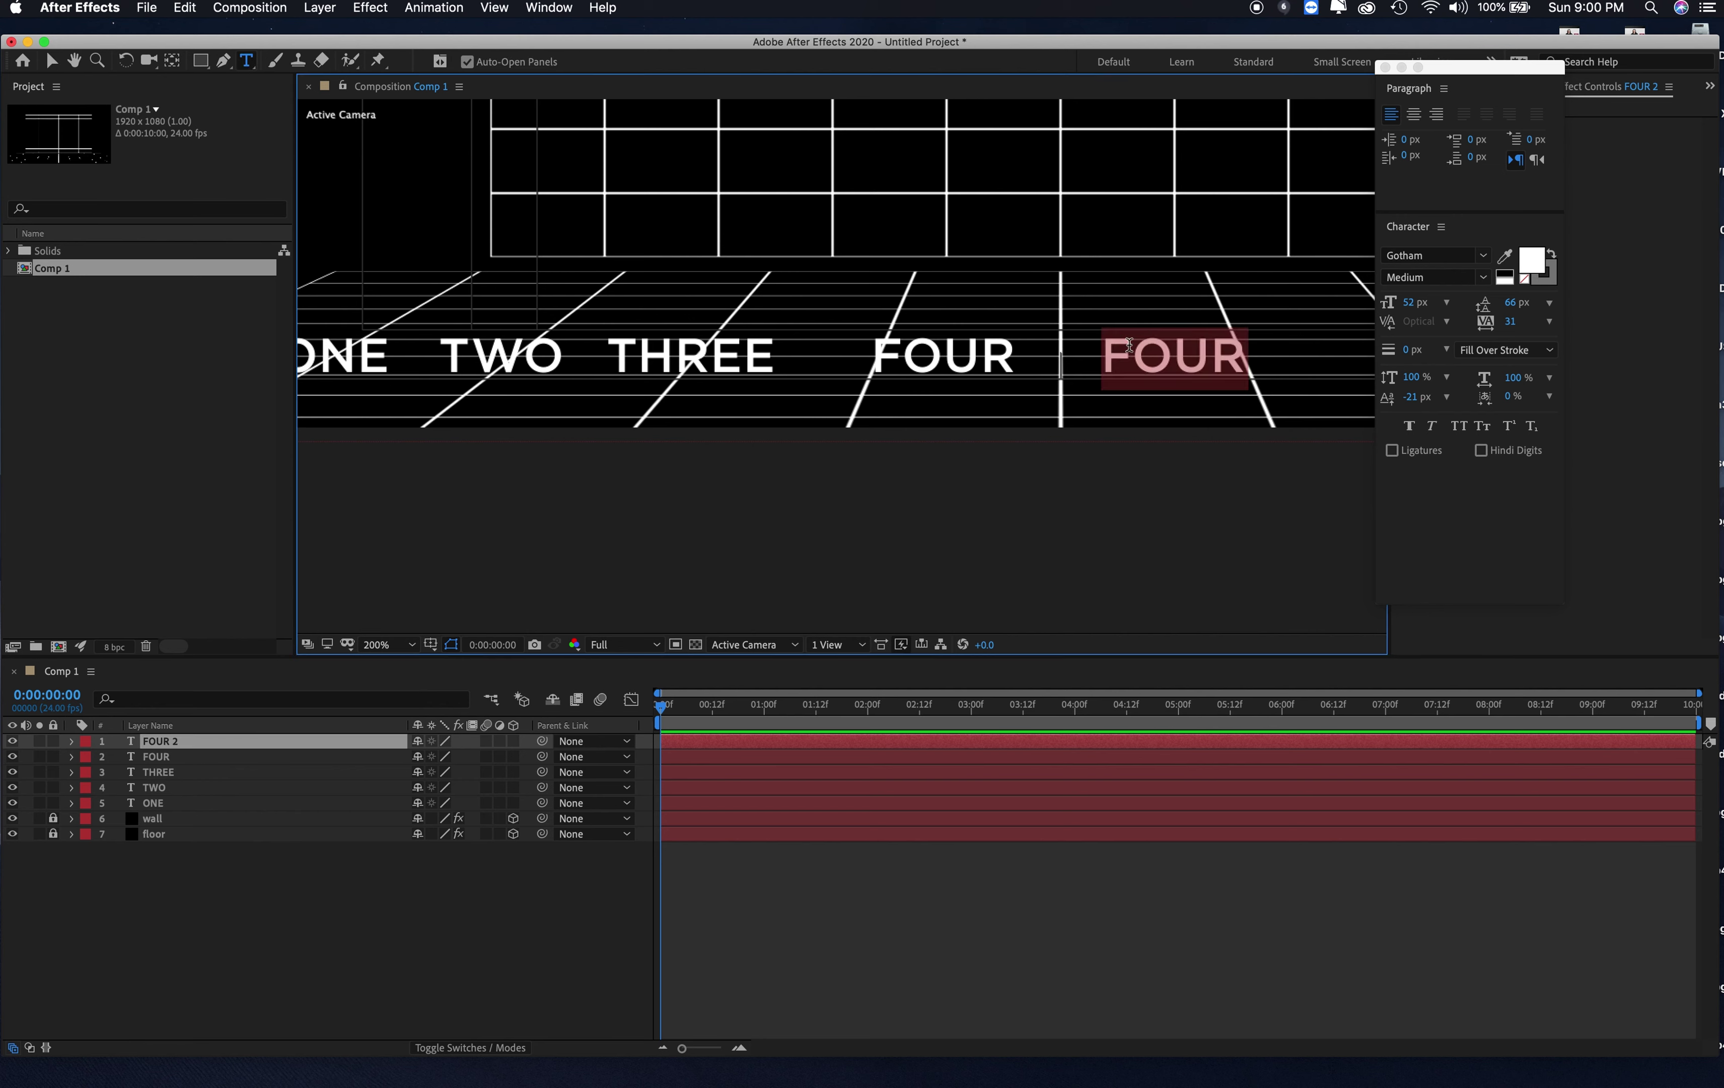
{"action": "type", "text": "FIVE"}
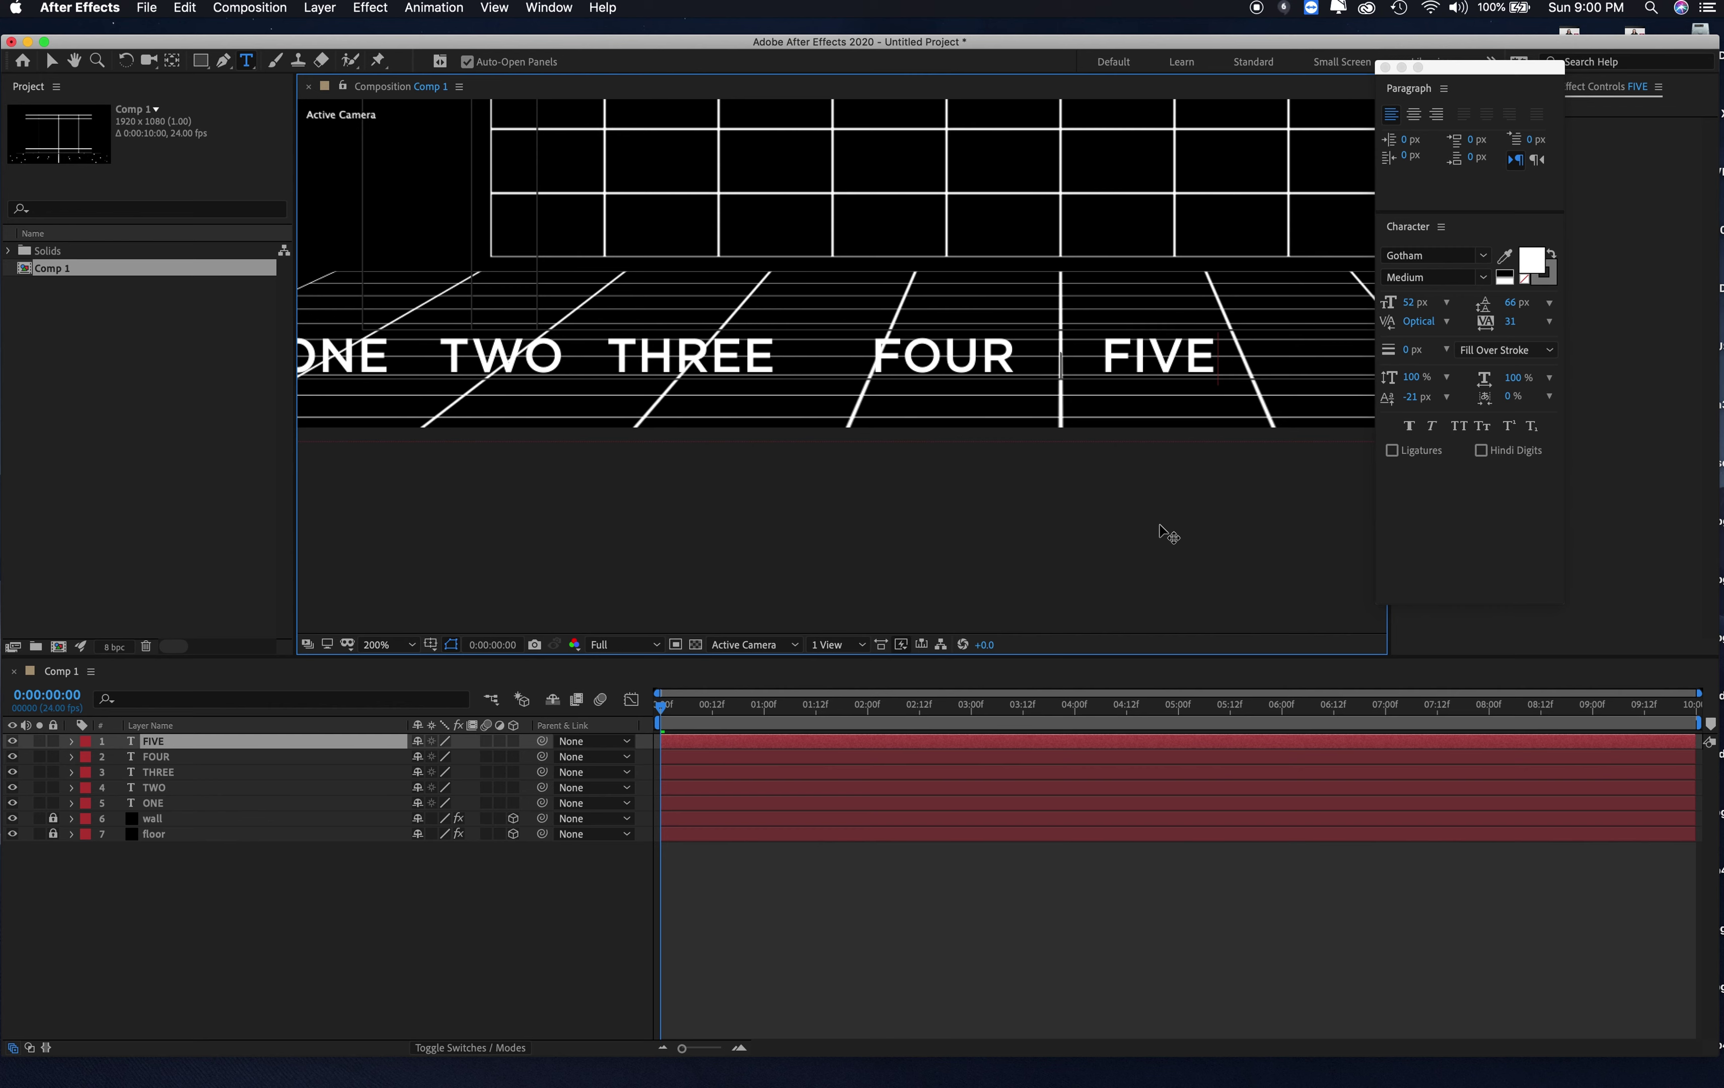
{"action": "left_click", "coordinate": [1124, 359]}
{"action": "scroll", "coordinate": [1124, 359], "scroll_direction": "up", "scroll_amount": 1}
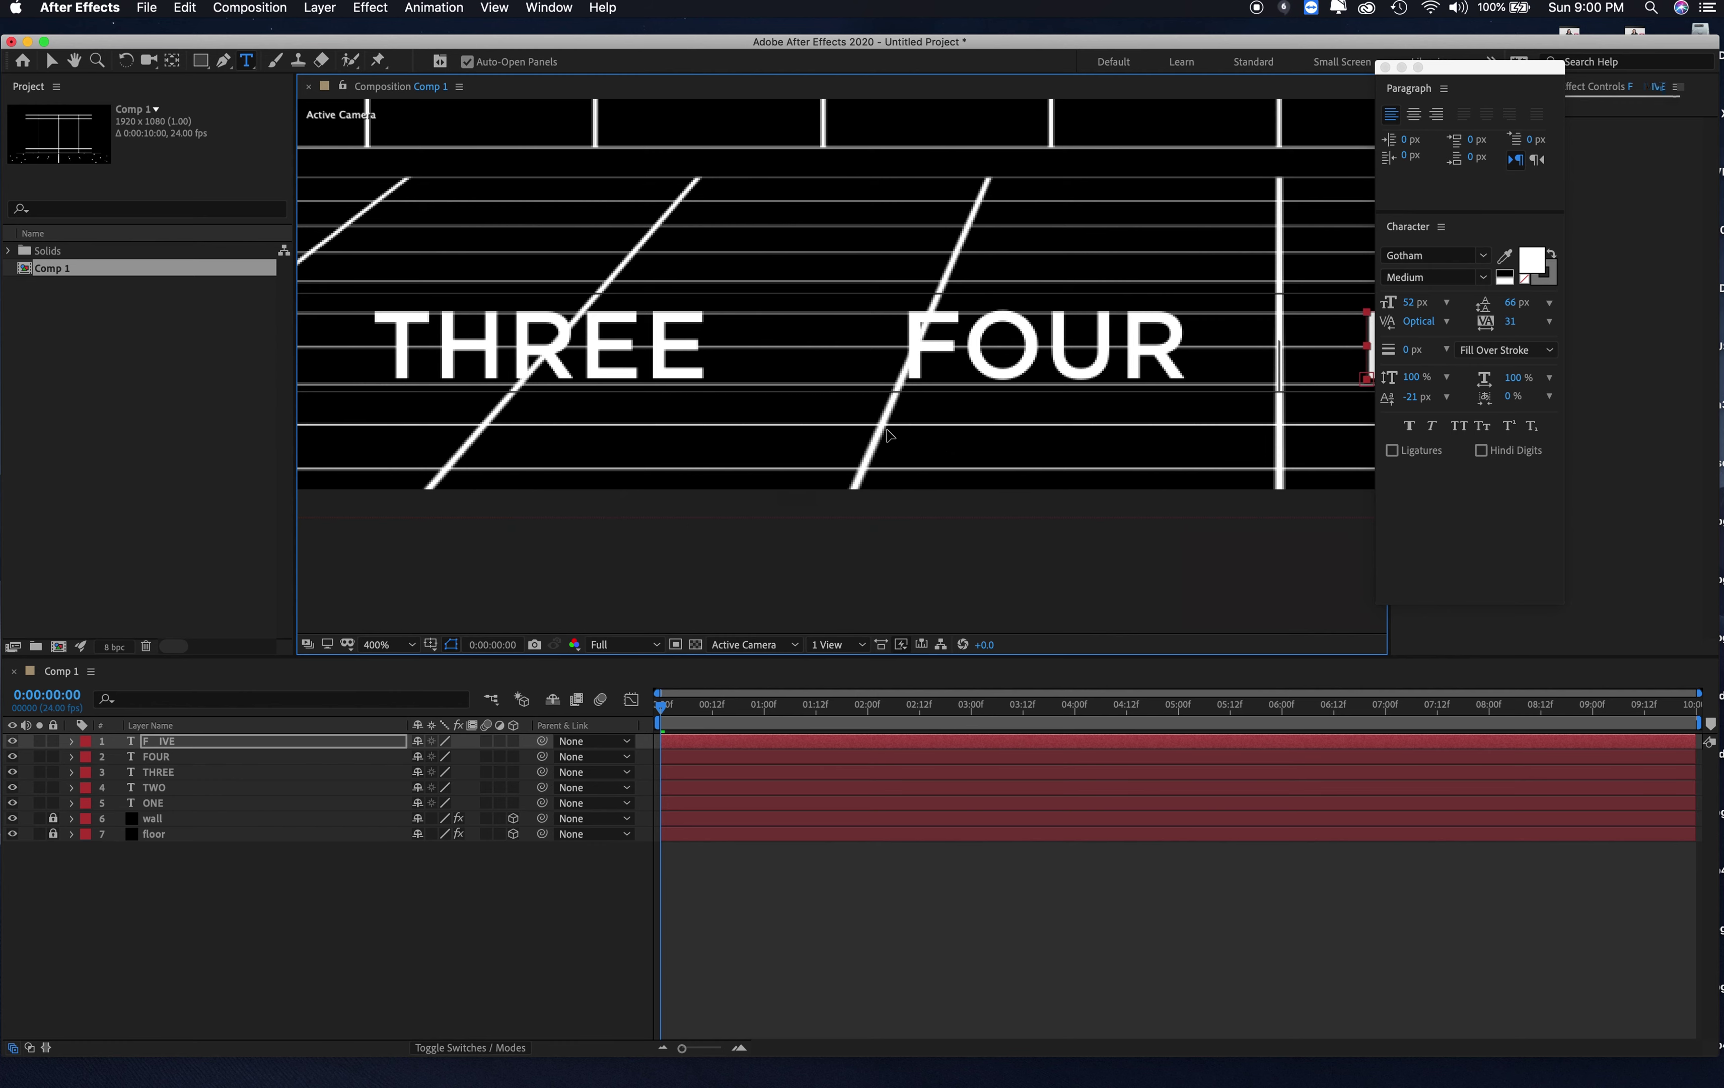
Step: Remove the stray spaces between the F and IVE so that the duplicated text layer reads FIVE
{"action": "key", "text": "Escape"}
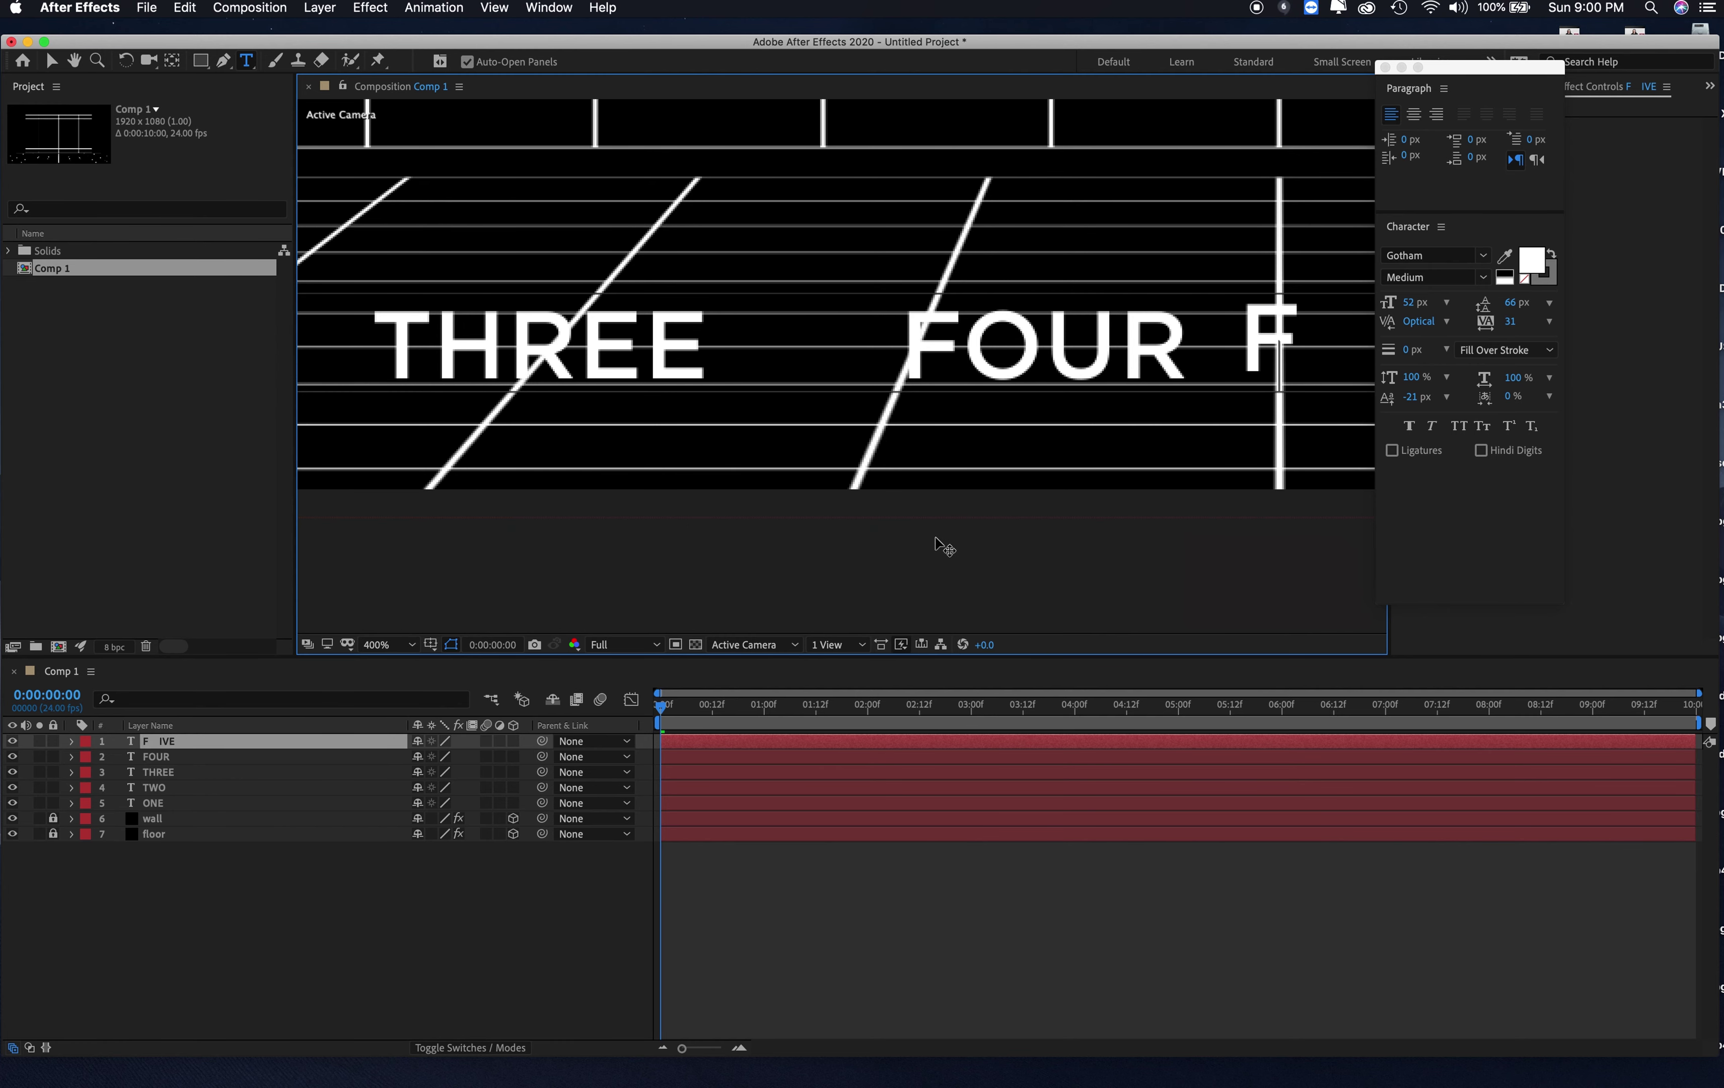
{"action": "key", "text": "Return"}
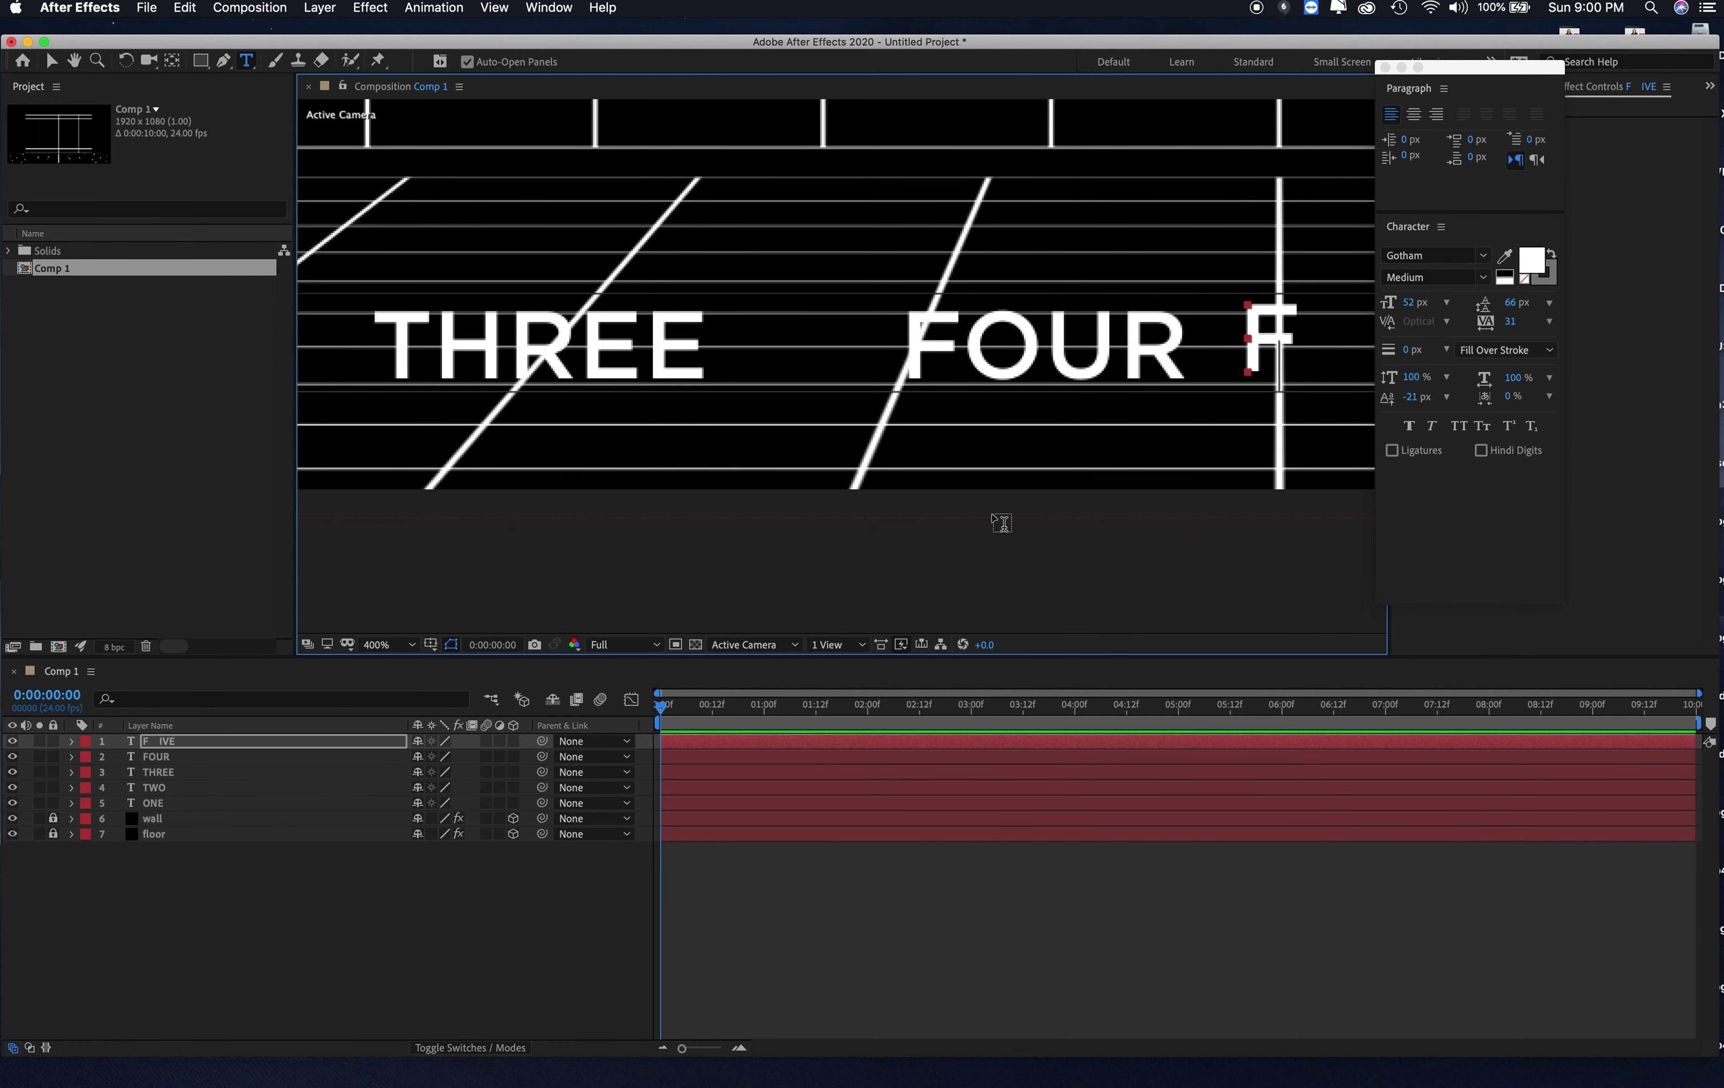
{"action": "key", "text": "h"}
{"action": "left_click_drag", "start_coordinate": [912, 502], "coordinate": [371, 541]}
{"action": "left_click", "coordinate": [247, 60]}
{"action": "left_click", "coordinate": [897, 363]}
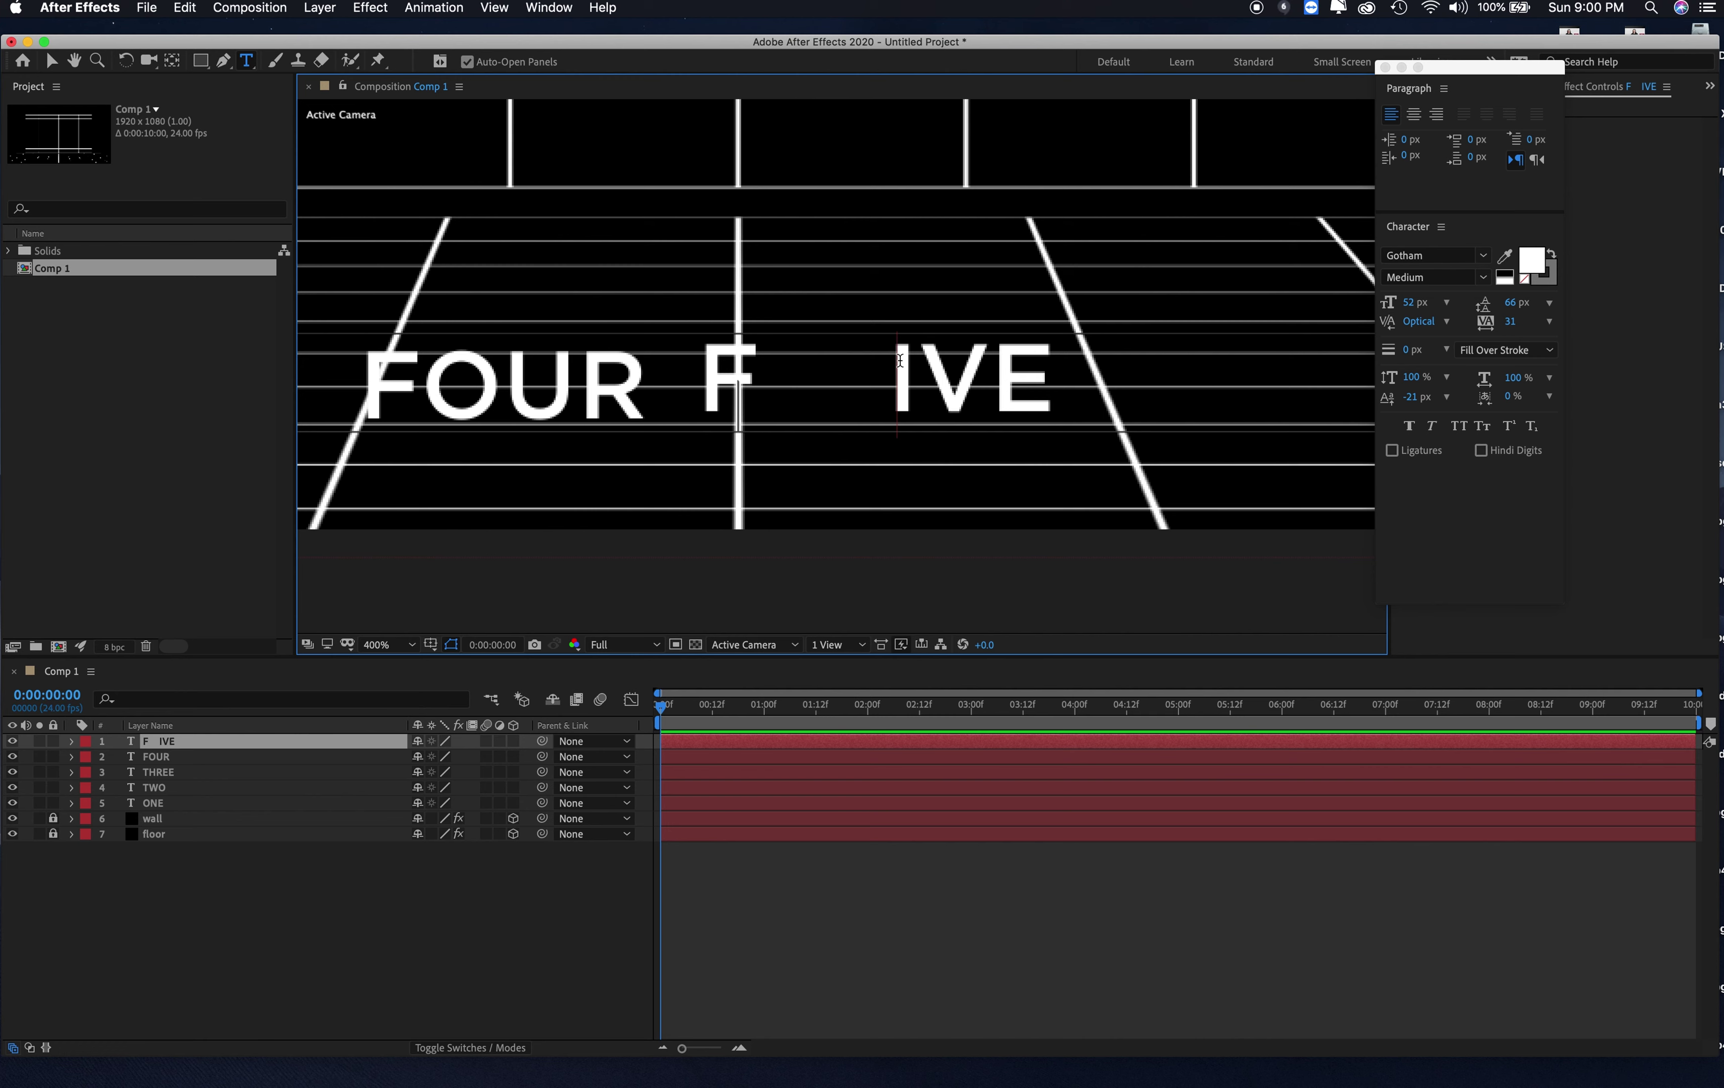
{"action": "key", "text": "BackSpace"}
{"action": "key", "text": "BackSpace"}
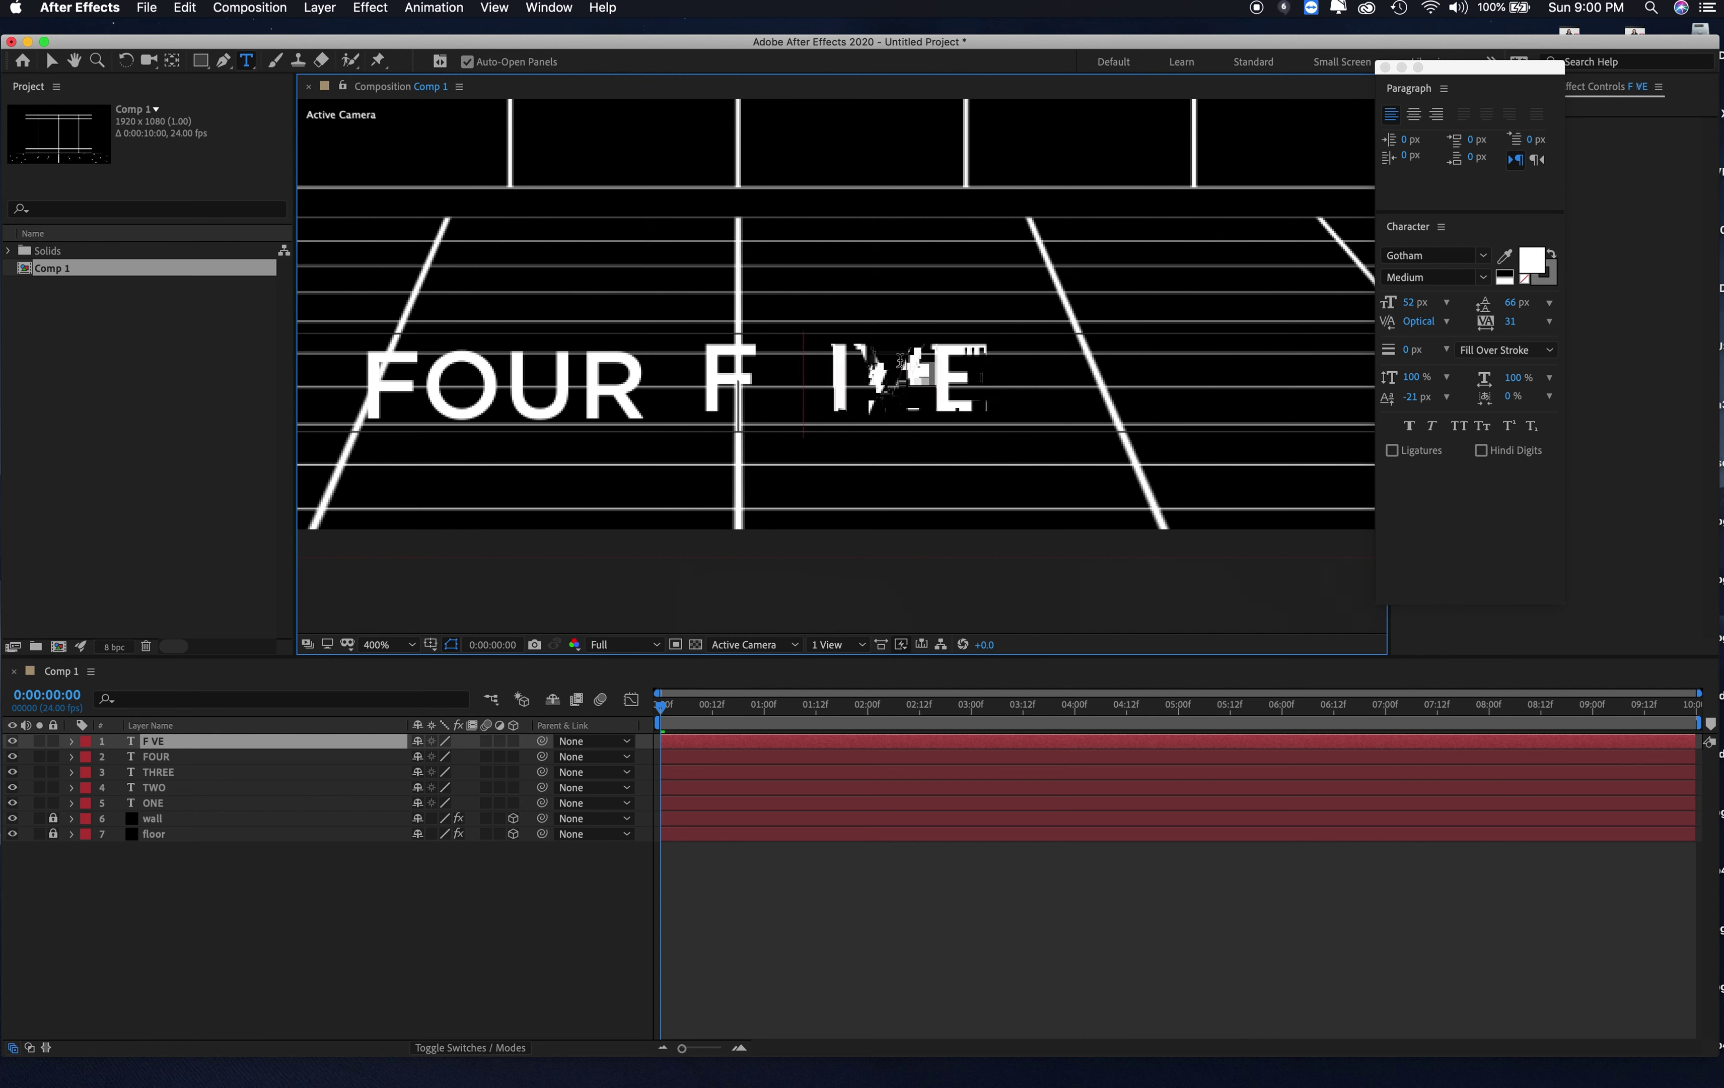
{"action": "key", "text": "BackSpace"}
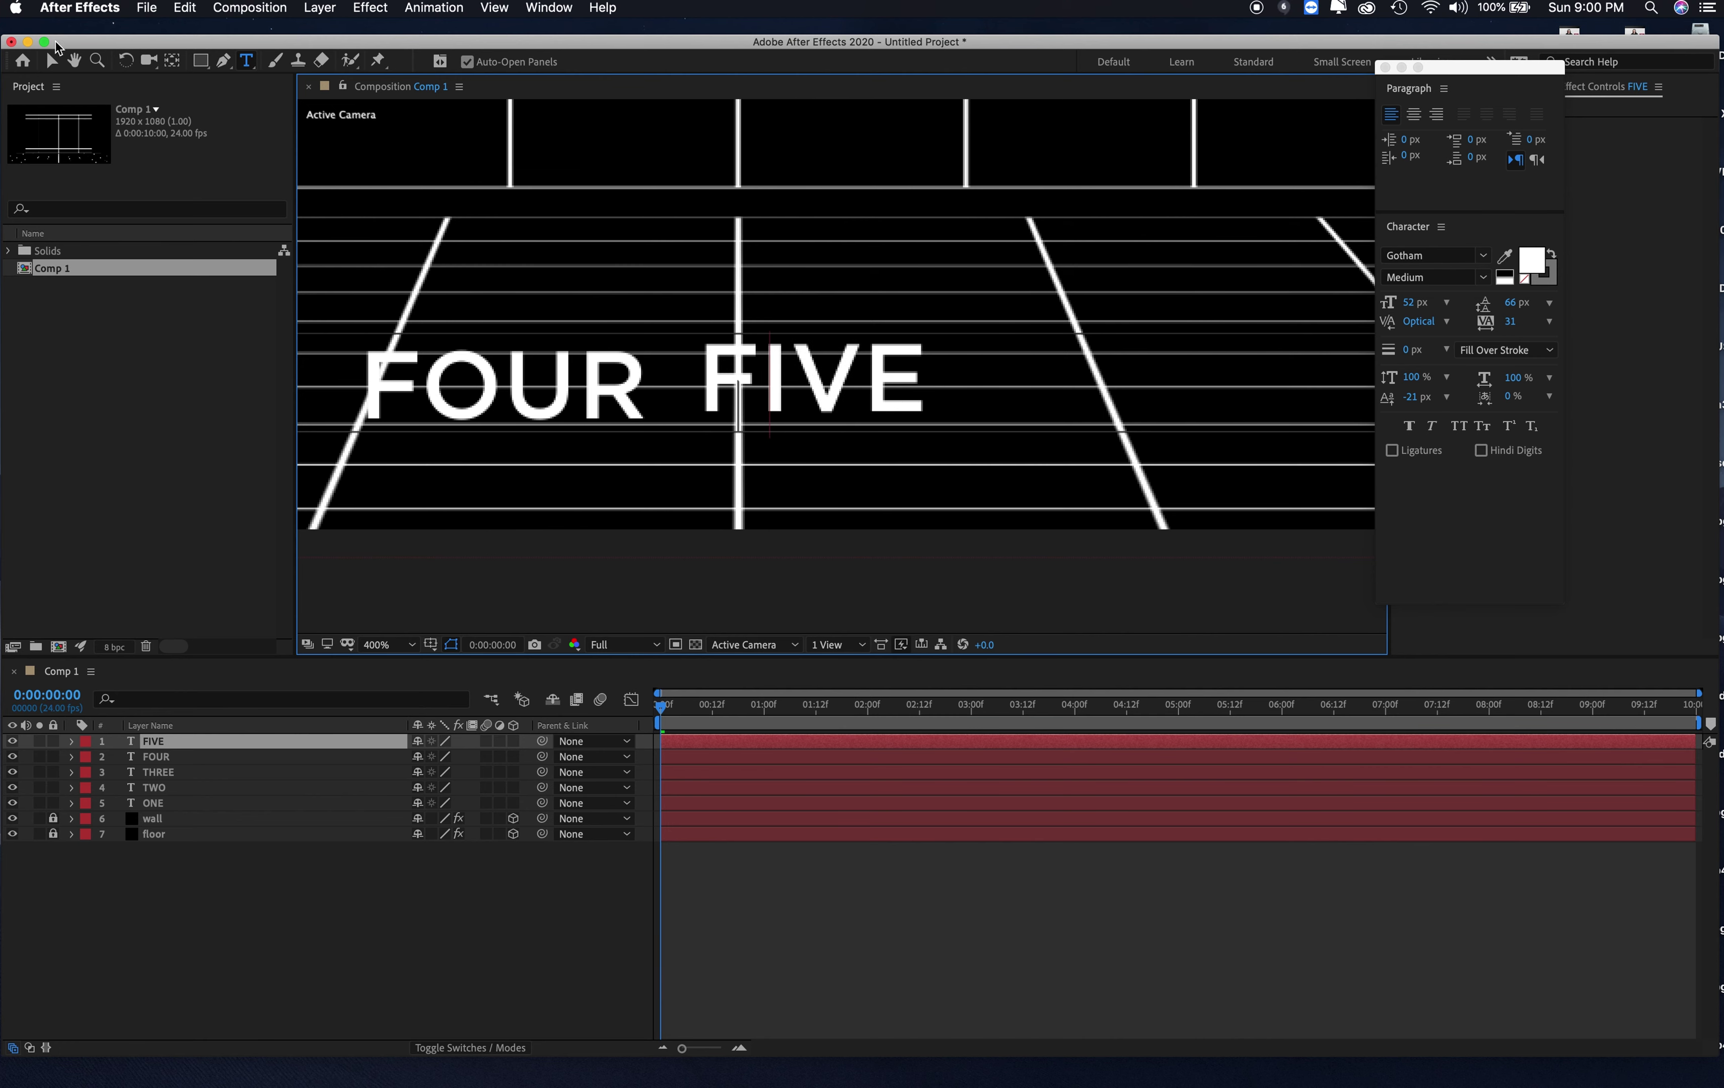
Step: Move the FIVE layer right of the floor's vertical center line and set its anchor point at the bottom center of its text
{"action": "left_click", "coordinate": [51, 60]}
{"action": "left_click_drag", "start_coordinate": [854, 393], "coordinate": [1043, 375]}
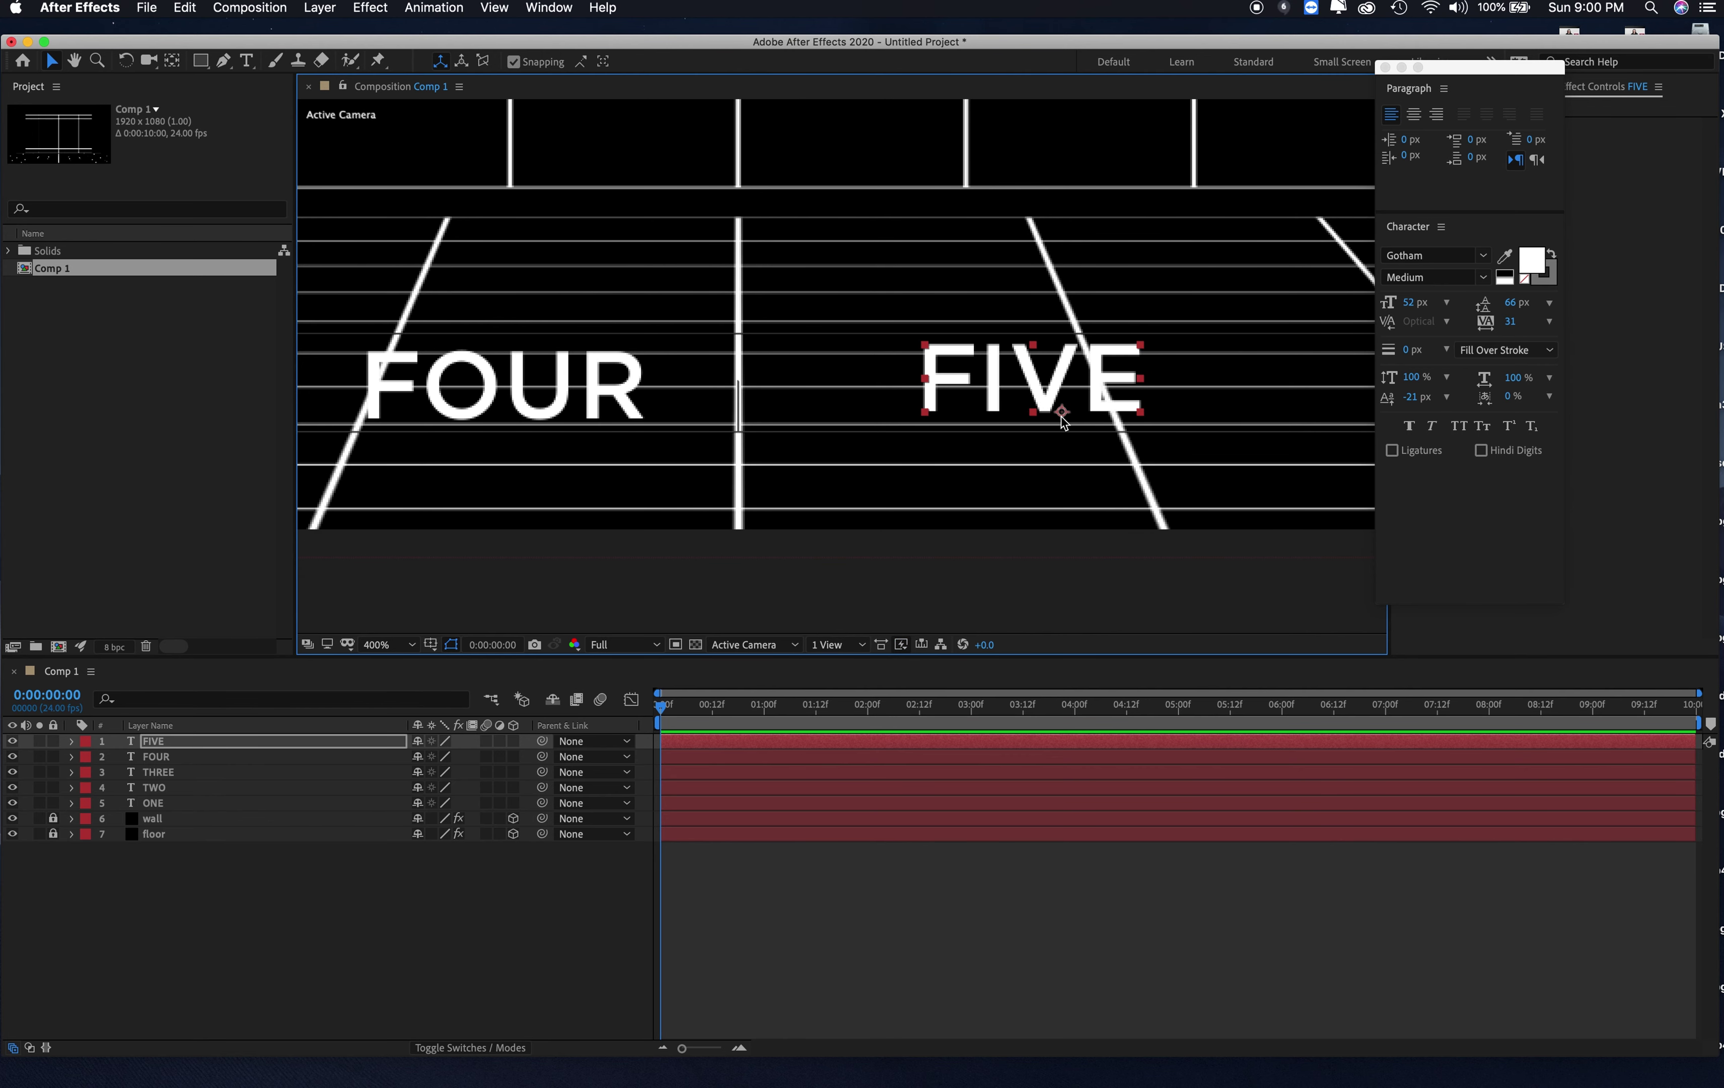
{"action": "key", "text": "y"}
{"action": "left_click_drag", "start_coordinate": [1062, 413], "coordinate": [1032, 411]}
{"action": "key", "text": "comma"}
{"action": "key", "text": "comma"}
{"action": "key", "text": "comma"}
{"action": "key", "text": "comma"}
{"action": "key", "text": "comma"}
{"action": "key", "text": "comma"}
{"action": "key", "text": "v"}
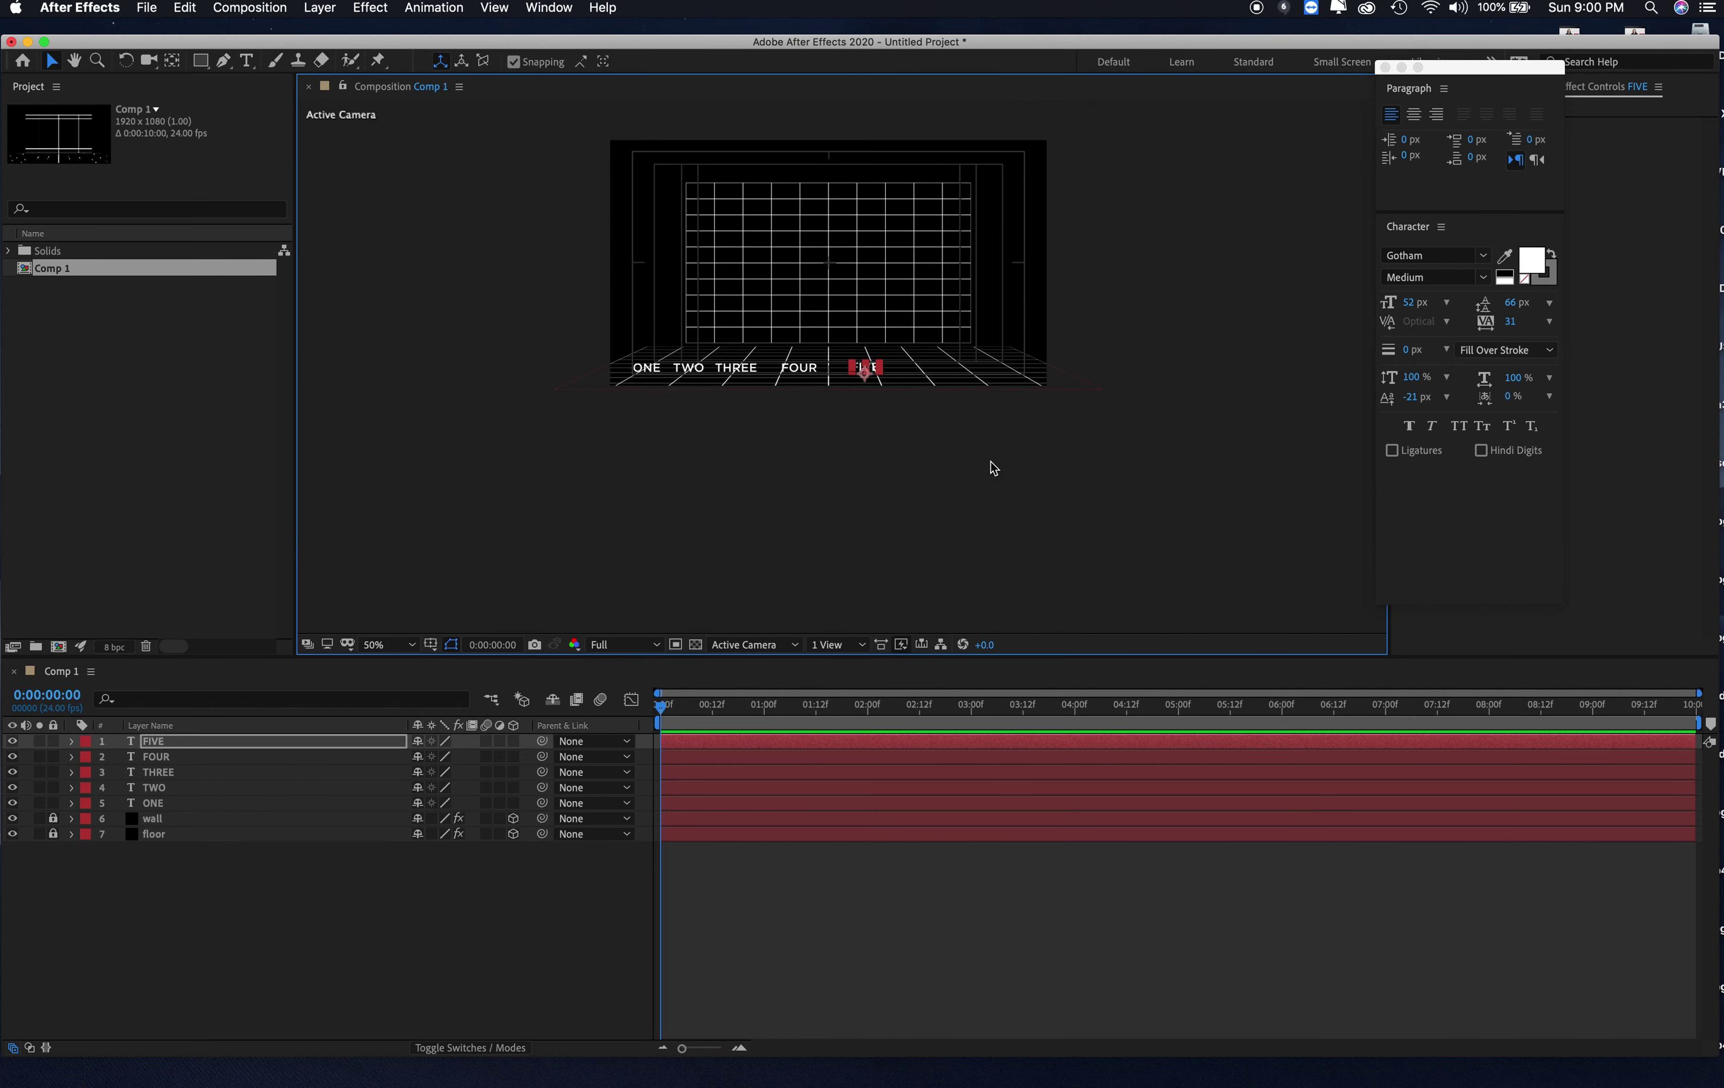
{"action": "key", "text": "slash"}
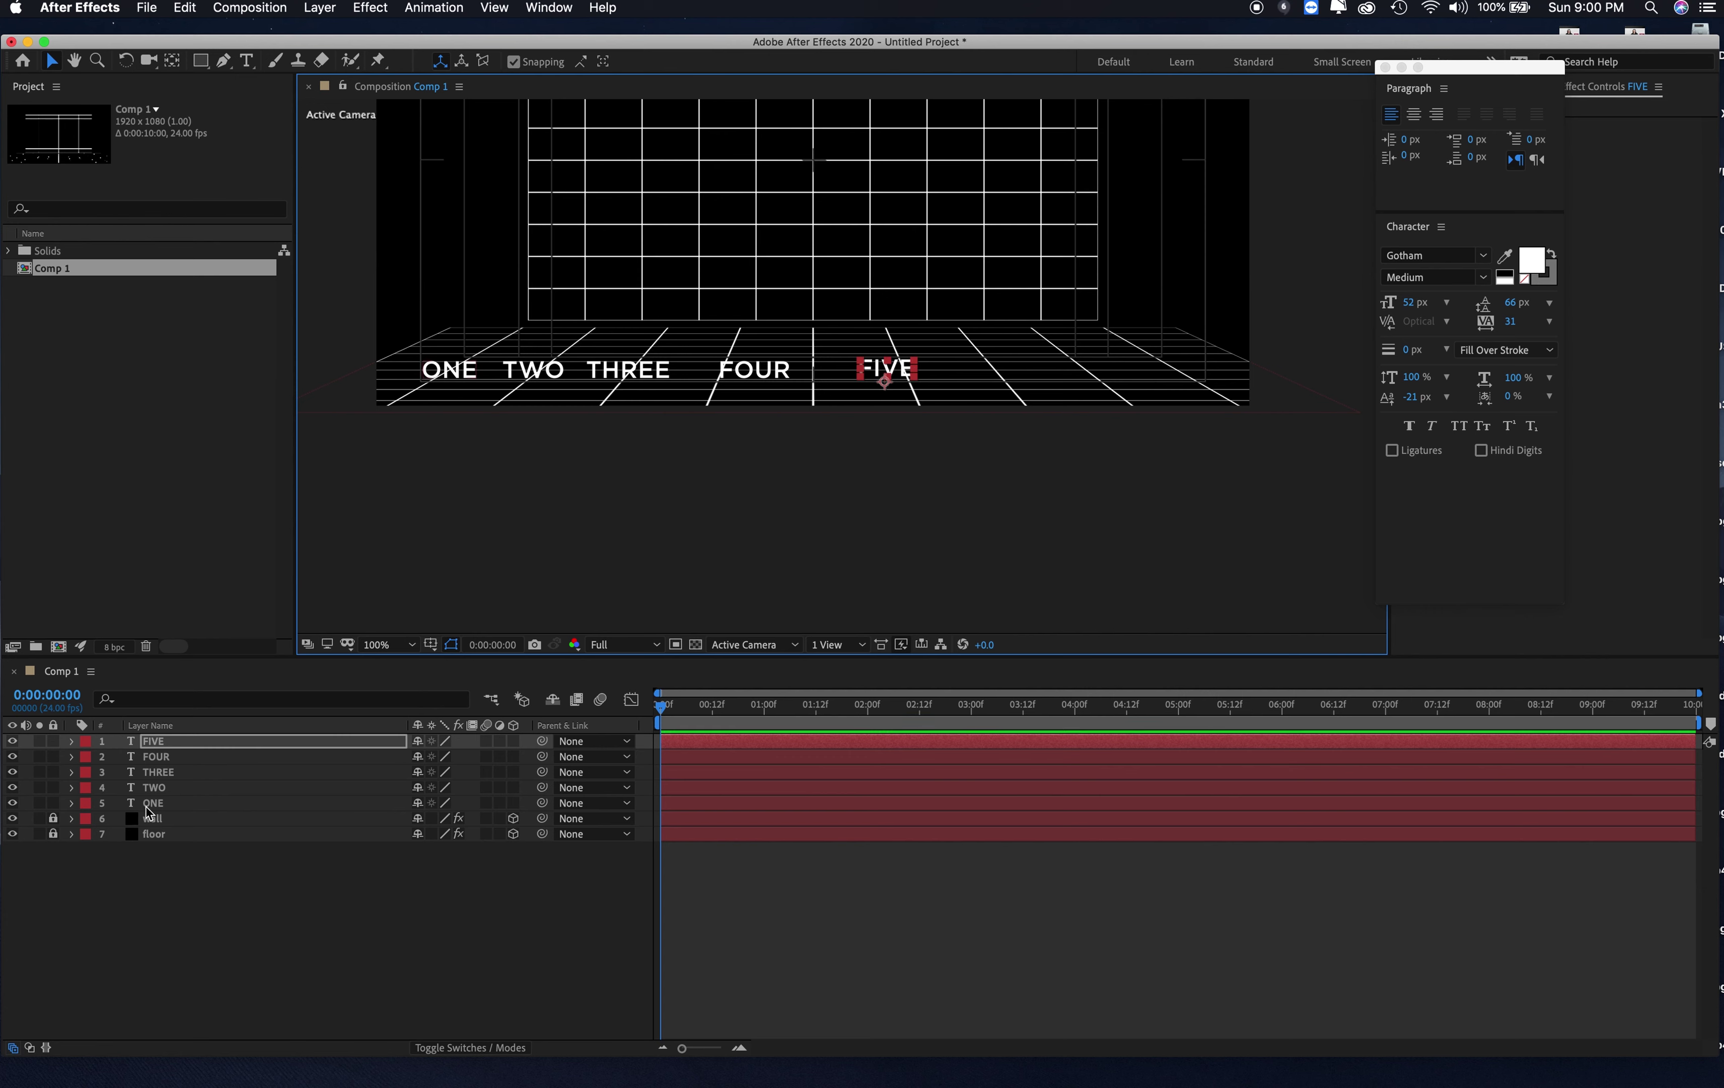
Step: Duplicate the ONE text layer, move the copy to the top of the layer stack, and place it right of FIVE on the same baseline
{"action": "left_click", "coordinate": [169, 803]}
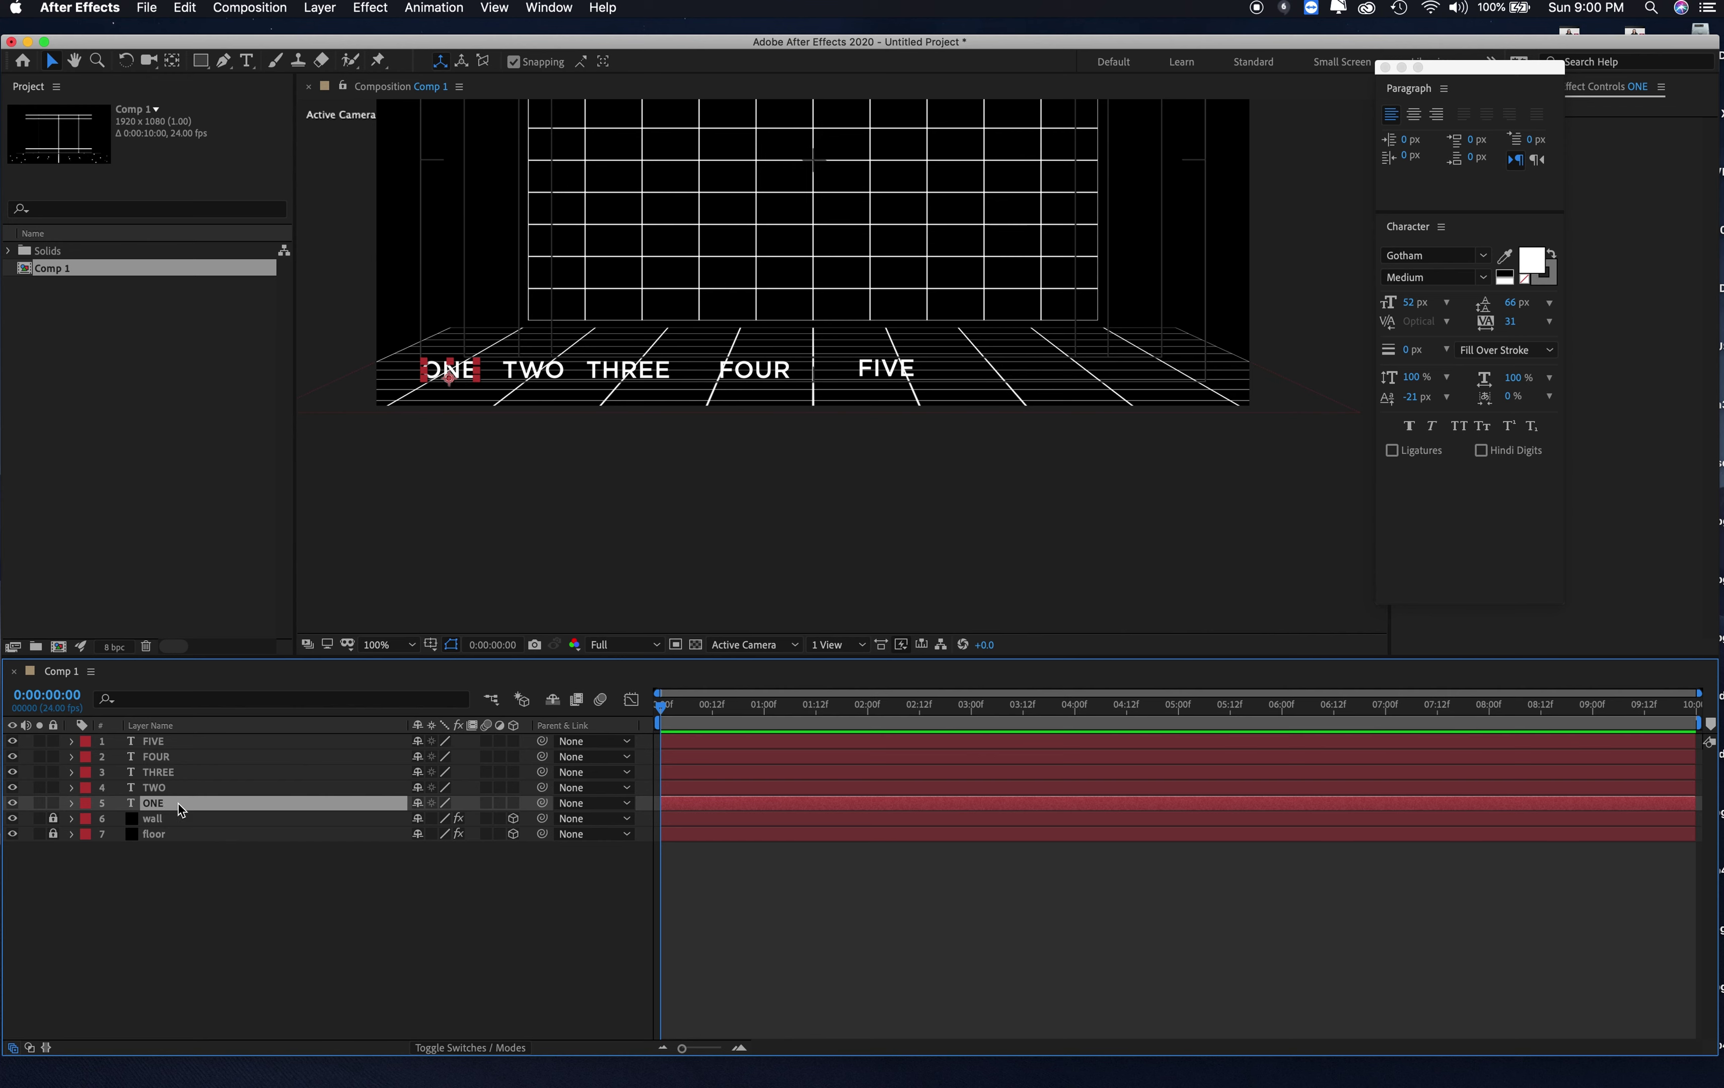
{"action": "key", "text": "super+d"}
{"action": "left_click_drag", "start_coordinate": [179, 803], "coordinate": [181, 734]}
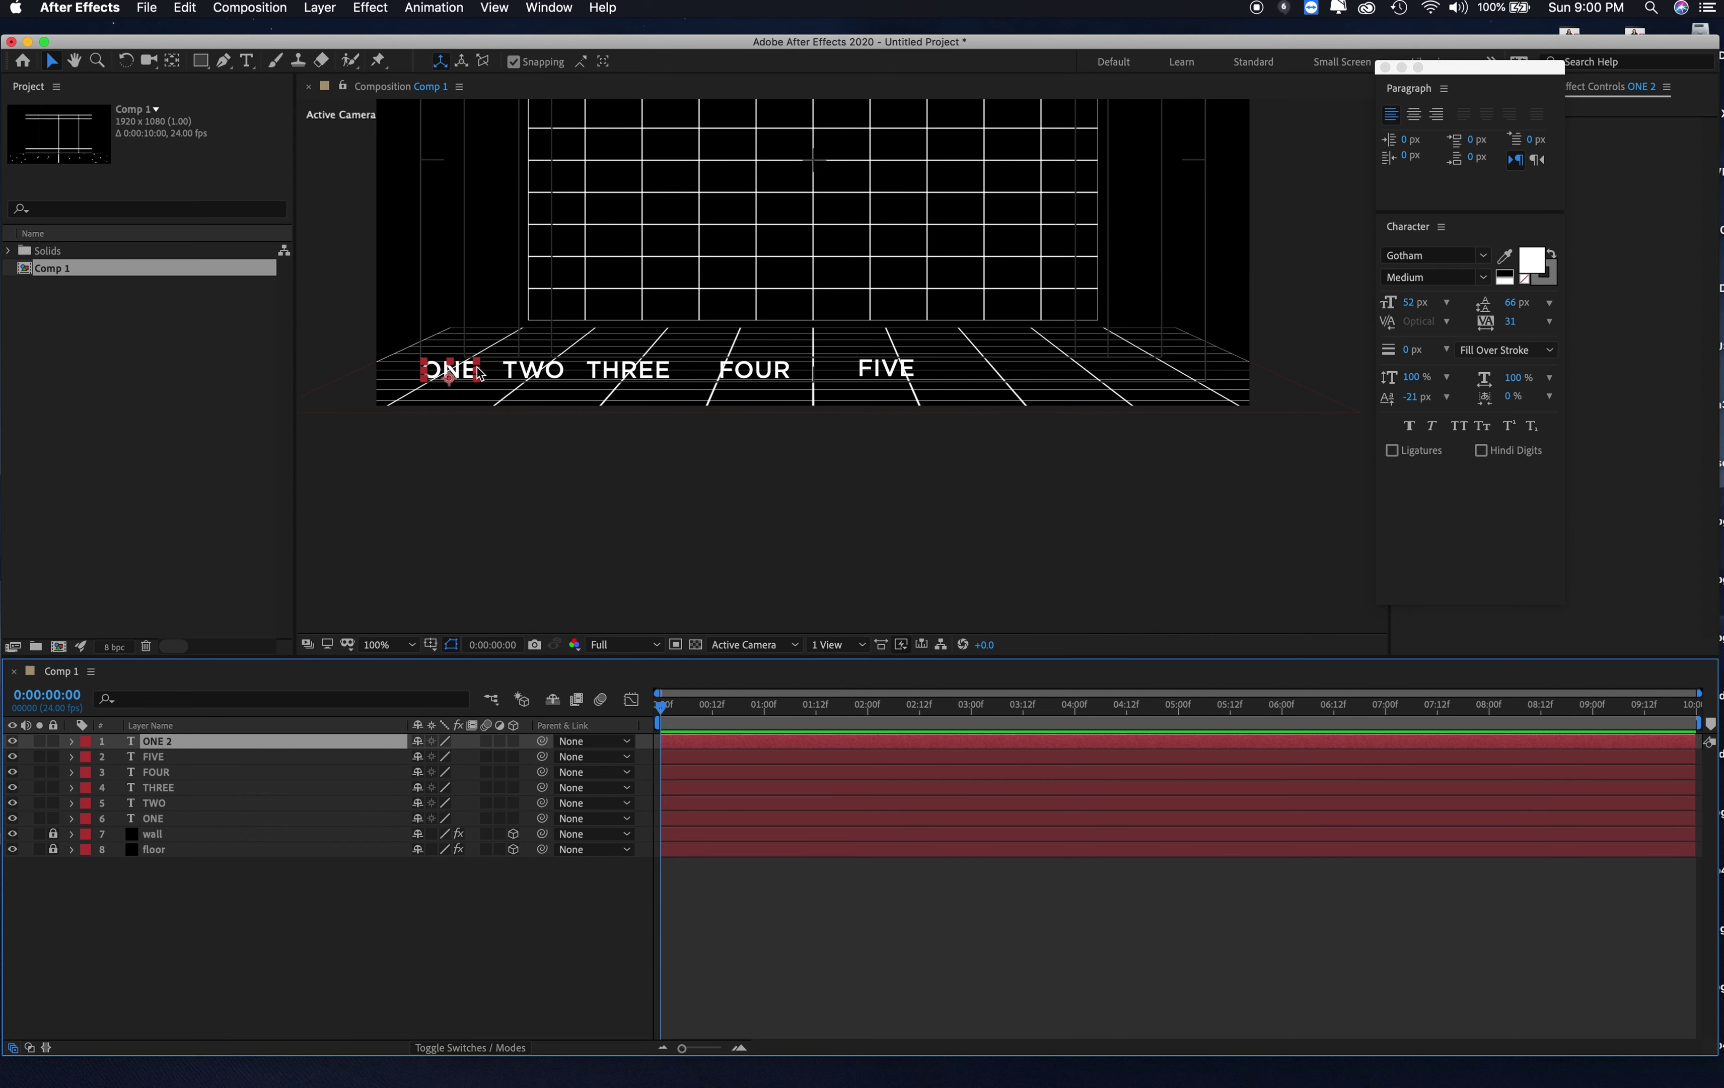
{"action": "left_click_drag", "start_coordinate": [466, 379], "coordinate": [1115, 430]}
{"action": "key", "text": "shift+Left"}
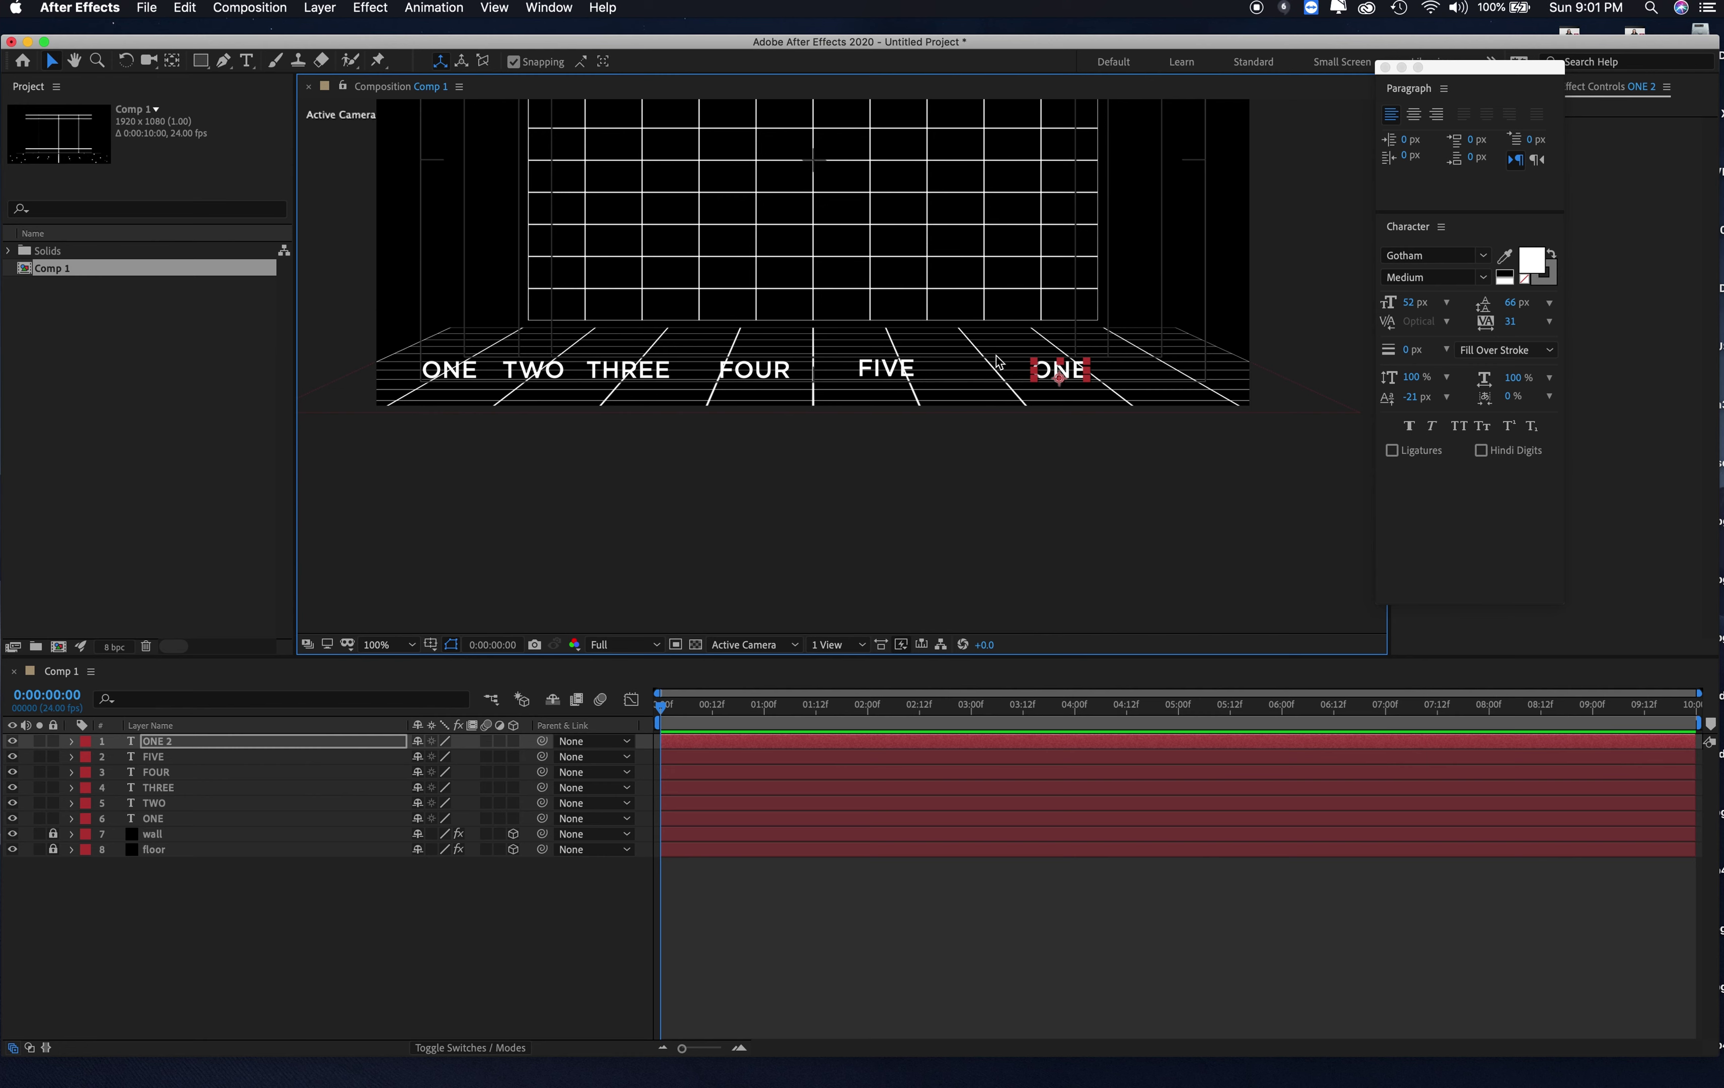
Step: Distribute all six text layers evenly by their horizontal centers using Align, and shift the row right to center it on the floor
{"action": "left_click", "coordinate": [453, 383]}
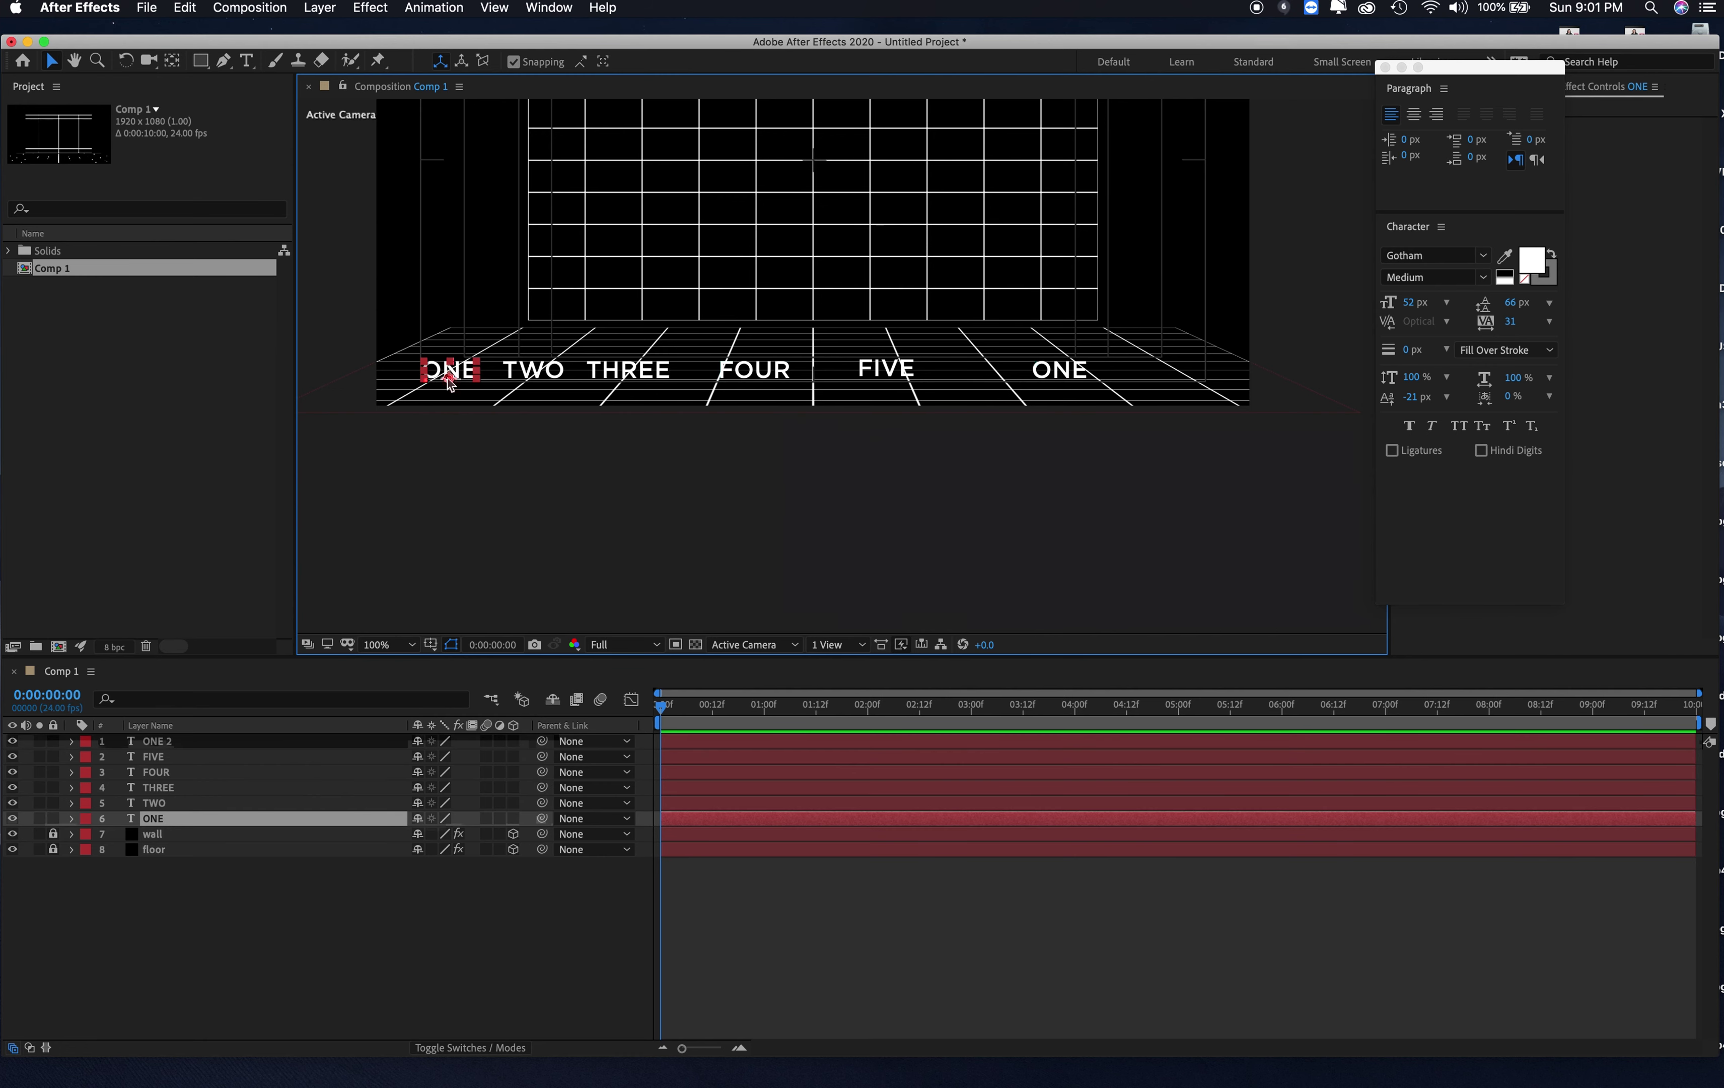
{"action": "left_click", "coordinate": [541, 381], "text": "shift"}
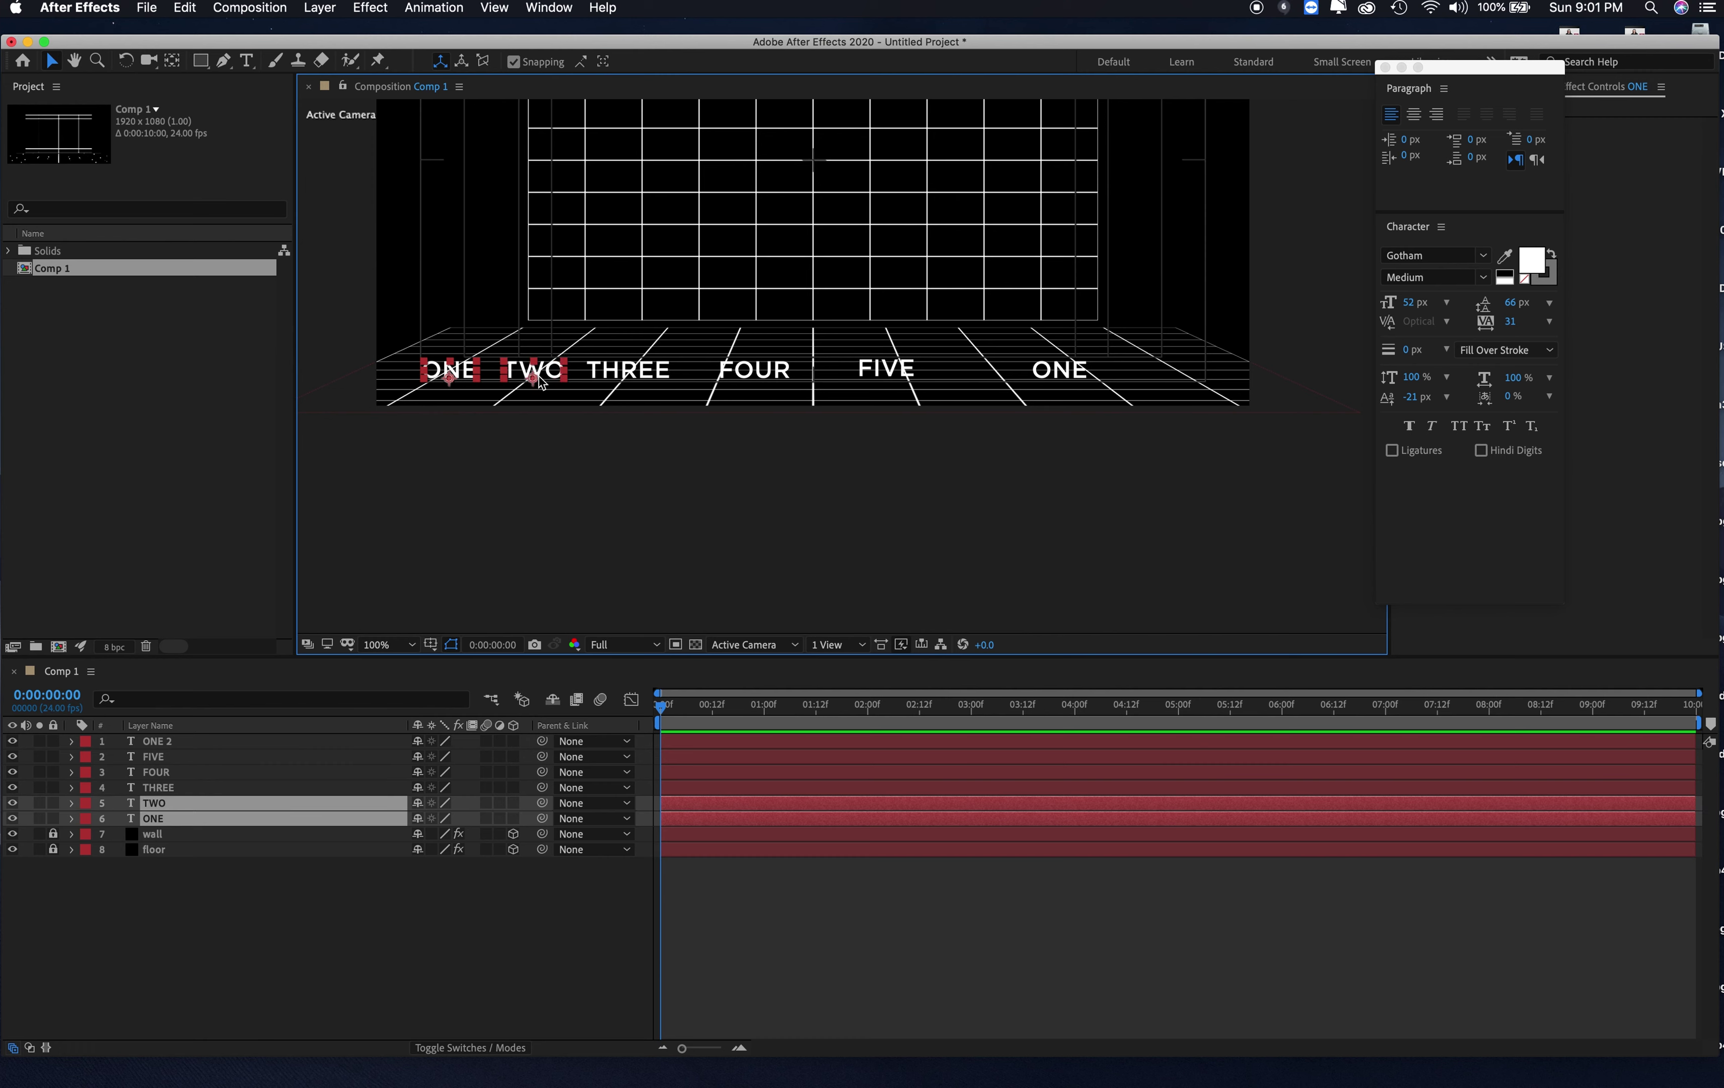
{"action": "left_click", "coordinate": [617, 381], "text": "shift"}
{"action": "left_click", "coordinate": [743, 376], "text": "shift"}
{"action": "left_click", "coordinate": [879, 378], "text": "shift"}
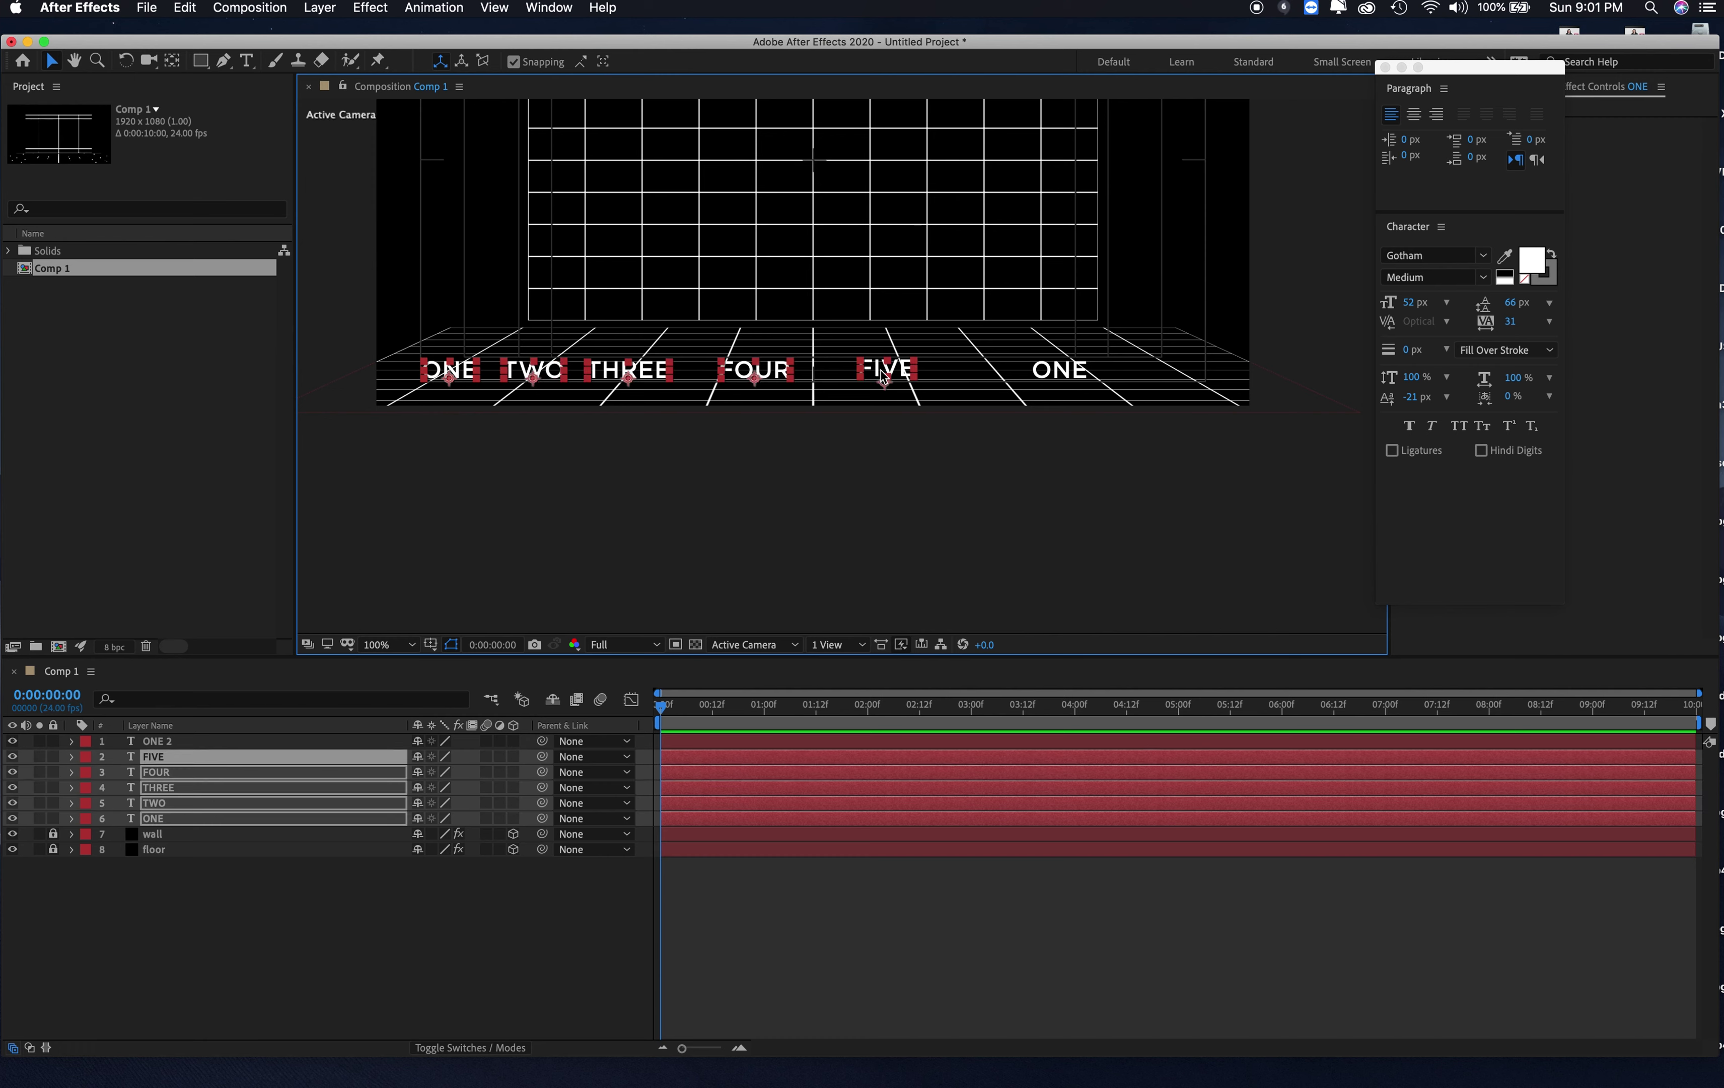
{"action": "left_click", "coordinate": [1070, 372], "text": "shift"}
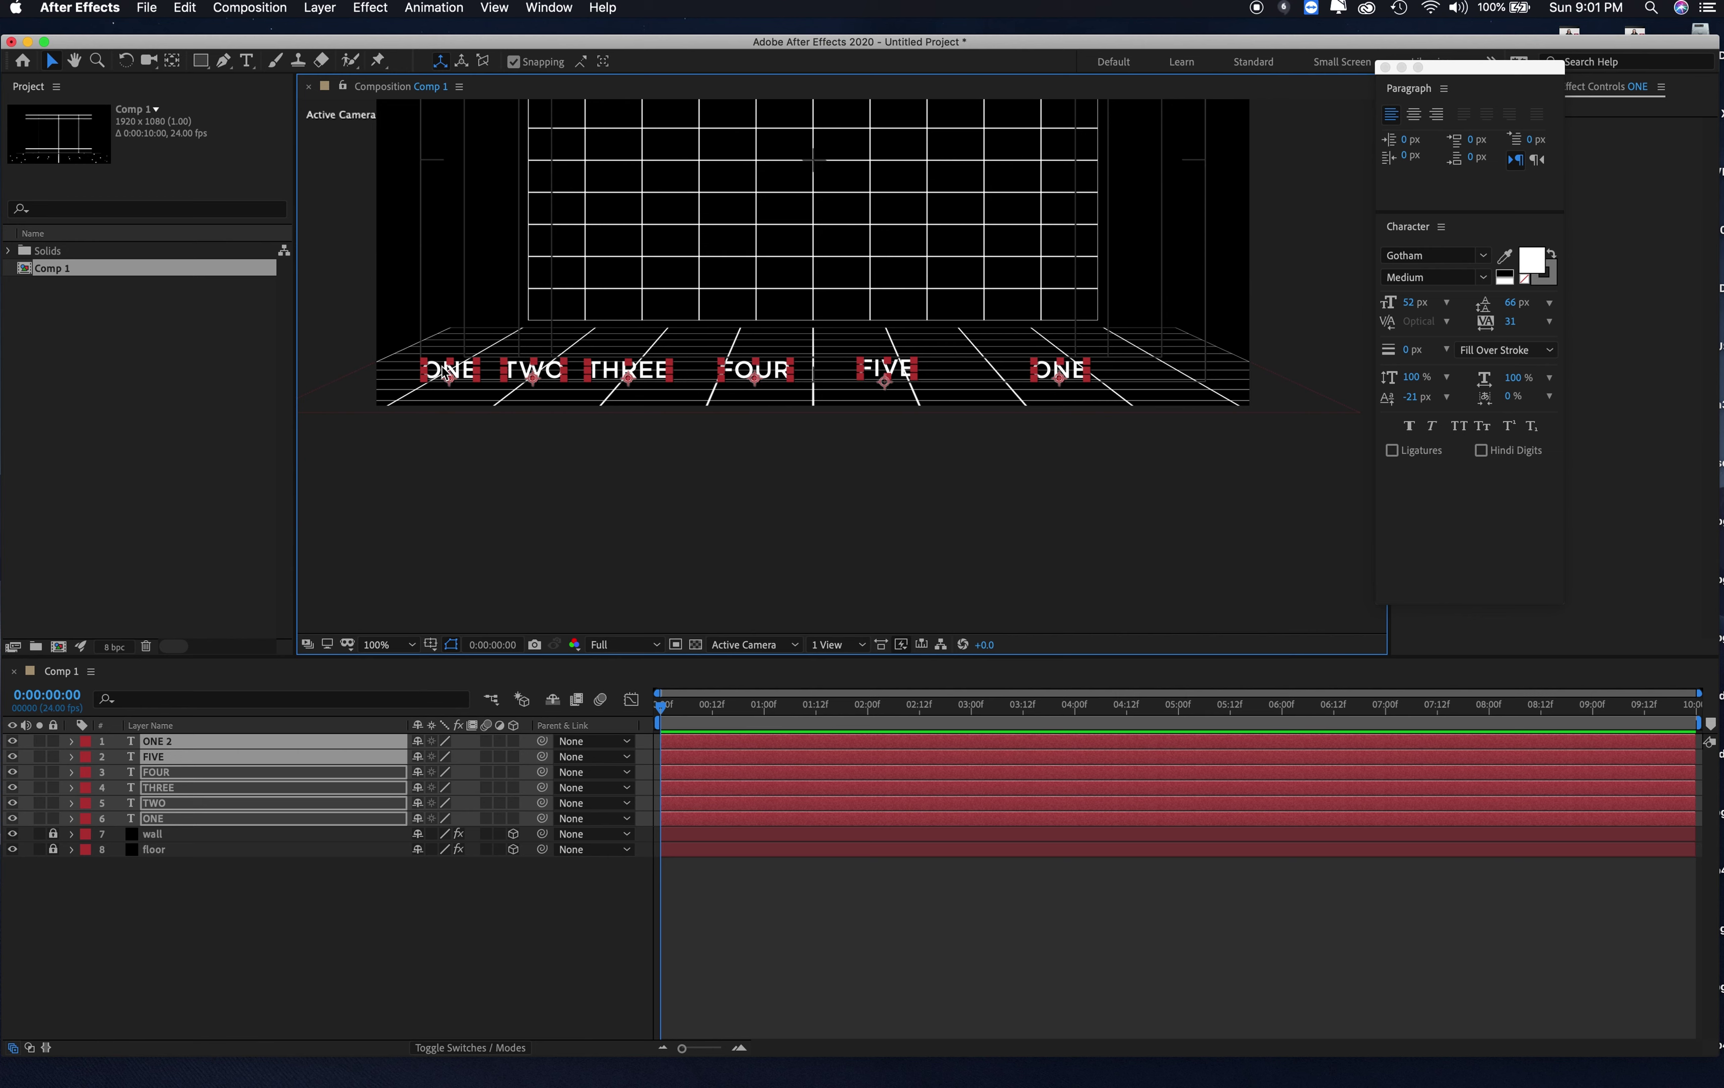
{"action": "left_click", "coordinate": [1409, 68]}
{"action": "left_click_drag", "start_coordinate": [1476, 76], "coordinate": [1646, 210]}
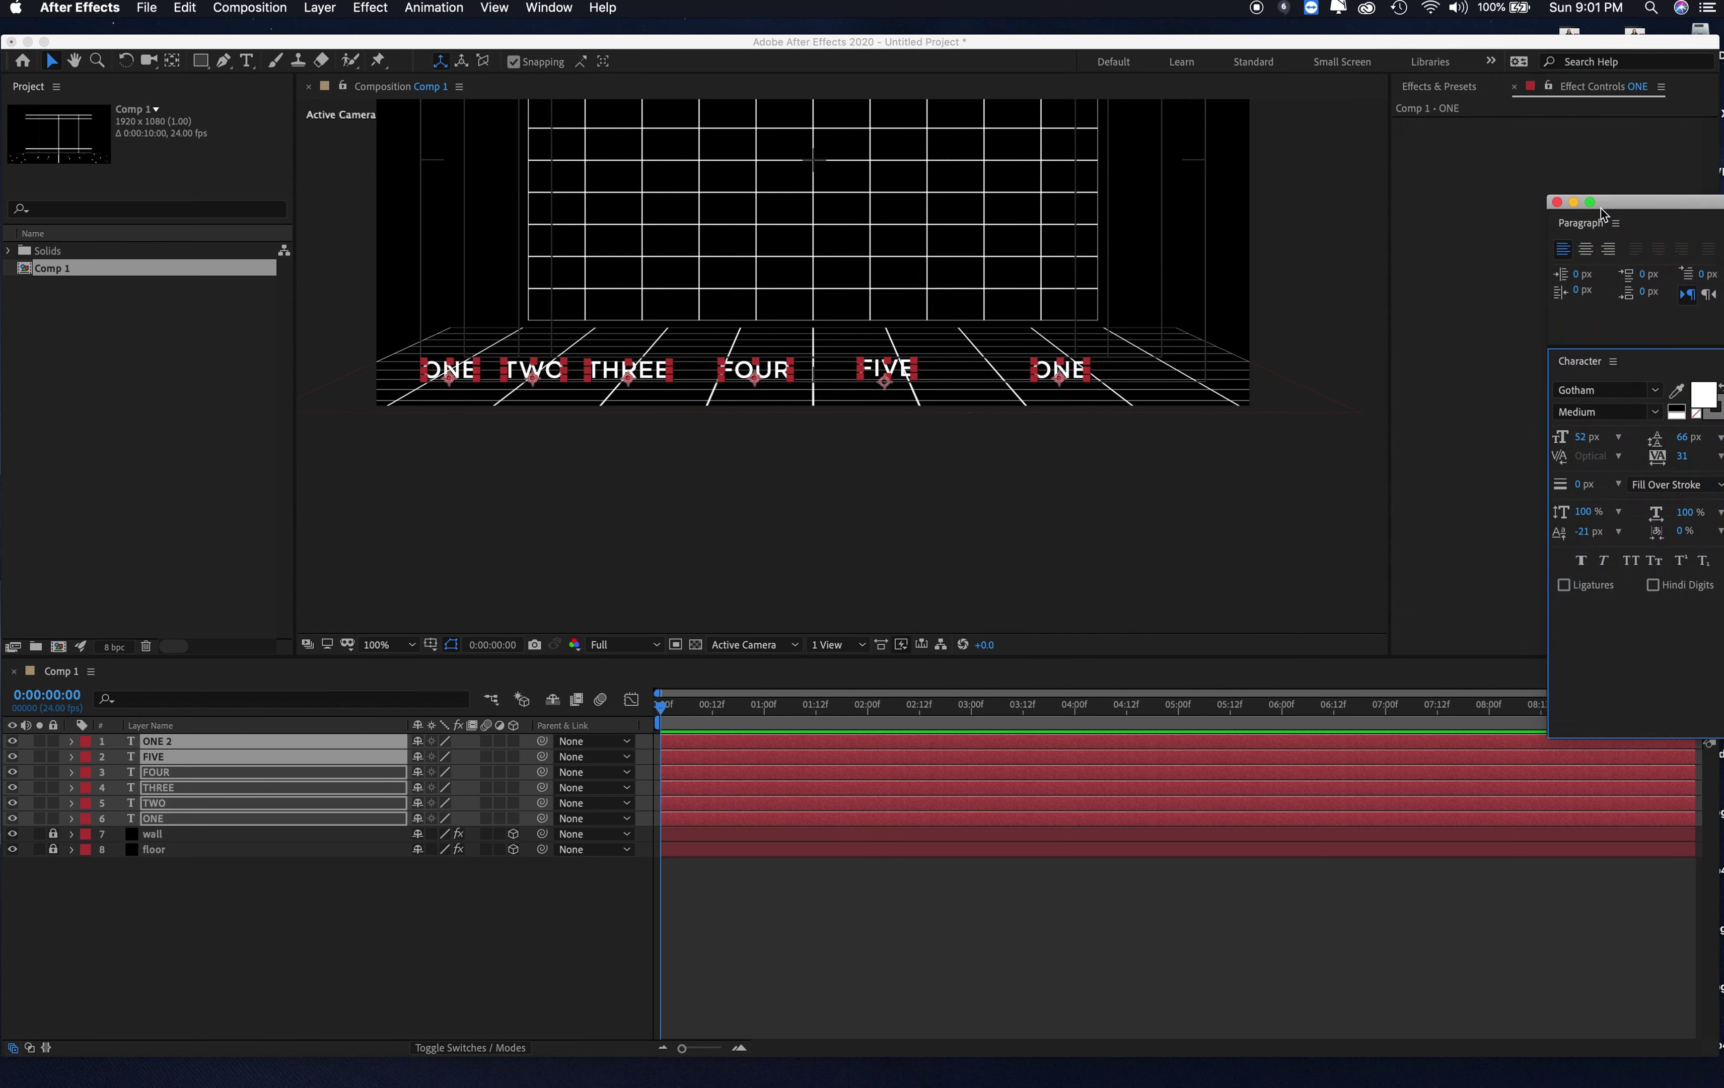
{"action": "left_click", "coordinate": [1556, 201]}
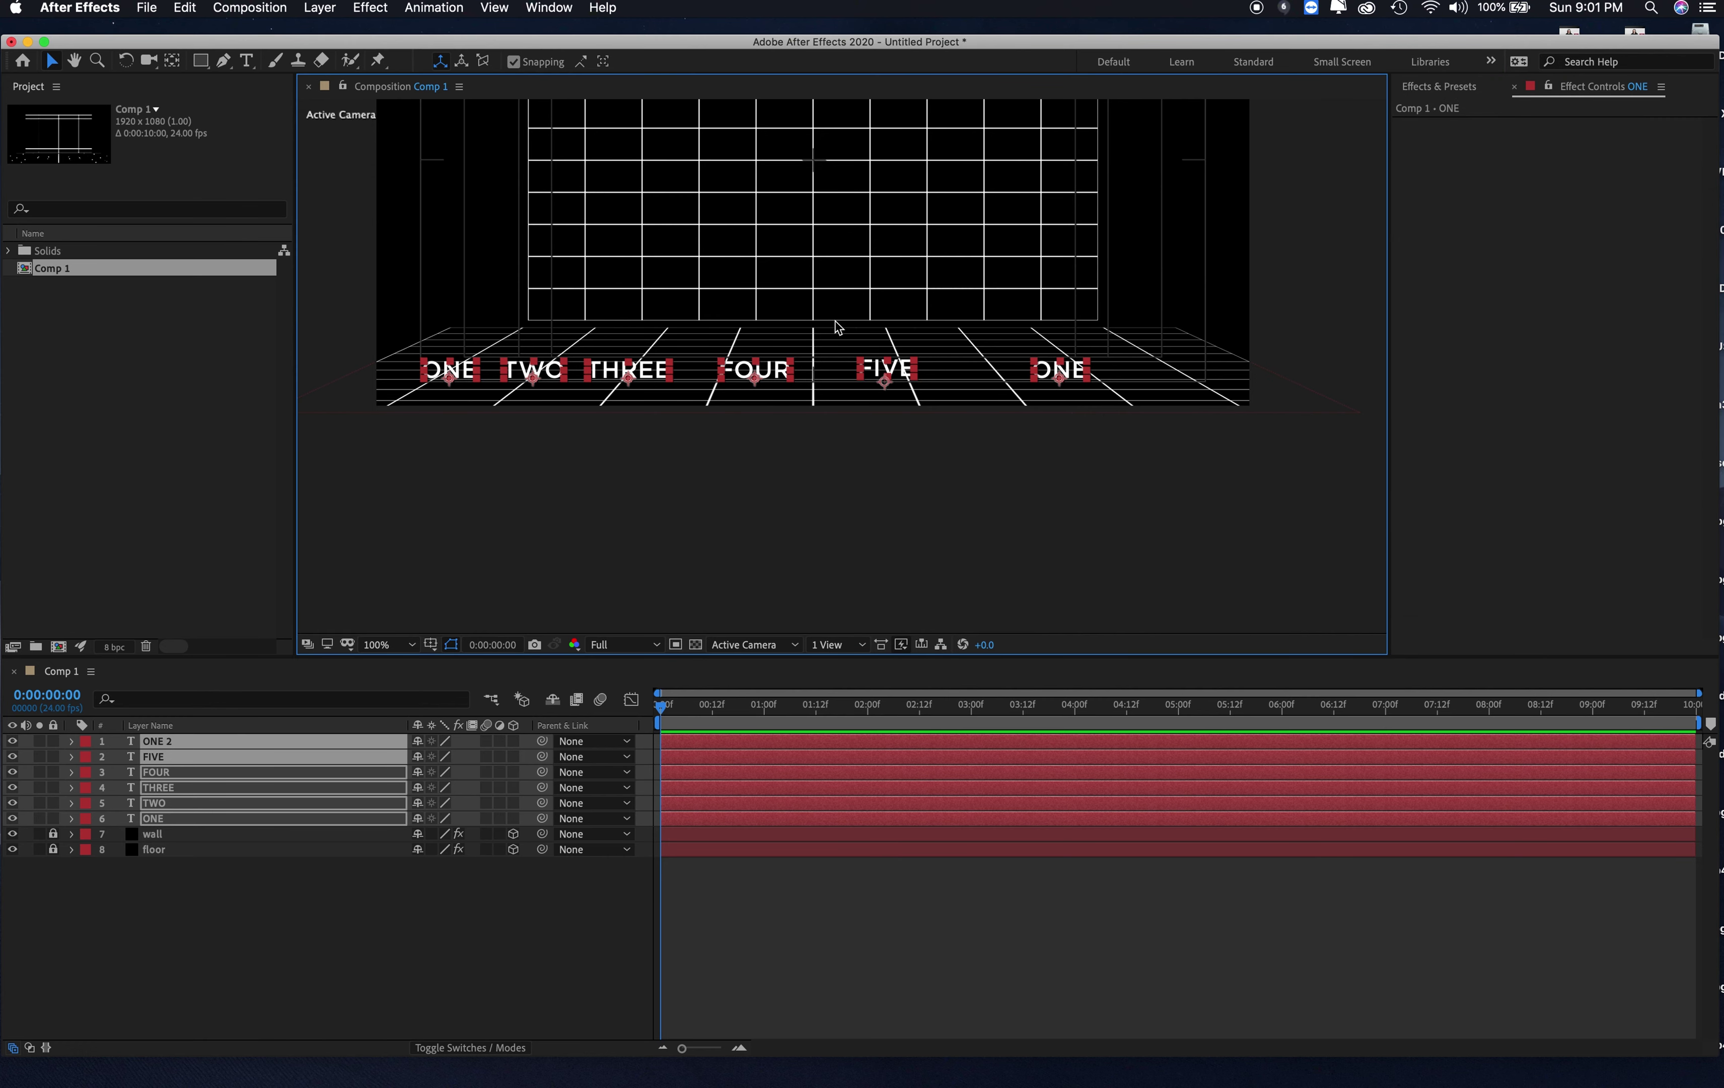
{"action": "left_click", "coordinate": [547, 10]}
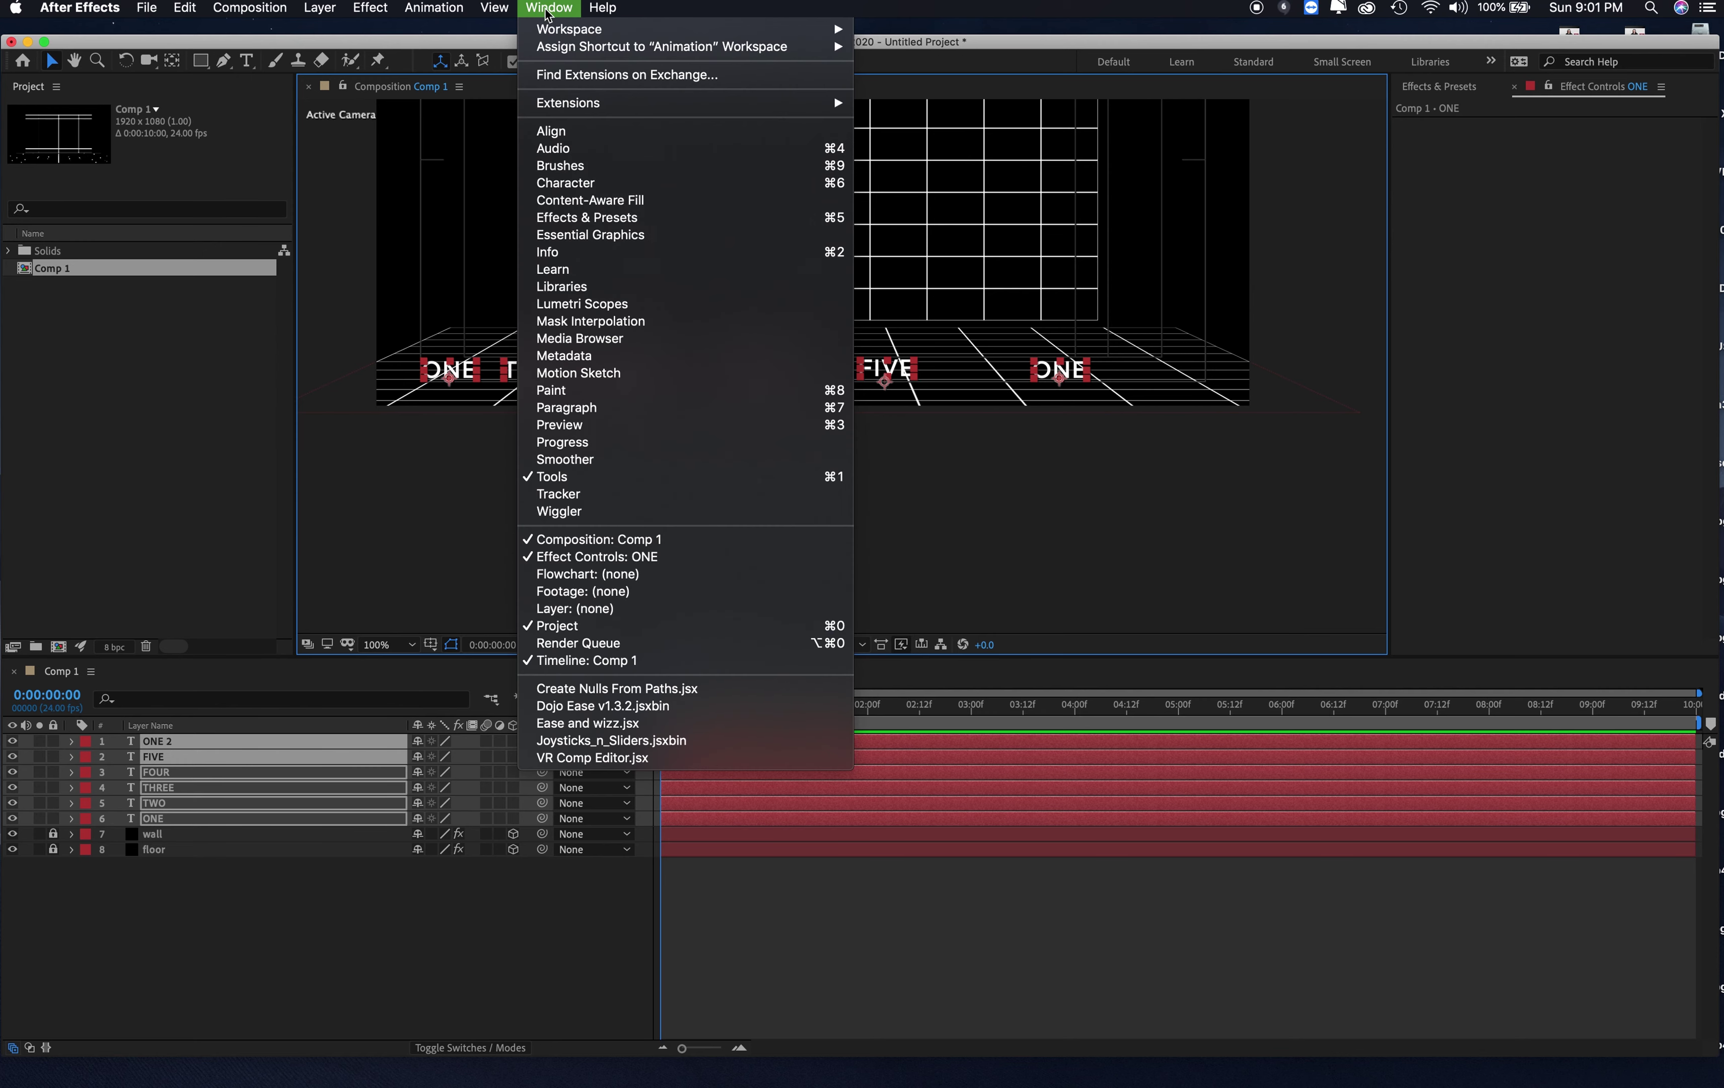
{"action": "left_click", "coordinate": [675, 130]}
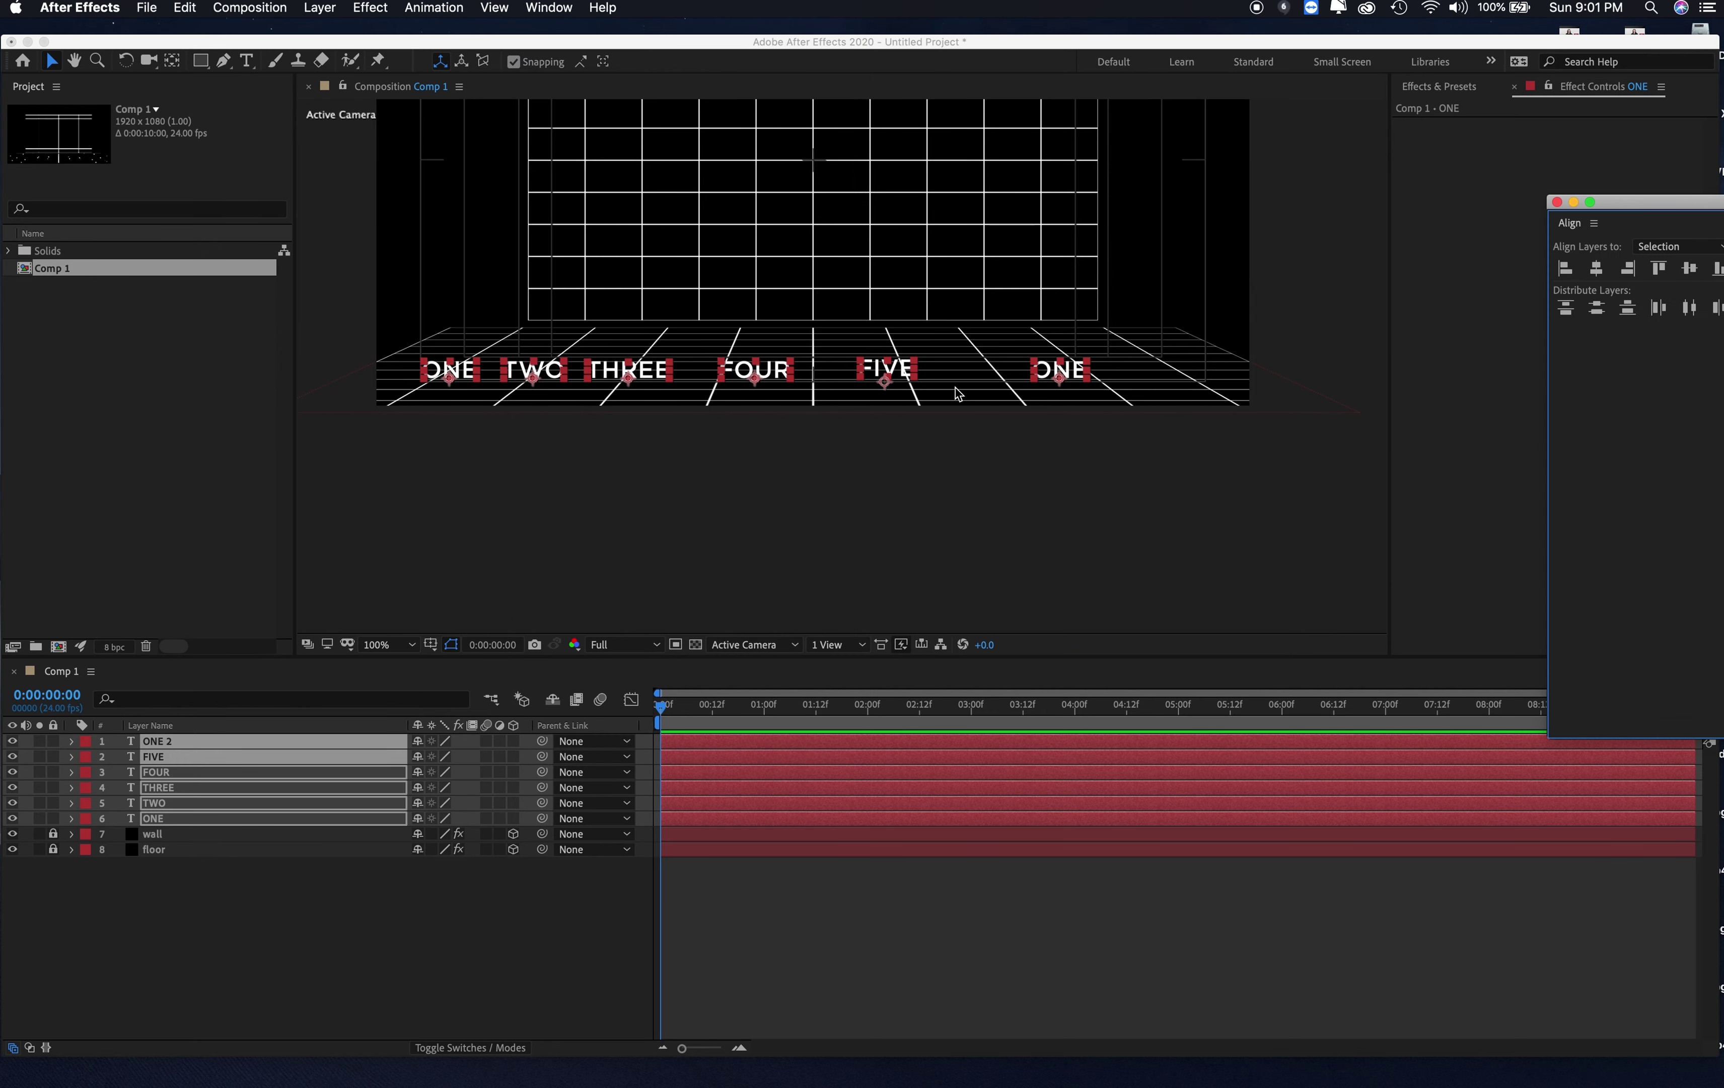
{"action": "left_click_drag", "start_coordinate": [1649, 209], "coordinate": [1519, 164]}
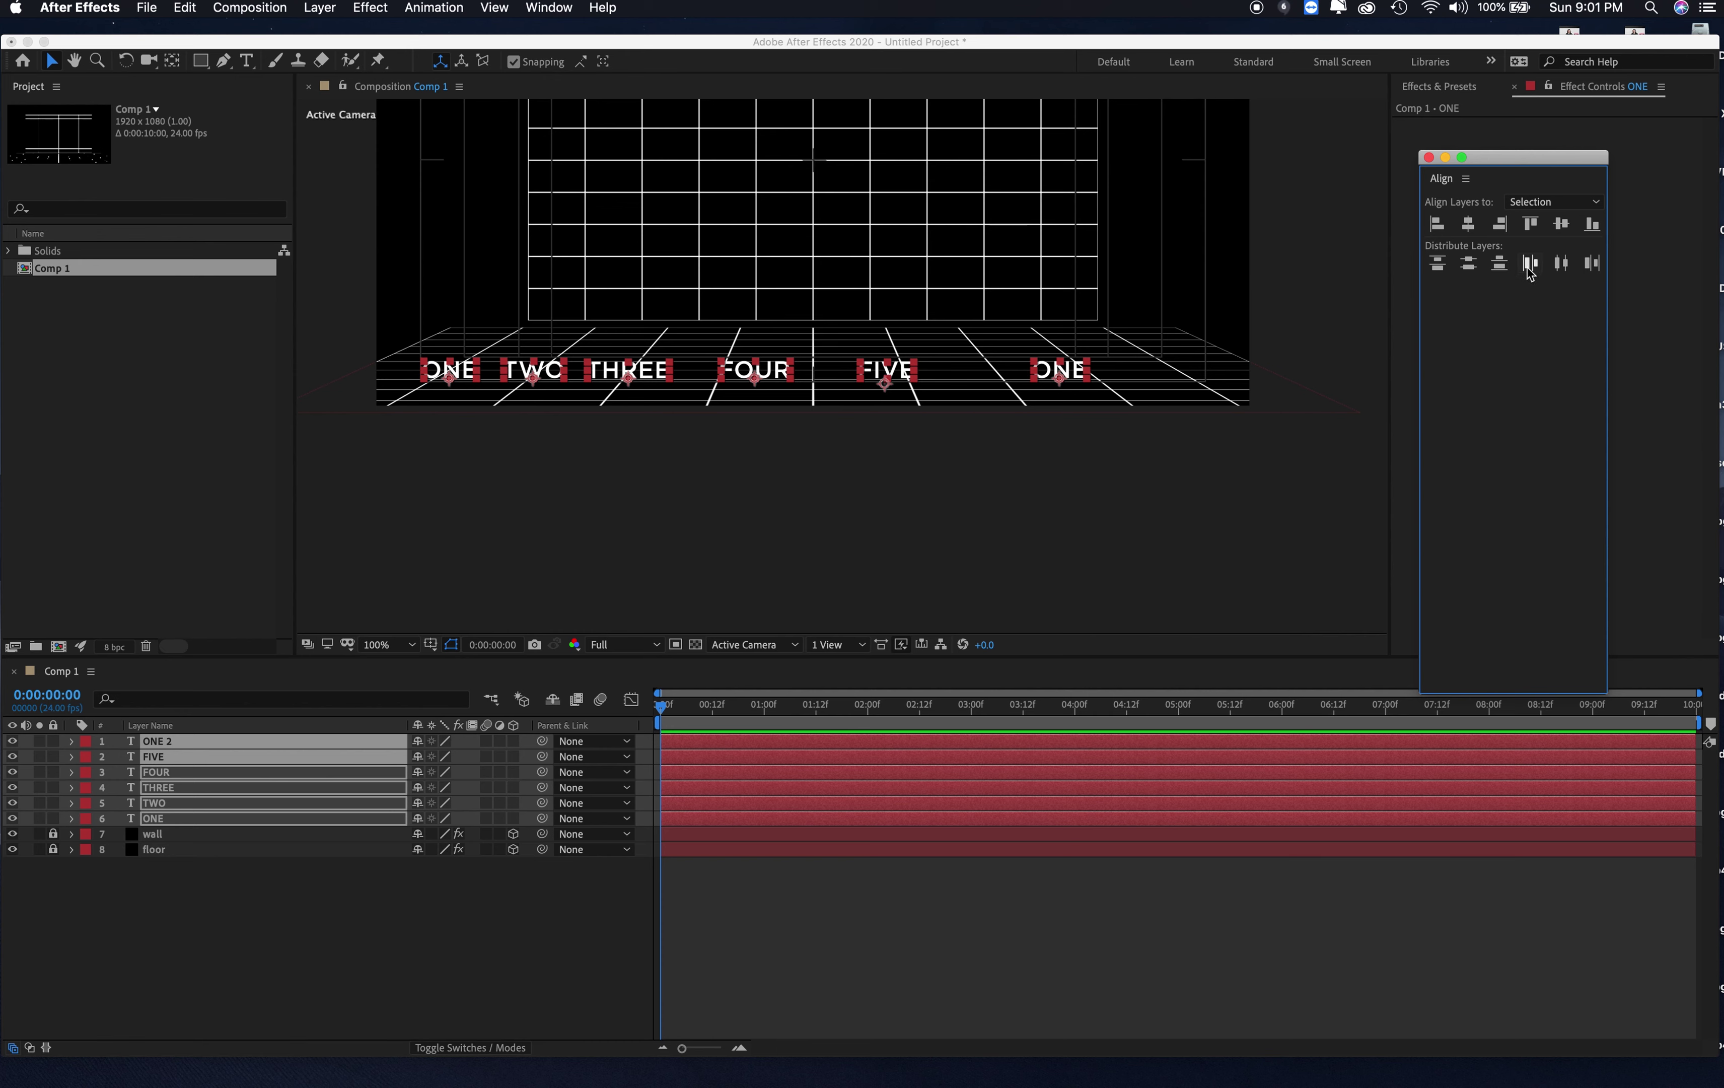
{"action": "left_click", "coordinate": [1560, 263]}
{"action": "left_click_drag", "start_coordinate": [1082, 388], "coordinate": [1110, 391]}
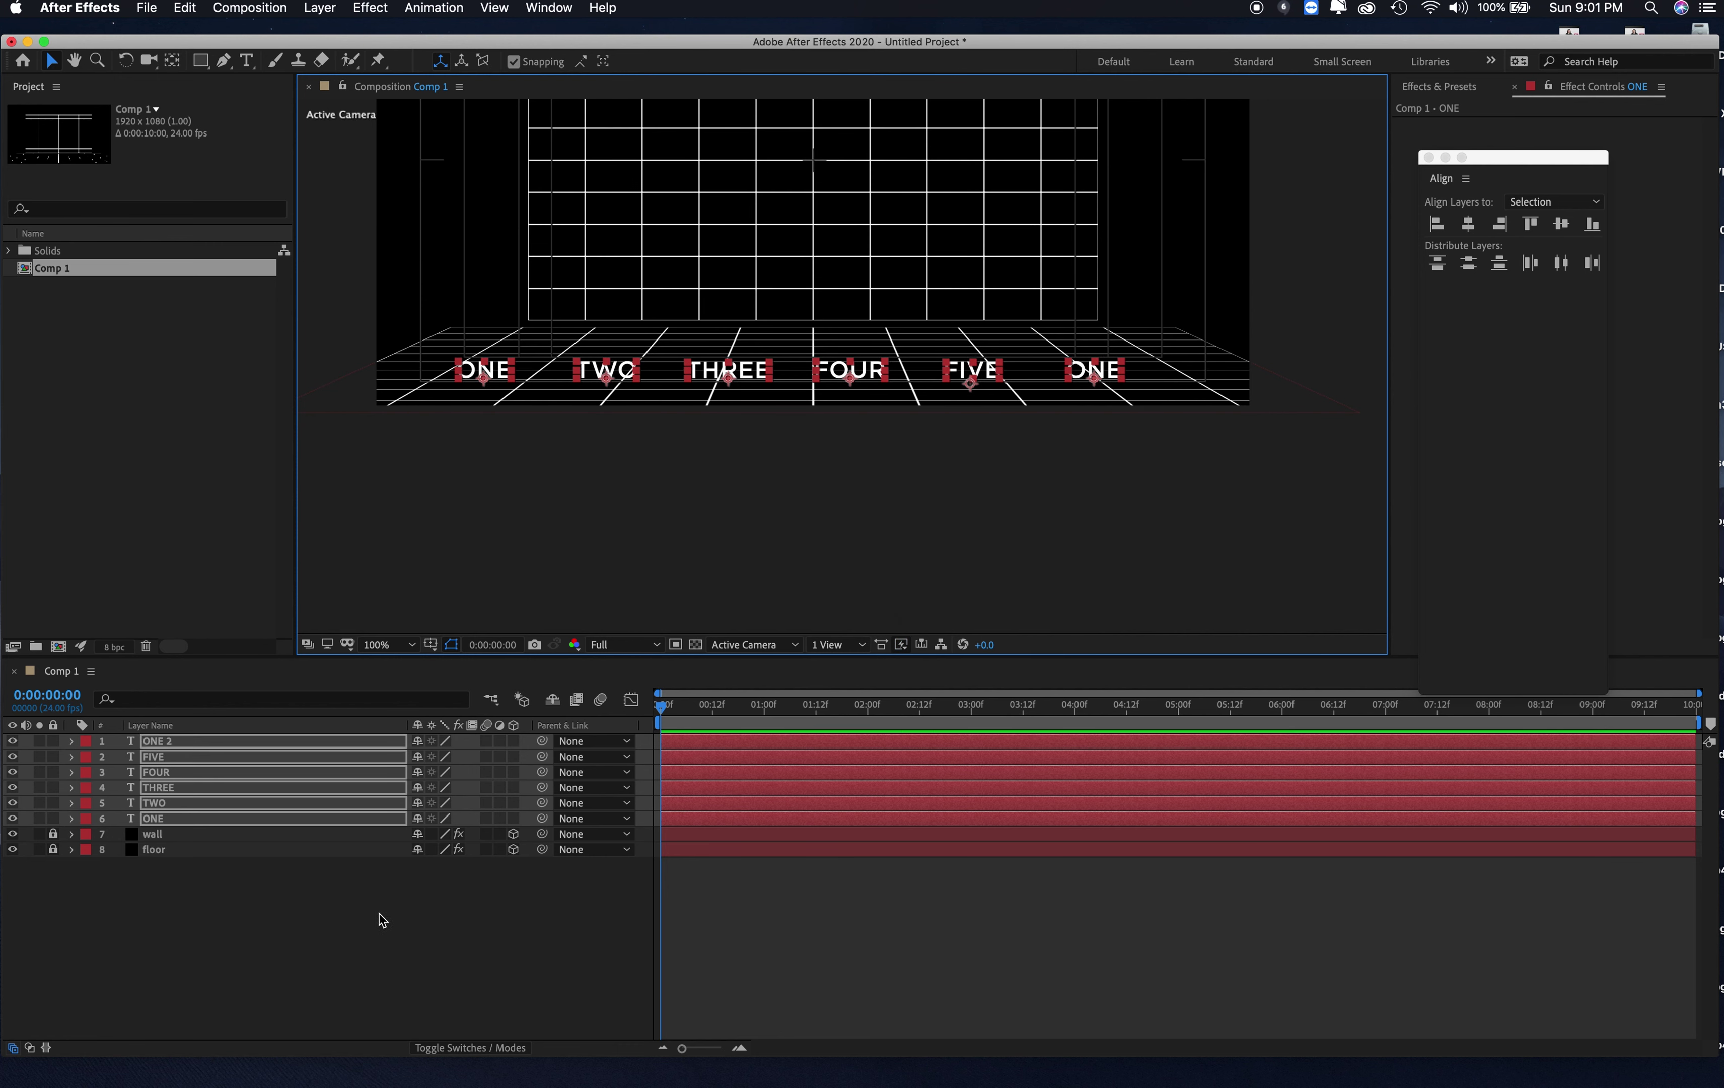
Step: Make all six text layers 3D and display the whole composition from Custom View 1
{"action": "left_click_drag", "start_coordinate": [513, 741], "coordinate": [516, 814]}
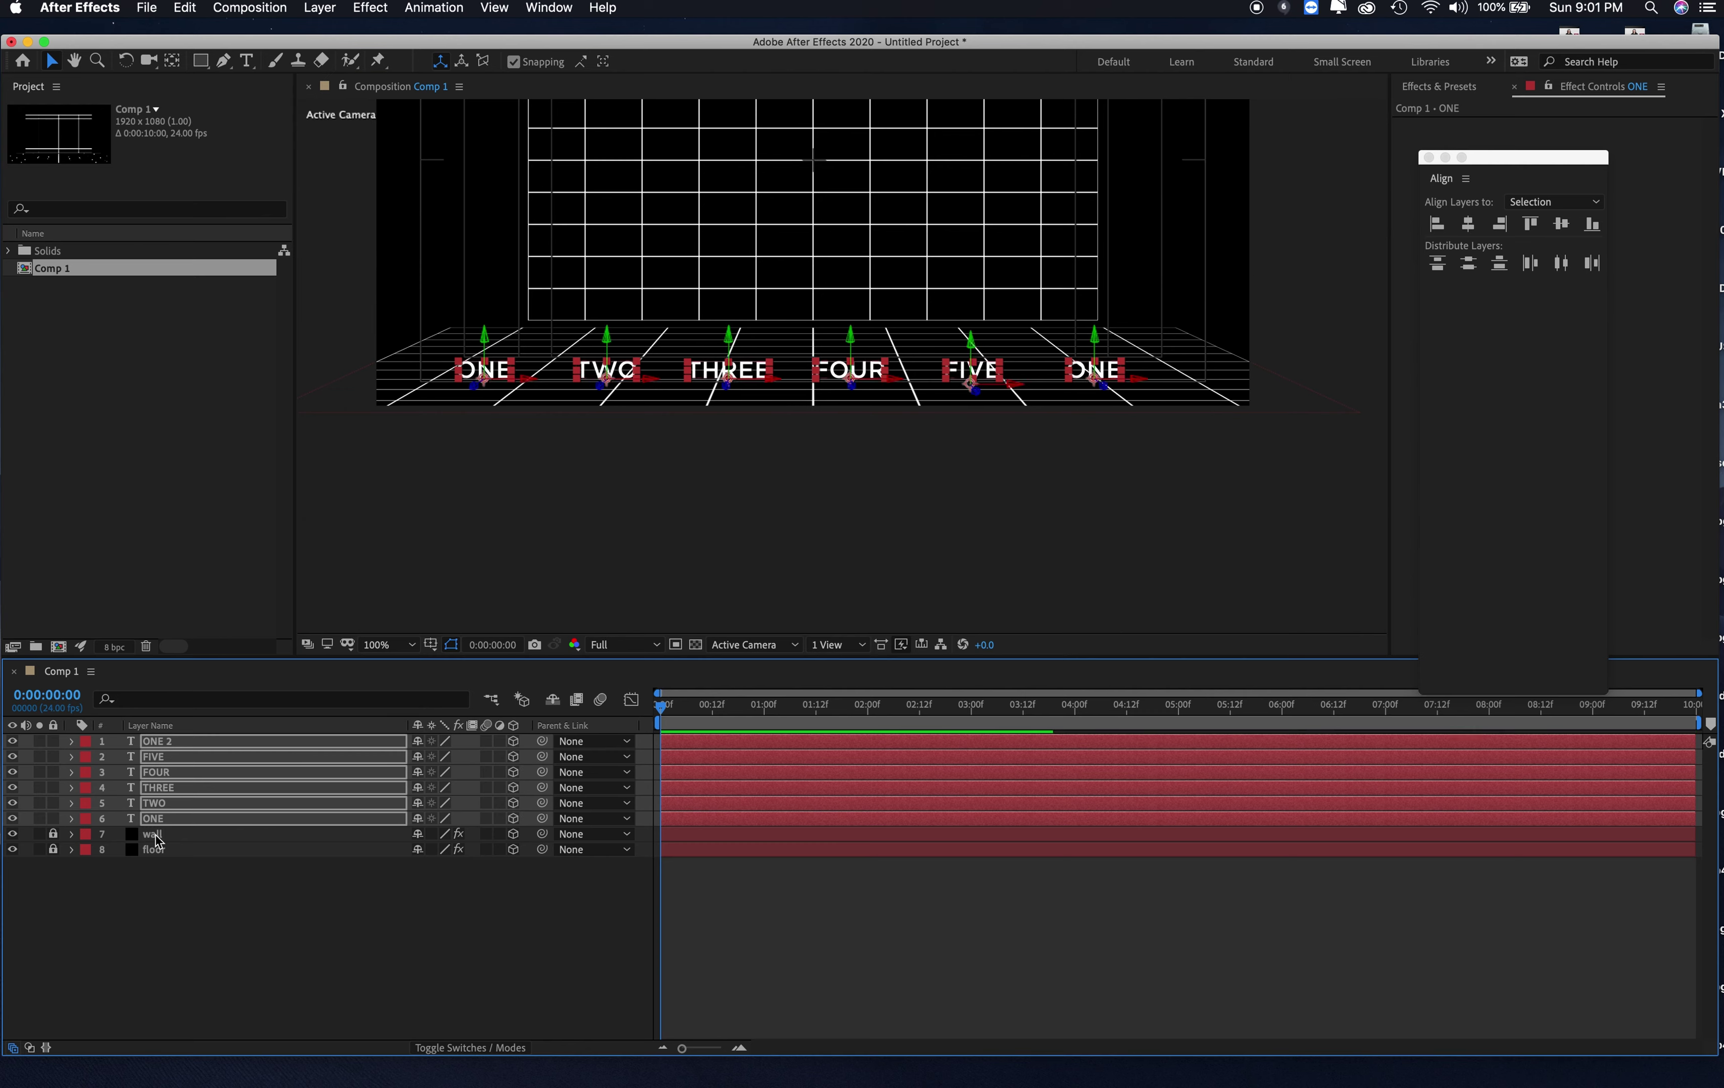
{"action": "left_click", "coordinate": [231, 974]}
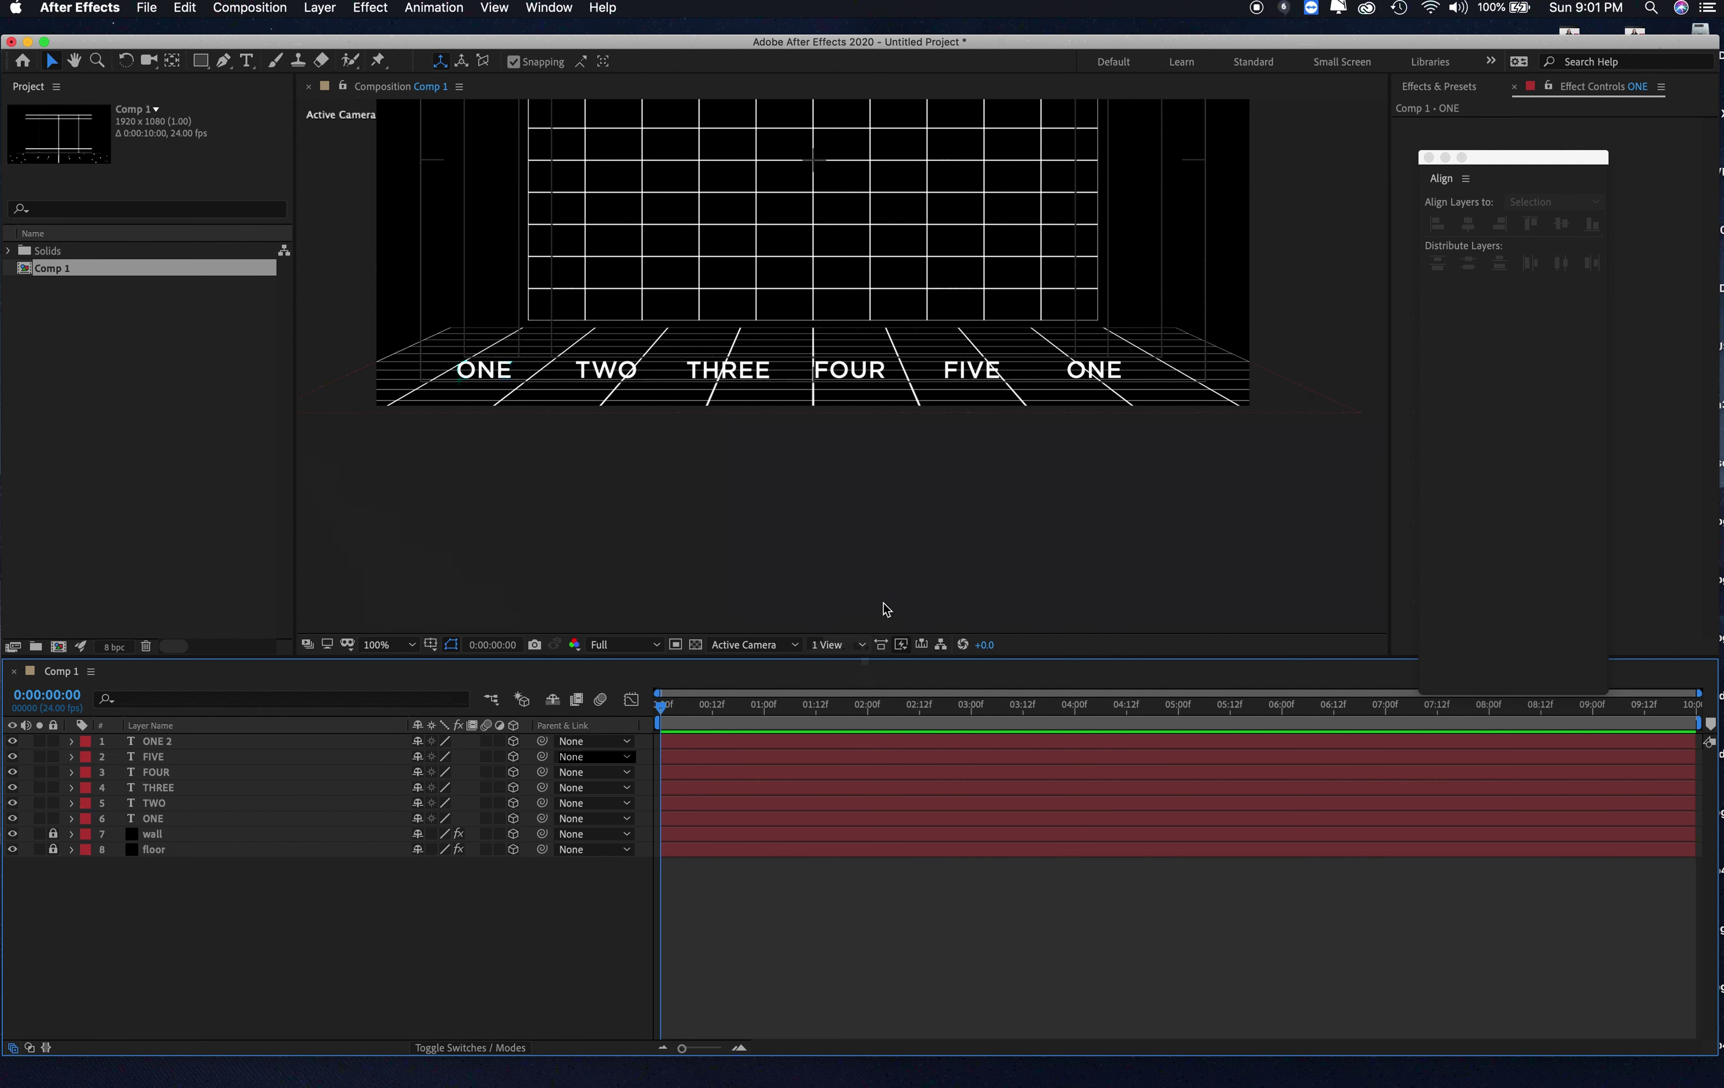
{"action": "left_click", "coordinate": [374, 646]}
{"action": "left_click", "coordinate": [384, 664]}
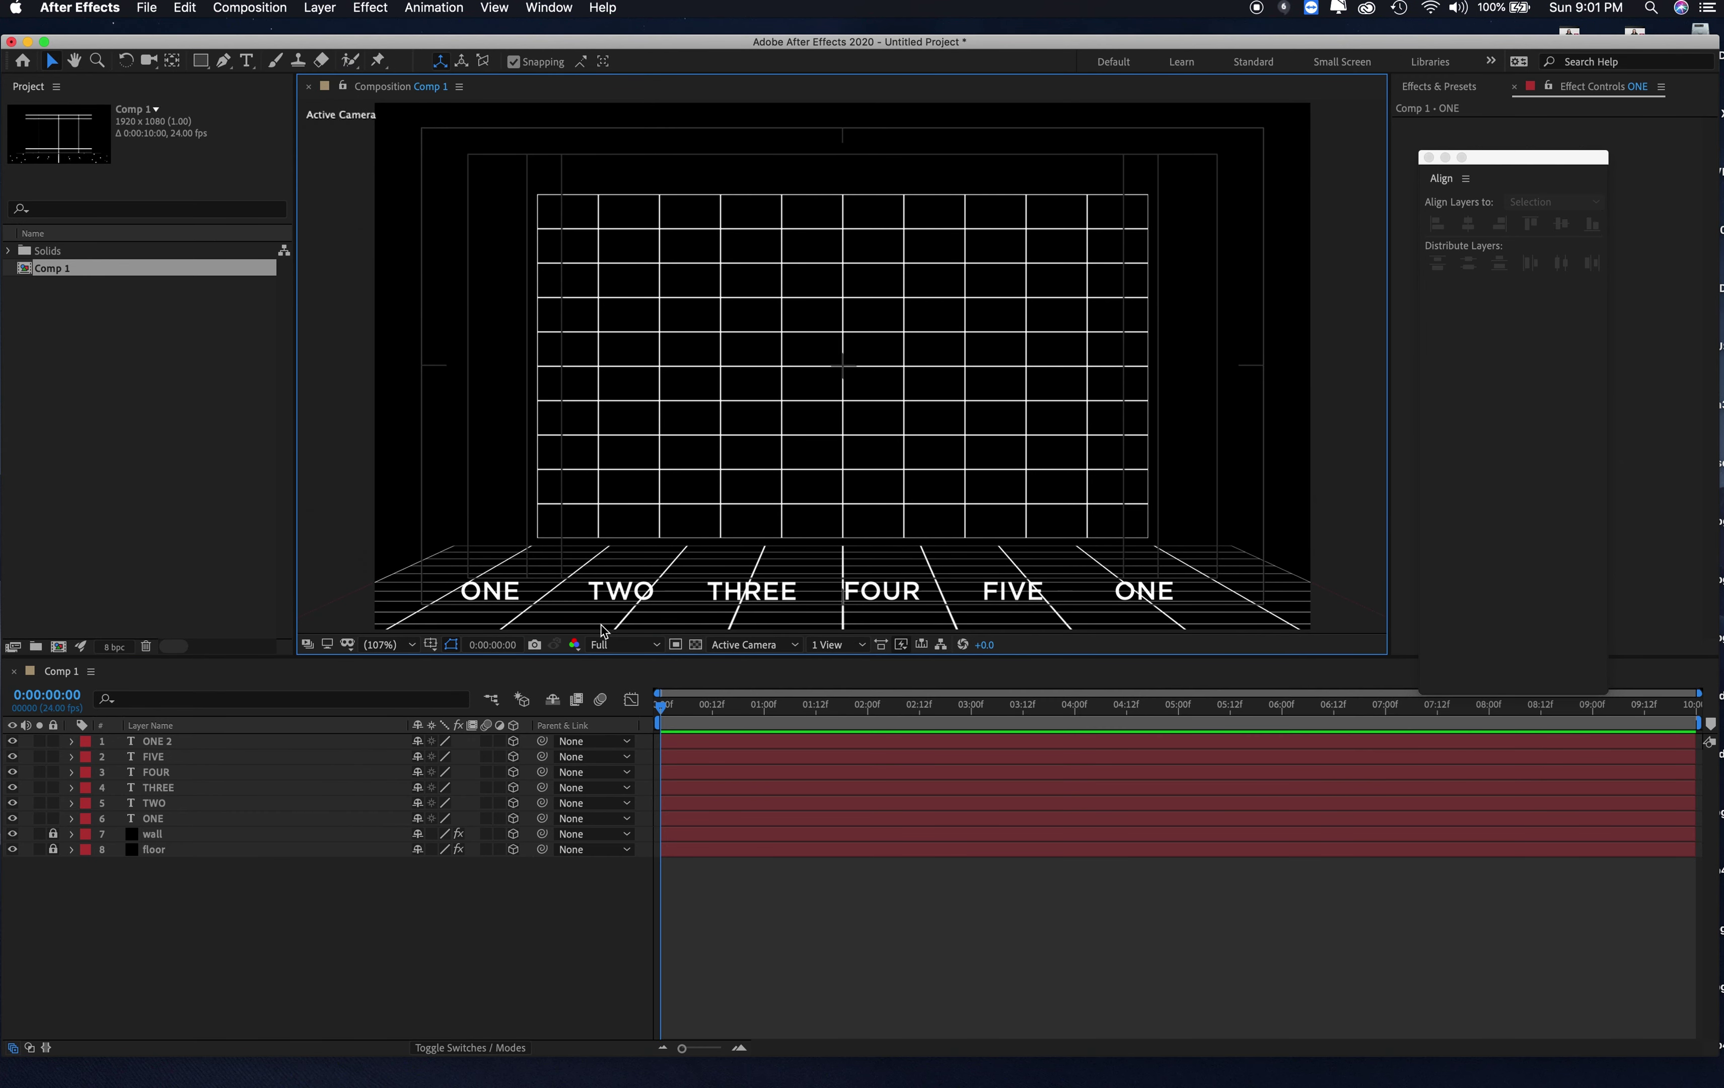
{"action": "left_click", "coordinate": [741, 647]}
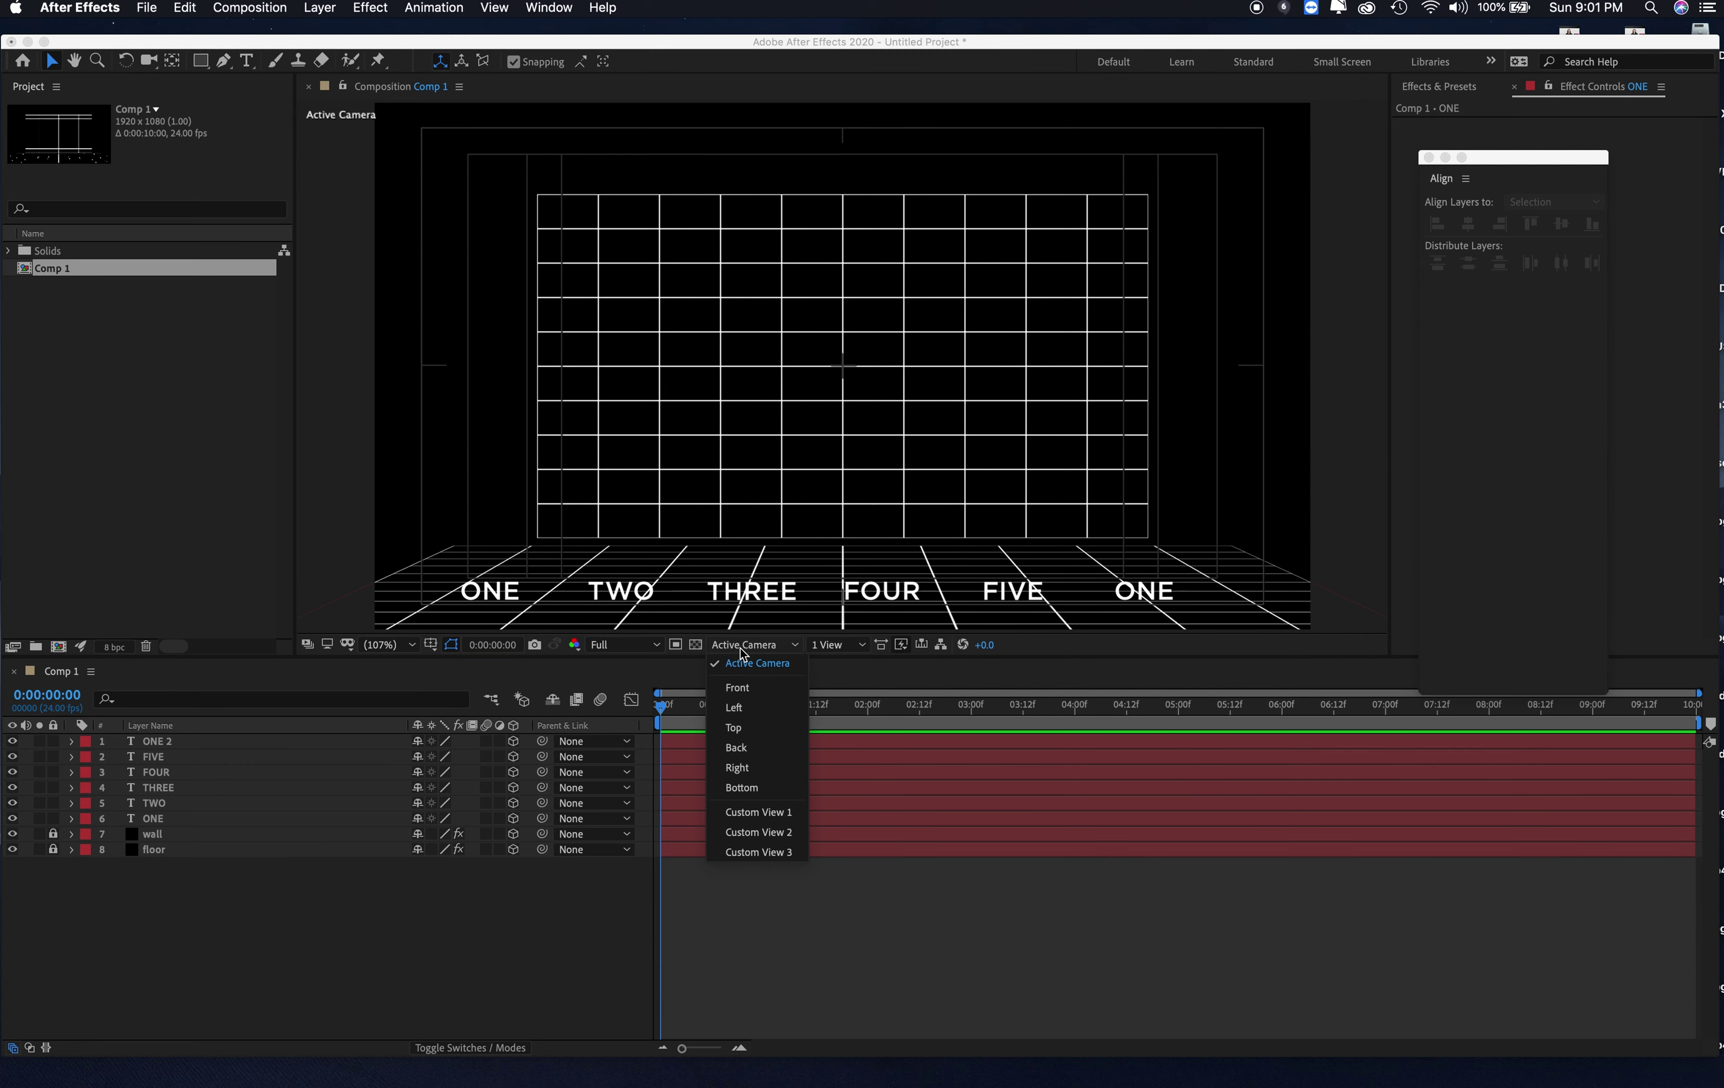
{"action": "left_click", "coordinate": [775, 813]}
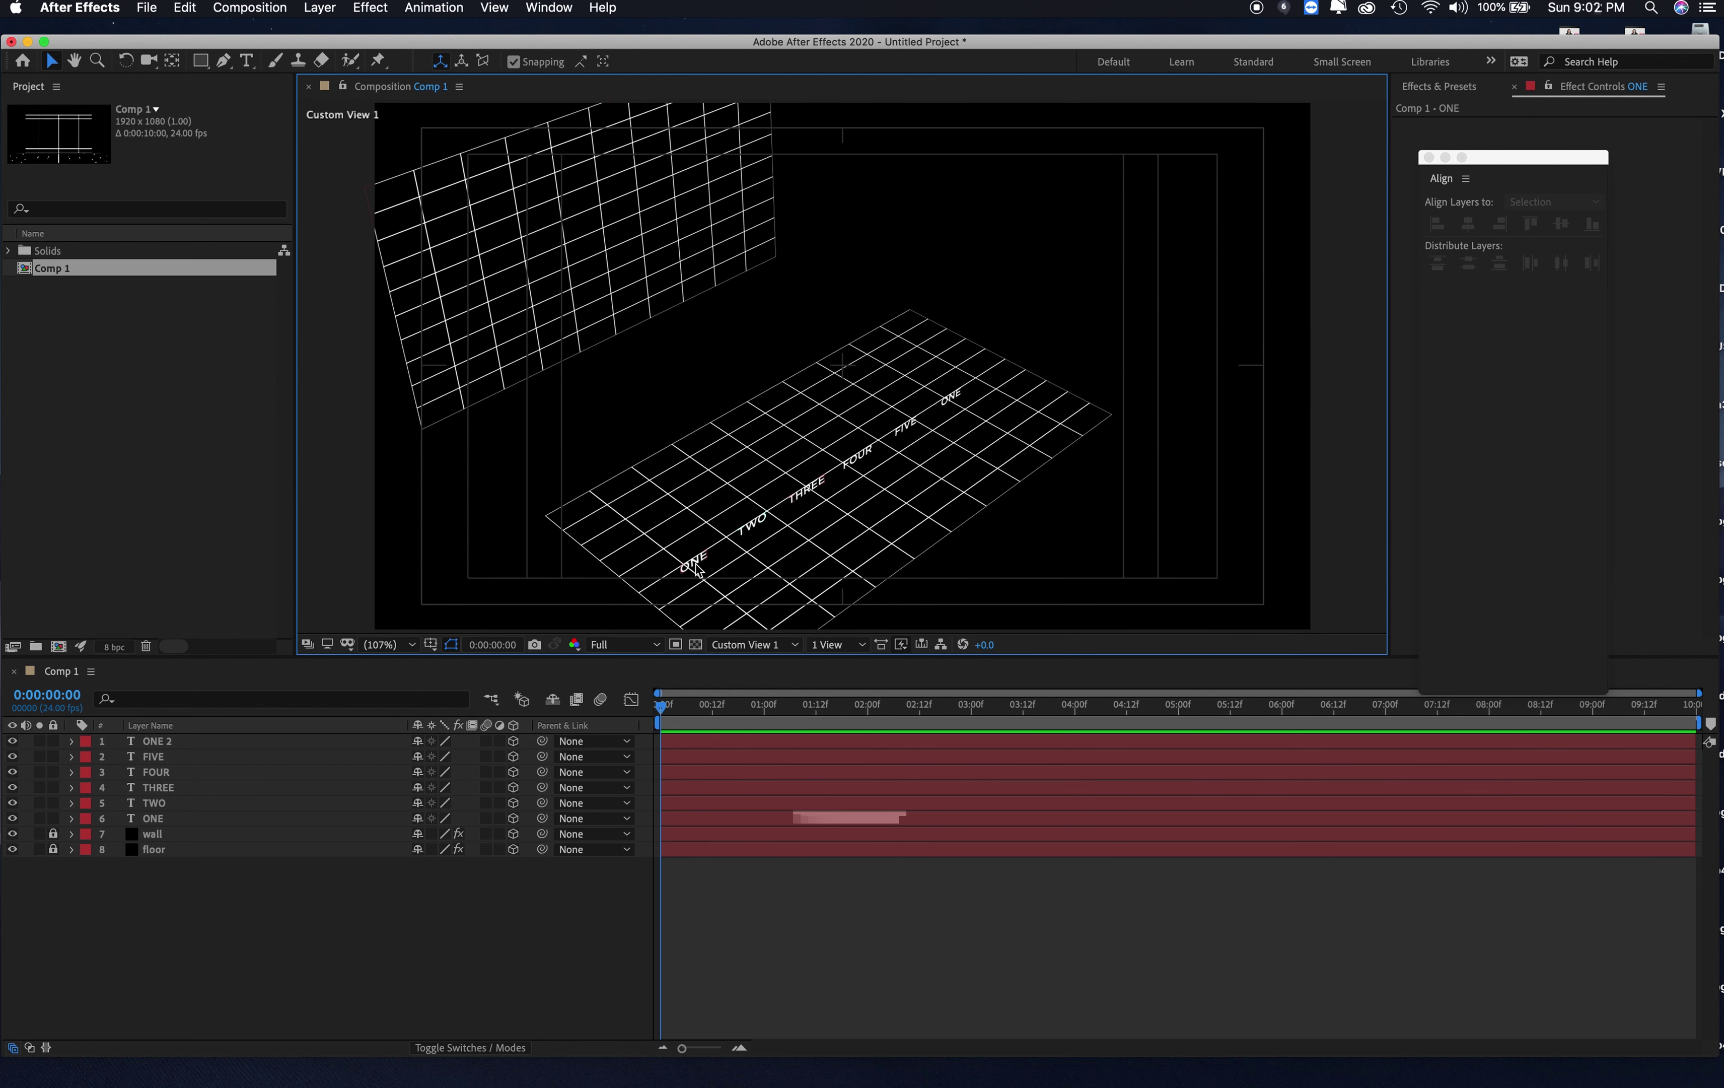
Step: Move TWO back along the Z axis toward the floor's rear edge and push THREE back beyond the floor toward the wall
{"action": "left_click", "coordinate": [696, 569]}
{"action": "left_click", "coordinate": [754, 539]}
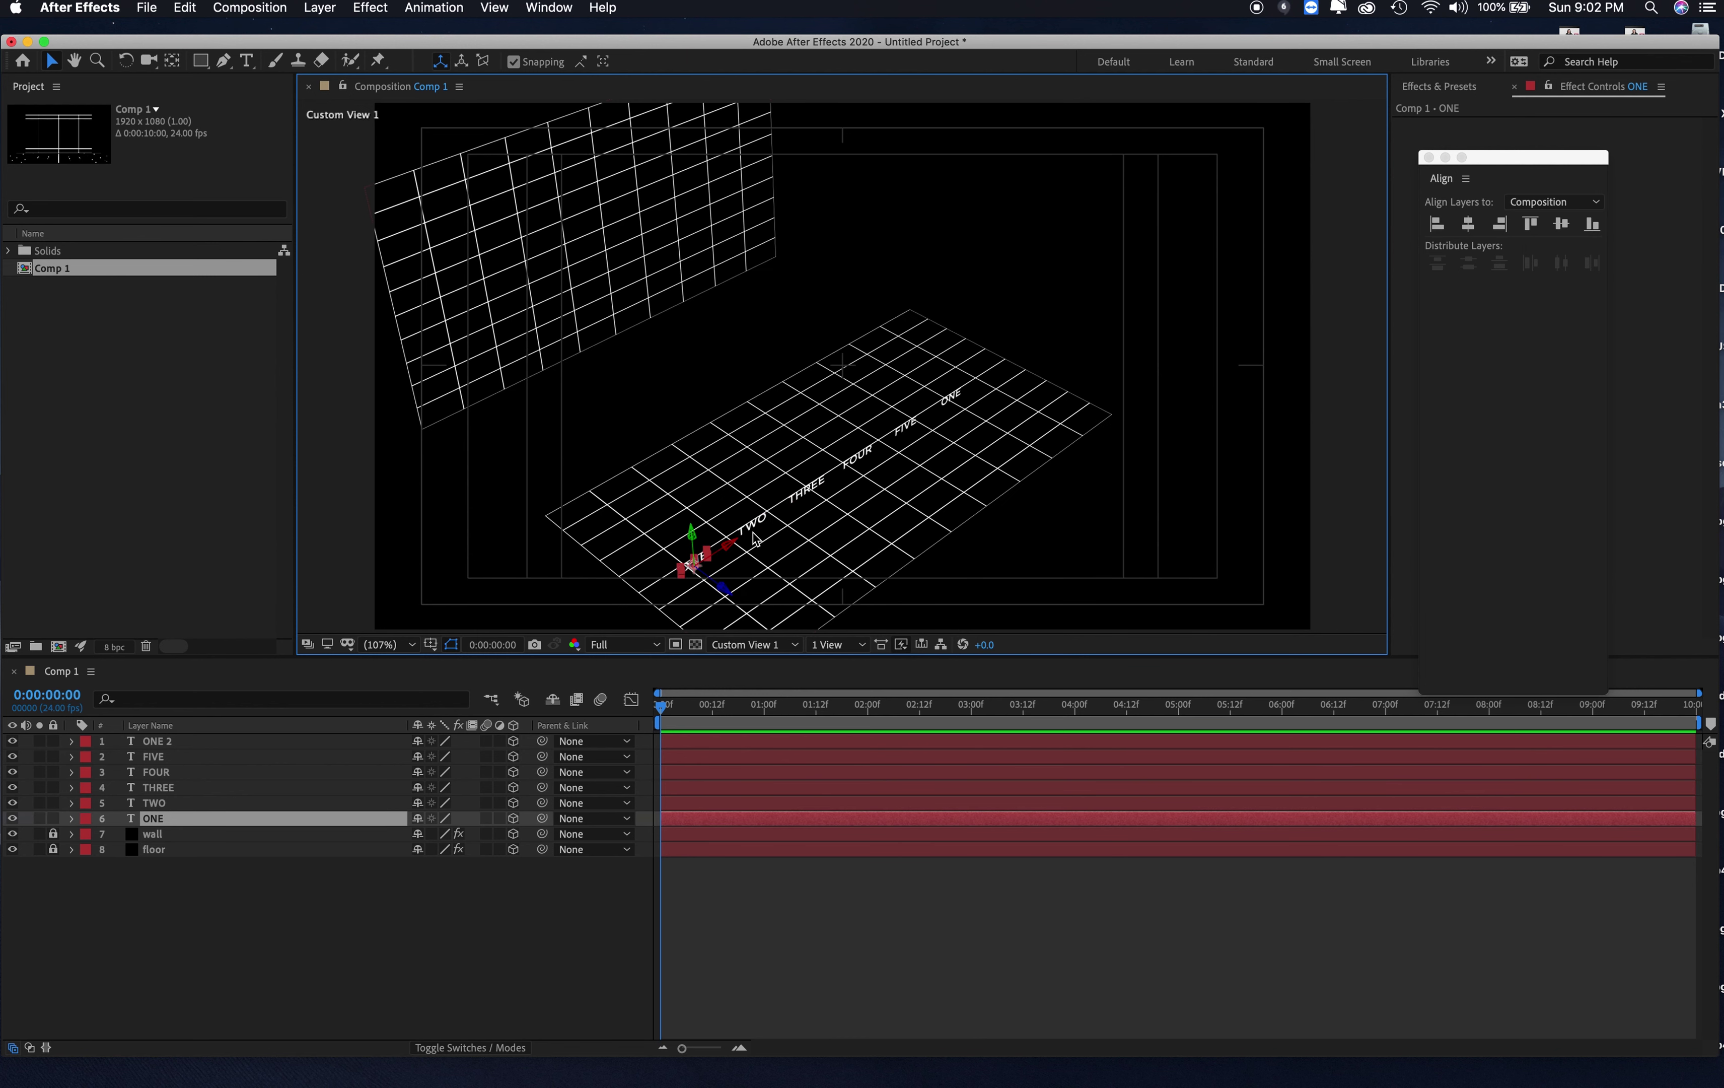
{"action": "left_click", "coordinate": [755, 532]}
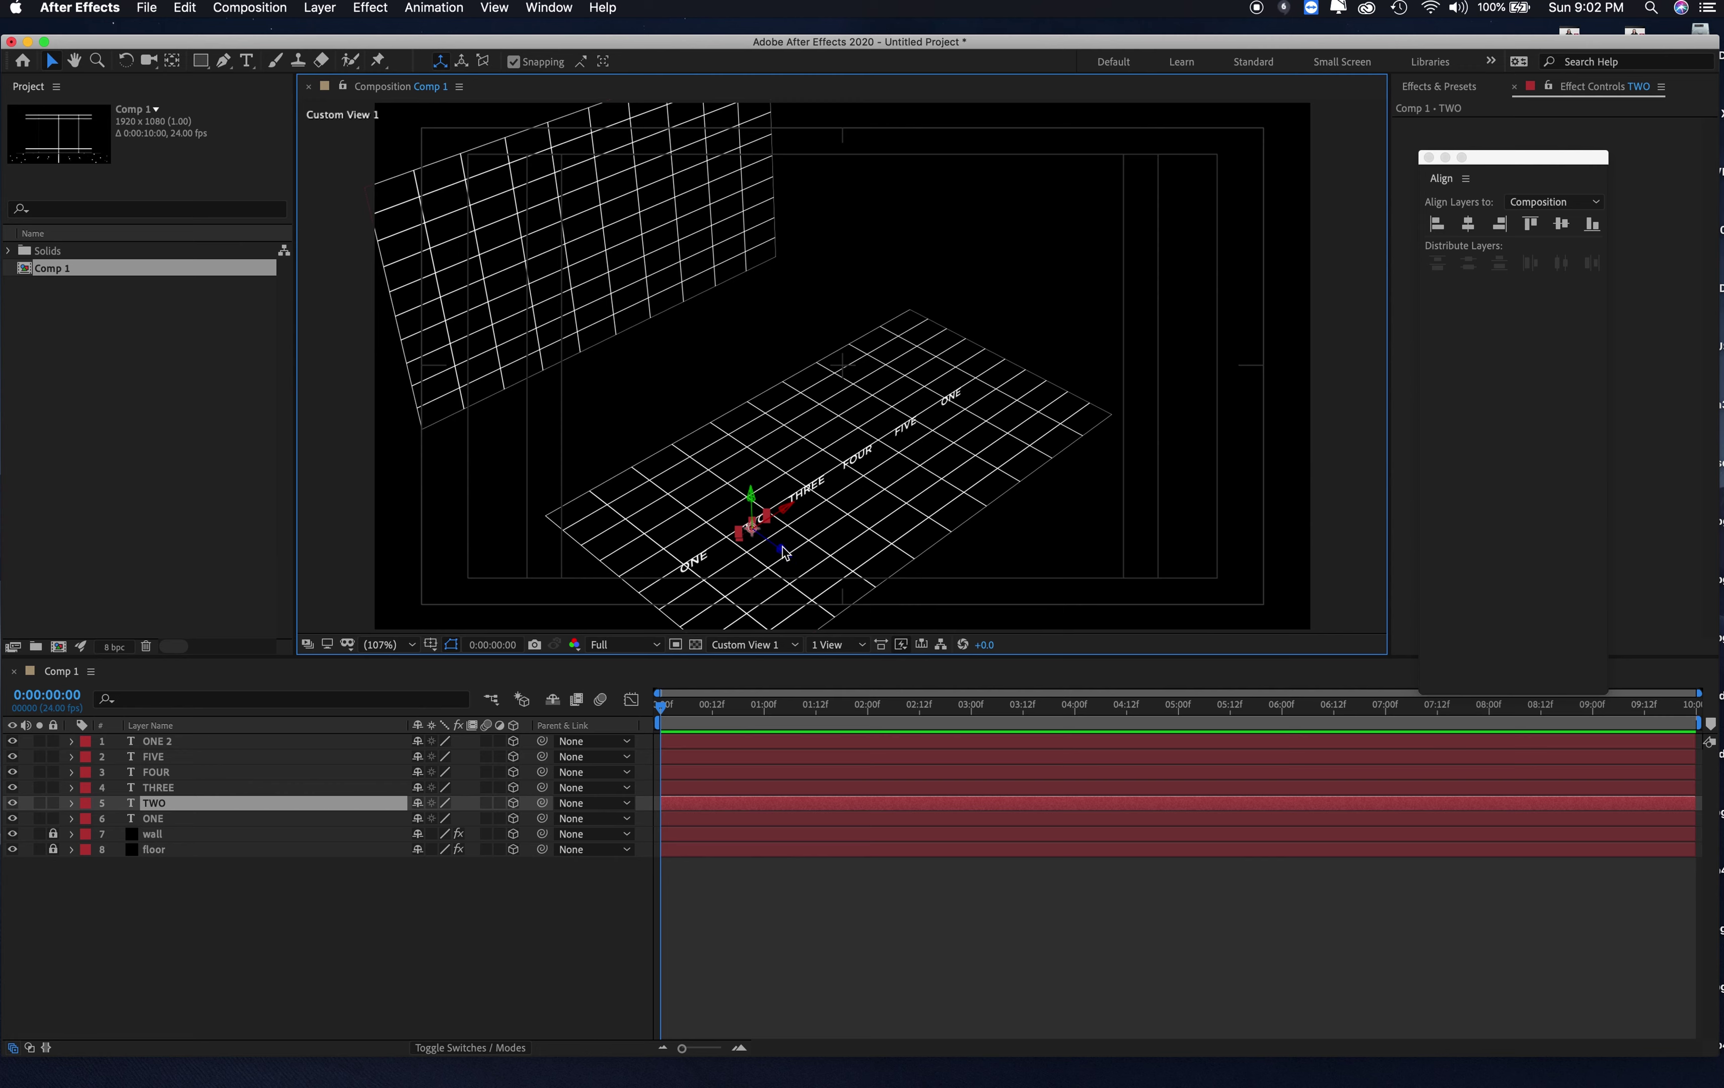
{"action": "left_click_drag", "start_coordinate": [786, 557], "coordinate": [637, 467]}
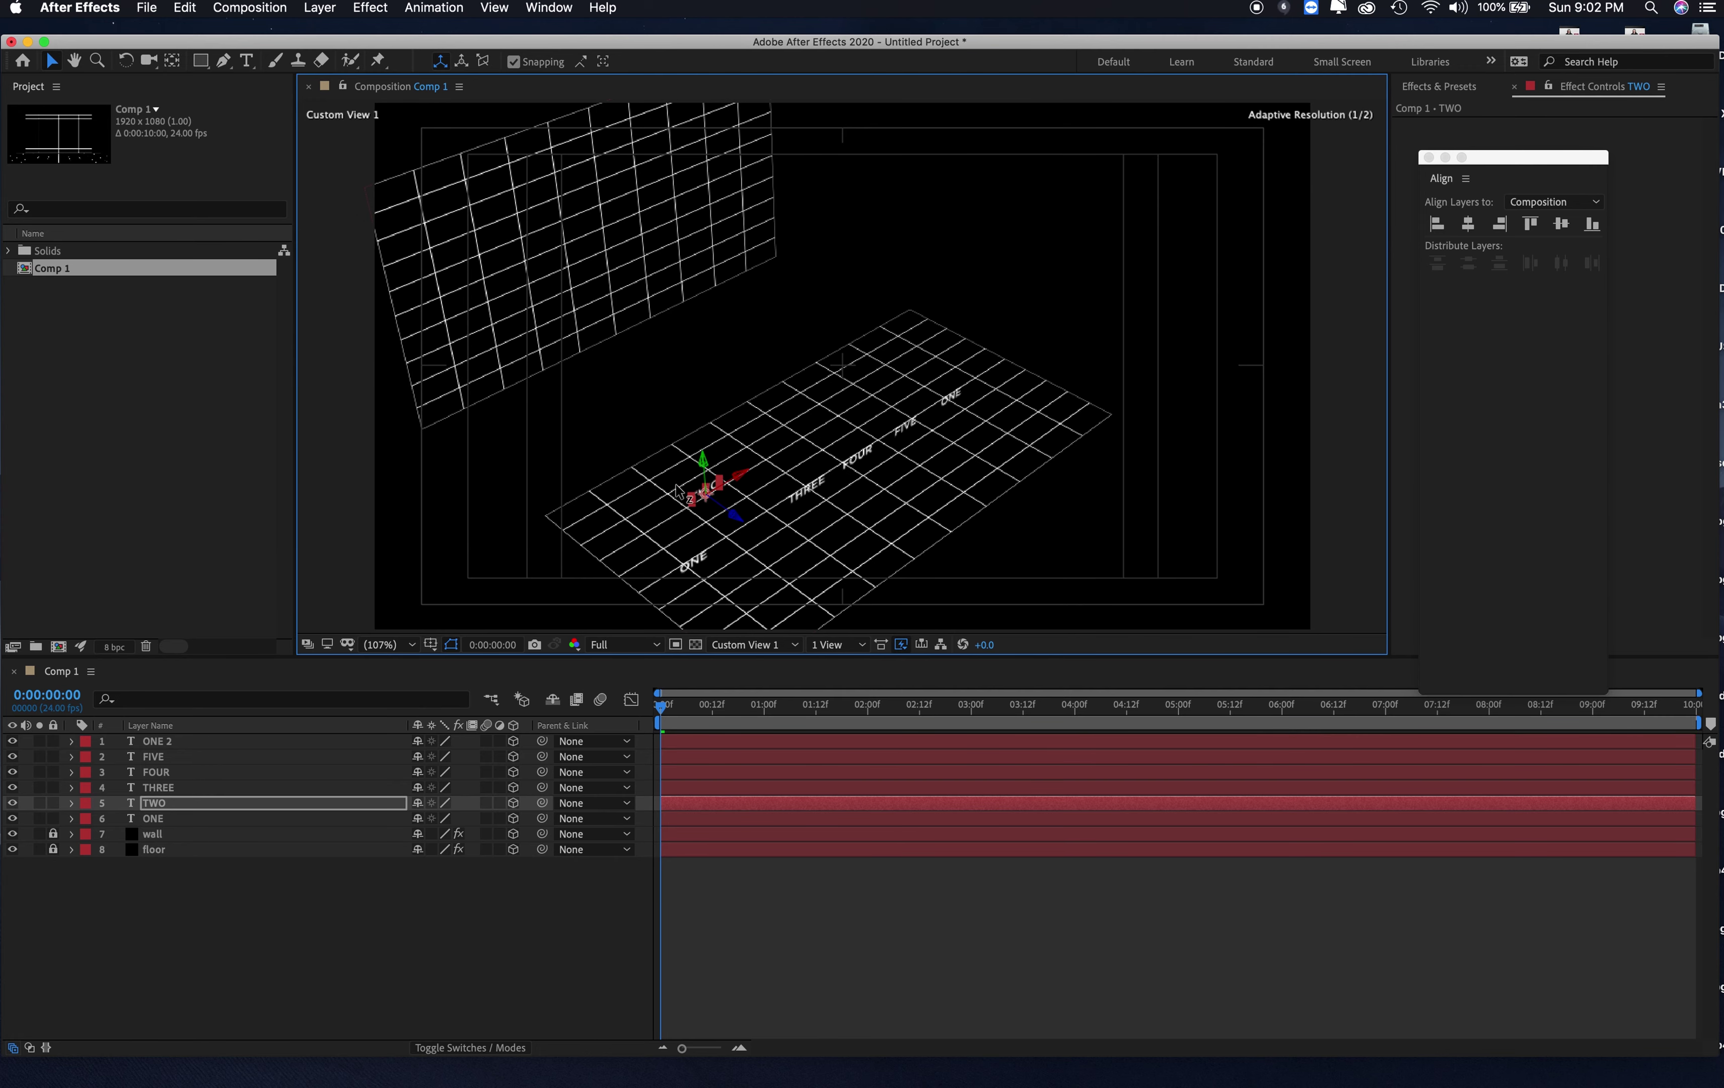
{"action": "left_click", "coordinate": [811, 501]}
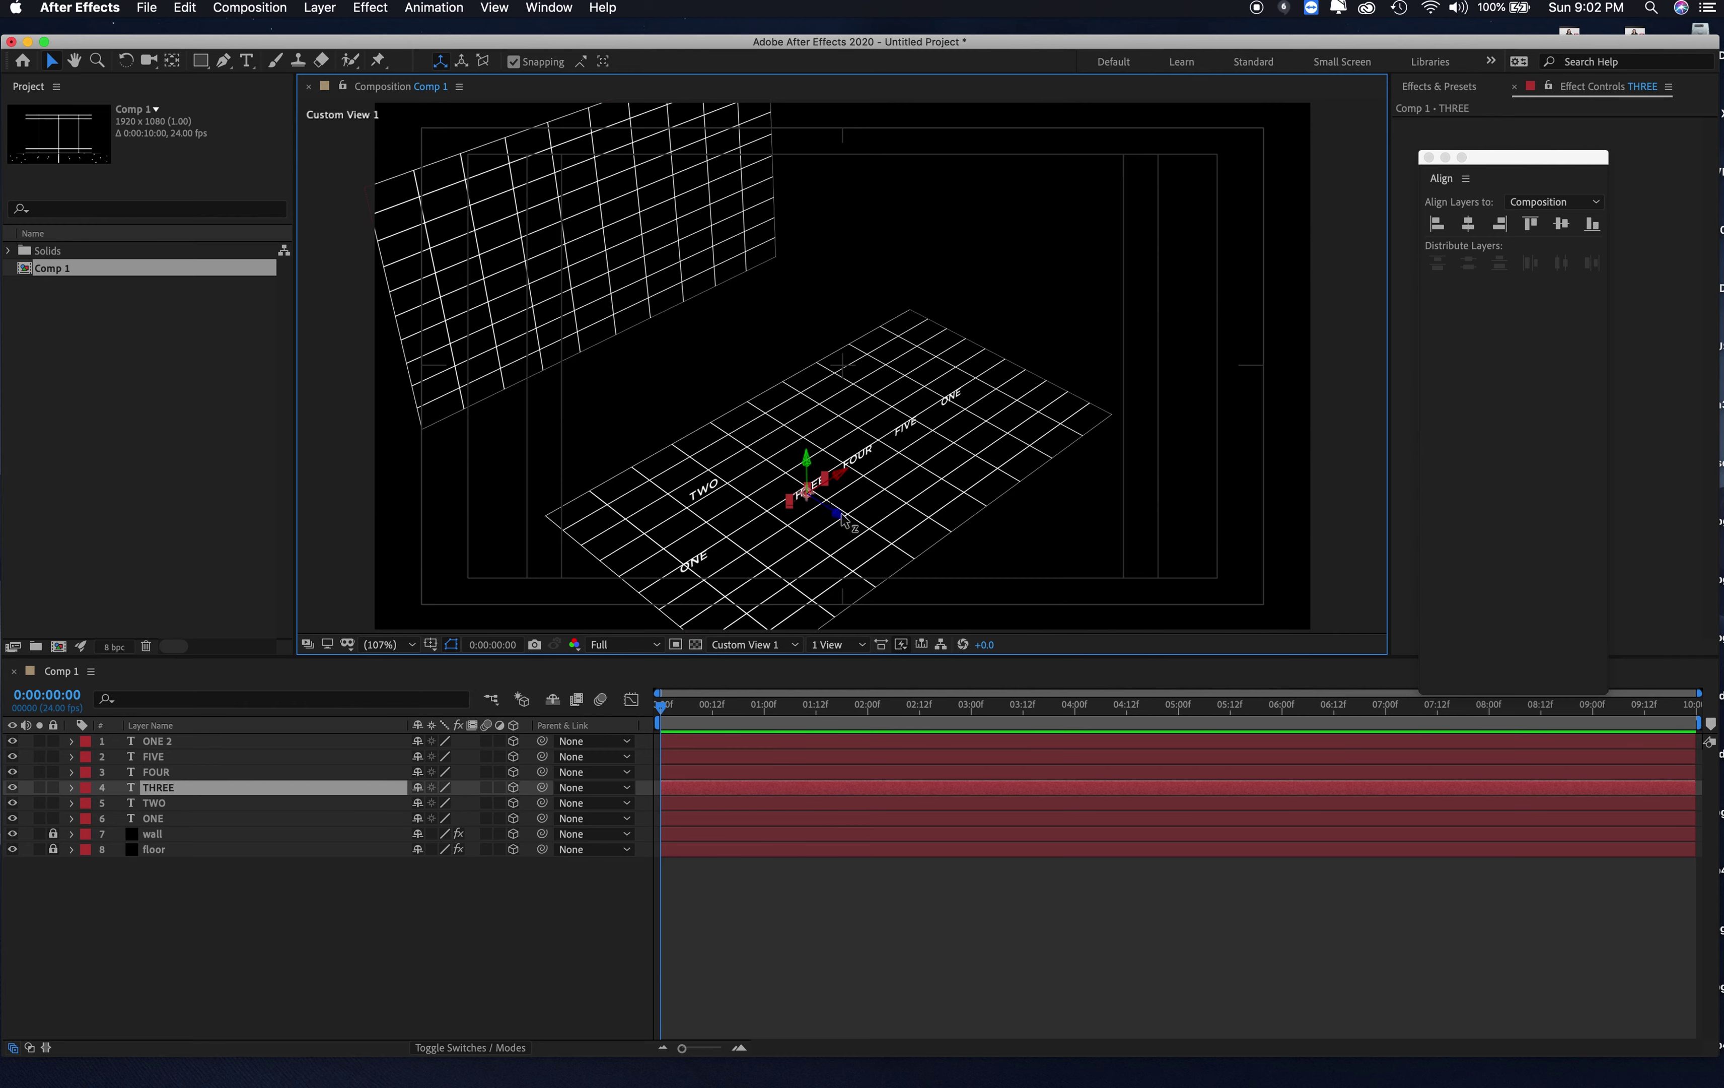
{"action": "left_click_drag", "start_coordinate": [841, 521], "coordinate": [753, 268]}
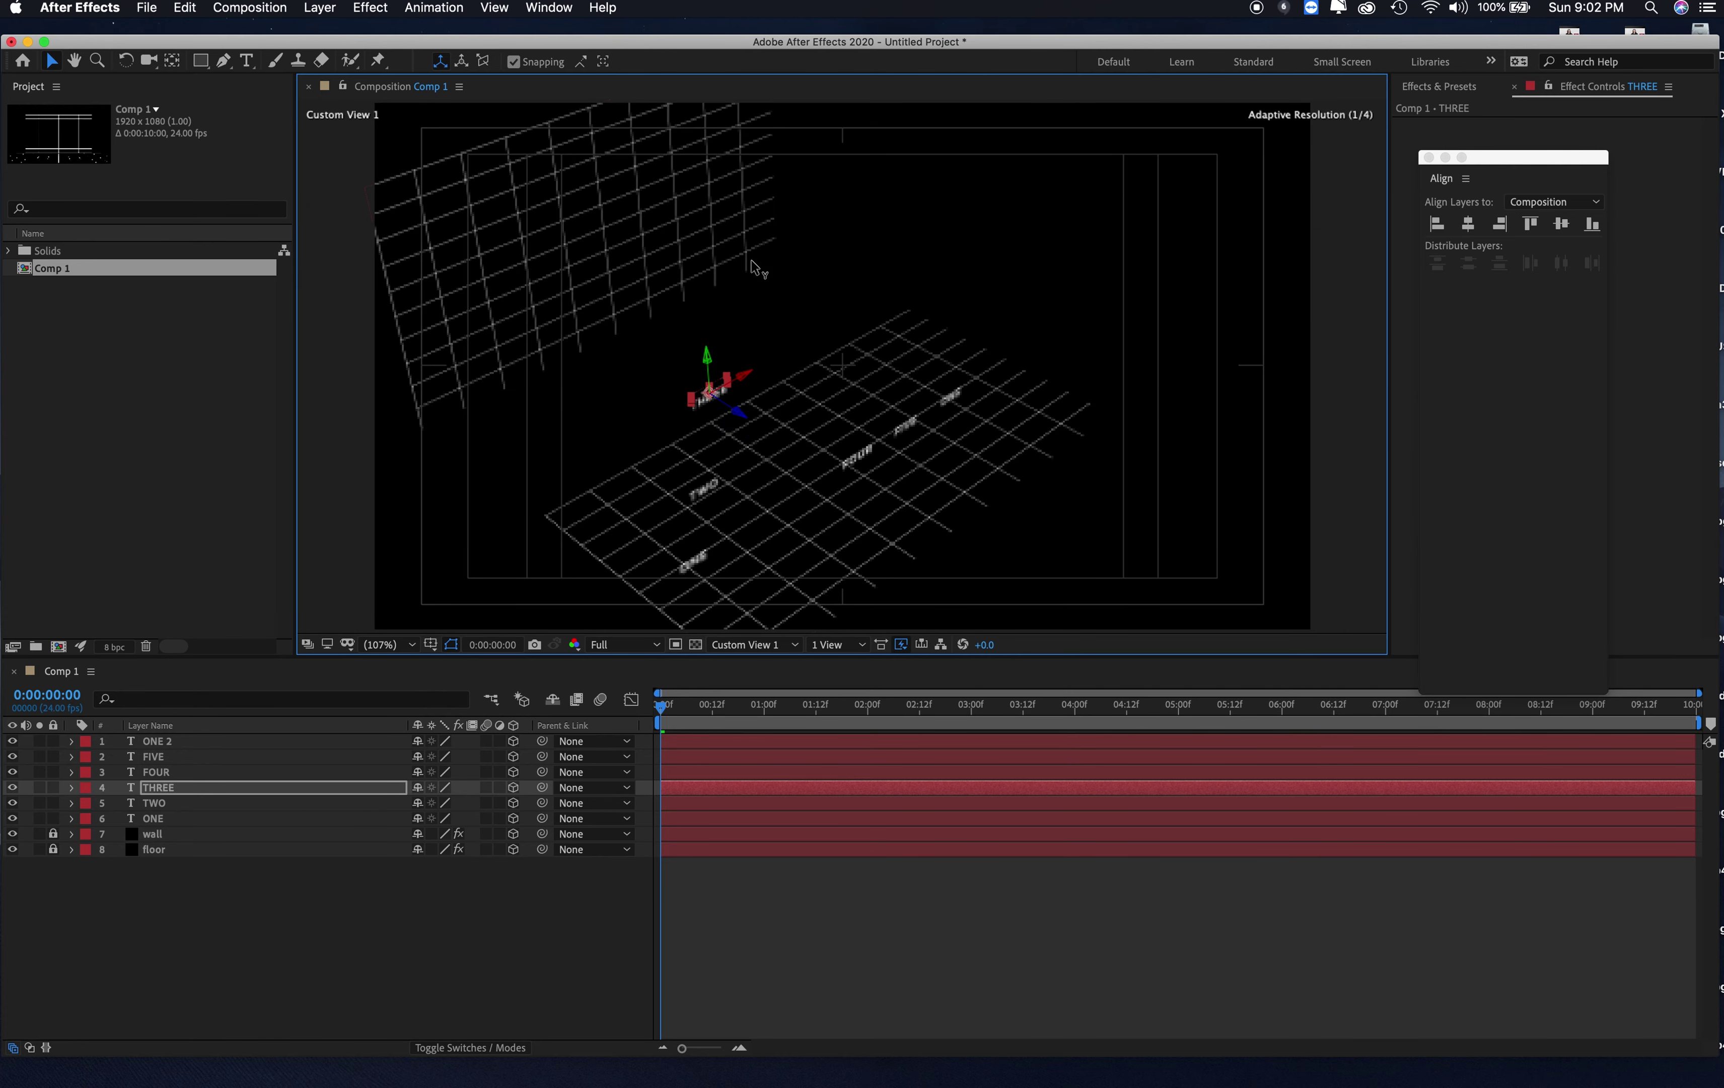
Step: Move FOUR slightly back along the Z axis and push THREE farther back toward the wall
{"action": "left_click", "coordinate": [859, 459]}
{"action": "left_click_drag", "start_coordinate": [892, 487], "coordinate": [834, 452]}
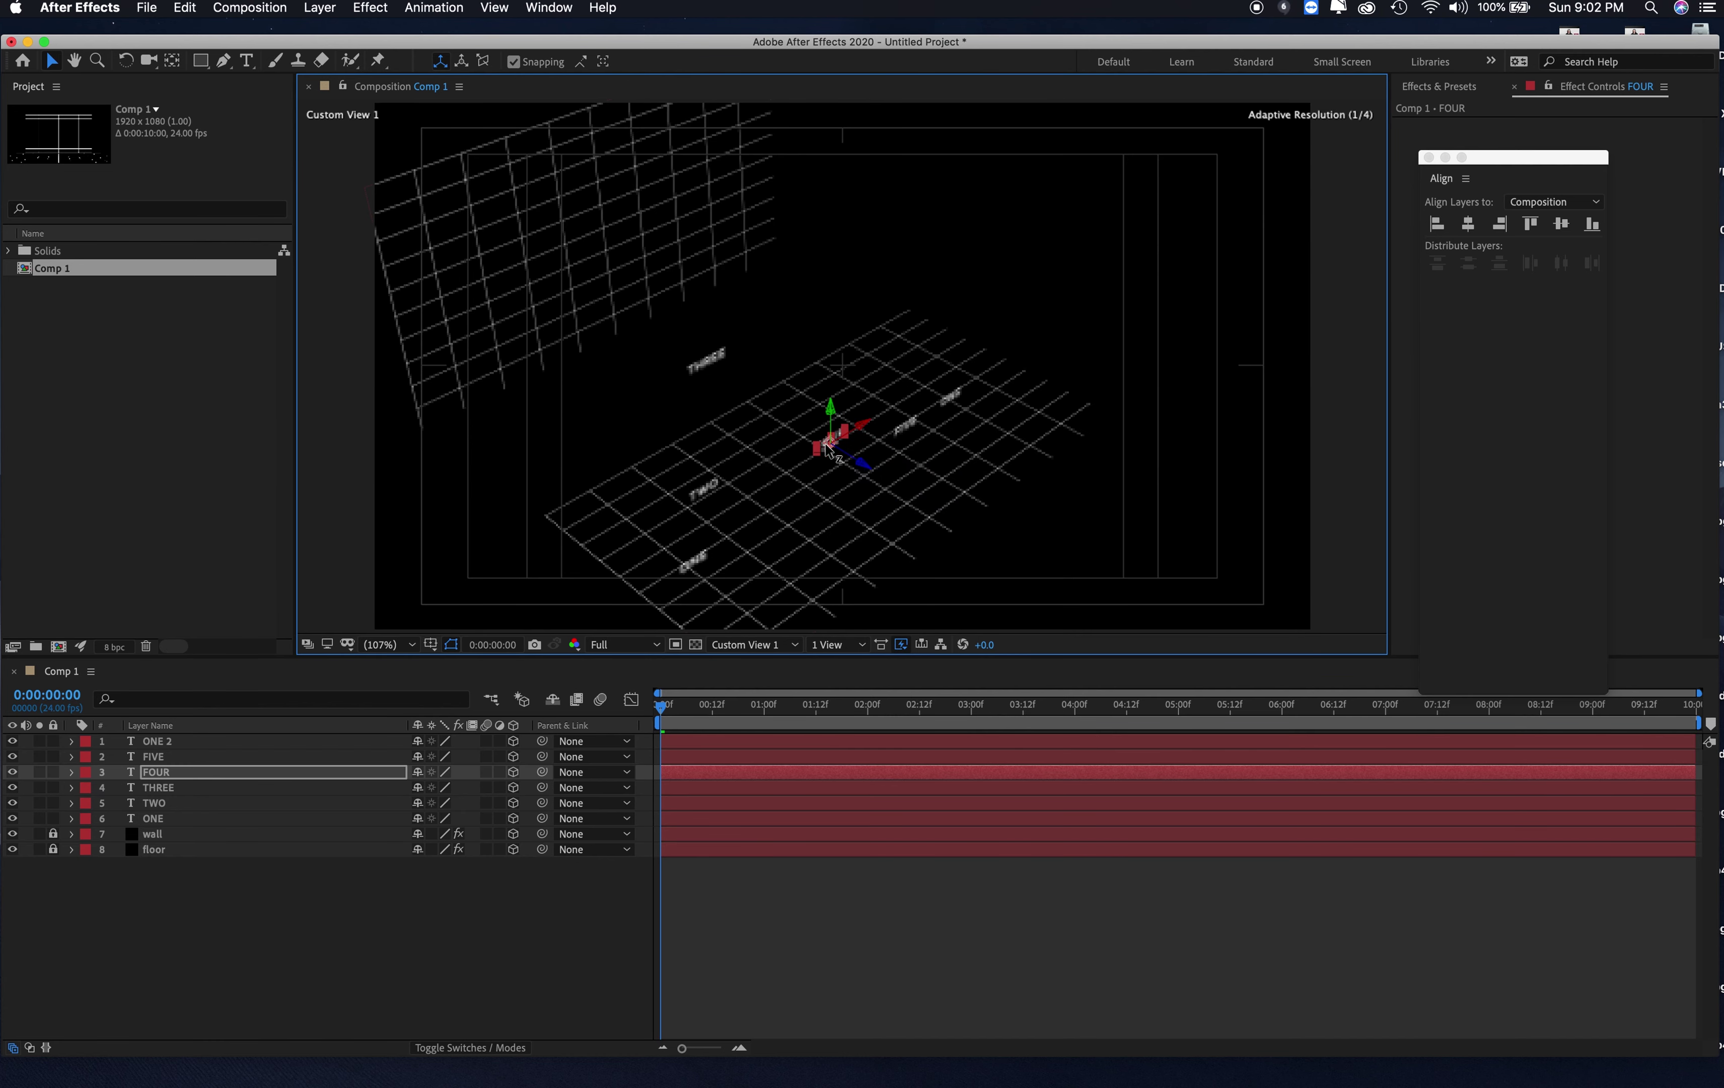
{"action": "left_click", "coordinate": [712, 363]}
{"action": "mouse_move", "coordinate": [710, 333]}
{"action": "left_mouse_down"}
{"action": "mouse_move", "coordinate": [710, 288]}
{"action": "mouse_move", "coordinate": [707, 345]}
{"action": "mouse_move", "coordinate": [705, 303]}
{"action": "left_mouse_up"}
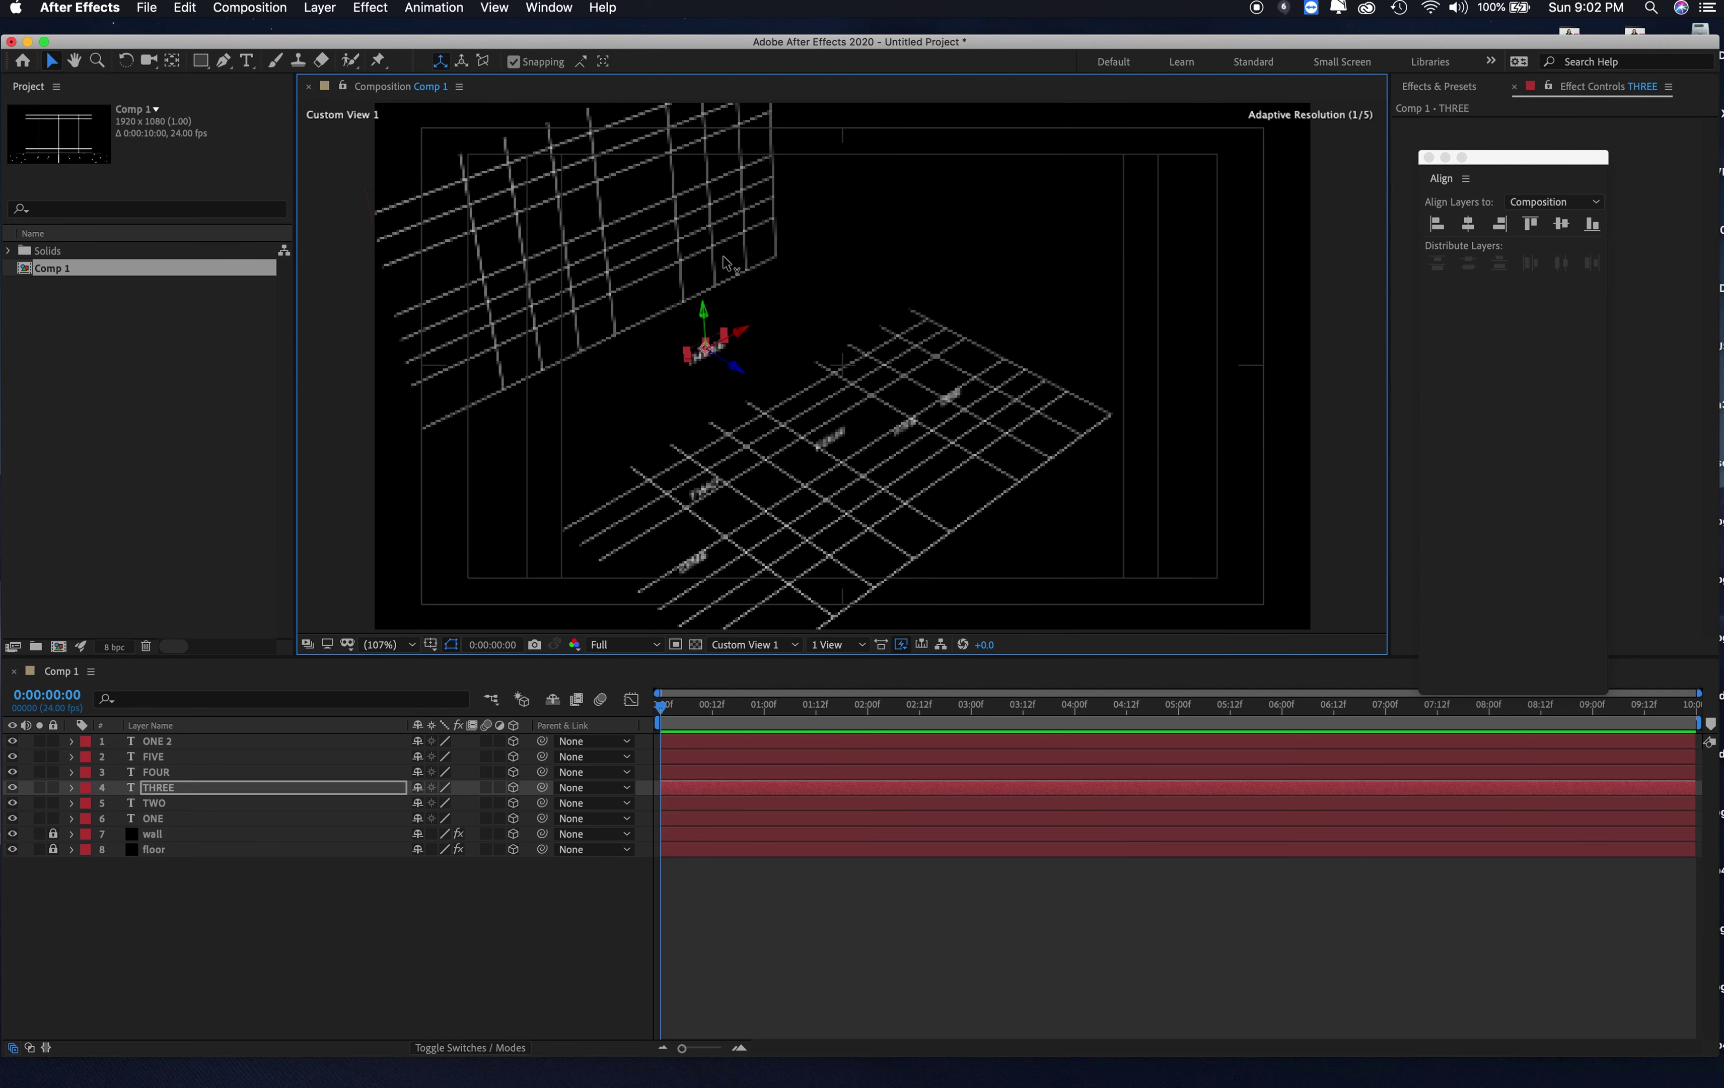
Step: Move FIVE forward along the Z axis near the floor's front edge and the ONE copy back near its rear edge
{"action": "left_click", "coordinate": [910, 428]}
{"action": "left_click_drag", "start_coordinate": [975, 475], "coordinate": [1089, 518]}
{"action": "left_click", "coordinate": [953, 401]}
{"action": "left_click_drag", "start_coordinate": [984, 389], "coordinate": [903, 326]}
Step: Bring FOUR forward along the Z axis to mid-floor and shift the original ONE along the X axis to the floor's left edge
{"action": "left_click", "coordinate": [830, 440]}
{"action": "left_click_drag", "start_coordinate": [865, 471], "coordinate": [916, 522]}
{"action": "left_click", "coordinate": [687, 563]}
{"action": "left_click", "coordinate": [732, 552]}
{"action": "left_click", "coordinate": [727, 556]}
{"action": "left_click", "coordinate": [732, 554]}
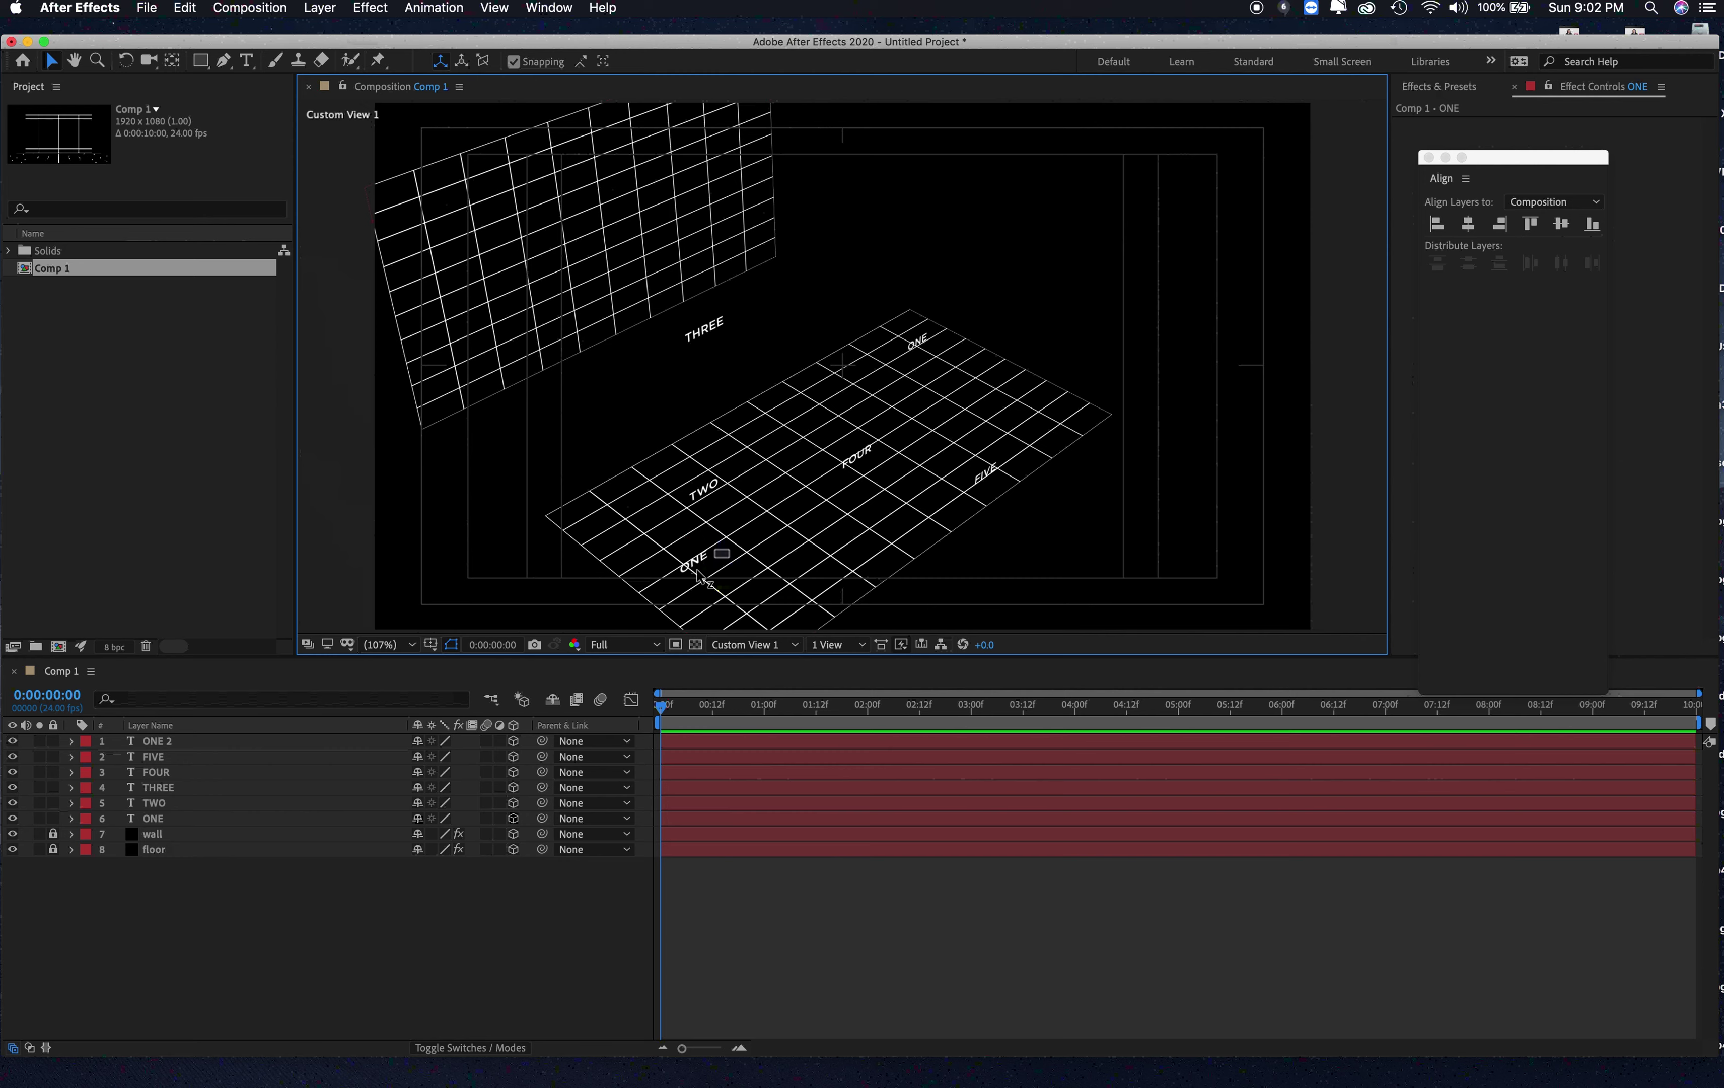
{"action": "left_click", "coordinate": [719, 561]}
{"action": "left_click_drag", "start_coordinate": [717, 563], "coordinate": [634, 606]}
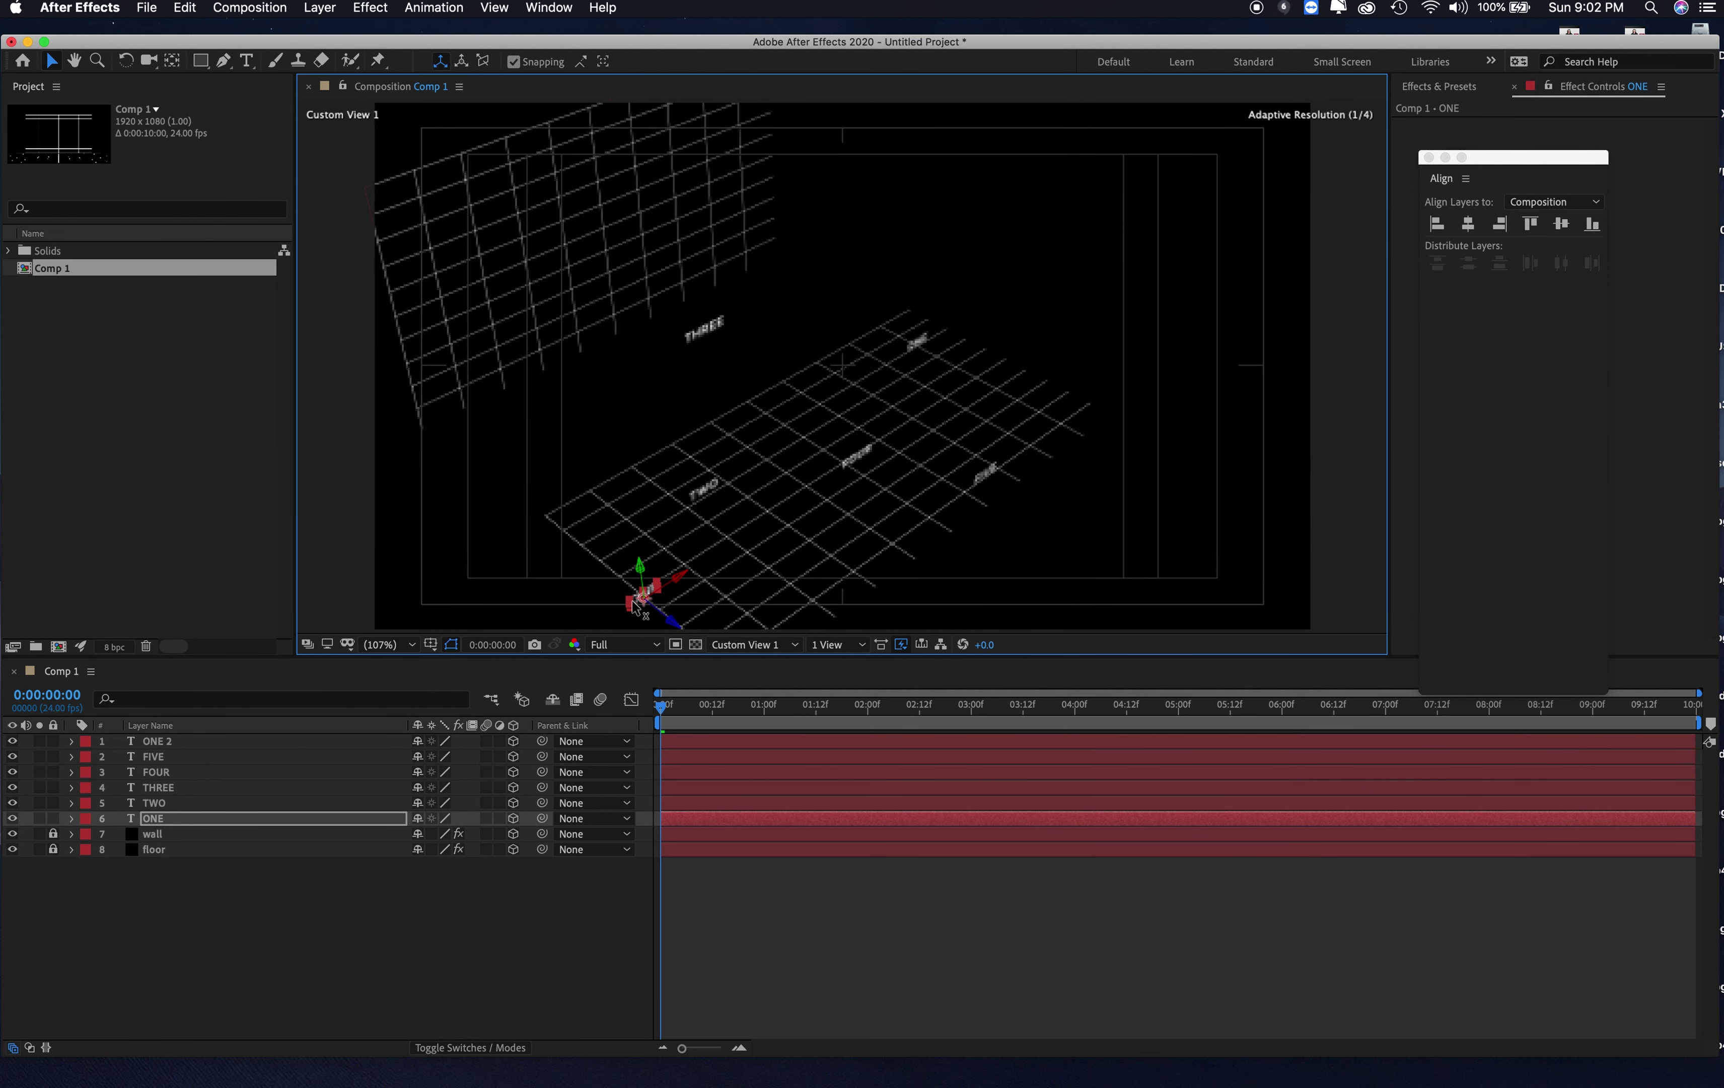
Step: Move TWO slightly back along the Z axis and raise THREE along the Y axis near the wall's lower edge
{"action": "left_click", "coordinate": [719, 508]}
{"action": "left_click", "coordinate": [714, 508]}
{"action": "left_click_drag", "start_coordinate": [733, 515], "coordinate": [707, 259]}
{"action": "left_click", "coordinate": [722, 332]}
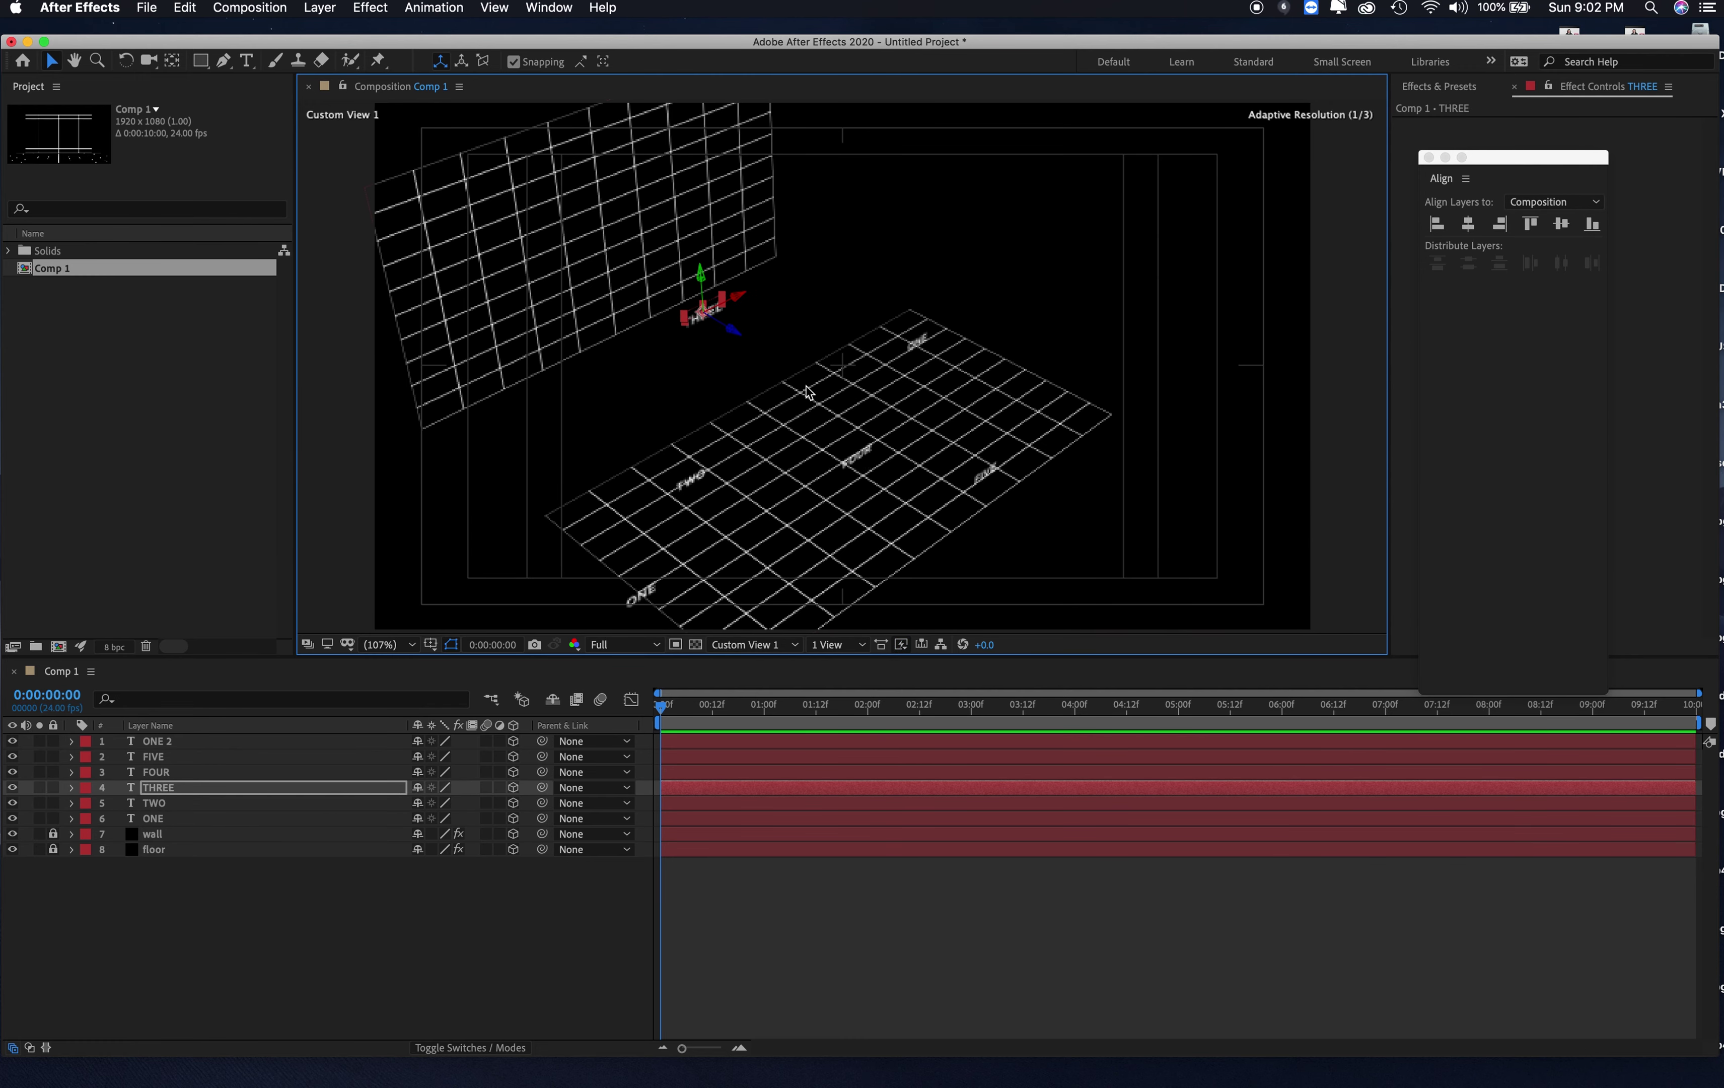
Step: Raise FIVE along the Y axis so it floats above the floor grid
{"action": "left_click", "coordinate": [863, 458]}
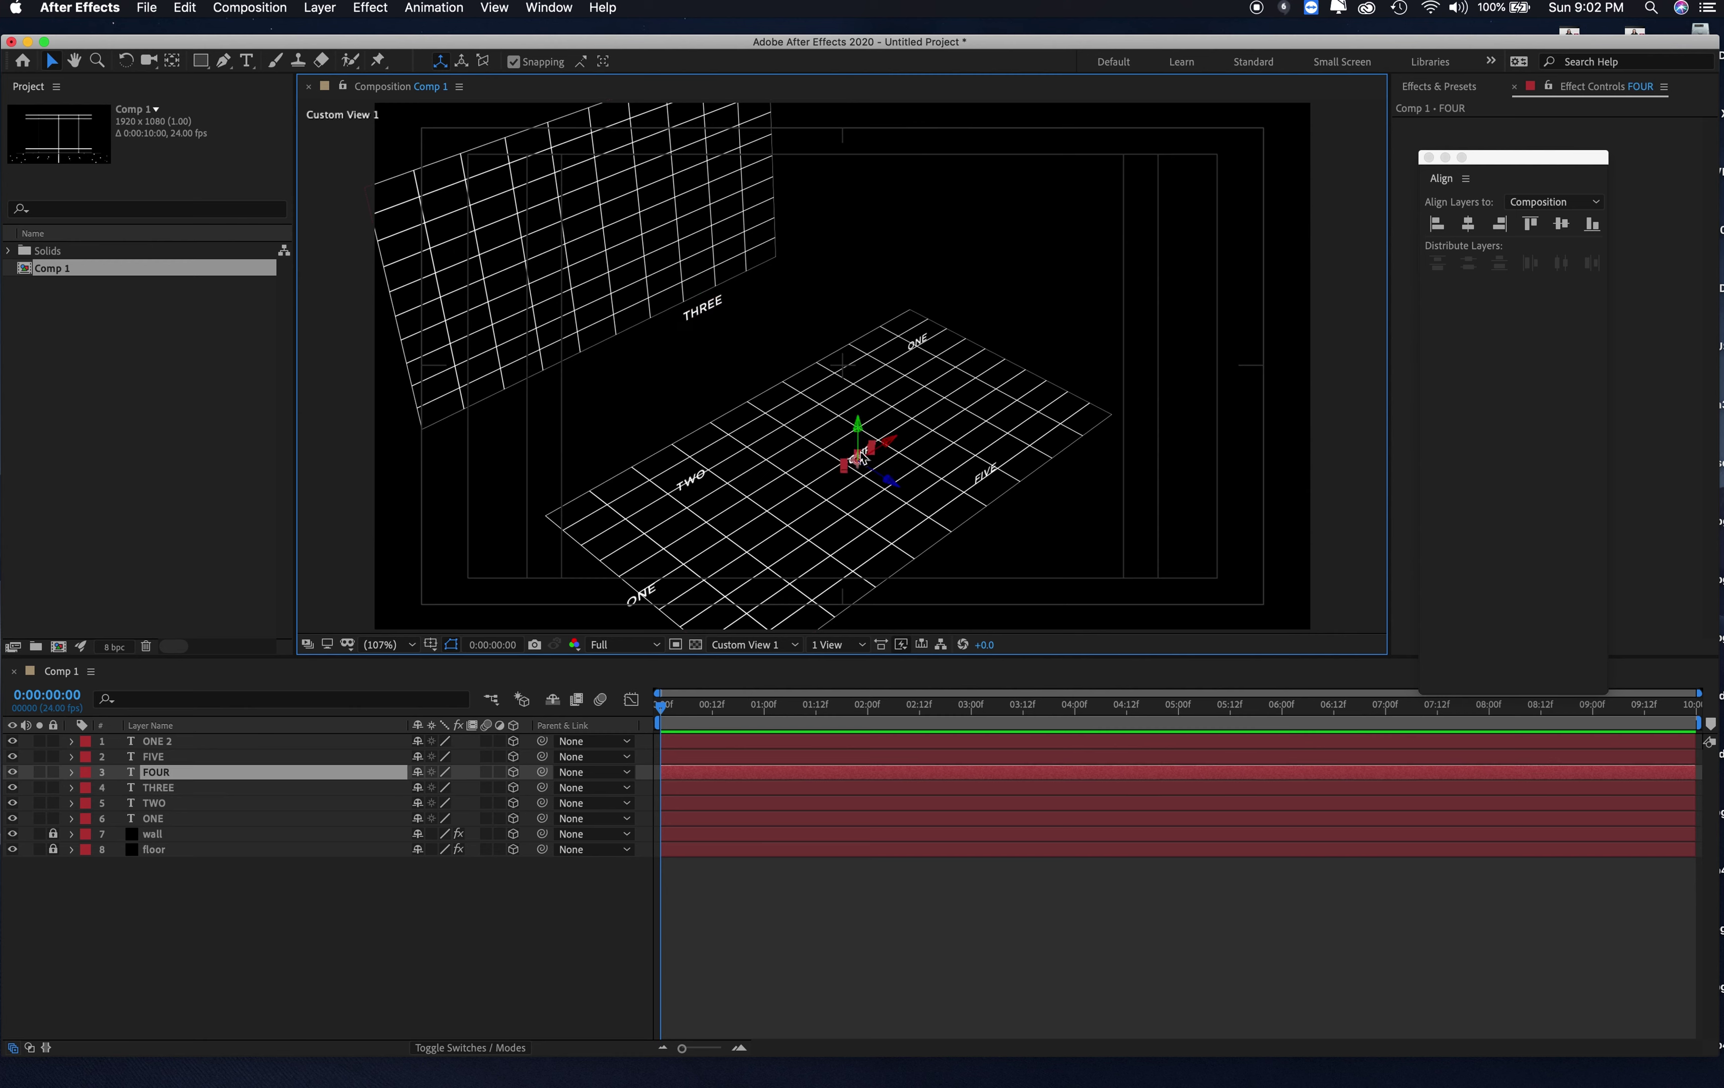
{"action": "left_click", "coordinate": [986, 481]}
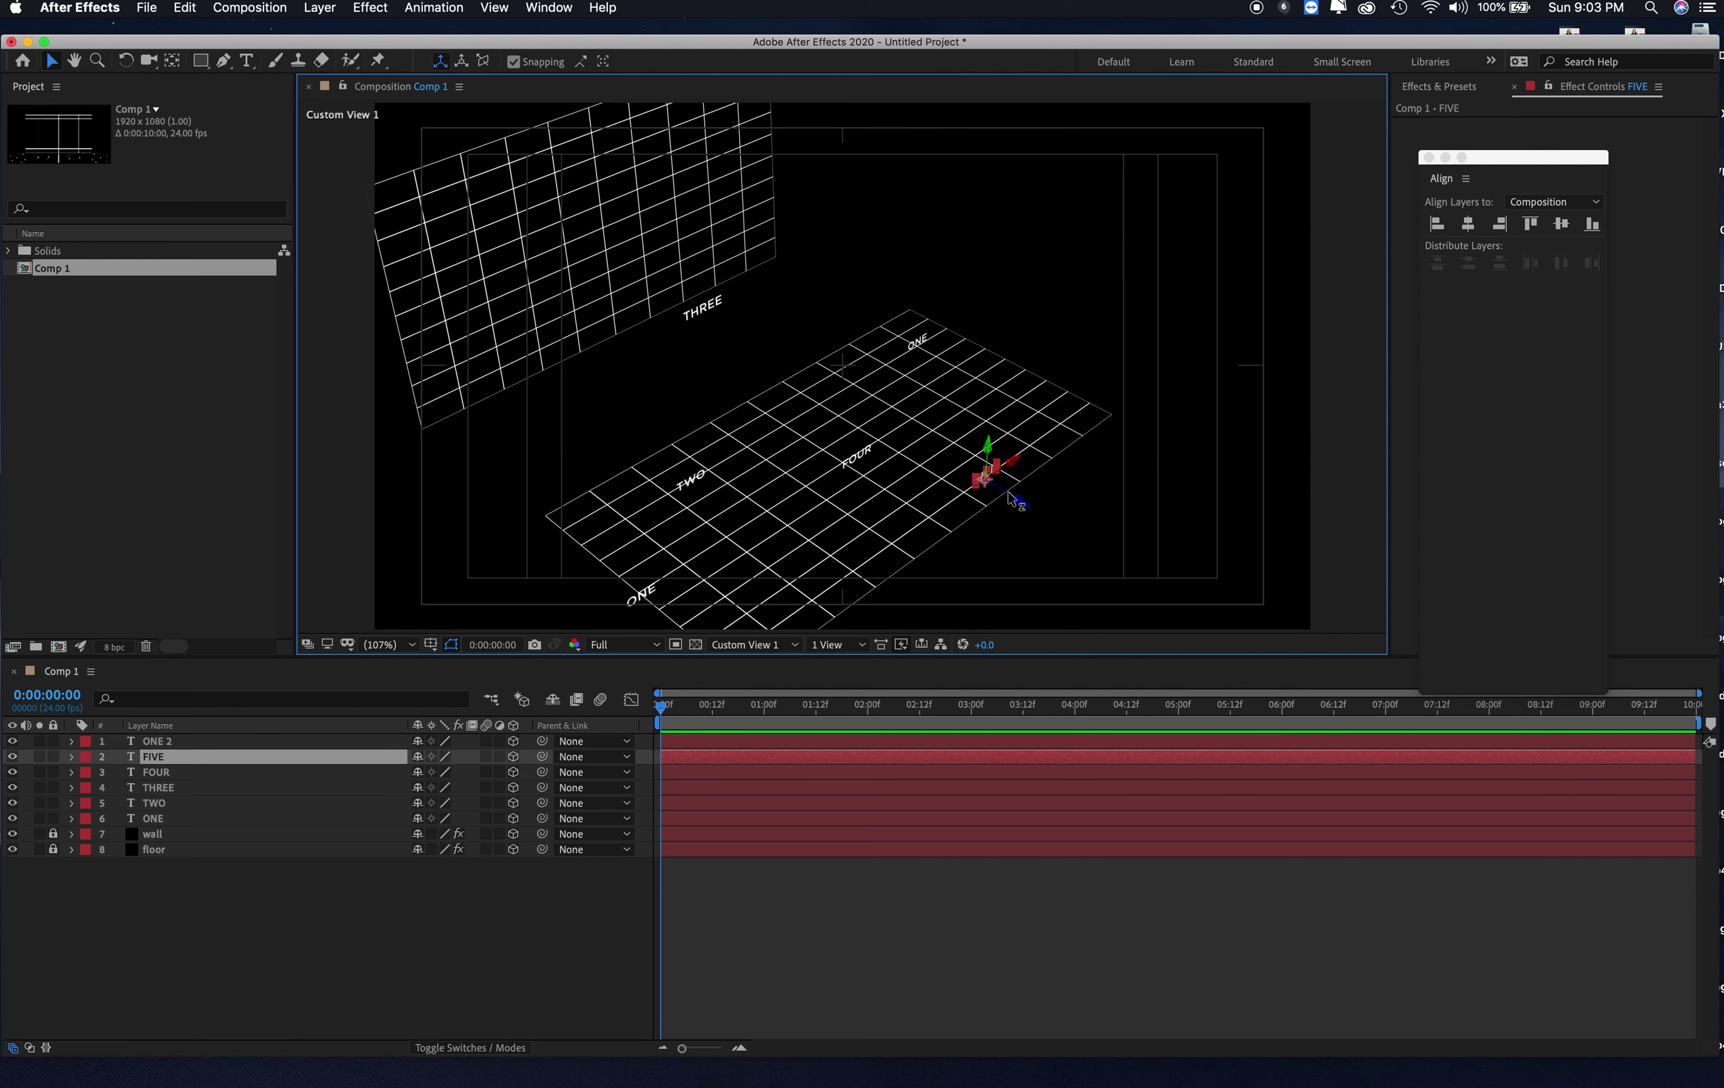
{"action": "left_click_drag", "start_coordinate": [994, 453], "coordinate": [998, 333]}
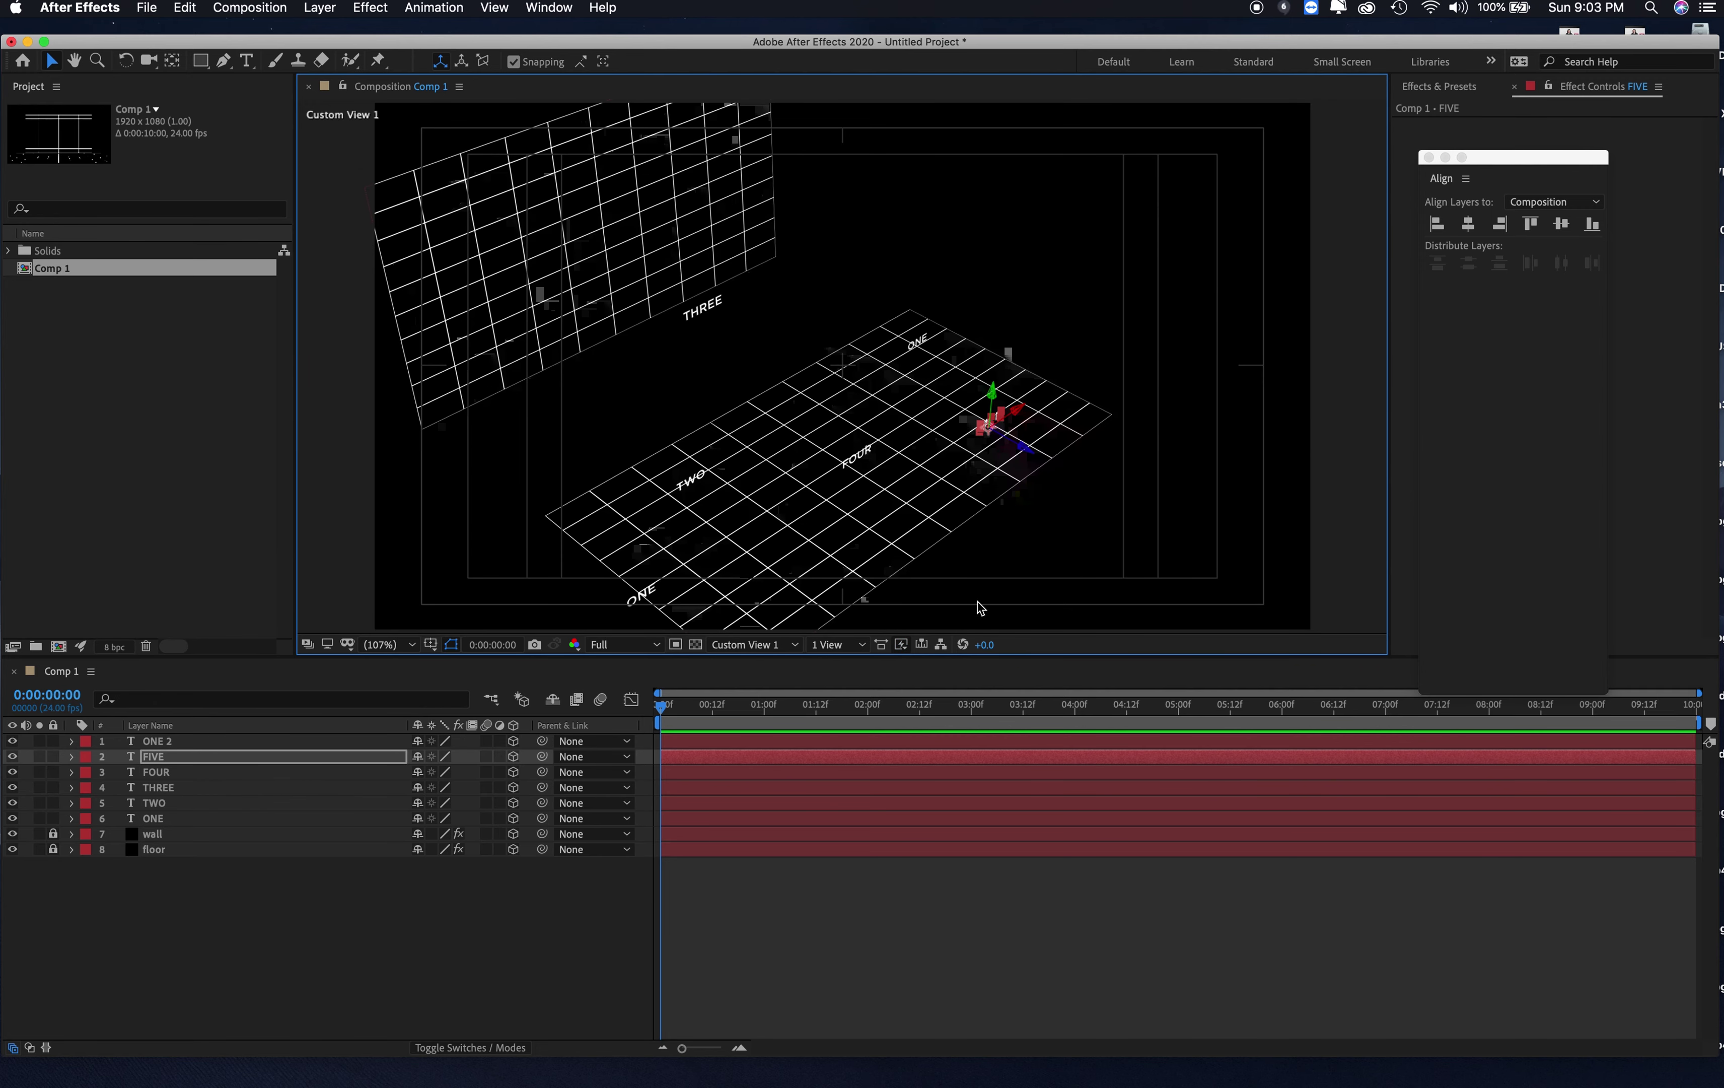
Step: Switch to the Active Camera view and push FIVE slightly back along the Z axis
{"action": "left_click", "coordinate": [745, 644]}
{"action": "left_click", "coordinate": [743, 664]}
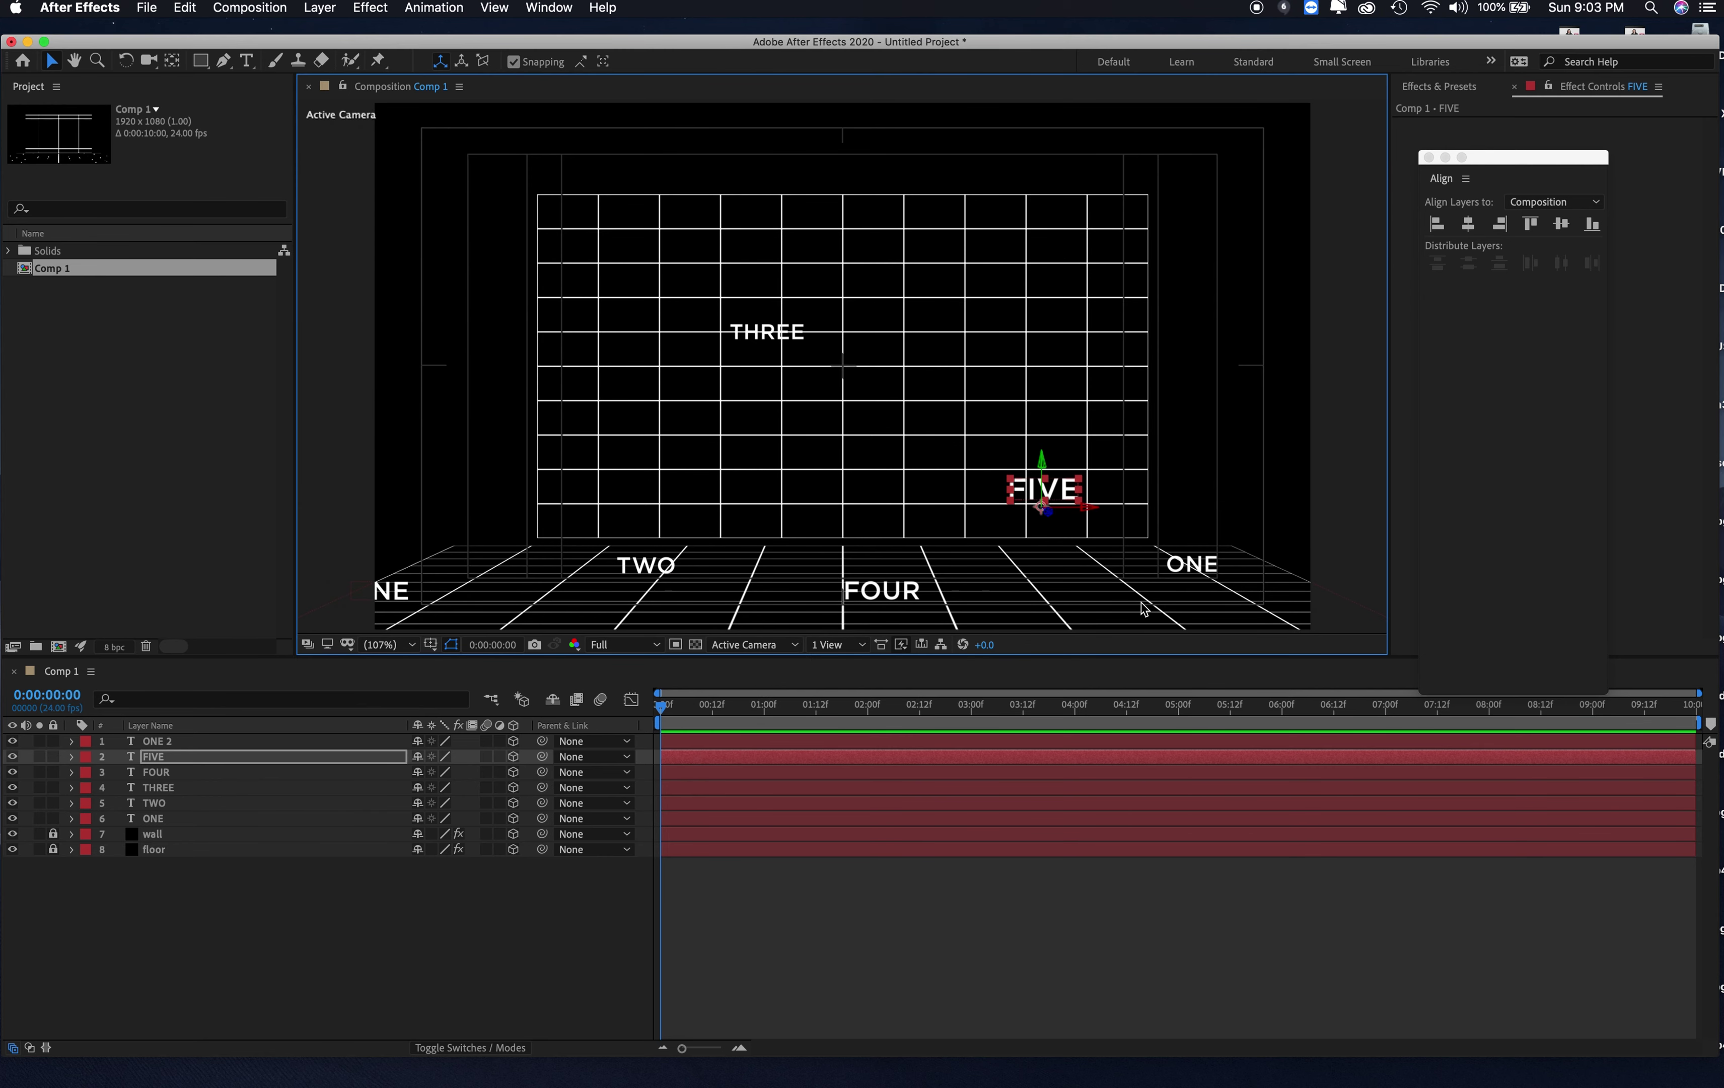
{"action": "left_click", "coordinate": [628, 571]}
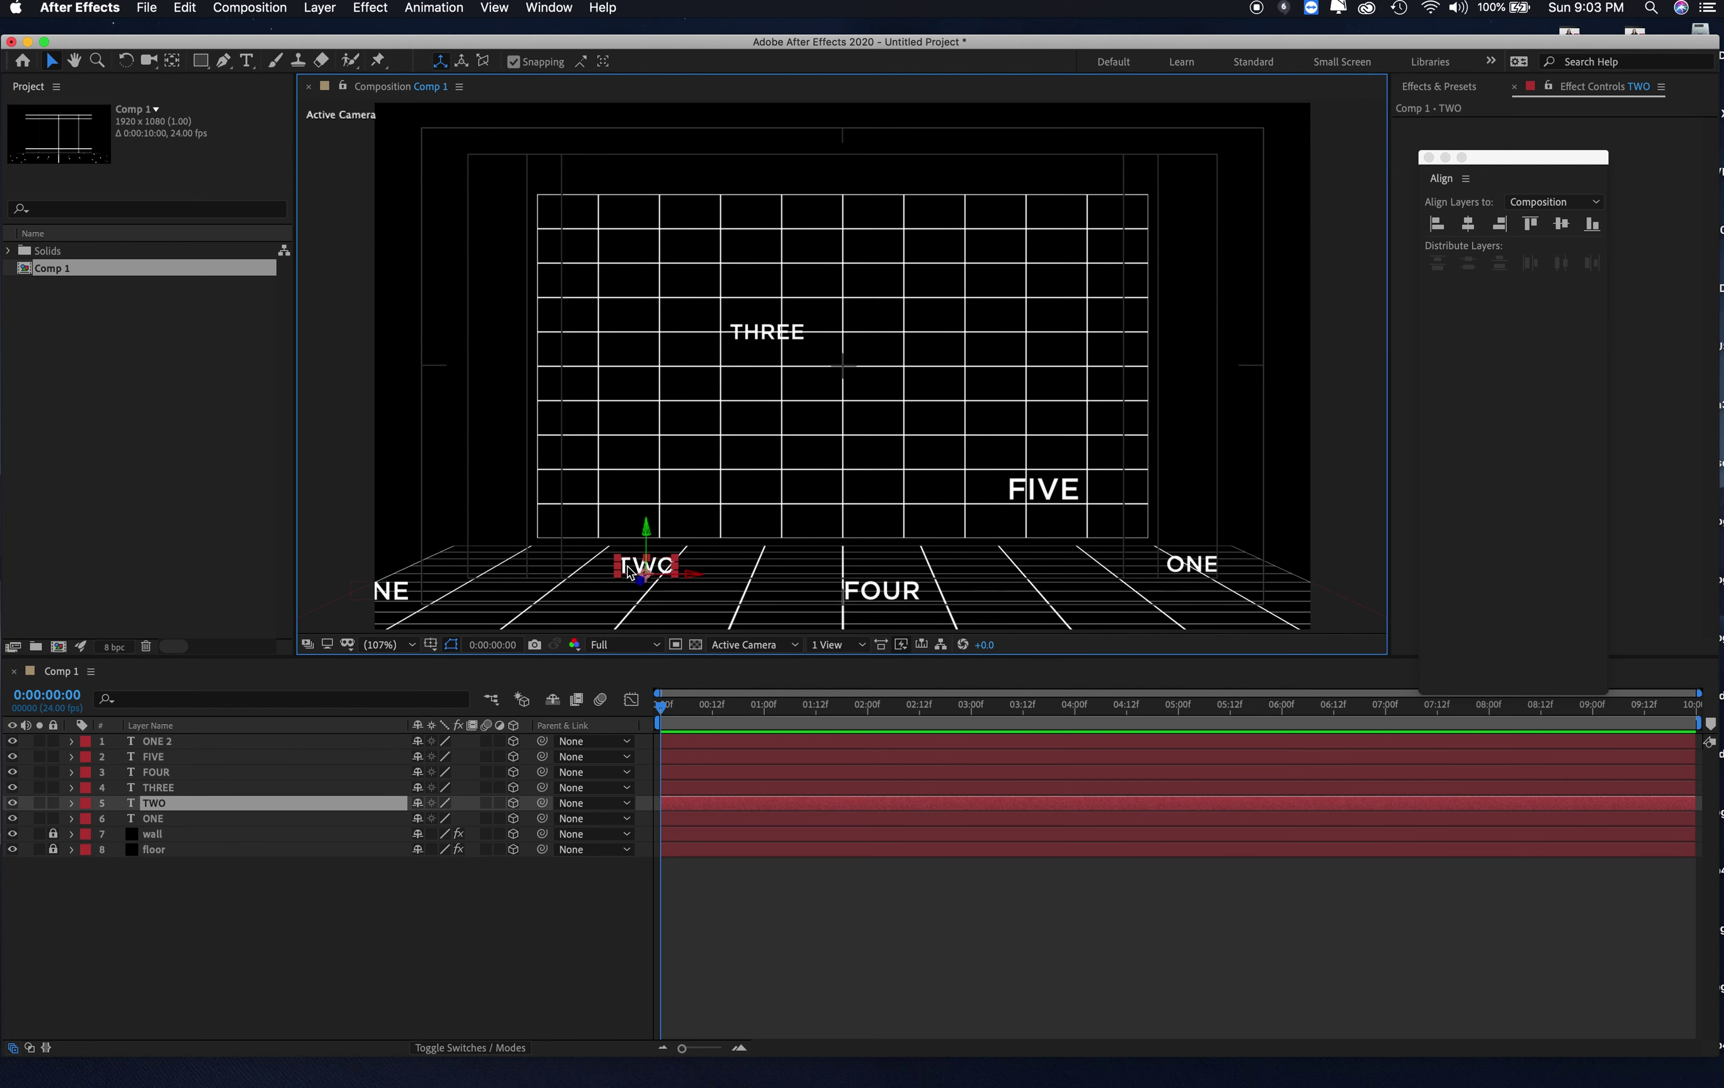
{"action": "left_click", "coordinate": [1040, 502]}
{"action": "key", "text": "Return"}
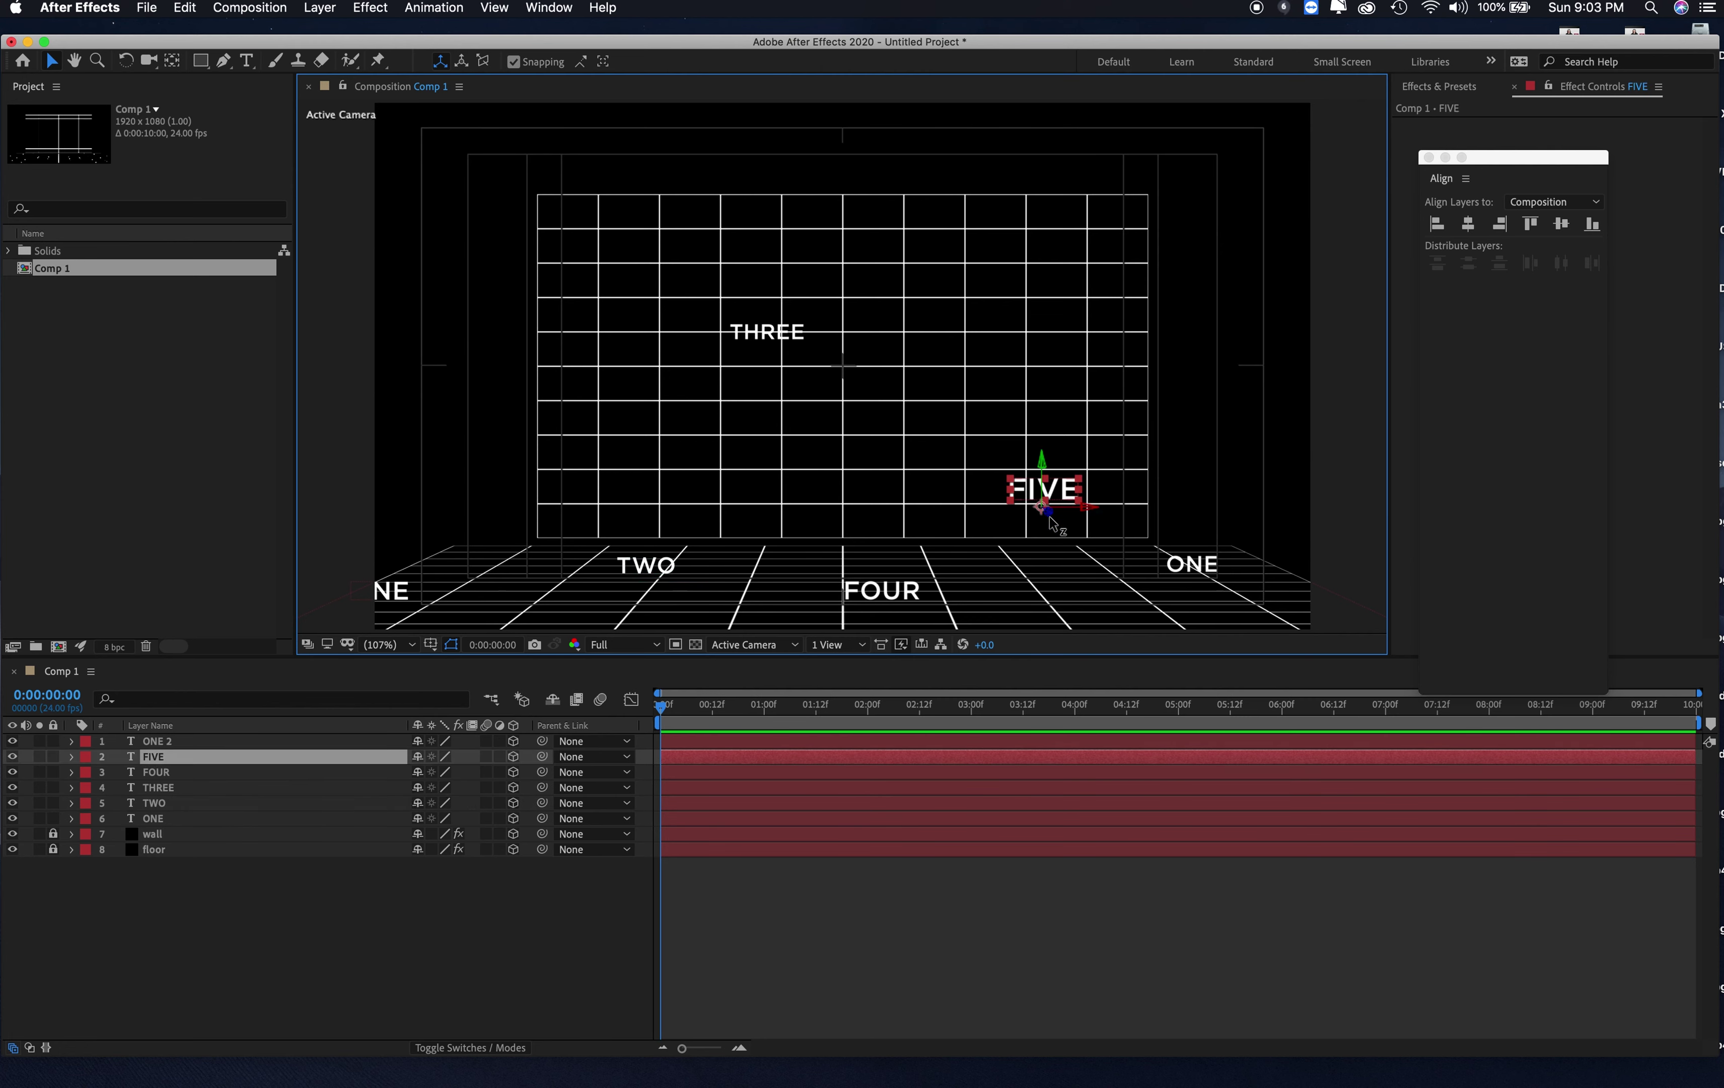
{"action": "left_click_drag", "start_coordinate": [1075, 292], "coordinate": [1076, 293]}
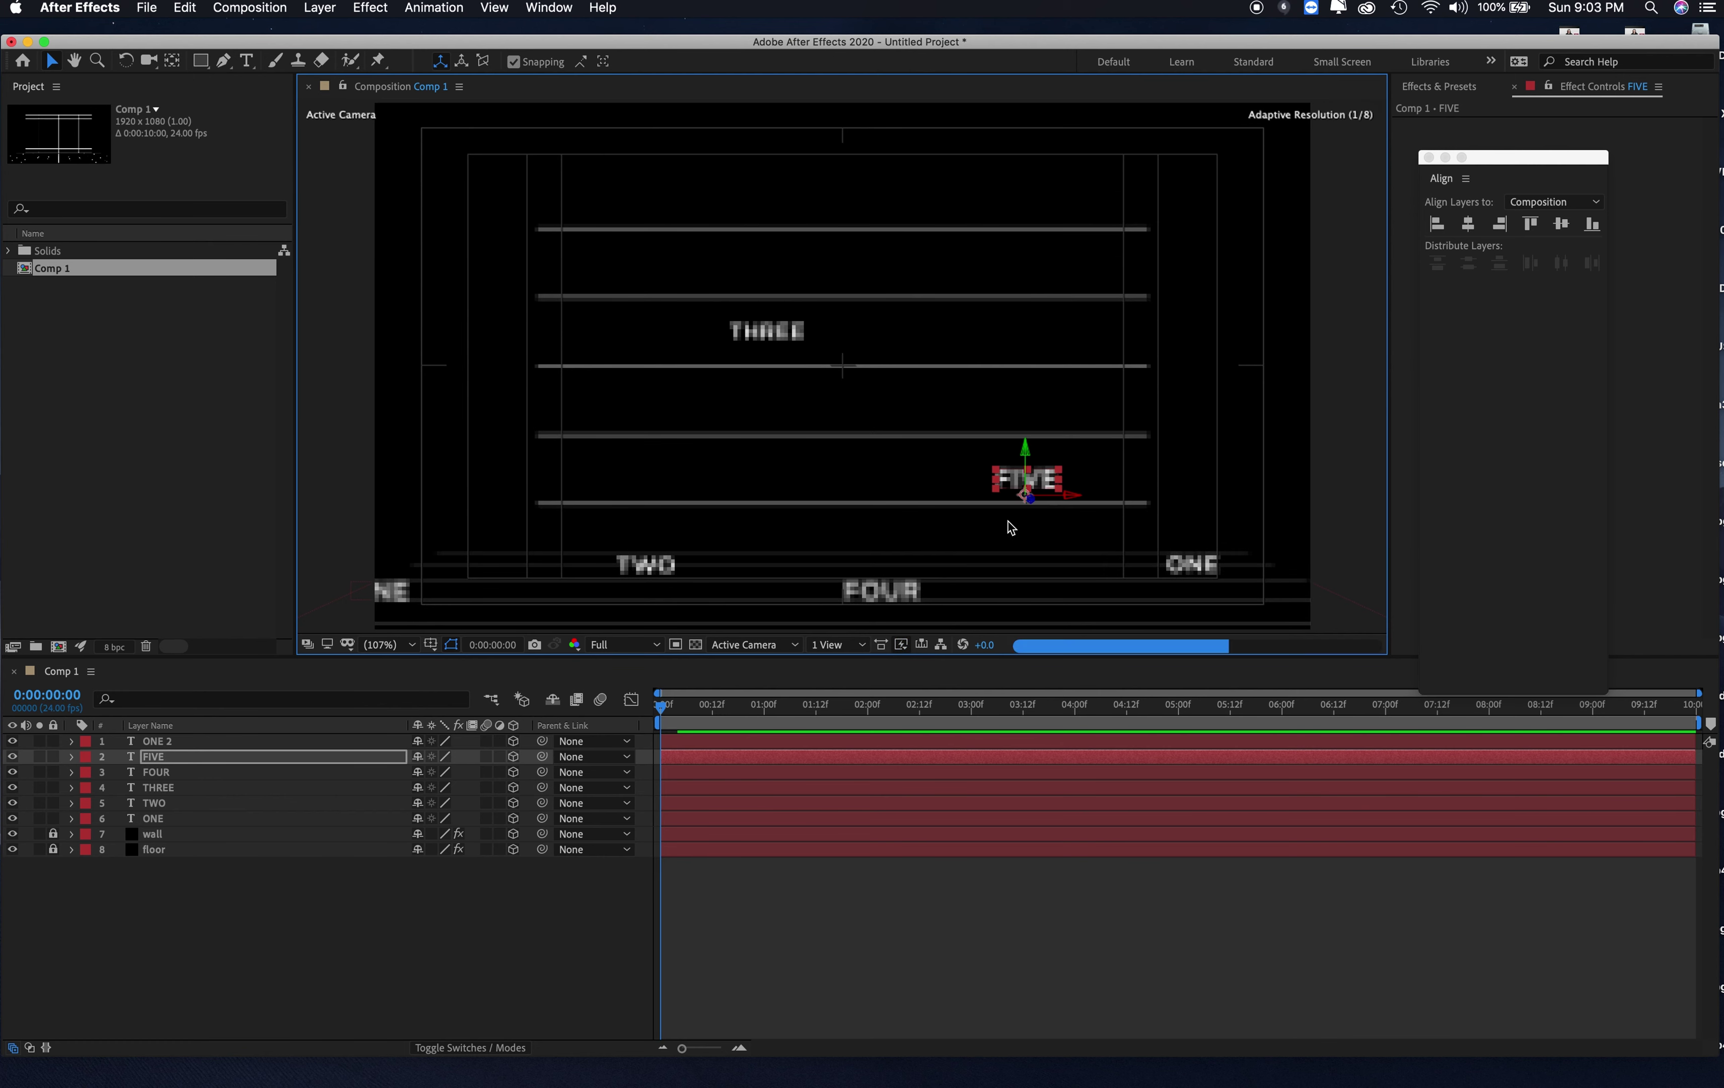
Step: Lock all the text layers and add a null object to the composition
{"action": "left_click_drag", "start_coordinate": [51, 741], "coordinate": [72, 860]}
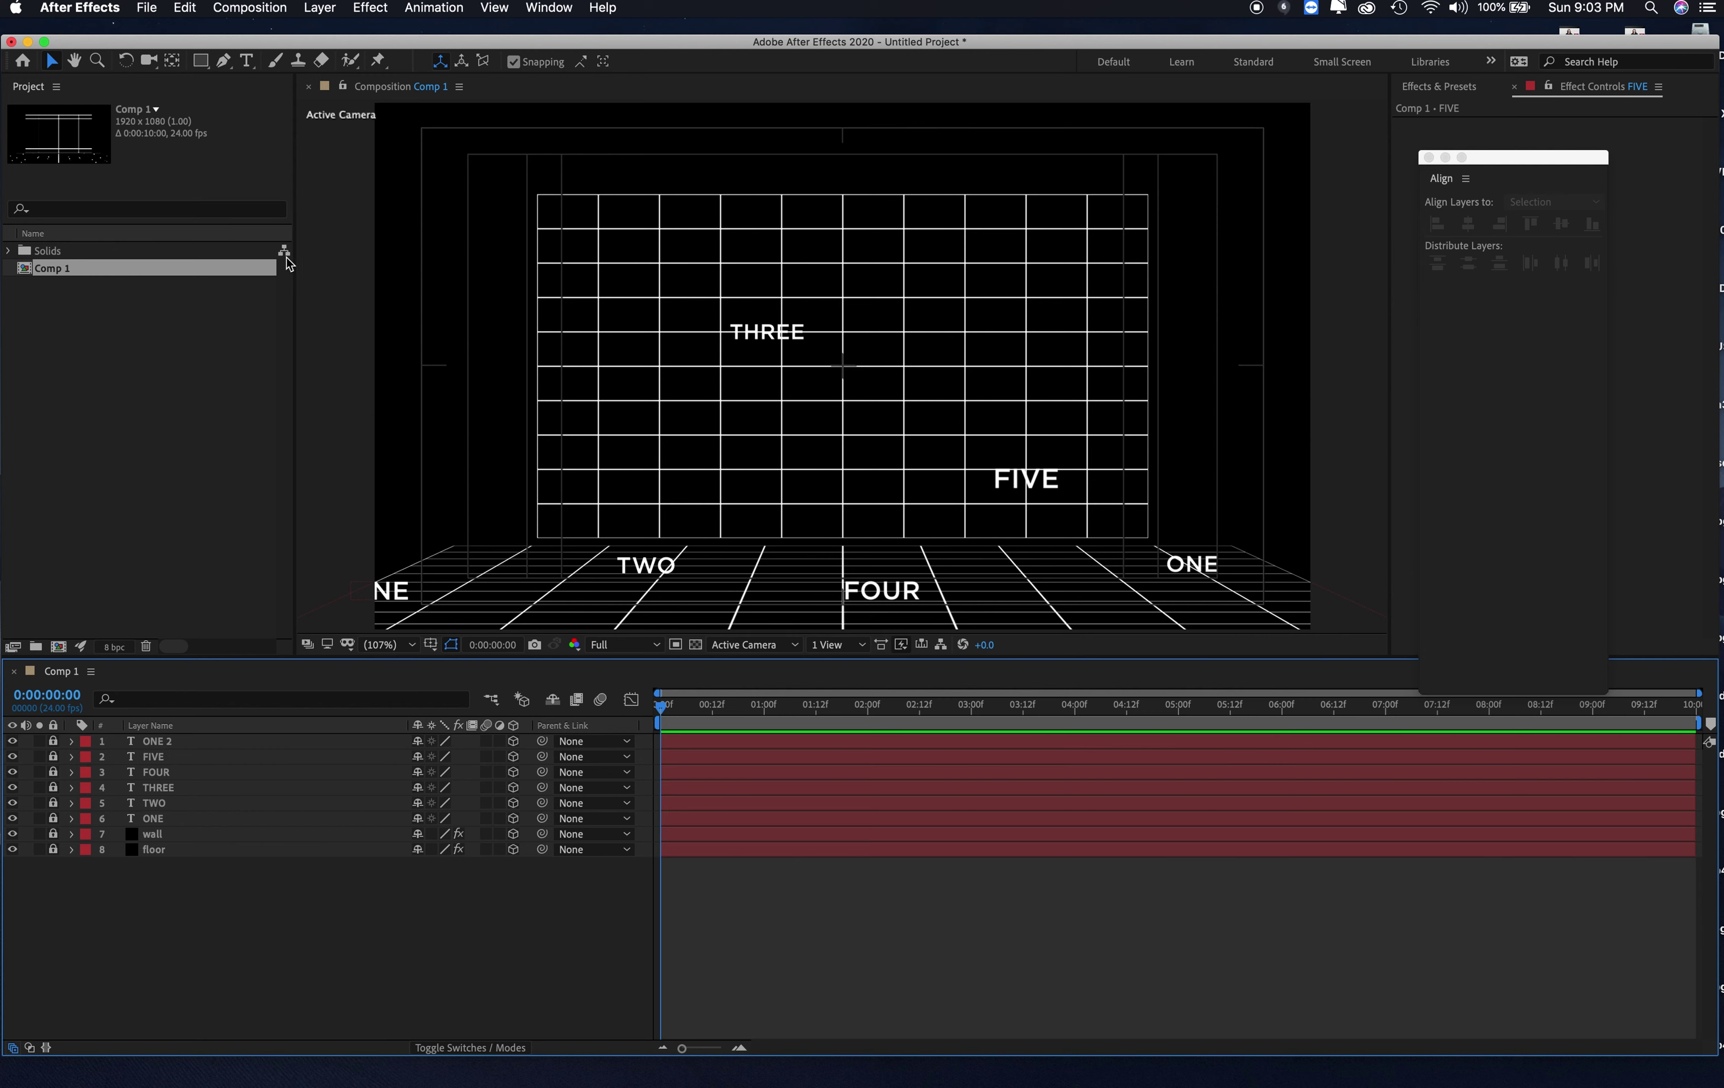
{"action": "left_click", "coordinate": [321, 9]}
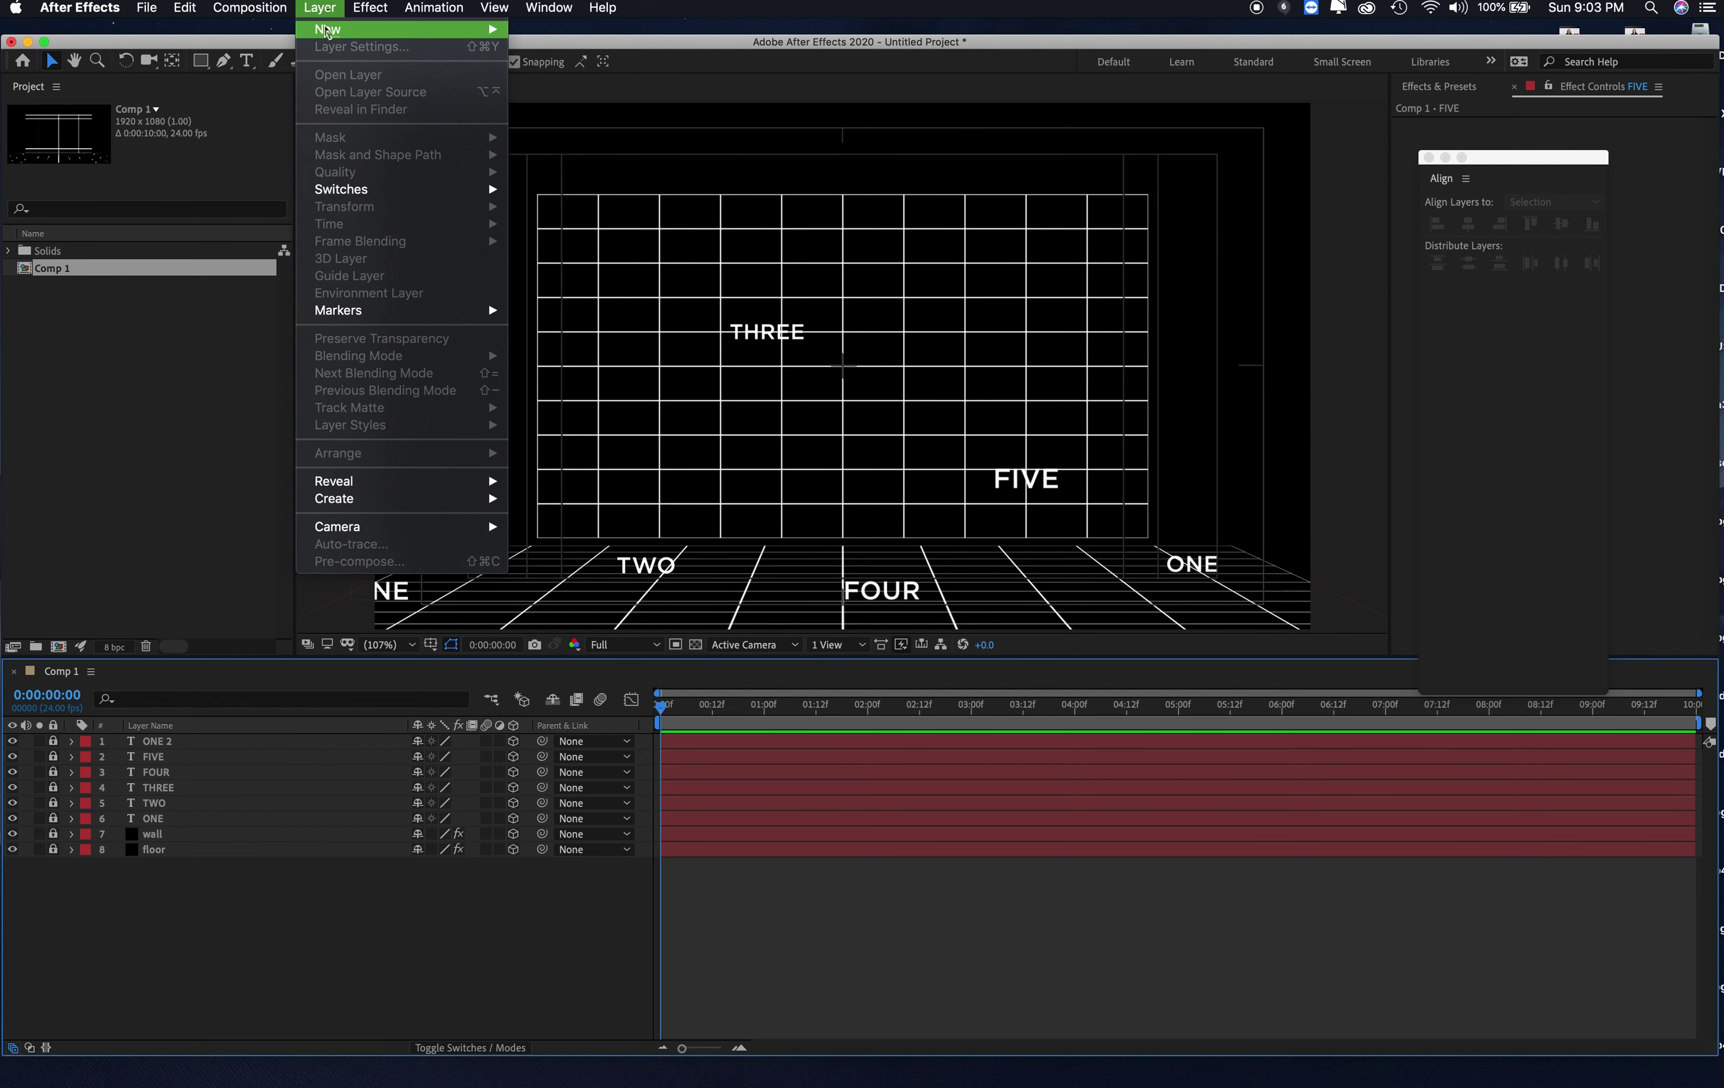
{"action": "mouse_move", "coordinate": [453, 30]}
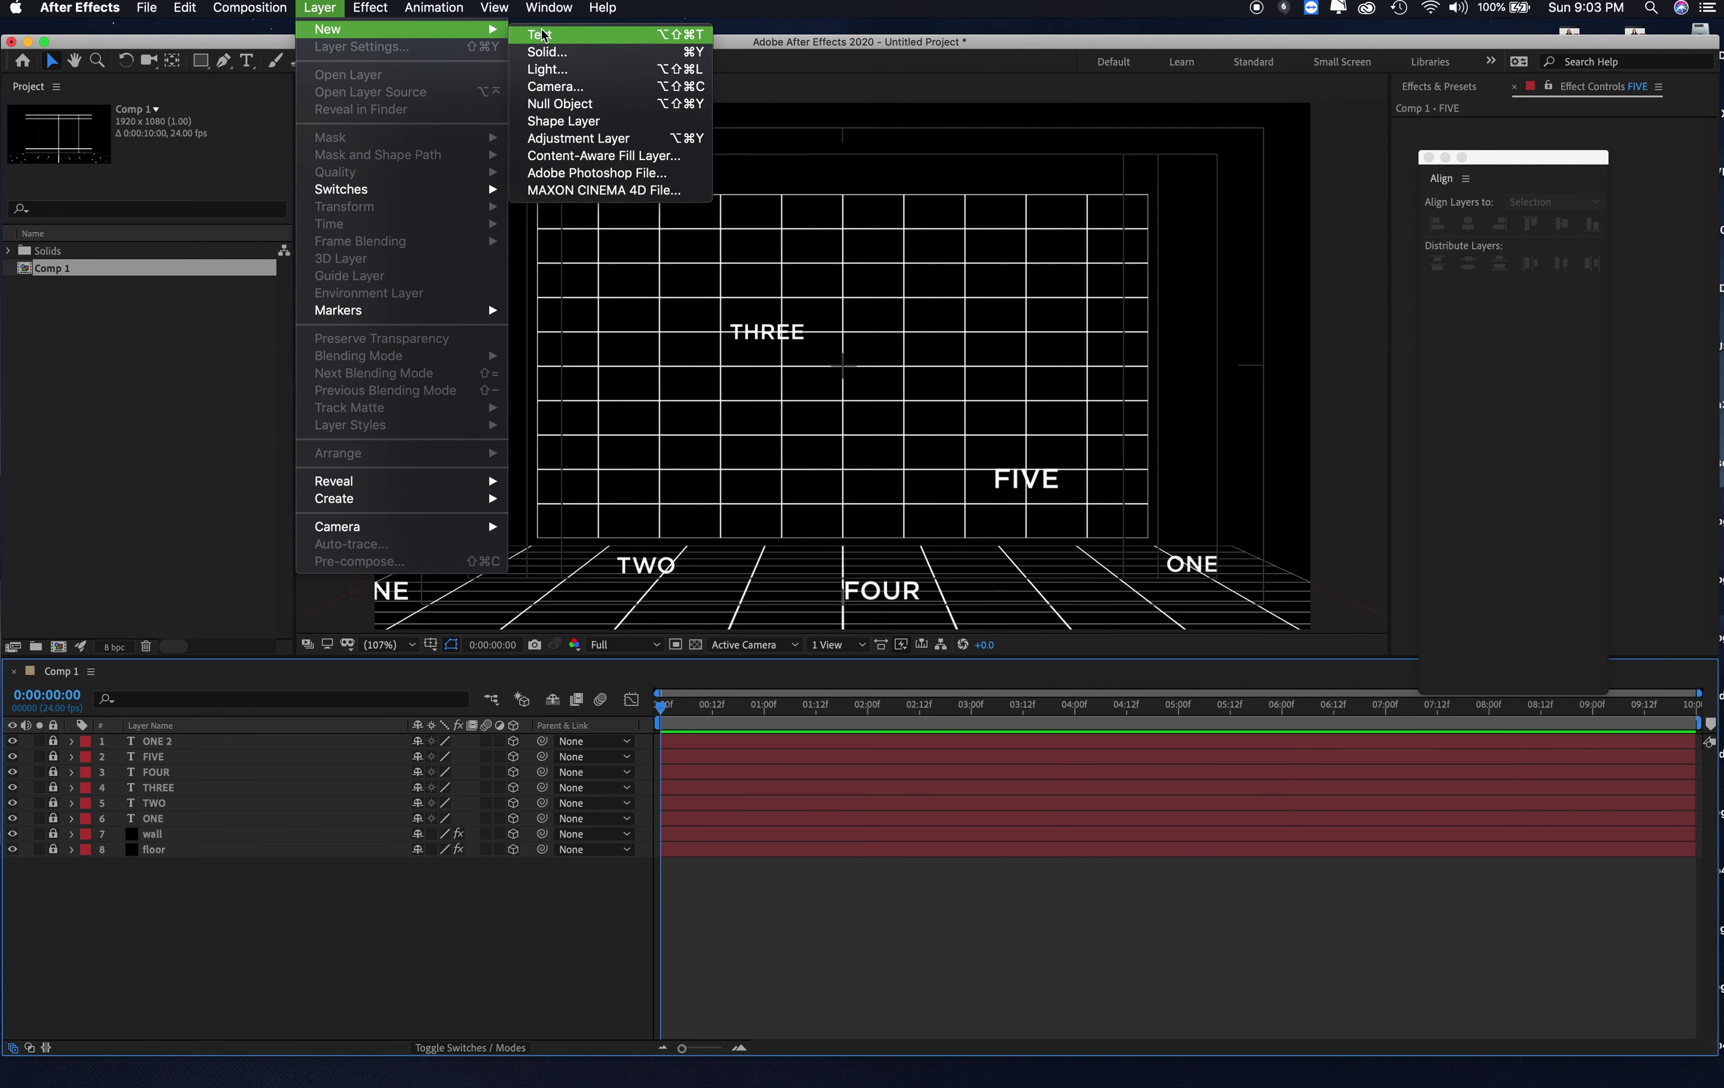
{"action": "left_click", "coordinate": [550, 105]}
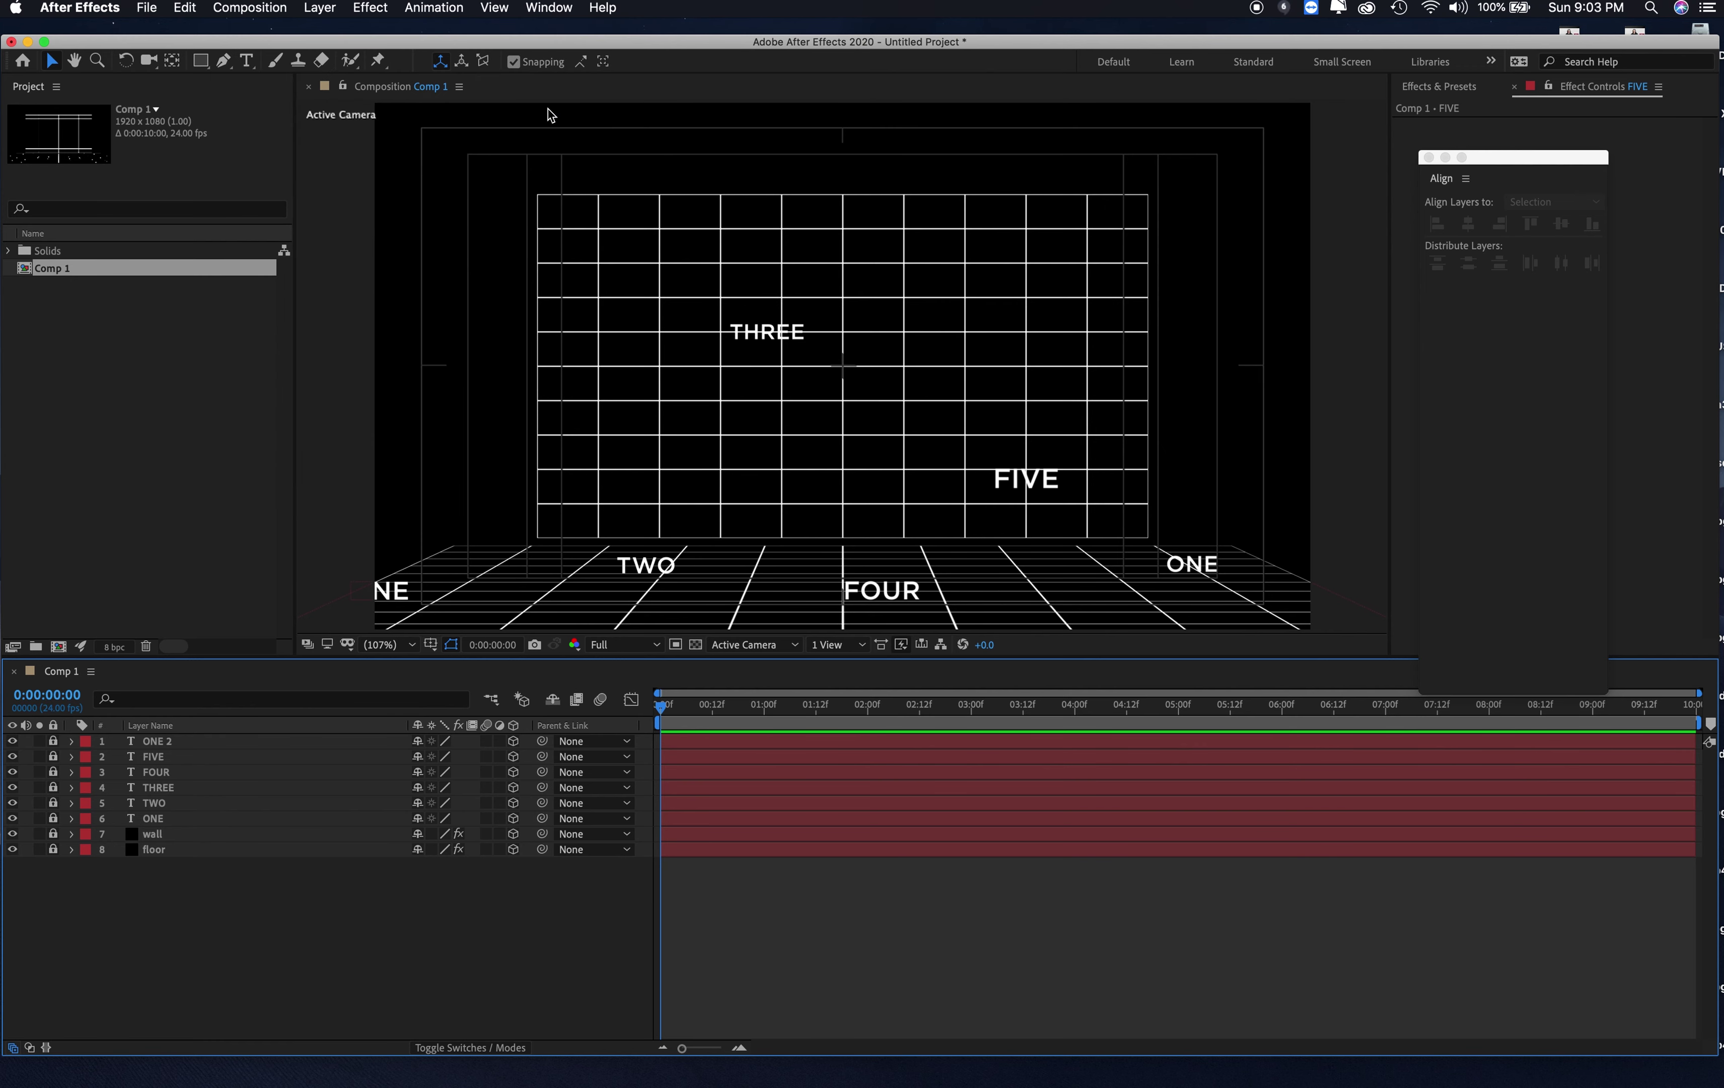
{"action": "scroll", "coordinate": [890, 338], "scroll_direction": "up", "scroll_amount": 8}
{"action": "scroll", "coordinate": [885, 396], "scroll_direction": "down", "scroll_amount": 3}
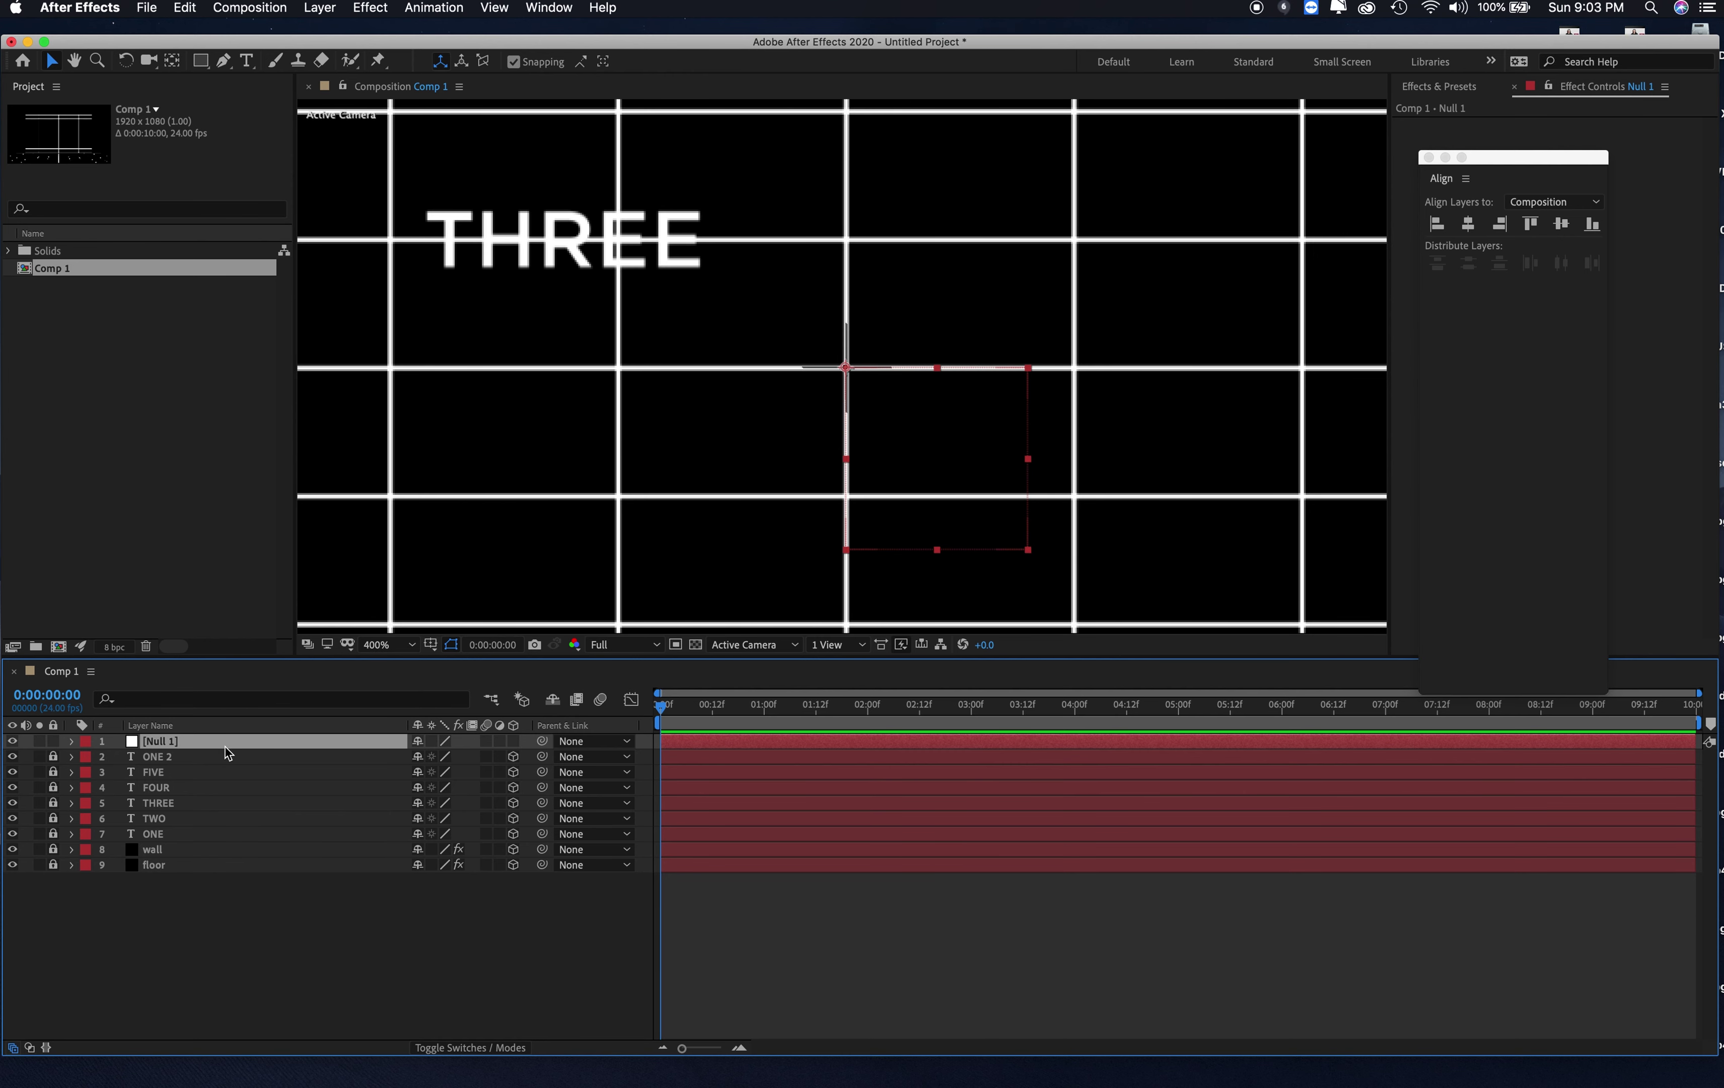
Step: Set the null's anchor point to 50, 50 and make the null a 3D layer
{"action": "key", "text": "a"}
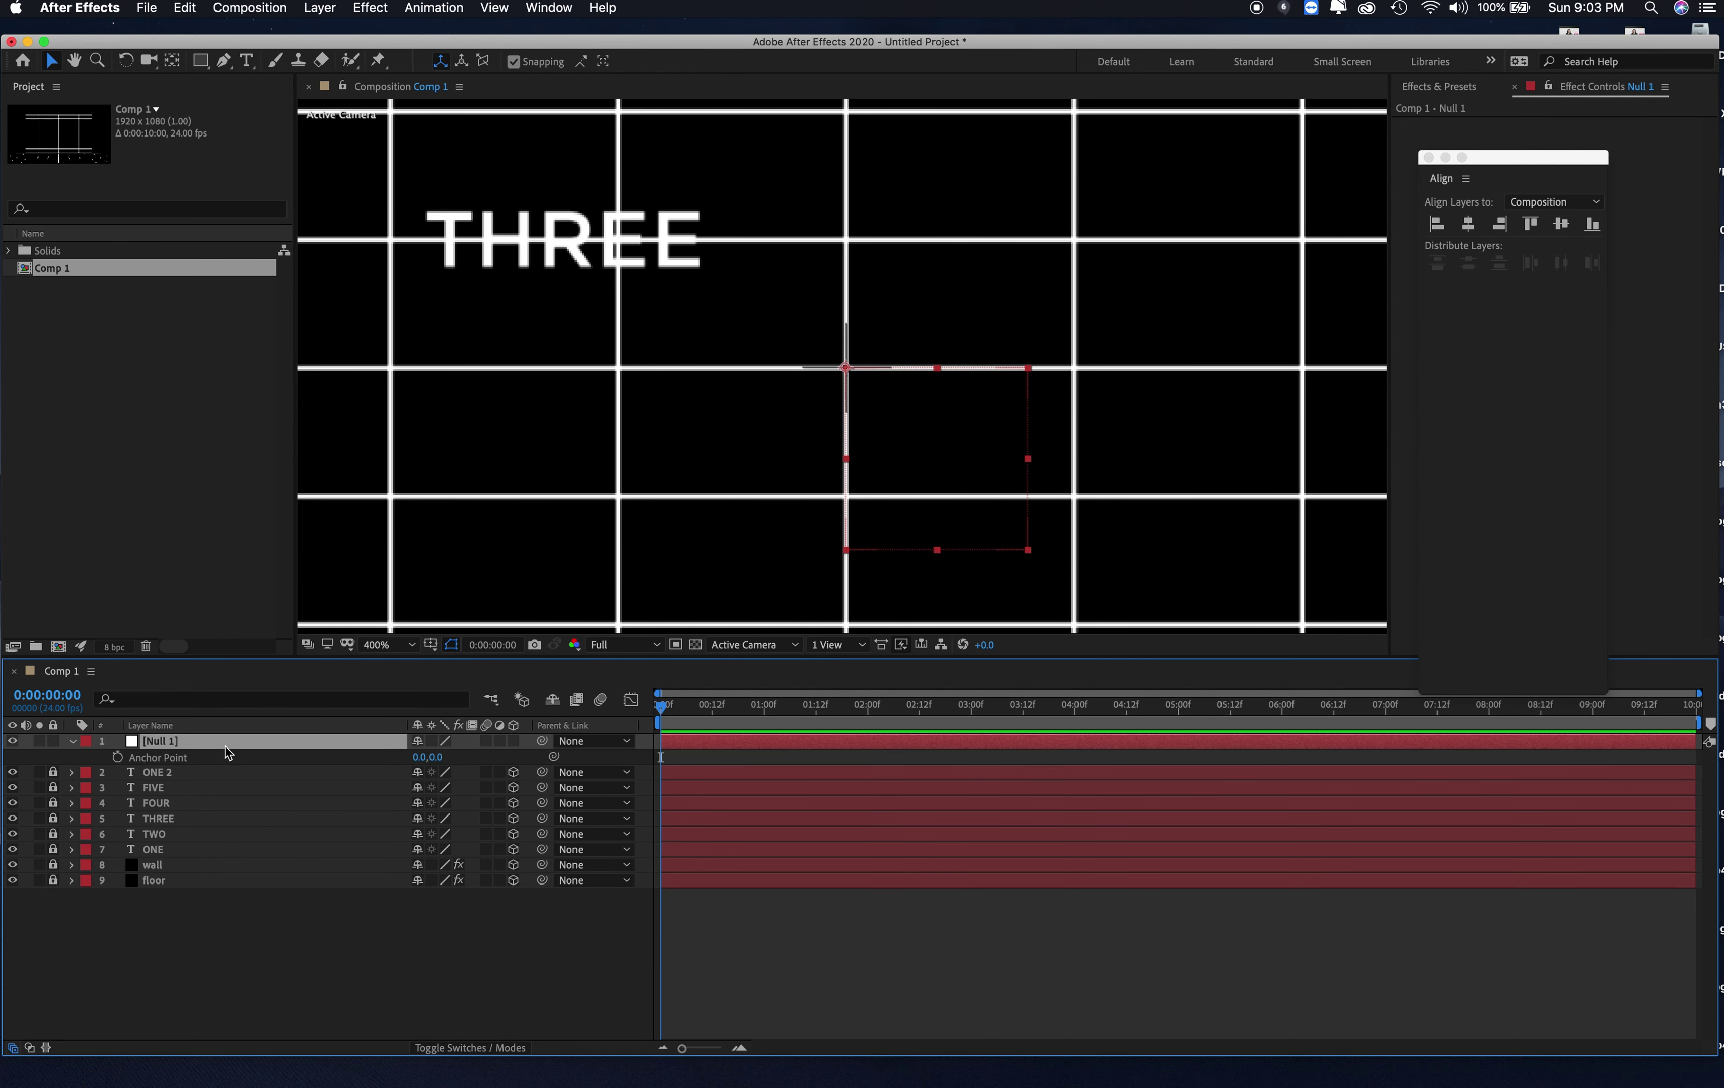
{"action": "left_click", "coordinate": [422, 757]}
{"action": "key", "text": "Tab"}
{"action": "type", "text": "50"}
{"action": "key", "text": "Return"}
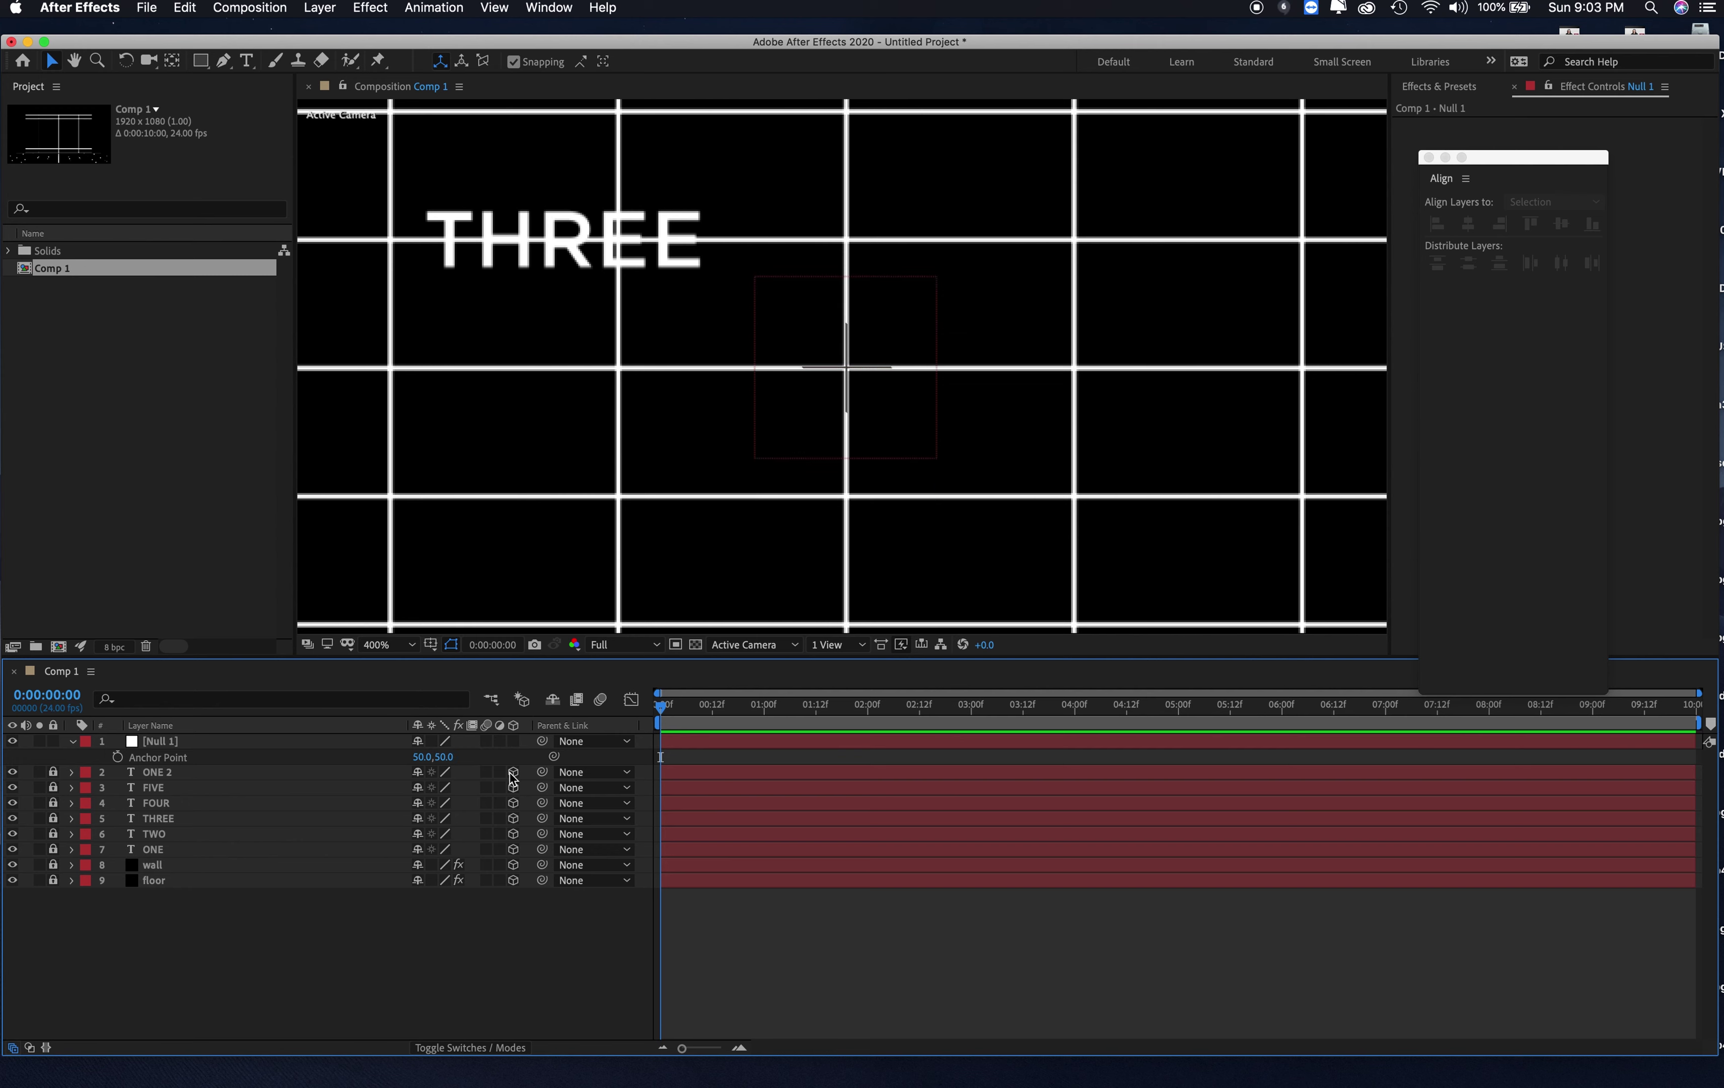
{"action": "left_click", "coordinate": [276, 743]}
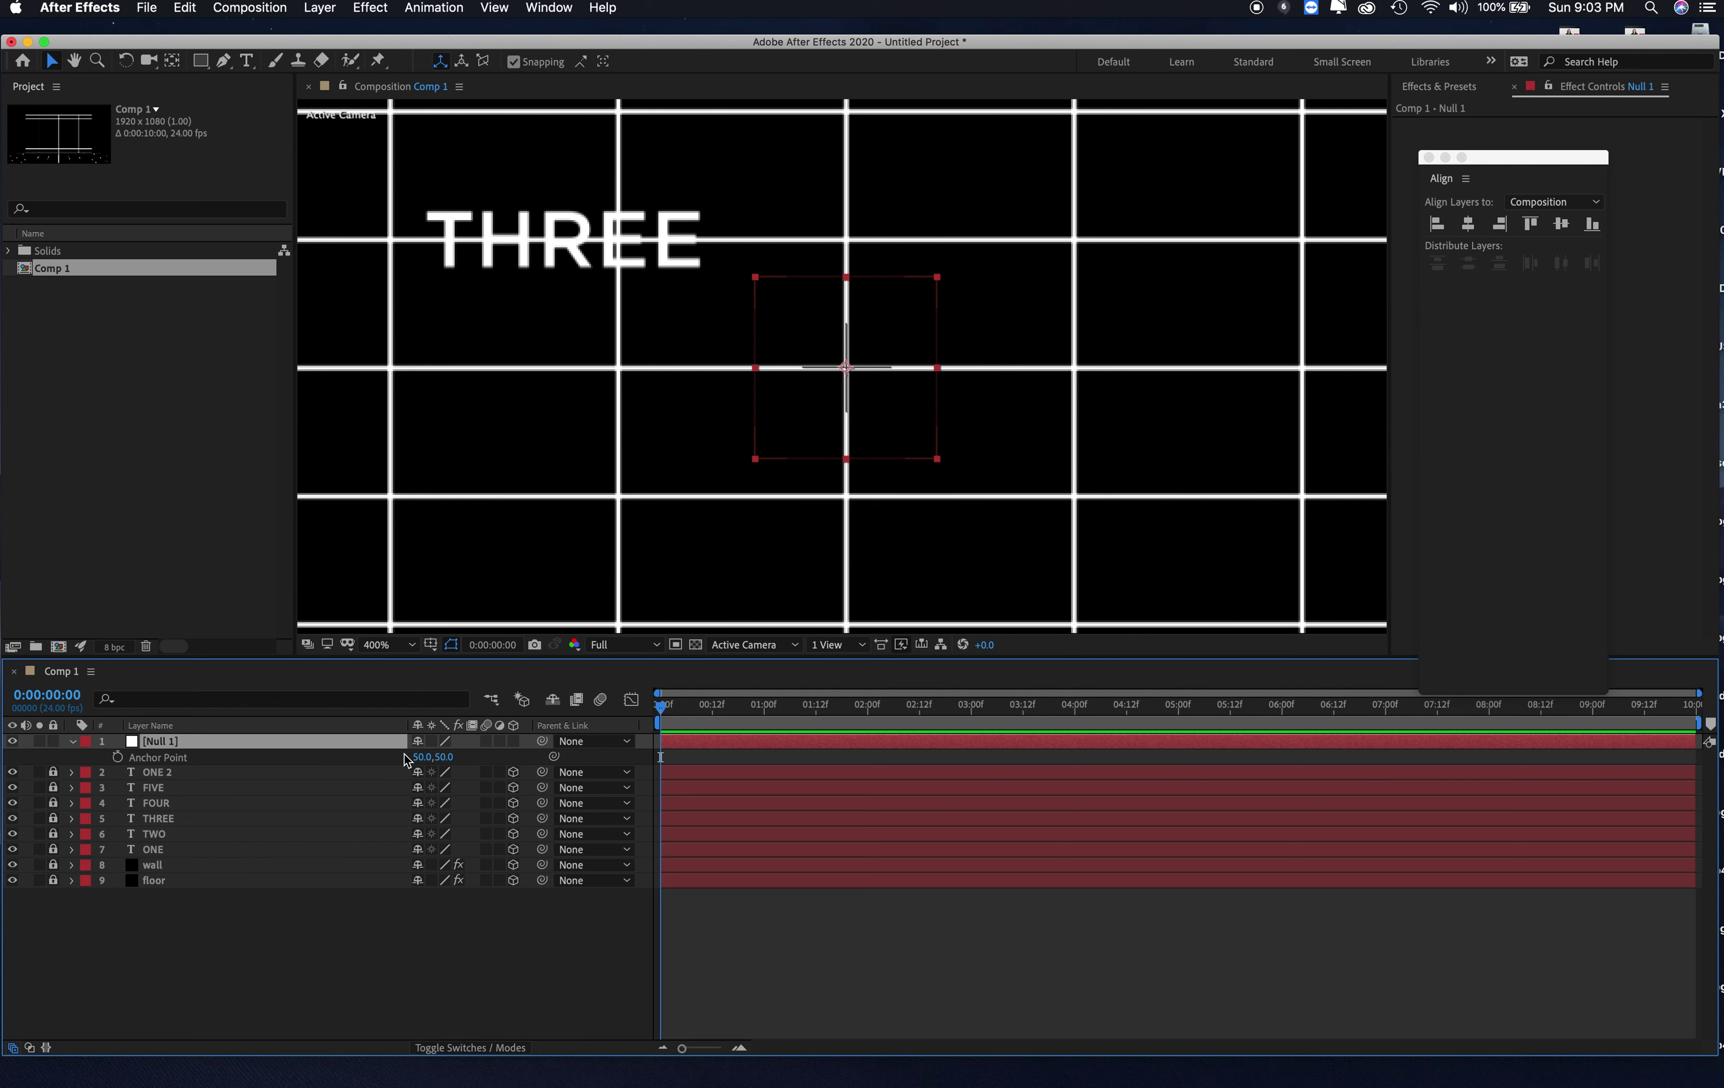
{"action": "left_click", "coordinate": [513, 741]}
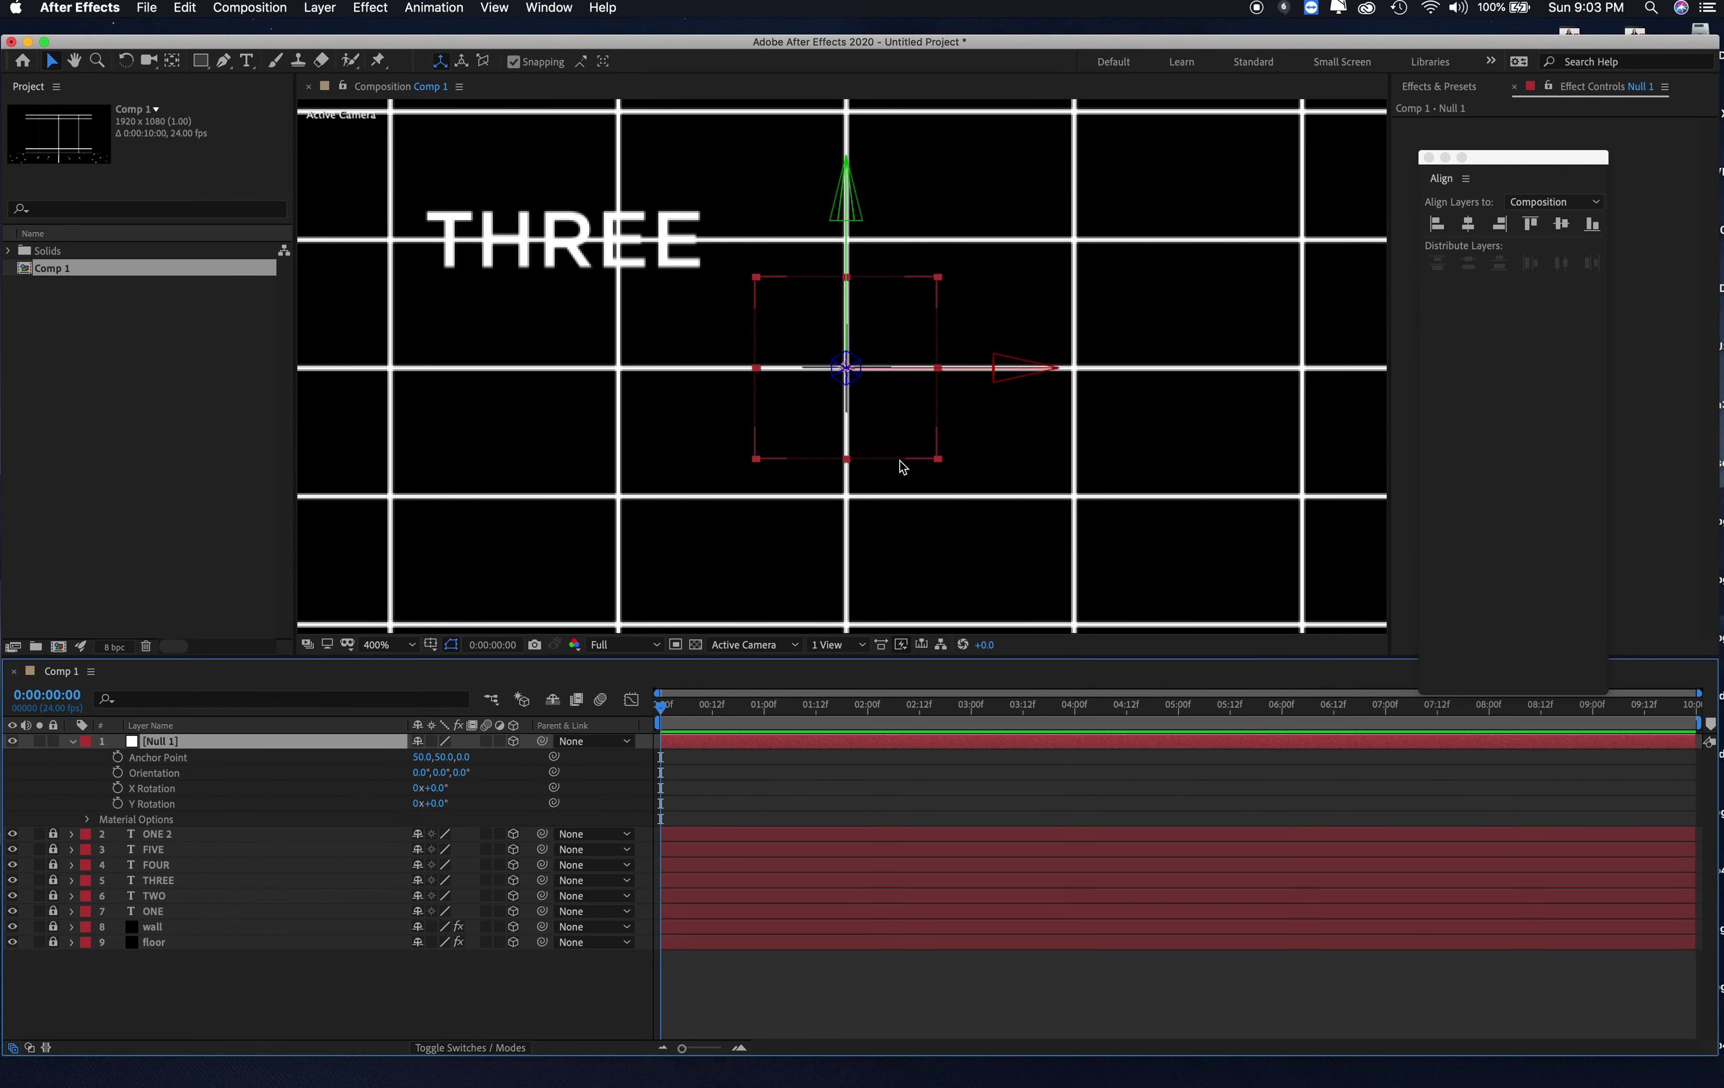
Step: Close the floating Align panel and apply the Separate XYZ Position preset to the null
{"action": "left_click", "coordinate": [1428, 156]}
{"action": "left_click", "coordinate": [1583, 89]}
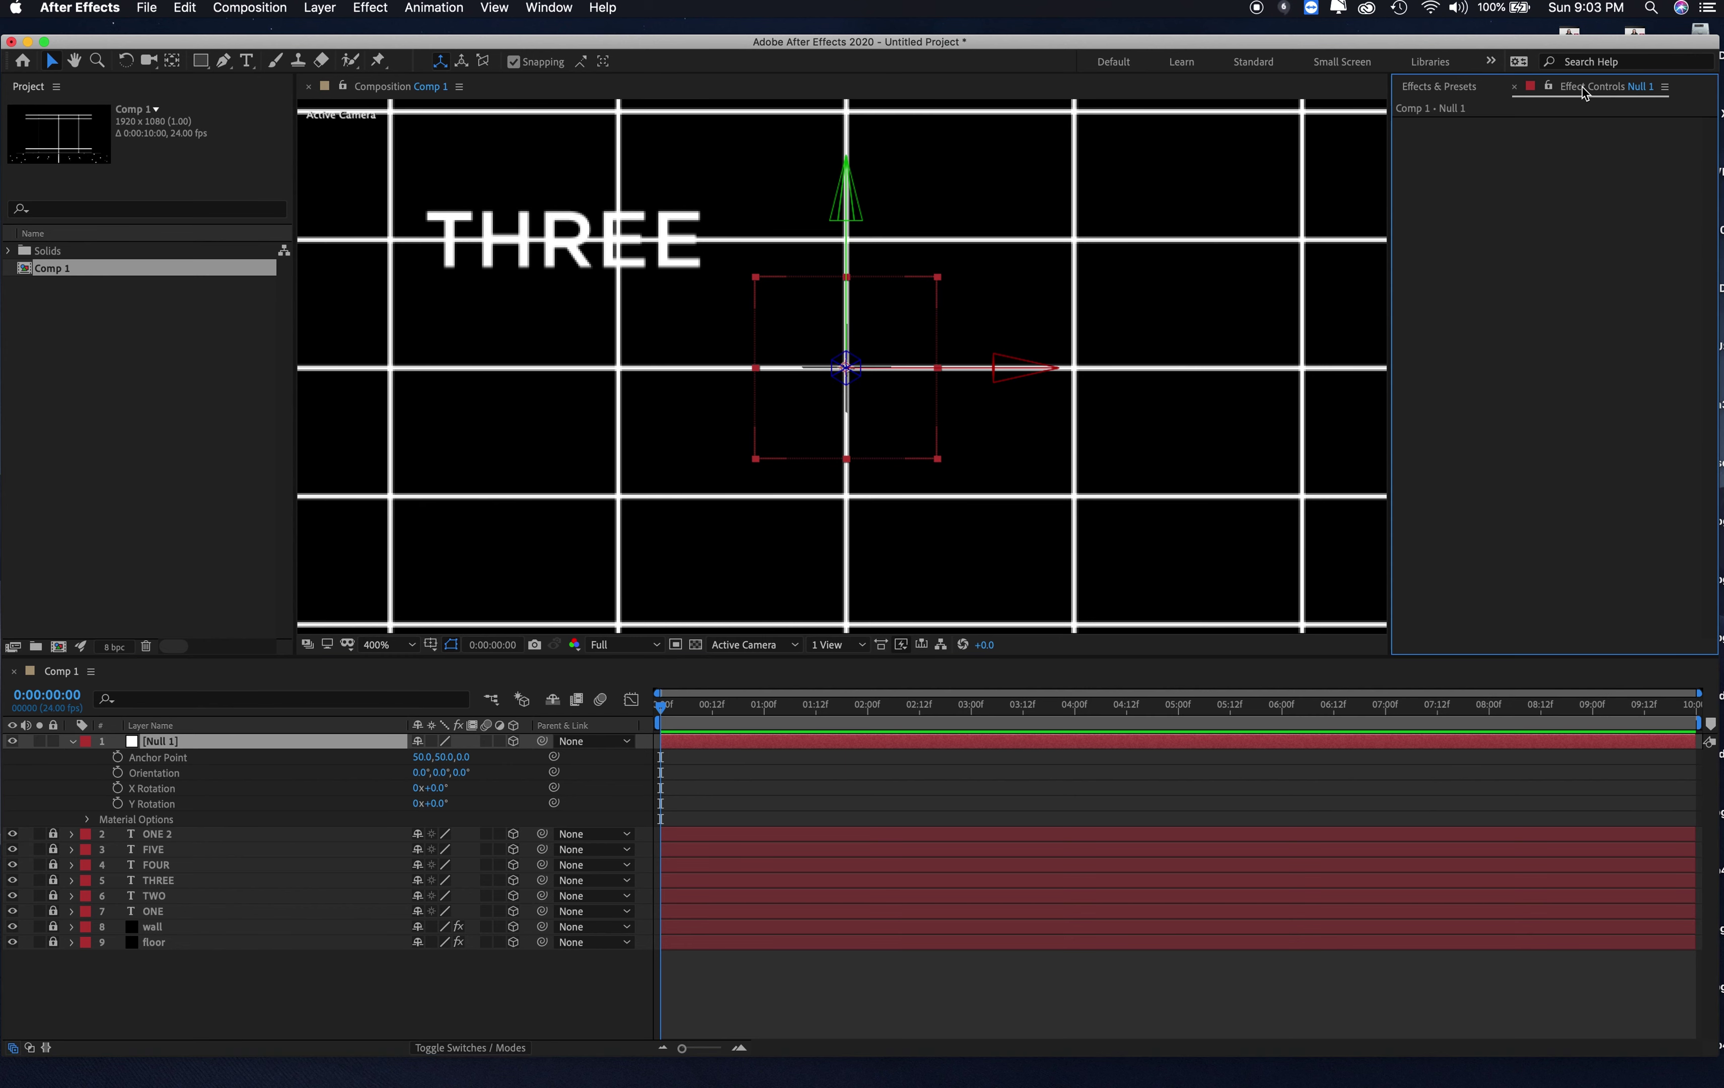
{"action": "left_click", "coordinate": [1435, 89]}
{"action": "left_click", "coordinate": [1460, 112]}
{"action": "key", "text": "BackSpace"}
{"action": "key", "text": "BackSpace"}
{"action": "key", "text": "BackSpace"}
{"action": "key", "text": "BackSpace"}
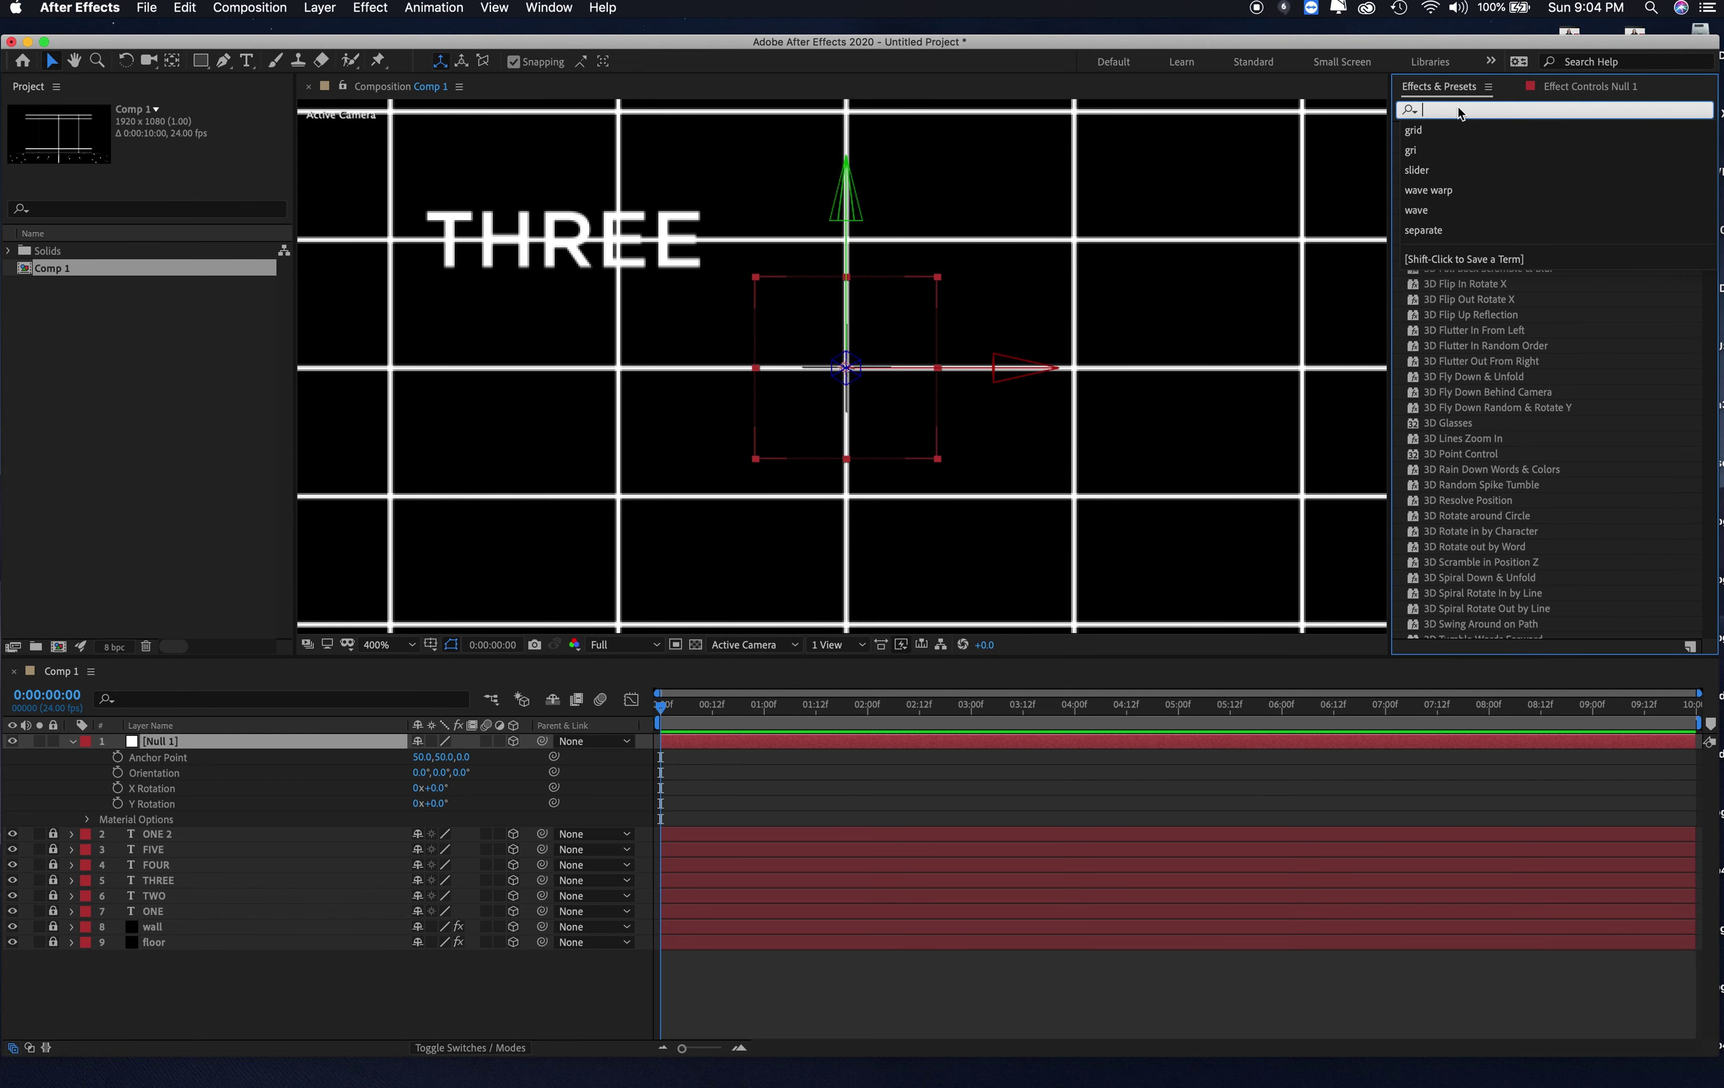
{"action": "type", "text": "sep"}
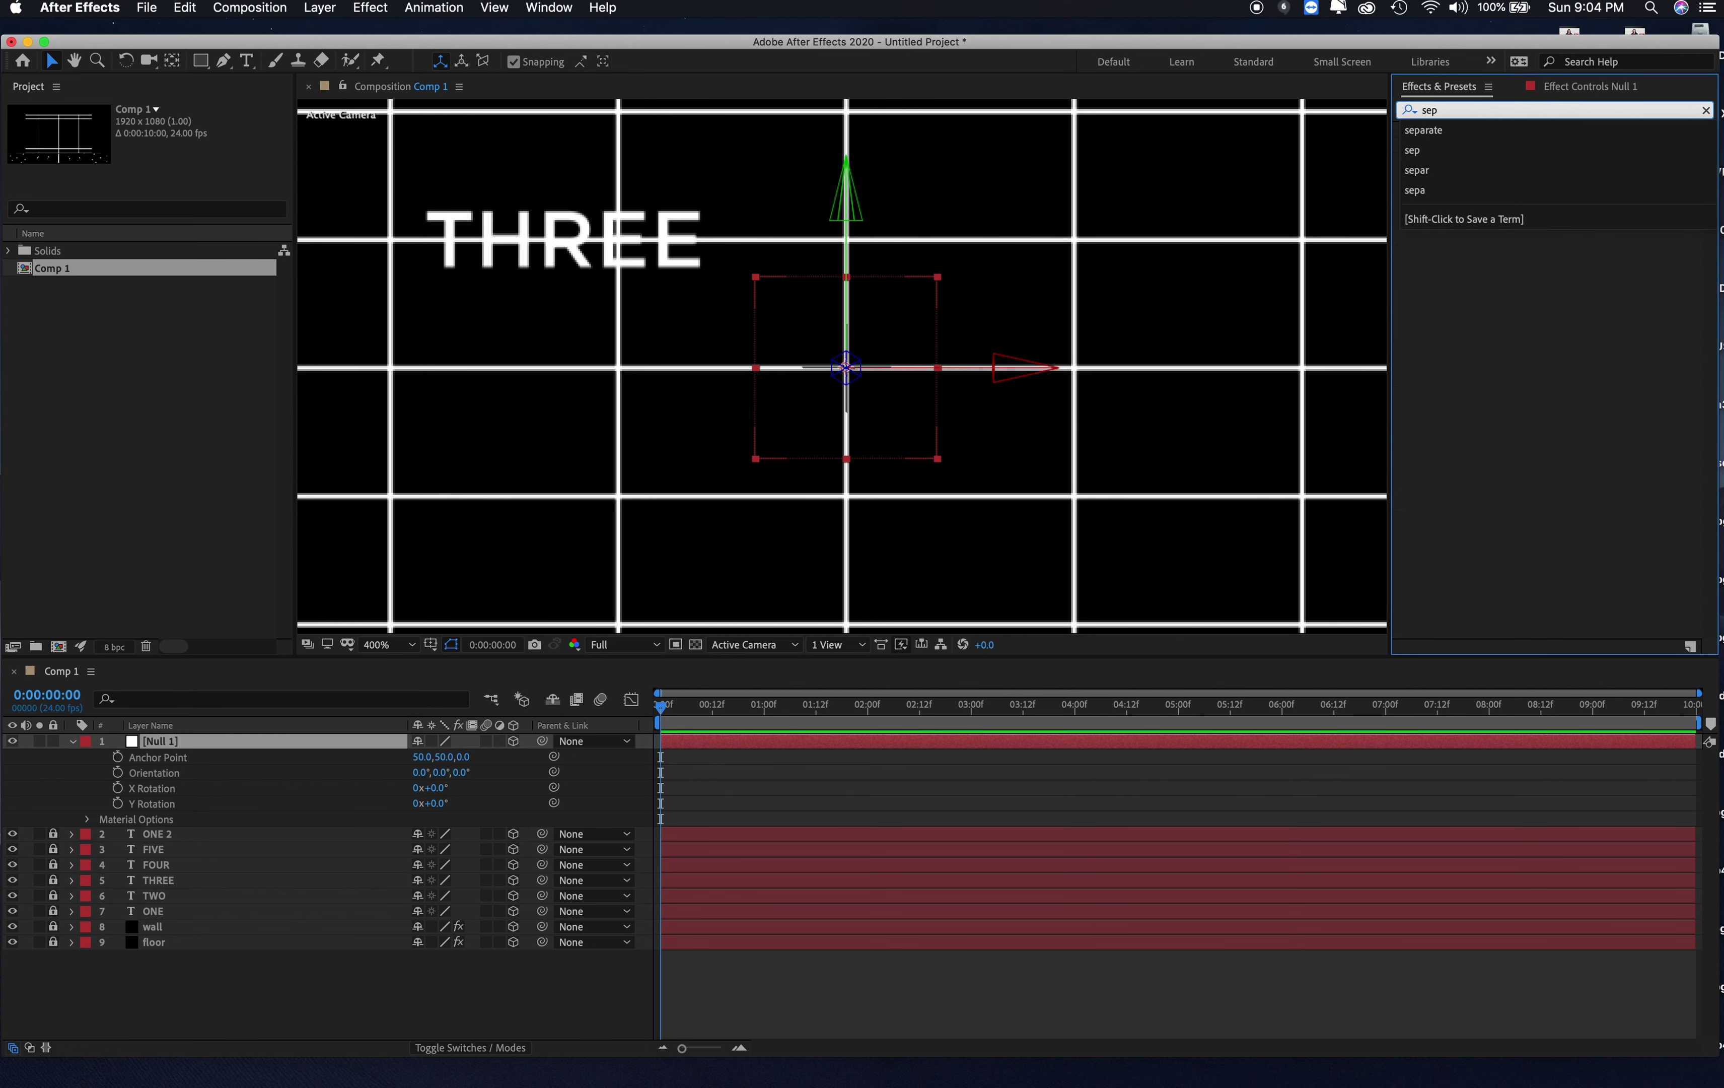
{"action": "key", "text": "Return"}
{"action": "type", "text": "ara"}
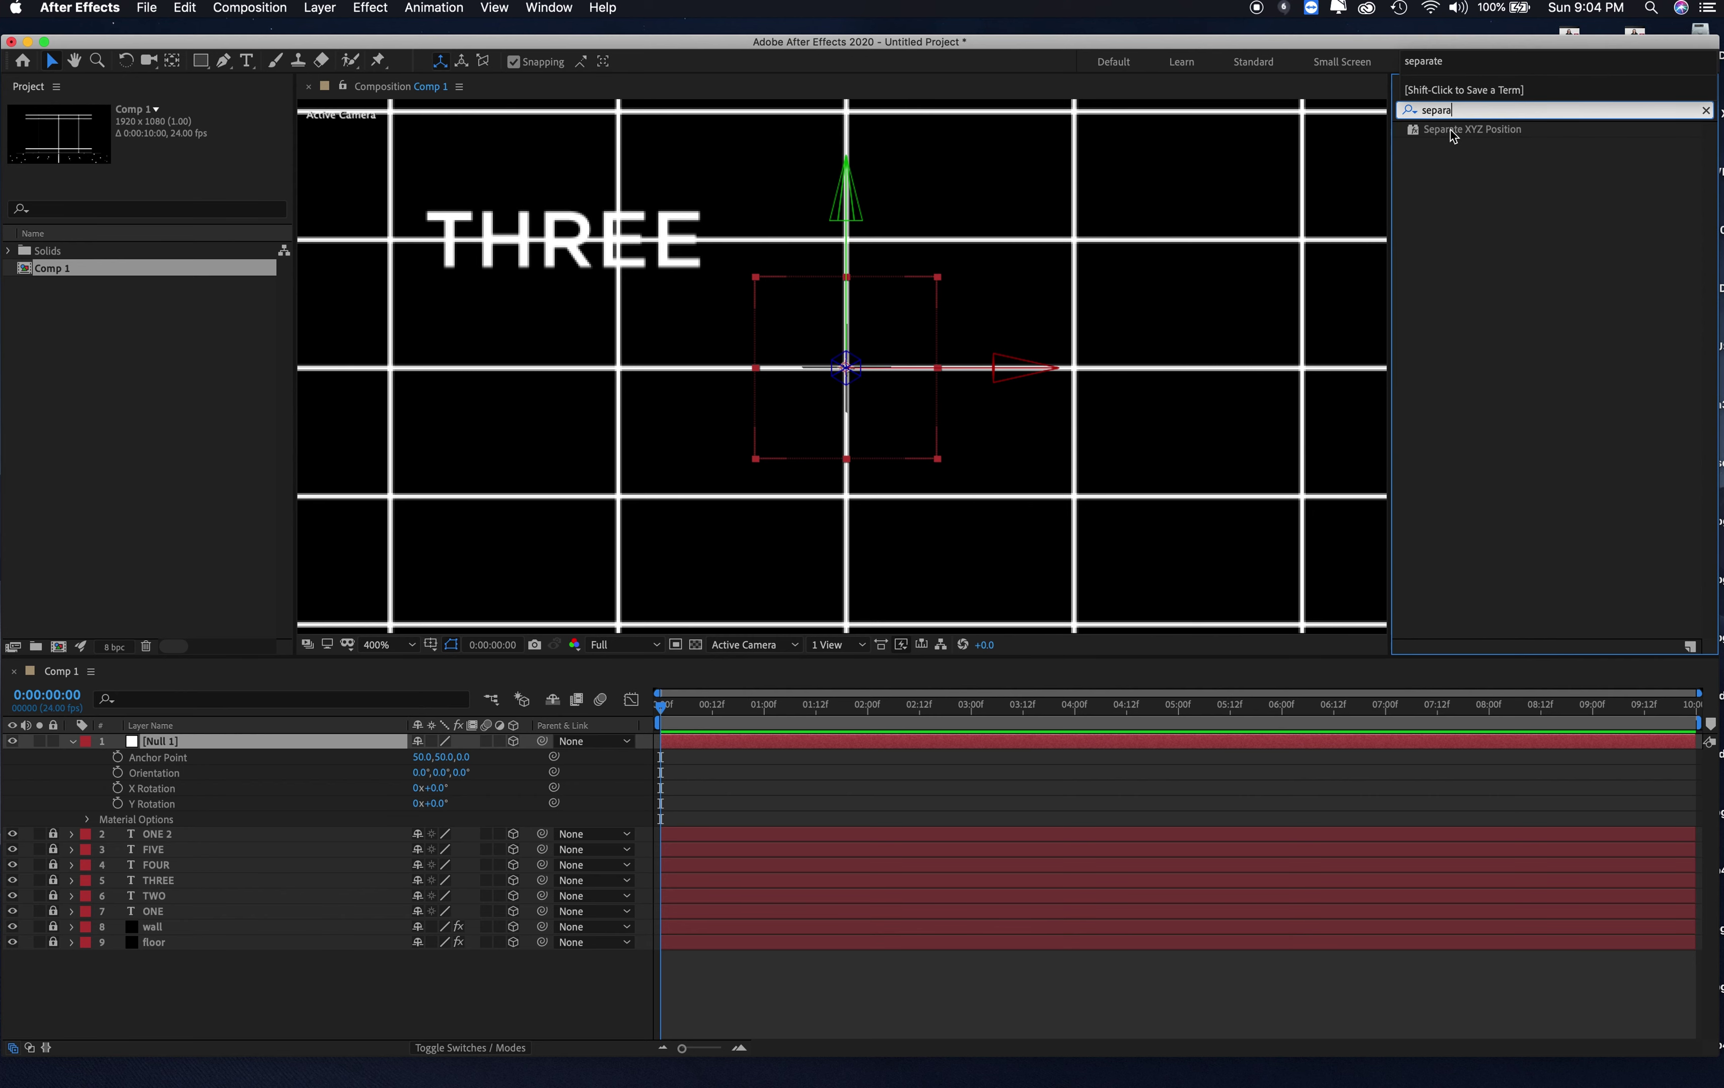
{"action": "left_click_drag", "start_coordinate": [1452, 135], "coordinate": [194, 741]}
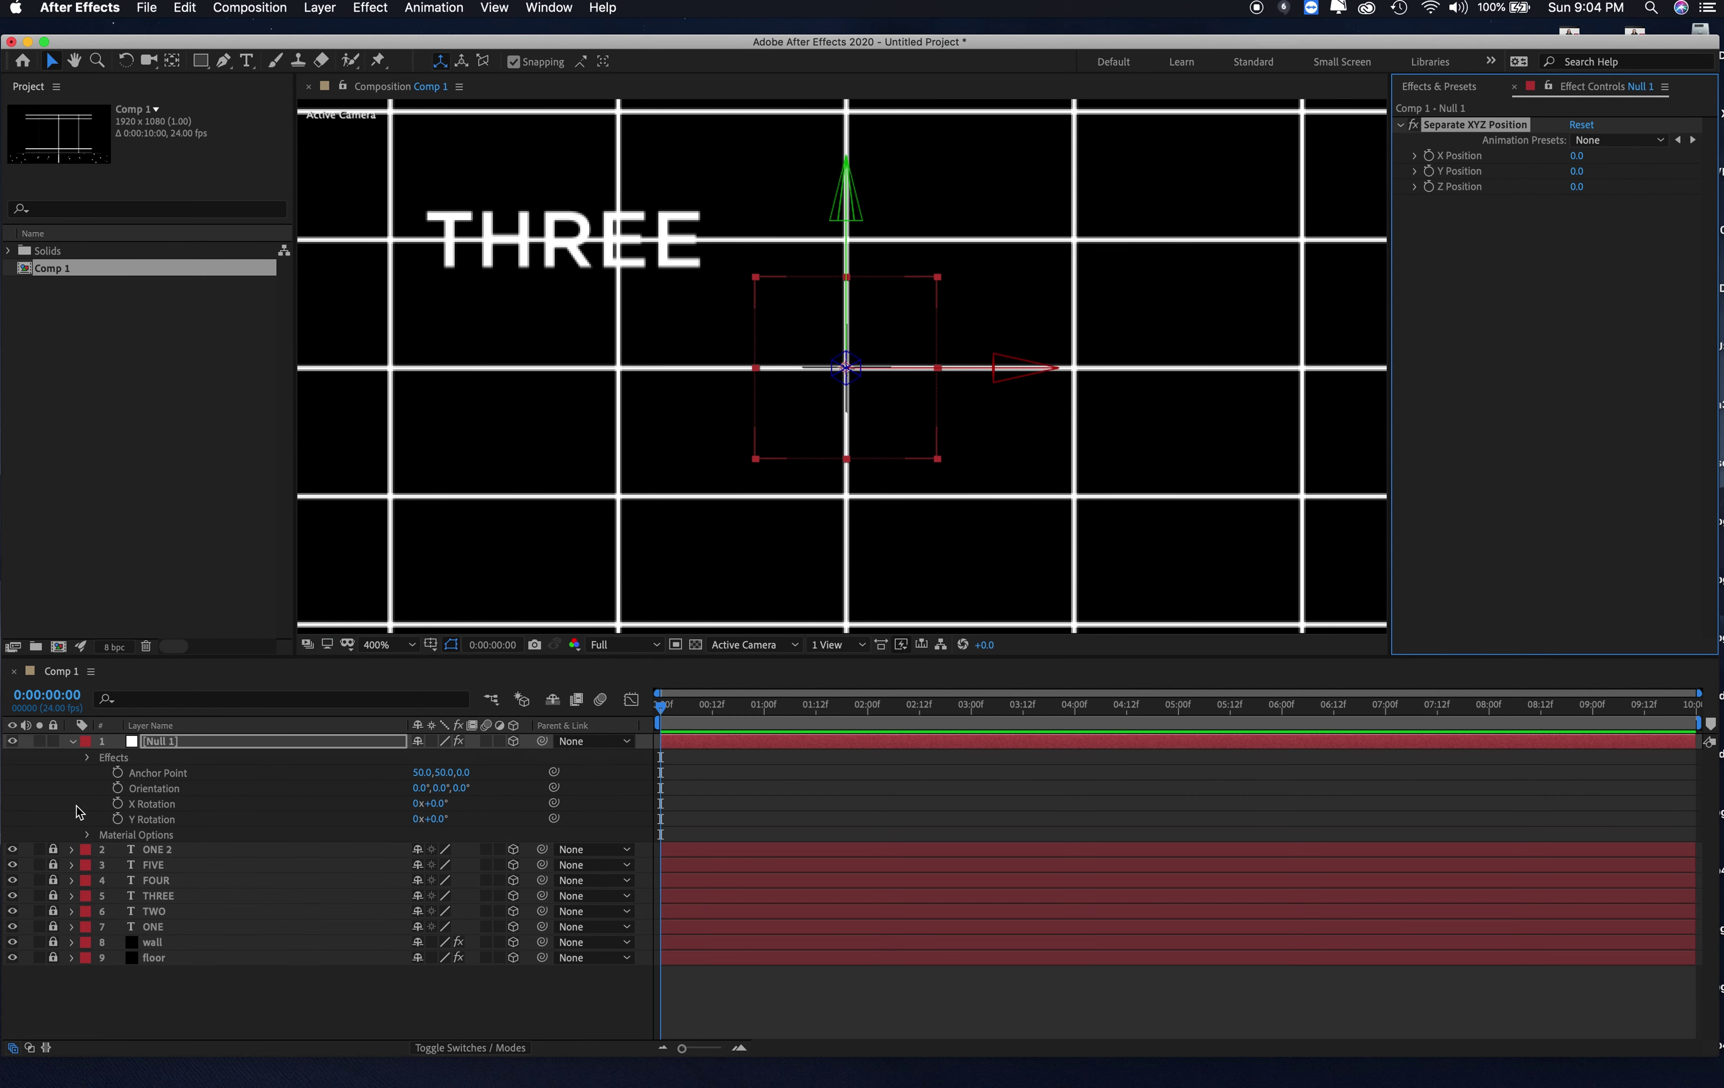
{"action": "left_click", "coordinate": [71, 744]}
{"action": "left_click", "coordinate": [71, 744]}
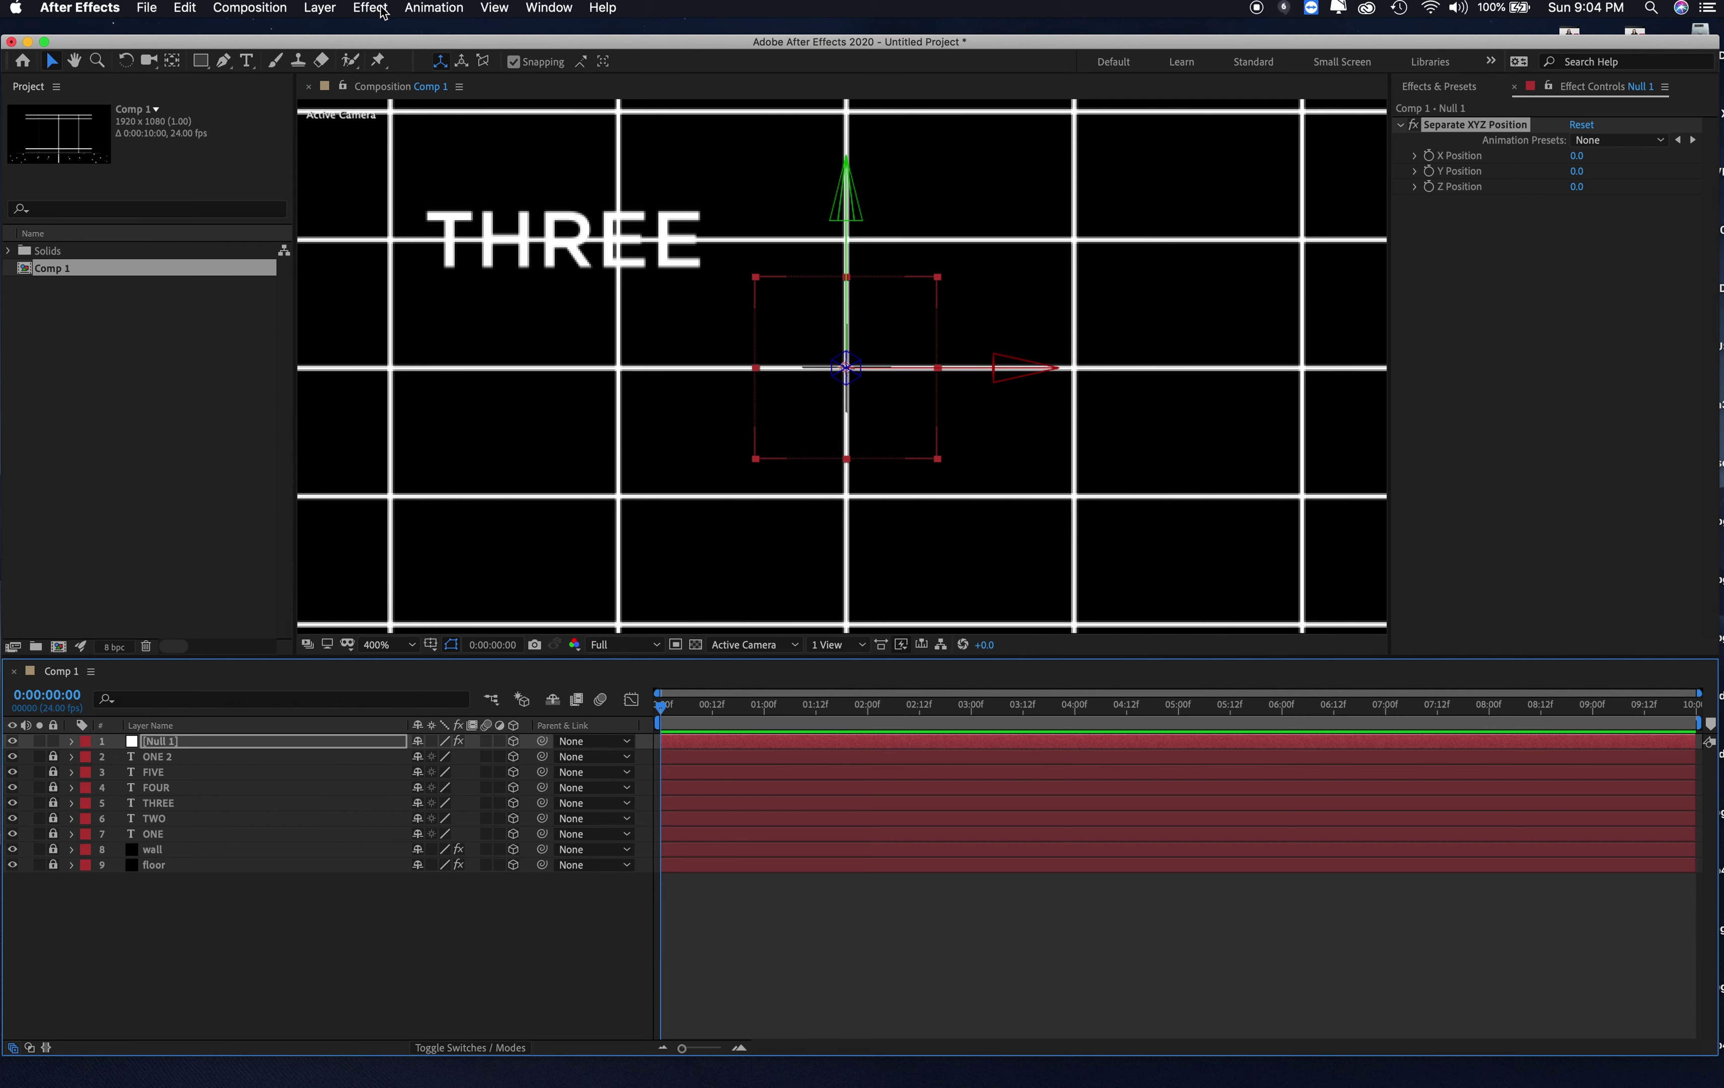
Step: Add a two-node camera with the 35mm preset and show the whole frame at 100%
{"action": "left_click", "coordinate": [279, 9]}
{"action": "mouse_move", "coordinate": [321, 9]}
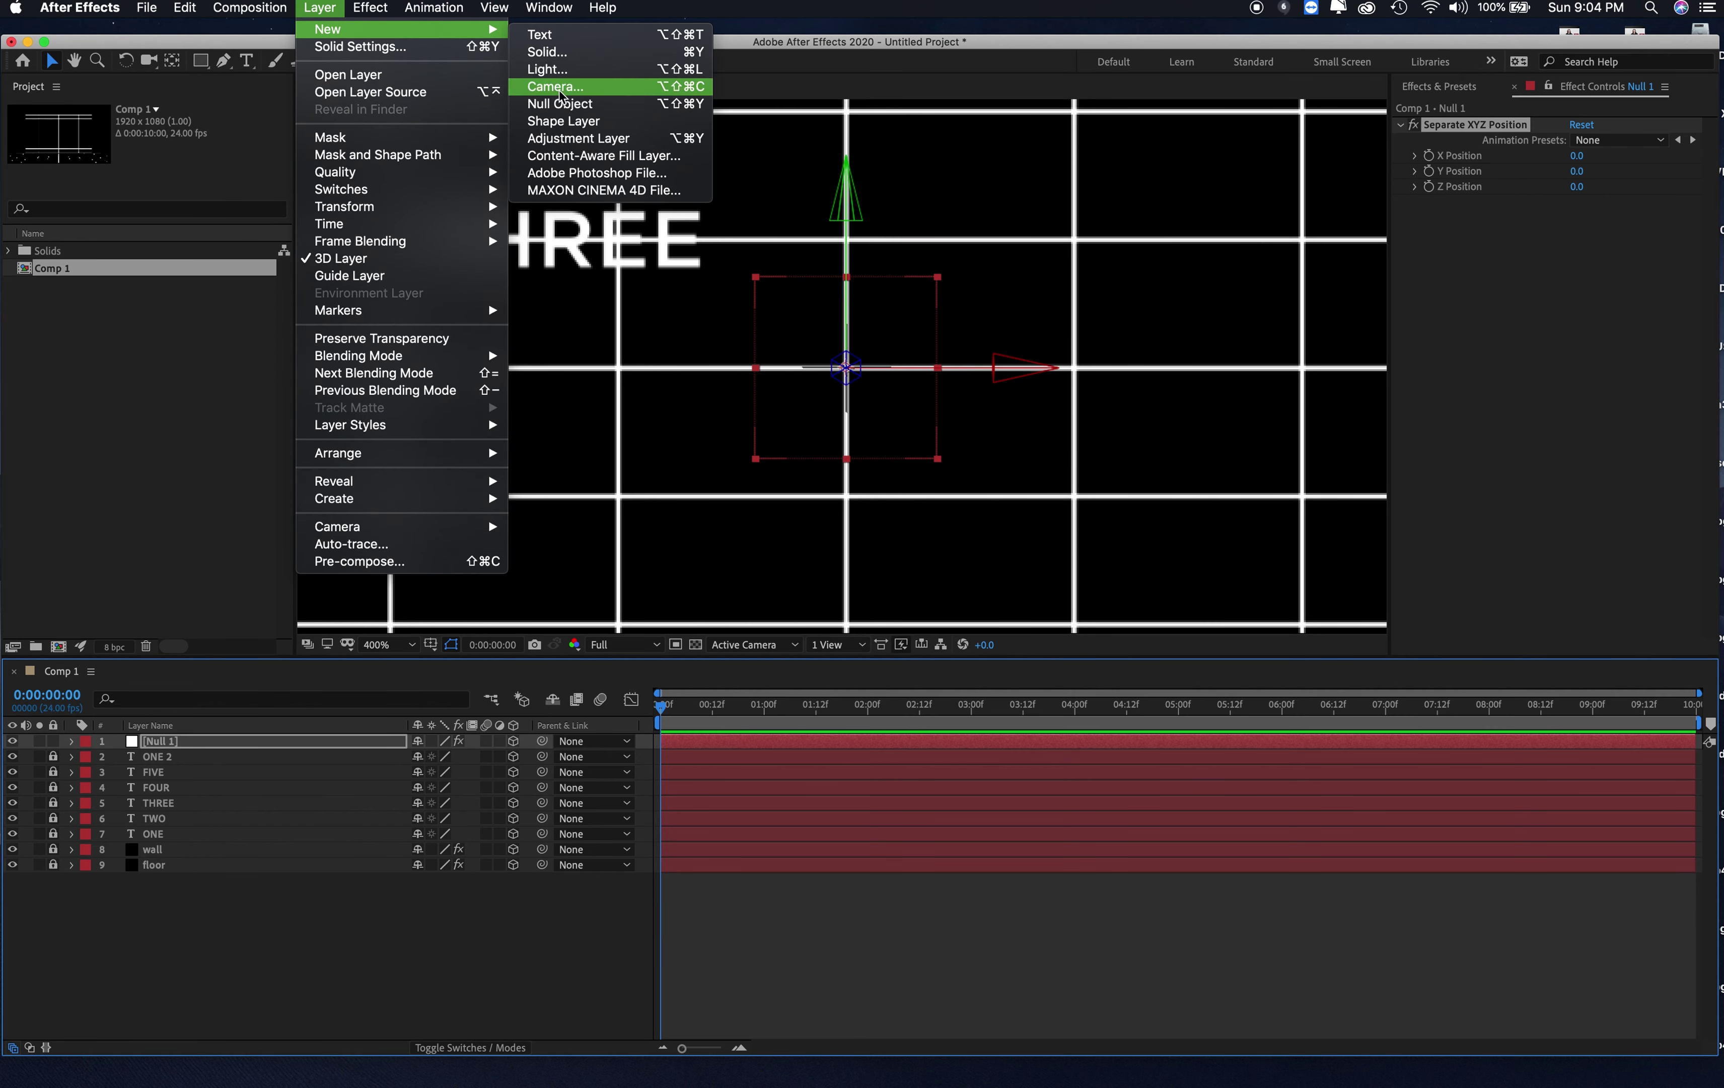
{"action": "left_click", "coordinate": [555, 86]}
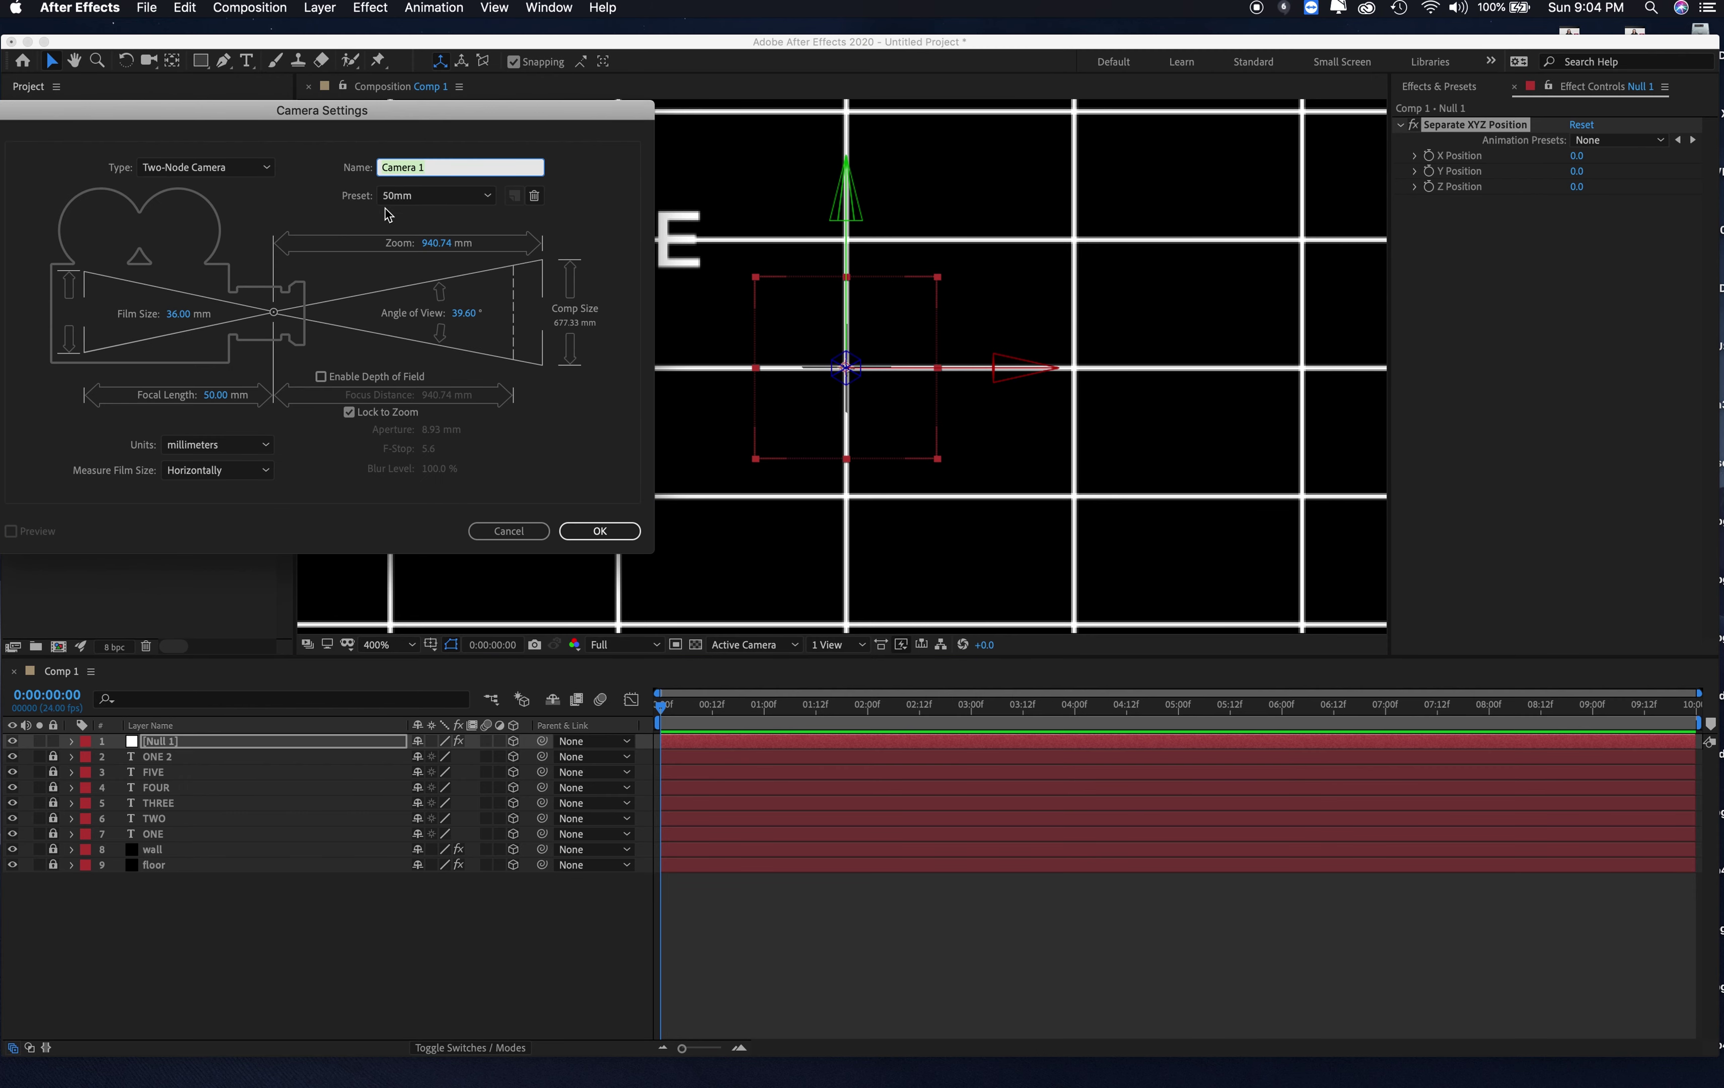
{"action": "left_click", "coordinate": [403, 199]}
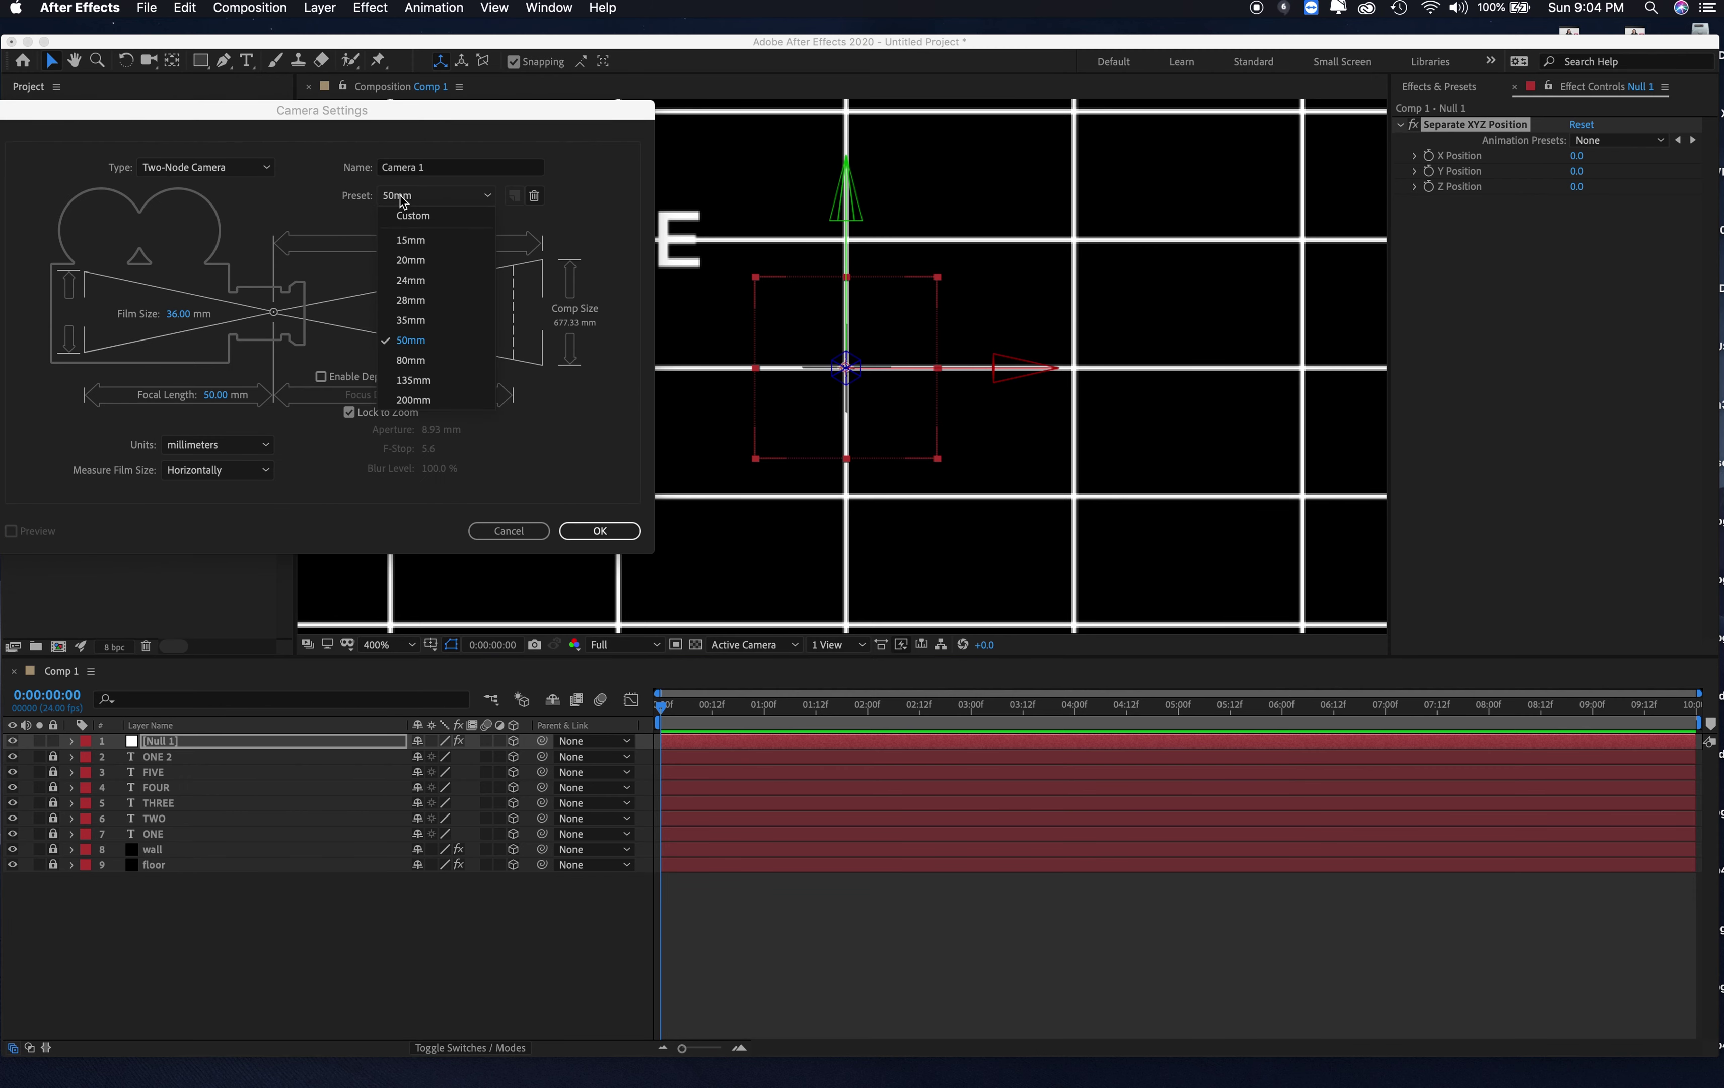
{"action": "left_click", "coordinate": [409, 320]}
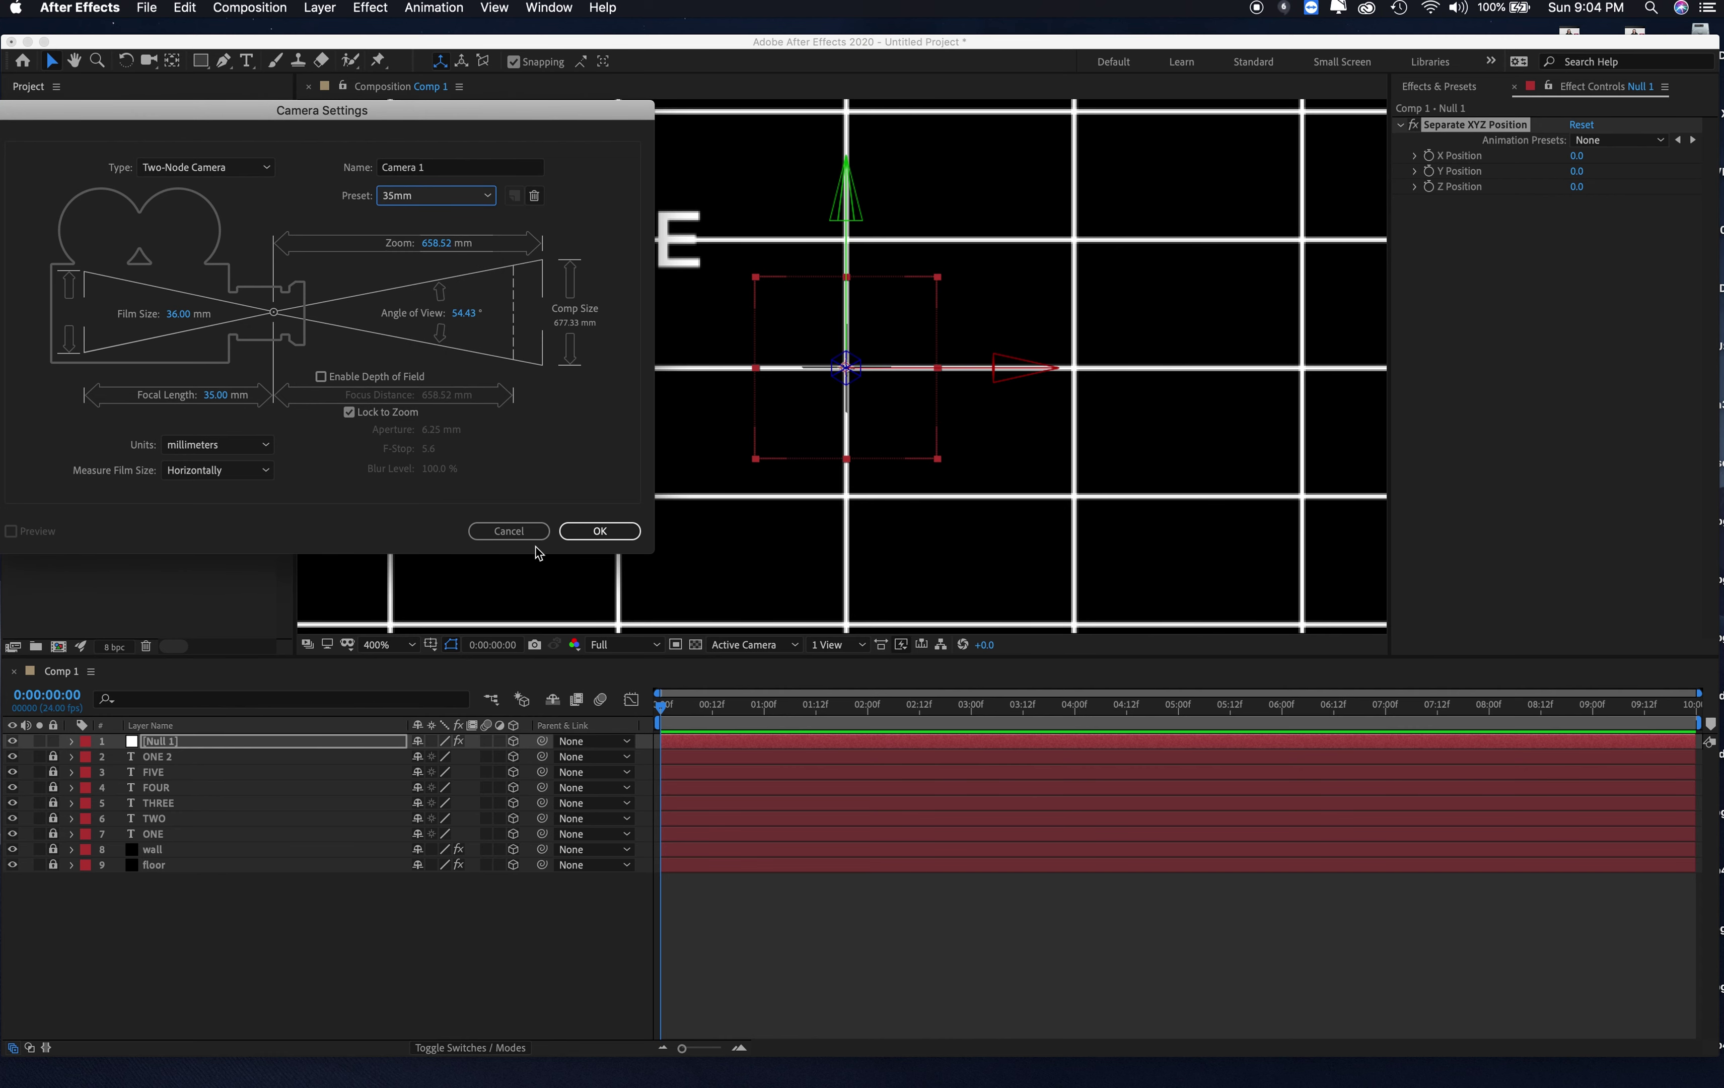
{"action": "left_click", "coordinate": [585, 532]}
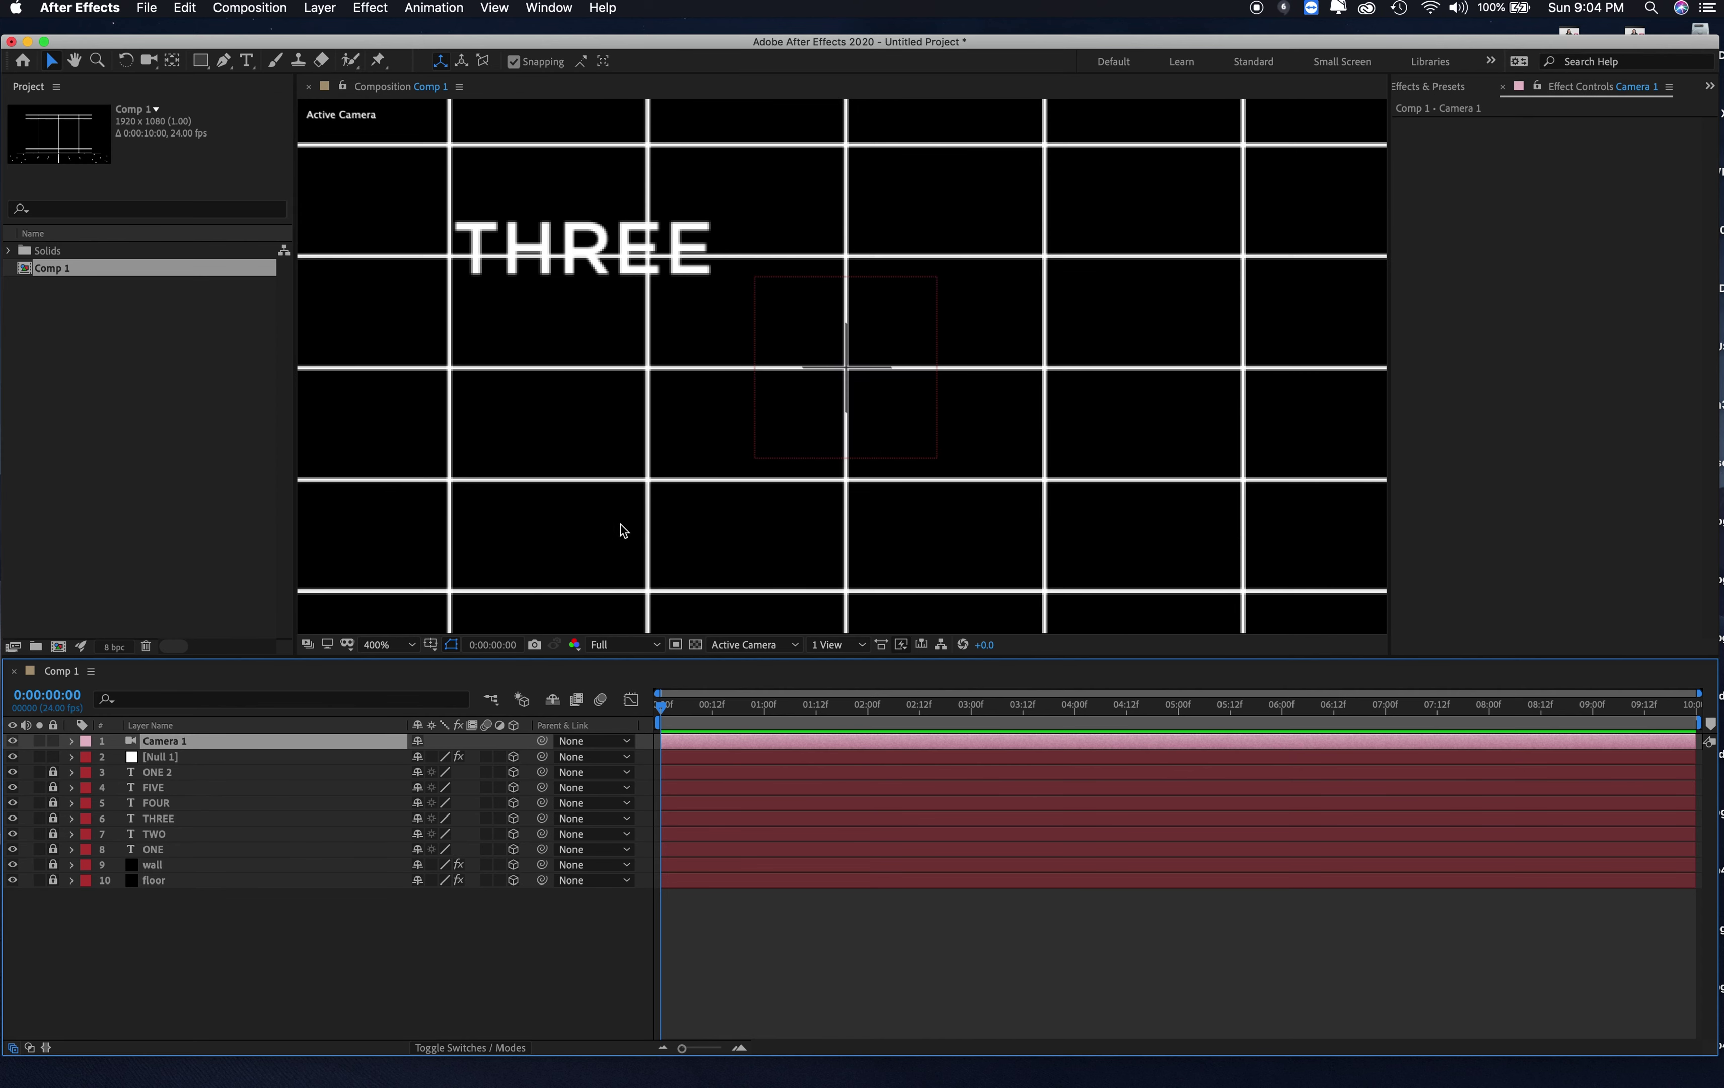
{"action": "key", "text": "comma"}
{"action": "key", "text": "comma"}
{"action": "key", "text": "comma"}
{"action": "key", "text": "comma"}
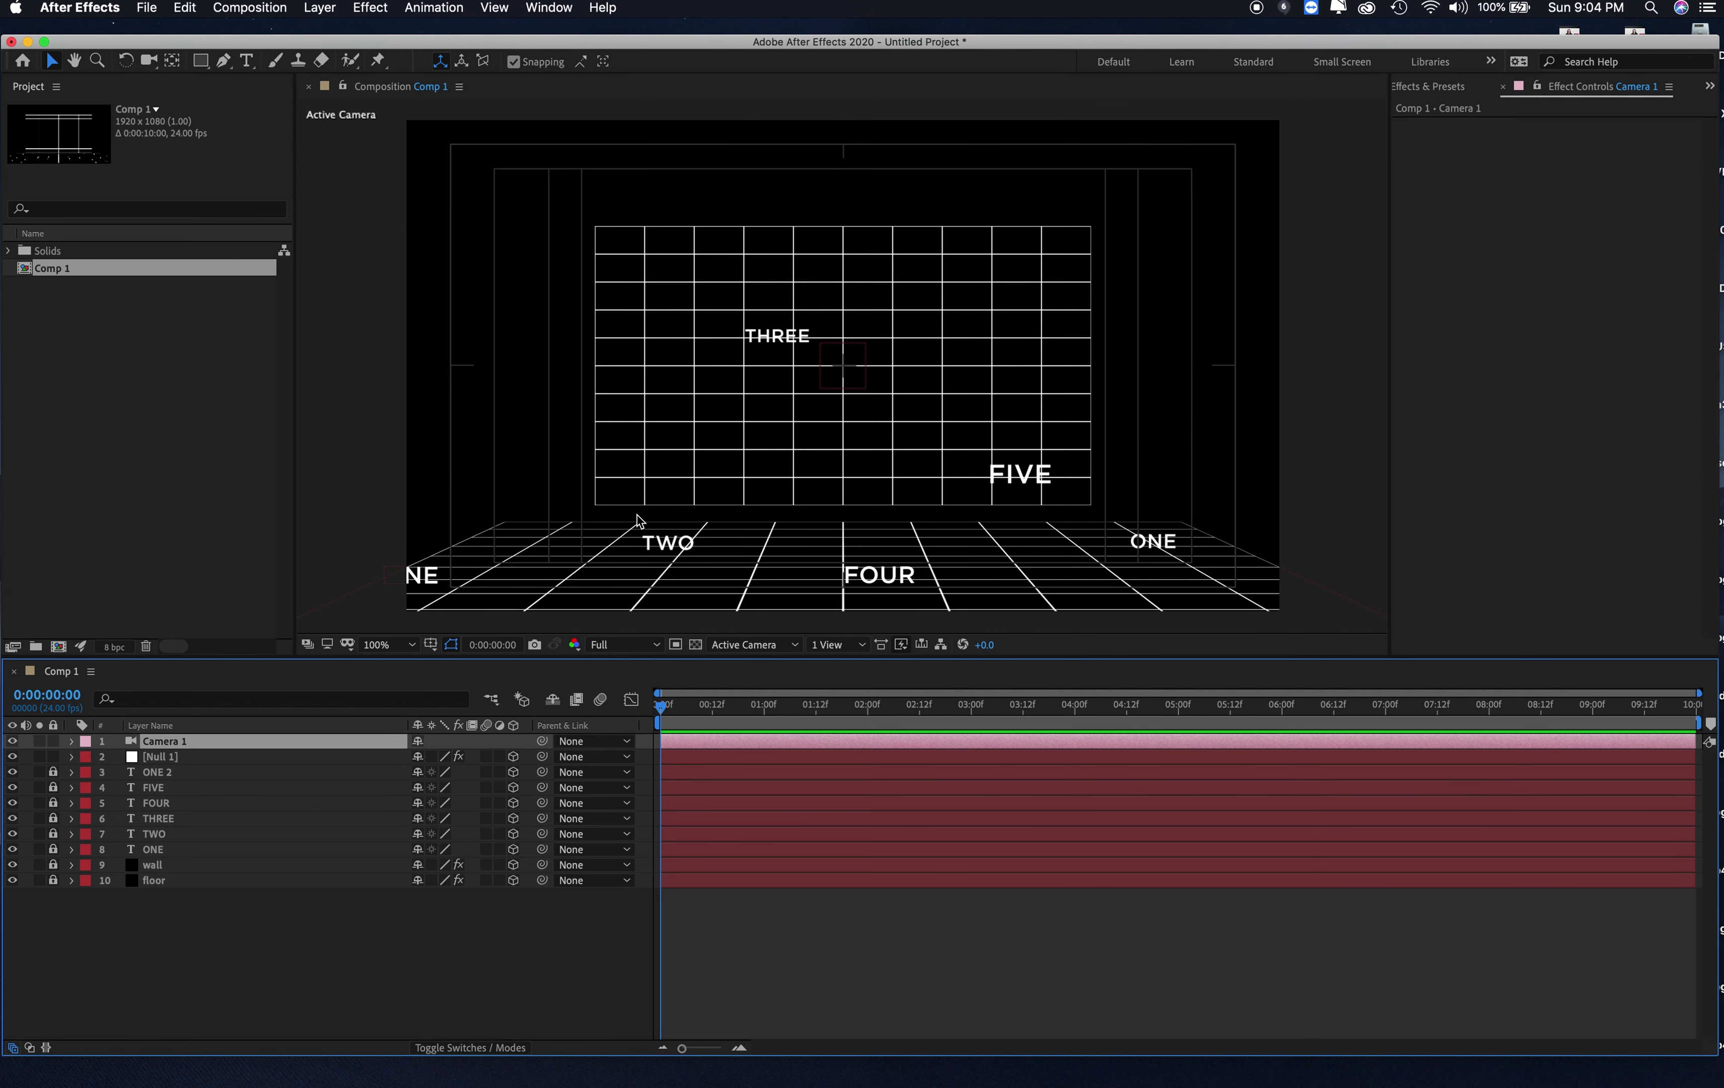
Step: Parent Camera 1 to Null 1 and lock the camera layer
{"action": "left_click", "coordinate": [162, 755]}
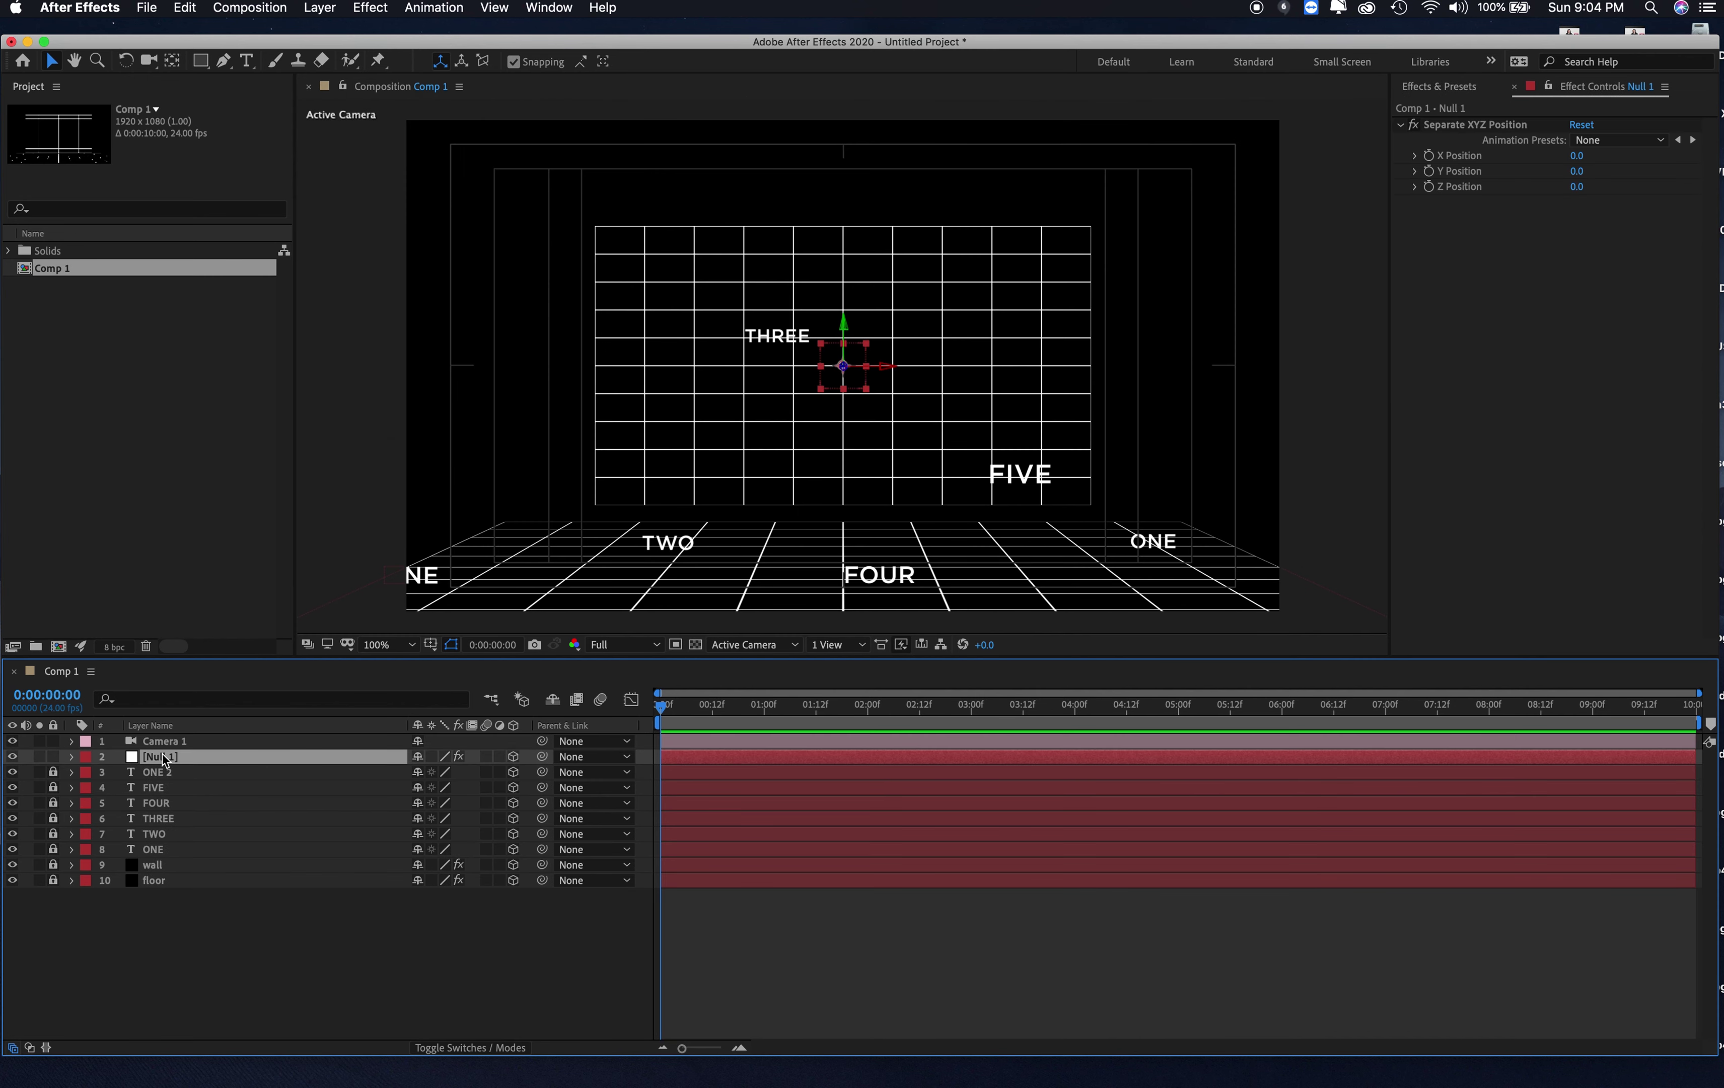
{"action": "left_click", "coordinate": [165, 741]}
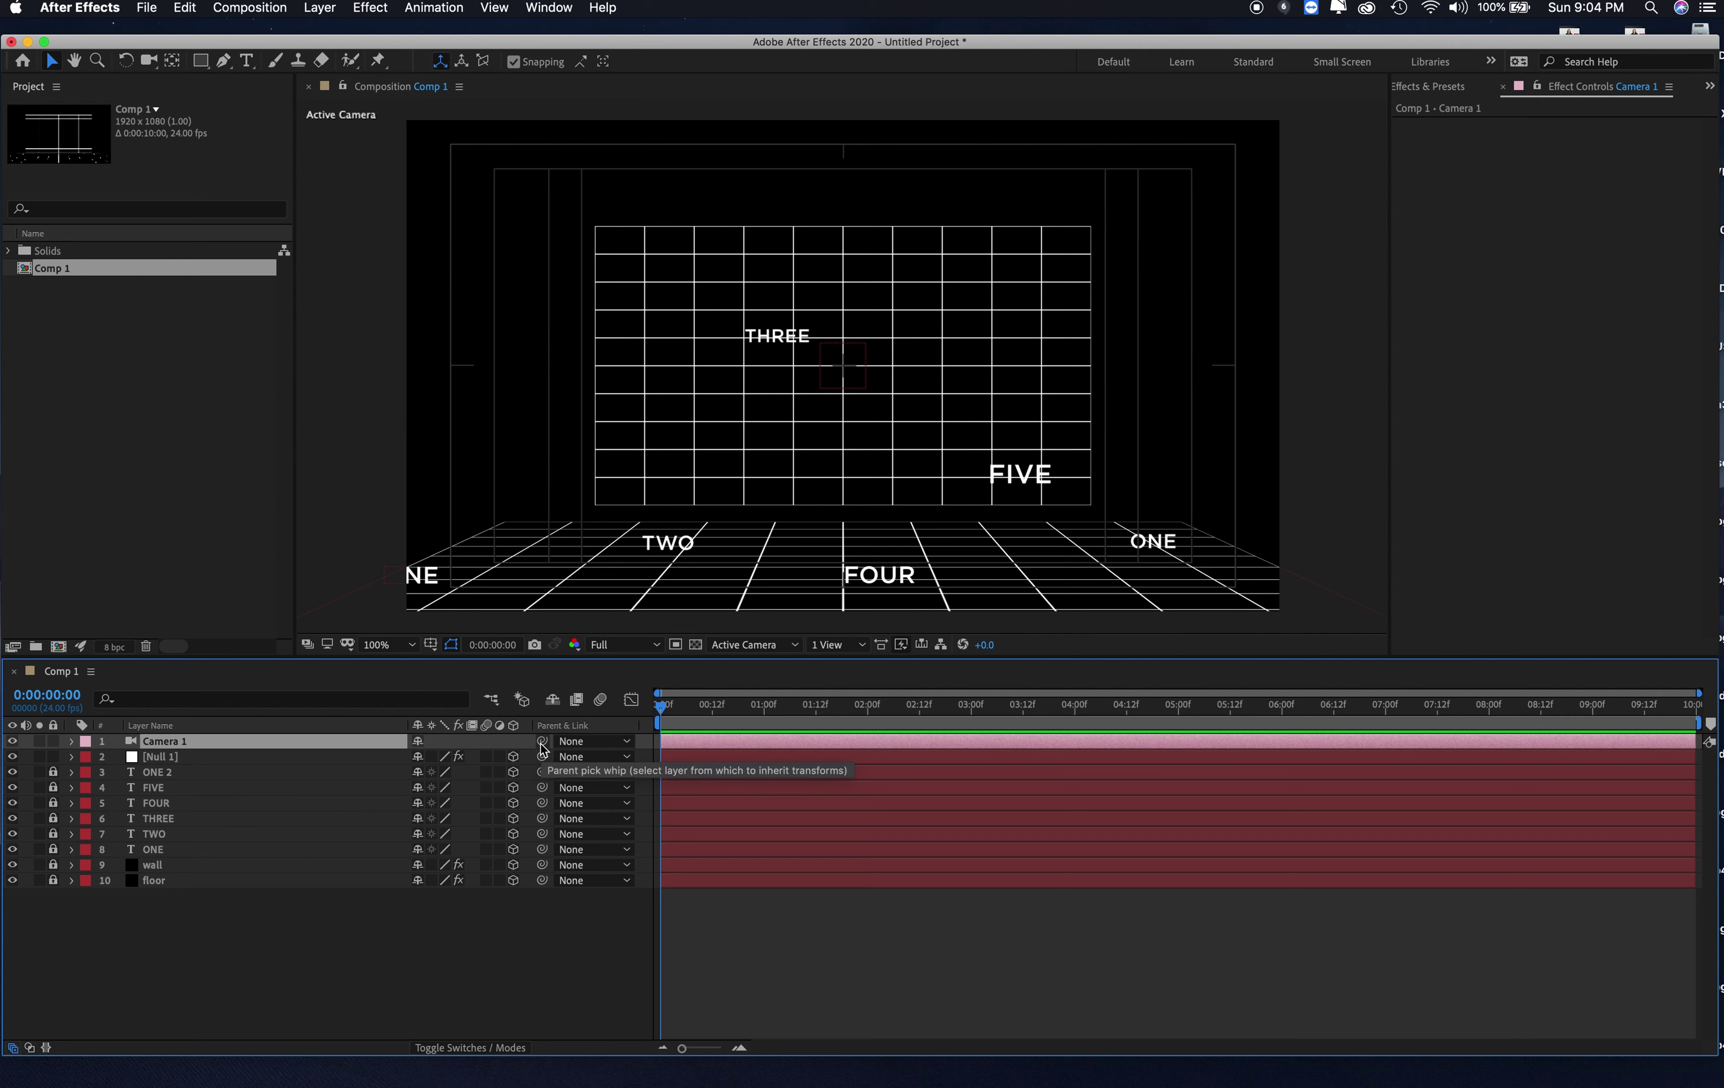
{"action": "left_click_drag", "start_coordinate": [544, 750], "coordinate": [258, 757]}
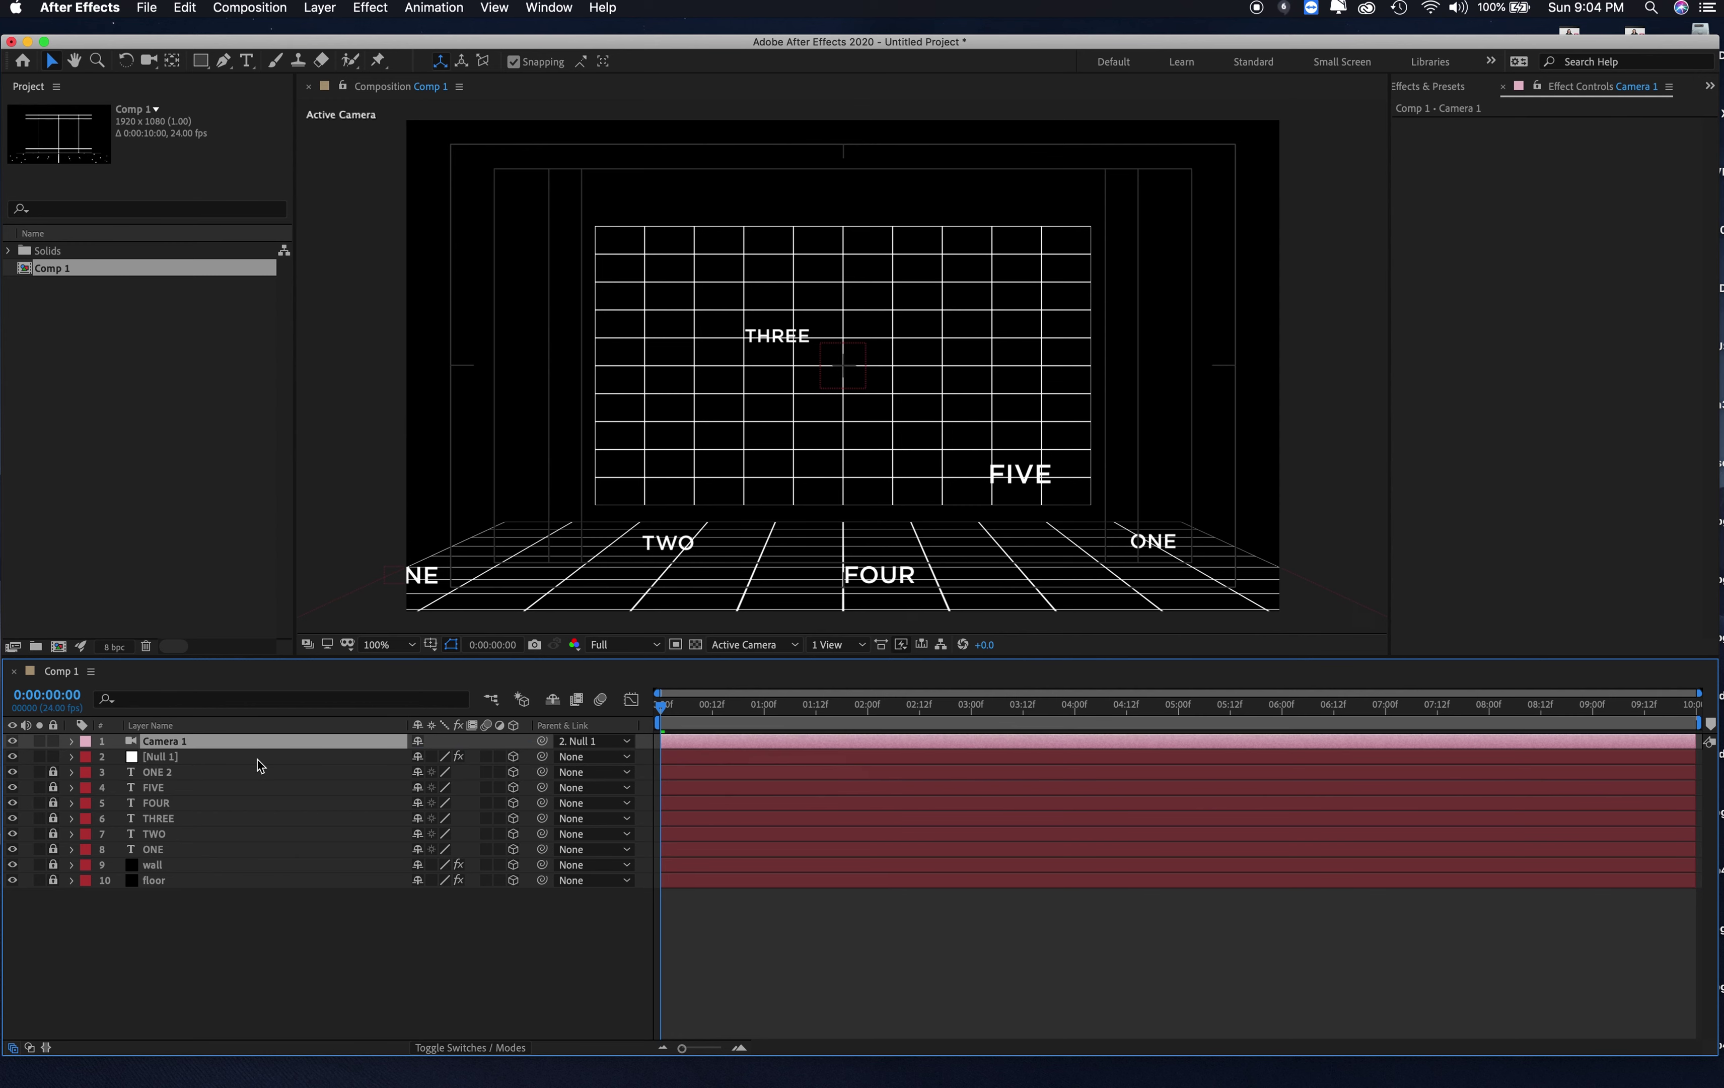
{"action": "left_click", "coordinate": [53, 745]}
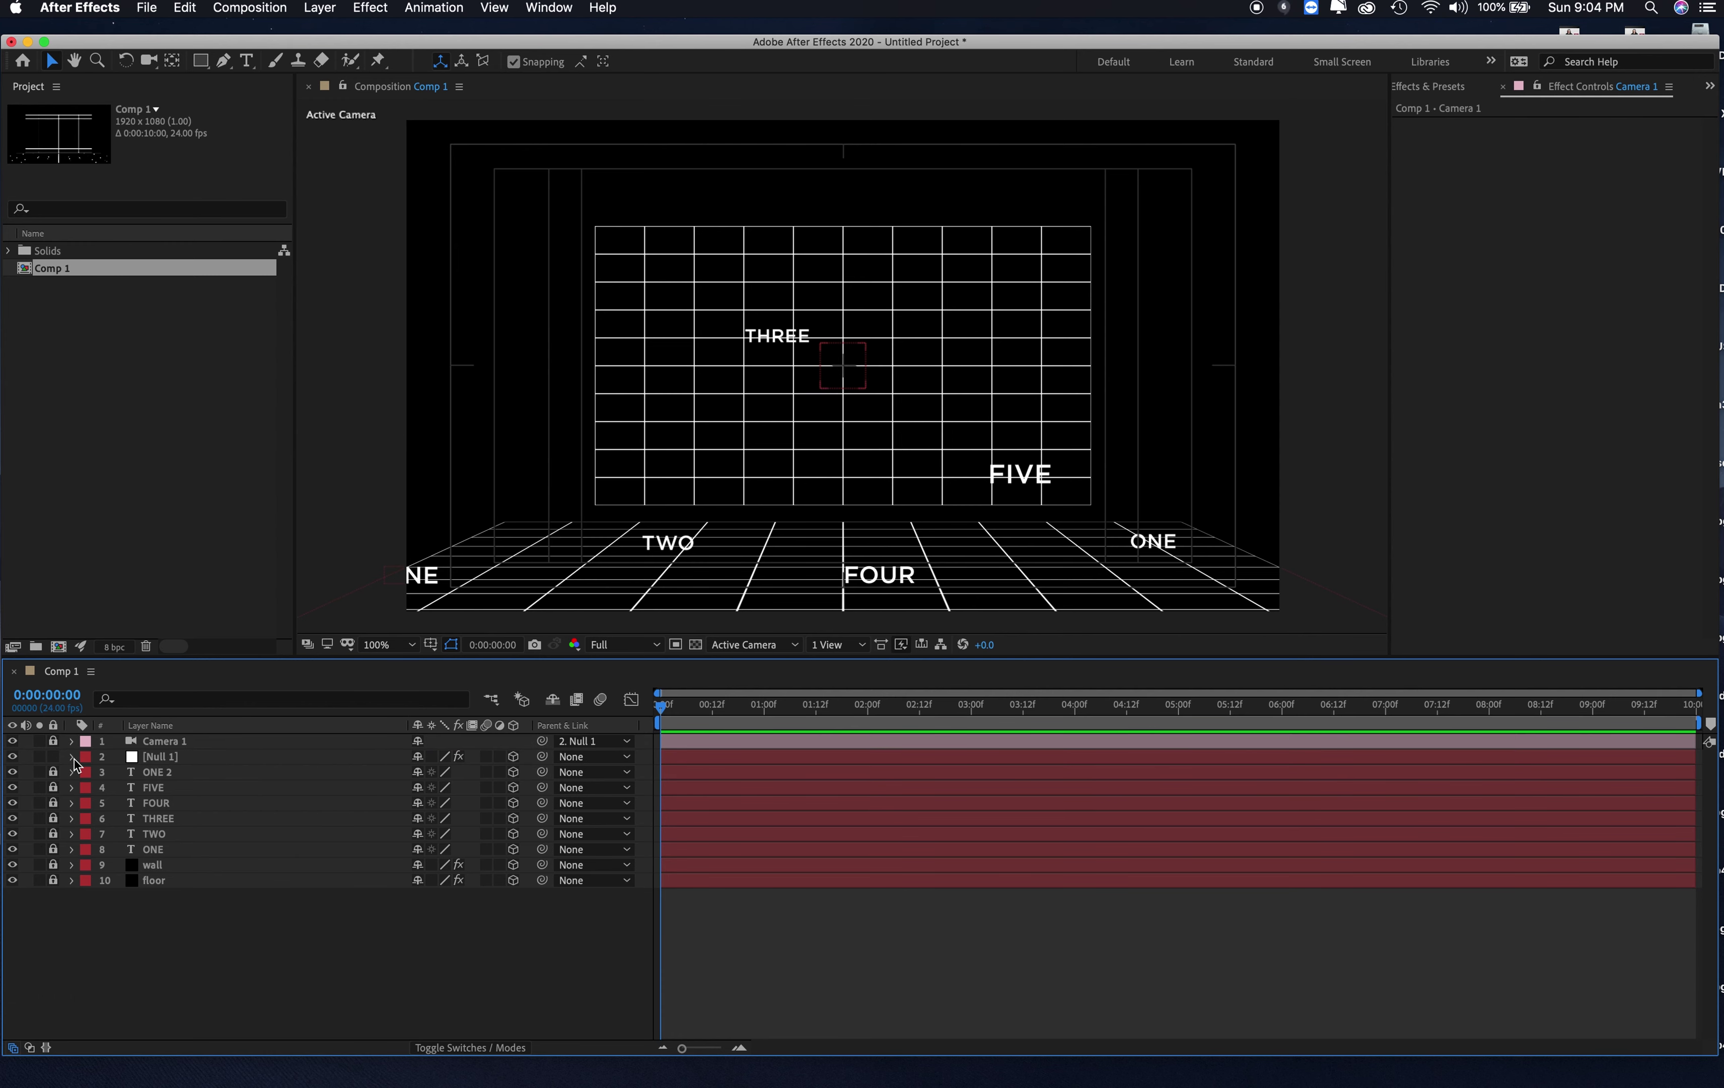
Step: Examine the null's Separate XYZ Position controls and the expression linking them to its Position property
{"action": "left_click", "coordinate": [72, 757]}
{"action": "left_click", "coordinate": [88, 790]}
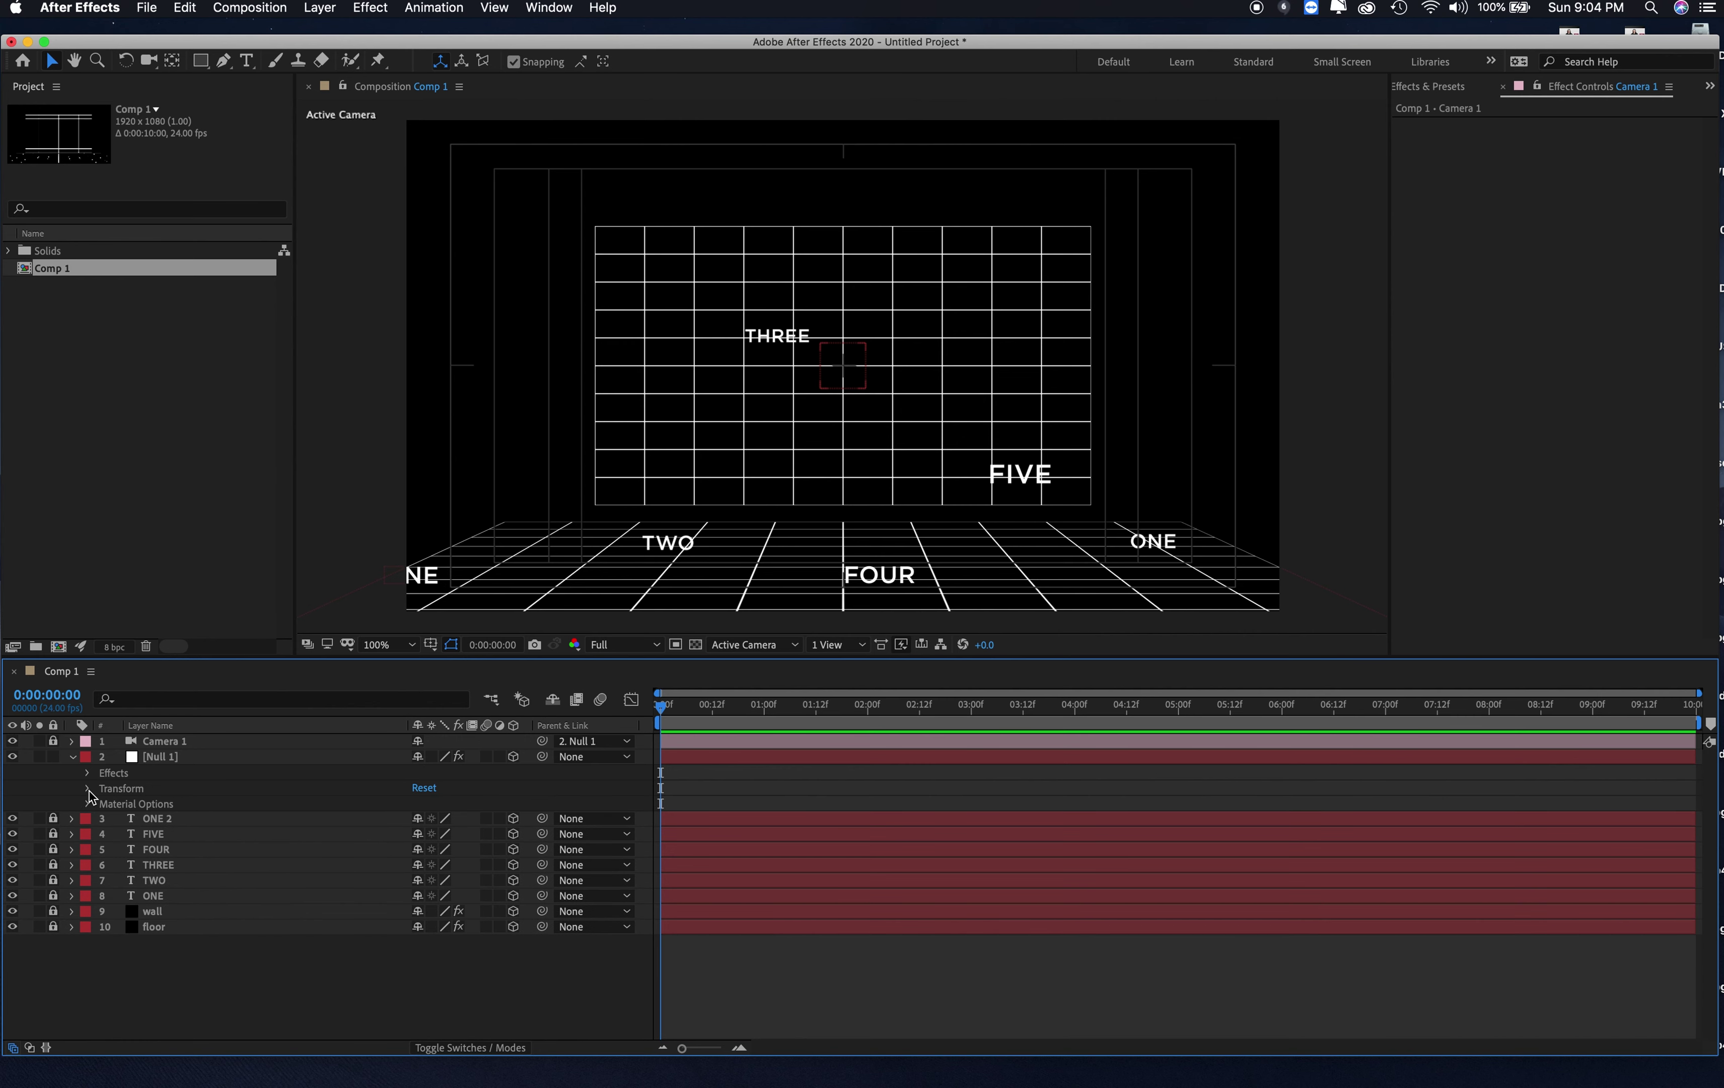
{"action": "left_click", "coordinate": [90, 776]}
{"action": "left_click", "coordinate": [90, 776]}
{"action": "left_click", "coordinate": [91, 776]}
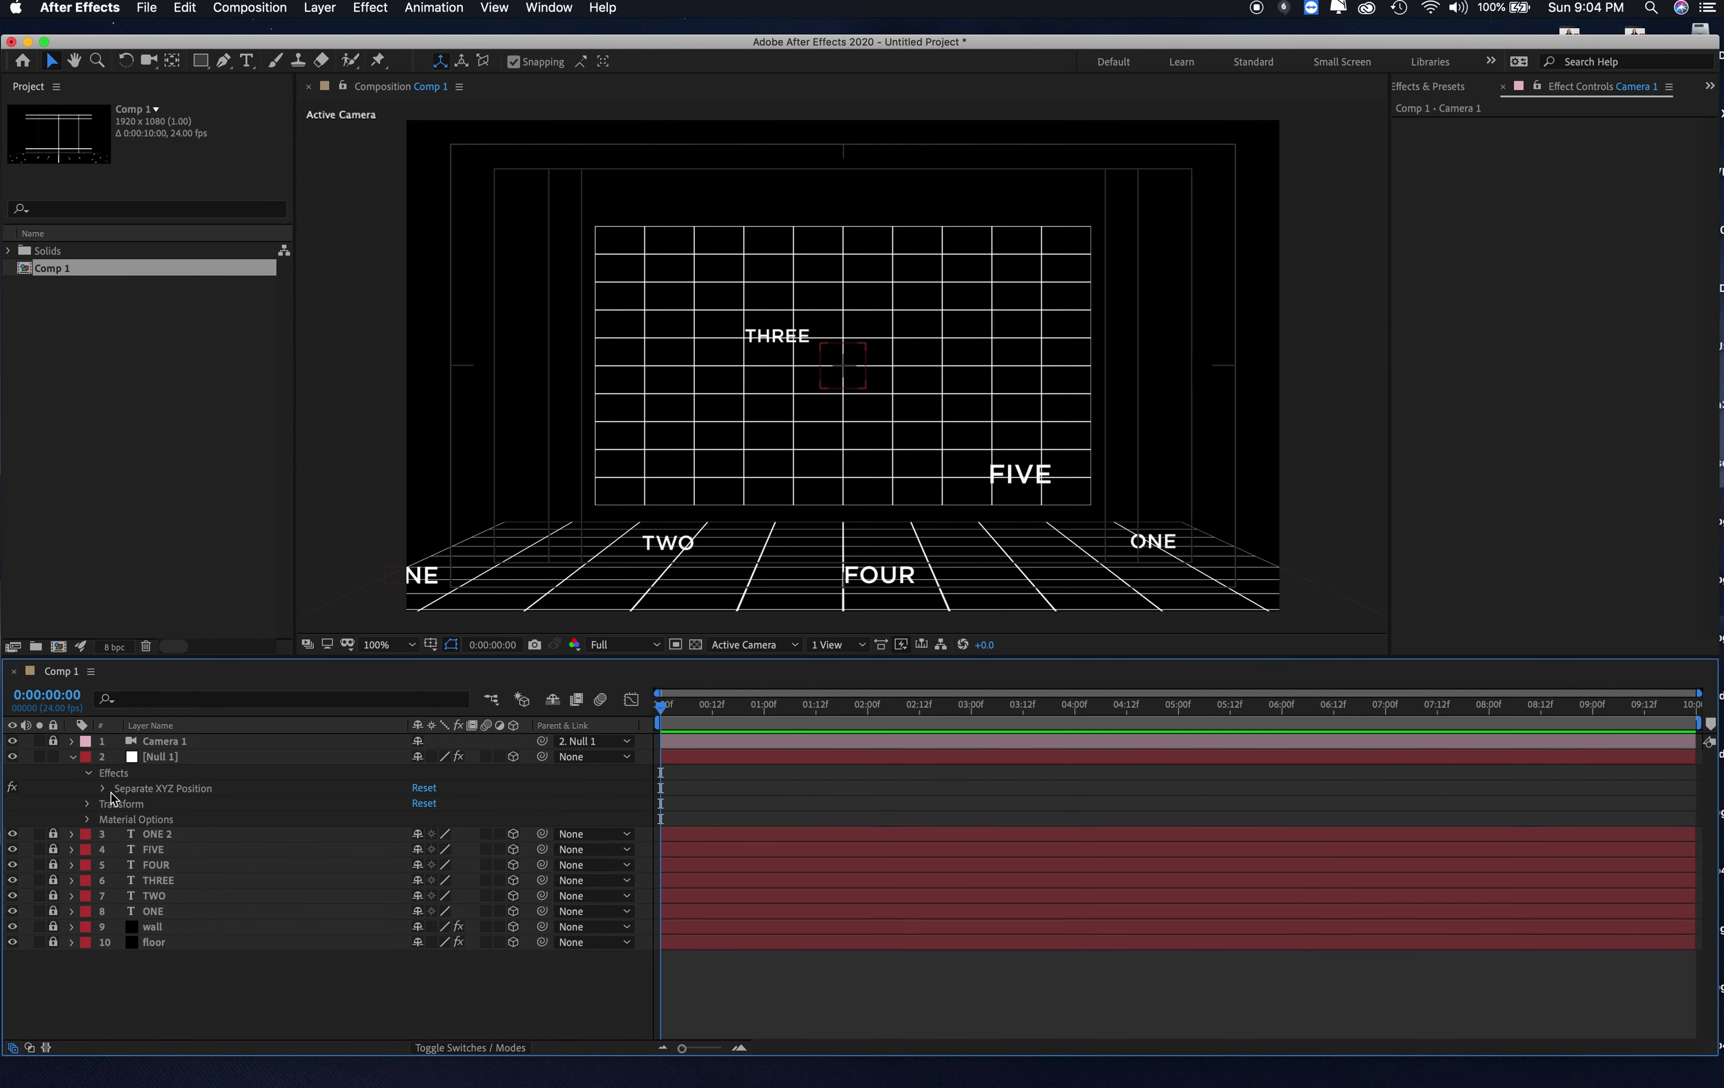
{"action": "left_click", "coordinate": [105, 788]}
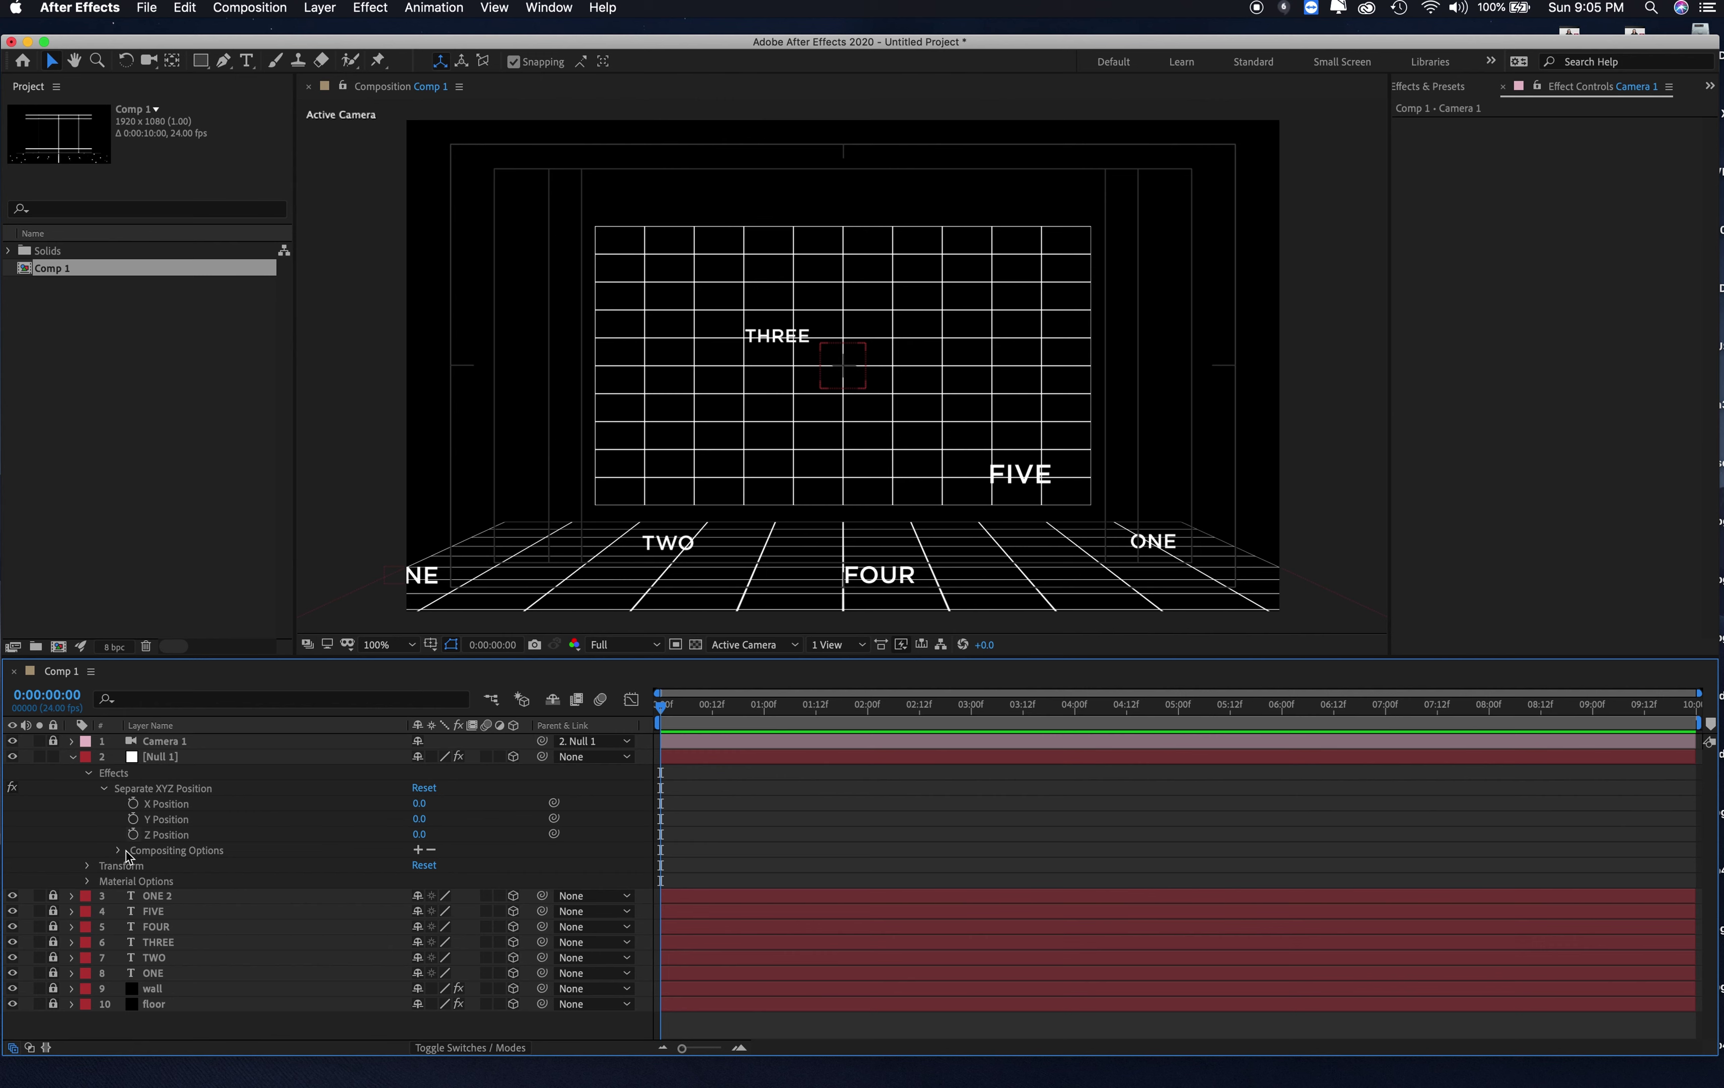
{"action": "left_click", "coordinate": [88, 867]}
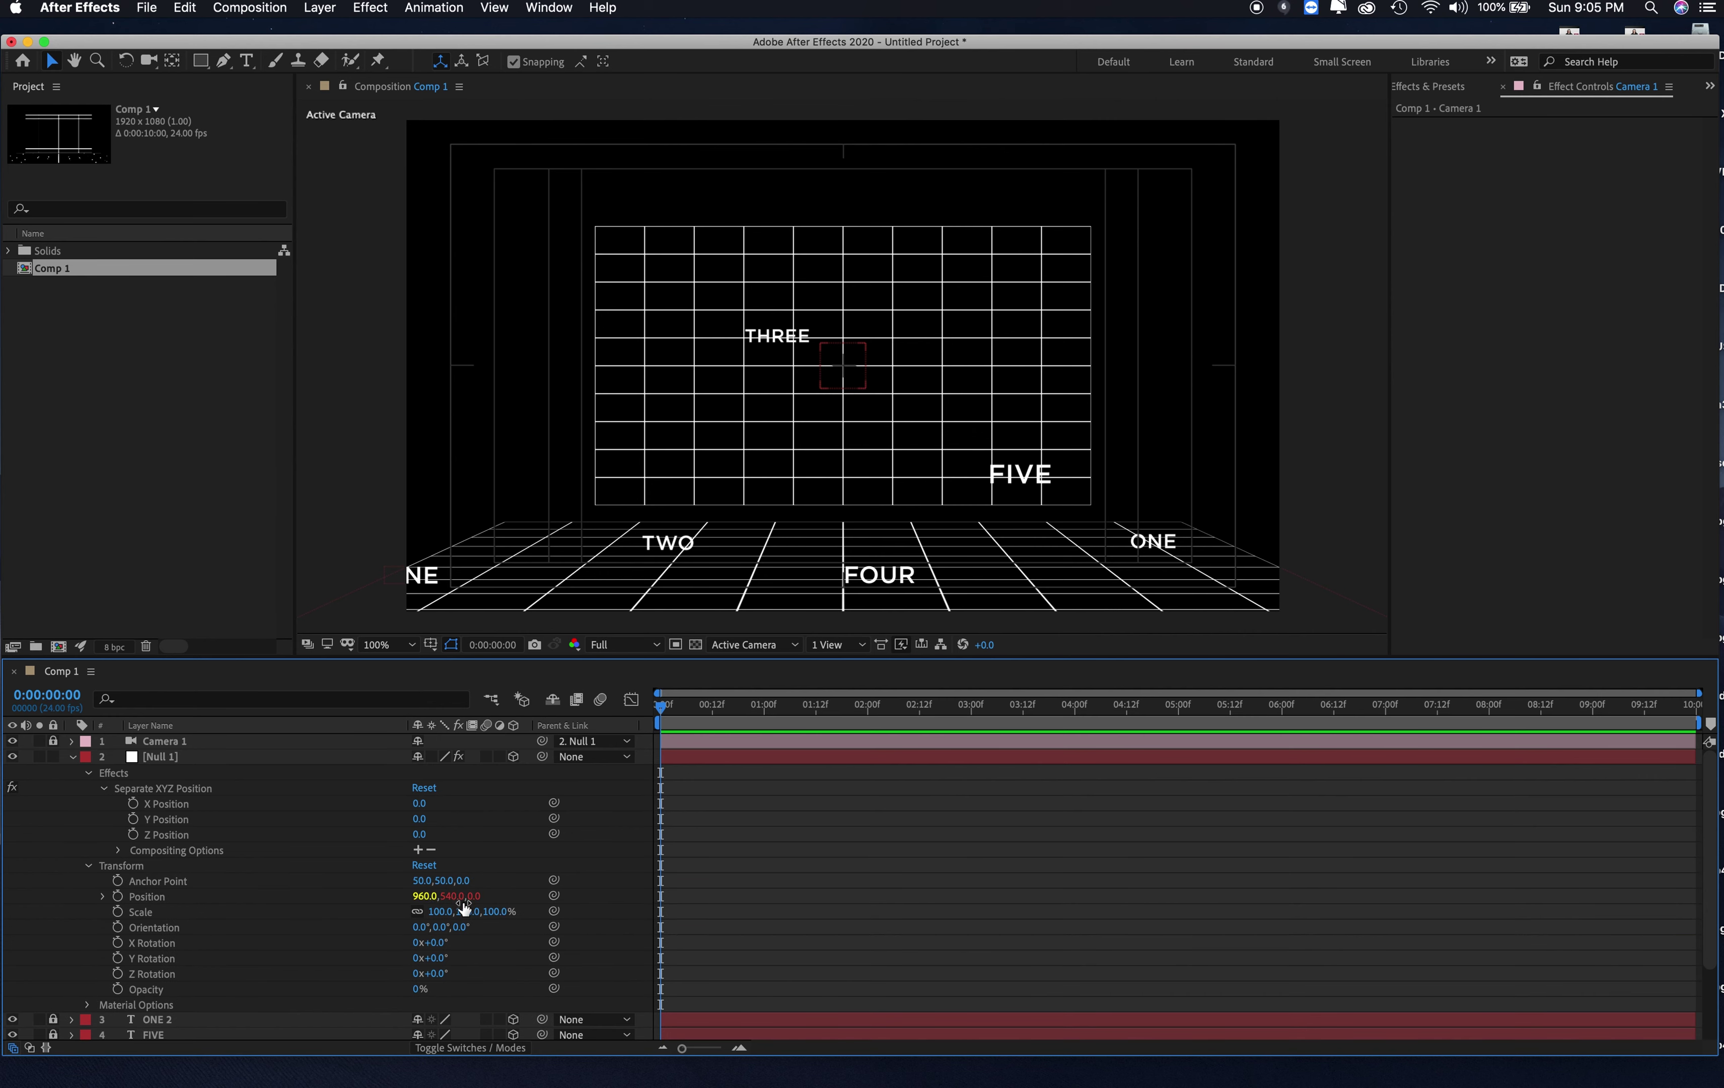
{"action": "left_click", "coordinate": [102, 898]}
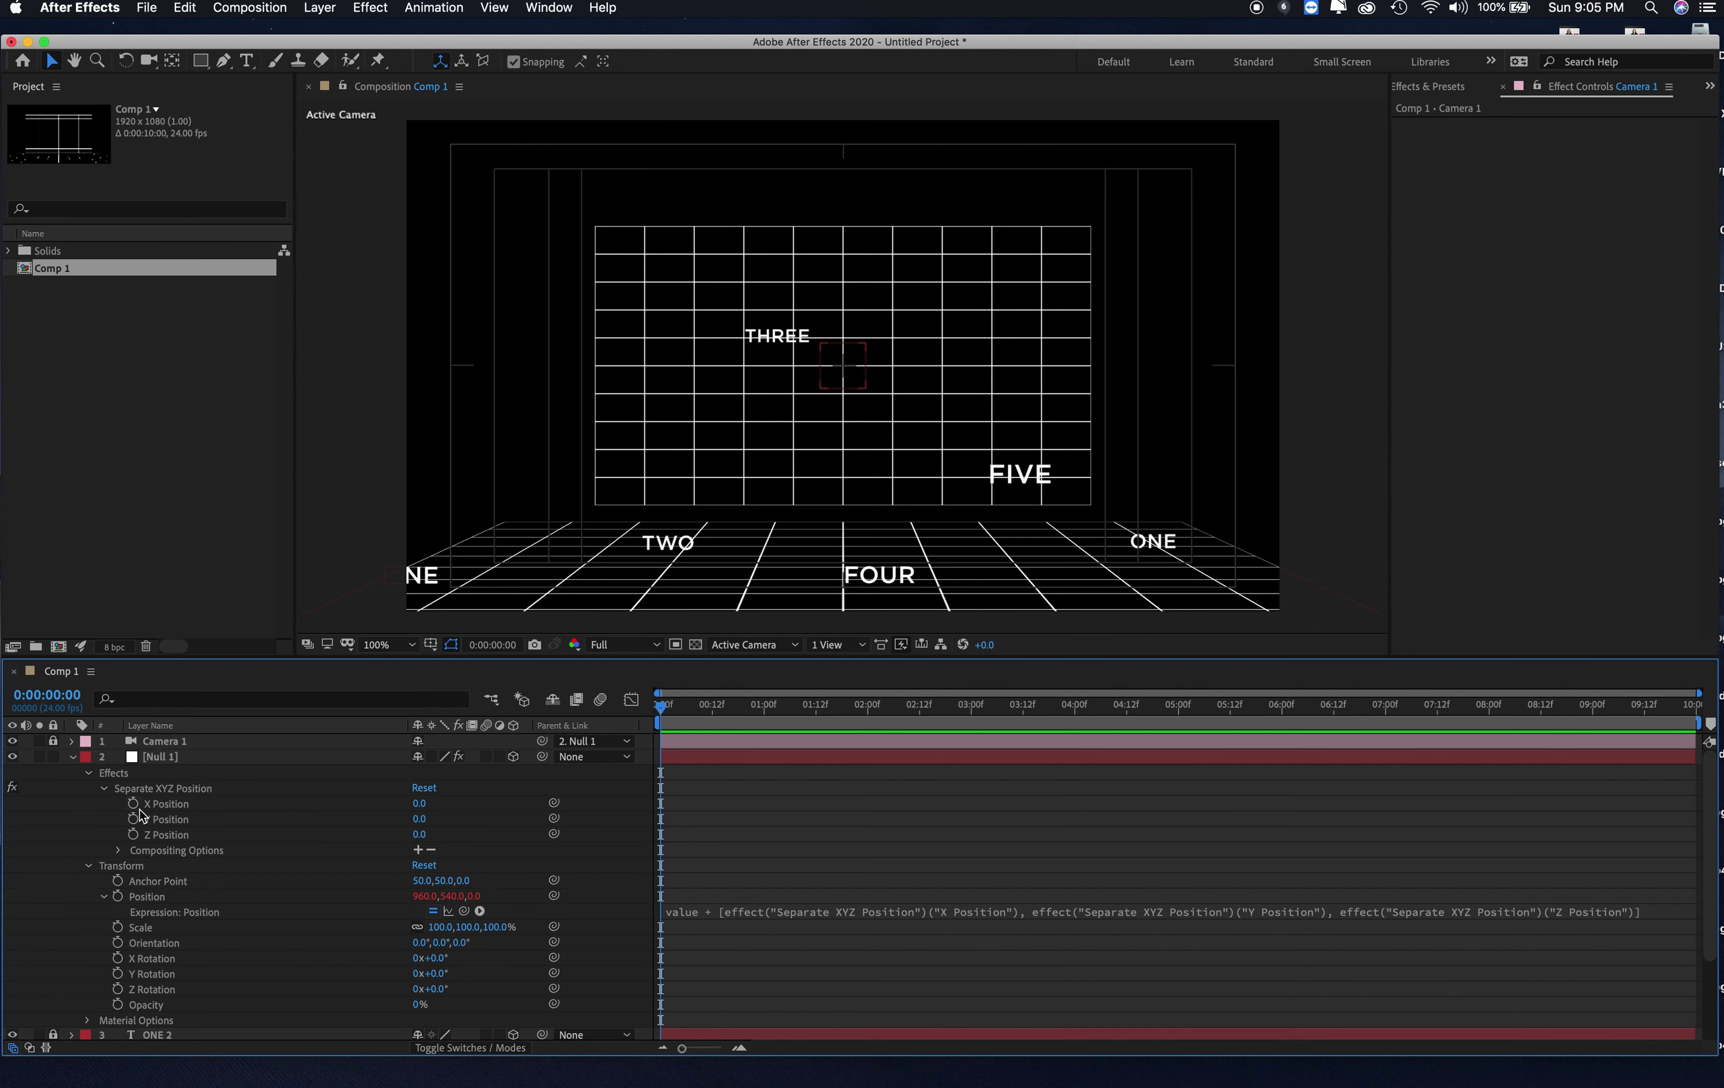
{"action": "left_click", "coordinate": [88, 864]}
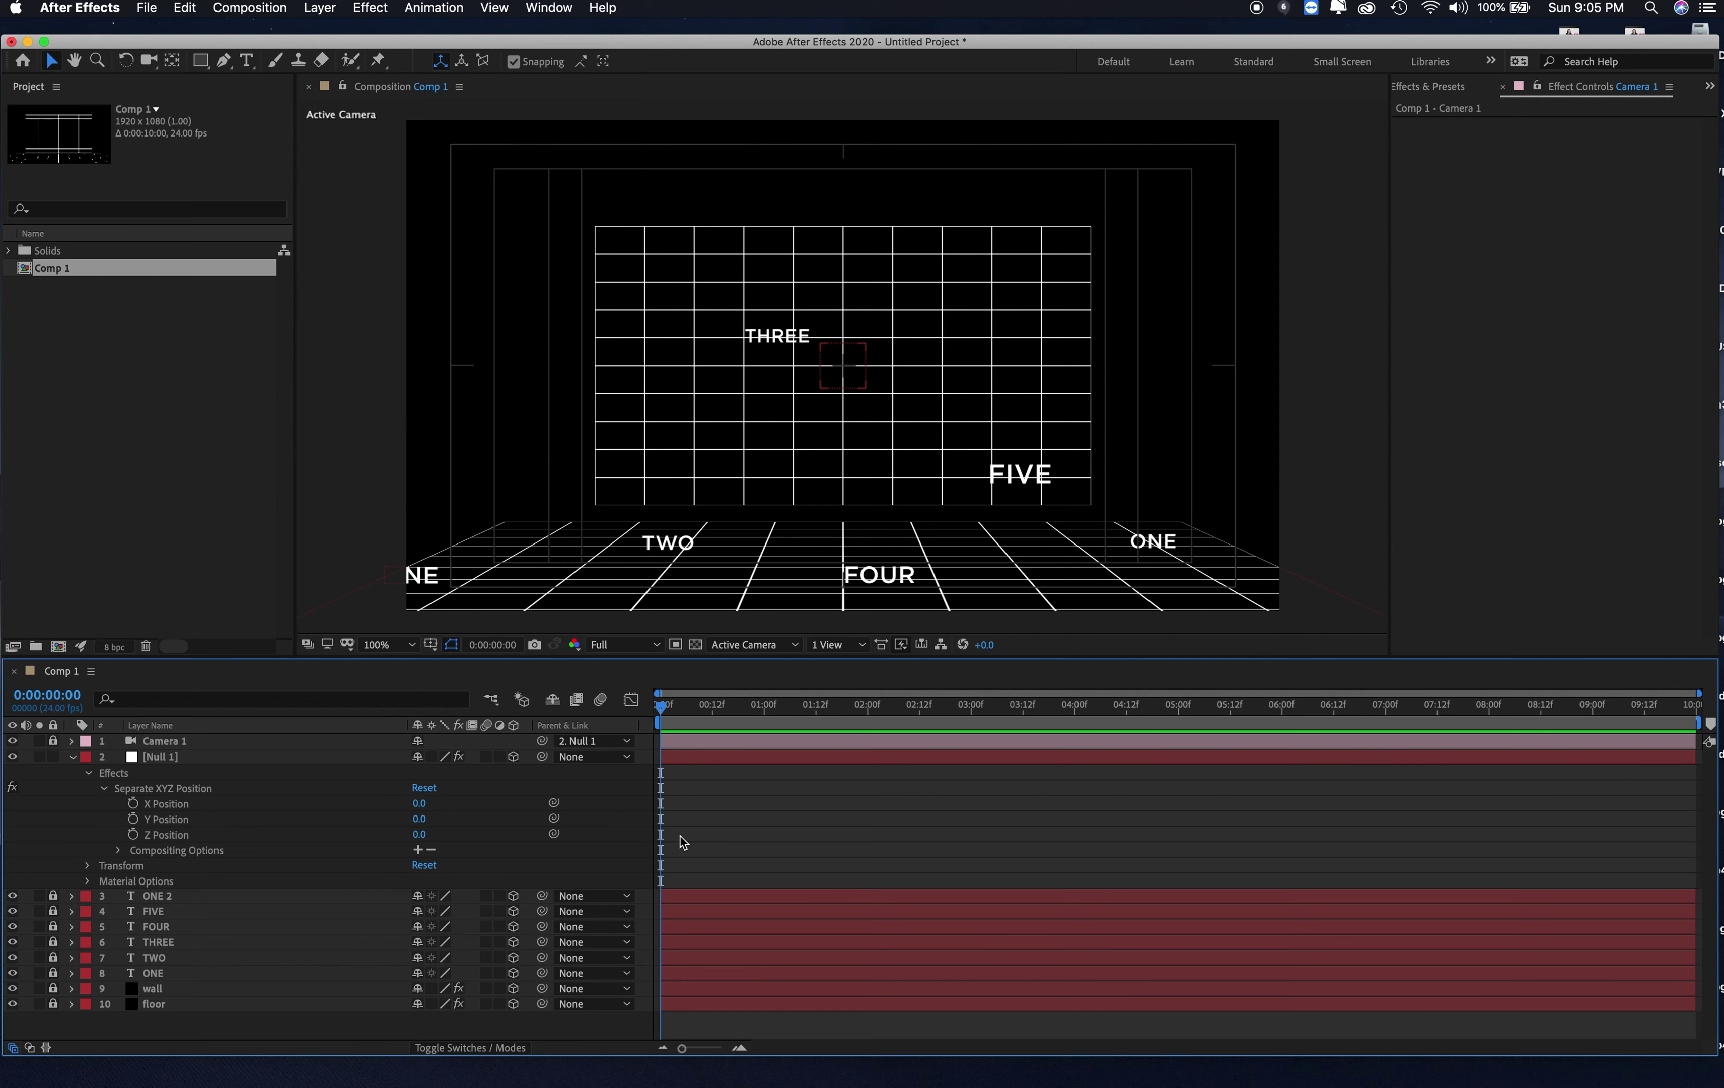
Step: Start X, Y and Z Position keyframes on the null at 0:00 and set X Position to -1990, keeping Y and Z at 0
{"action": "left_click", "coordinate": [742, 1049]}
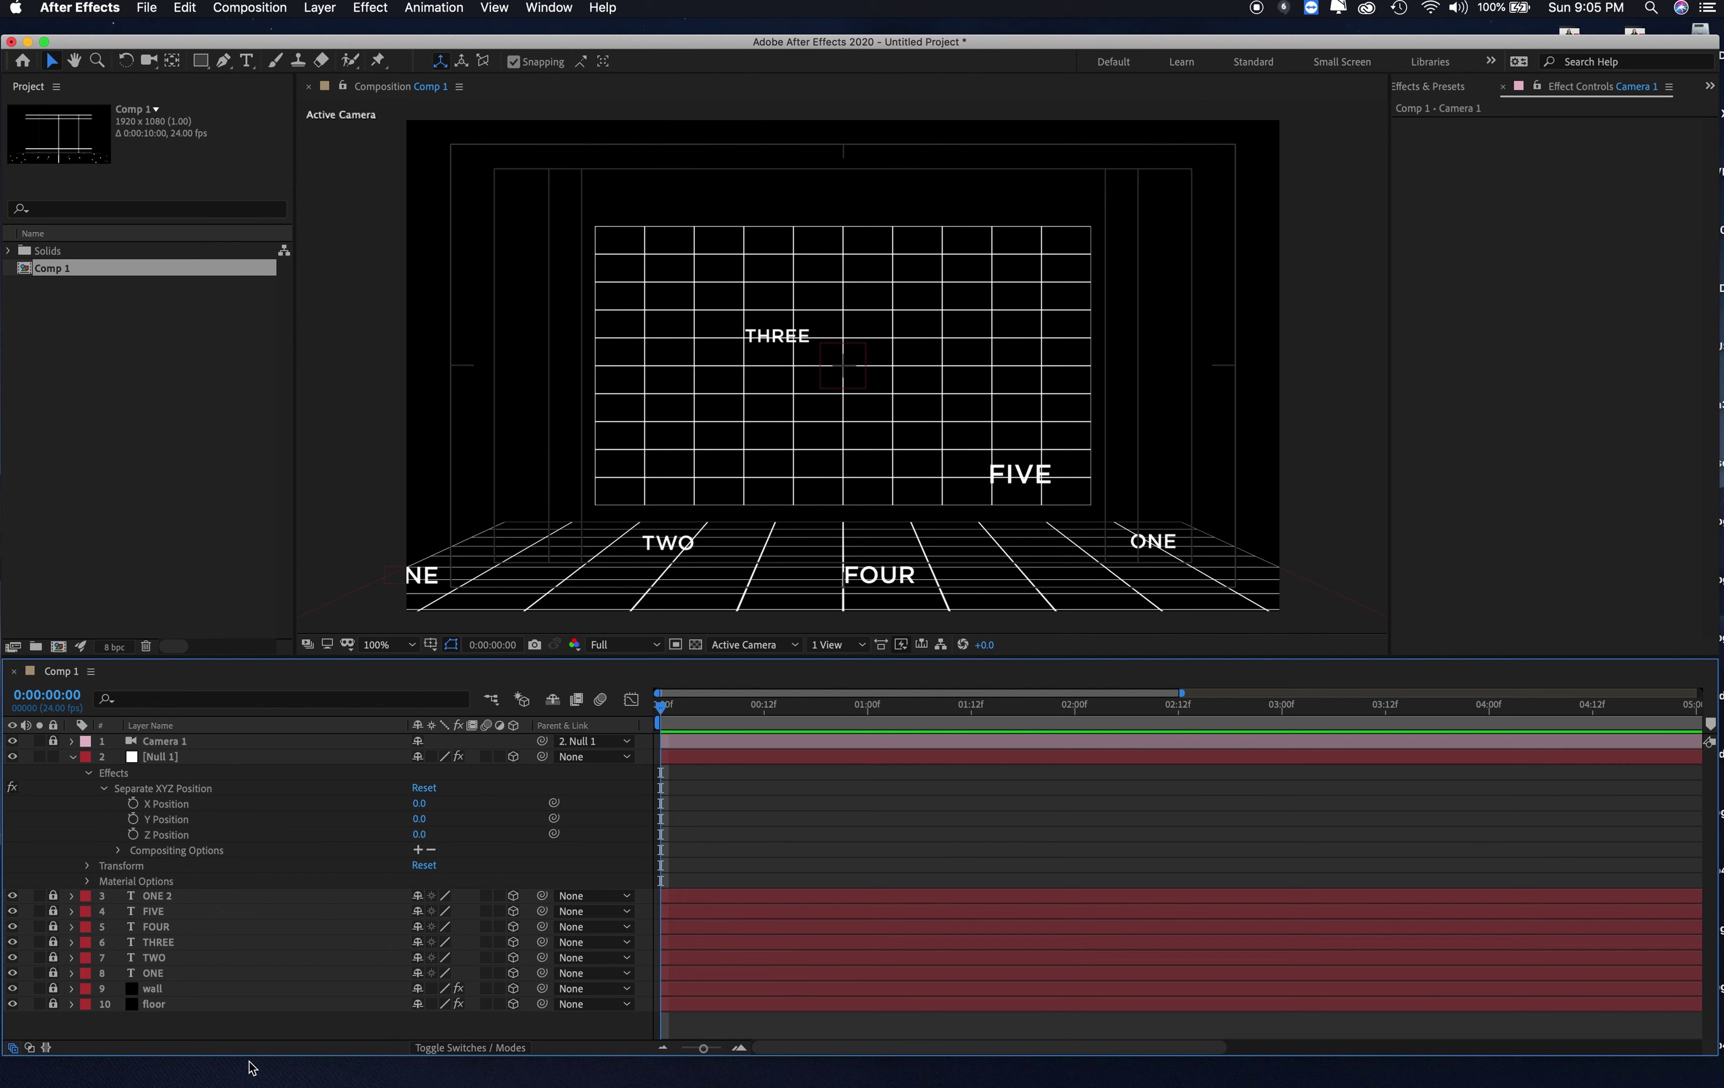
{"action": "left_click", "coordinate": [133, 803]}
{"action": "left_click", "coordinate": [132, 819]}
{"action": "left_click", "coordinate": [141, 846]}
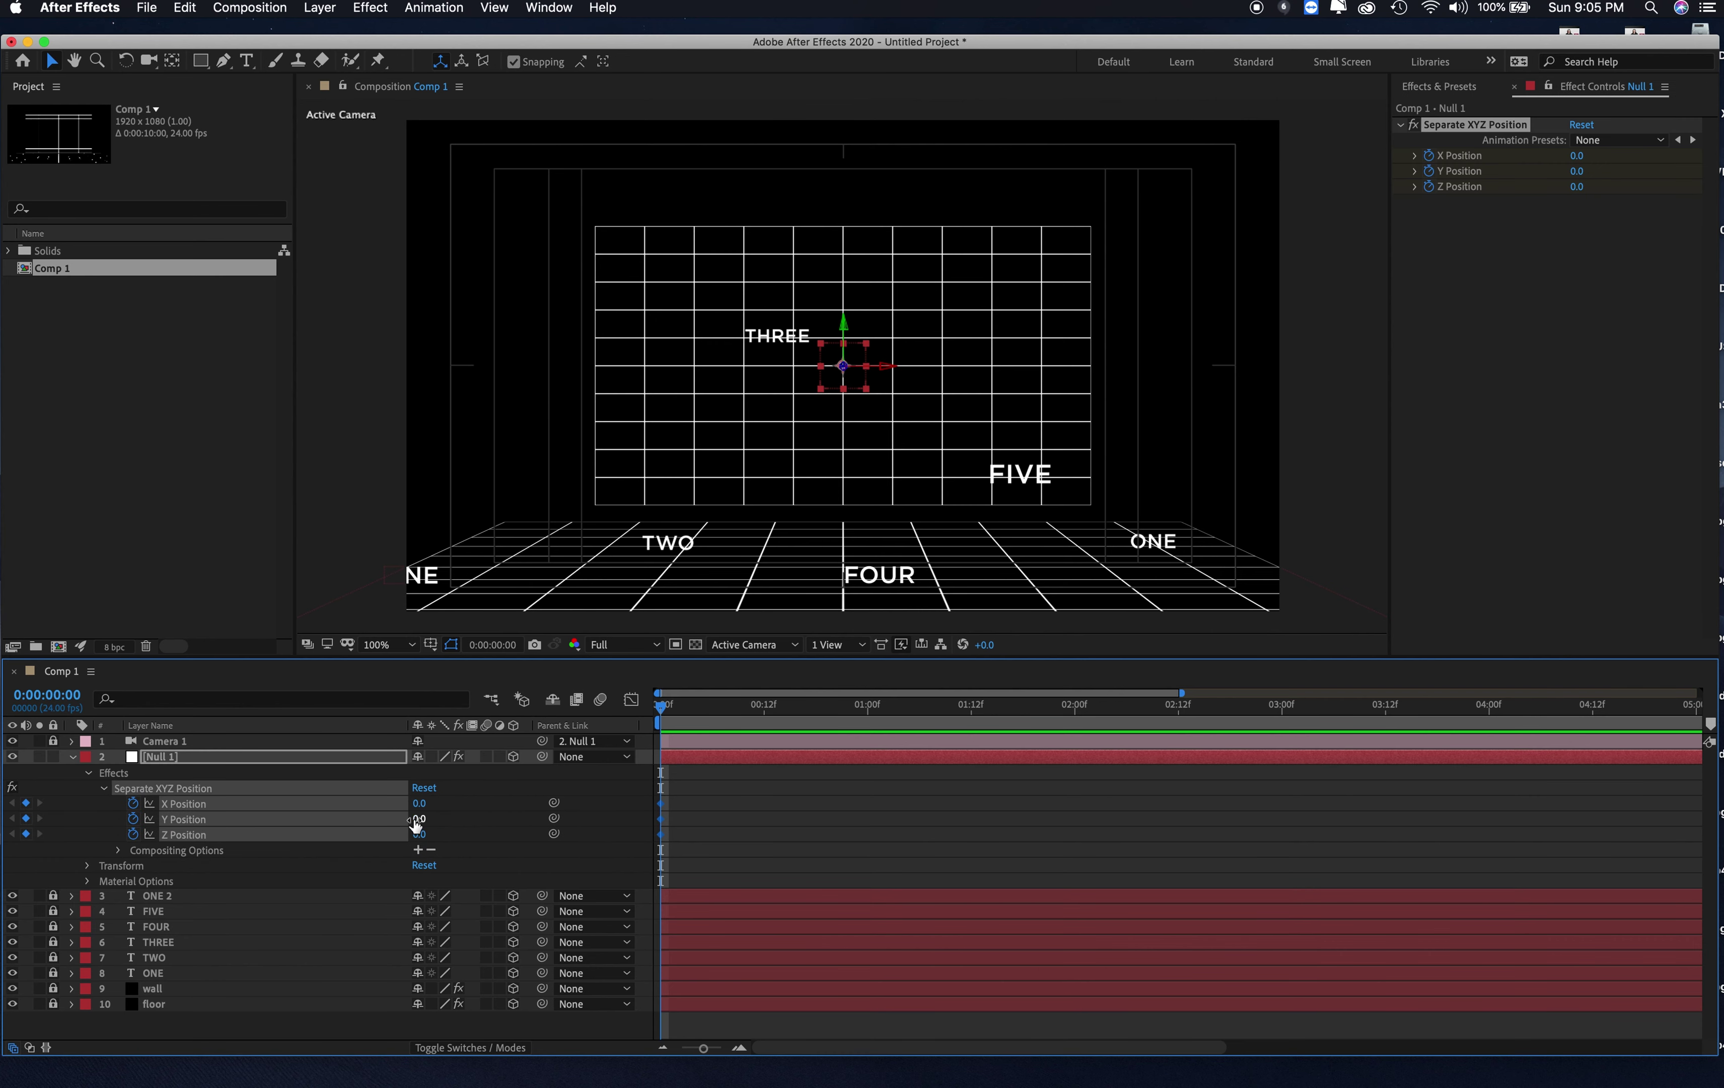
{"action": "left_click_drag", "start_coordinate": [419, 819], "coordinate": [414, 821]}
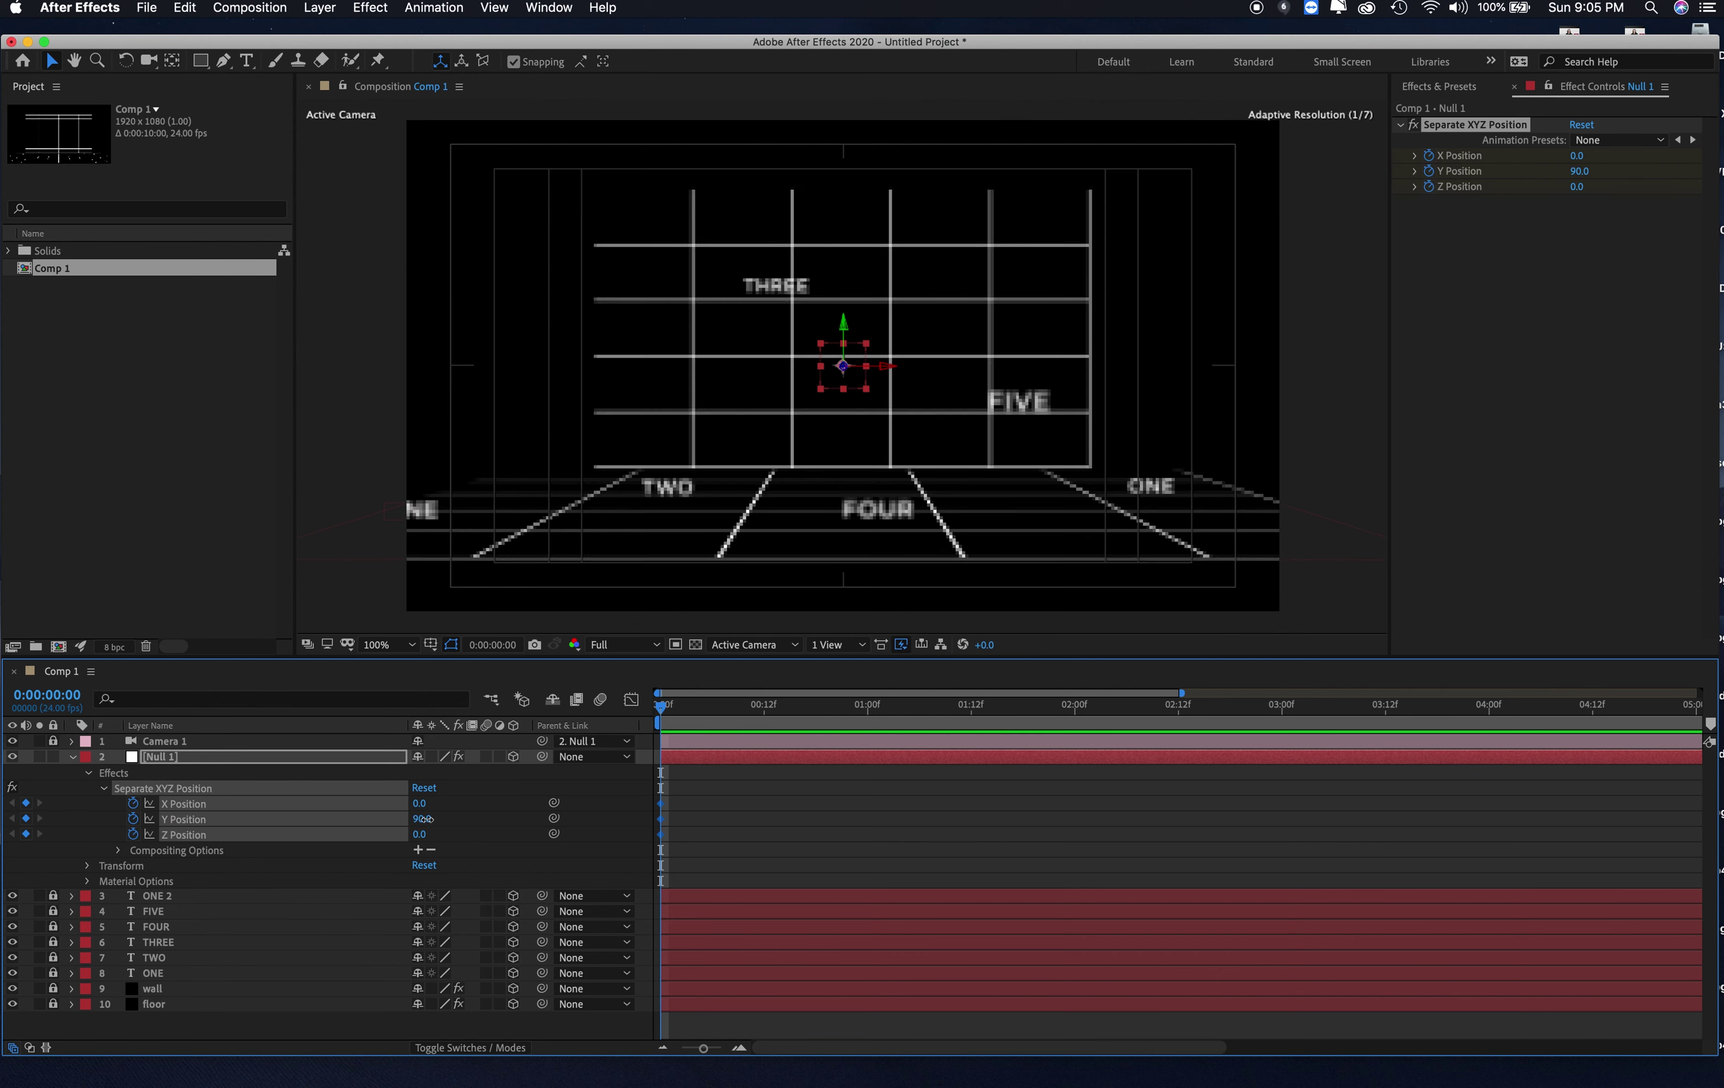
{"action": "left_click_drag", "start_coordinate": [417, 806], "coordinate": [262, 811]}
{"action": "mouse_move", "coordinate": [424, 803]}
{"action": "left_mouse_down"}
{"action": "mouse_move", "coordinate": [392, 804]}
{"action": "mouse_move", "coordinate": [420, 818]}
{"action": "left_mouse_up"}
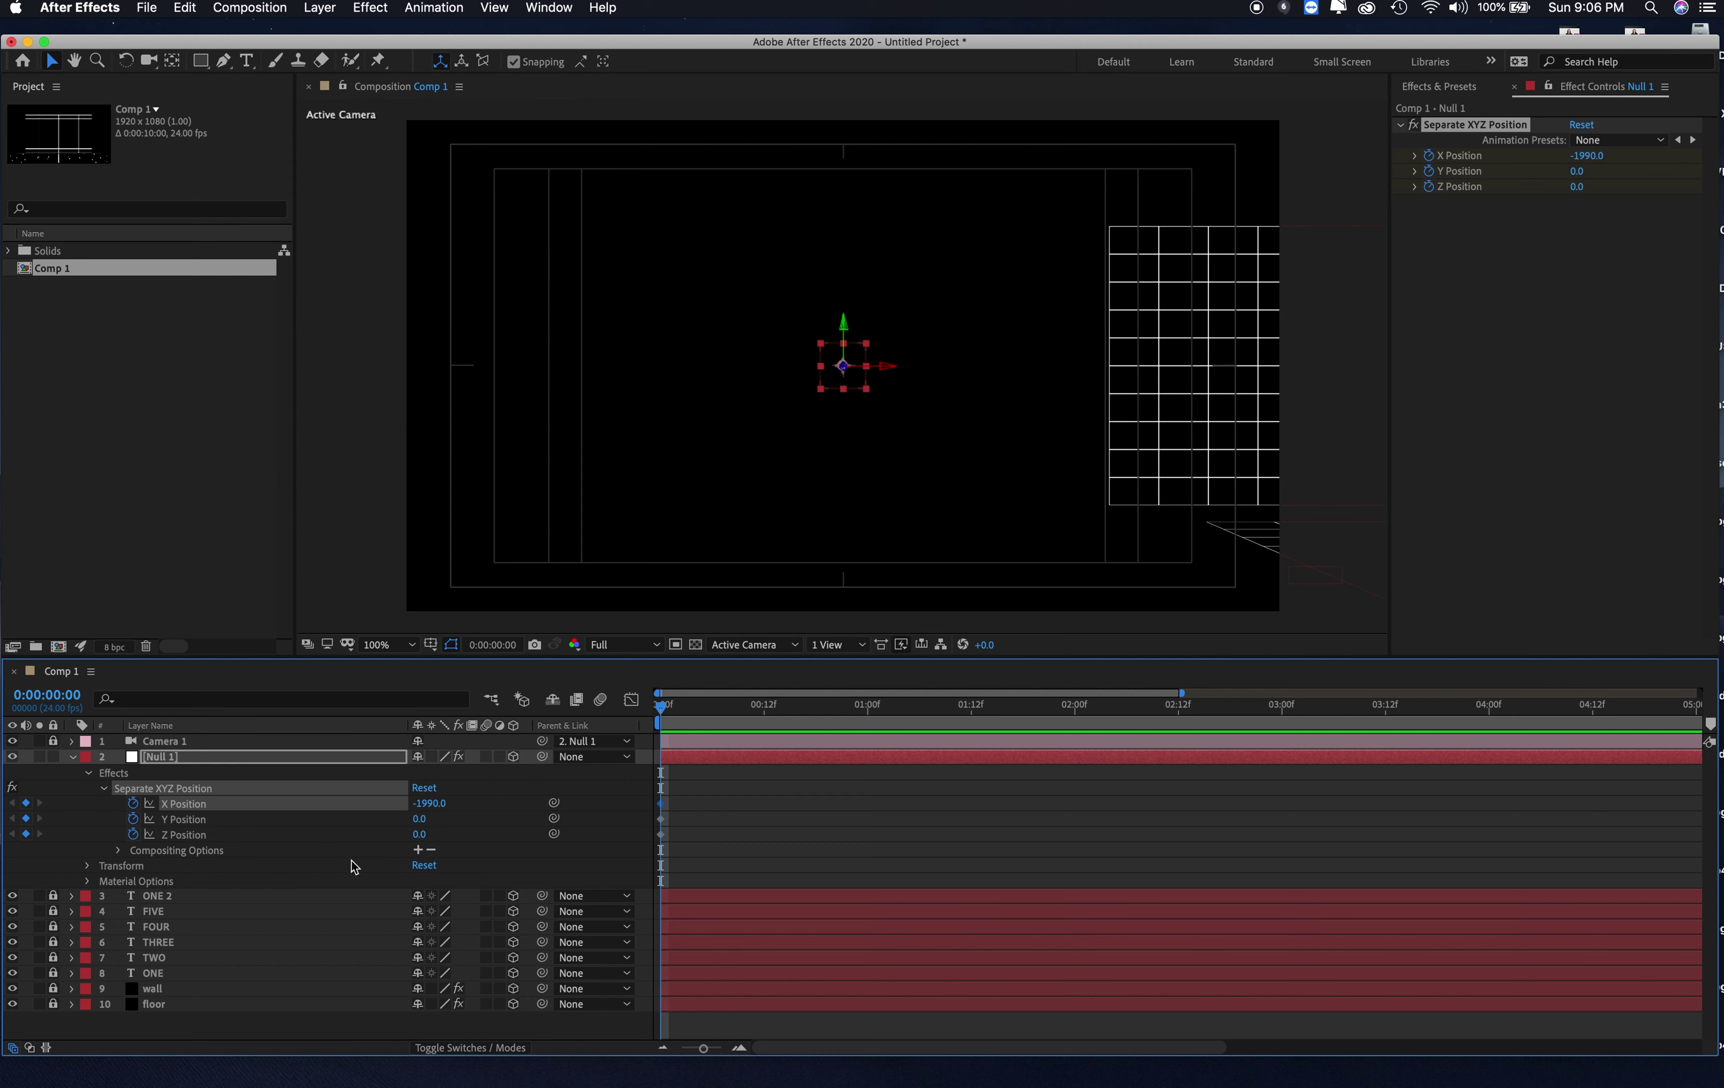
Step: Add X, Y and Z Position keyframes to the null at 1:00
{"action": "left_click", "coordinate": [82, 697]}
{"action": "type", "text": "1"}
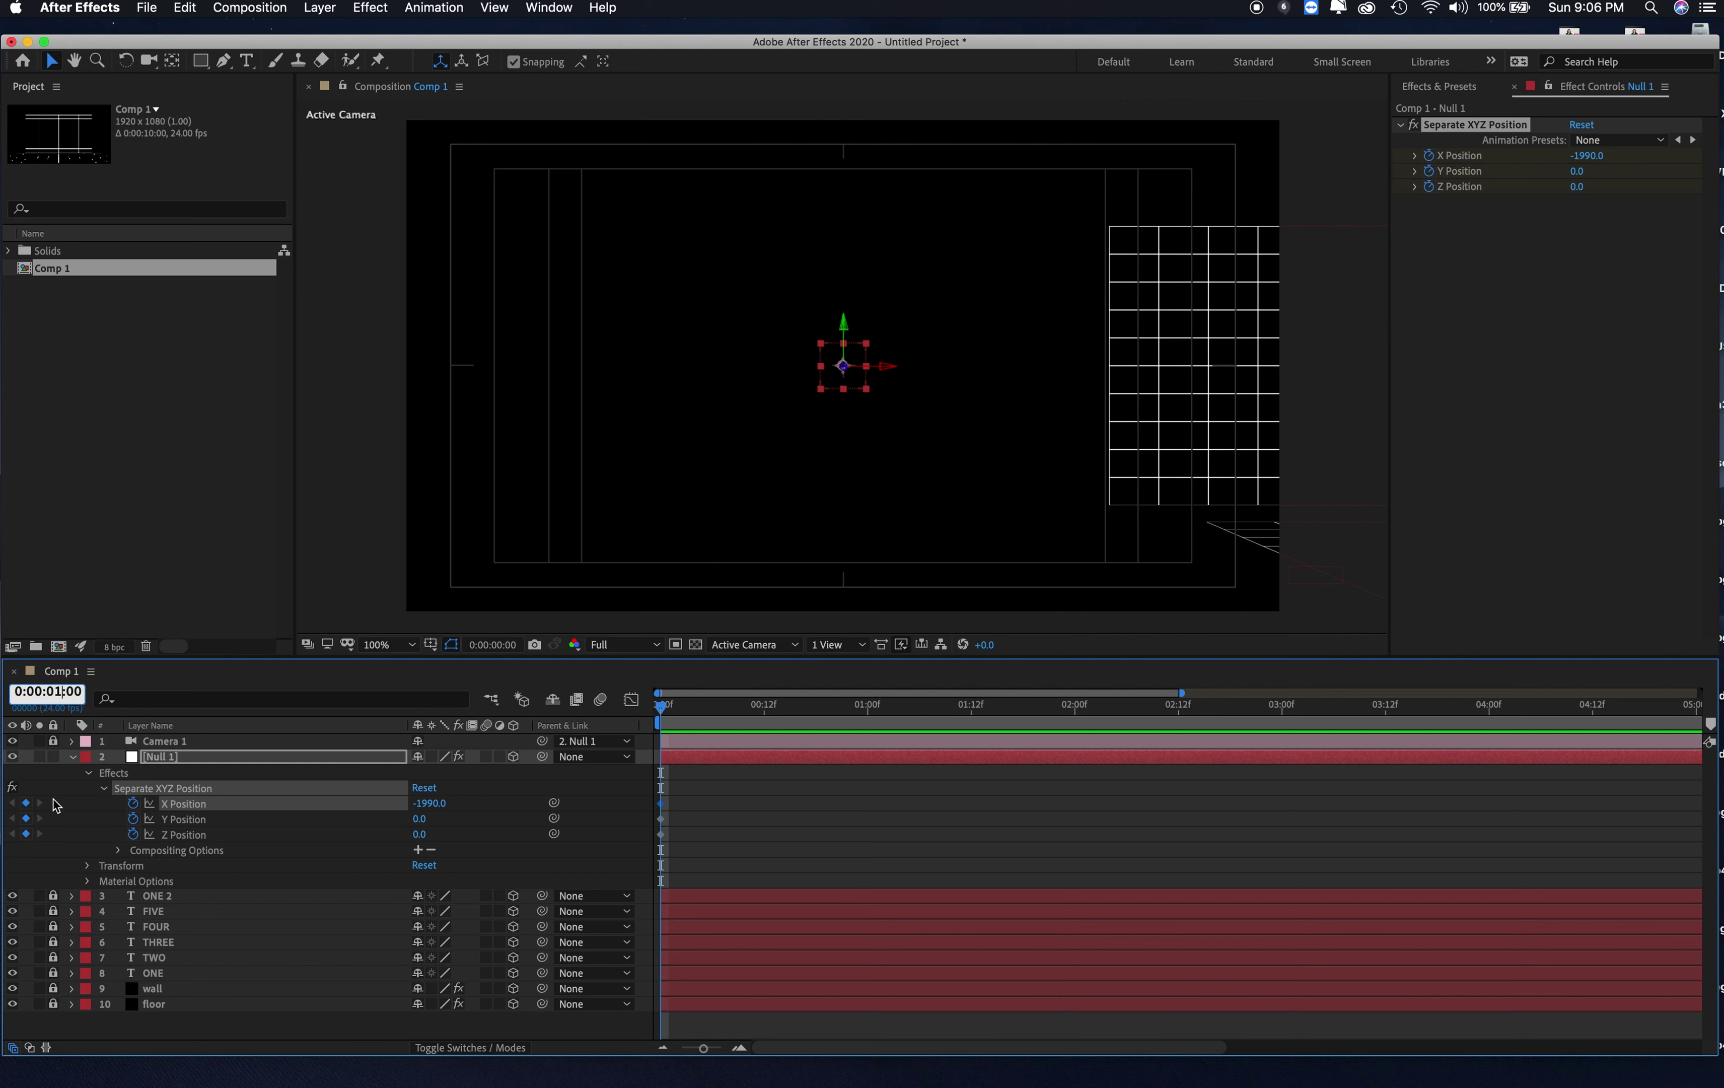
{"action": "left_click", "coordinate": [783, 862]}
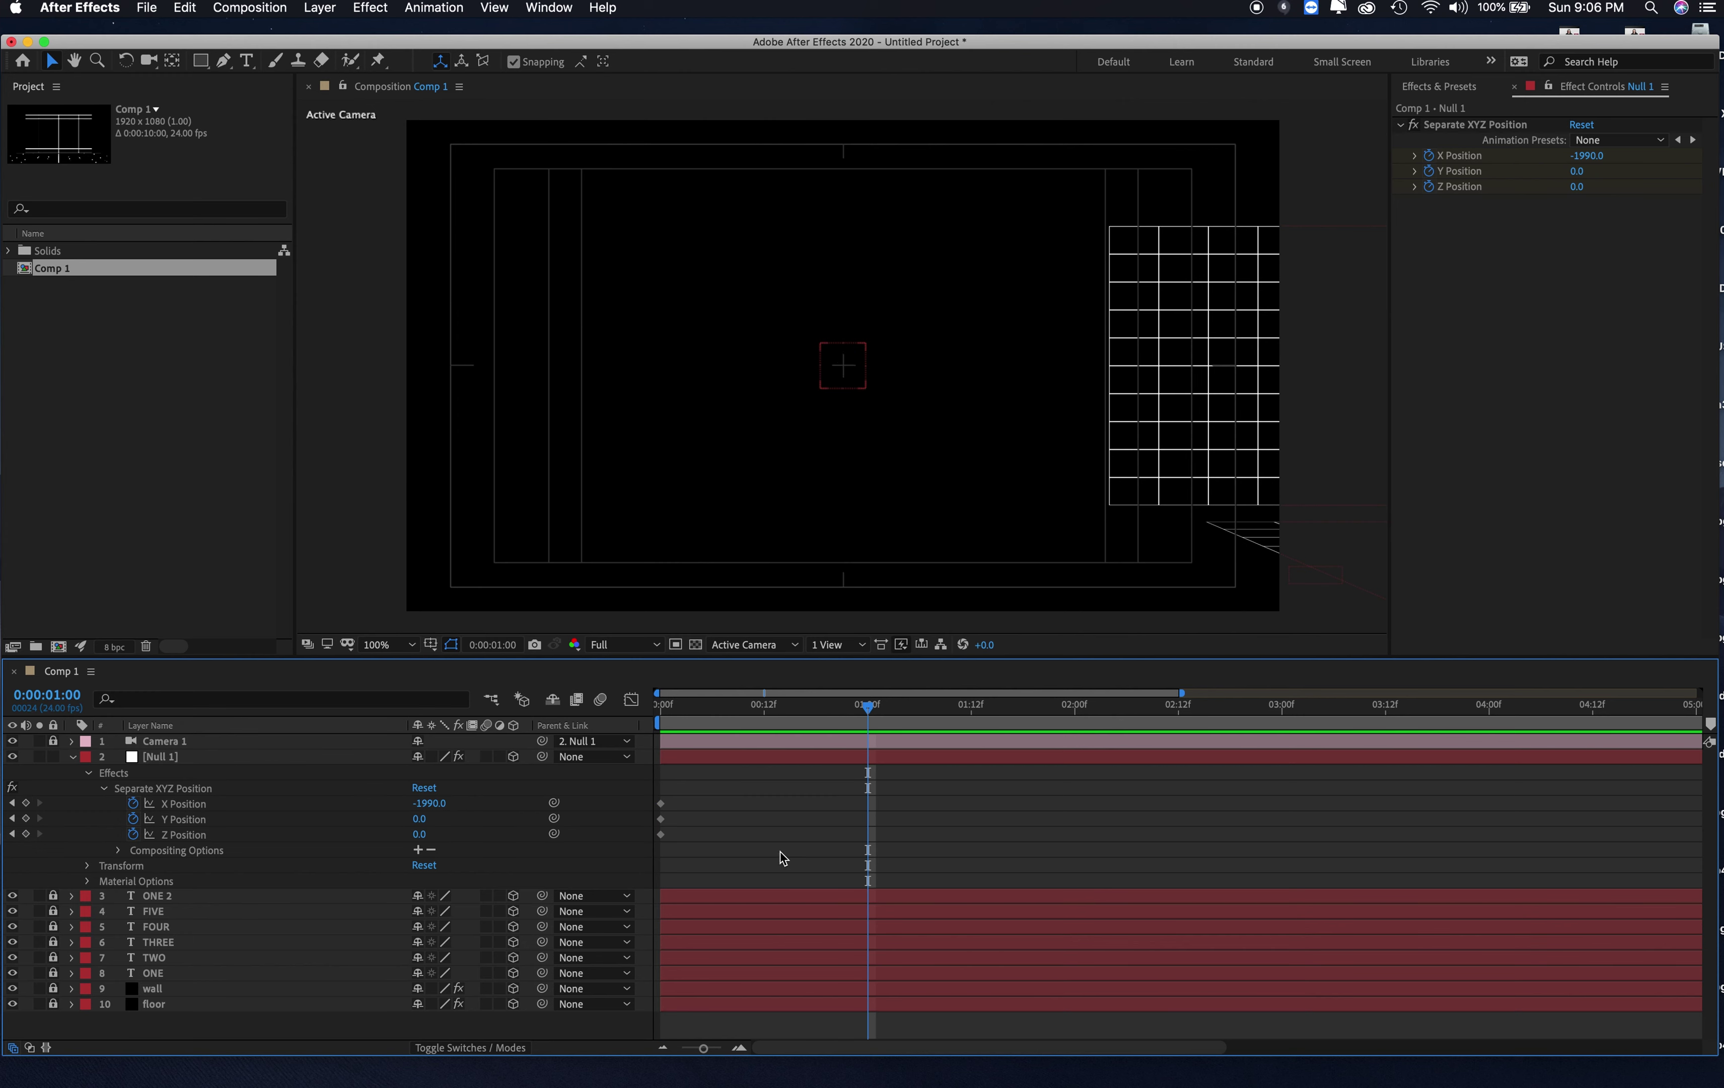
{"action": "left_click", "coordinate": [25, 802]}
{"action": "left_click", "coordinate": [26, 818]}
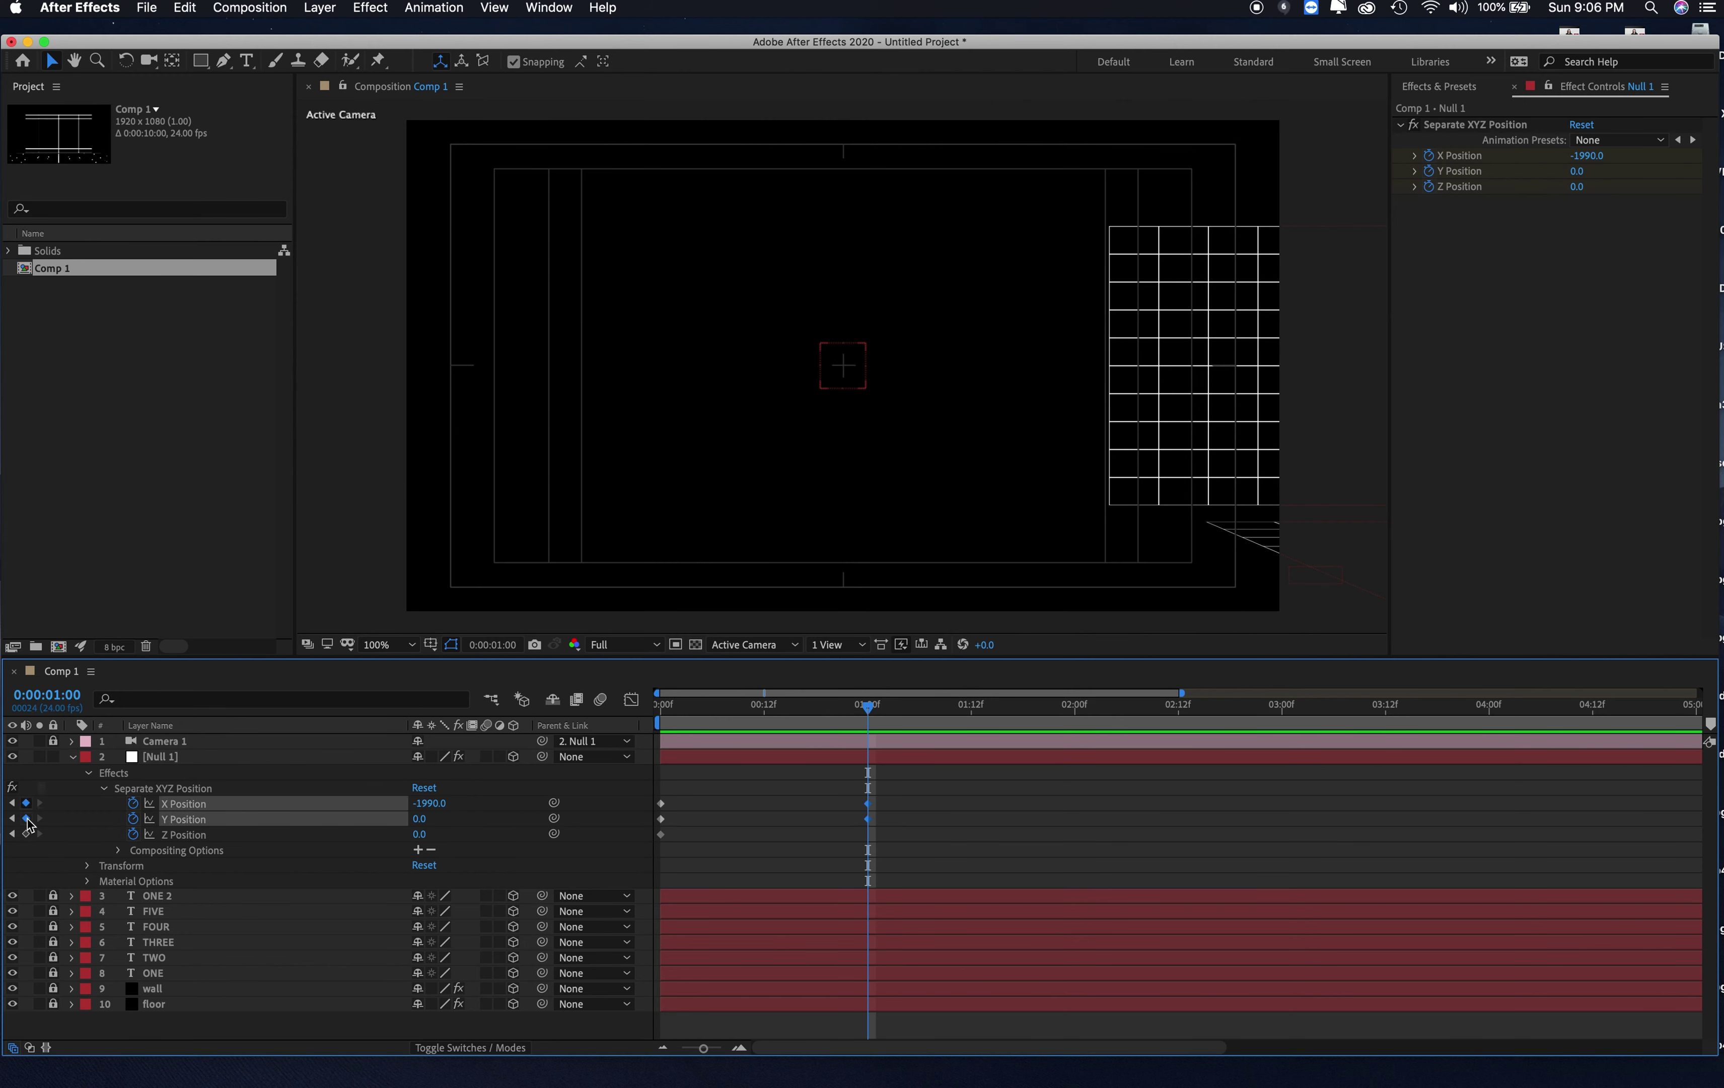
{"action": "left_click", "coordinate": [26, 832]}
Step: Set the 1:00 keyframes to X -950, Y 460 and Z 1550 to frame ONE, and preview the camera move from the start
{"action": "left_click_drag", "start_coordinate": [420, 802], "coordinate": [546, 831]}
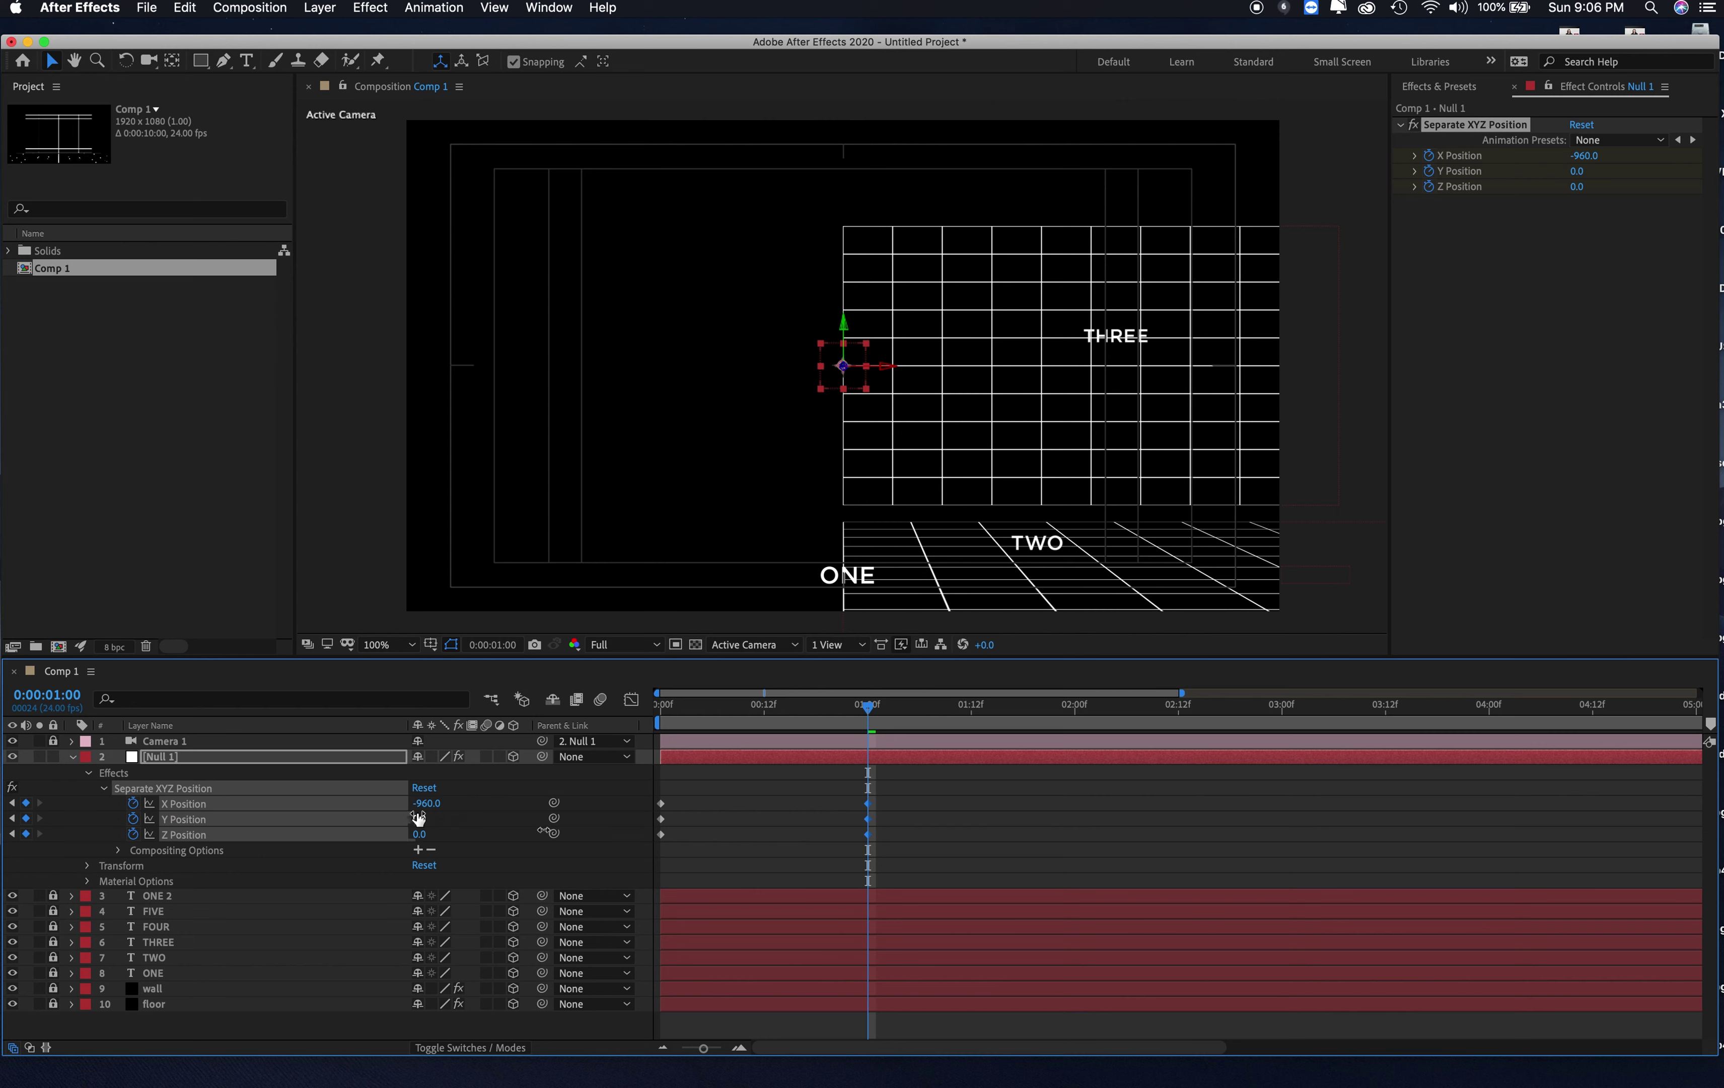
{"action": "left_click_drag", "start_coordinate": [417, 818], "coordinate": [605, 883]}
{"action": "left_click_drag", "start_coordinate": [428, 819], "coordinate": [426, 801]}
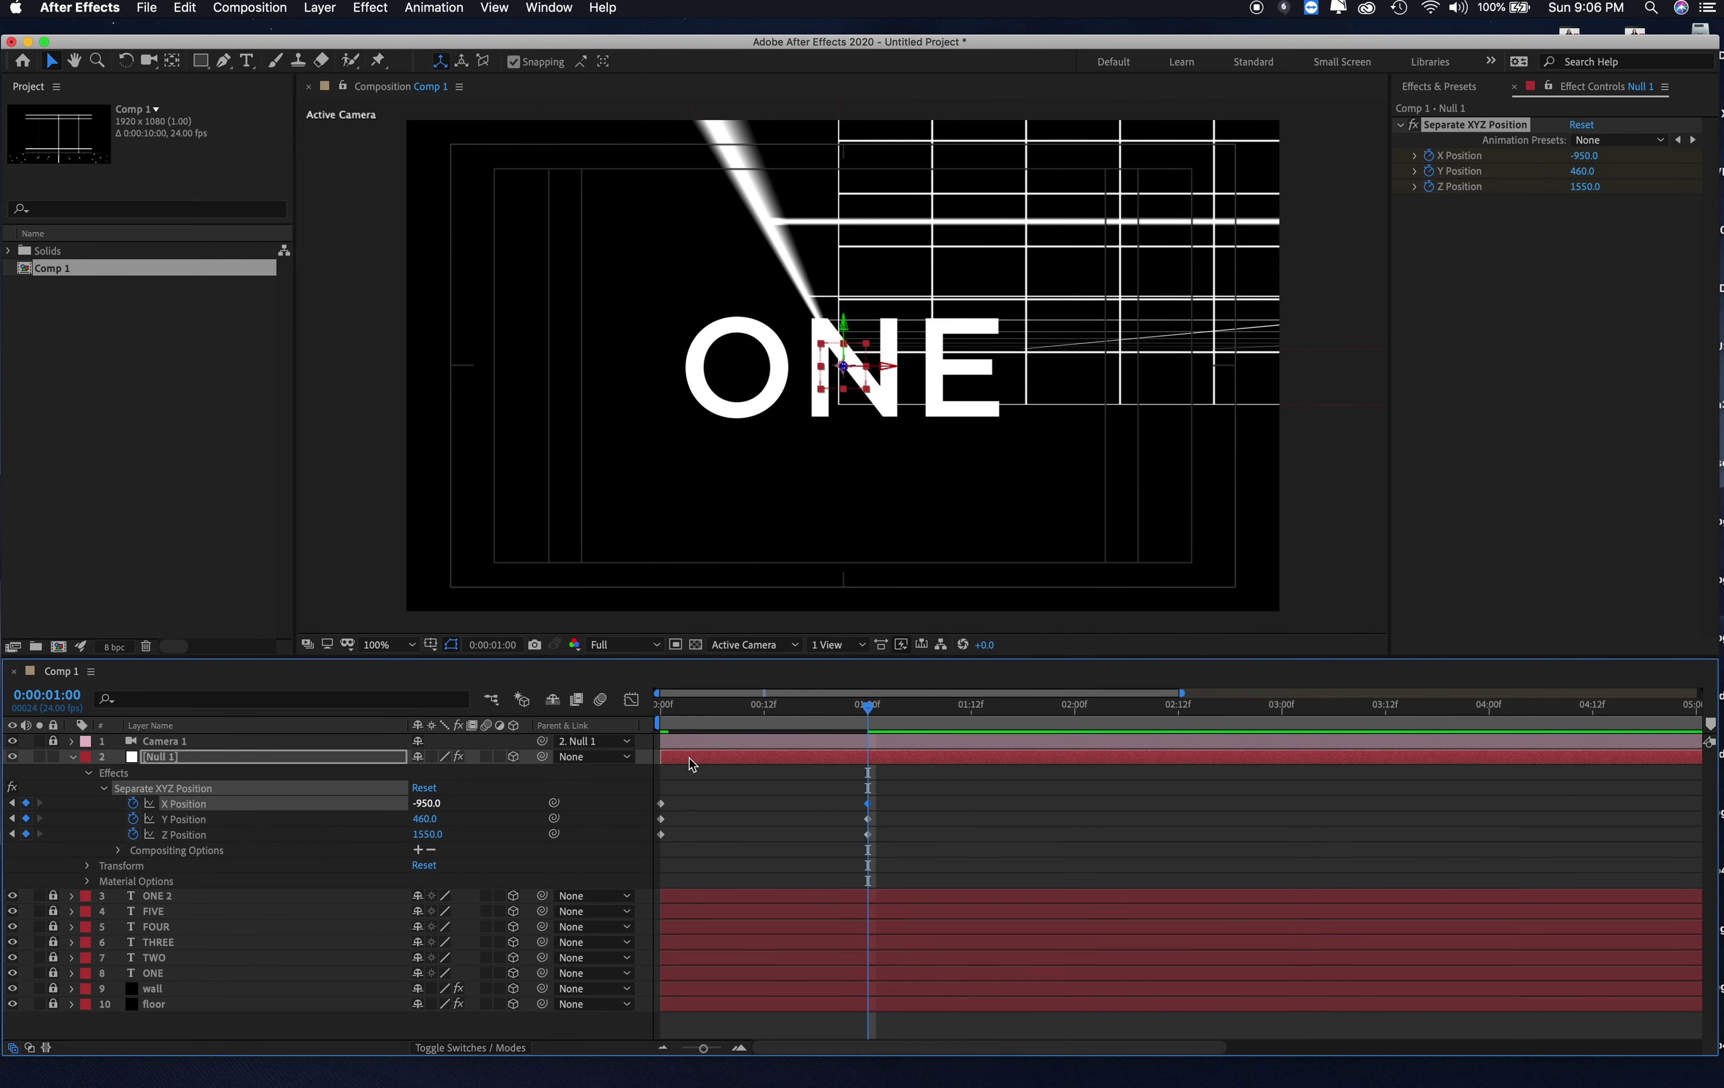
{"action": "left_click_drag", "start_coordinate": [675, 705], "coordinate": [641, 697]}
{"action": "key", "text": "space"}
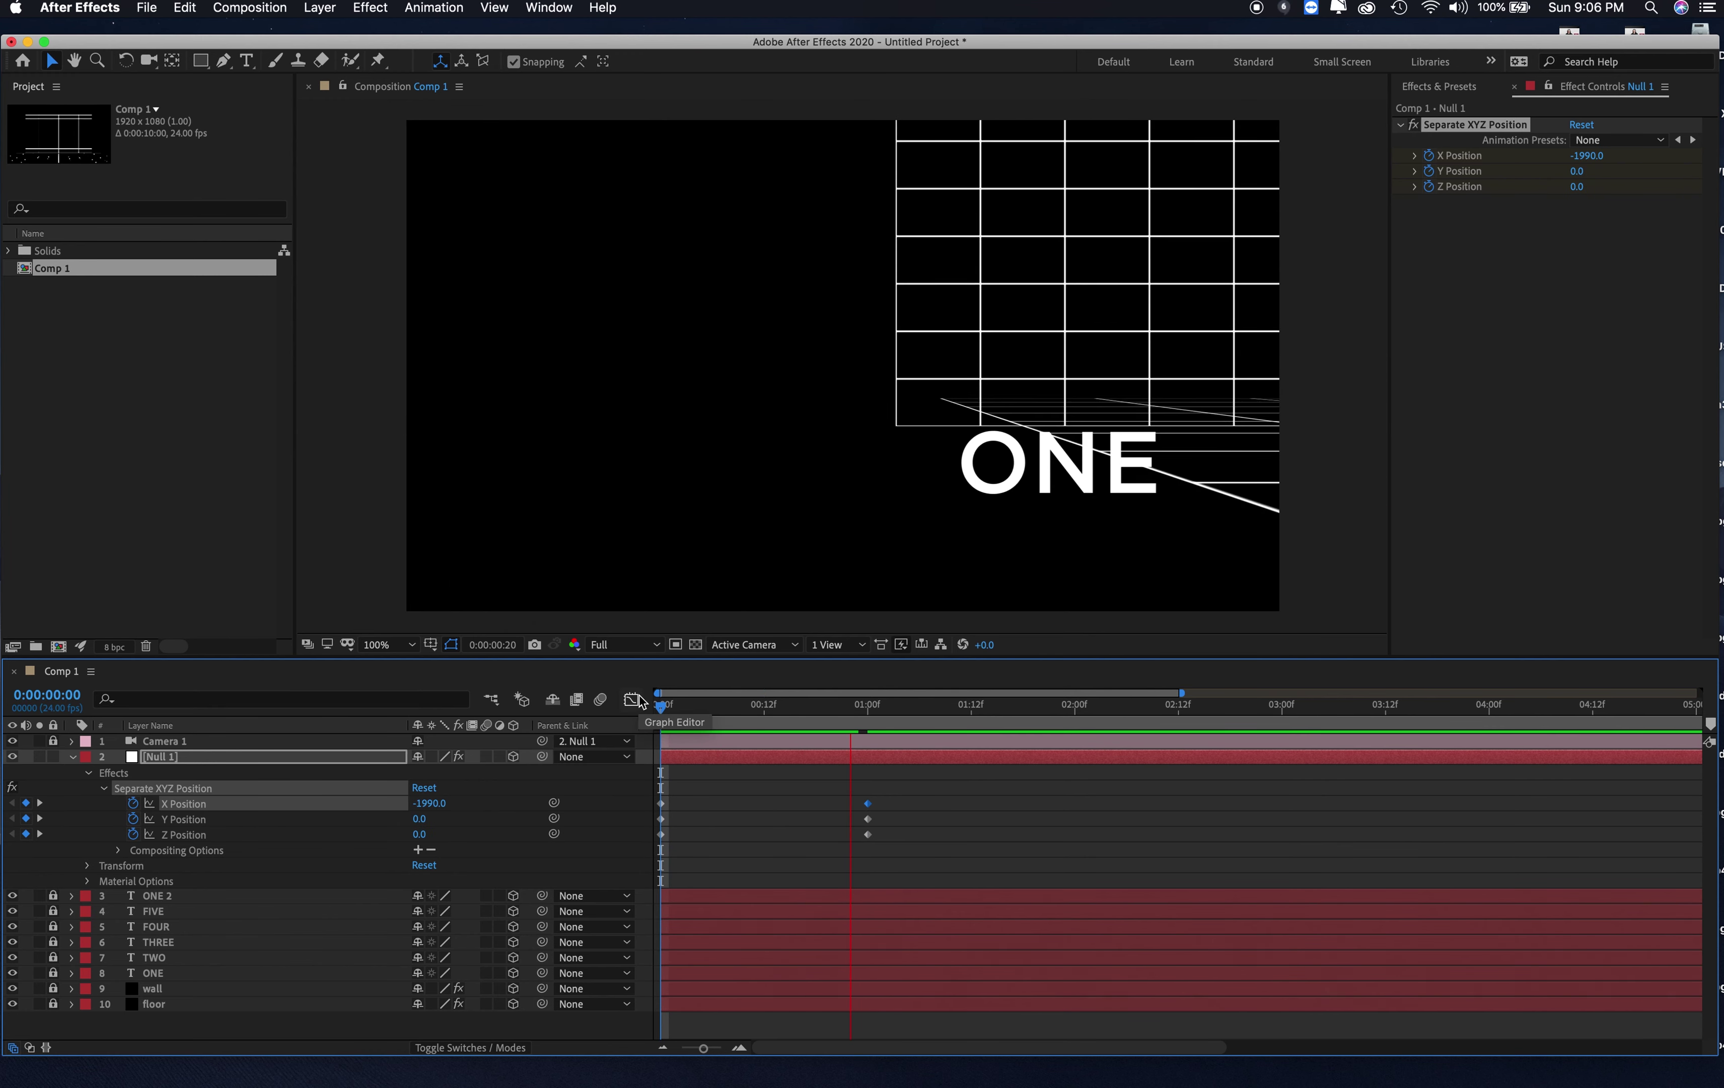
{"action": "key", "text": "space"}
Step: Hold the camera on ONE by adding X, Y and Z Position keyframes to the null at 1:12
{"action": "left_click", "coordinate": [867, 708]}
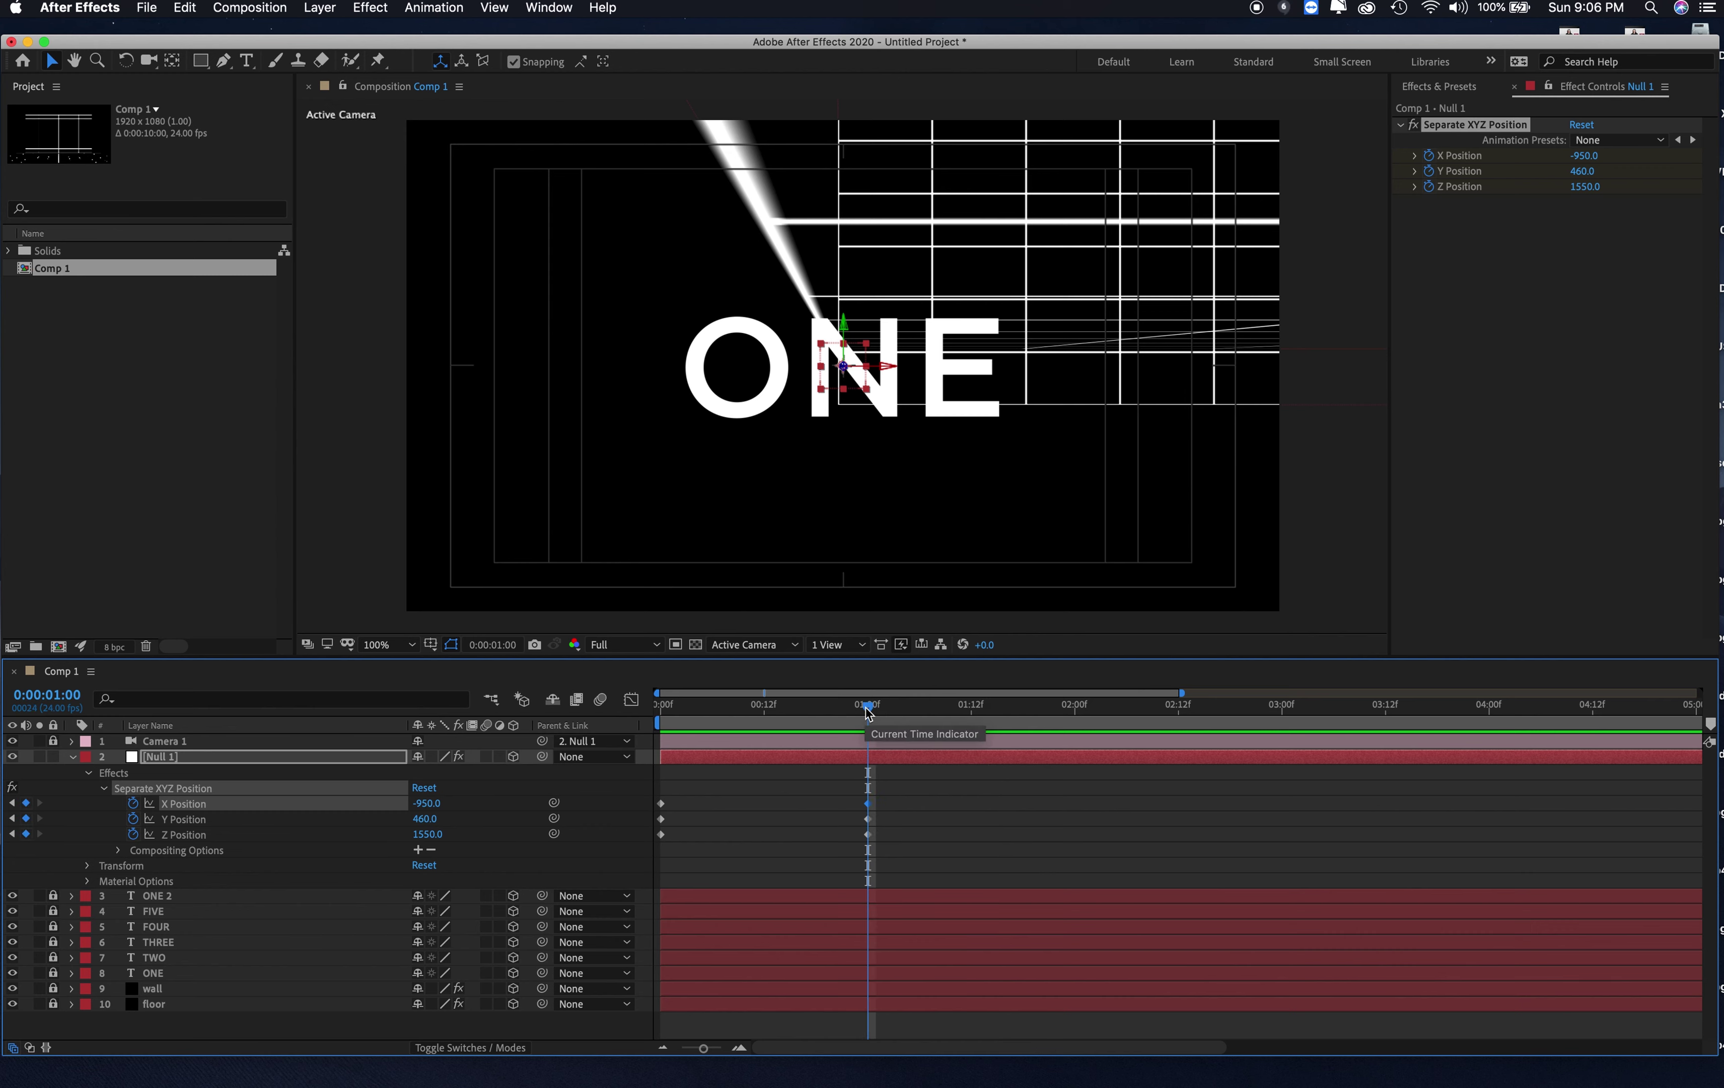
{"action": "left_click_drag", "start_coordinate": [867, 711], "coordinate": [968, 722]}
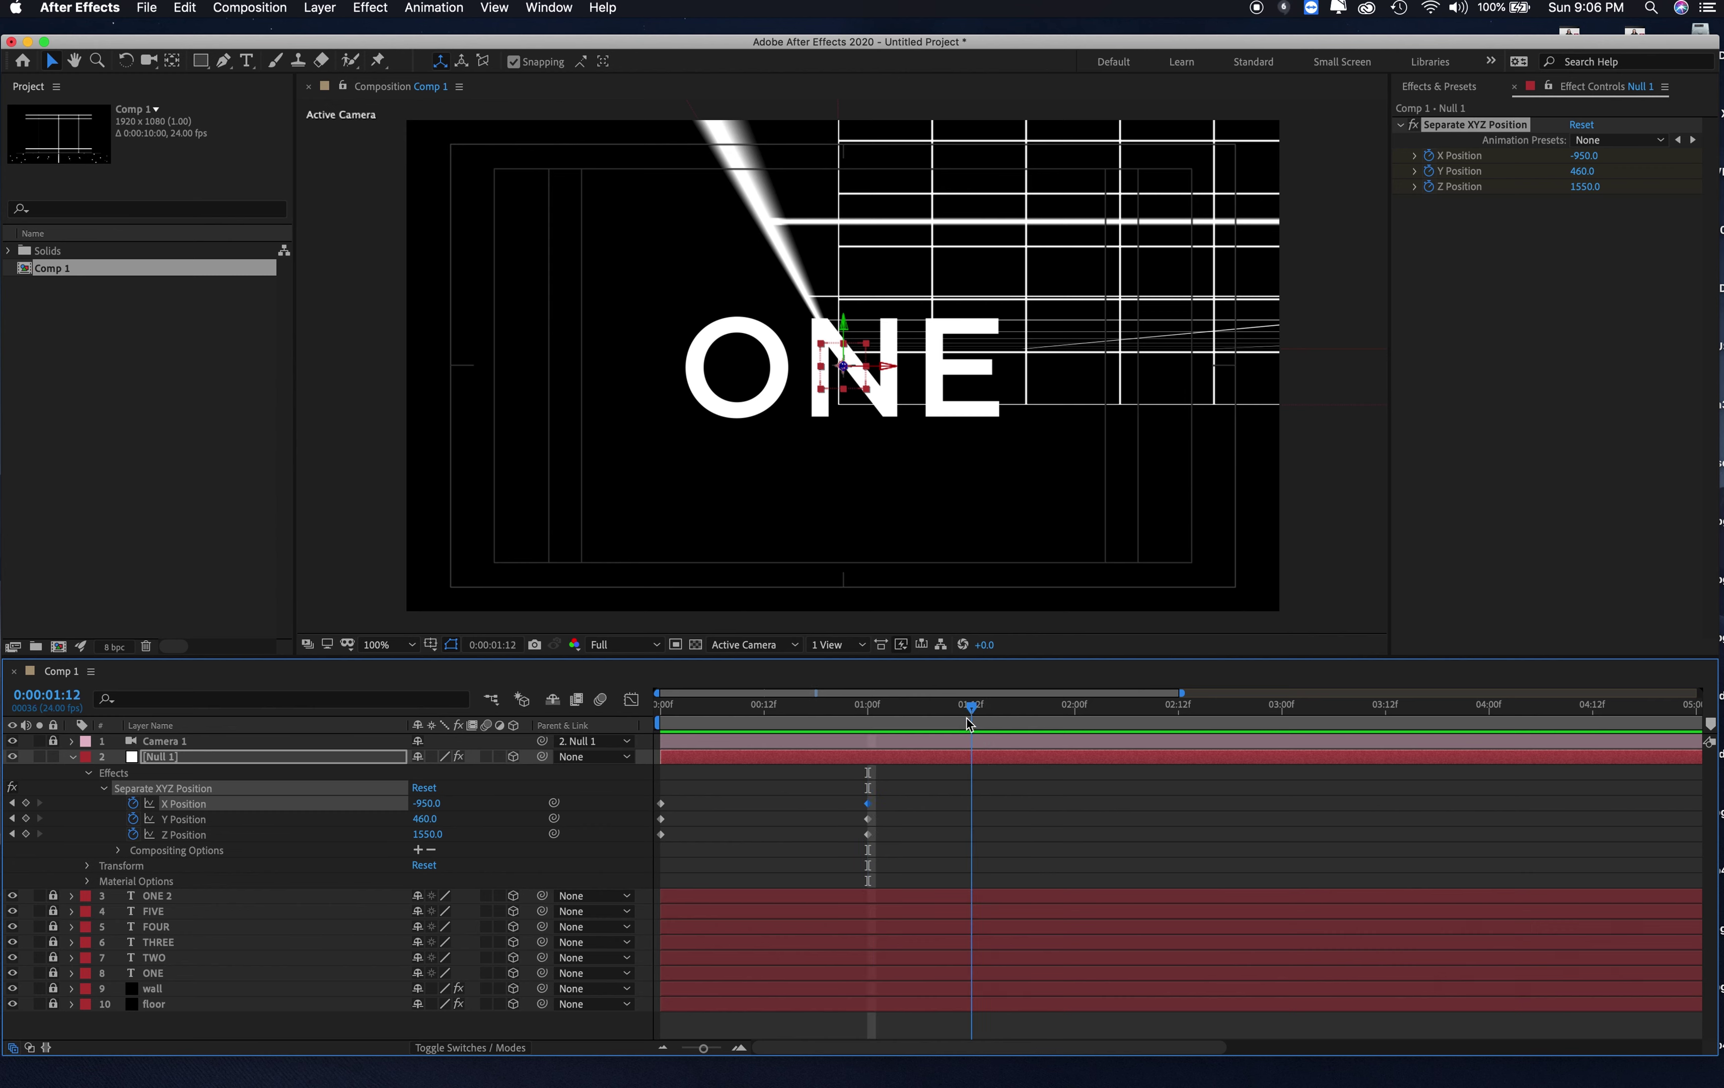
{"action": "left_click", "coordinate": [26, 803]}
{"action": "left_click", "coordinate": [25, 819]}
{"action": "left_click", "coordinate": [26, 833]}
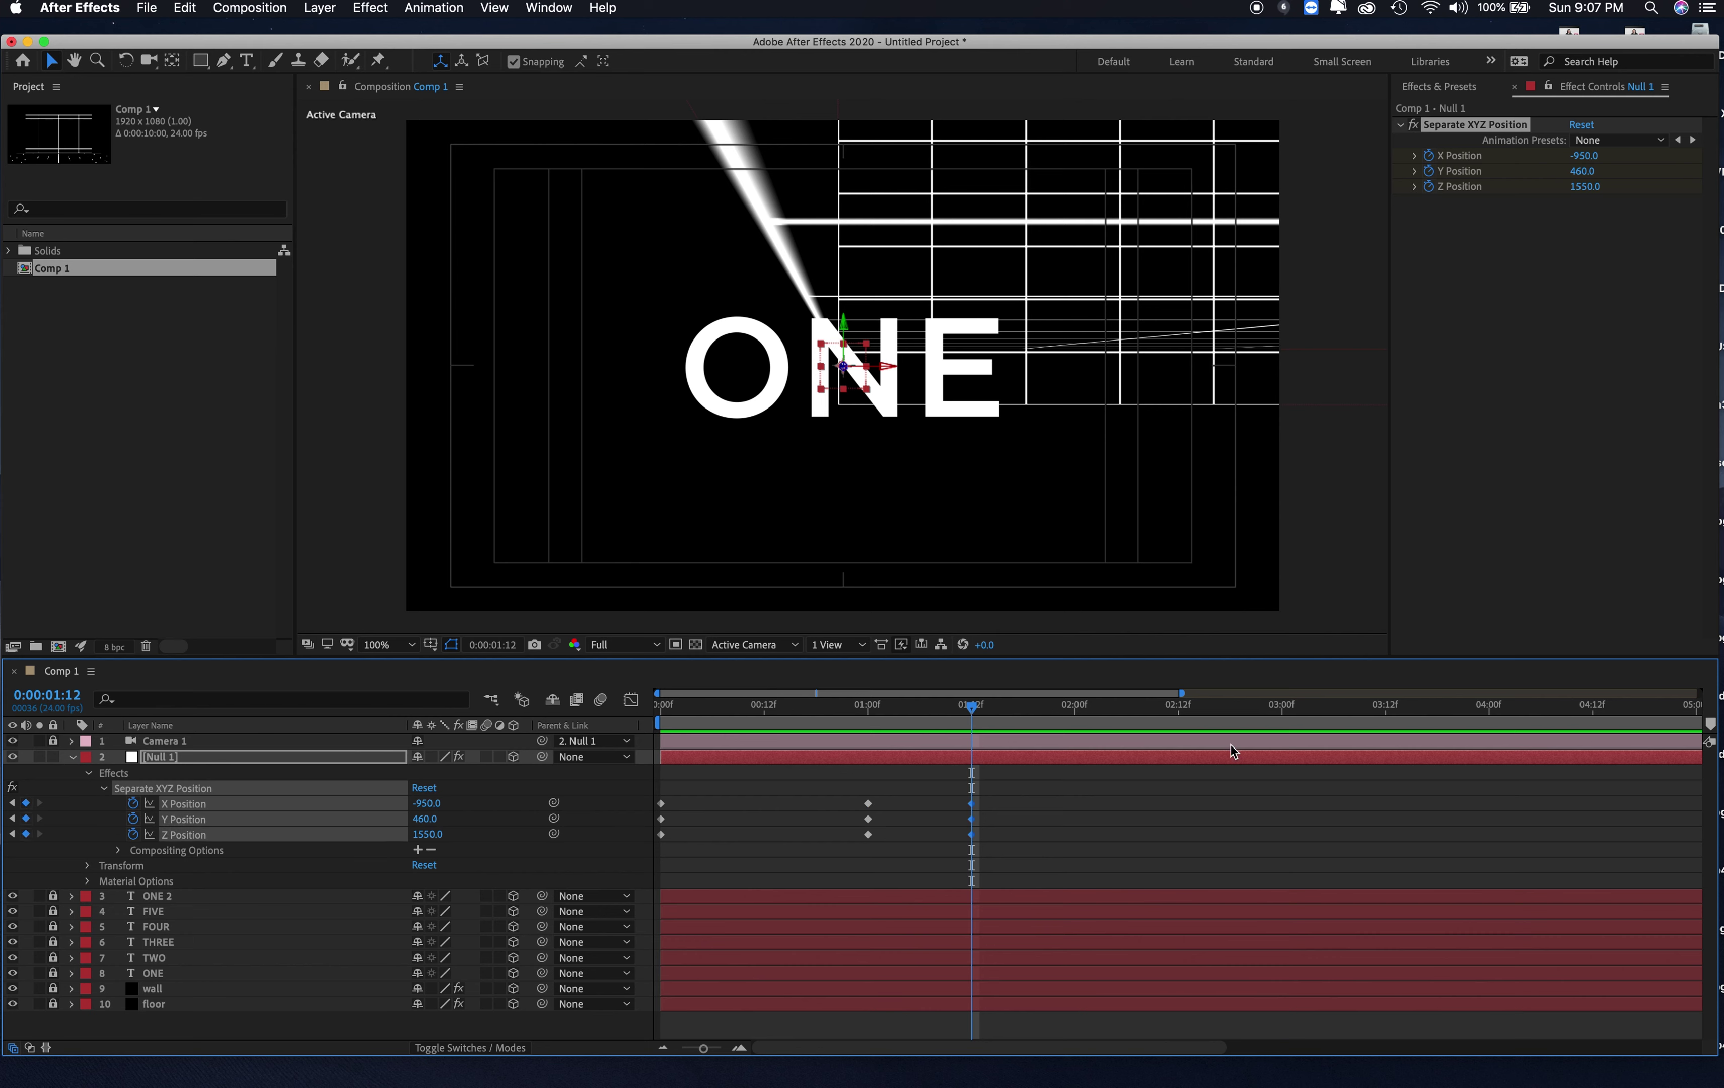
Step: Keyframe the null at 2:00 with X -460, Y 470 and Z 1900 to frame TWO, and preview the move from 1:12
{"action": "left_click_drag", "start_coordinate": [974, 709], "coordinate": [1084, 735]}
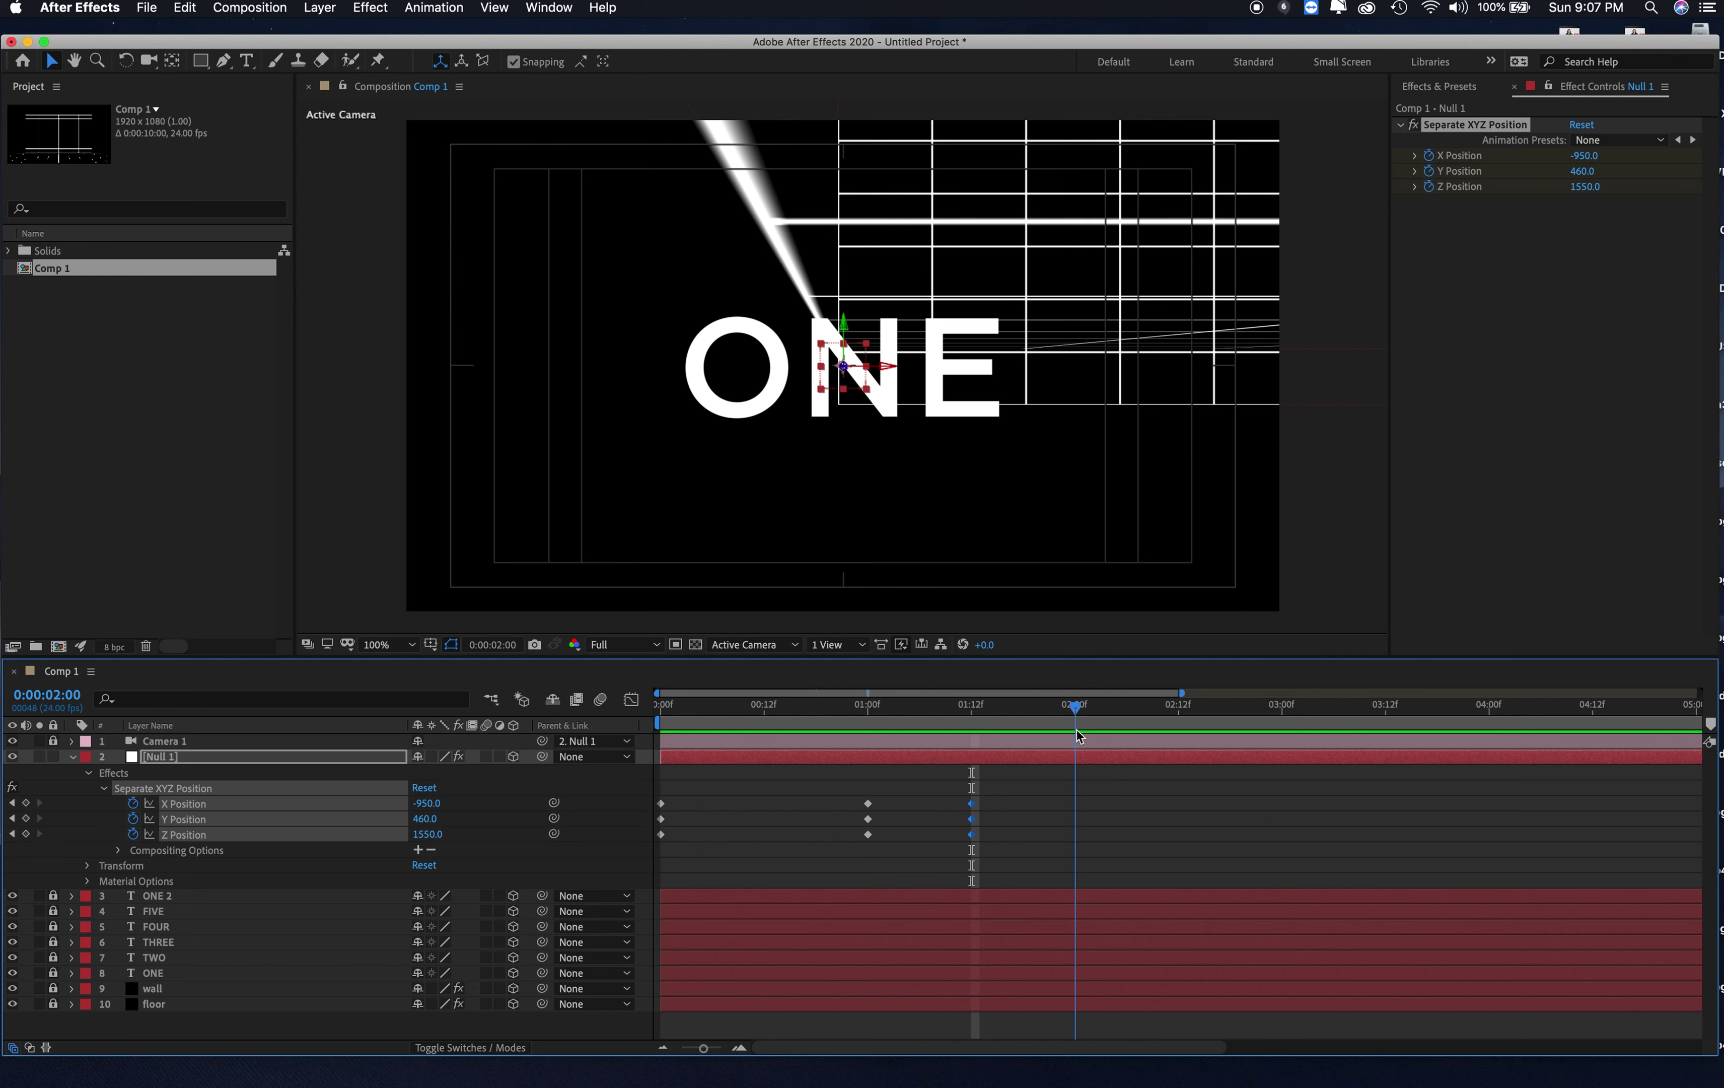
{"action": "left_click", "coordinate": [26, 804]}
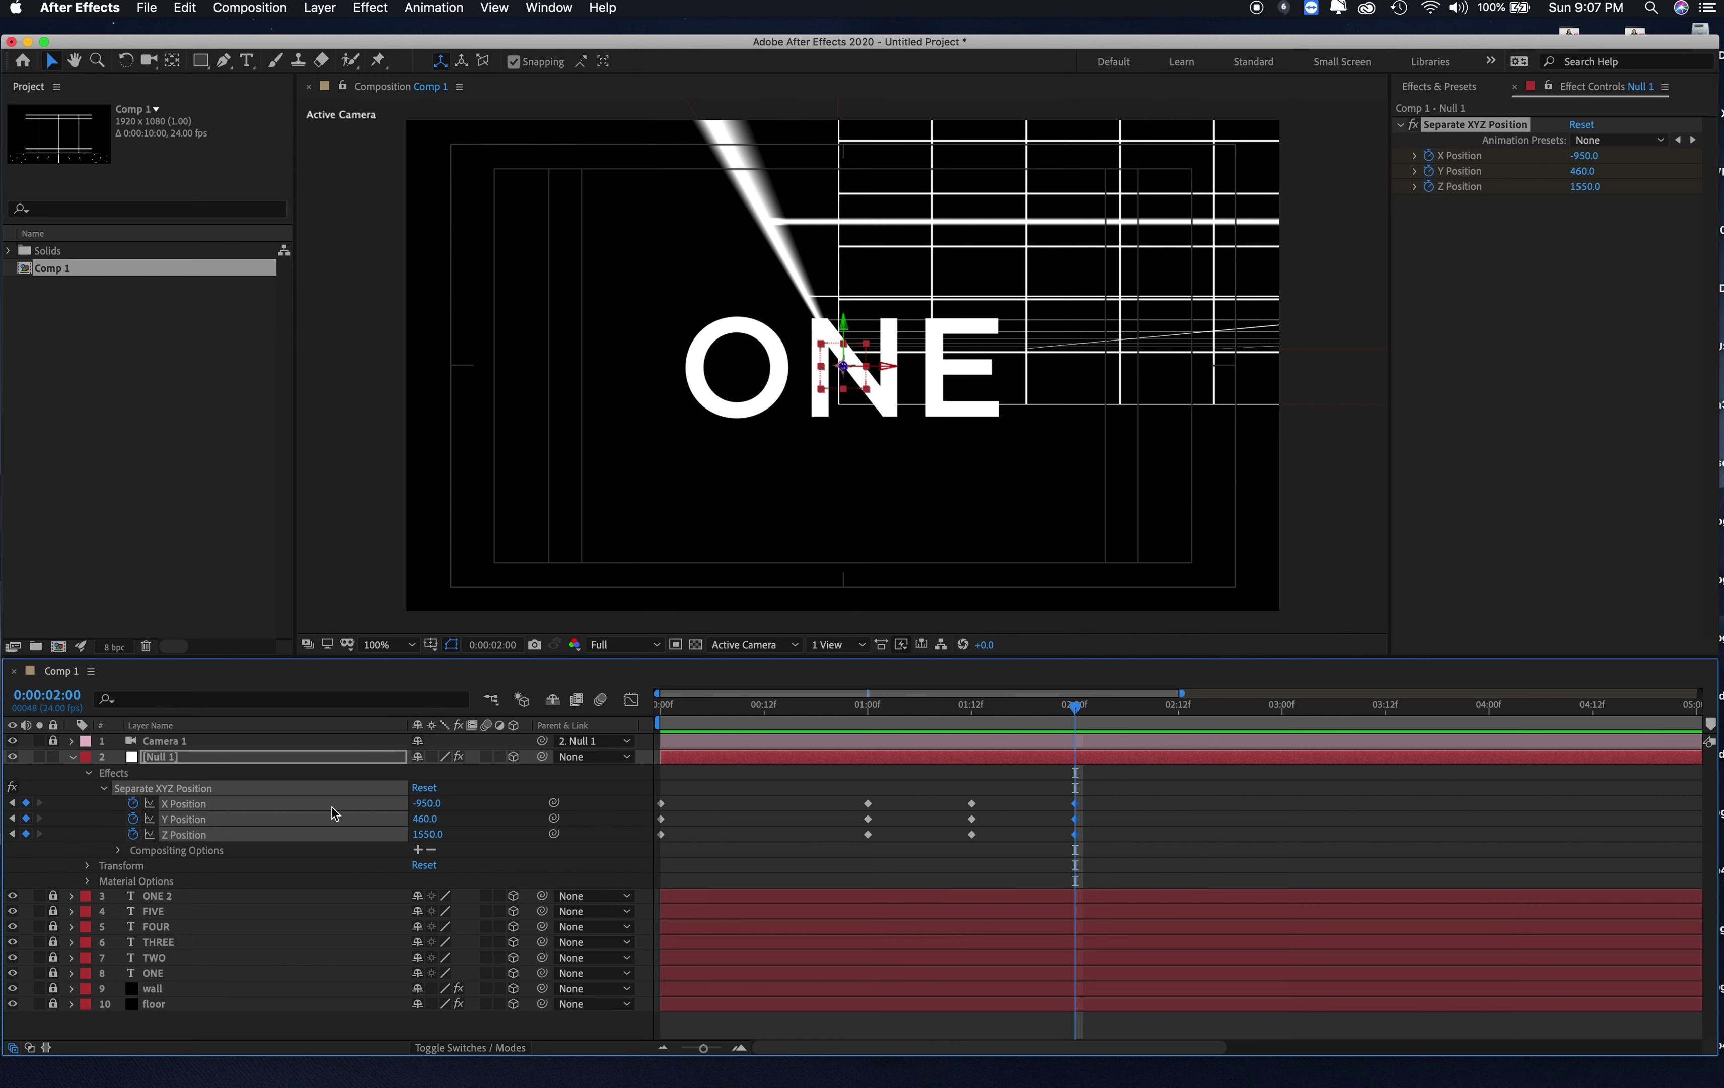
{"action": "mouse_move", "coordinate": [424, 834]}
{"action": "left_mouse_down"}
{"action": "mouse_move", "coordinate": [326, 822]}
{"action": "mouse_move", "coordinate": [464, 812]}
{"action": "mouse_move", "coordinate": [491, 817]}
{"action": "mouse_move", "coordinate": [464, 841]}
{"action": "mouse_move", "coordinate": [486, 844]}
{"action": "mouse_move", "coordinate": [410, 816]}
{"action": "mouse_move", "coordinate": [439, 809]}
{"action": "left_mouse_up"}
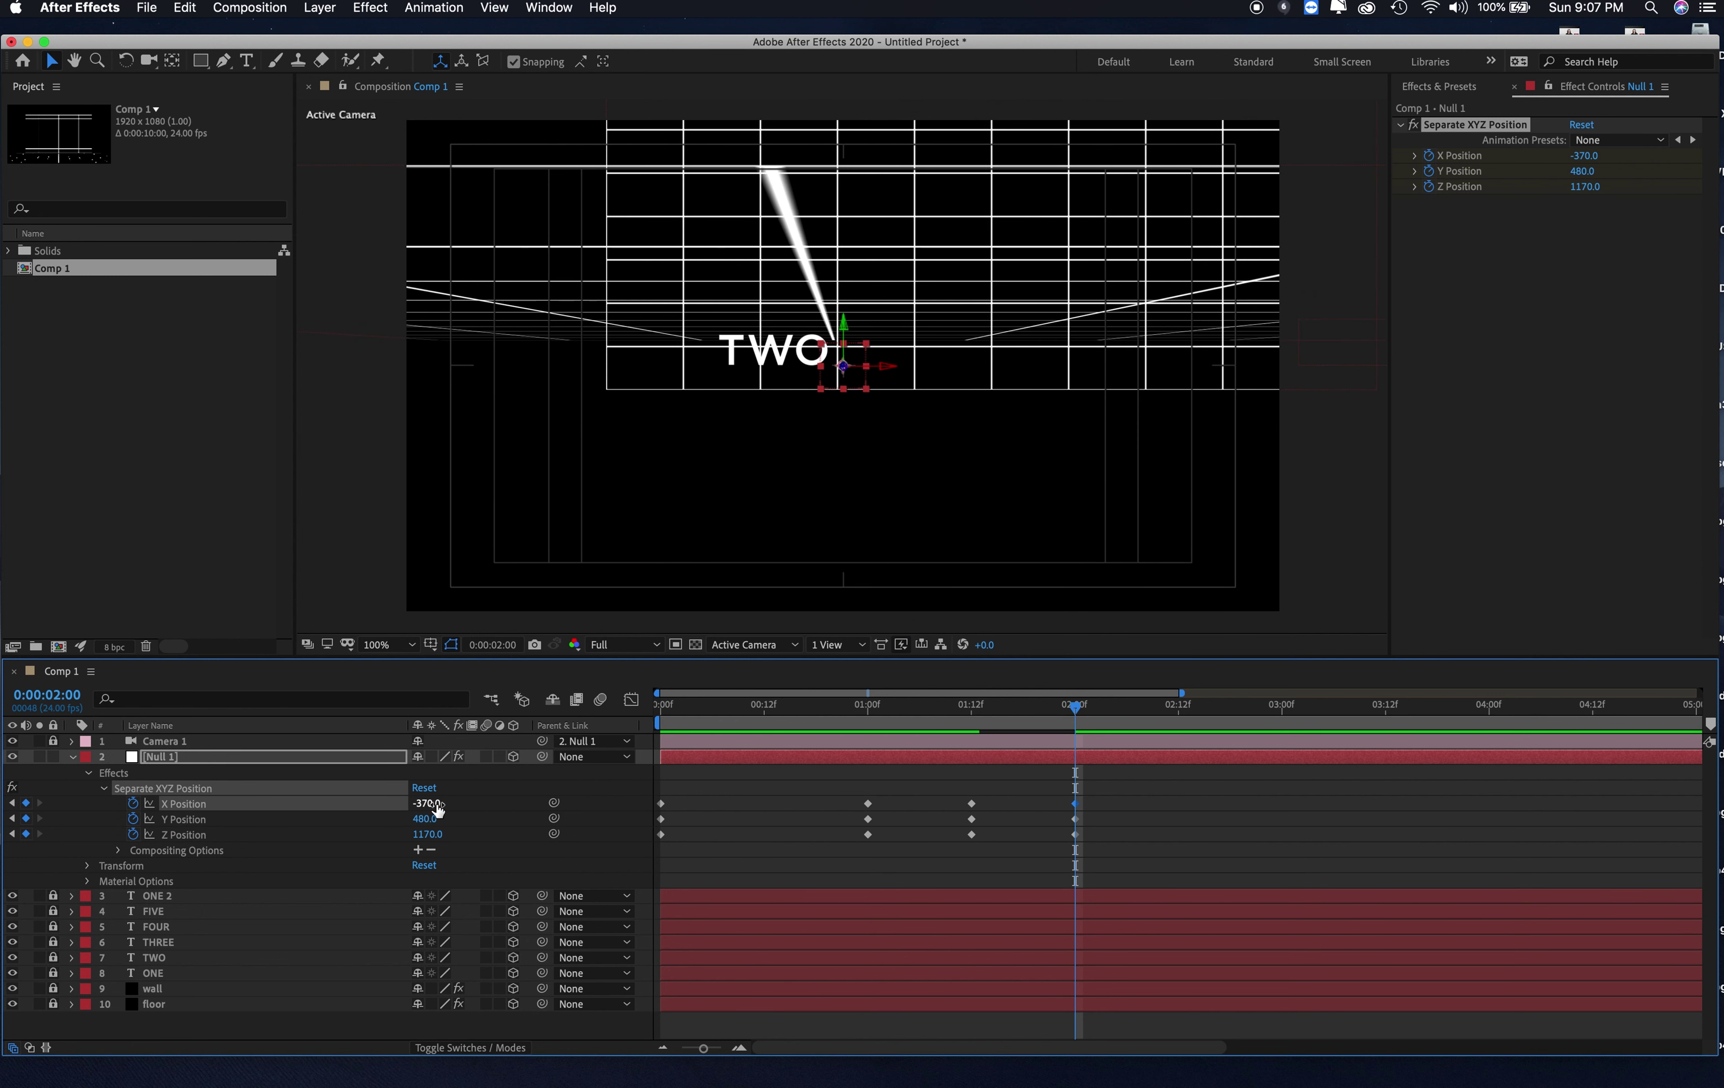
{"action": "left_click_drag", "start_coordinate": [421, 801], "coordinate": [417, 801]}
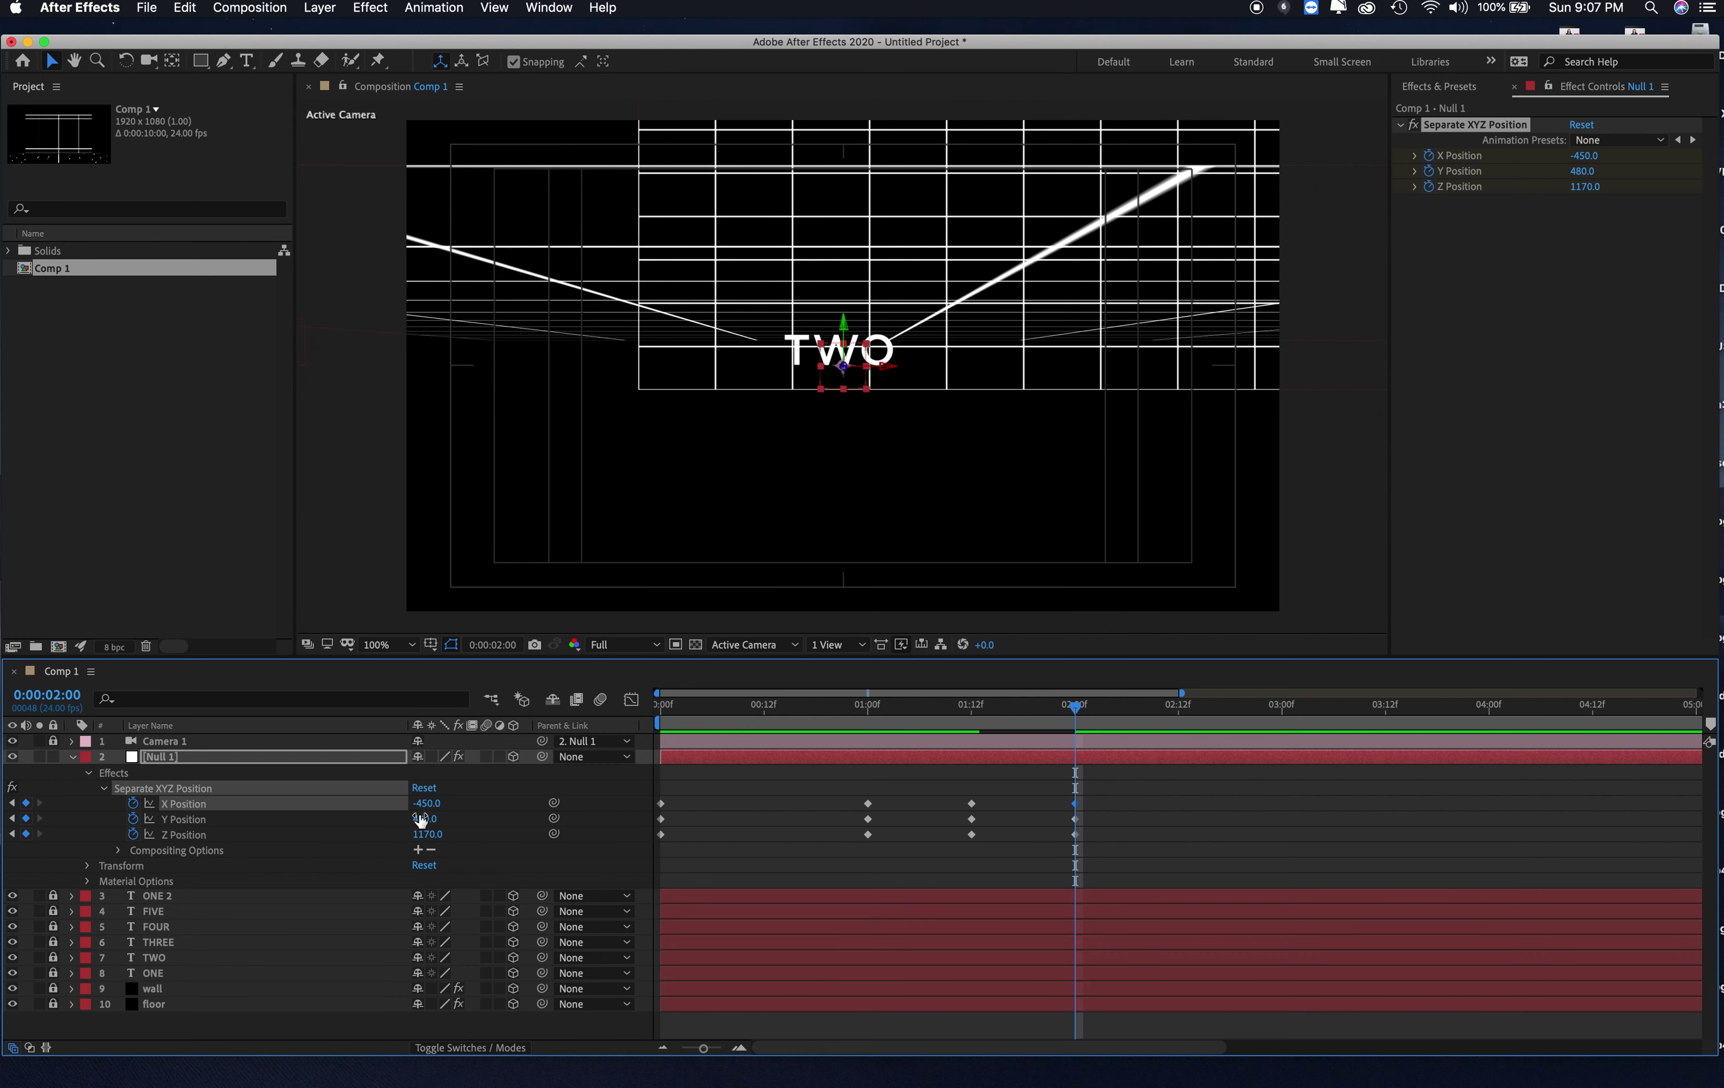
{"action": "mouse_move", "coordinate": [424, 818]}
{"action": "left_mouse_down"}
{"action": "mouse_move", "coordinate": [453, 842]}
{"action": "mouse_move", "coordinate": [552, 855]}
{"action": "mouse_move", "coordinate": [424, 806]}
{"action": "left_mouse_up"}
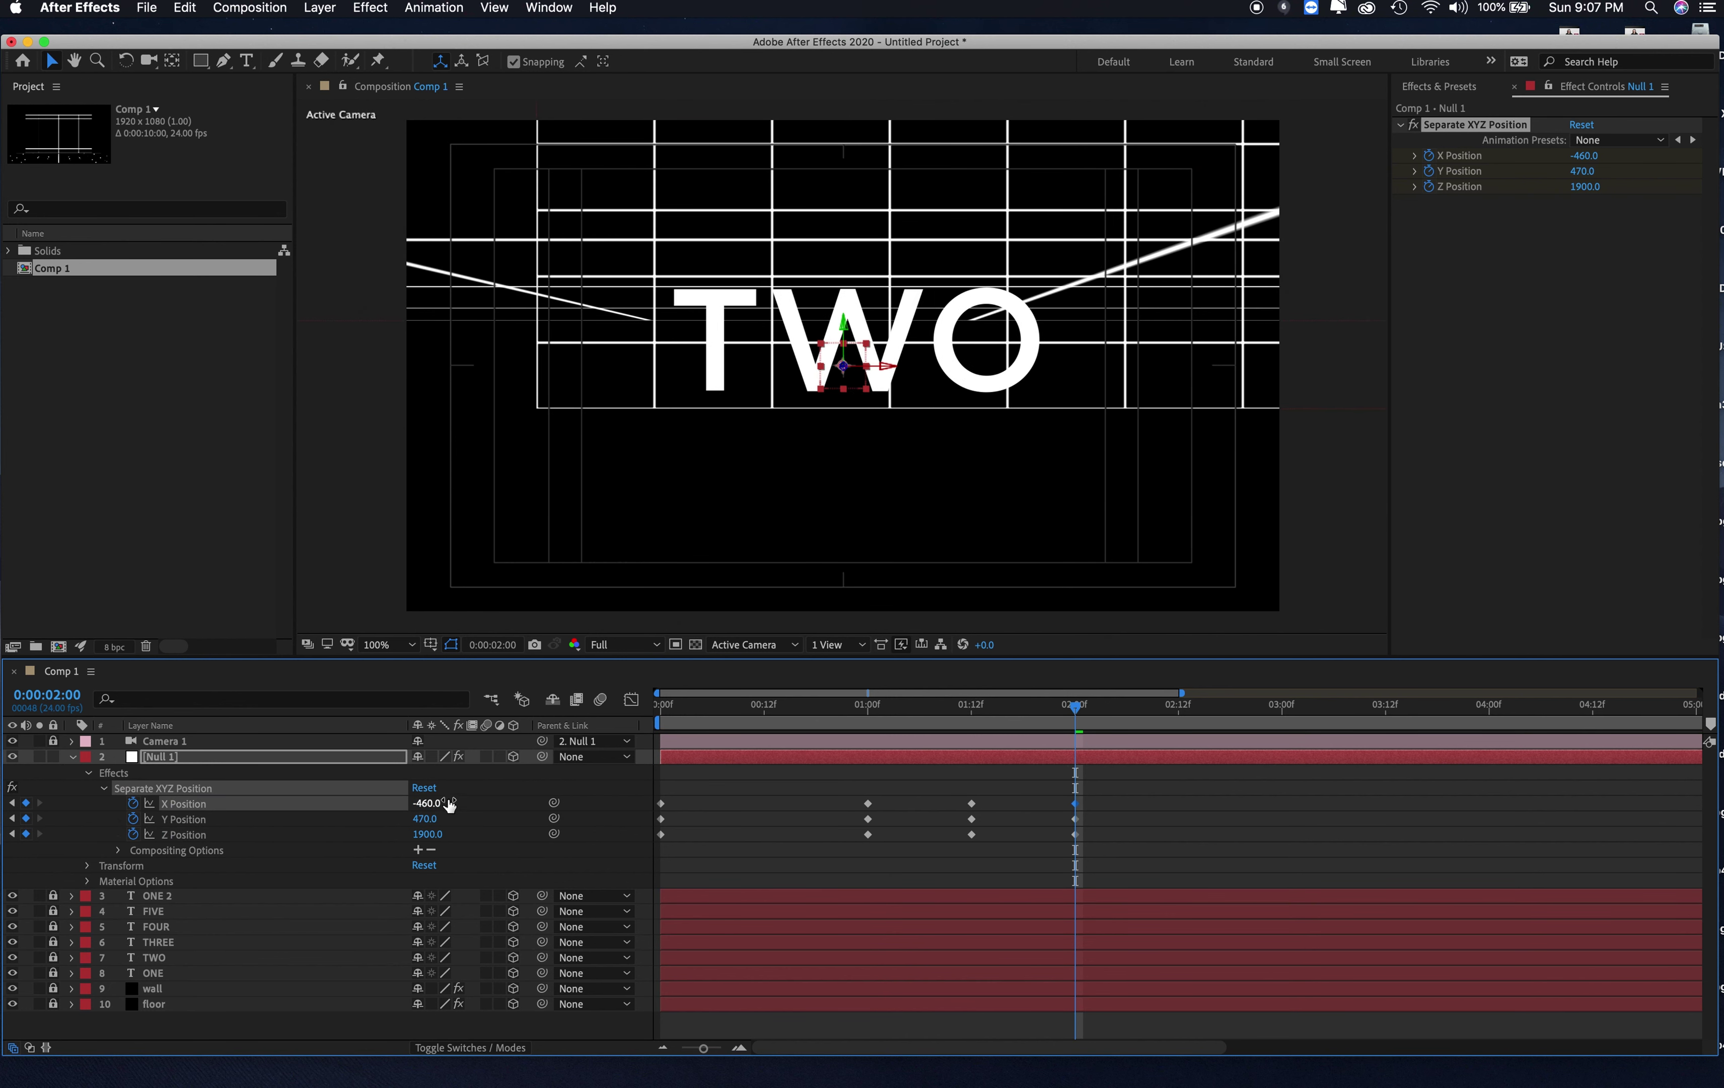
{"action": "left_click_drag", "start_coordinate": [1087, 715], "coordinate": [973, 736]}
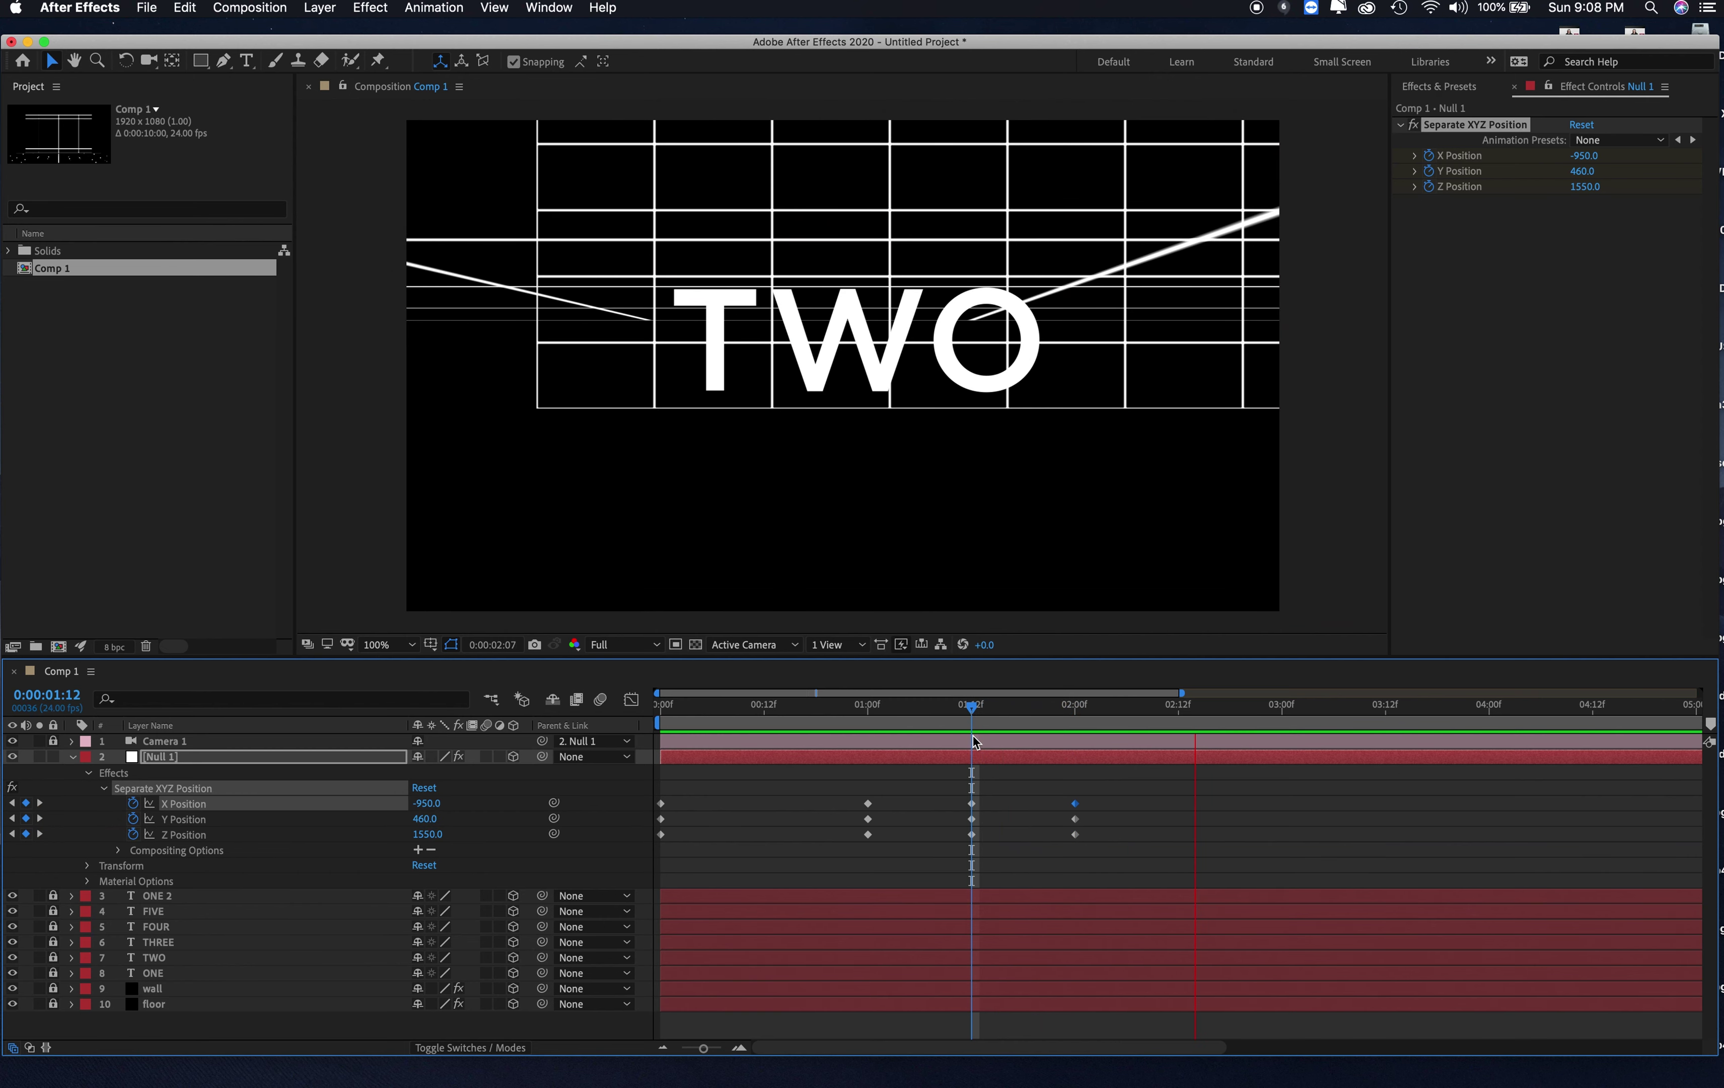
Step: Hold the camera on TWO by adding X, Y and Z Position keyframes to the null at 2:12
{"action": "left_click", "coordinate": [1074, 706]}
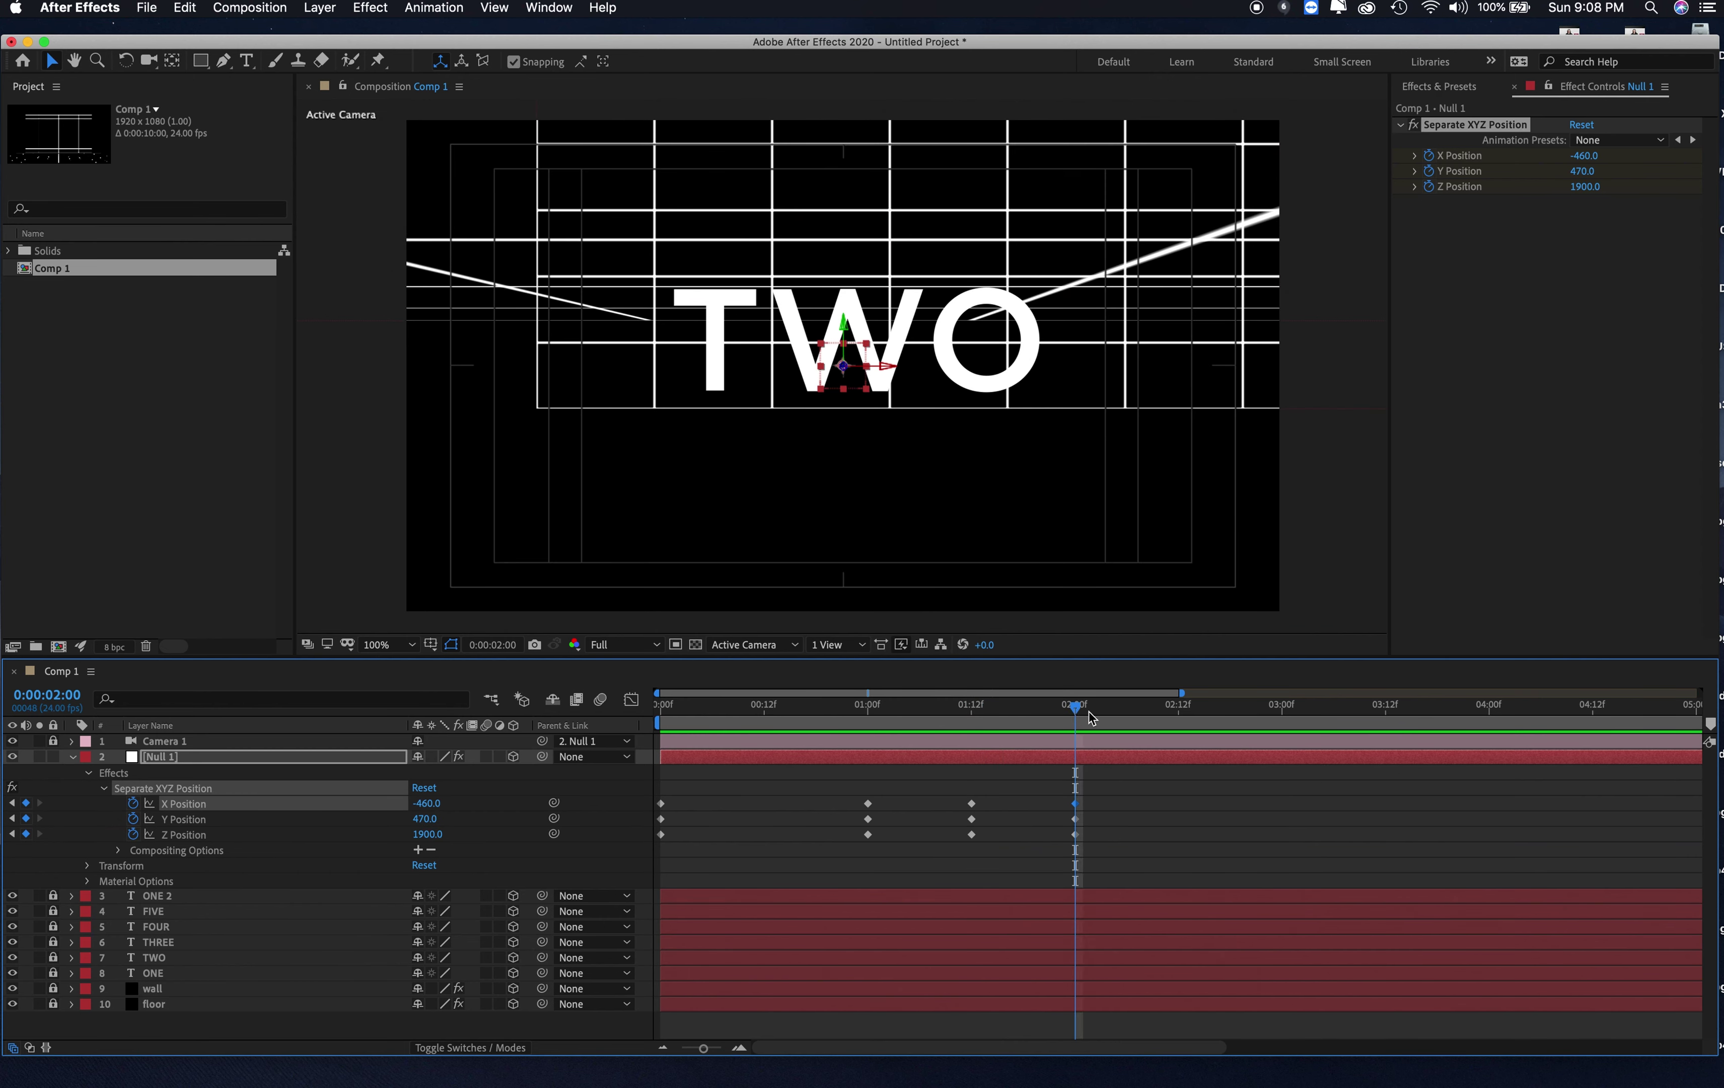
{"action": "left_click_drag", "start_coordinate": [1091, 715], "coordinate": [1179, 711]}
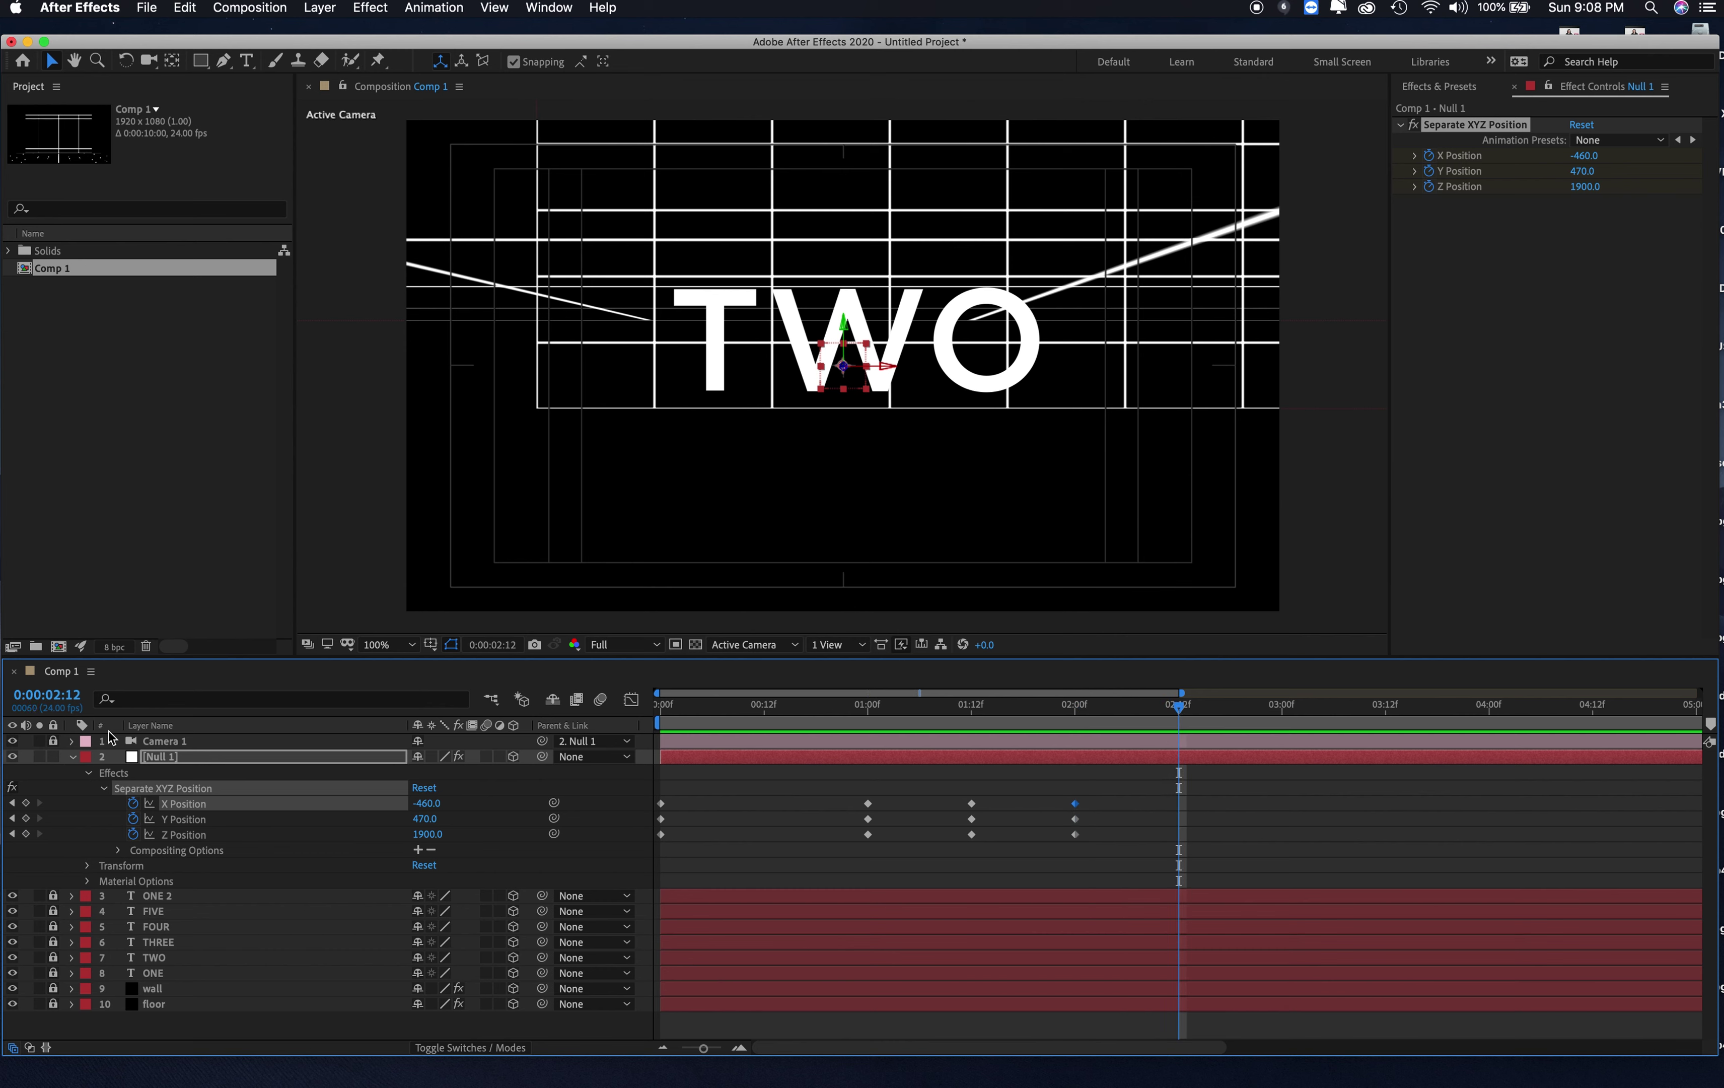
{"action": "left_click", "coordinate": [27, 803]}
{"action": "left_click", "coordinate": [27, 819]}
{"action": "left_click", "coordinate": [26, 833]}
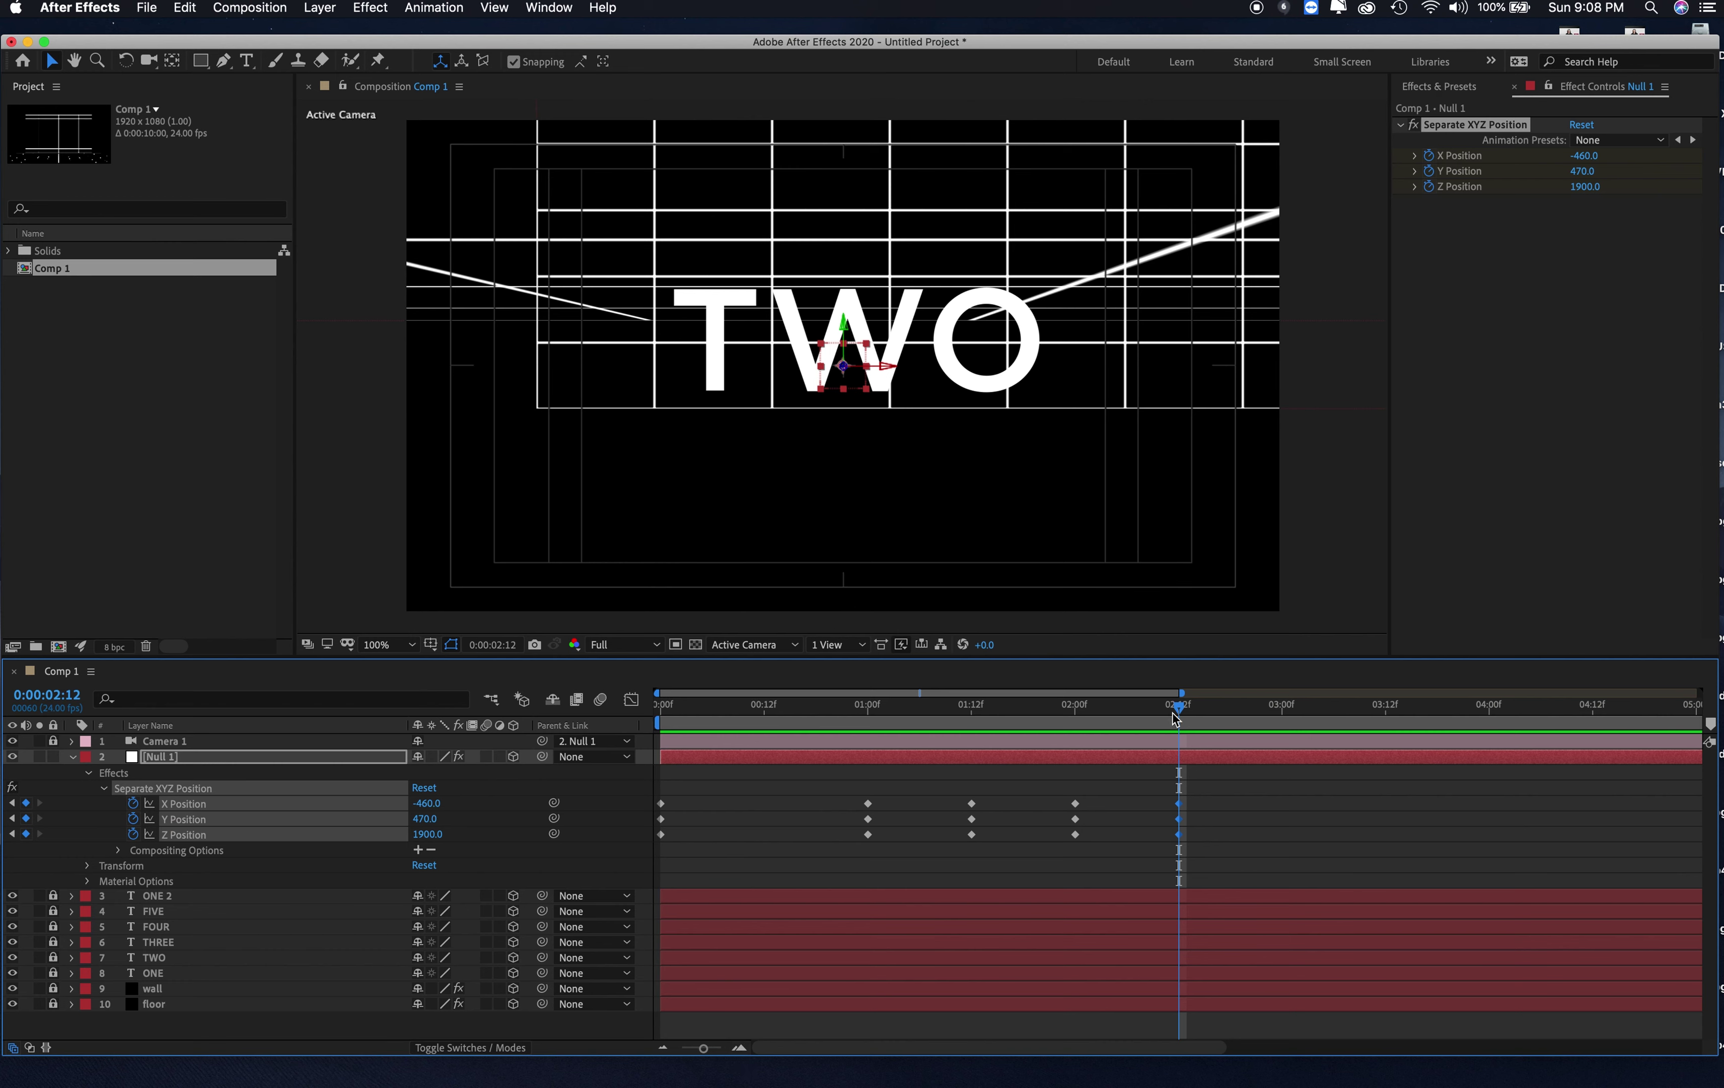
Step: Keyframe the null at 3:00 with X -190, Y -90 and Z 1970 to frame THREE, and hold those values with keyframes at 3:12
{"action": "left_click_drag", "start_coordinate": [1183, 715], "coordinate": [1279, 713]}
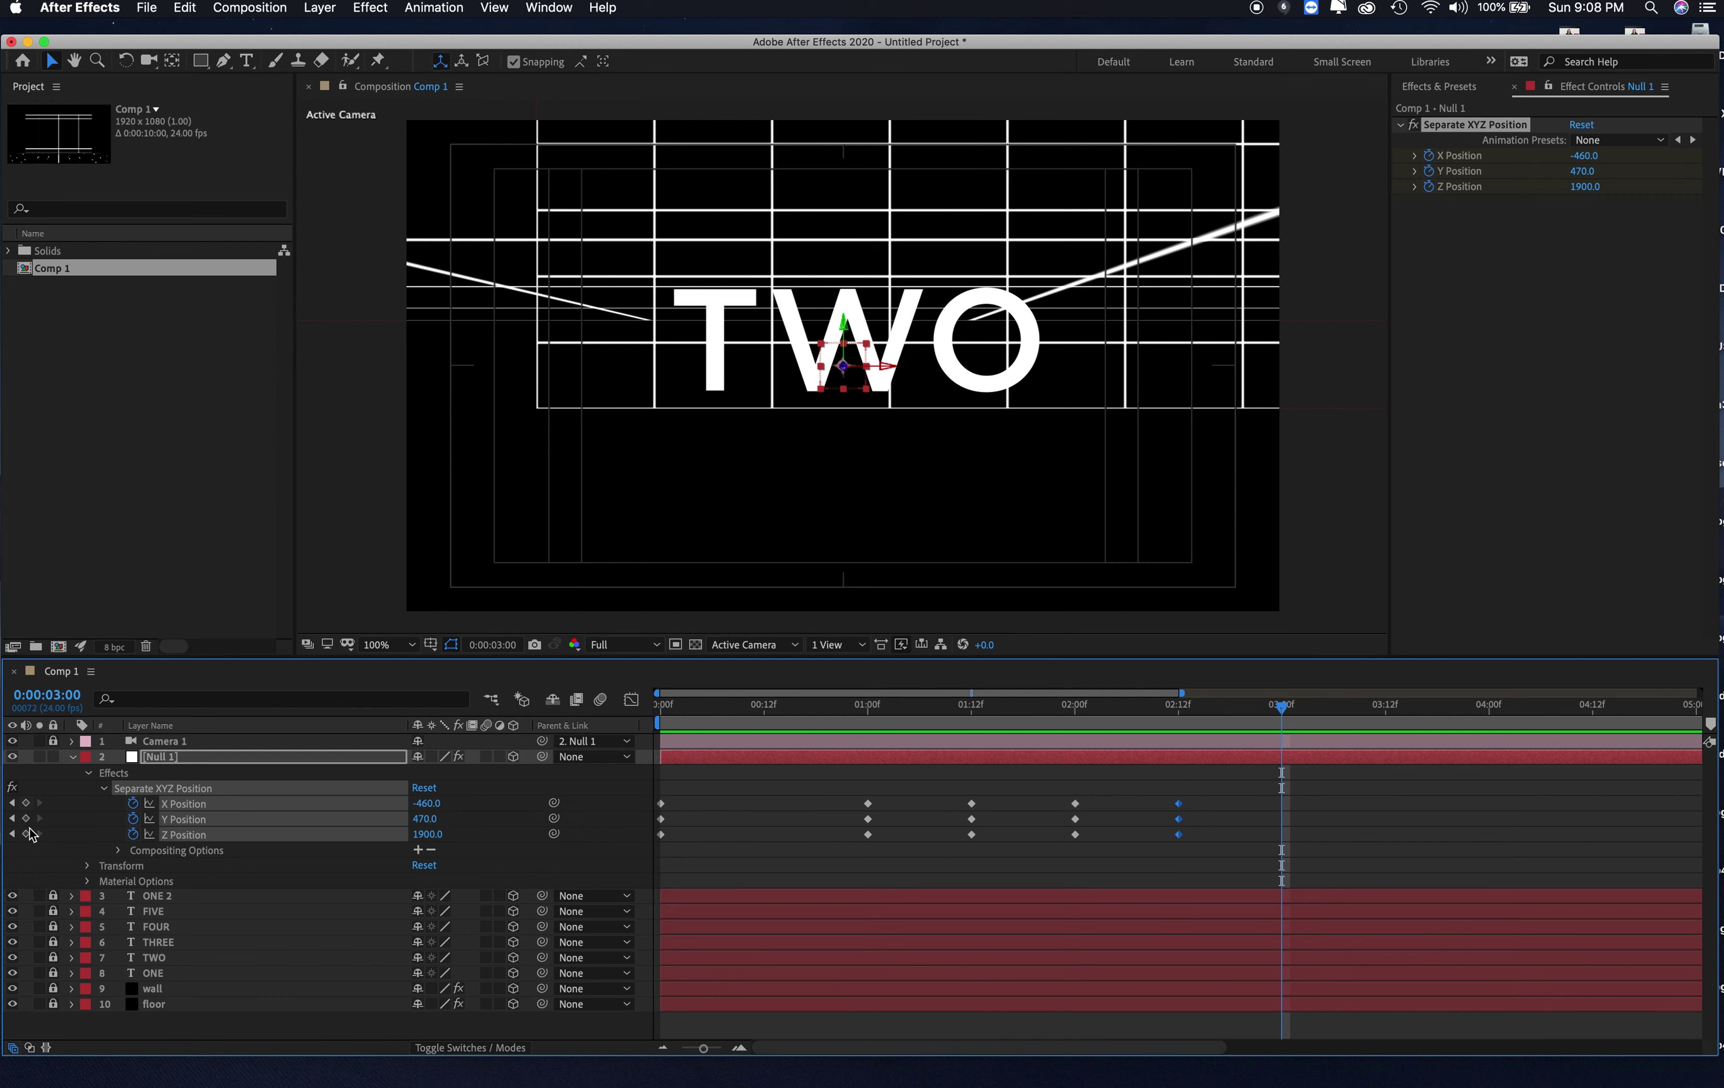
{"action": "left_click_drag", "start_coordinate": [374, 833], "coordinate": [549, 873]}
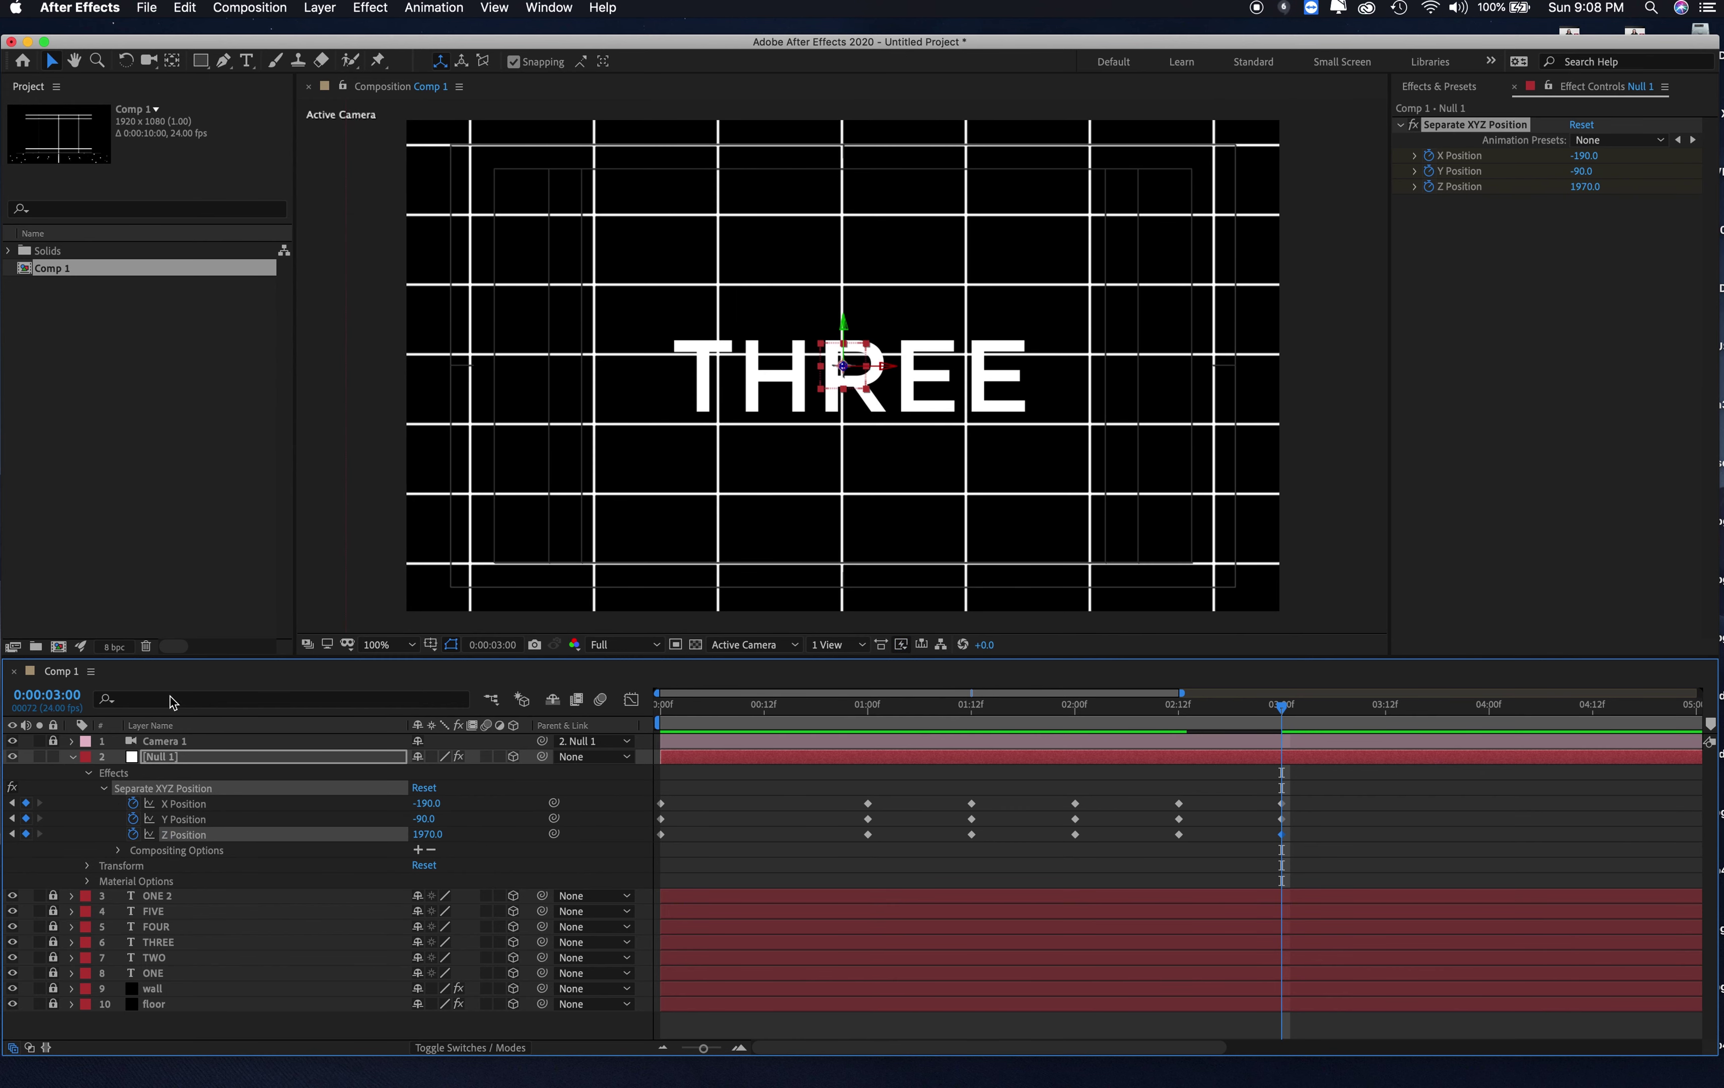
{"action": "left_click", "coordinate": [77, 695]}
{"action": "key", "text": "Return"}
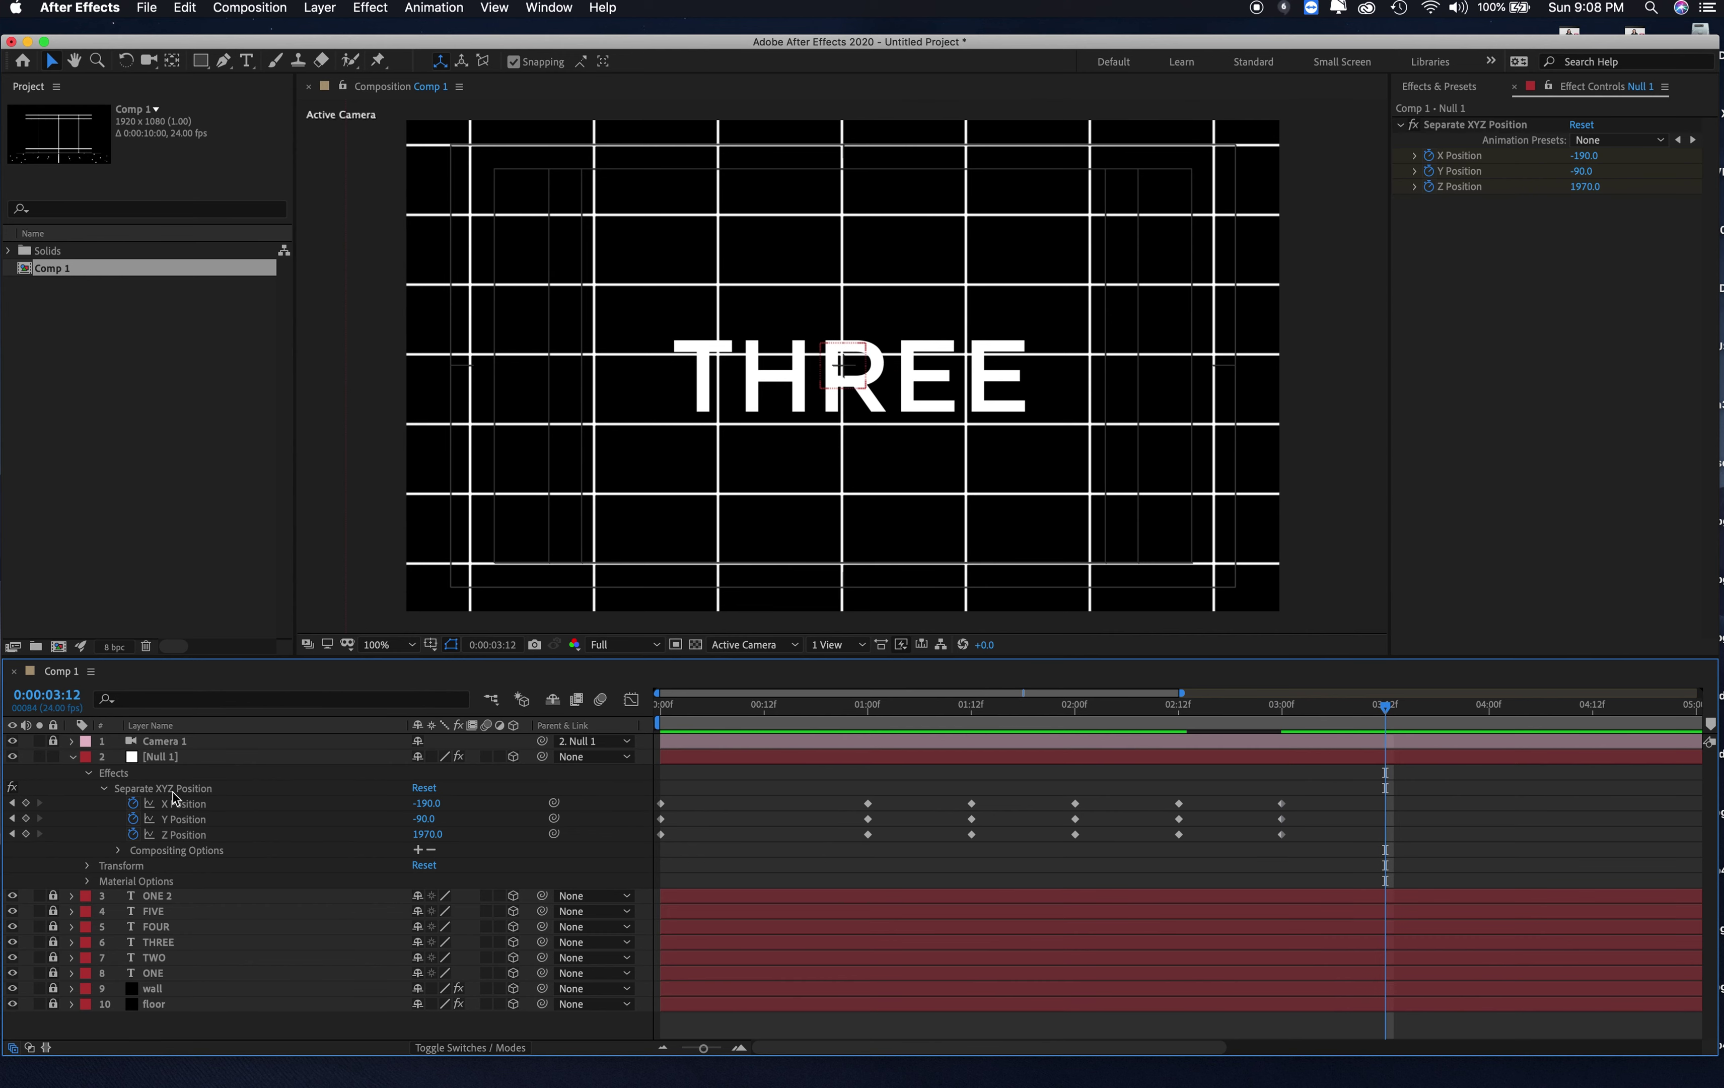
{"action": "left_click", "coordinate": [26, 802]}
{"action": "left_click", "coordinate": [26, 818]}
{"action": "left_click", "coordinate": [26, 833]}
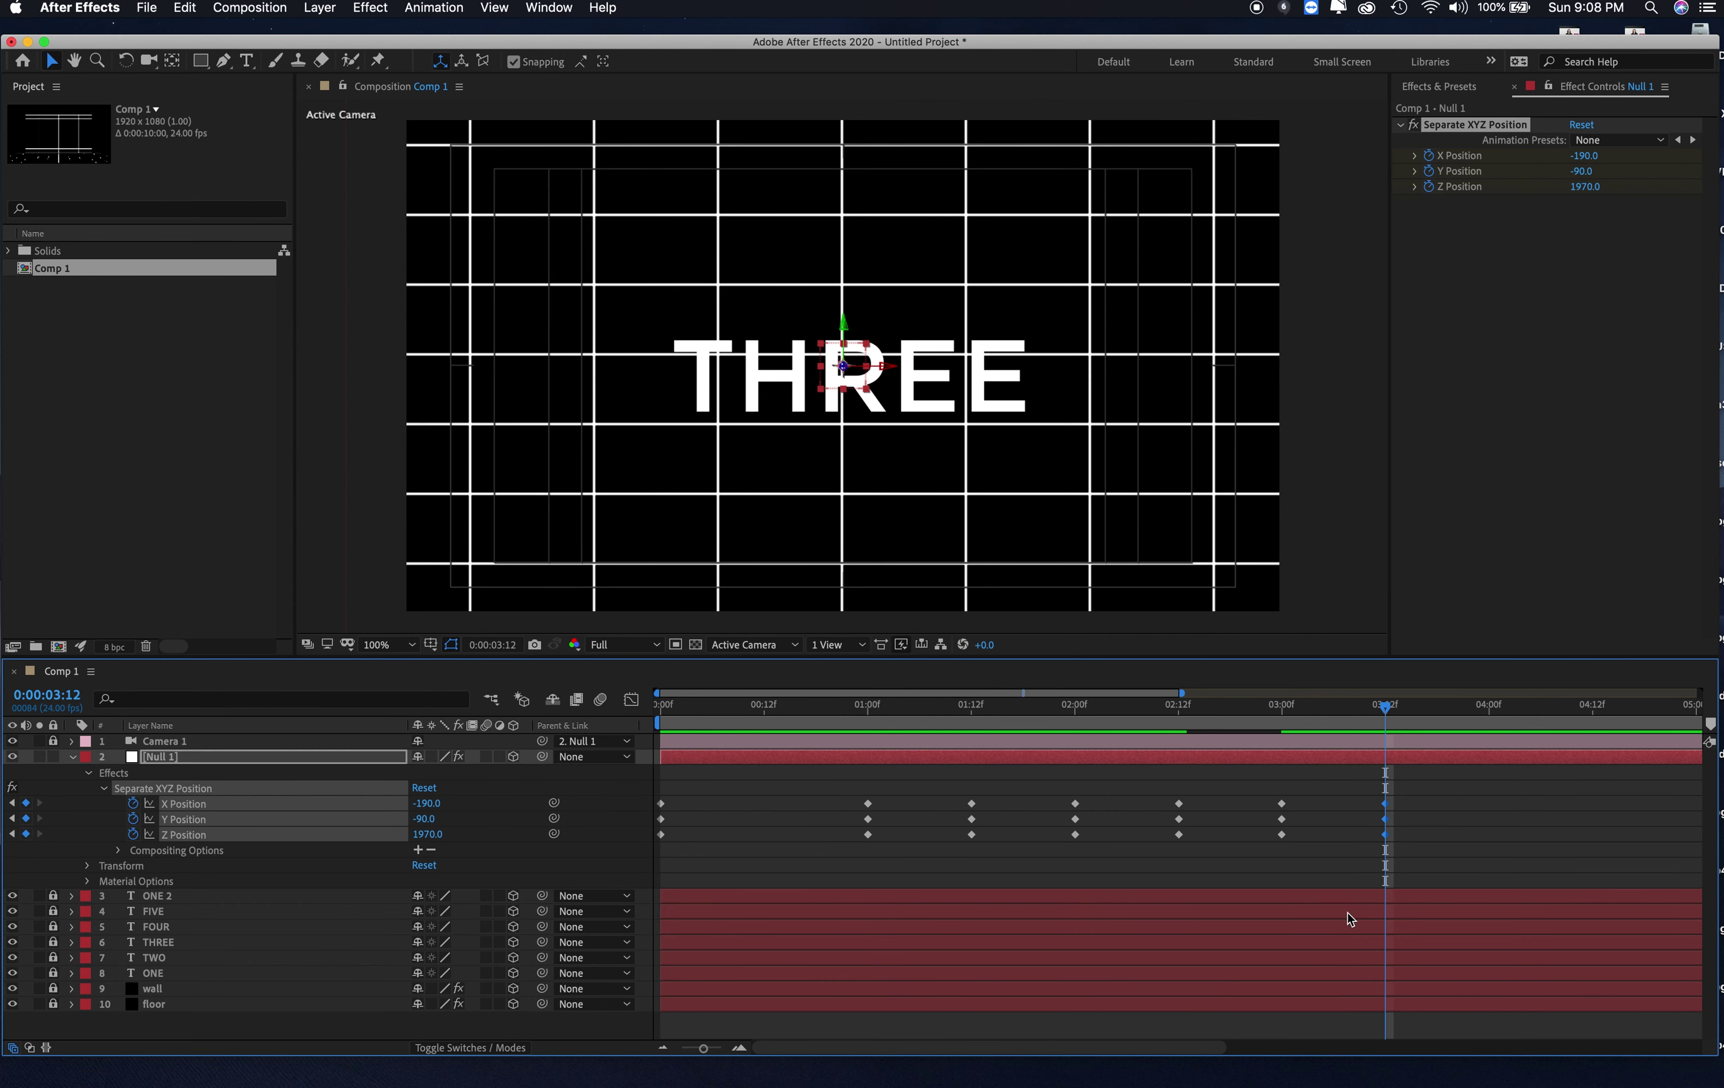
Step: Keyframe the null at 4:00 with X Position 80, Y Position 460 and Z Position 1430 to frame FOUR
{"action": "left_click_drag", "start_coordinate": [1388, 715], "coordinate": [1481, 715]}
{"action": "left_click", "coordinate": [73, 698]}
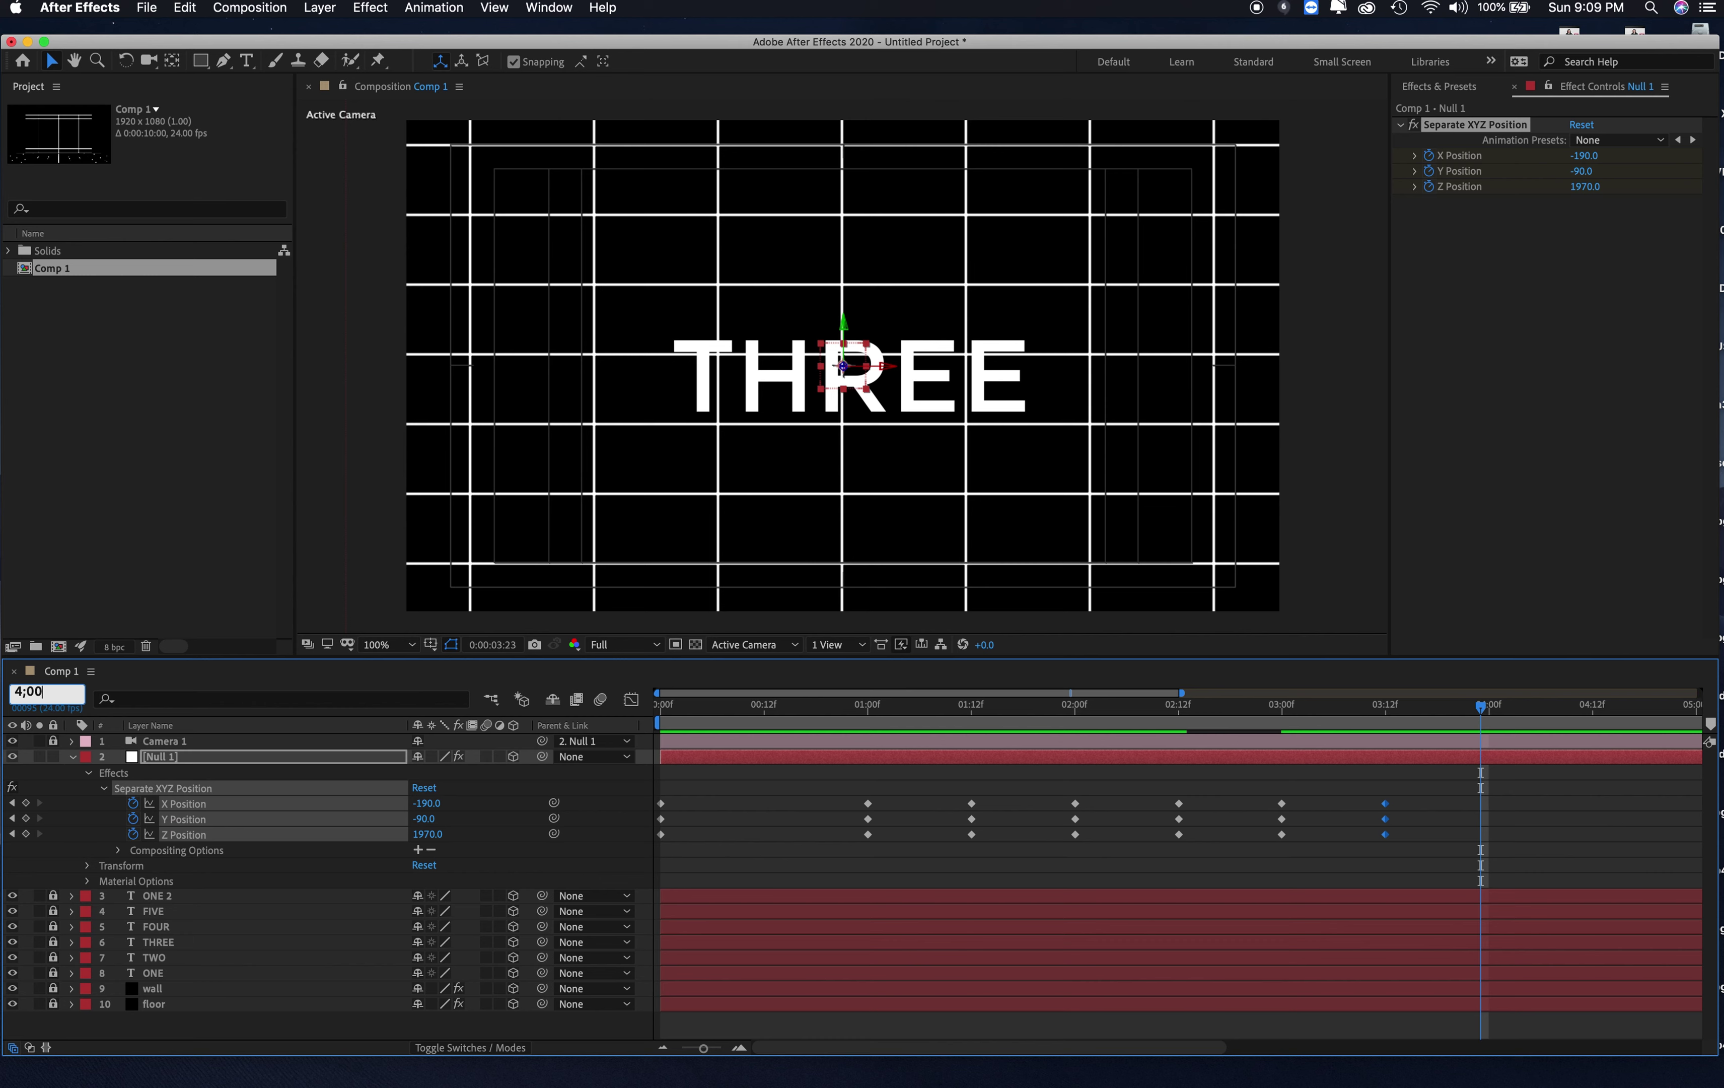
{"action": "key", "text": "Return"}
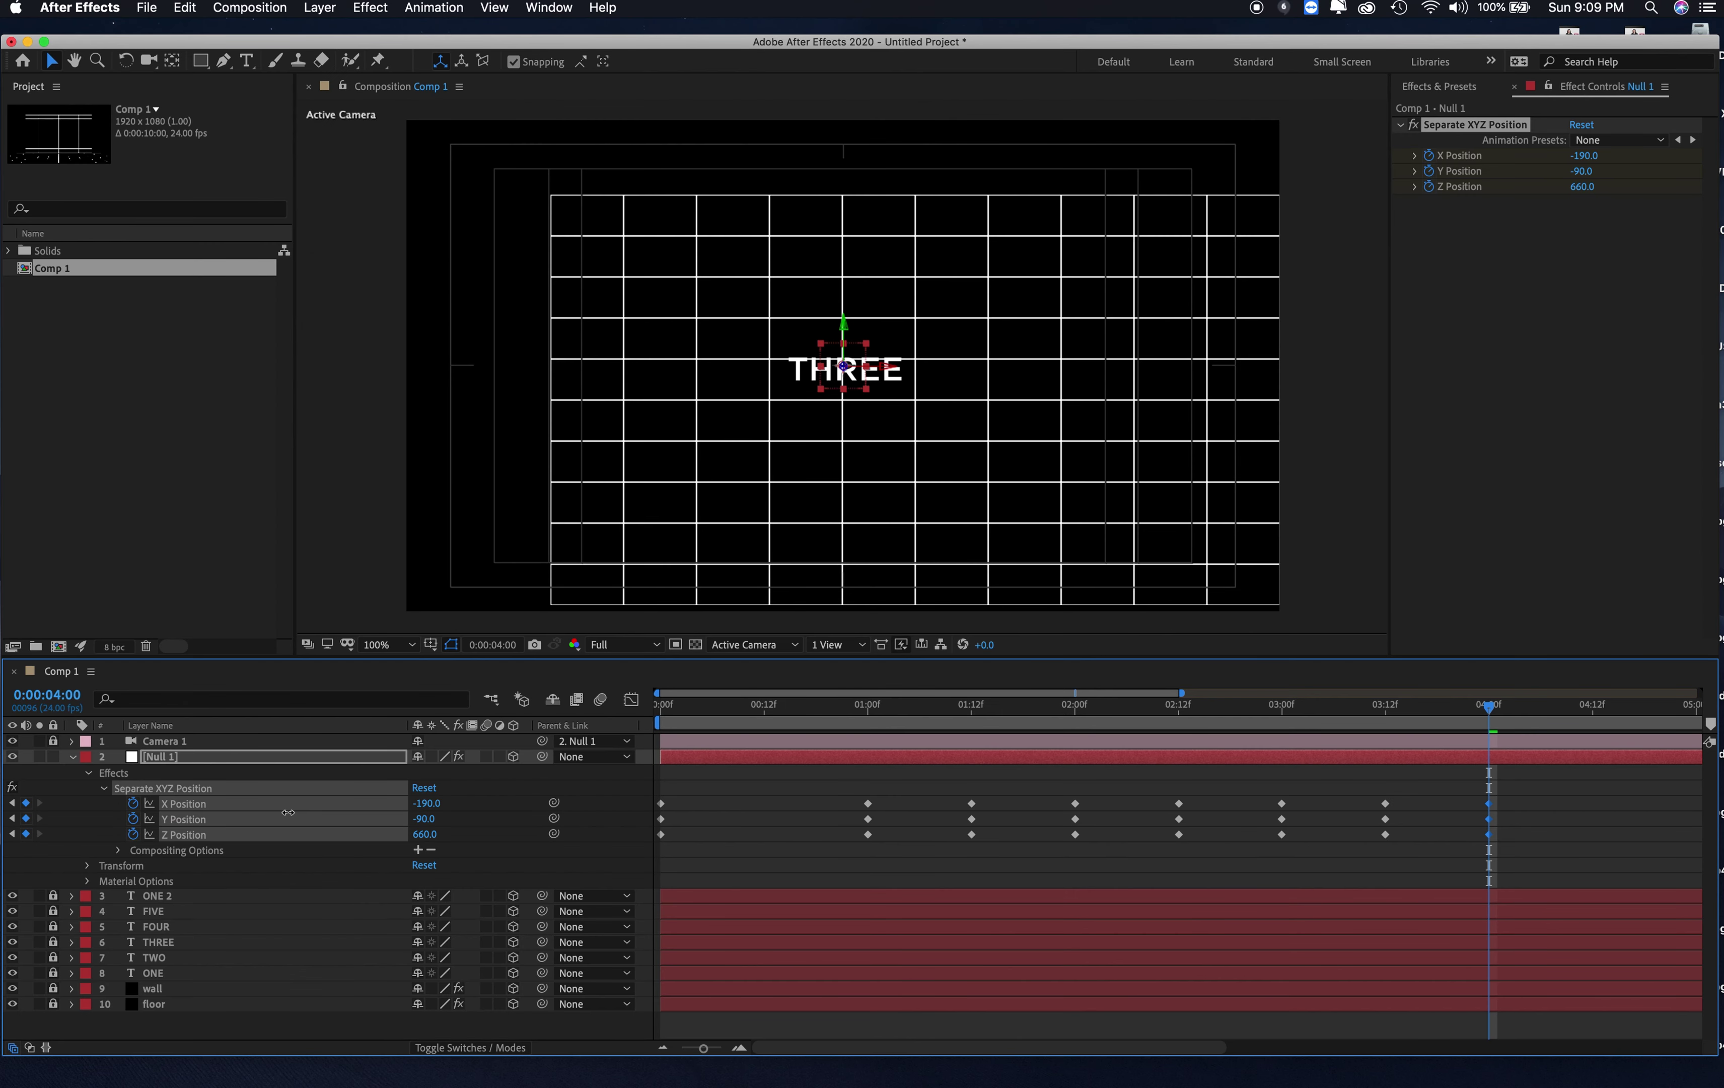
{"action": "left_click_drag", "start_coordinate": [287, 813], "coordinate": [630, 885]}
Step: Hold the camera on FOUR by adding X, Y and Z Position keyframes to the null at 4:12
{"action": "left_click", "coordinate": [78, 695]}
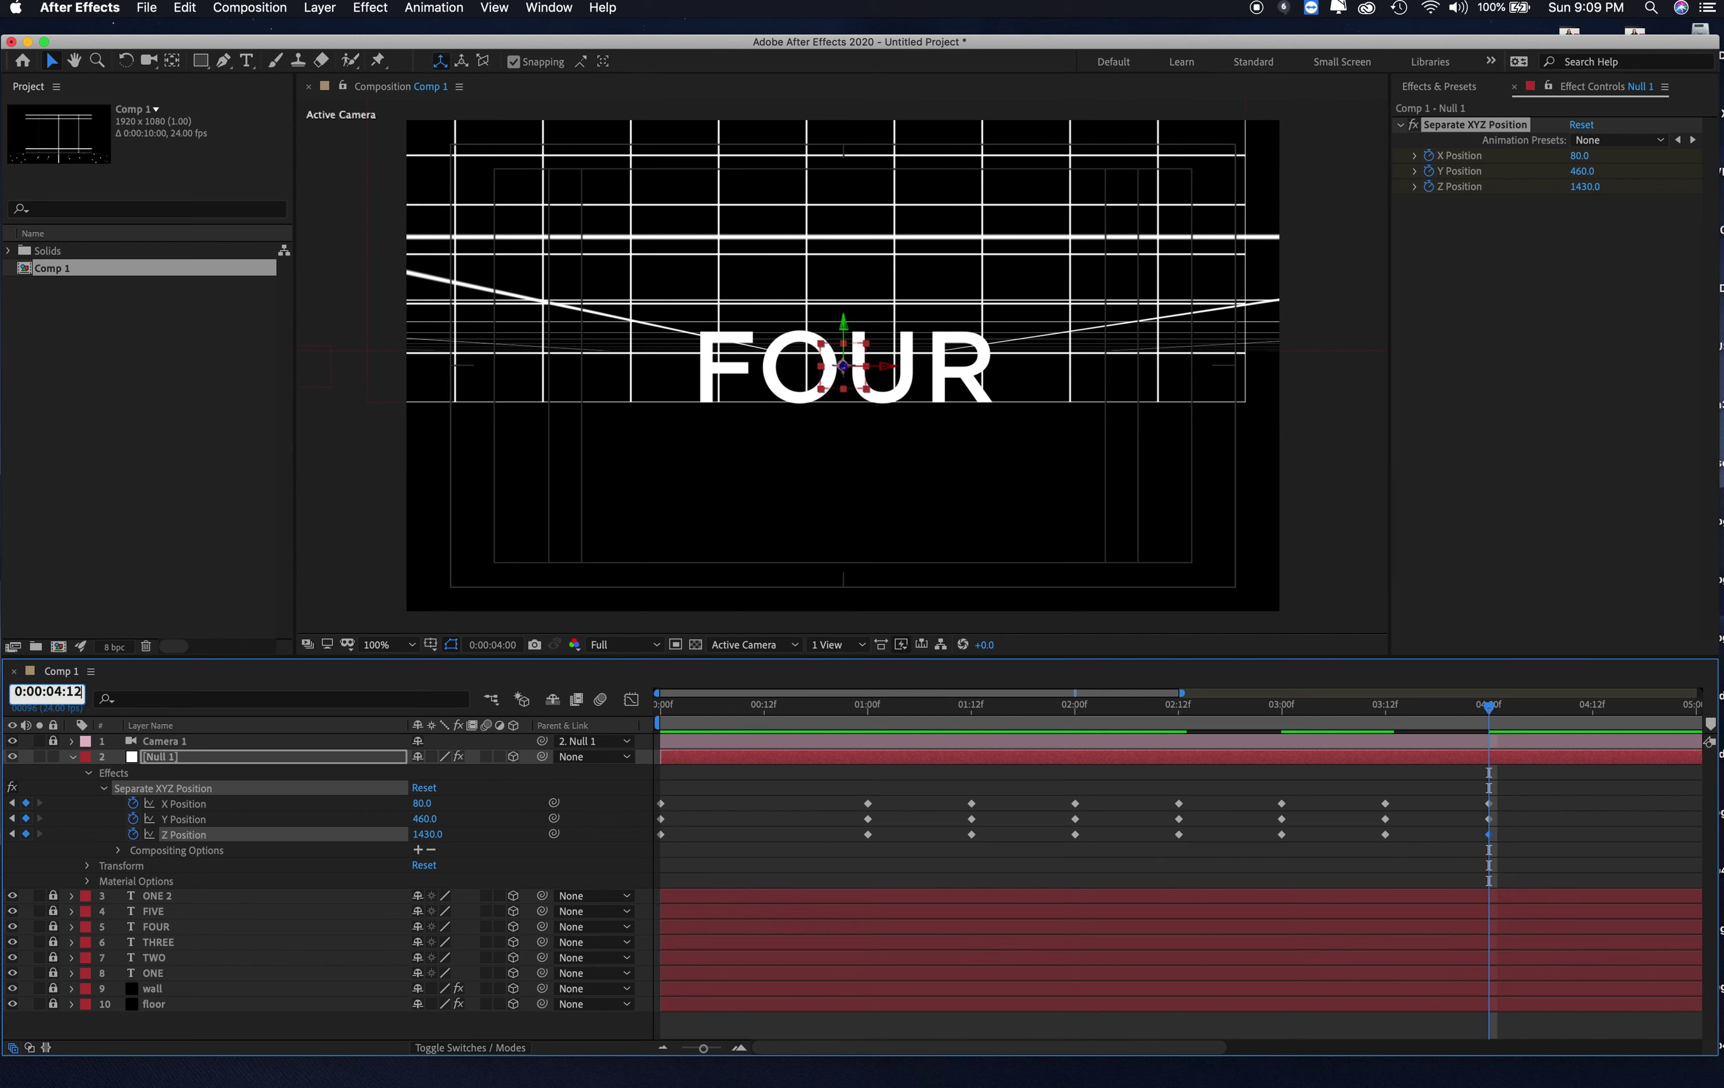
{"action": "type", "text": "412"}
{"action": "left_click", "coordinate": [702, 827]}
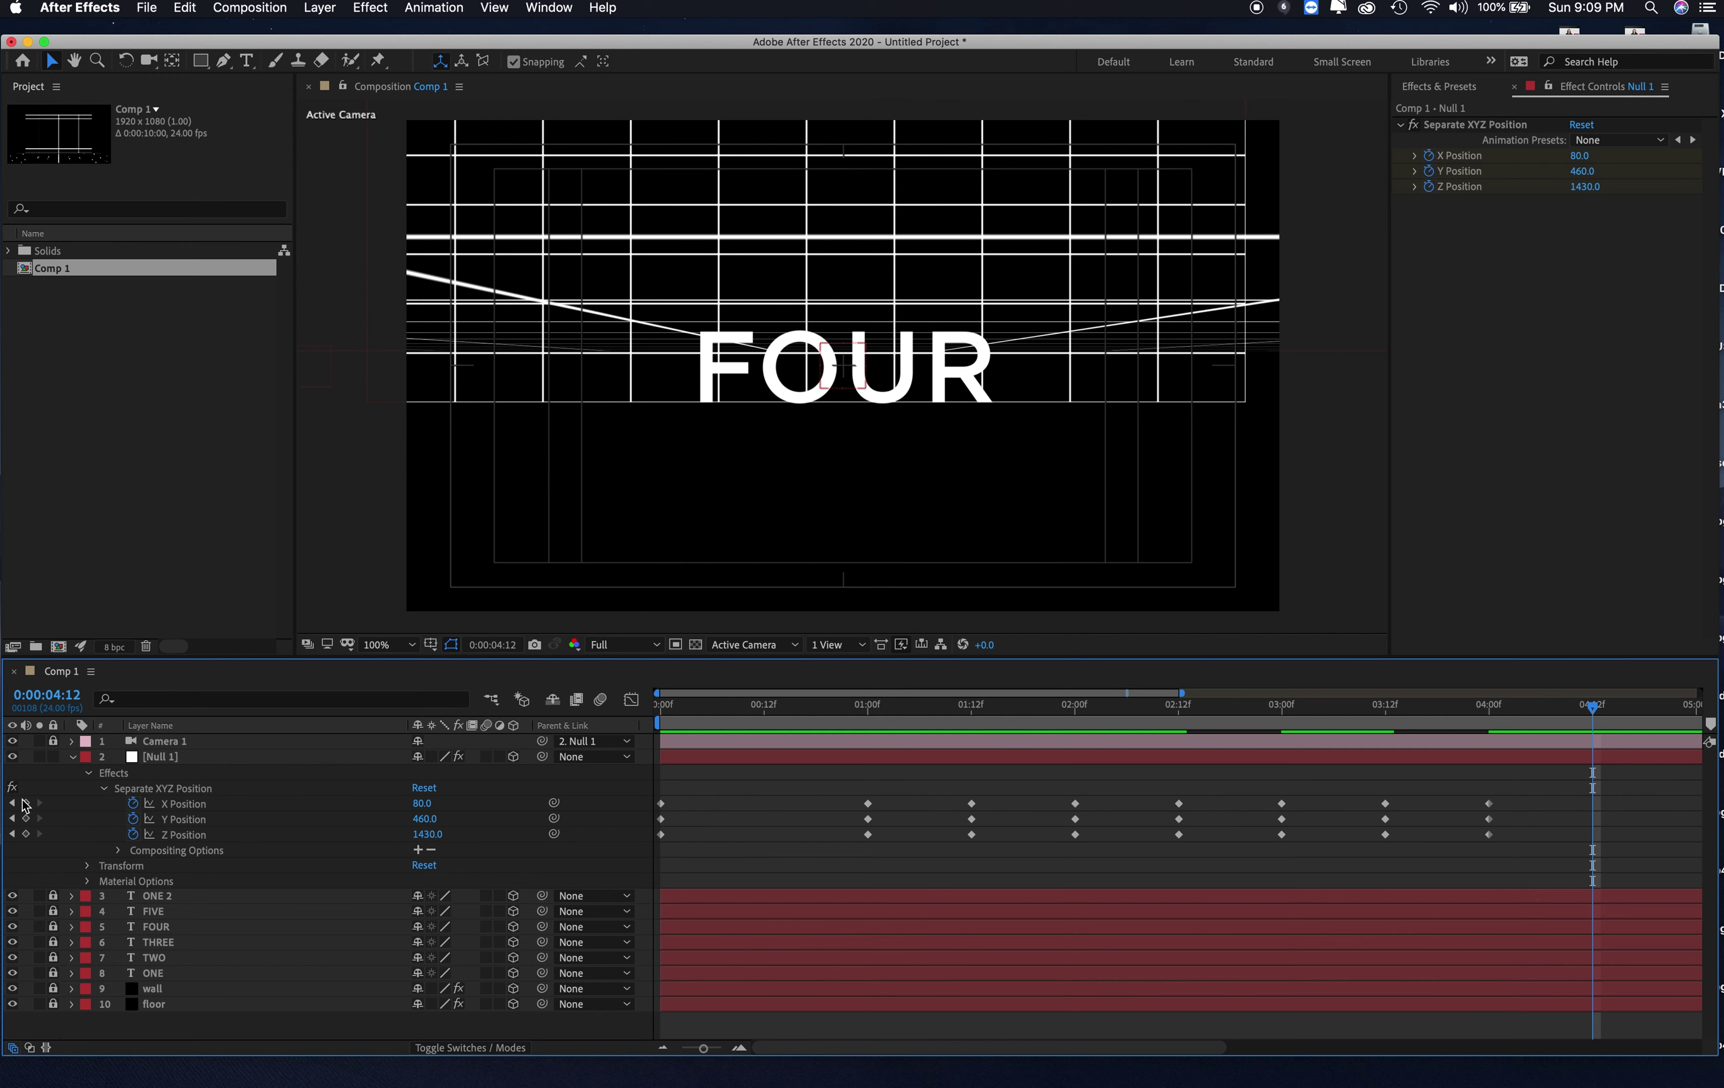
{"action": "left_click", "coordinate": [26, 802]}
{"action": "left_click", "coordinate": [26, 818]}
{"action": "left_click", "coordinate": [25, 833]}
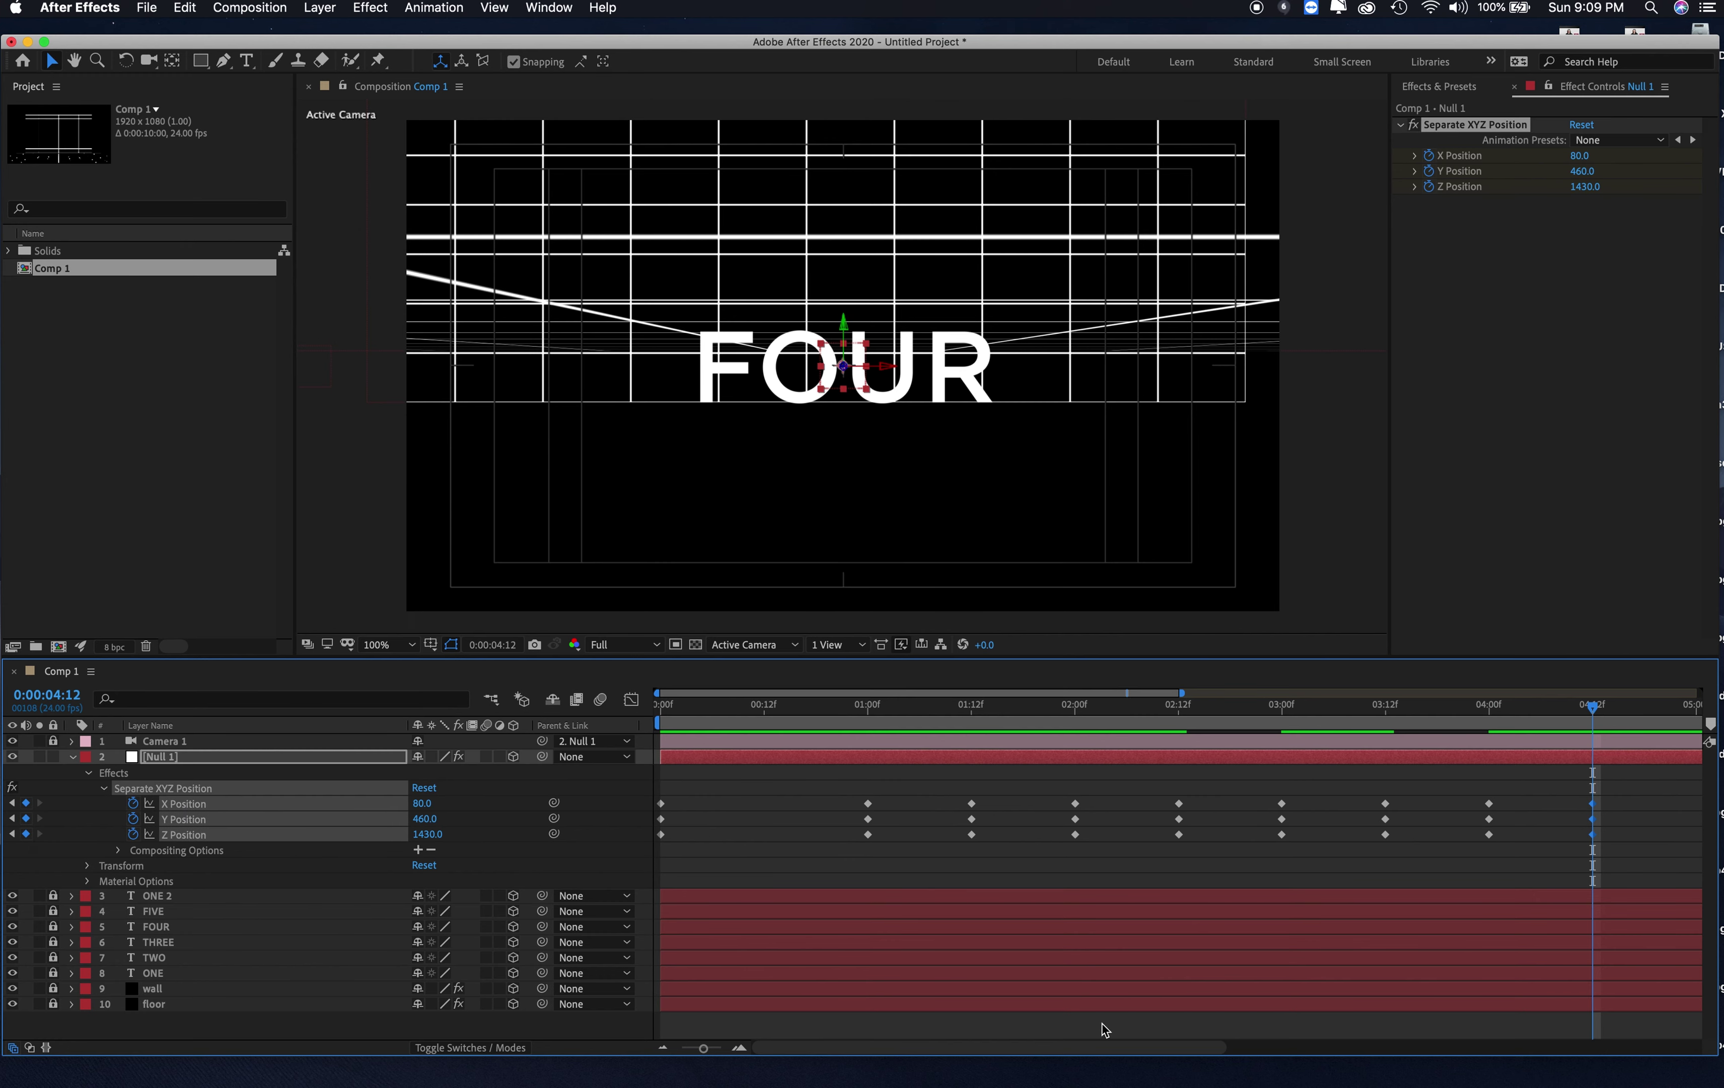
Step: Keyframe the null at 5:00 with X Position 340, Y Position 210 and Z Position 1350 to frame FIVE
{"action": "left_click_drag", "start_coordinate": [873, 1066], "coordinate": [1117, 1074]}
{"action": "left_click_drag", "start_coordinate": [913, 709], "coordinate": [1126, 746]}
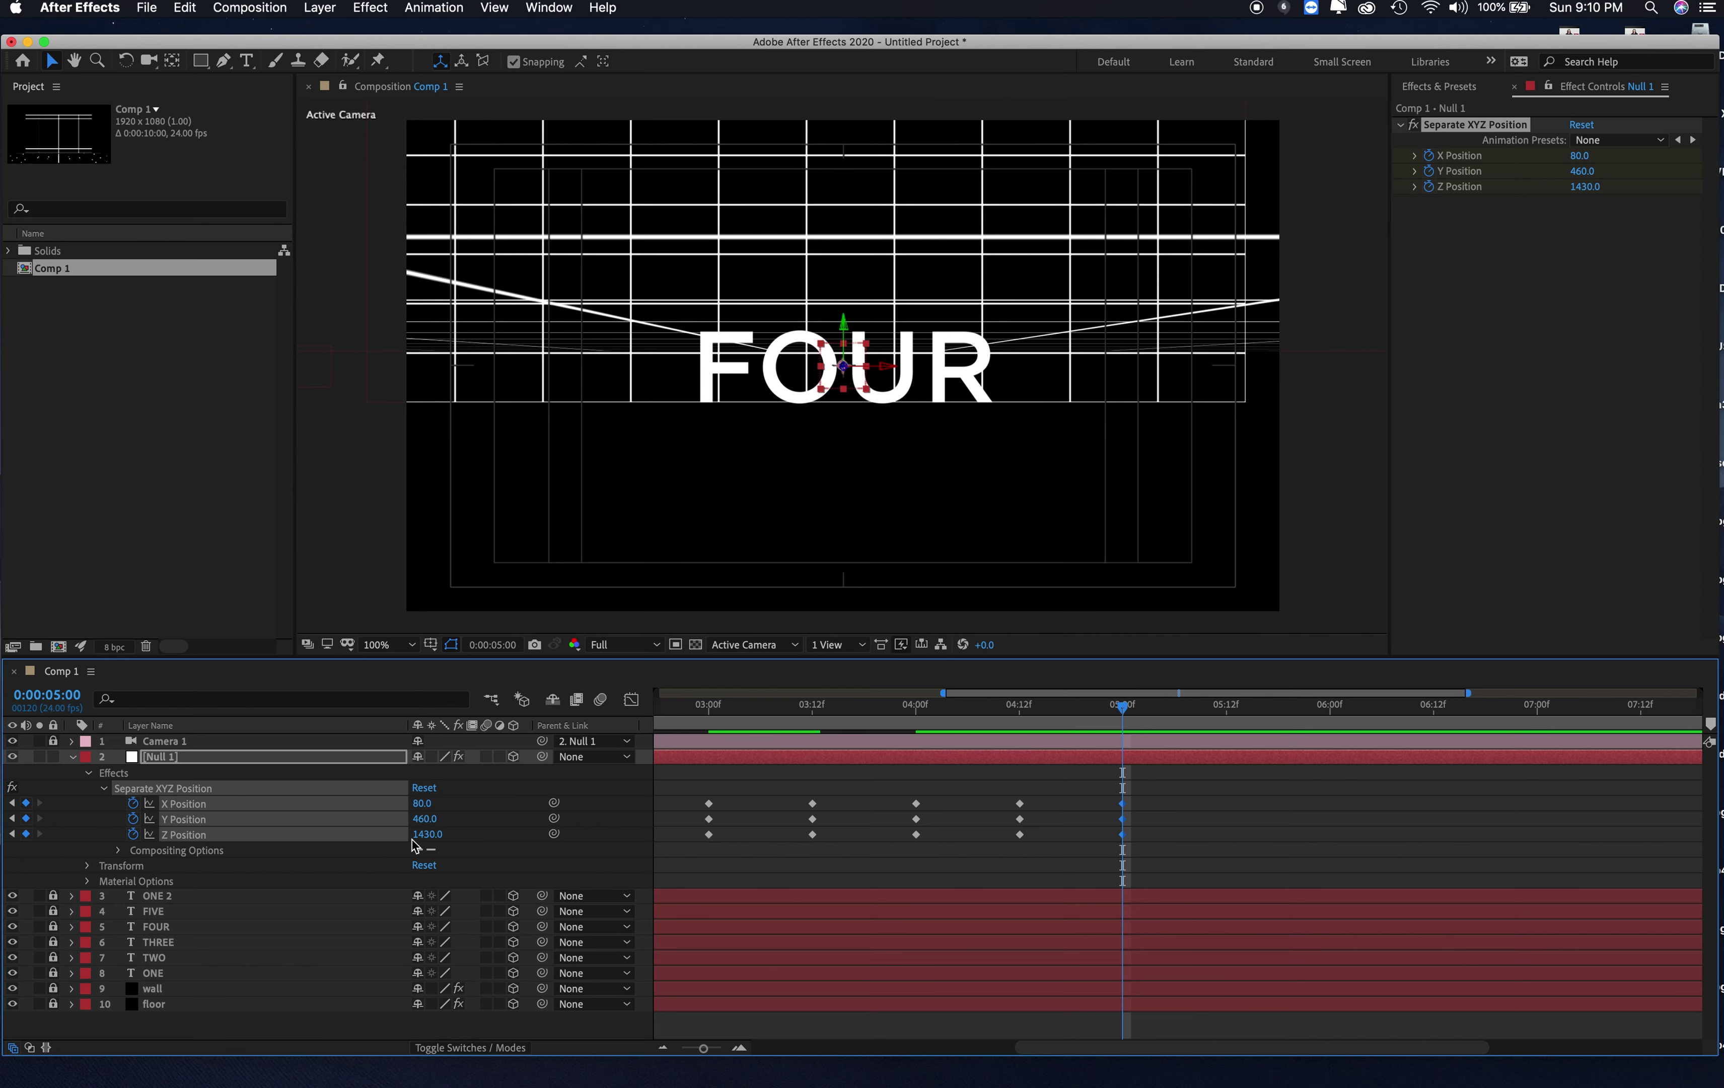
{"action": "left_click_drag", "start_coordinate": [418, 833], "coordinate": [532, 868]}
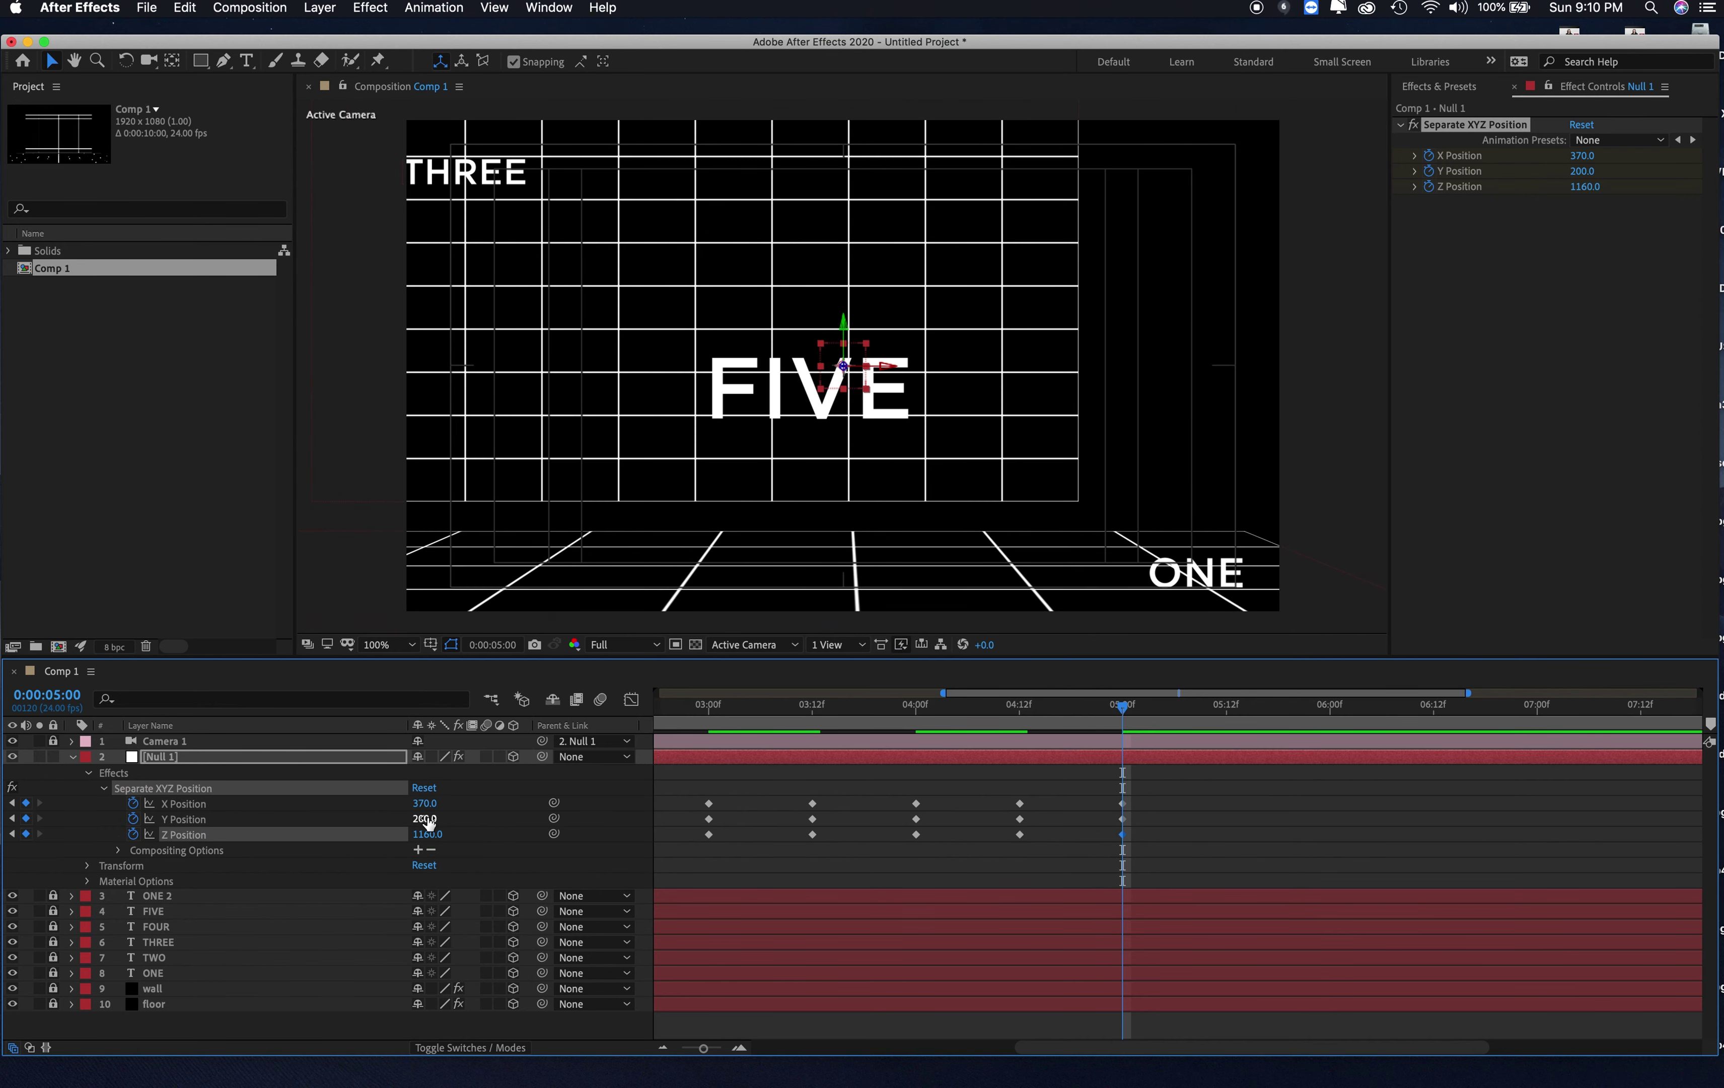
{"action": "mouse_move", "coordinate": [423, 813]}
{"action": "left_mouse_down"}
{"action": "mouse_move", "coordinate": [439, 817]}
{"action": "mouse_move", "coordinate": [407, 802]}
{"action": "mouse_move", "coordinate": [453, 843]}
{"action": "mouse_move", "coordinate": [415, 817]}
{"action": "left_mouse_up"}
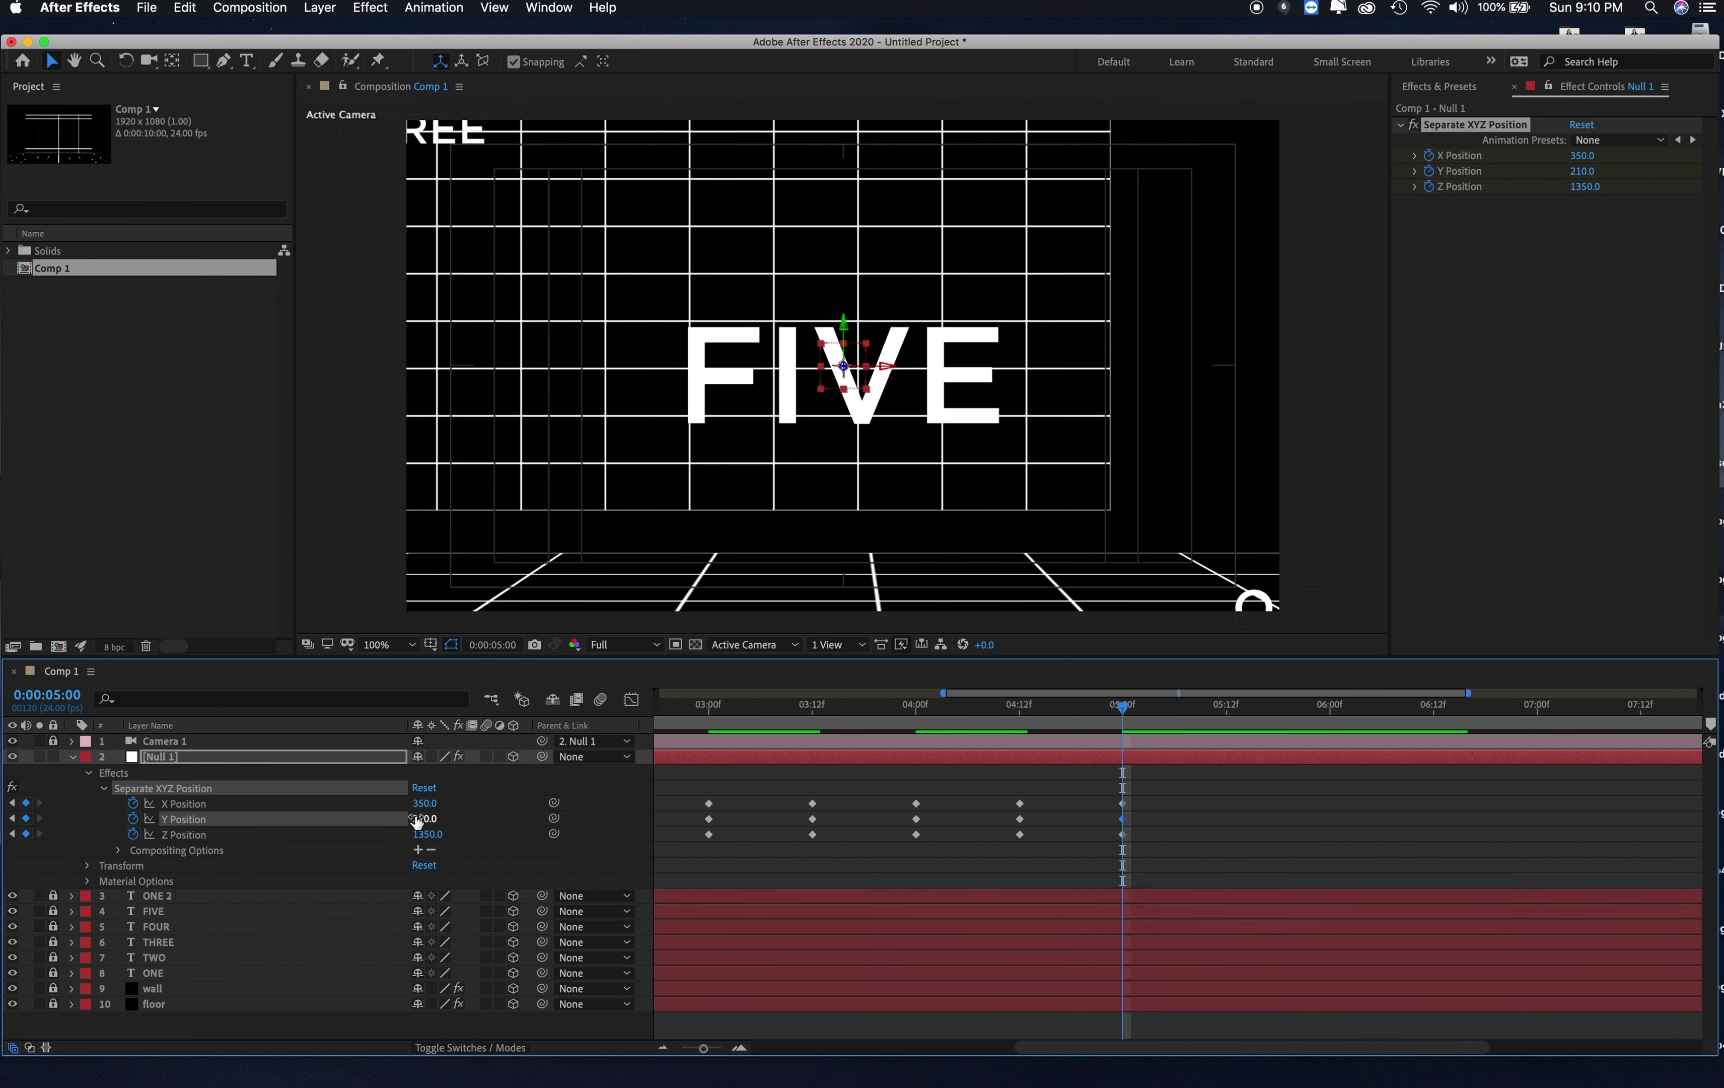
{"action": "left_click_drag", "start_coordinate": [423, 803], "coordinate": [423, 803]}
{"action": "left_click_drag", "start_coordinate": [425, 803], "coordinate": [432, 812]}
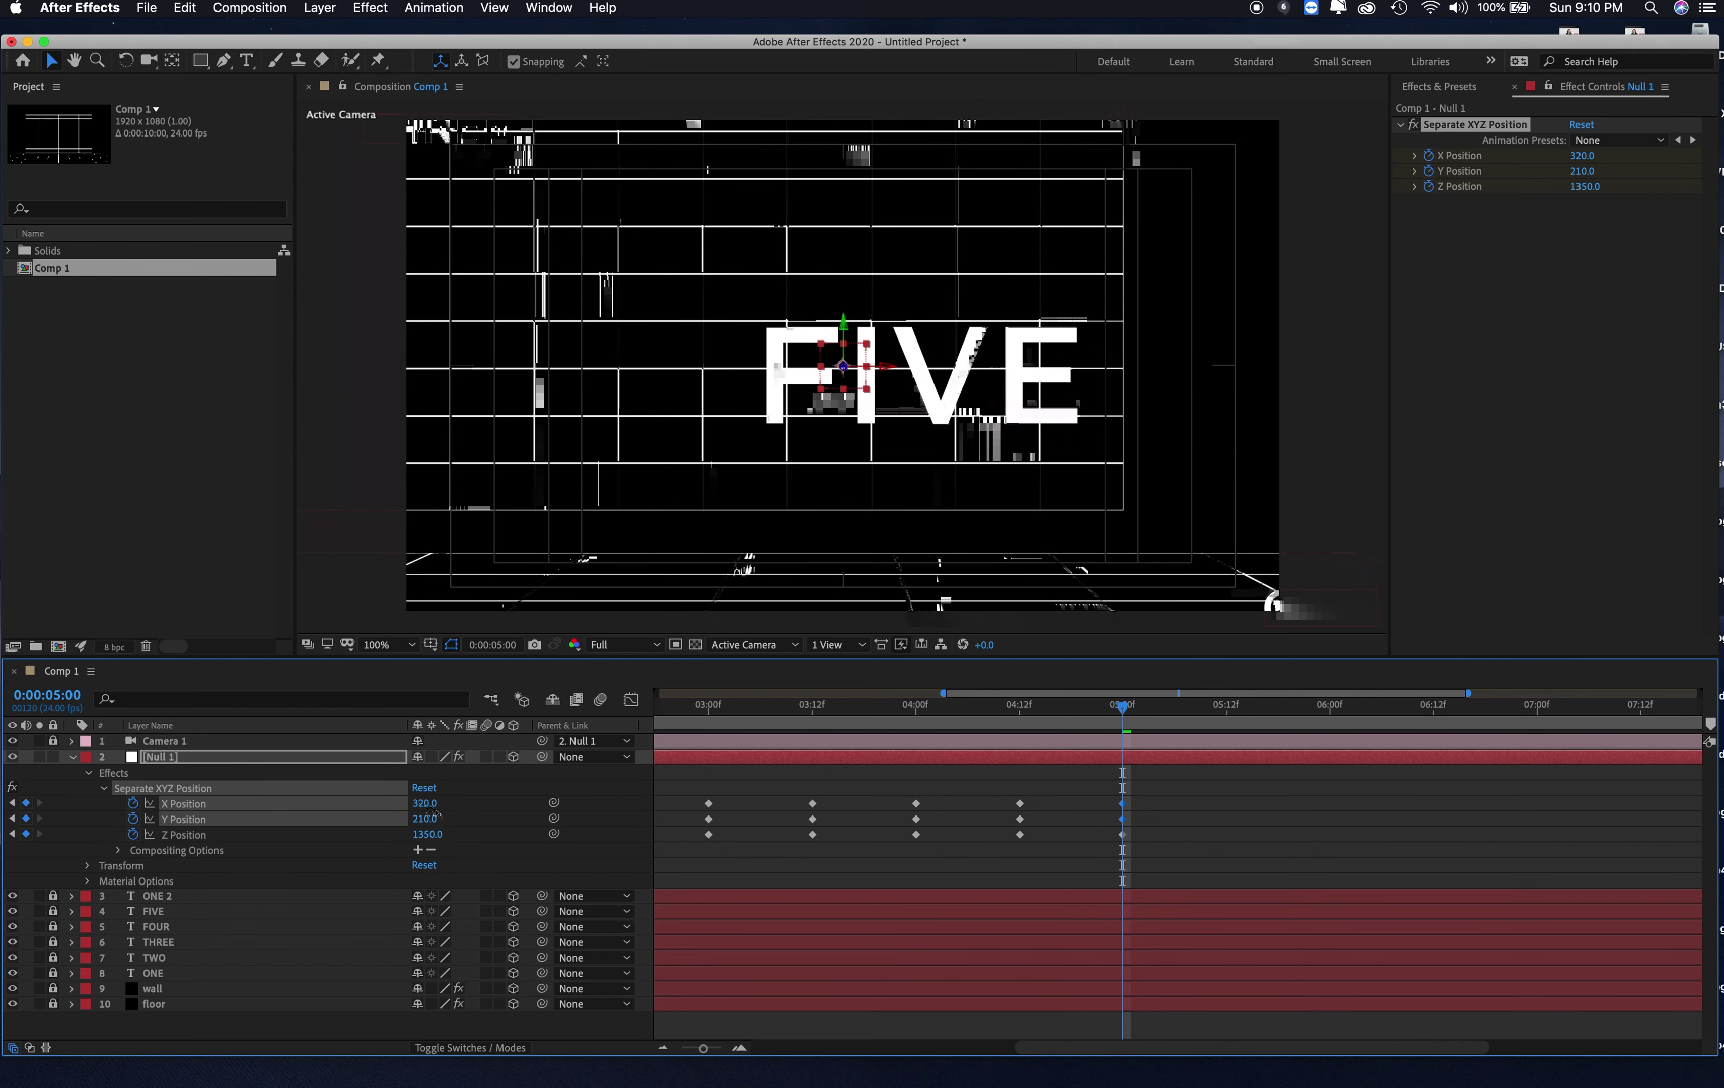
{"action": "left_click_drag", "start_coordinate": [432, 812], "coordinate": [435, 814]}
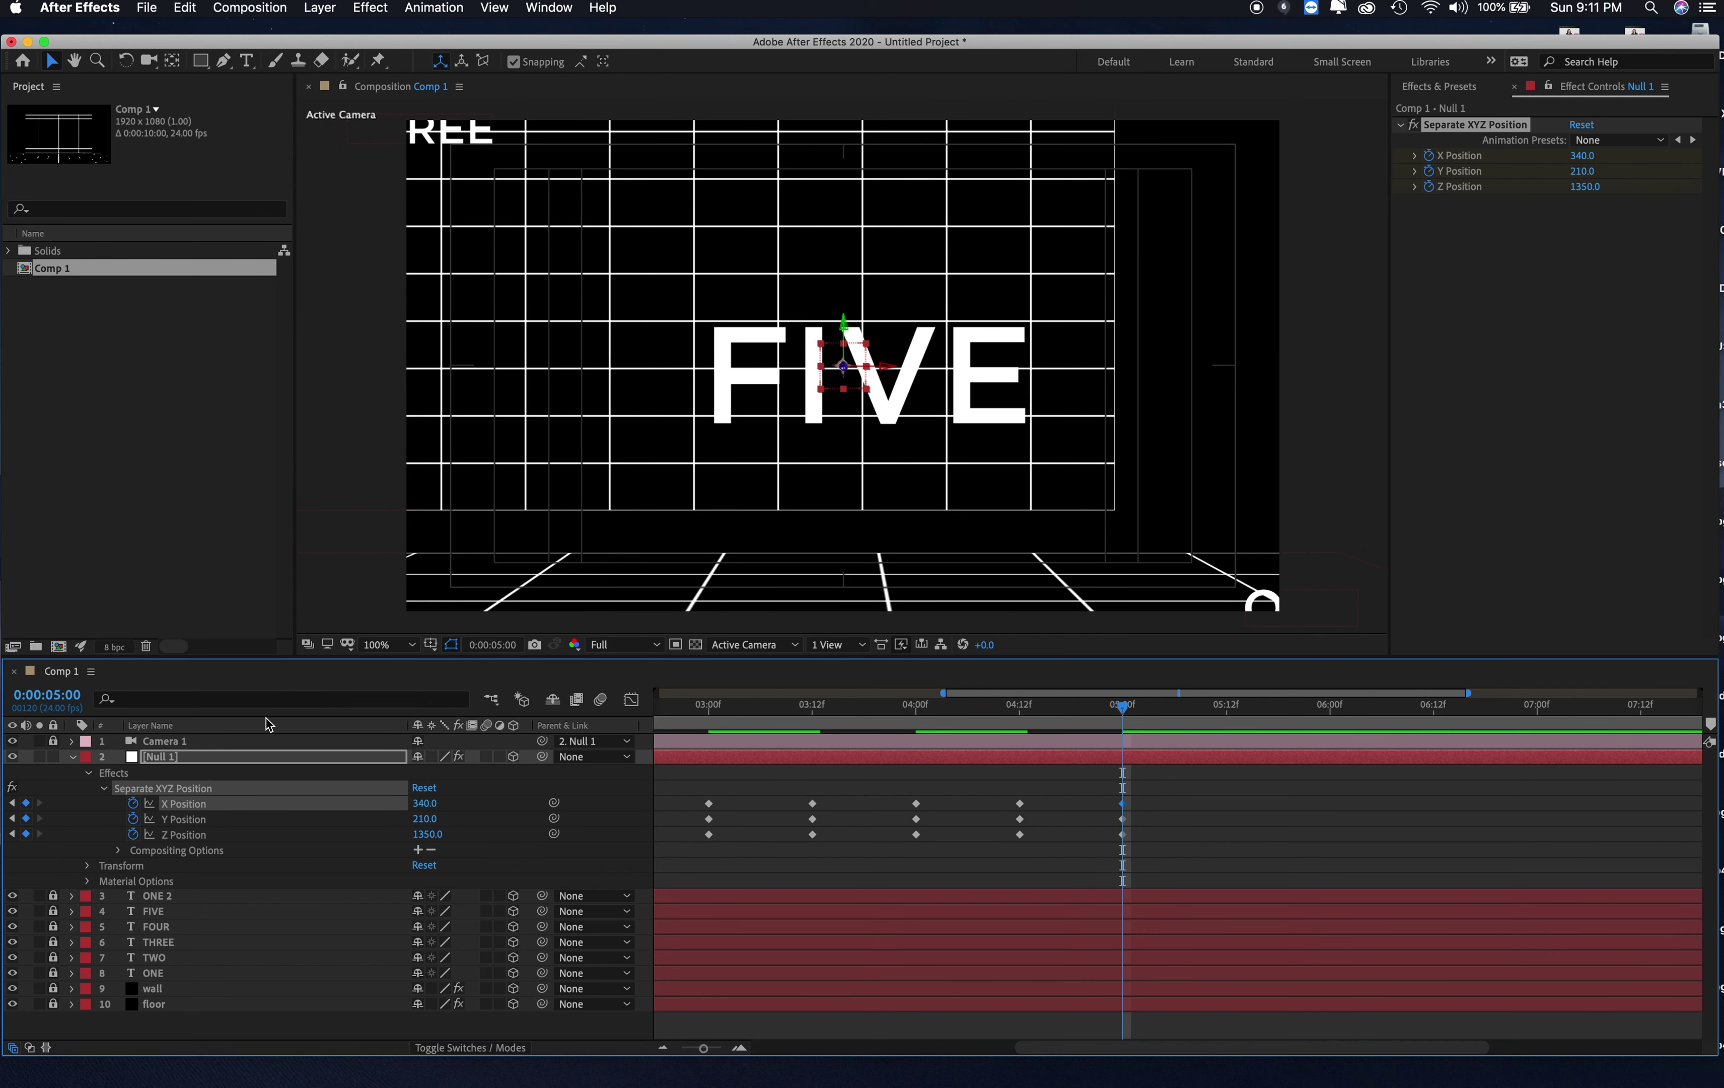
Step: Hold the camera on FIVE by adding X, Y and Z Position keyframes to the null at 5:12
{"action": "left_click", "coordinate": [74, 696]}
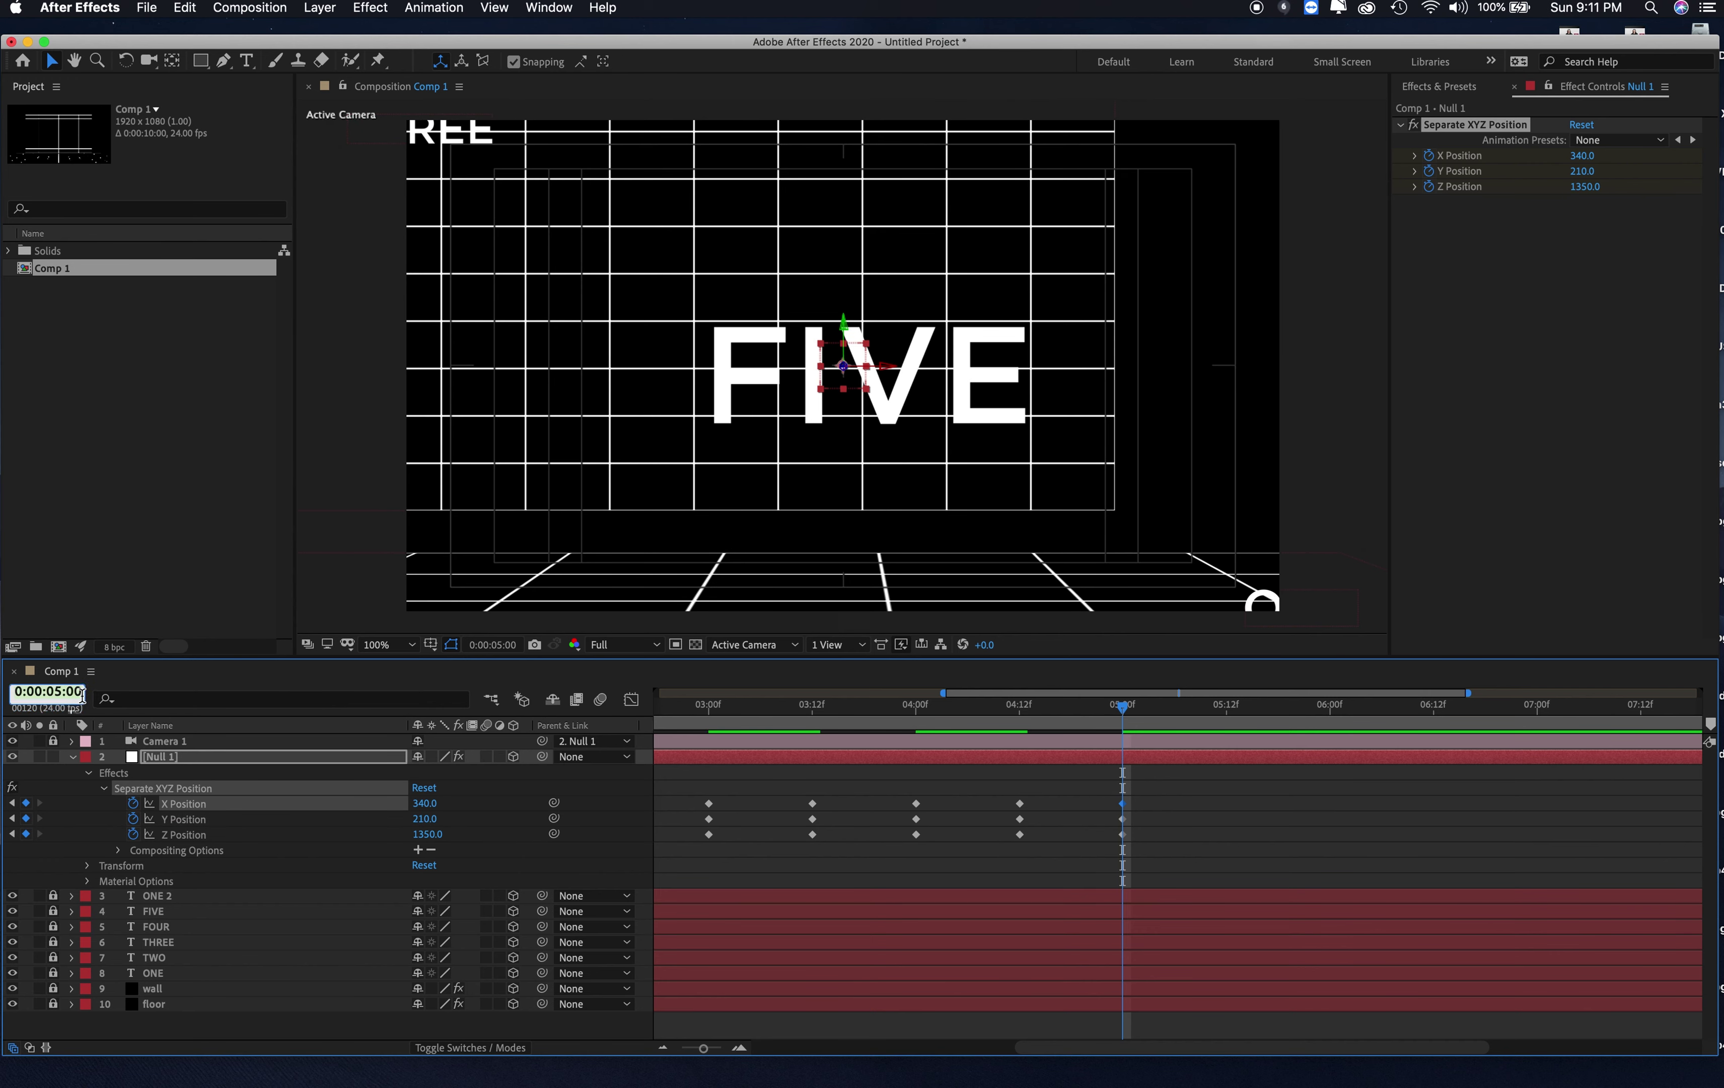
{"action": "key", "text": "BackSpace"}
{"action": "type", "text": "12"}
{"action": "left_click", "coordinate": [663, 869]}
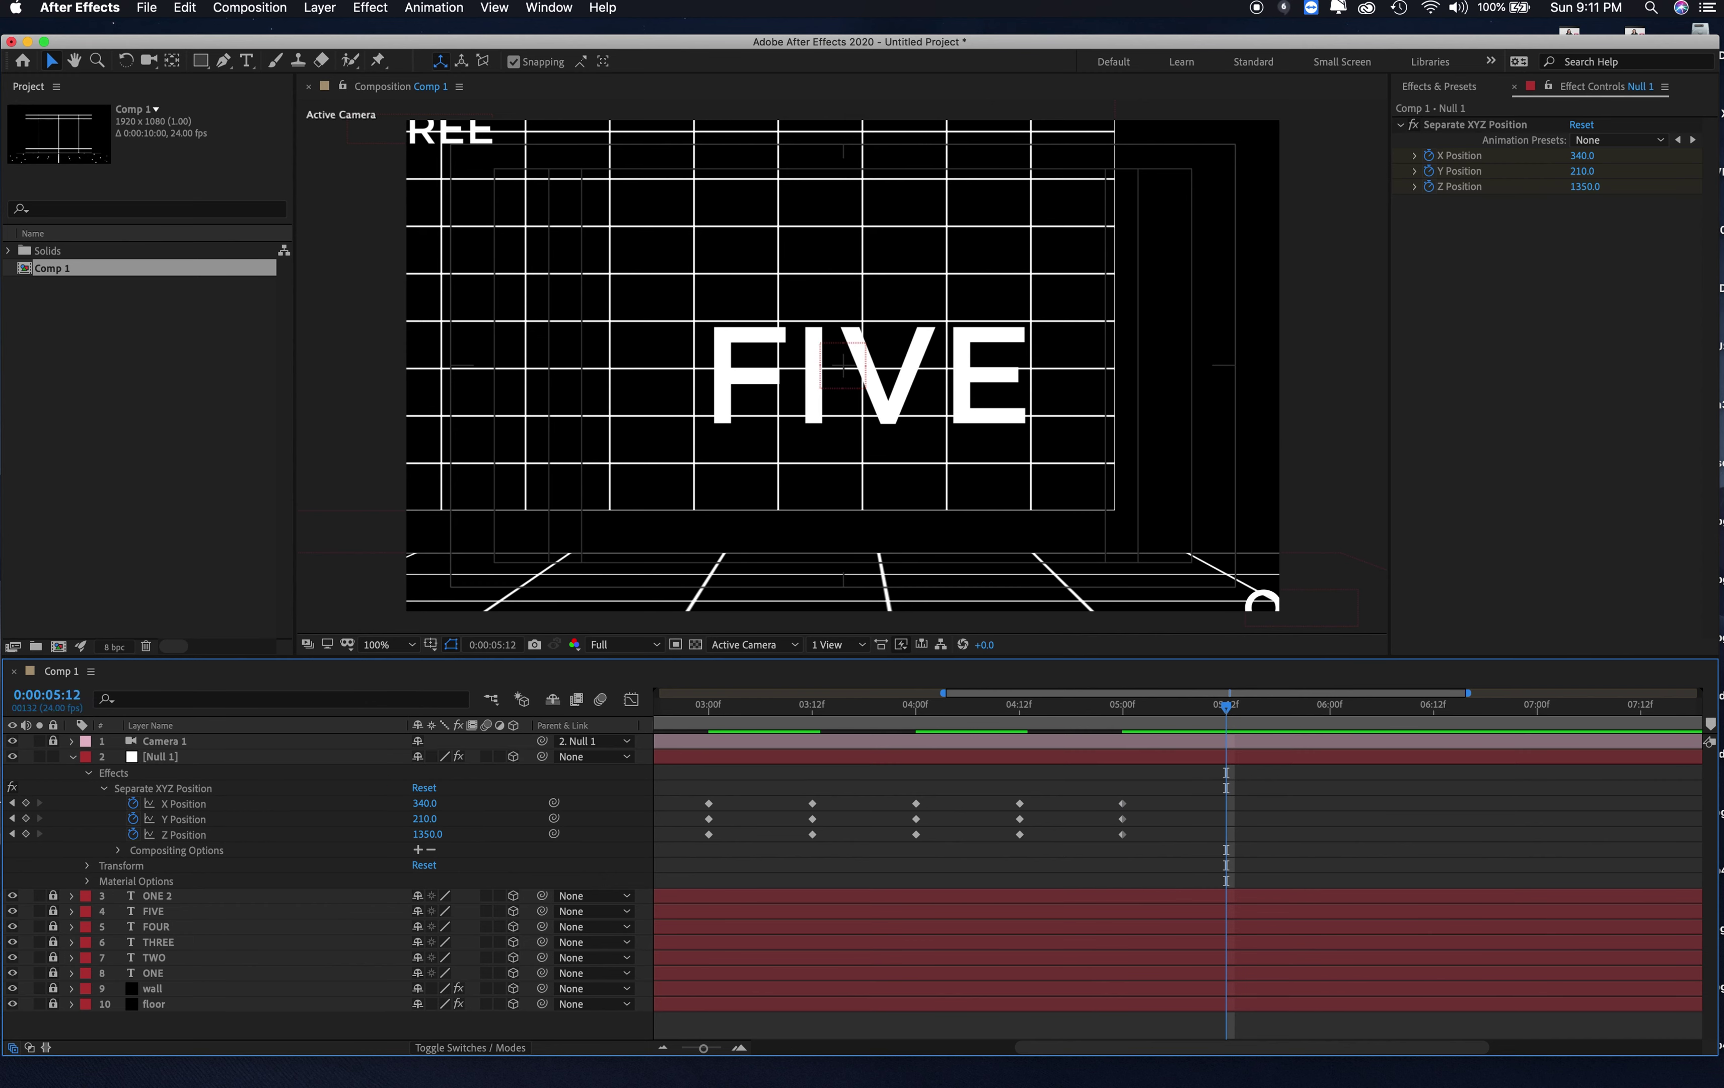
{"action": "left_click", "coordinate": [29, 804]}
Step: Add X, Y and Z Position keyframes to the null at 6:00 and pull its Z Position back to 1050
{"action": "left_click", "coordinate": [80, 693]}
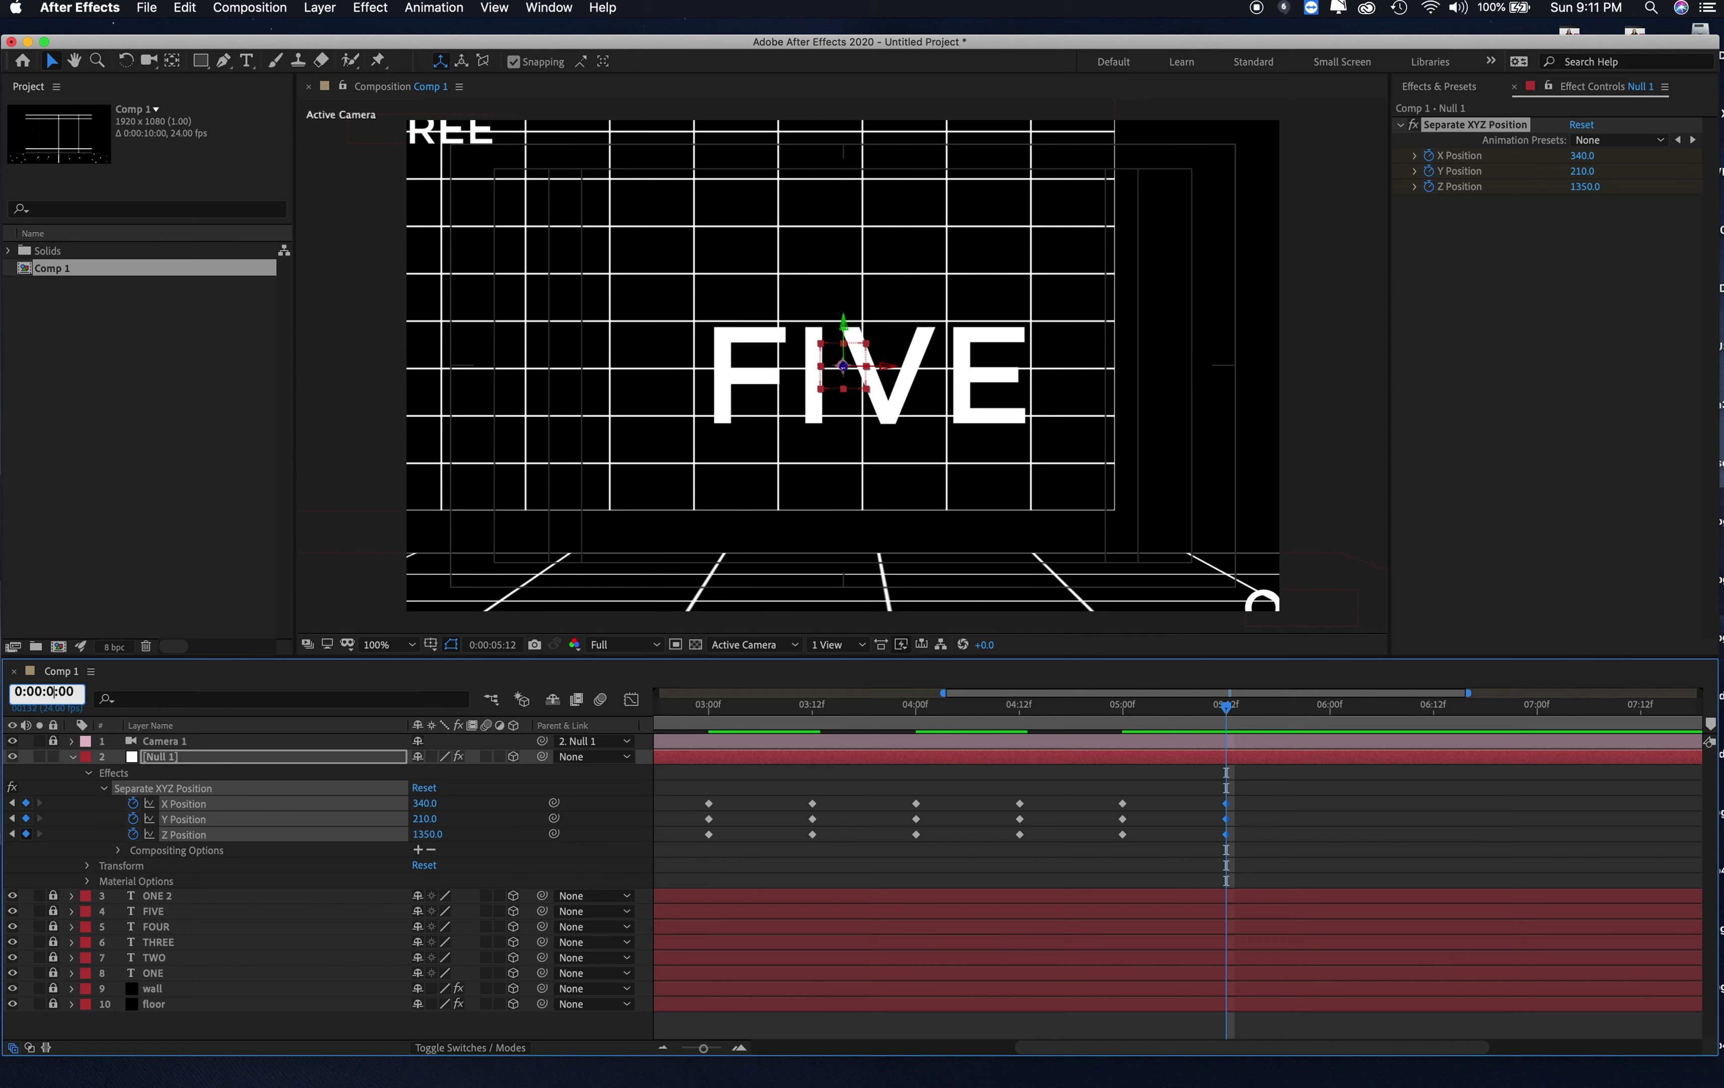
{"action": "left_click", "coordinate": [744, 890]}
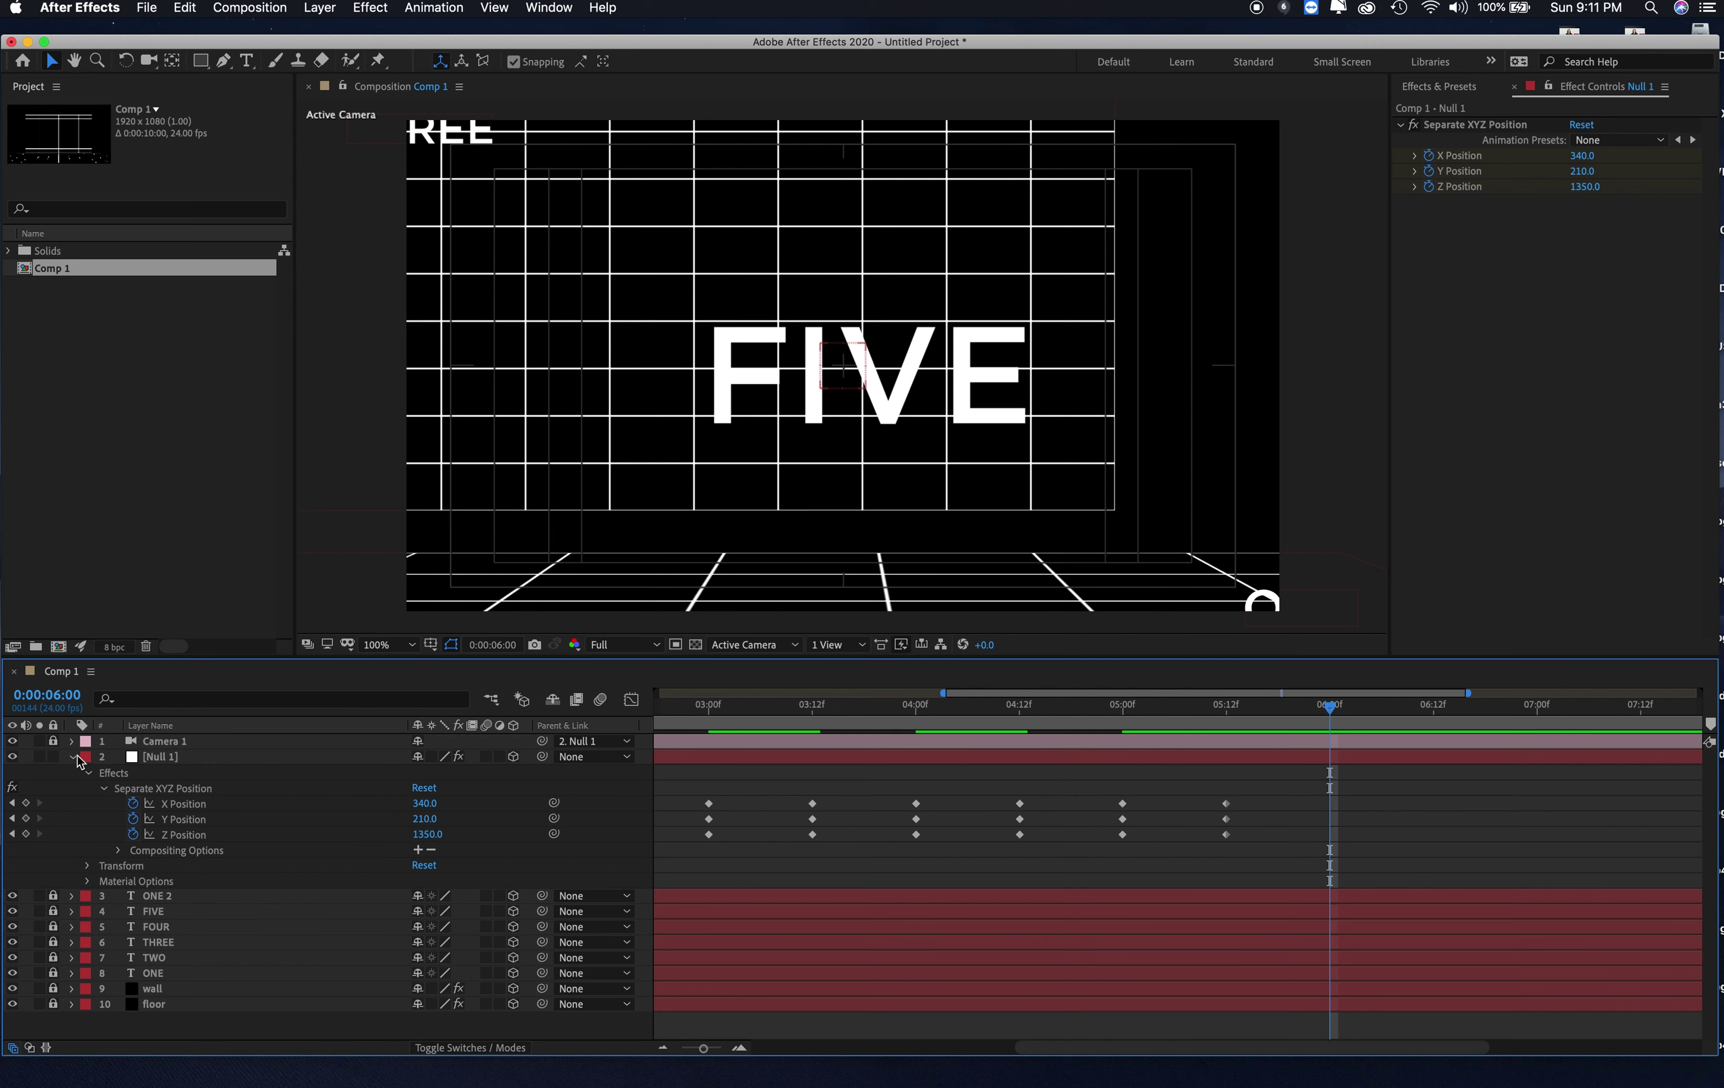
{"action": "left_click", "coordinate": [26, 802]}
{"action": "left_click", "coordinate": [25, 817]}
{"action": "left_click", "coordinate": [26, 834]}
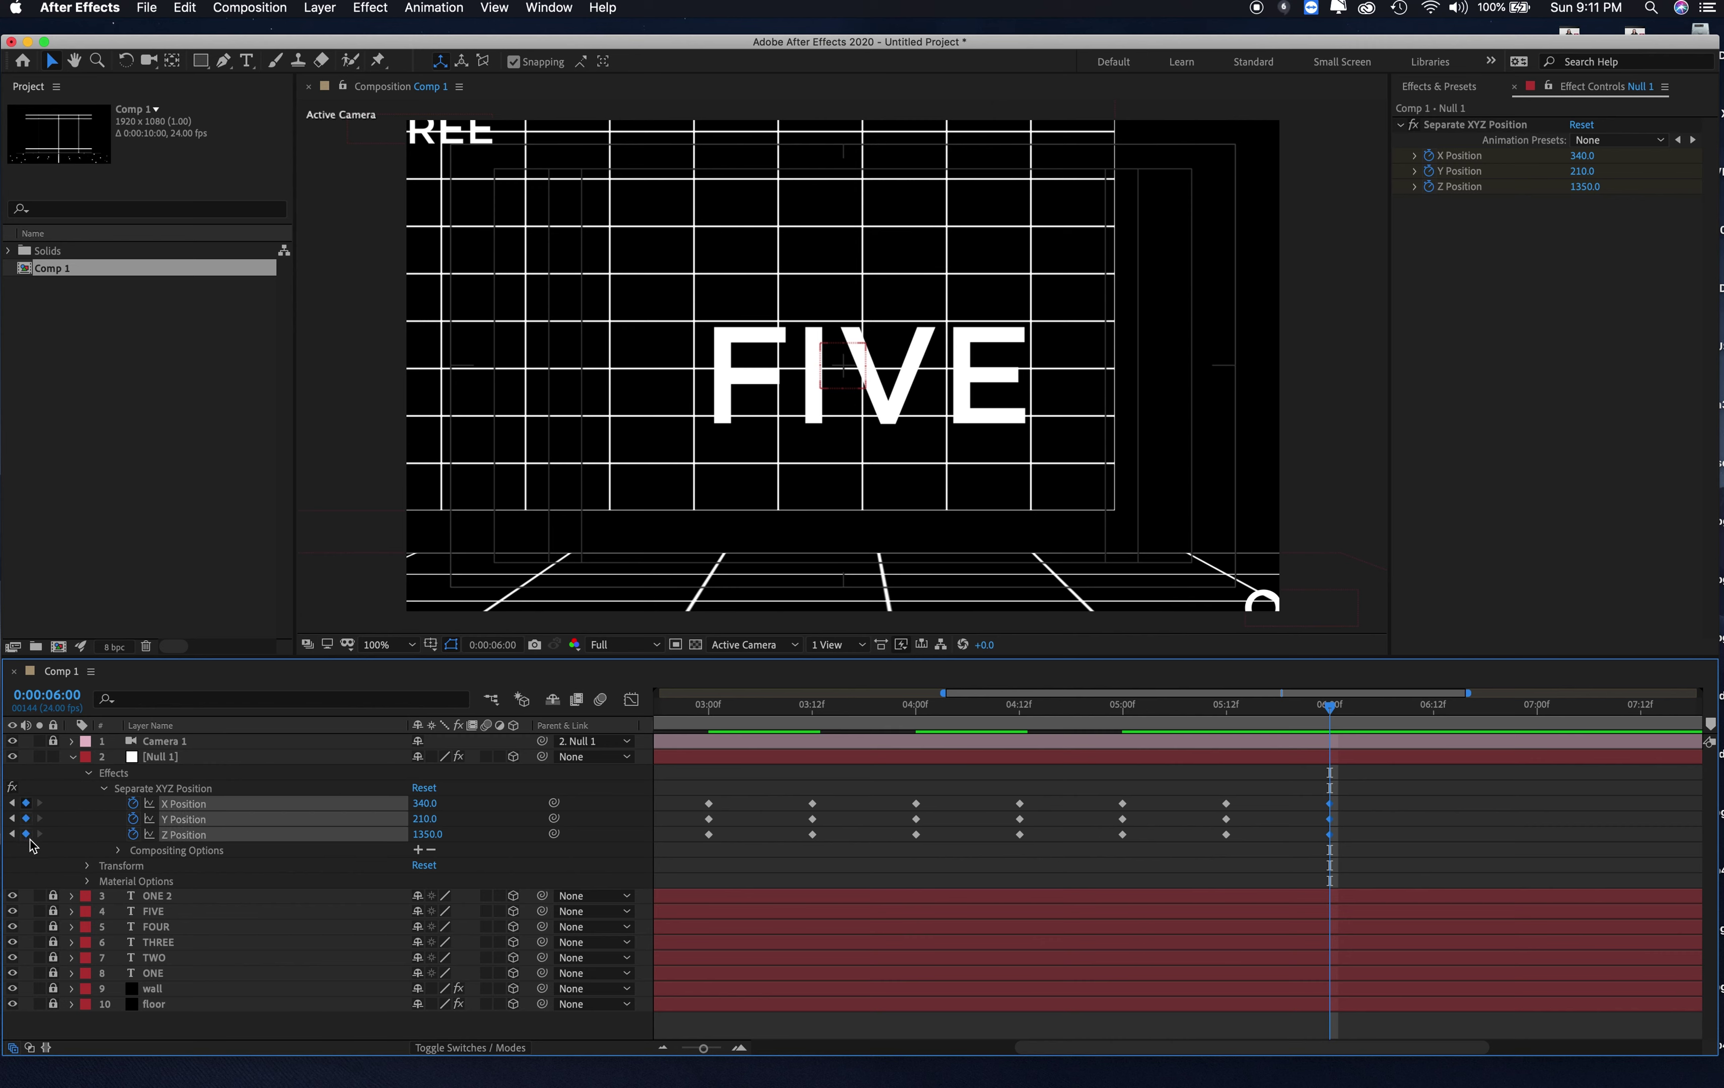
{"action": "mouse_move", "coordinate": [428, 834]}
{"action": "left_mouse_down"}
{"action": "mouse_move", "coordinate": [368, 831]}
{"action": "mouse_move", "coordinate": [400, 831]}
{"action": "left_mouse_up"}
Step: Unlock the duplicate text layer ONE 2 and delete it
{"action": "left_click", "coordinate": [53, 894]}
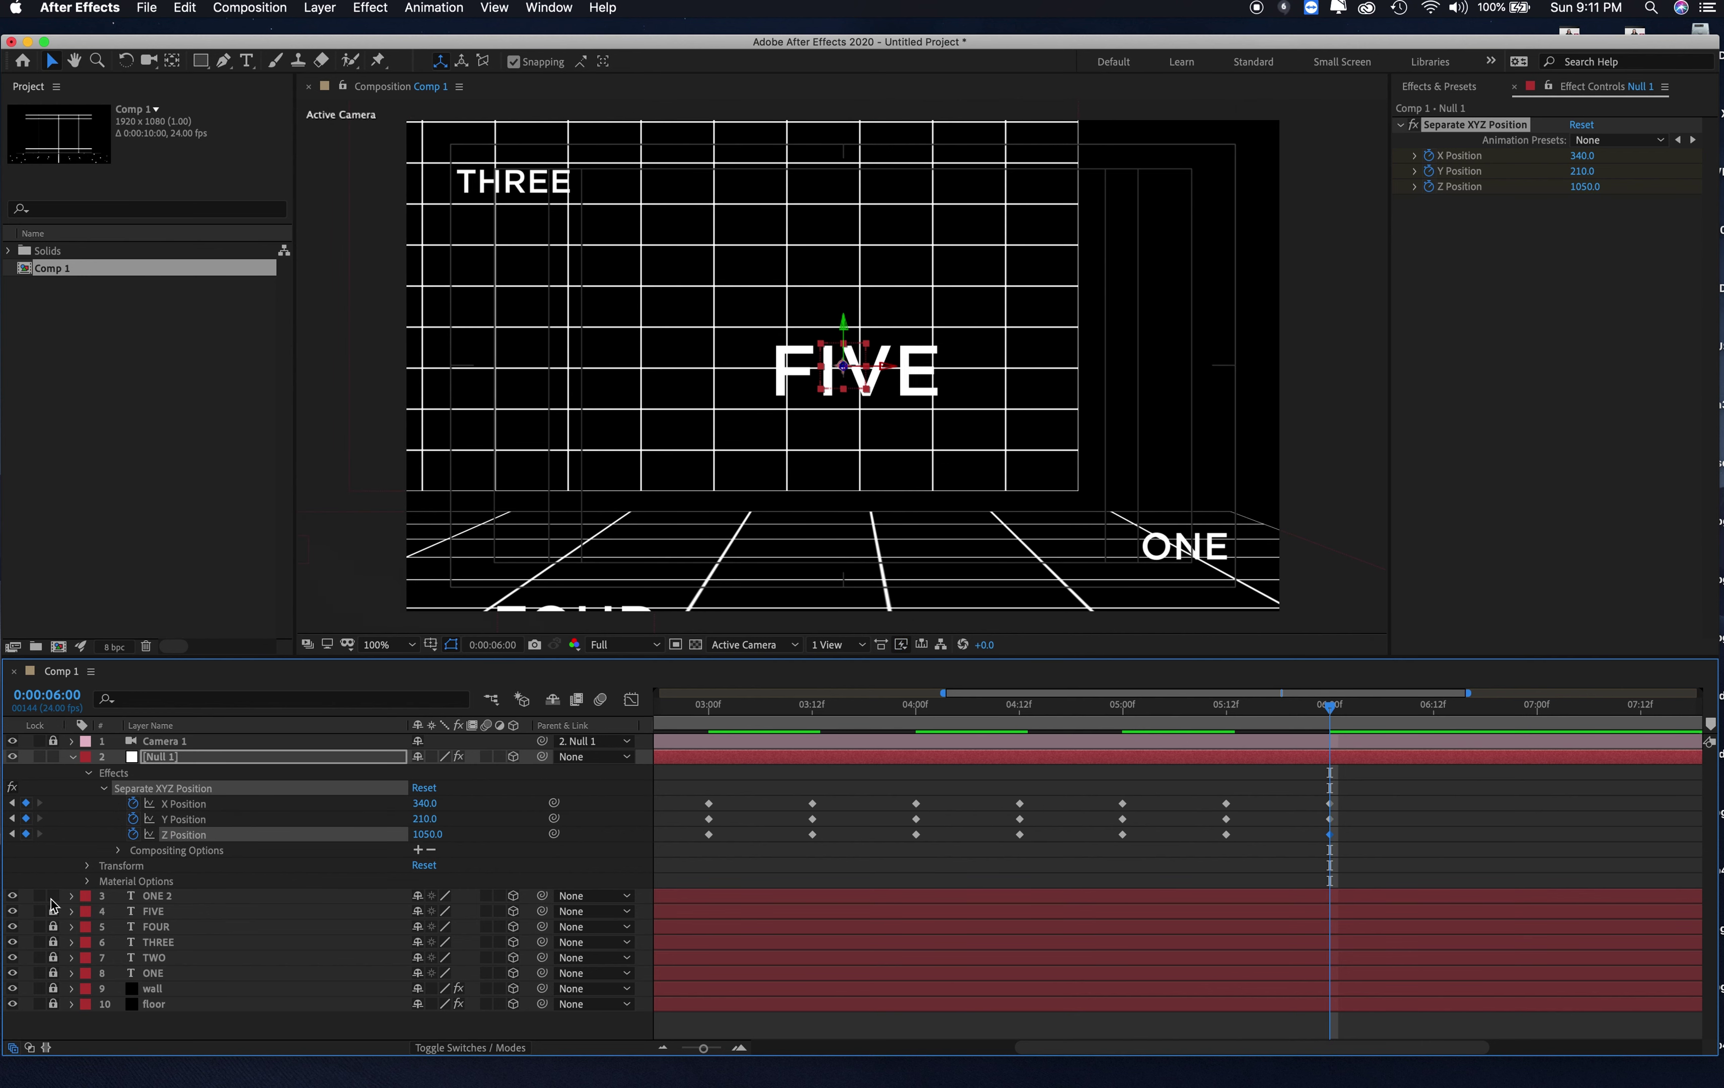
{"action": "left_click", "coordinate": [167, 896]}
{"action": "key", "text": "Delete"}
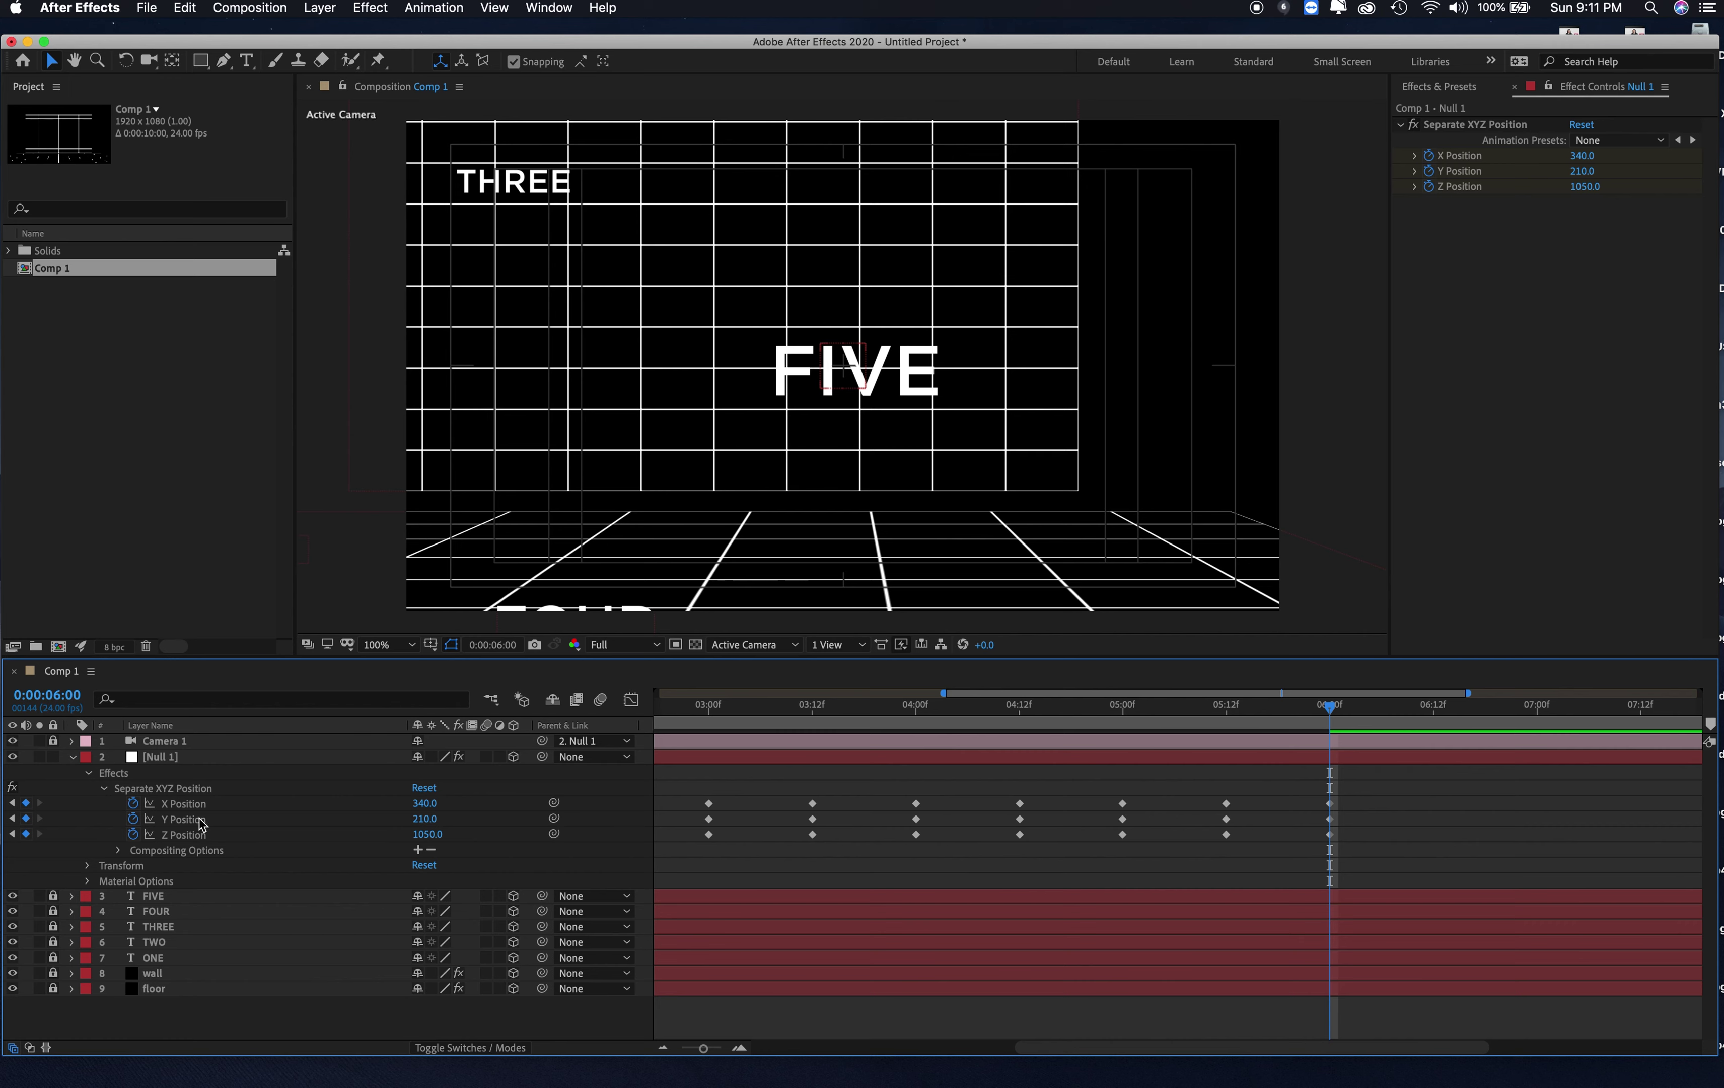
Step: Push the null's Z Position at 6:00 to 1730 and end the work area just after that last keyframe
{"action": "left_click_drag", "start_coordinate": [432, 834], "coordinate": [541, 877]}
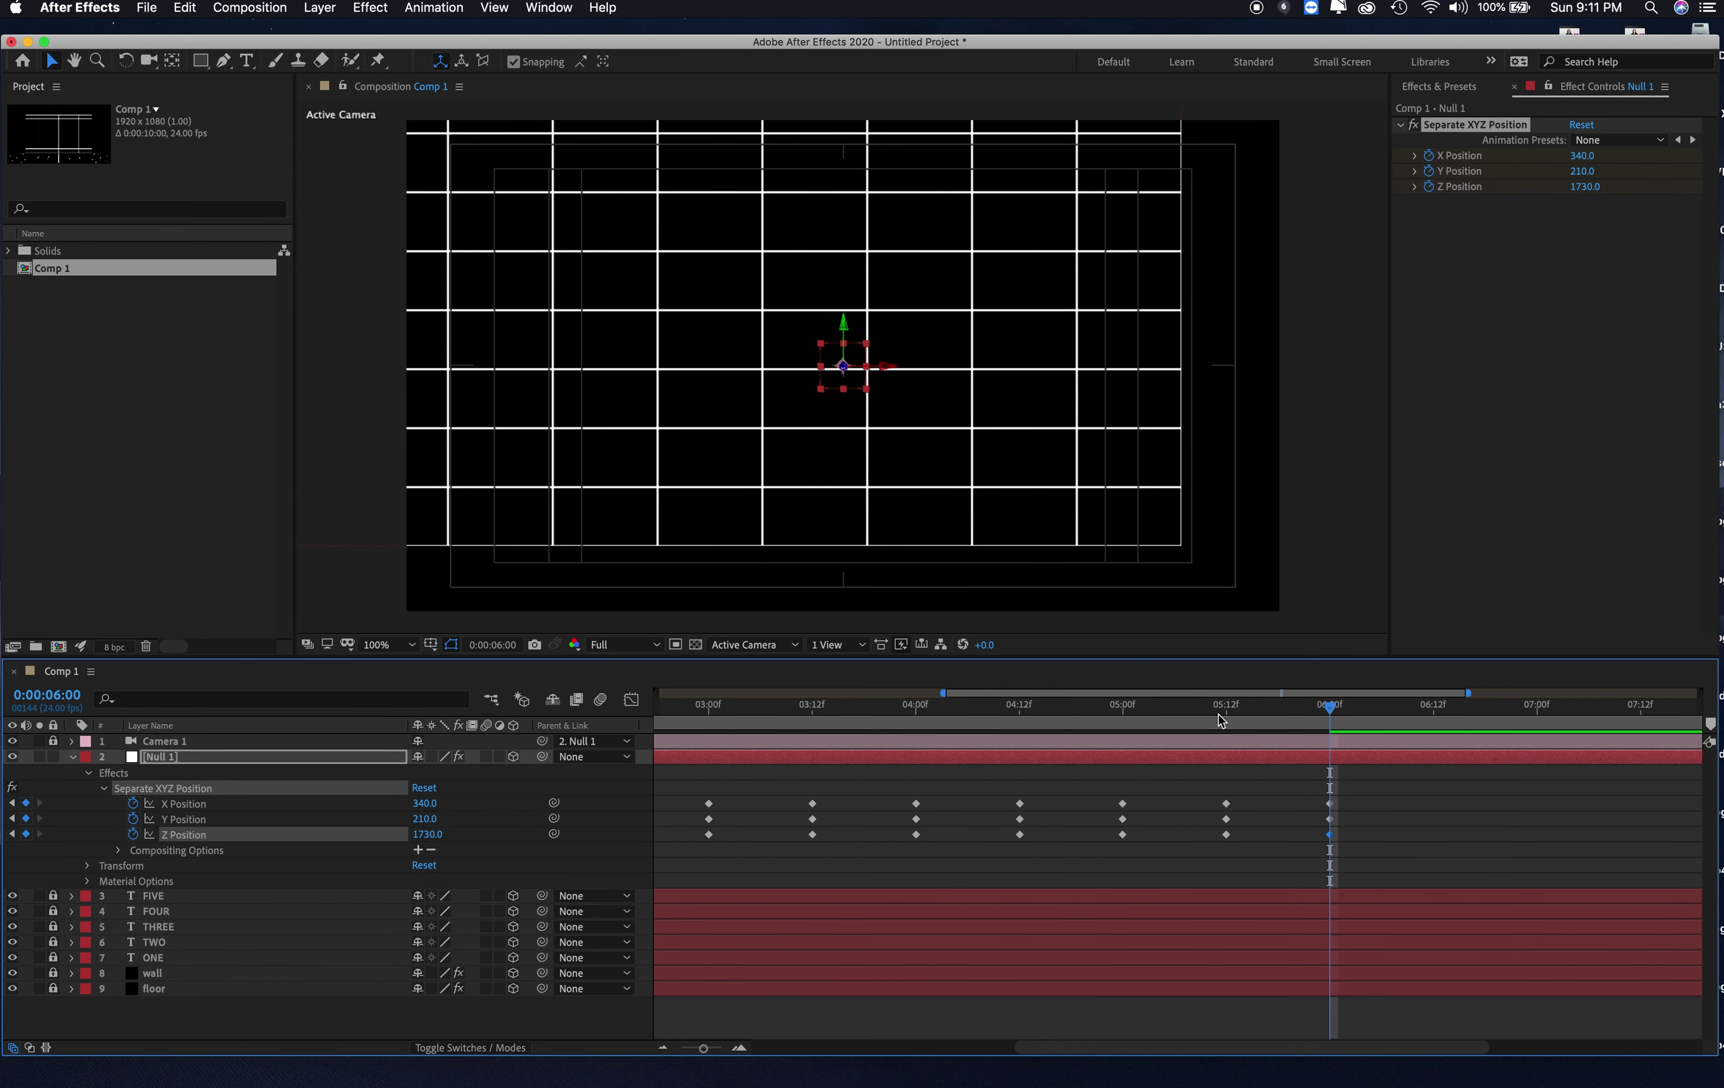
{"action": "left_click_drag", "start_coordinate": [706, 1052], "coordinate": [619, 1050]}
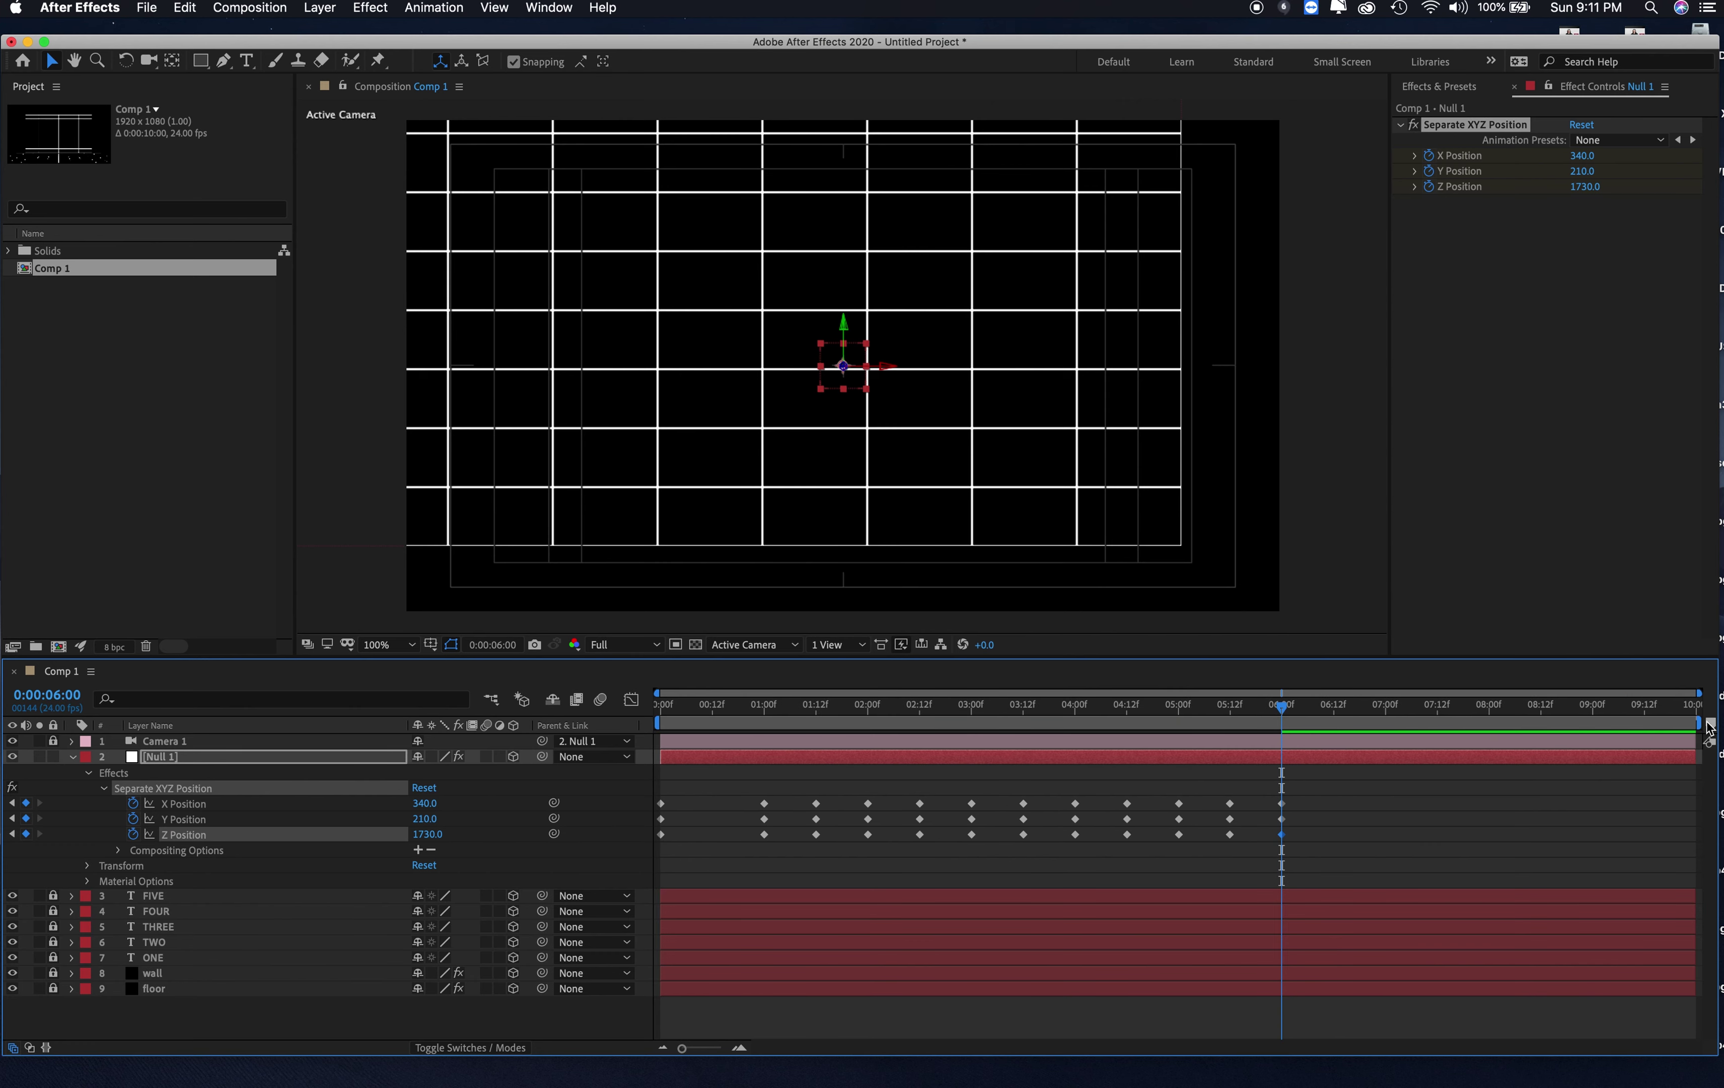
{"action": "mouse_move", "coordinate": [1703, 723]}
{"action": "left_mouse_down"}
{"action": "mouse_move", "coordinate": [1411, 723]}
{"action": "mouse_move", "coordinate": [1292, 744]}
{"action": "left_mouse_up"}
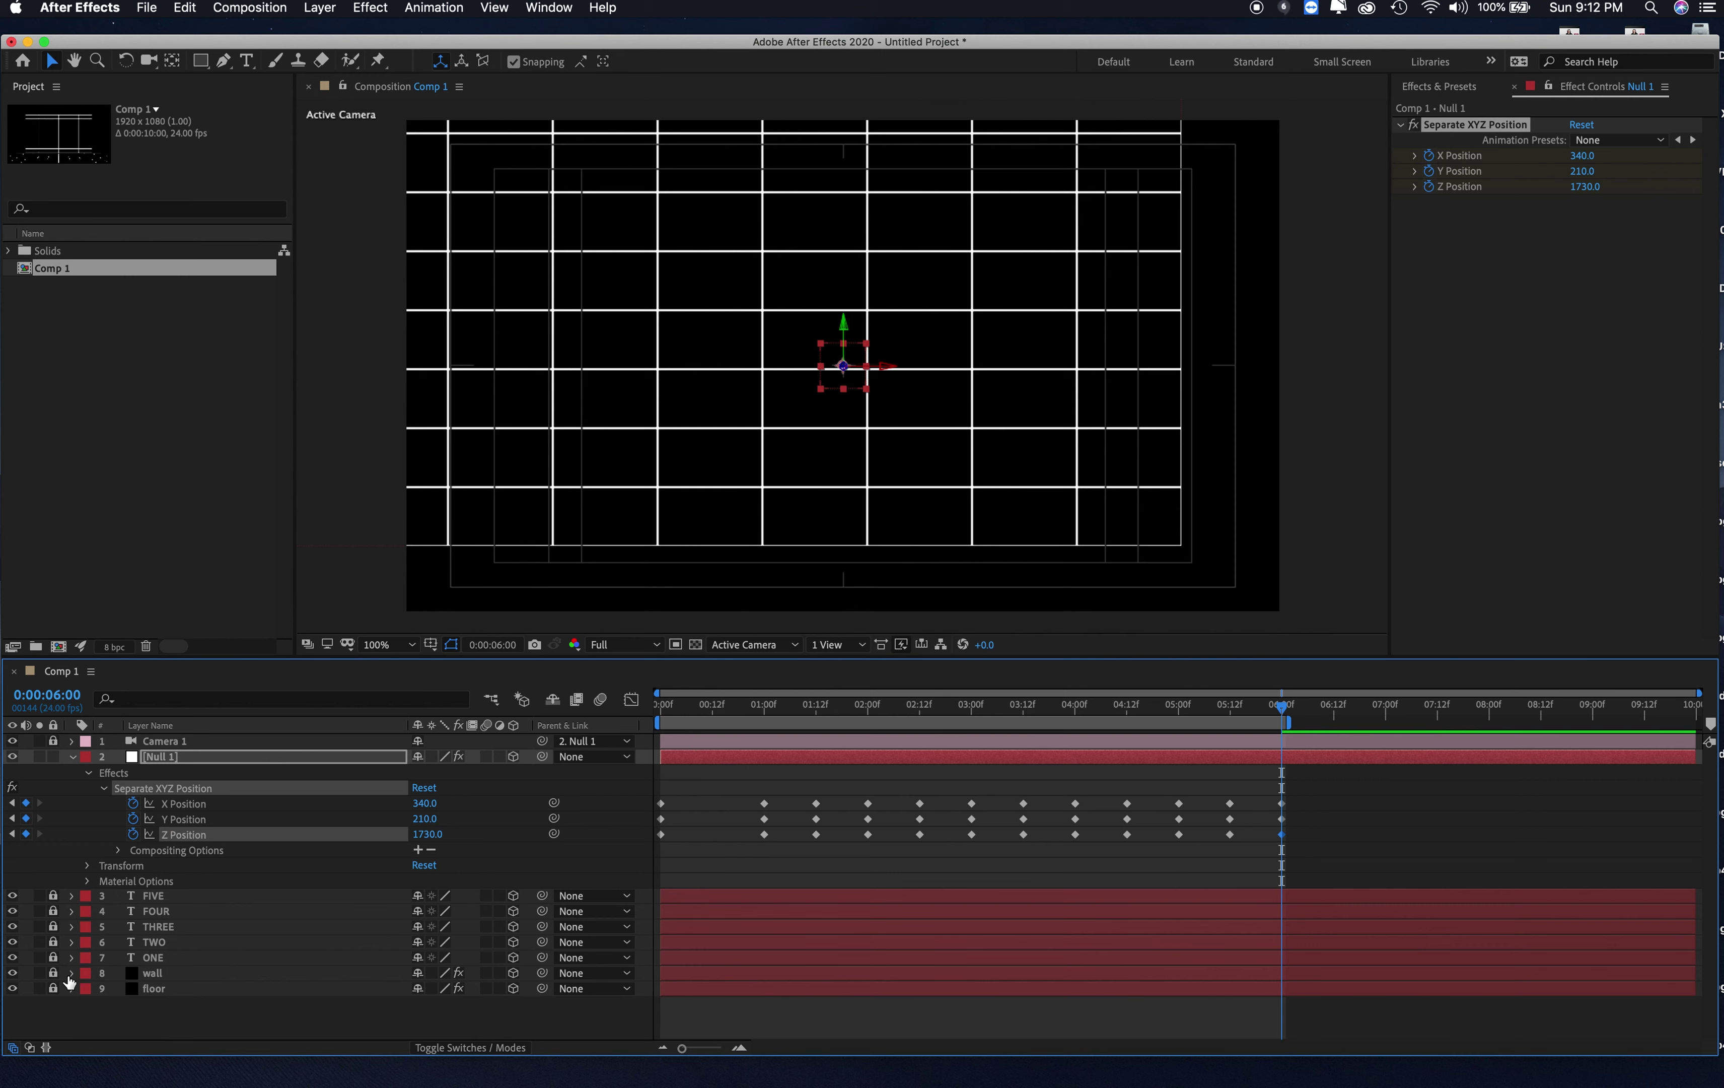
Step: Hide the wall and floor layers and preview the camera animation from the start
{"action": "left_click", "coordinate": [13, 988]}
{"action": "left_click", "coordinate": [15, 972]}
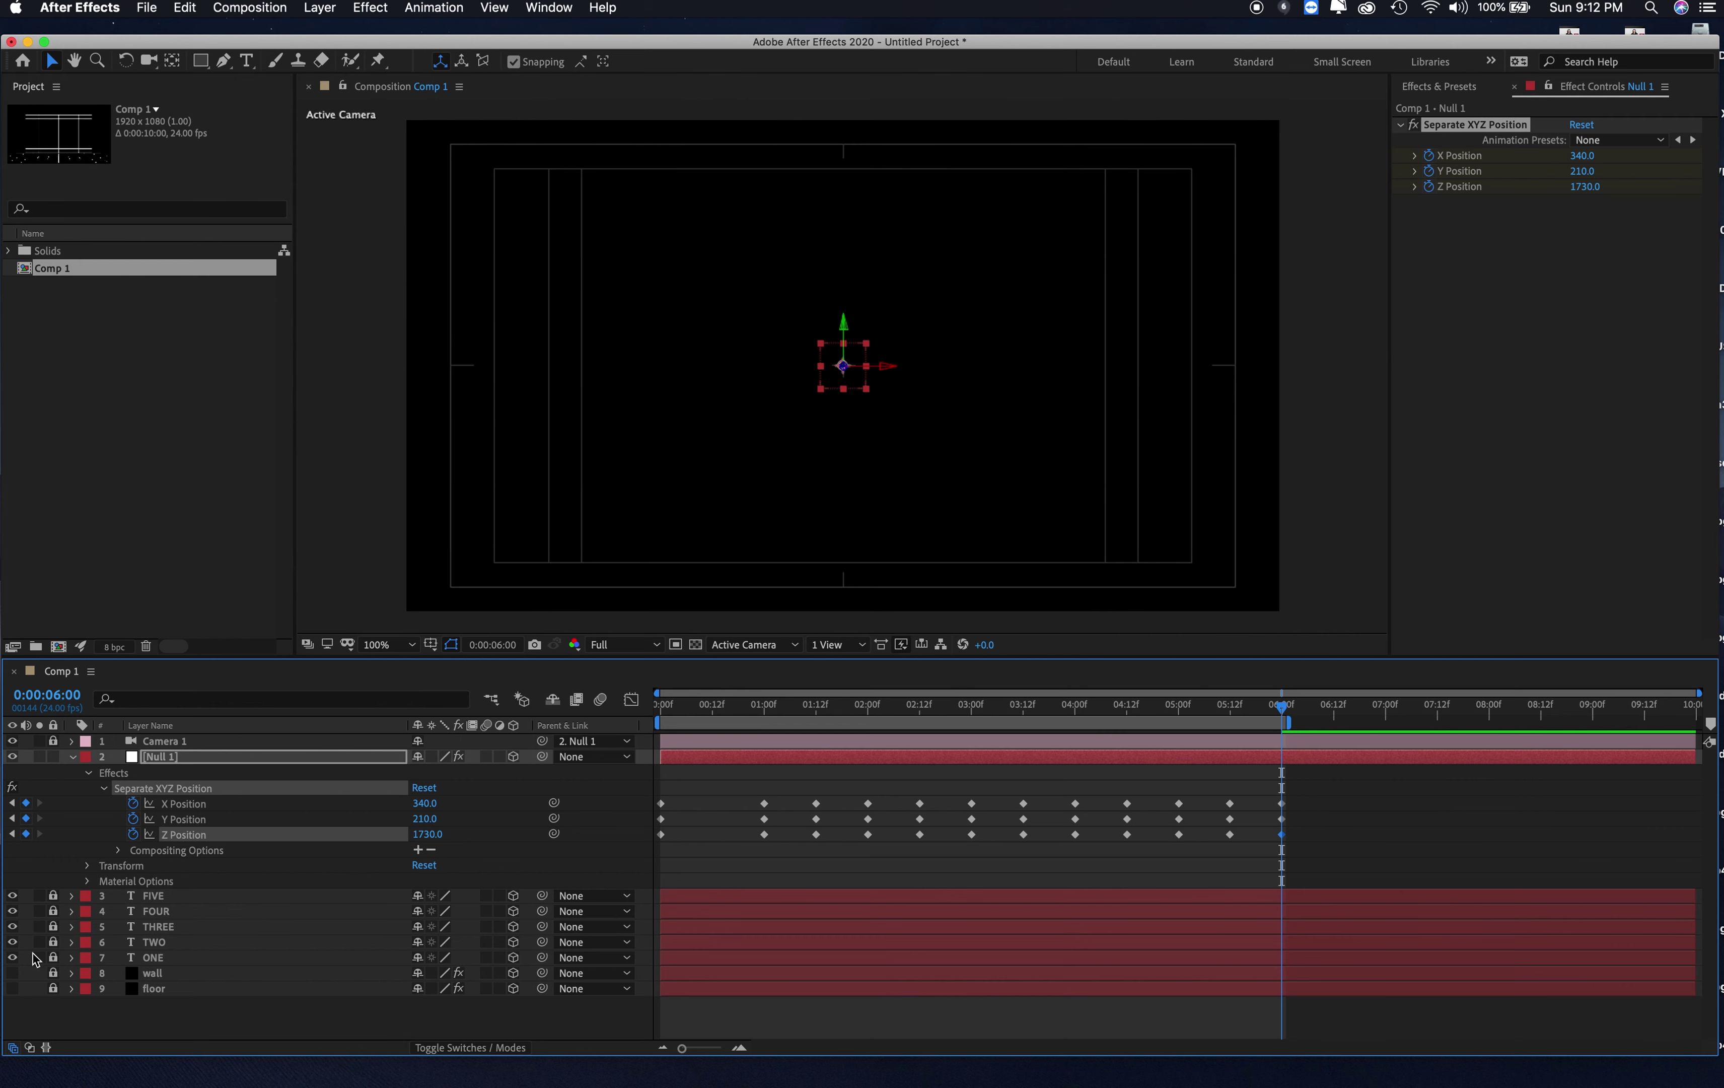
{"action": "left_click_drag", "start_coordinate": [673, 712], "coordinate": [657, 712]}
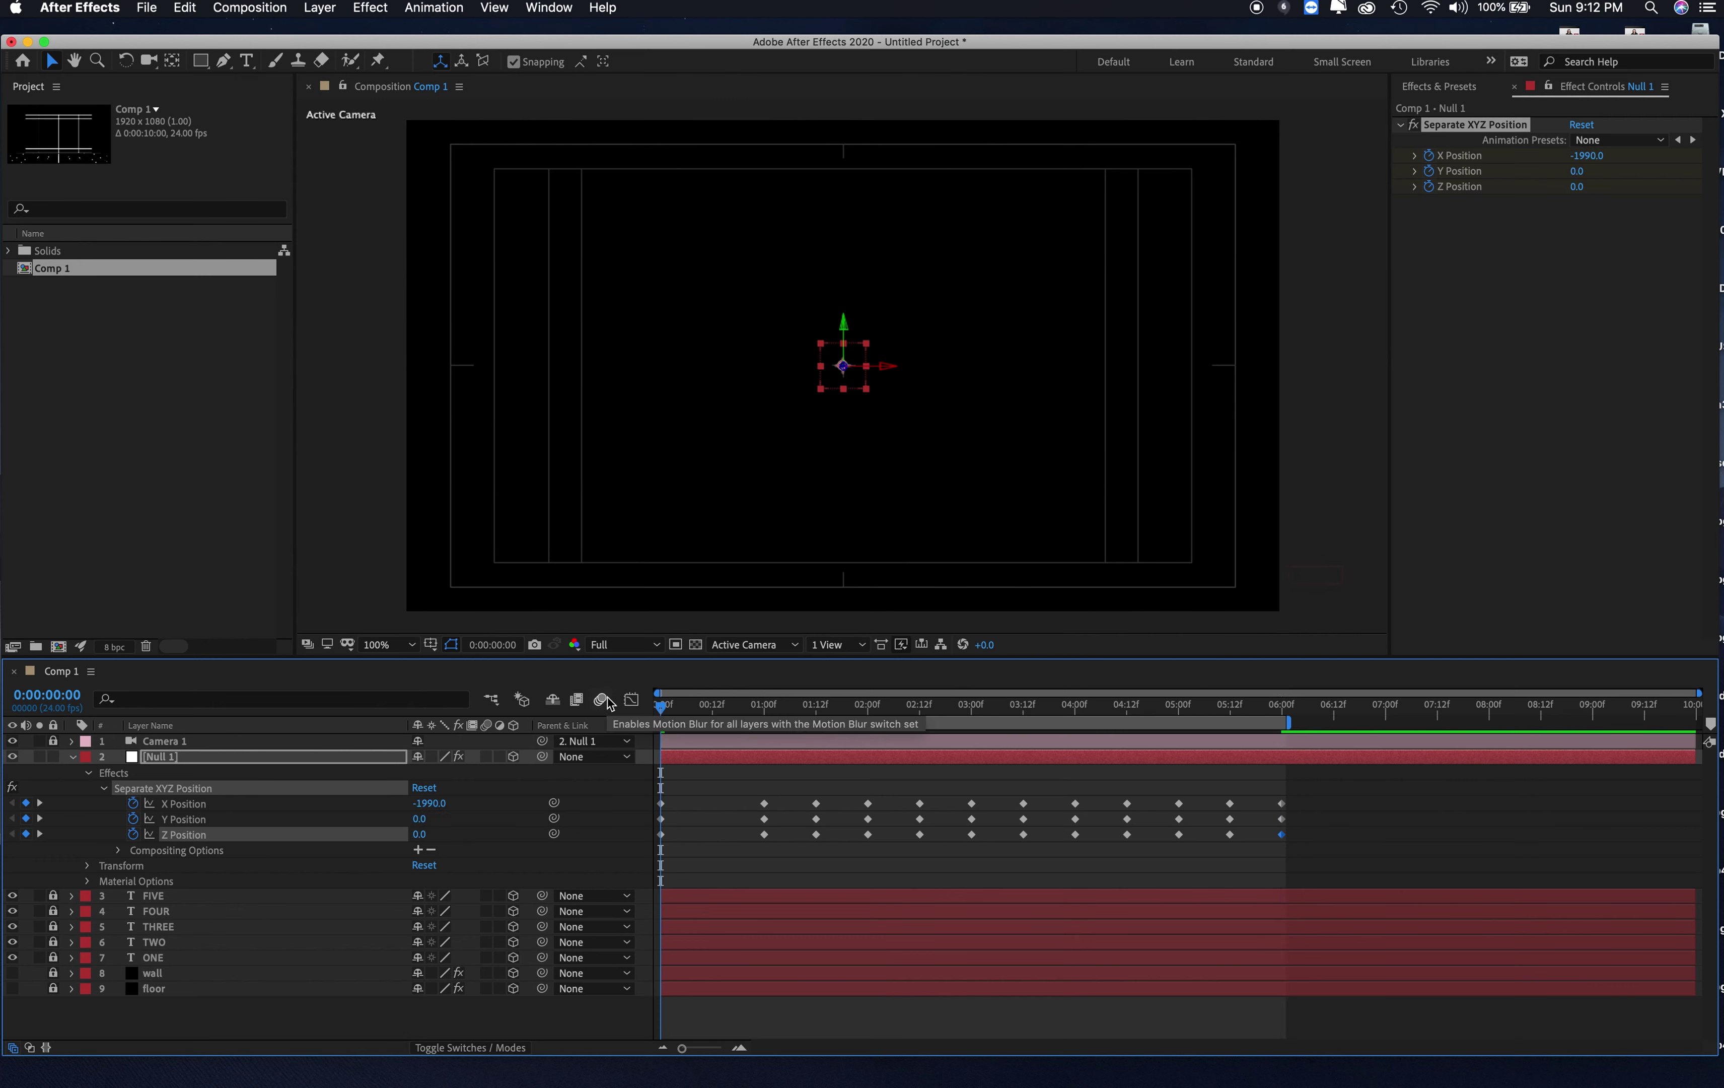
{"action": "key", "text": "space"}
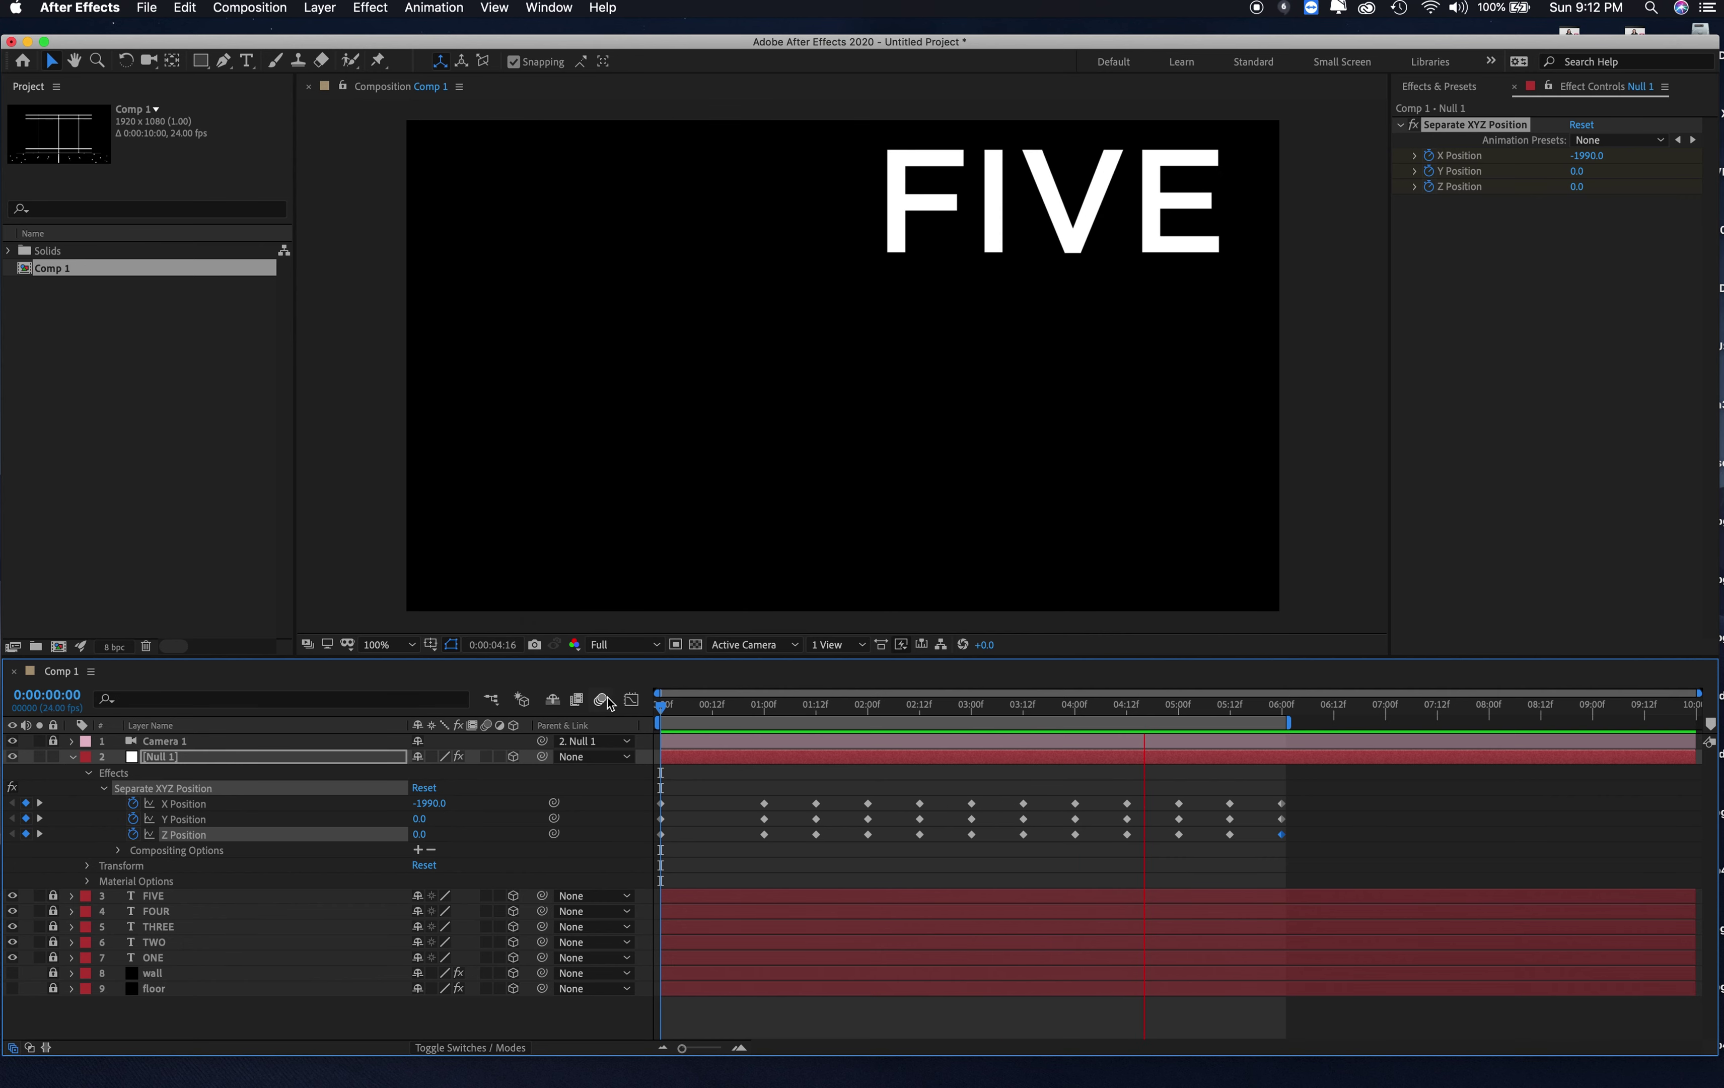
{"action": "key", "text": "space"}
Step: Unlock the THREE text layer, trim its end to 4:12, and preview the move from there
{"action": "left_click_drag", "start_coordinate": [1075, 720], "coordinate": [1129, 733]}
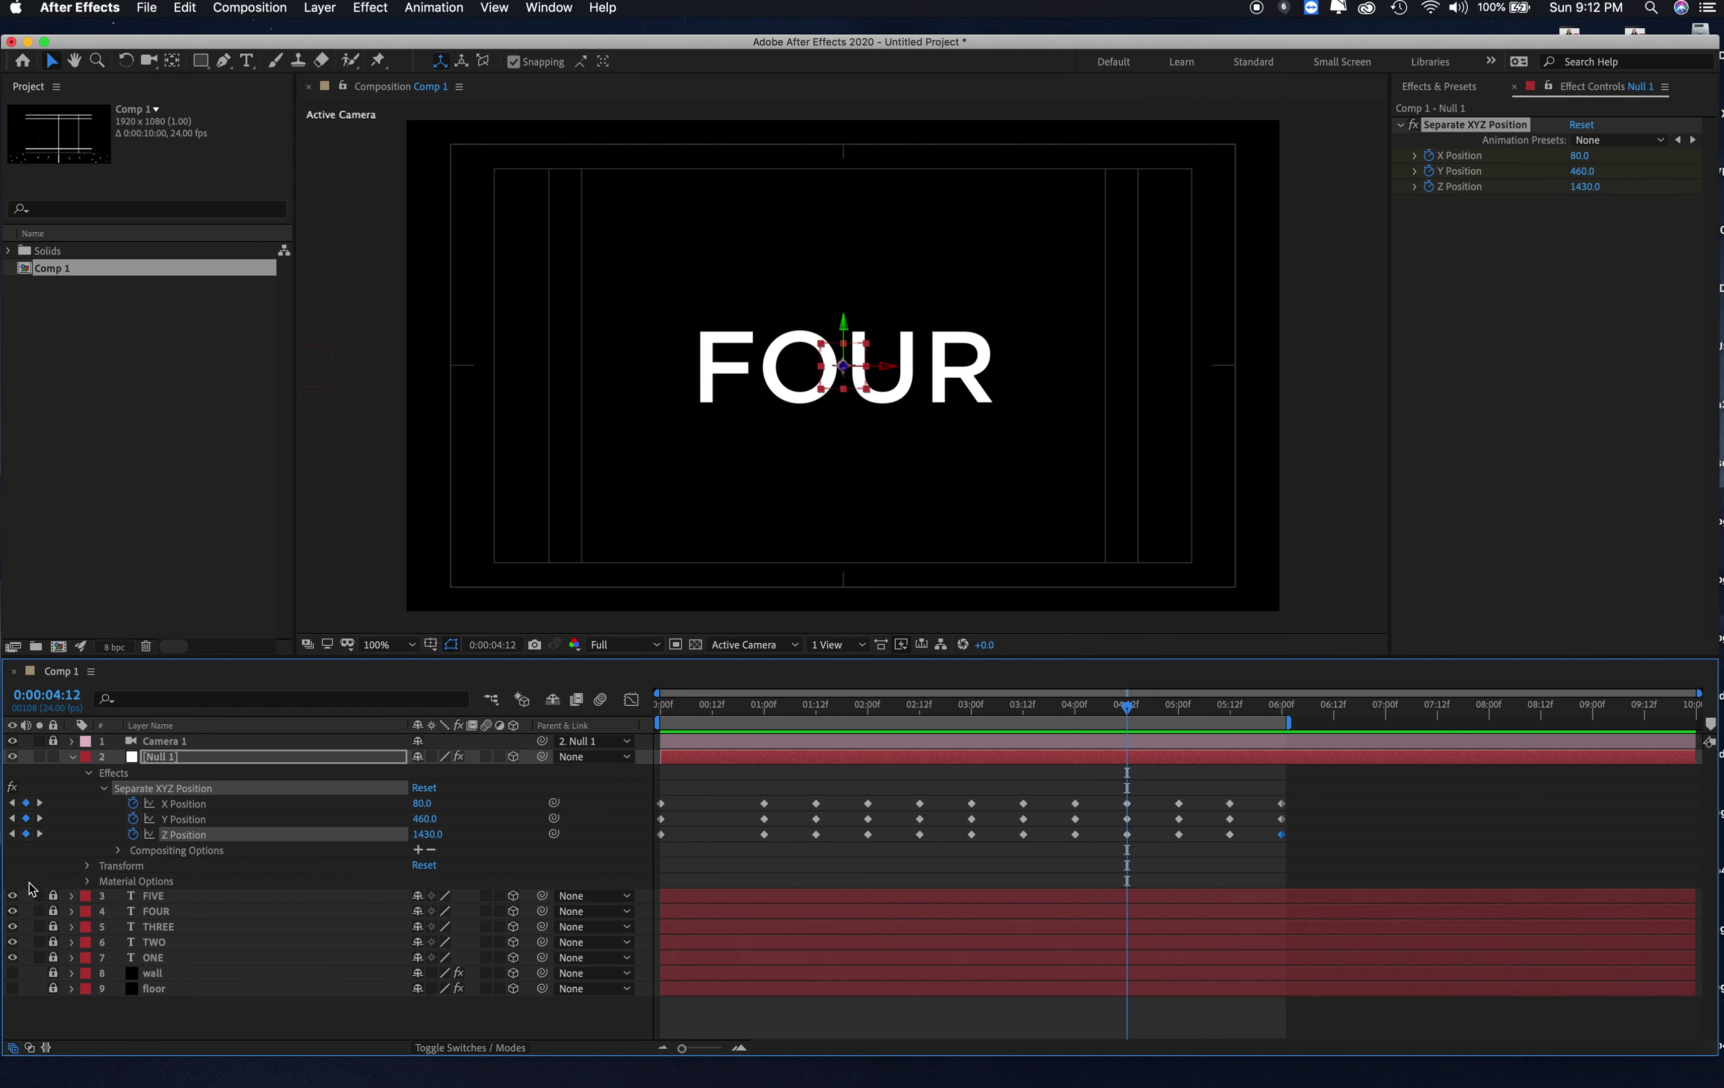
{"action": "left_click", "coordinate": [53, 926]}
{"action": "left_click", "coordinate": [160, 927]}
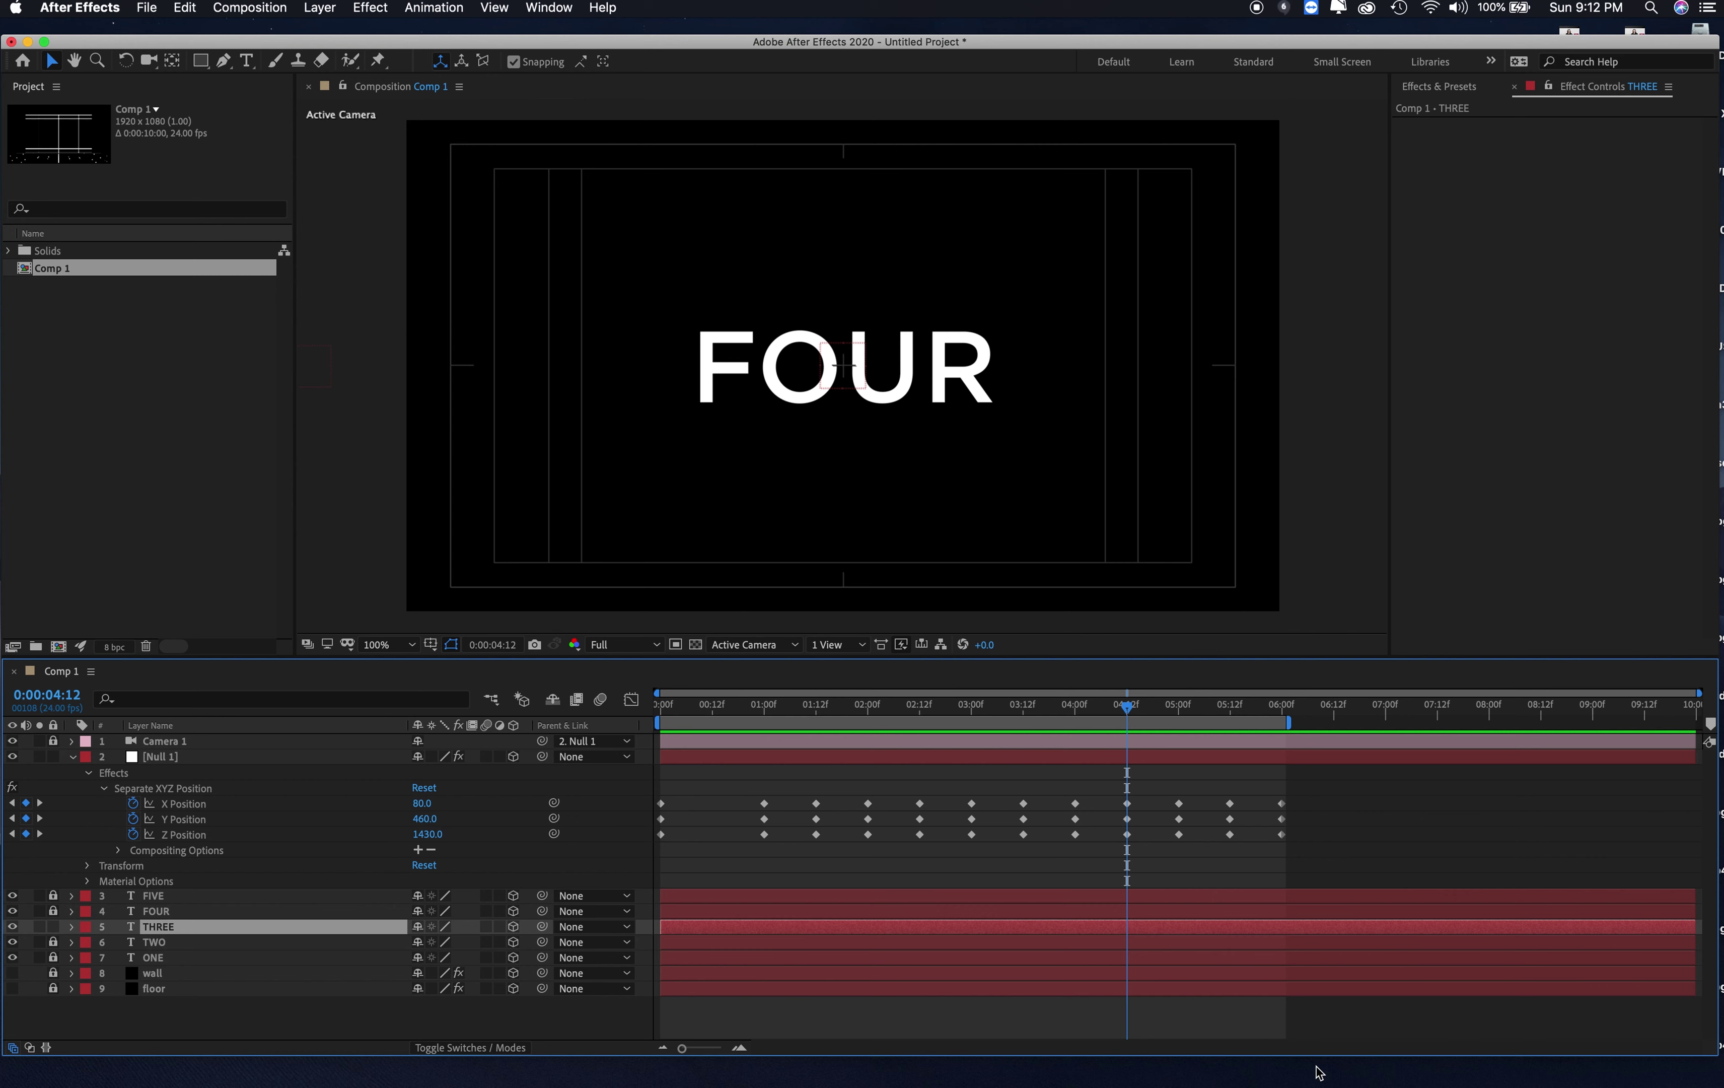
{"action": "key", "text": "alt+bracketright"}
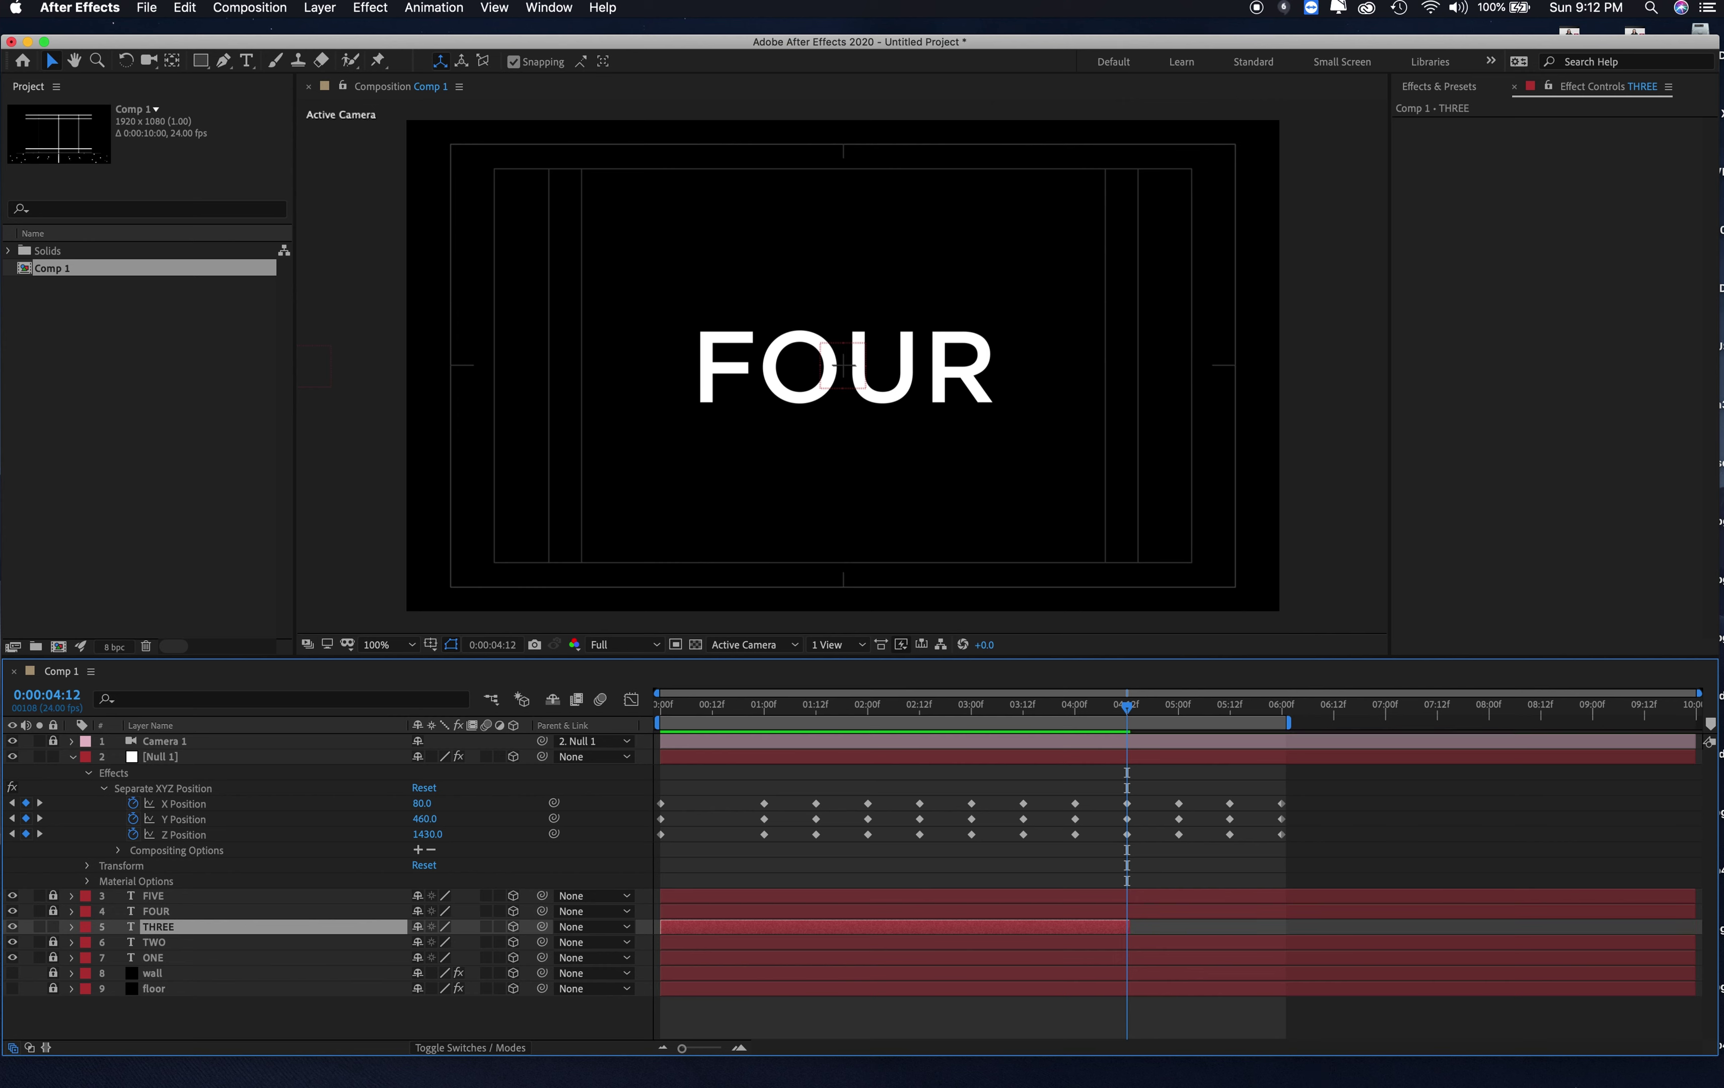
{"action": "key", "text": "space"}
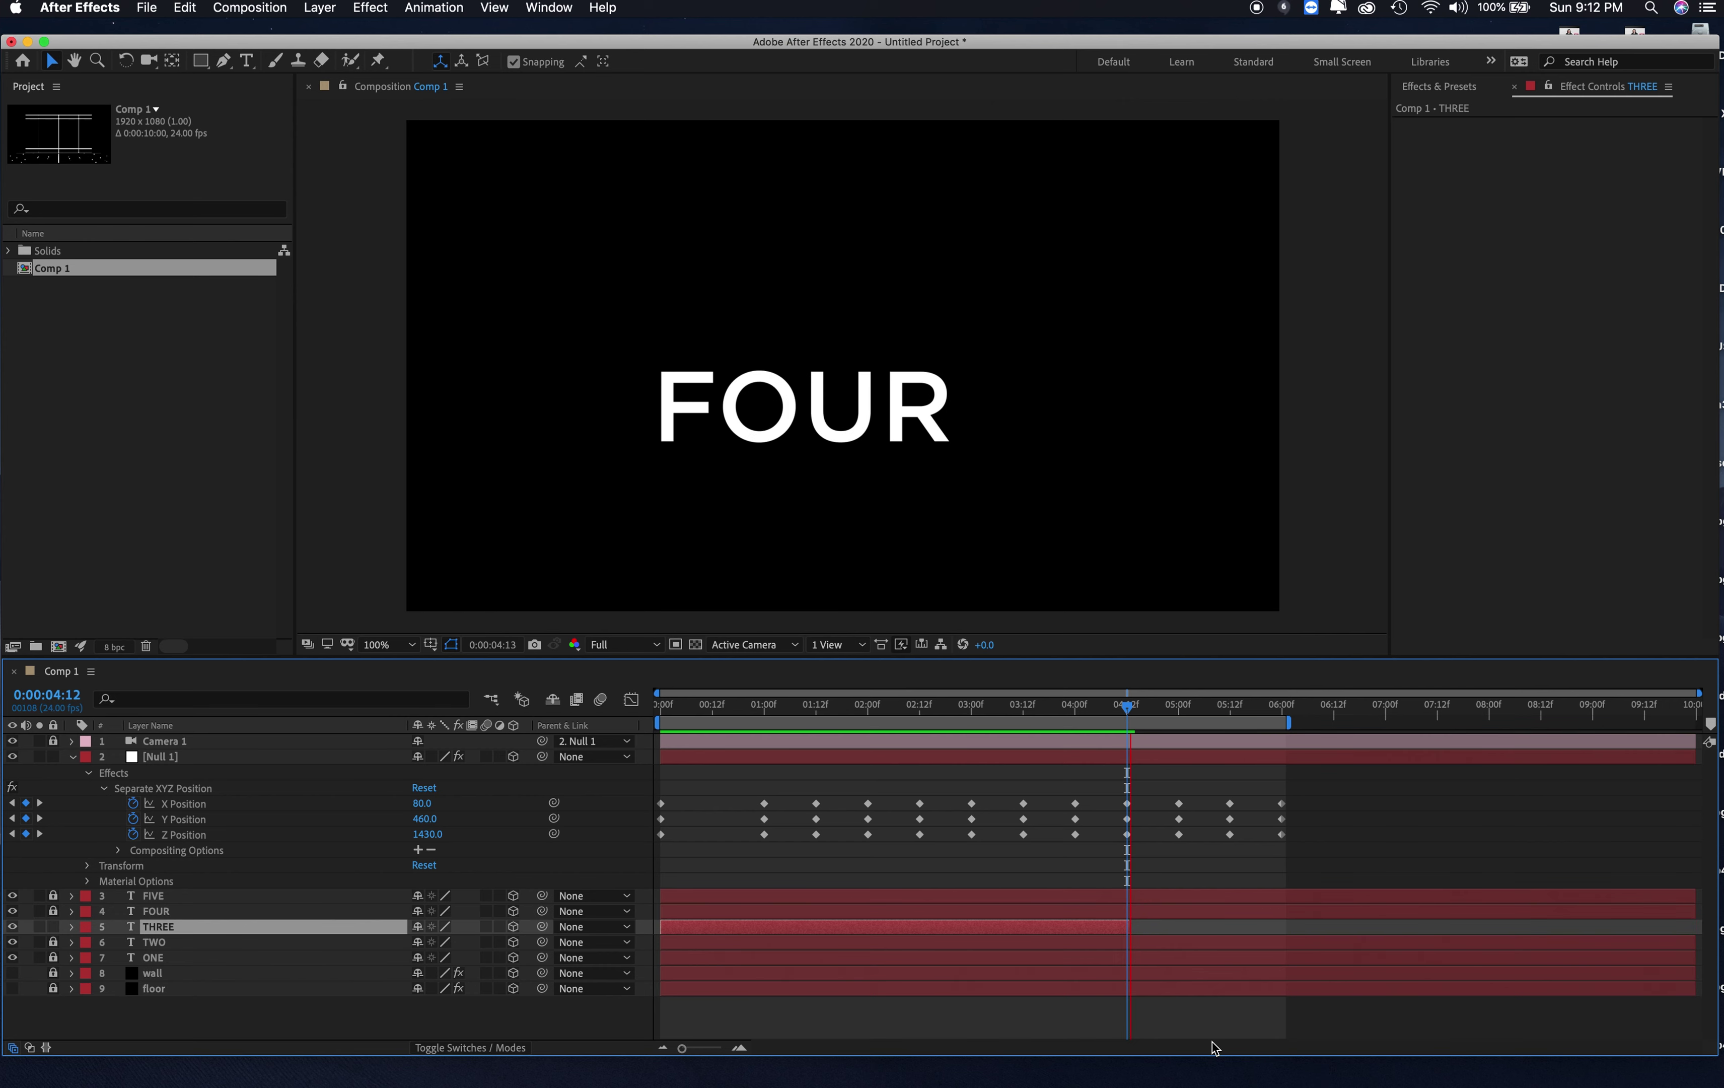